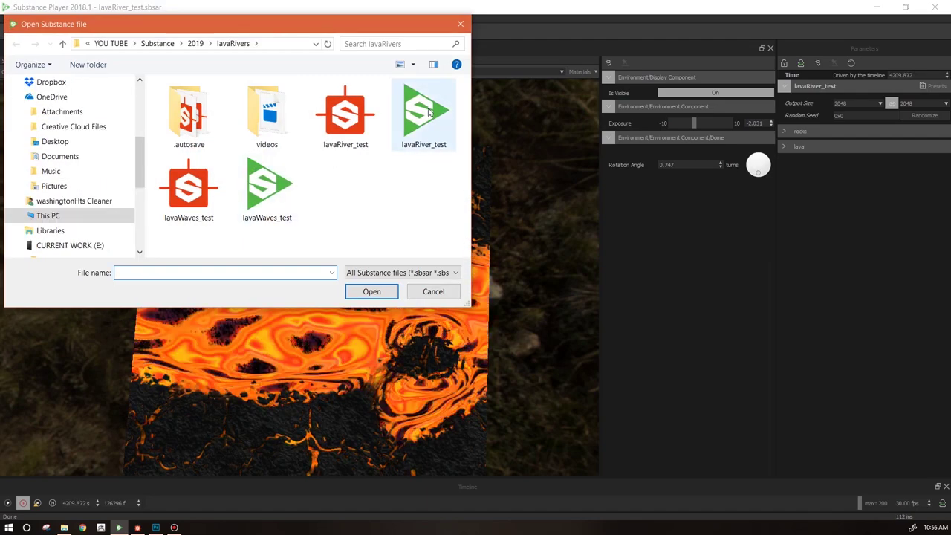
# Open the lavaWaves_test substance archive in place of lavaRiver_test
pyautogui.doubleClick(265, 187)
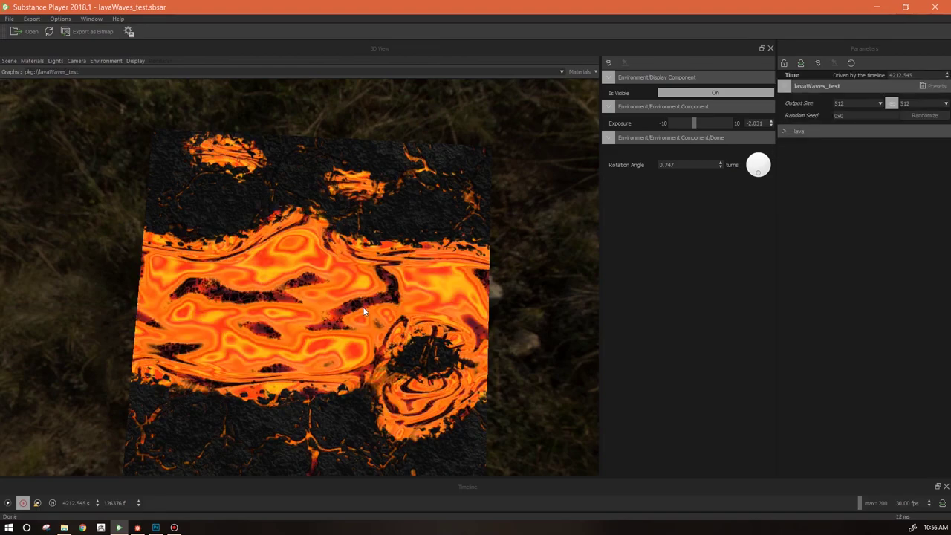
pyautogui.moveTo(381, 335); pyautogui.dragTo(390, 314)
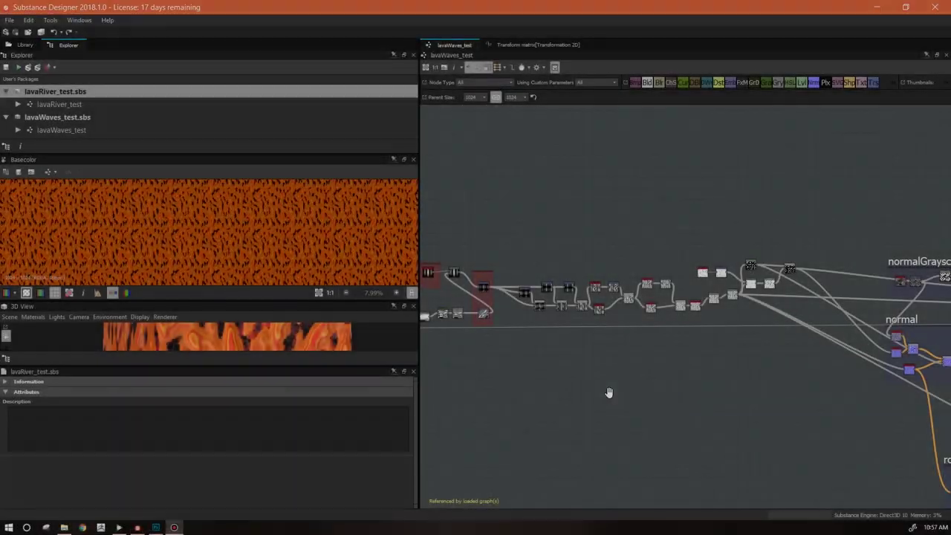
# In Substance Designer, enlarge the 3D View so the whole lava-textured cube fits, and orbit around the cube
pyautogui.moveTo(609, 395); pyautogui.dragTo(626, 418, button='middle')
pyautogui.moveTo(261, 299); pyautogui.dragTo(262, 217)
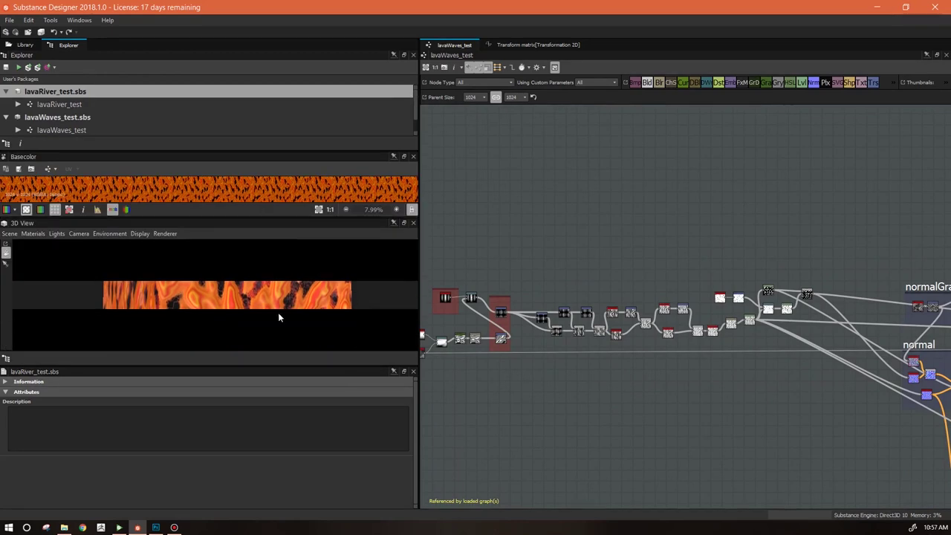
pyautogui.moveTo(268, 365); pyautogui.dragTo(267, 473)
pyautogui.moveTo(268, 377); pyautogui.dragTo(373, 376)
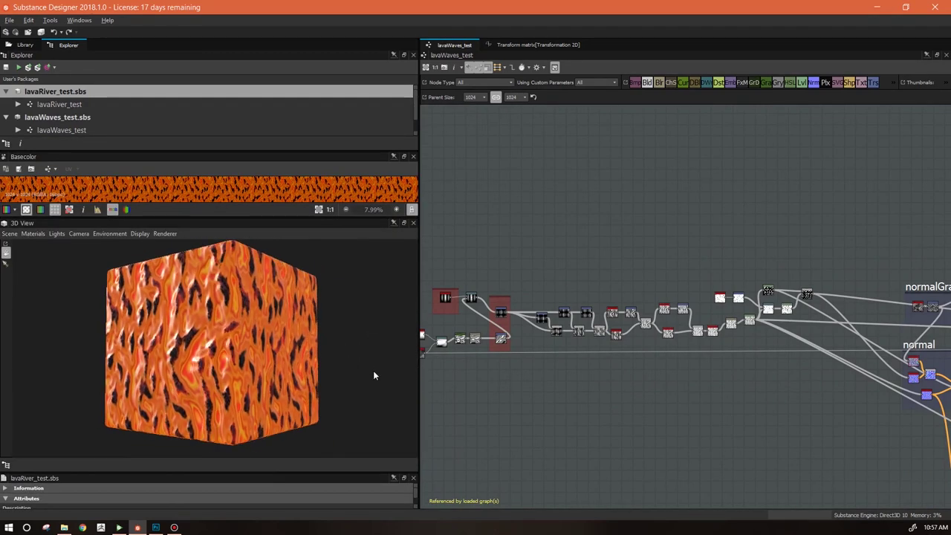
# Examine the finished lavaWaves_test node graph, from its starting shape nodes through to the material outputs
pyautogui.moveTo(632, 401); pyautogui.dragTo(679, 352, button='middle')
pyautogui.scroll(-2, 712, 384)
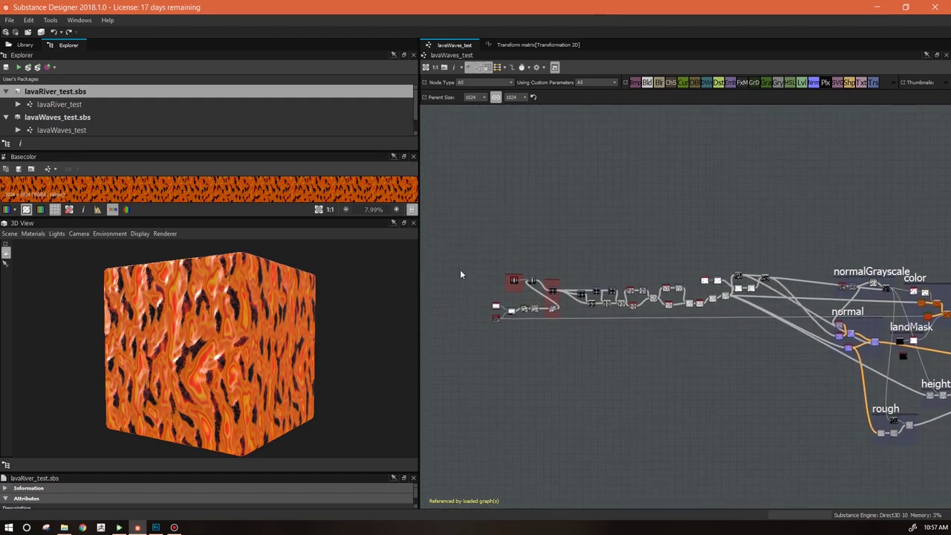
pyautogui.moveTo(795, 273); pyautogui.dragTo(553, 228, button='middle')
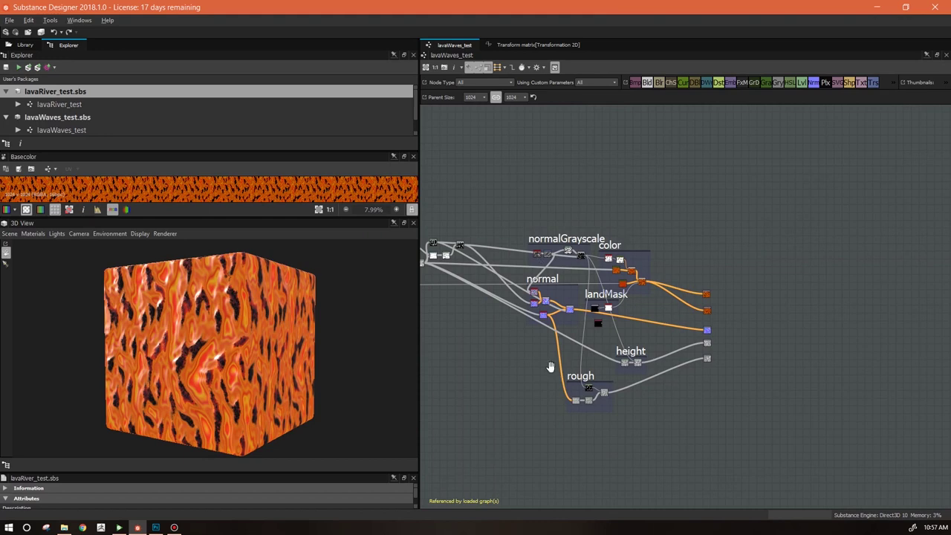
pyautogui.moveTo(531, 349); pyautogui.dragTo(875, 377, button='middle')
pyautogui.scroll(3, 647, 336)
pyautogui.moveTo(647, 332); pyautogui.dragTo(849, 424, button='middle')
# Create a new substance graph named lavaWaves from the Physically Based (Metallic/Roughness) template
pyautogui.click(9, 20)
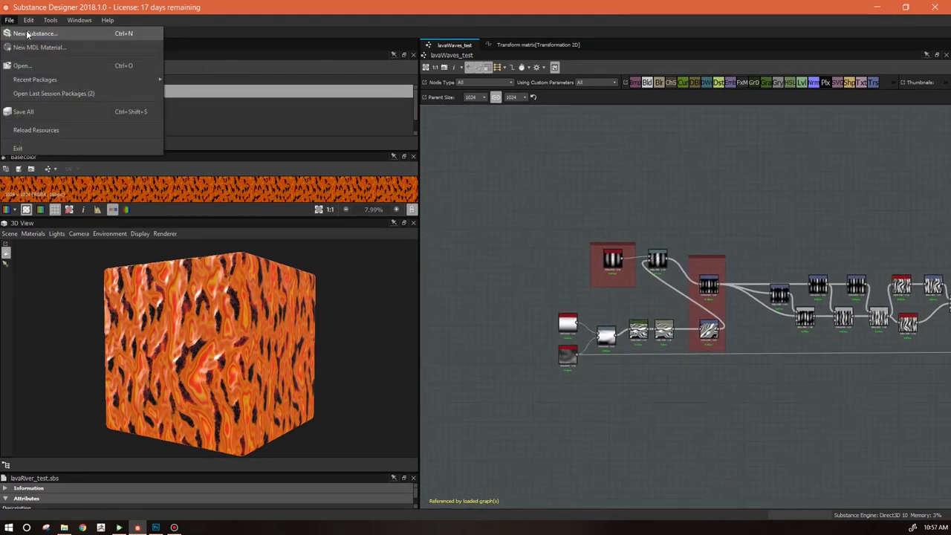
pyautogui.click(23, 32)
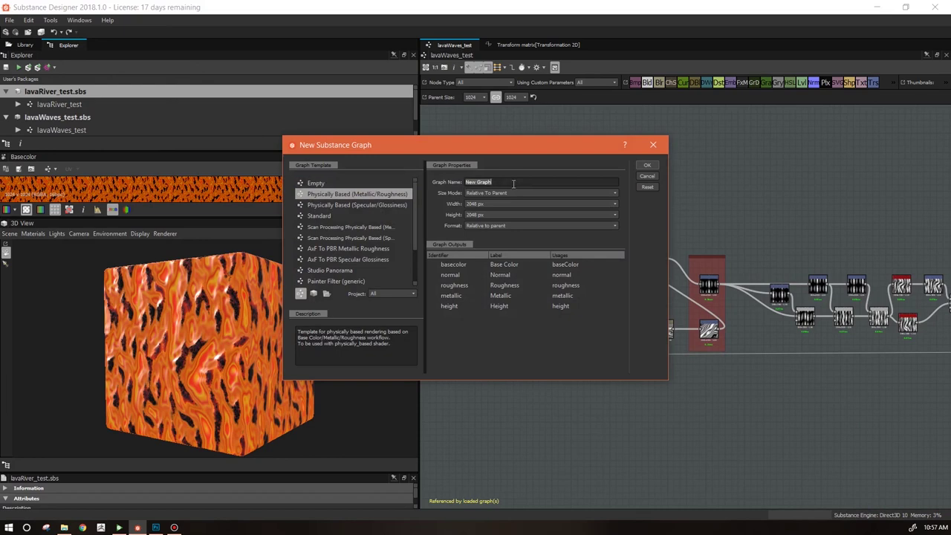
pyautogui.press('BackSpace')
pyautogui.write('lavaWaves')
pyautogui.click(646, 165)
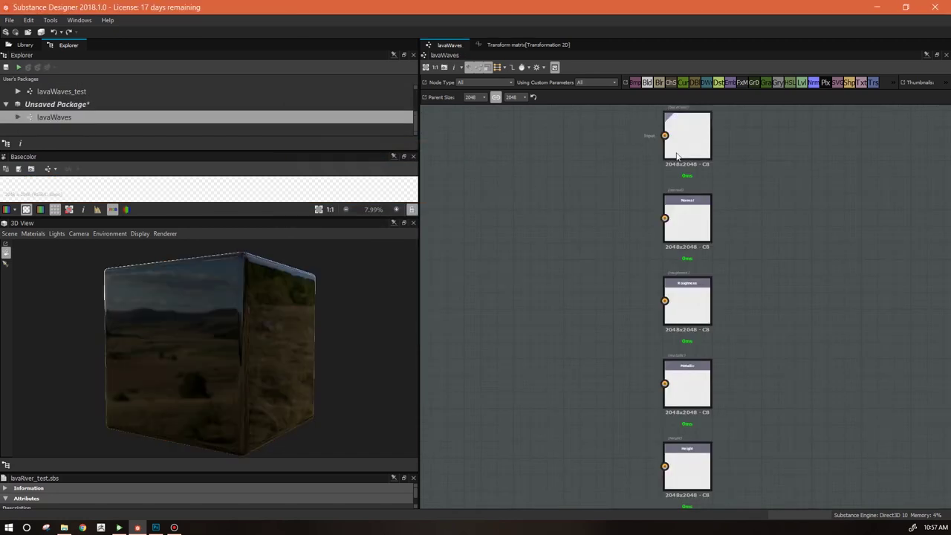
# Move the Metallic output node aside and change its identifier to emissive and its label to Emissive
pyautogui.moveTo(769, 201); pyautogui.dragTo(745, 183, button='middle')
pyautogui.moveTo(657, 355); pyautogui.dragTo(740, 287)
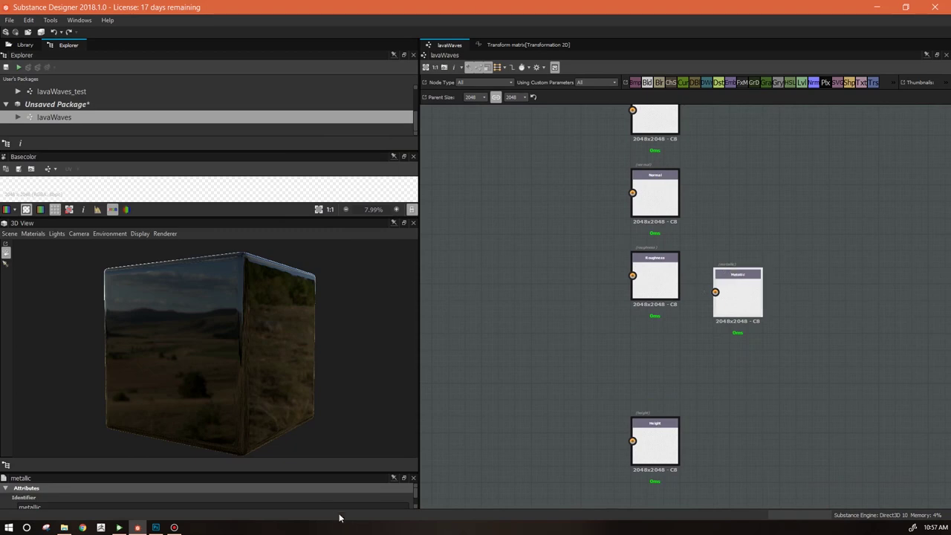
pyautogui.moveTo(288, 470); pyautogui.dragTo(185, 316)
pyautogui.moveTo(100, 354); pyautogui.dragTo(3, 356)
pyautogui.write('emissive')
pyautogui.press('Tab')
pyautogui.press('Tab')
pyautogui.write('Emissive')
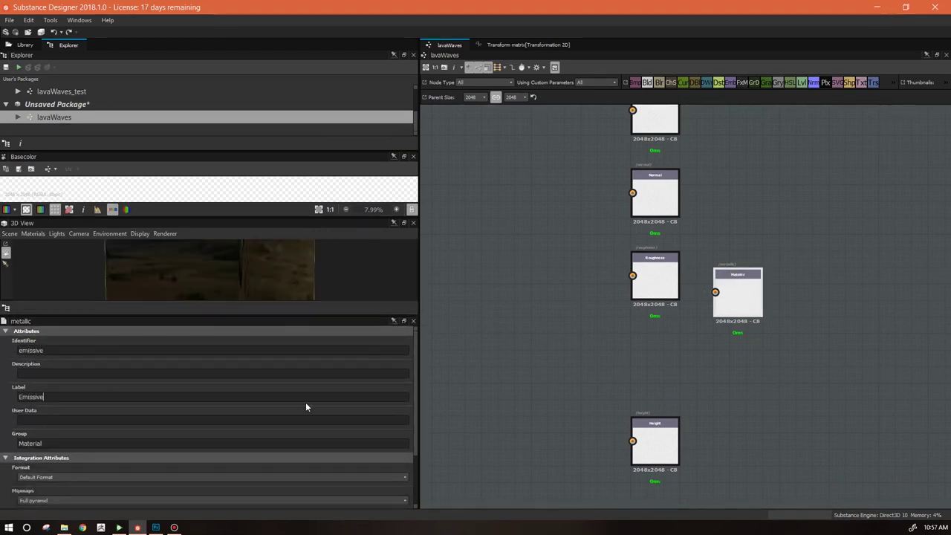
# Set the usage of the renamed Emissive output to emissive
pyautogui.scroll(-3, 305, 402)
pyautogui.click(383, 456)
pyautogui.click(308, 402)
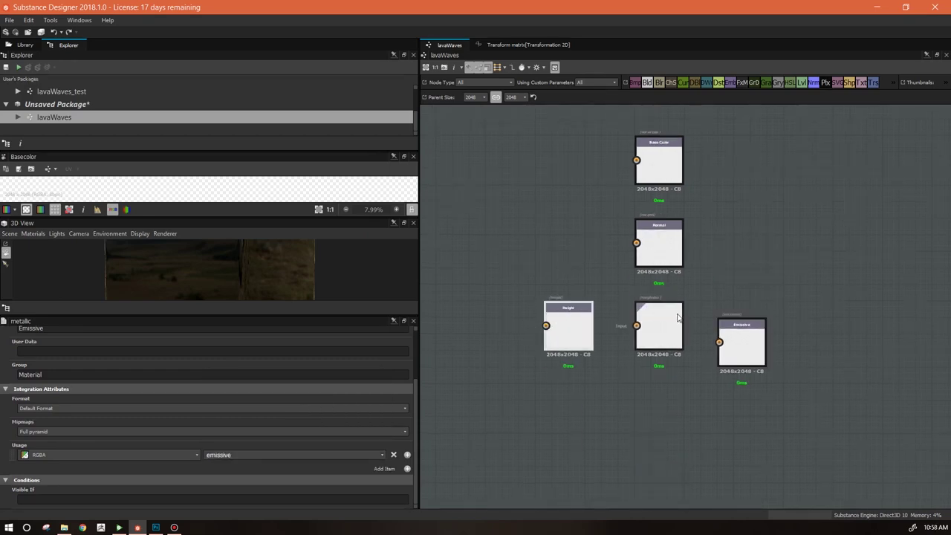
# Restack the output nodes in one column, with Emissive above Base Color and Height between Normal and Roughness
pyautogui.moveTo(677, 318); pyautogui.dragTo(668, 413)
pyautogui.moveTo(569, 330); pyautogui.dragTo(659, 330)
pyautogui.moveTo(820, 362); pyautogui.dragTo(817, 451, button='middle')
pyautogui.moveTo(753, 439); pyautogui.dragTo(664, 180)
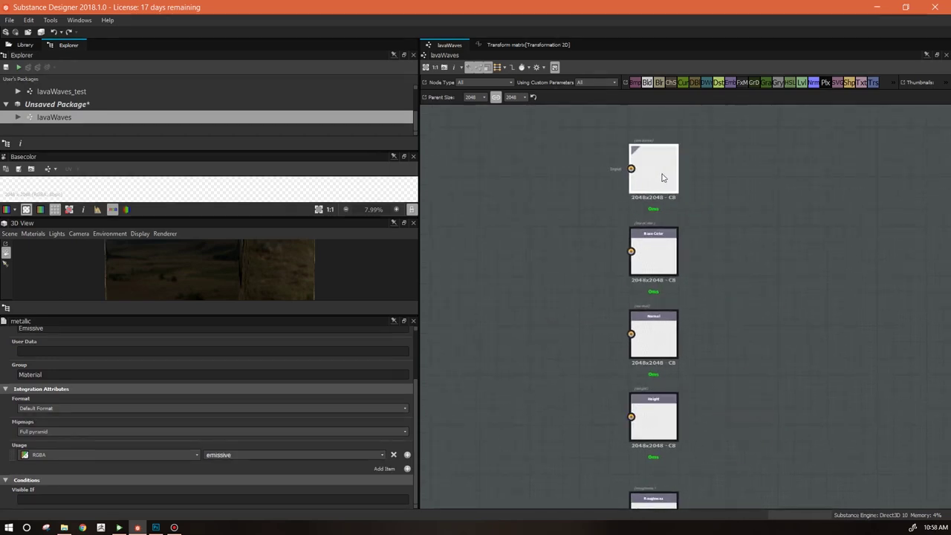
# Add a Shape node from the library to the empty area of the graph ahead of the outputs
pyautogui.moveTo(554, 336); pyautogui.dragTo(822, 320, button='middle')
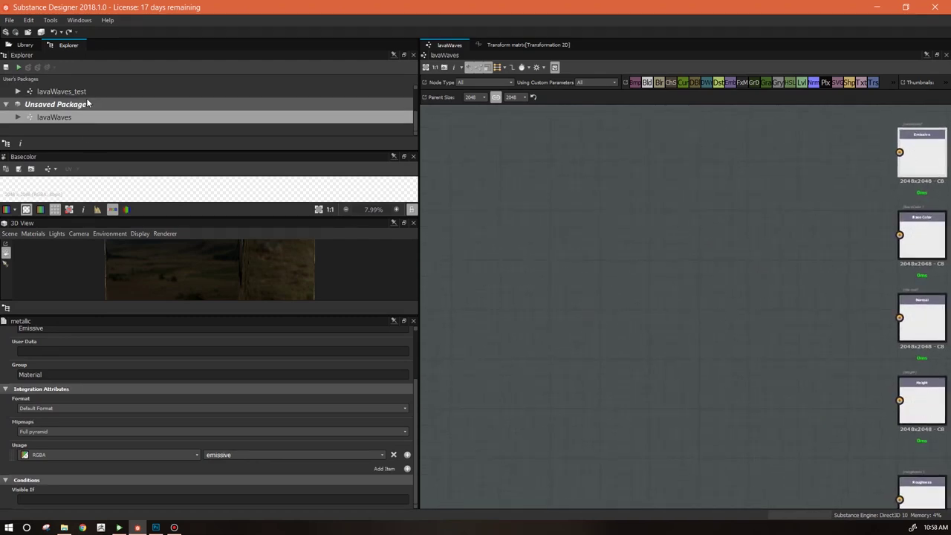
pyautogui.click(26, 46)
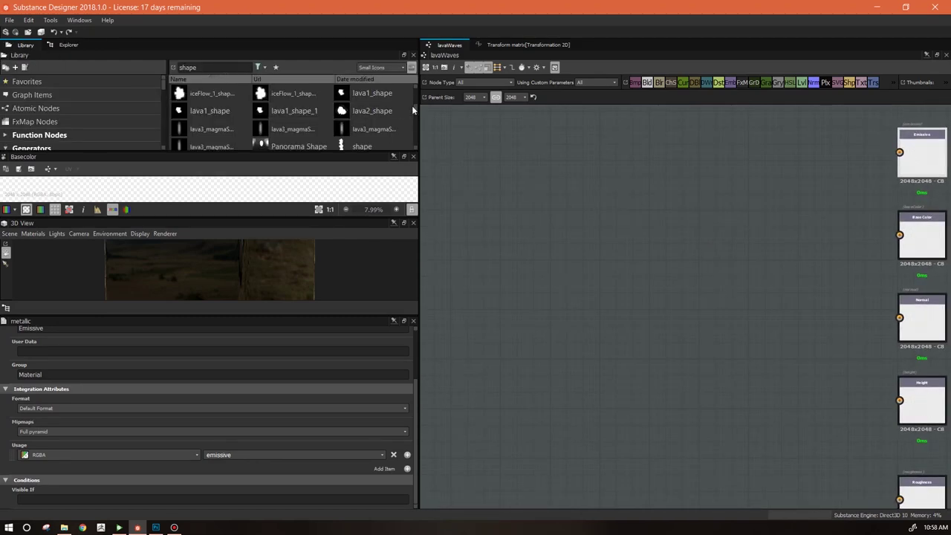
pyautogui.scroll(-2, 415, 105)
pyautogui.moveTo(362, 128); pyautogui.dragTo(570, 181)
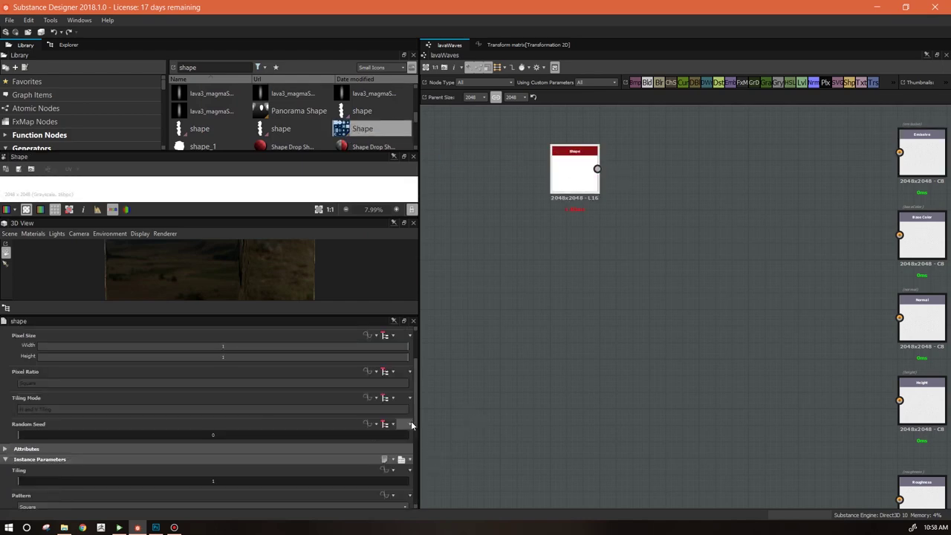
# Set the Shape node's pattern to Waves
pyautogui.moveTo(417, 417); pyautogui.dragTo(419, 477)
pyautogui.scroll(2, 412, 446)
pyautogui.click(404, 372)
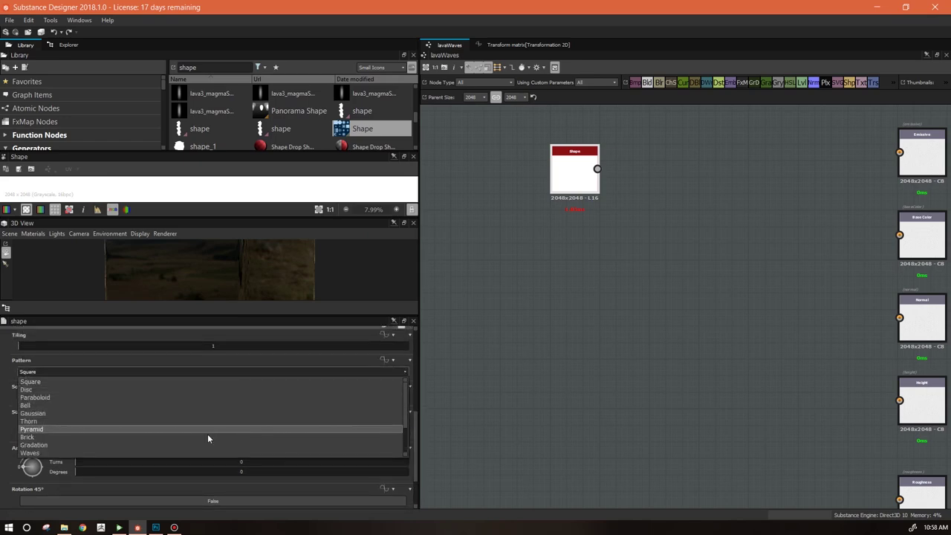
pyautogui.click(212, 433)
# Preview the Shape's wave pattern in an enlarged 2D view with Rotation 45° switched on and off
pyautogui.moveTo(417, 424); pyautogui.dragTo(419, 469)
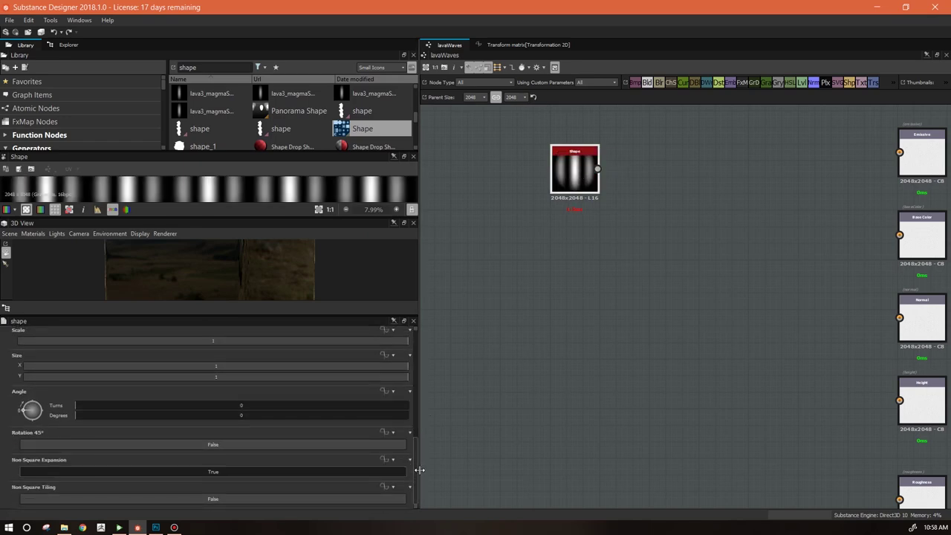
pyautogui.click(217, 446)
pyautogui.moveTo(242, 221); pyautogui.dragTo(233, 298)
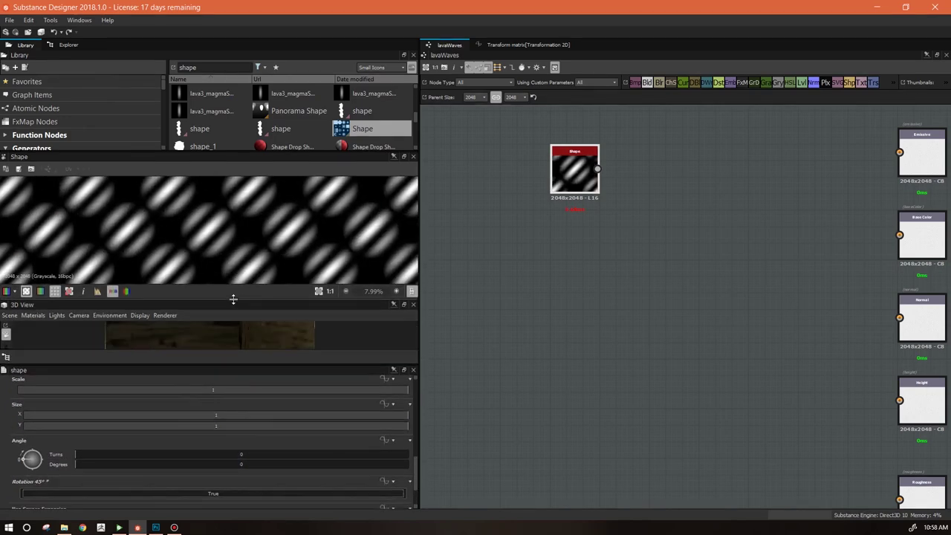
pyautogui.click(314, 493)
pyautogui.click(315, 493)
pyautogui.click(314, 493)
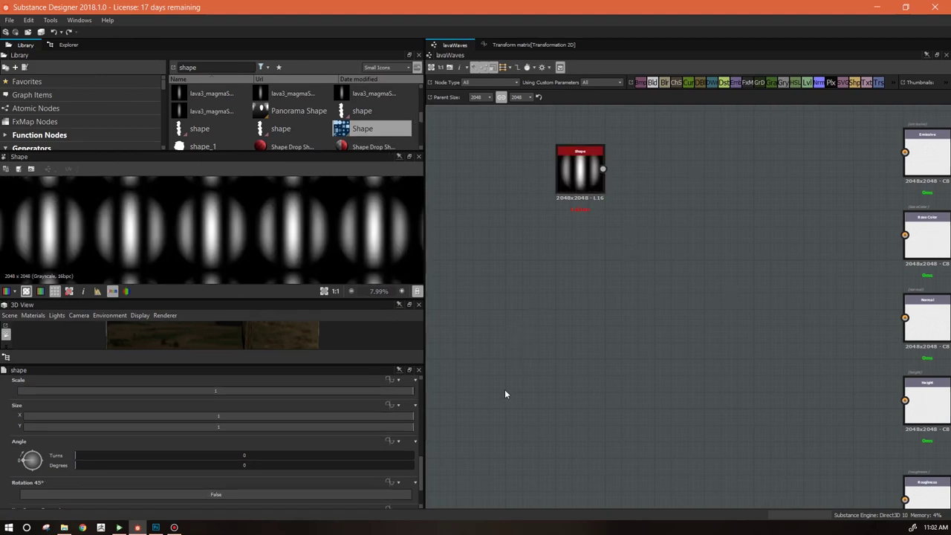
# Add a new input parameter to the lavaWaves graph and review its settings
pyautogui.click(466, 428)
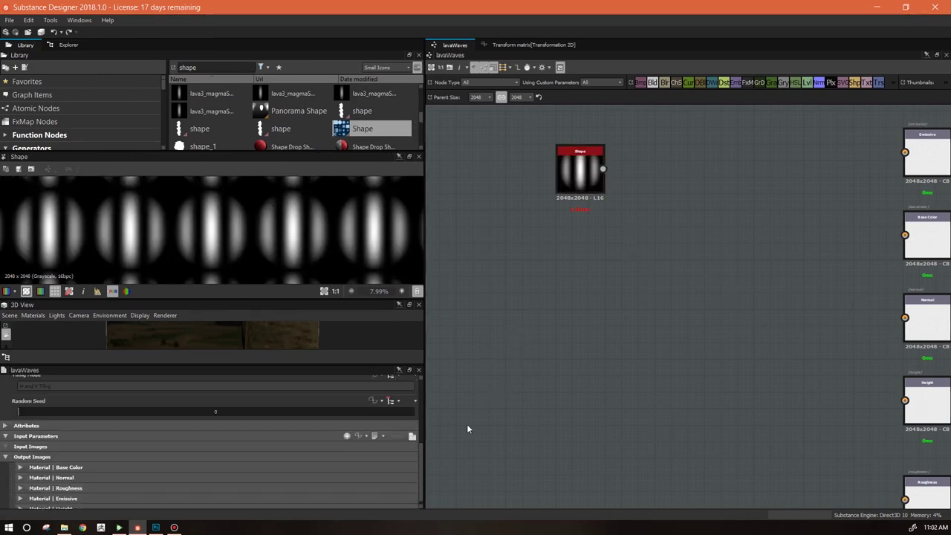
pyautogui.click(347, 437)
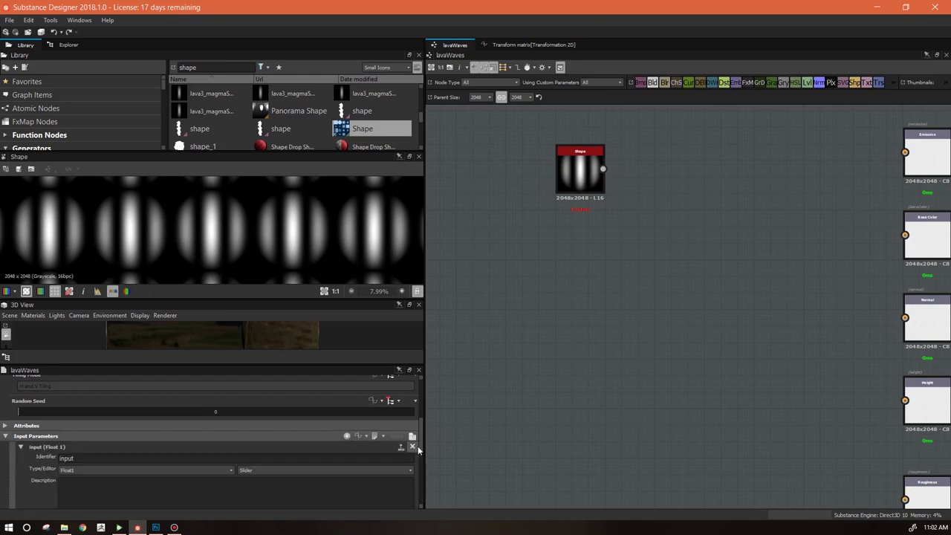
pyautogui.scroll(-2, 421, 450)
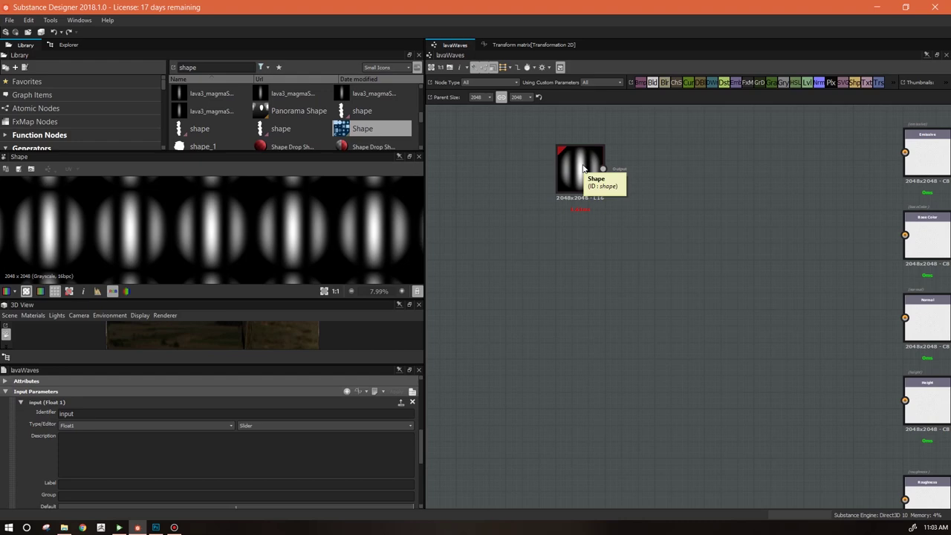
pyautogui.scroll(-2, 422, 457)
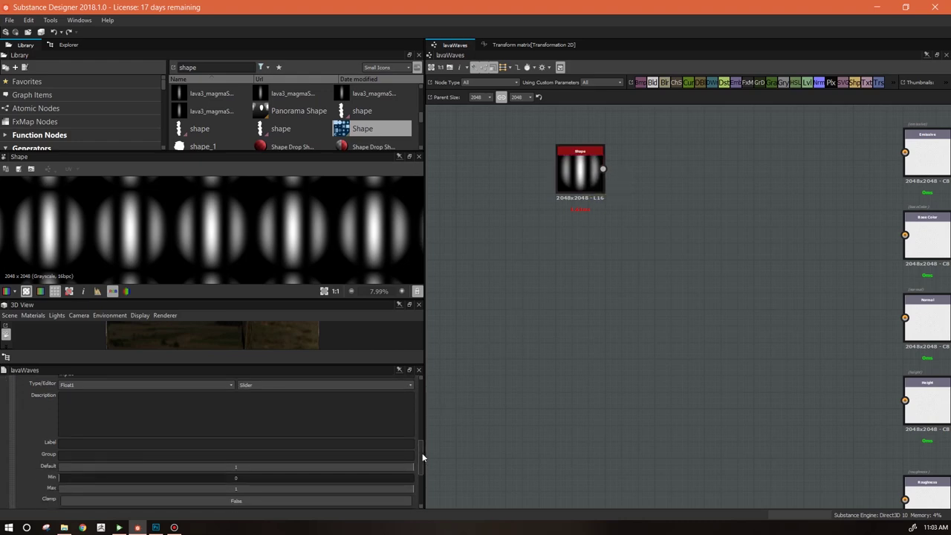
# Change the new input parameter's type to Integer1 with a Drop Down List editor
pyautogui.scroll(1, 422, 457)
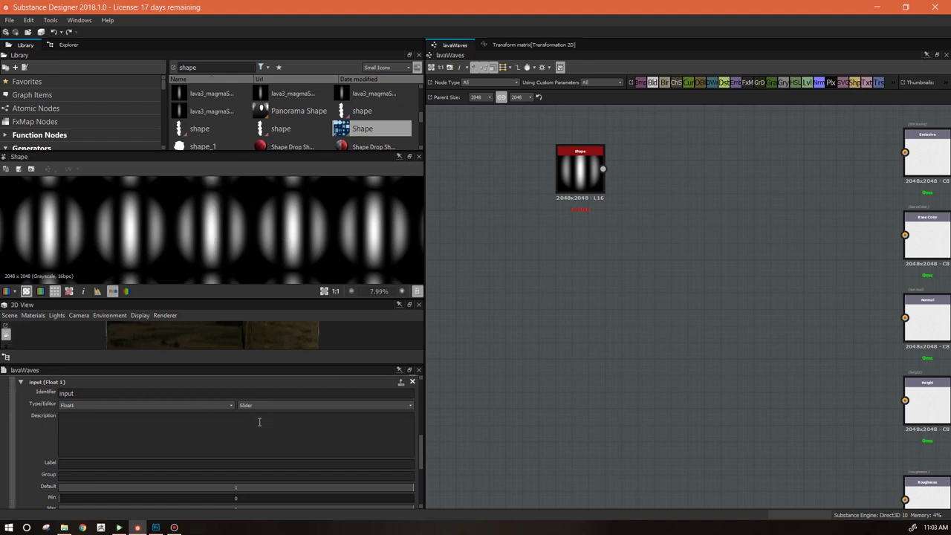
pyautogui.click(196, 409)
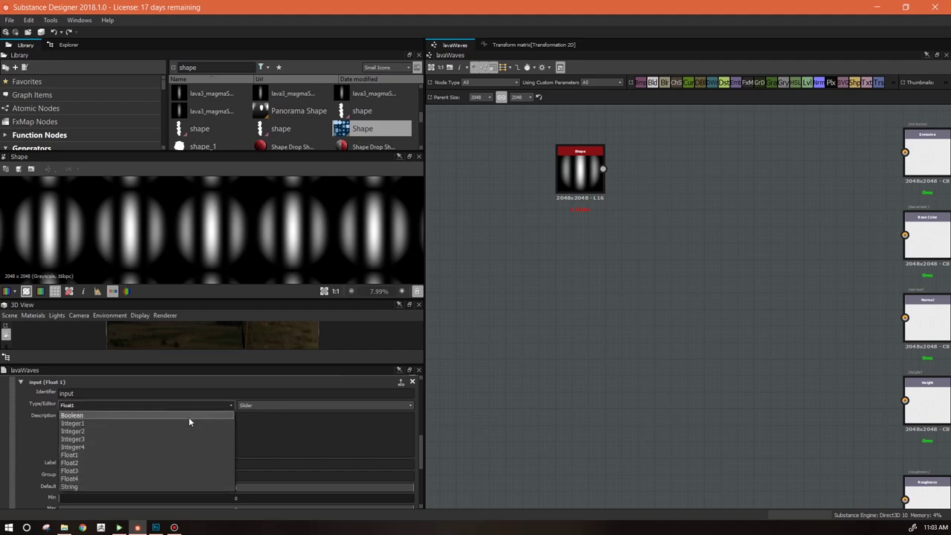
pyautogui.click(188, 423)
pyautogui.click(349, 405)
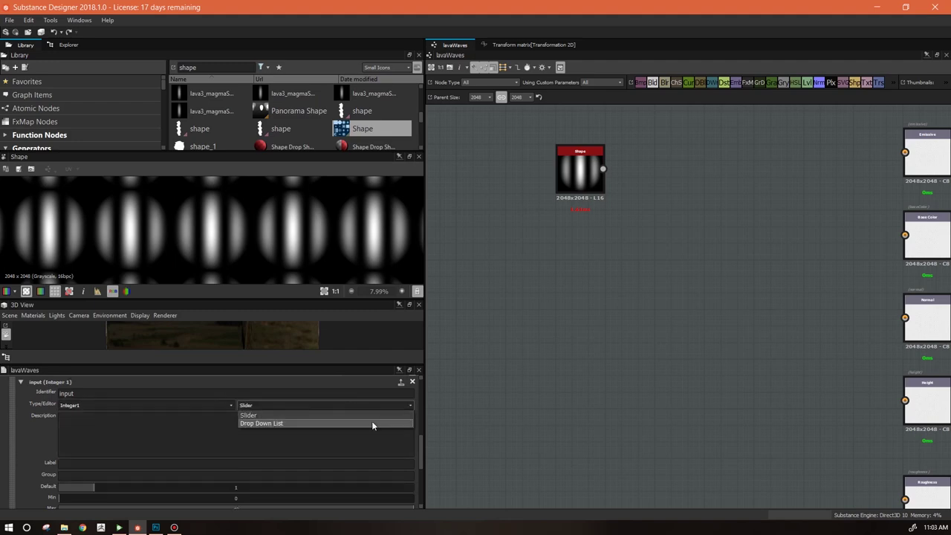
pyautogui.click(373, 422)
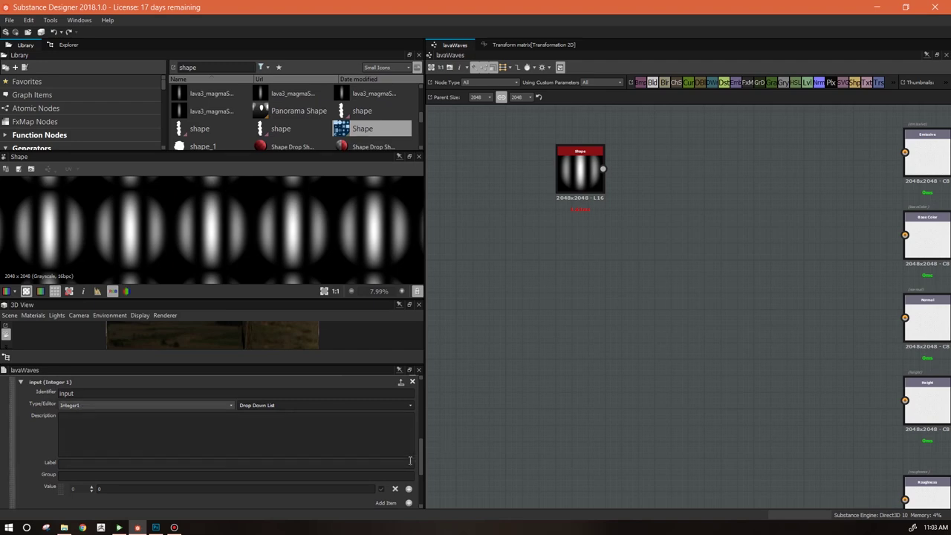
# Fill the parameter's drop-down list with items 0, 45 and 90 for values 0, 1 and 2, and collapse it
pyautogui.scroll(-3, 421, 467)
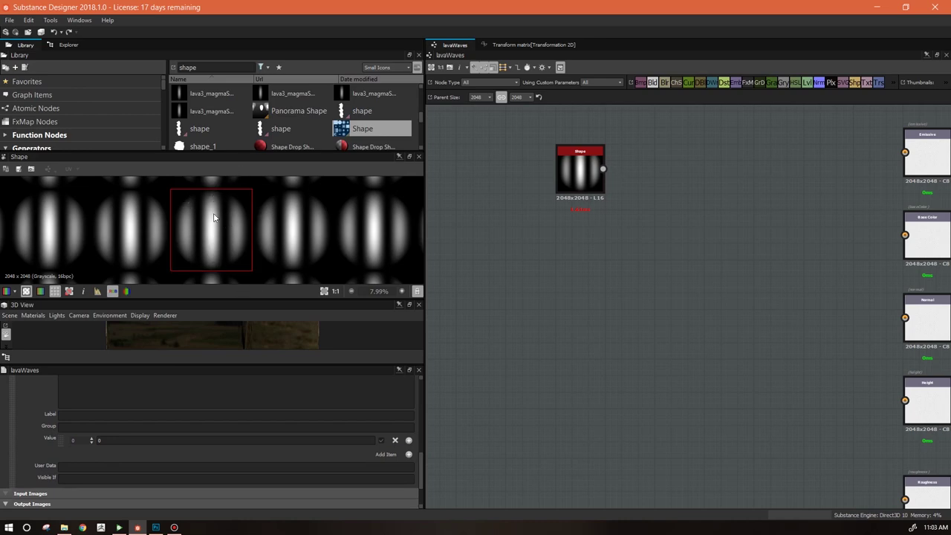
pyautogui.click(408, 454)
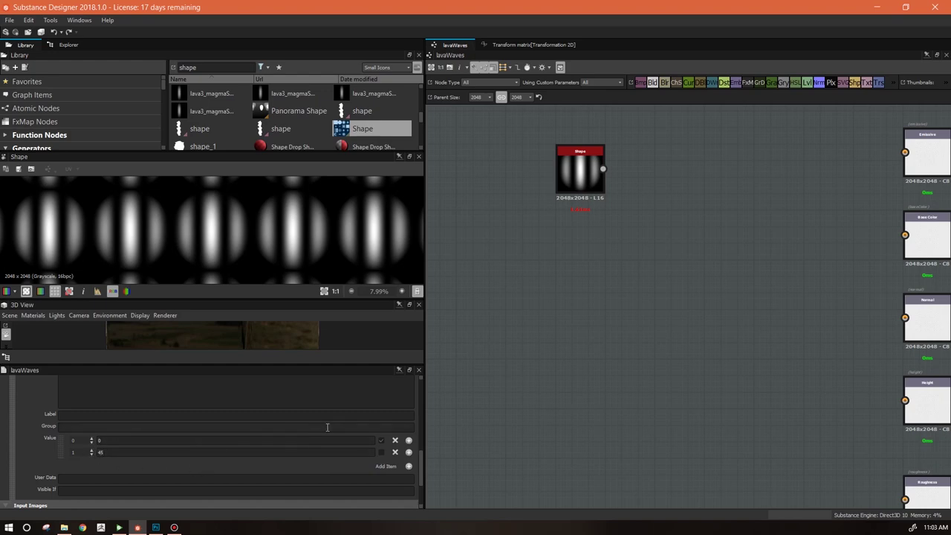
pyautogui.click(408, 466)
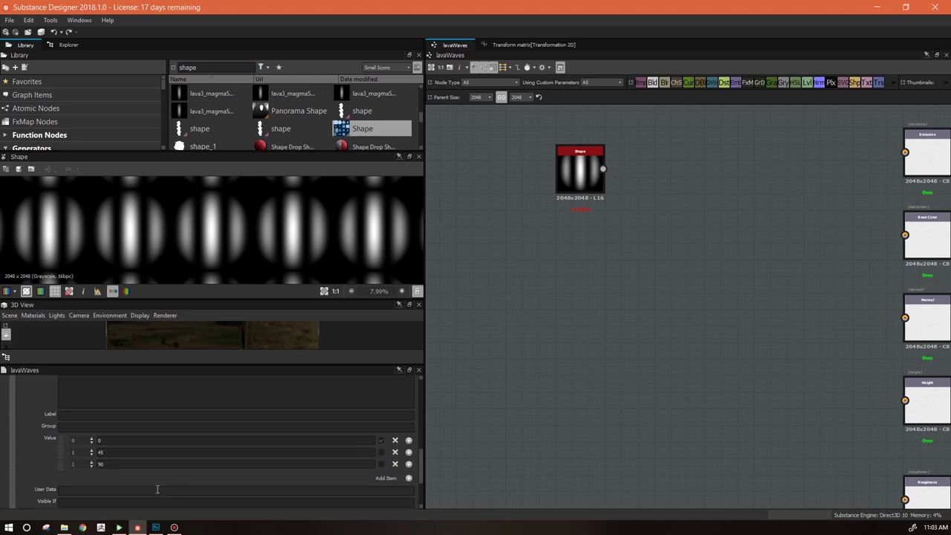
pyautogui.click(83, 441)
pyautogui.click(81, 451)
pyautogui.click(78, 464)
pyautogui.scroll(3, 418, 480)
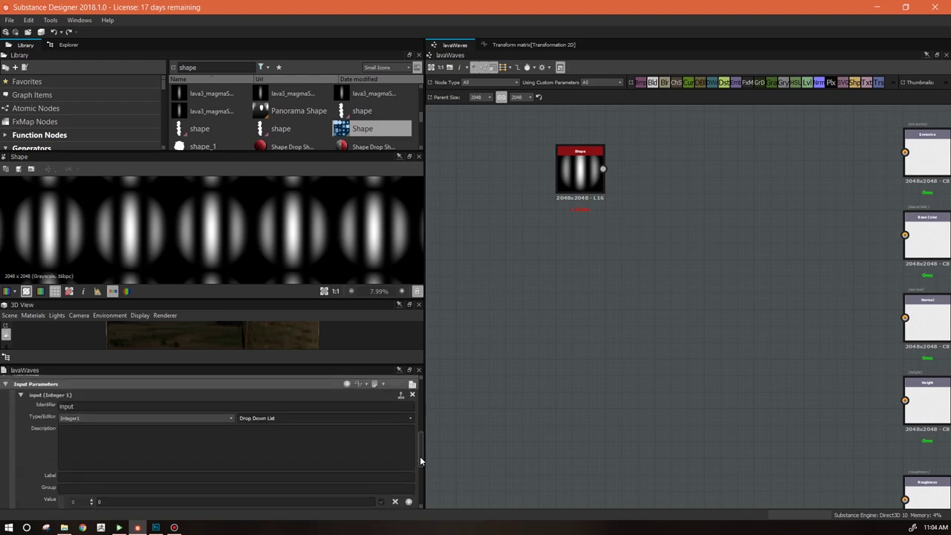
pyautogui.click(21, 396)
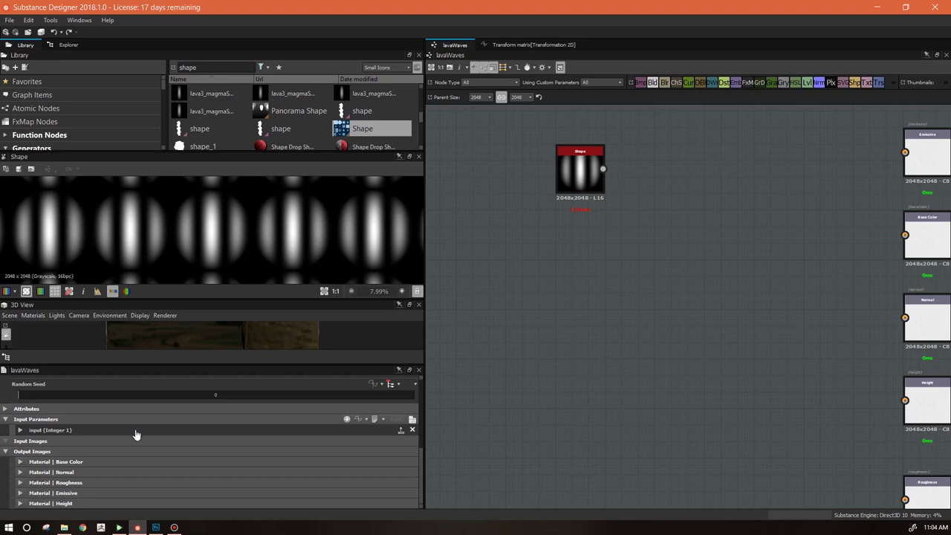
# Add a second input parameter to the lavaWaves graph and set its identifier to flow, keeping Float1 with a Slider
pyautogui.click(346, 418)
pyautogui.scroll(-2, 422, 442)
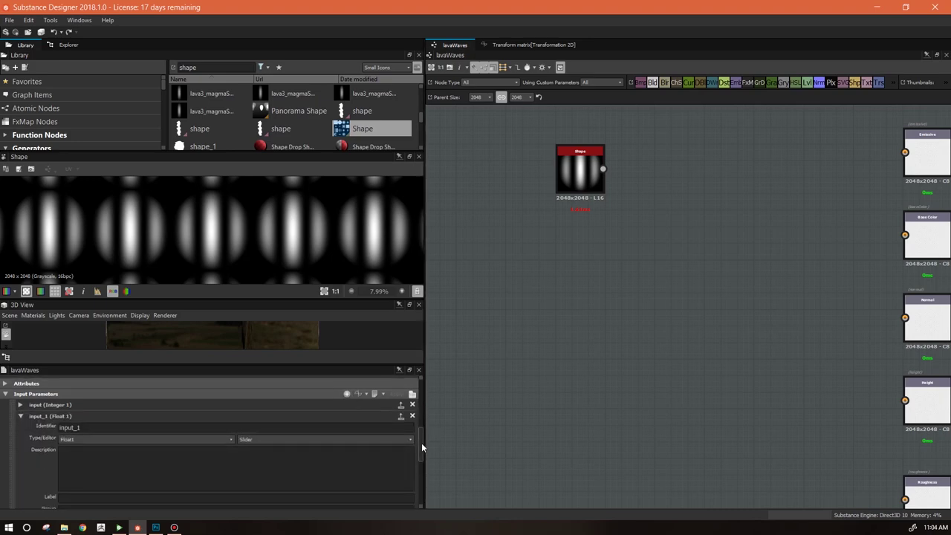
pyautogui.doubleClick(69, 419)
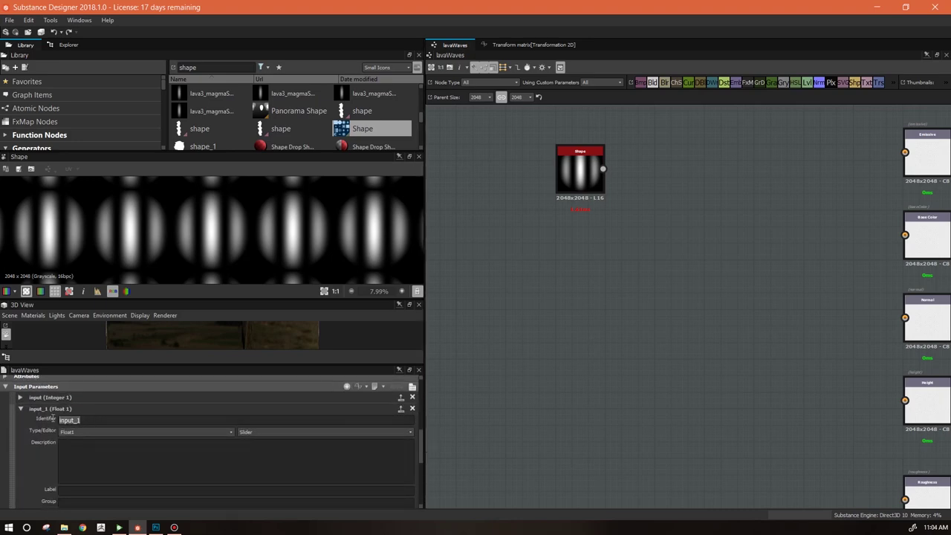
pyautogui.write('f')
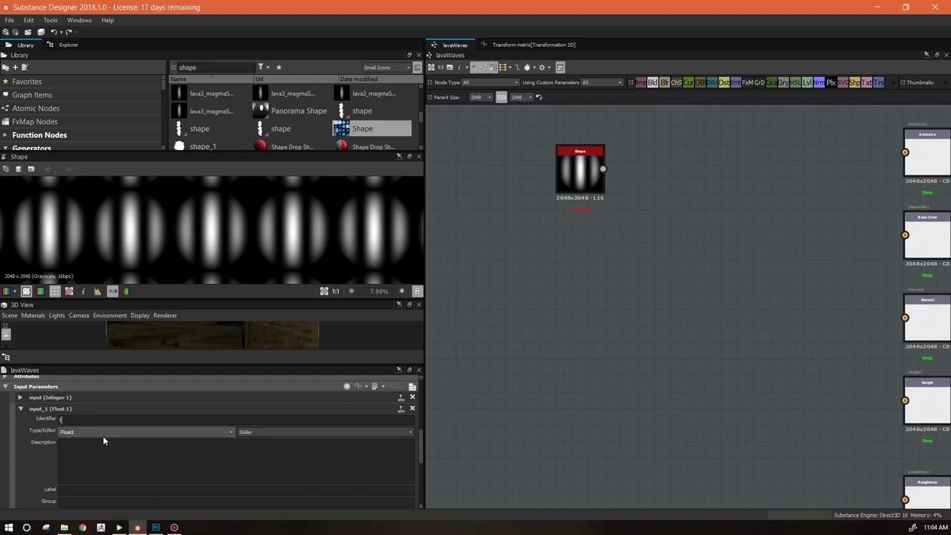
pyautogui.write('low')
pyautogui.press('Return')
pyautogui.scroll(1, 420, 449)
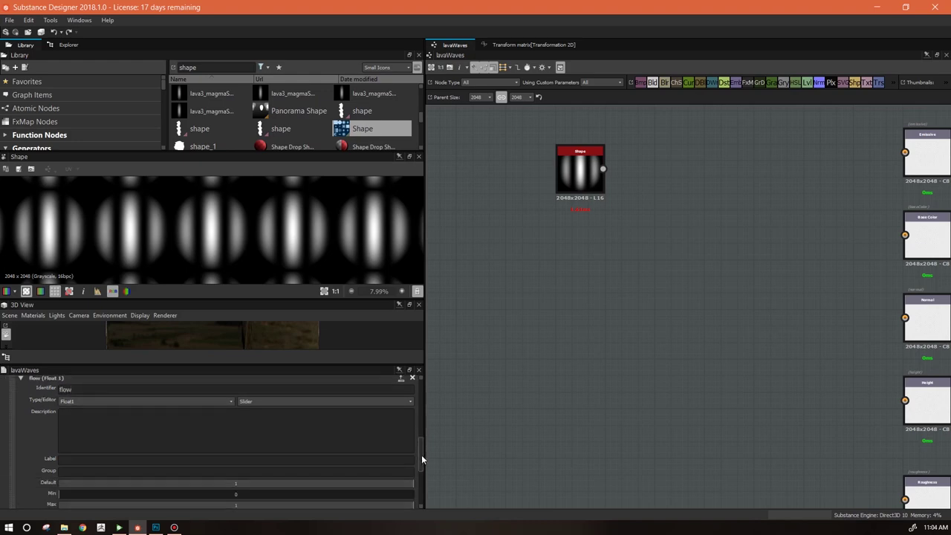
# Set the Integer1 drop-down parameter's identifier and label to turn, and collapse its settings
pyautogui.click(20, 415)
pyautogui.moveTo(421, 424); pyautogui.dragTo(420, 431)
pyautogui.doubleClick(113, 425)
pyautogui.write('turn')
pyautogui.click(137, 492)
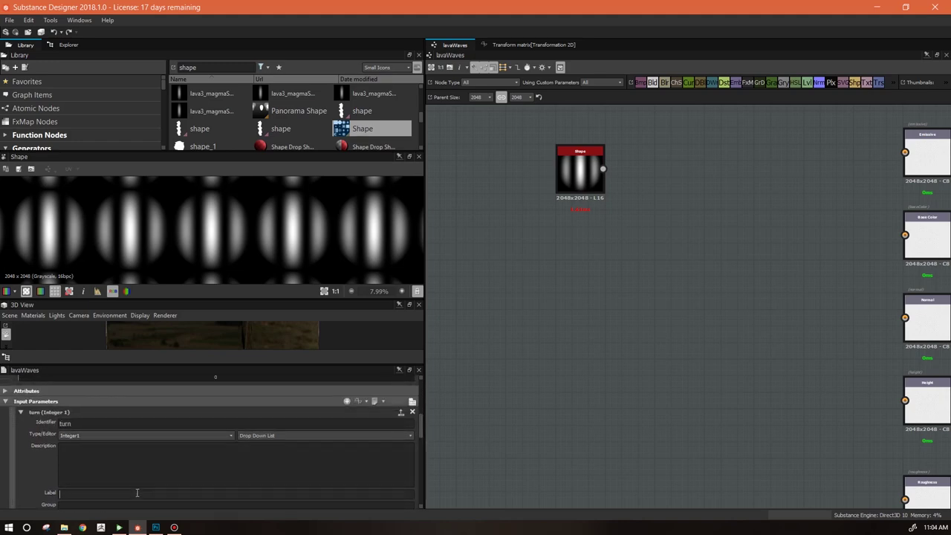
pyautogui.click(21, 412)
# Label the Float1 parameter flow, set its minimum value to -1, and collapse its settings
pyautogui.moveTo(421, 447); pyautogui.dragTo(422, 458)
pyautogui.click(176, 459)
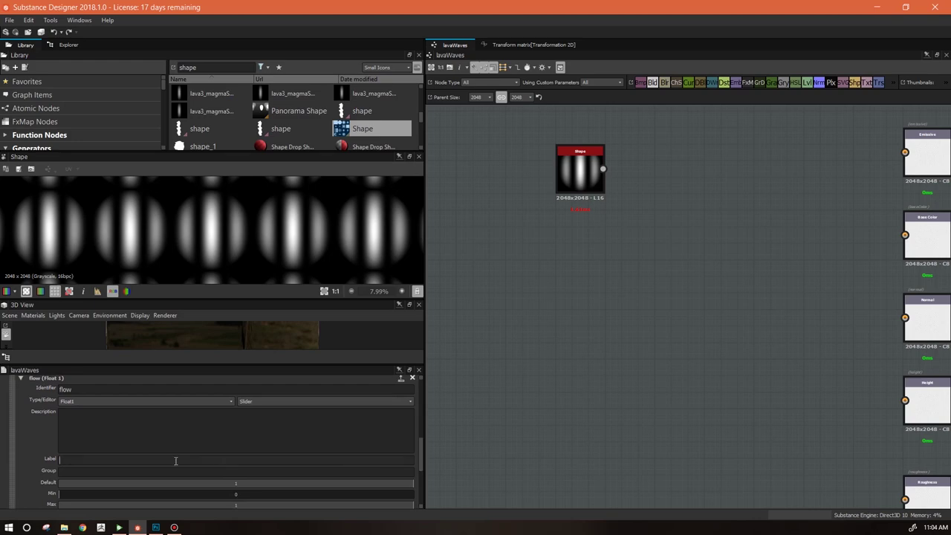
pyautogui.scroll(-1, 420, 465)
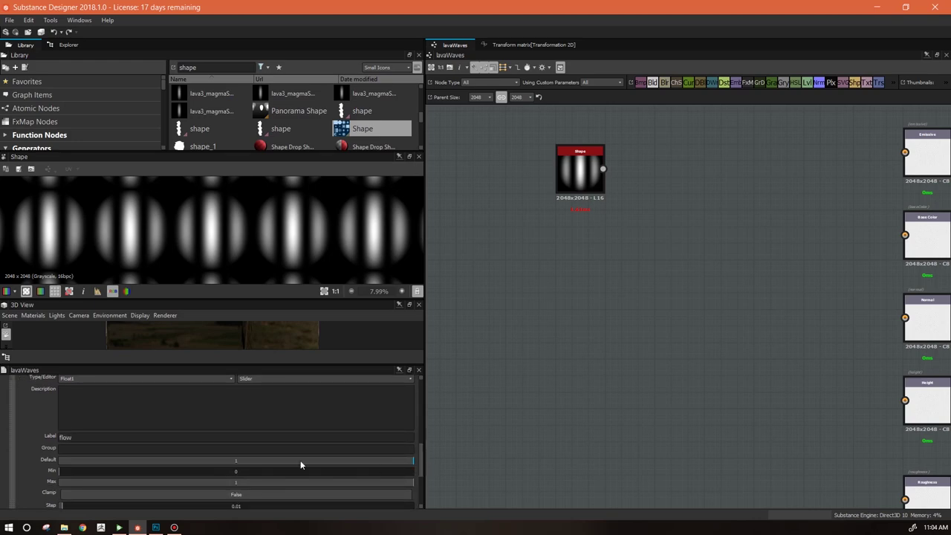
pyautogui.doubleClick(238, 472)
pyautogui.press('Return')
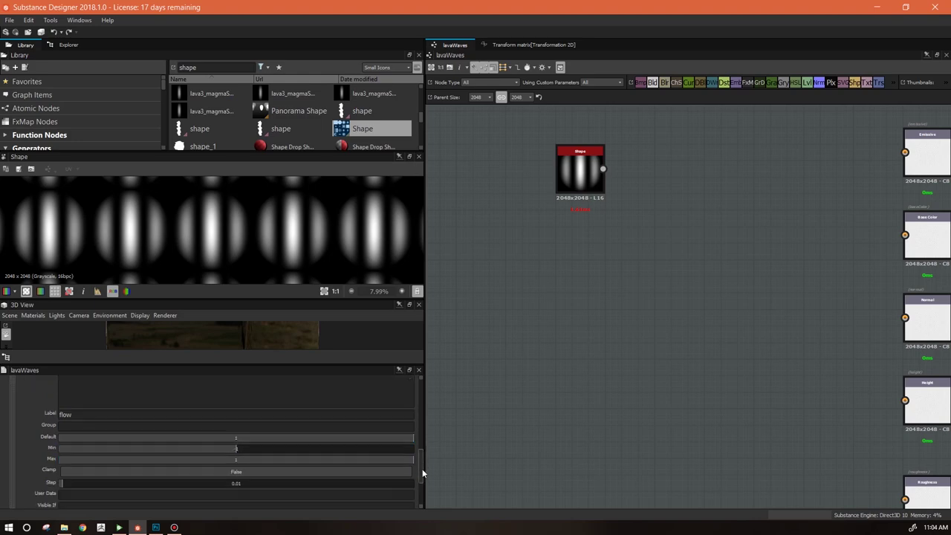
pyautogui.scroll(-3, 420, 467)
pyautogui.scroll(6, 407, 460)
pyautogui.click(21, 421)
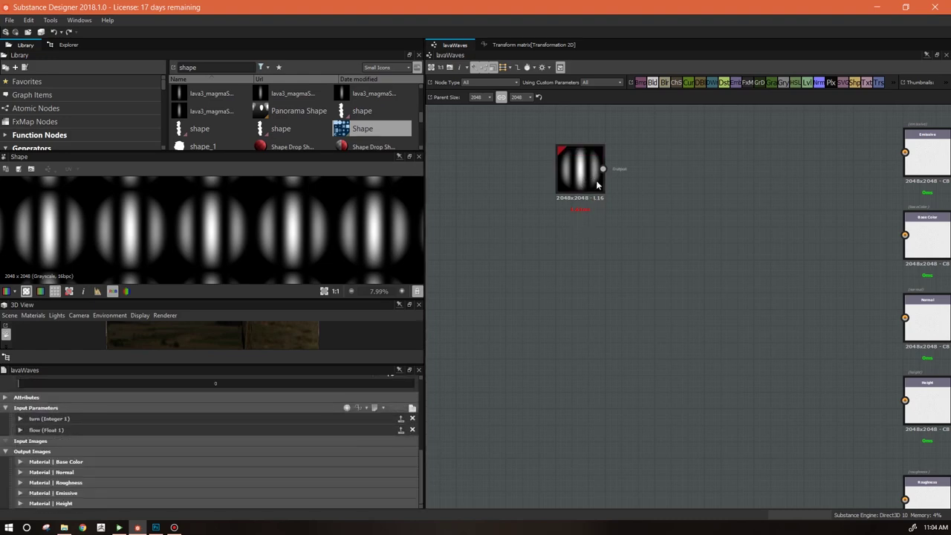
# Create an empty function for the Shape node's Rotation 45° parameter
pyautogui.moveTo(589, 179); pyautogui.dragTo(540, 172)
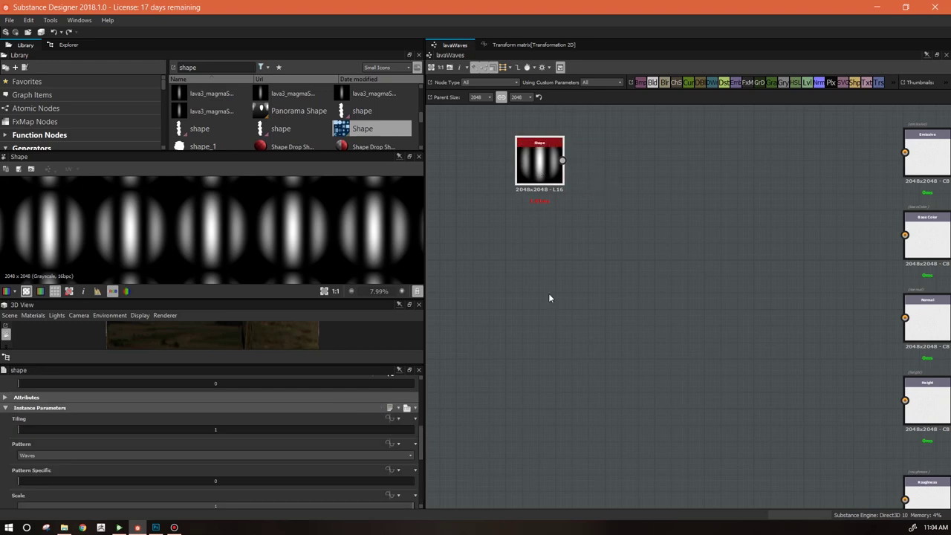
pyautogui.moveTo(421, 450); pyautogui.dragTo(428, 499)
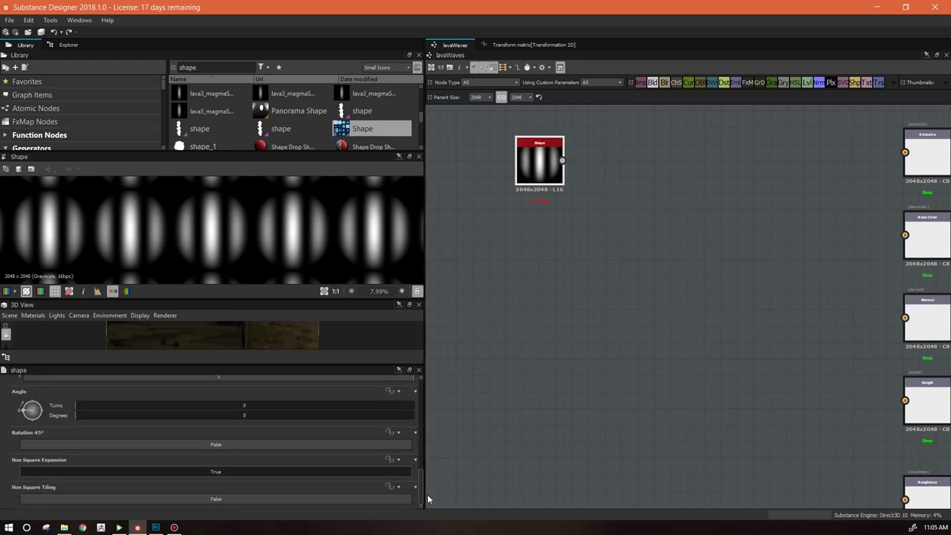
pyautogui.click(389, 433)
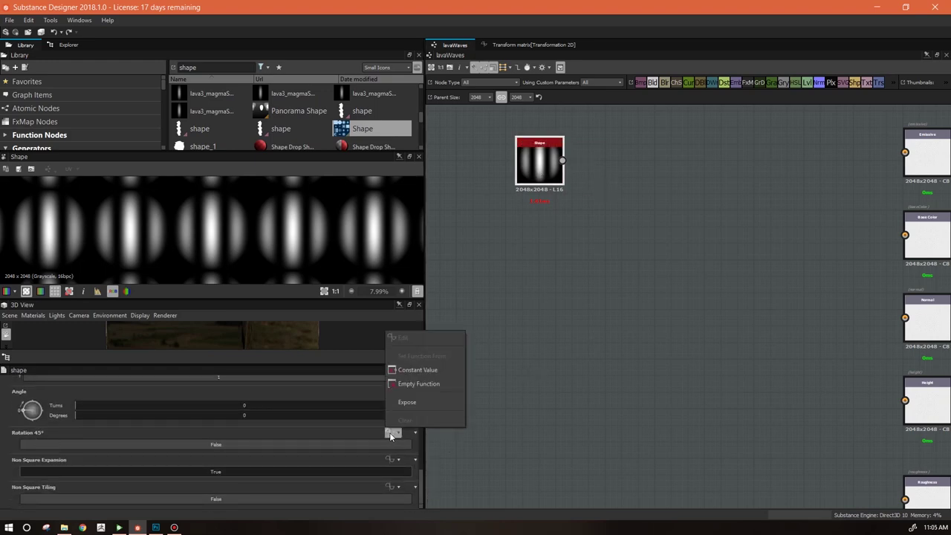
pyautogui.click(423, 384)
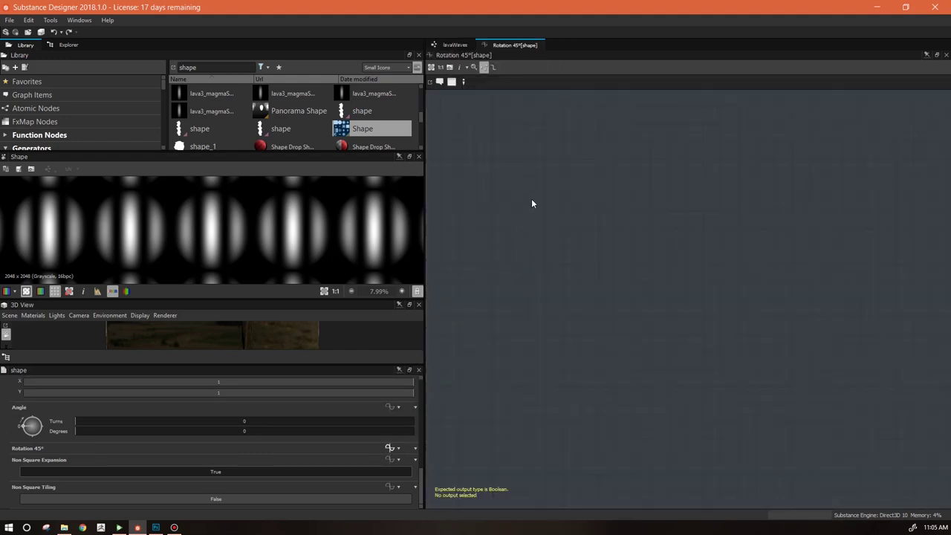
# Add a Get Integer variable node to the Rotation 45° function and make it read the turn parameter
pyautogui.rightClick(532, 200)
pyautogui.moveTo(631, 203)
pyautogui.moveTo(699, 227)
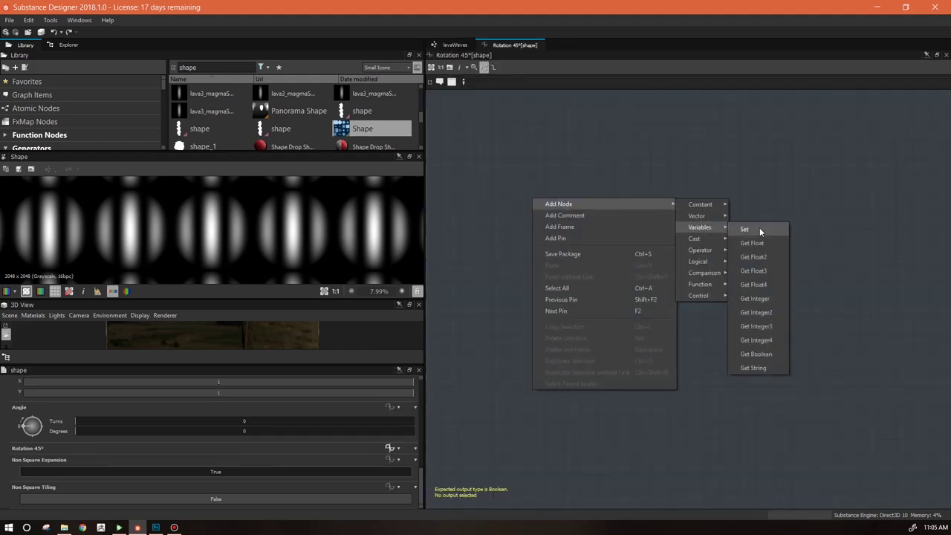
pyautogui.click(768, 298)
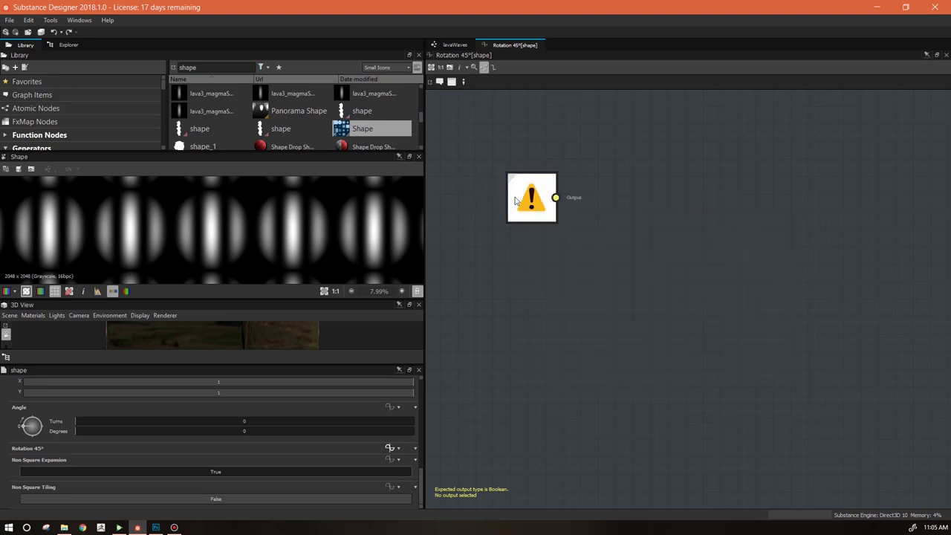
pyautogui.click(410, 390)
pyautogui.click(375, 401)
# Add a constant Integer node with value 1 and place it below the turn node
pyautogui.rightClick(621, 177)
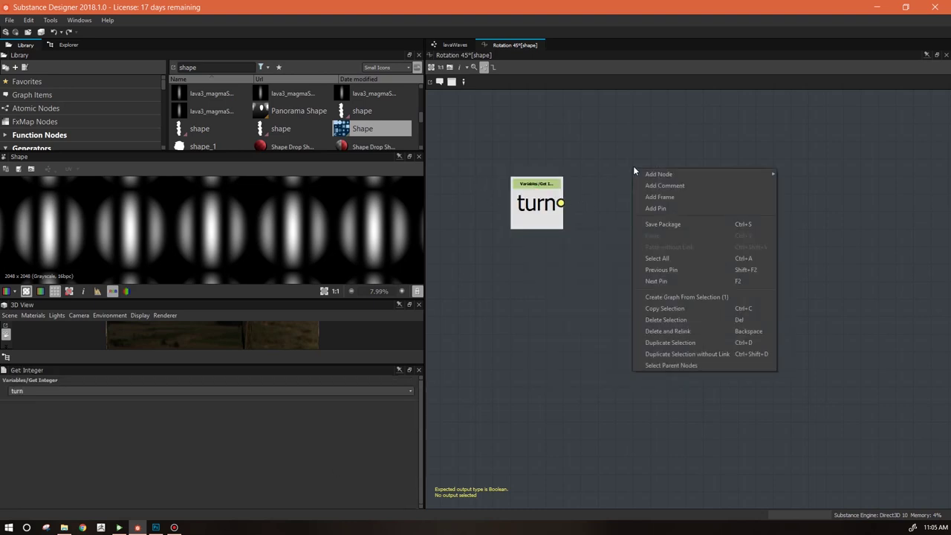
pyautogui.moveTo(729, 179)
pyautogui.moveTo(802, 175)
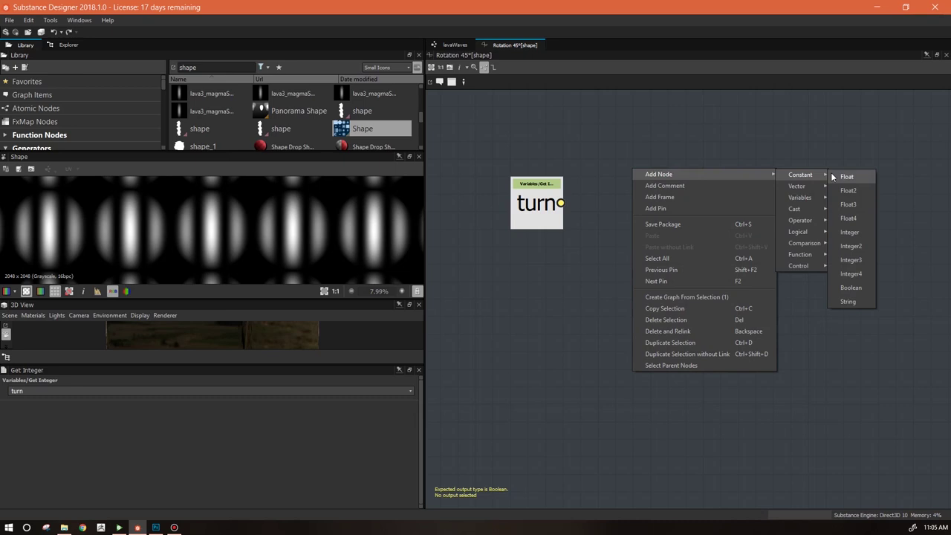
pyautogui.click(857, 231)
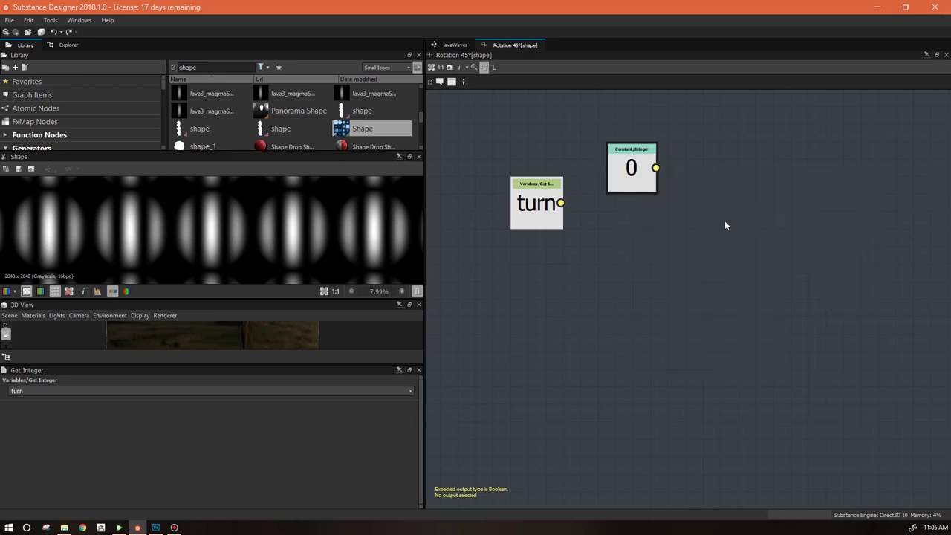
pyautogui.moveTo(631, 192); pyautogui.dragTo(536, 344)
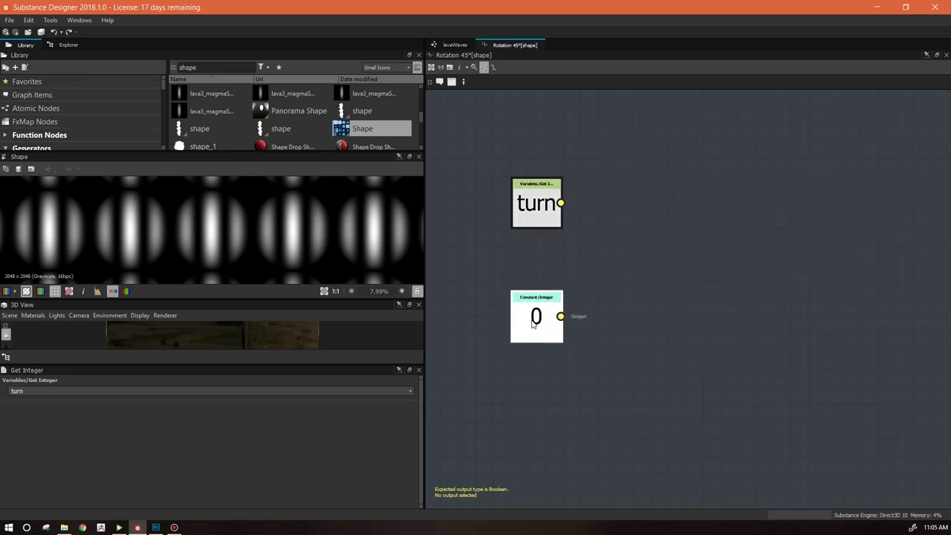
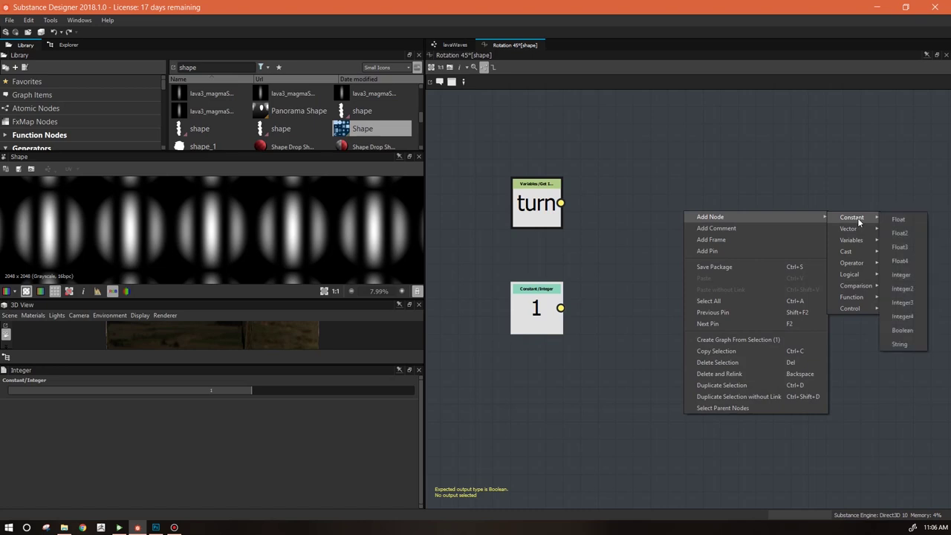
# Add an Equal comparison node and connect turn to its first input and the constant 1 to its second
pyautogui.moveTo(862, 289)
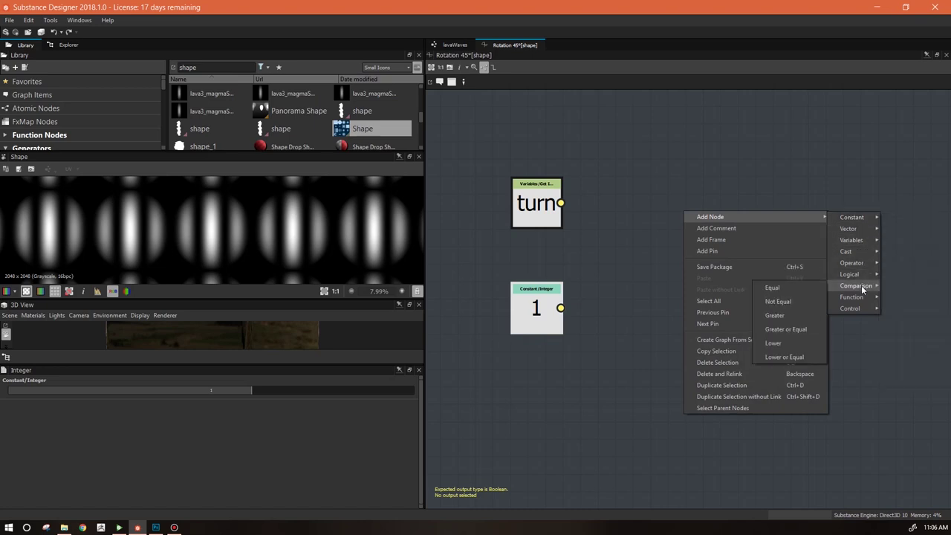
pyautogui.click(773, 289)
pyautogui.moveTo(560, 203); pyautogui.dragTo(653, 232)
pyautogui.moveTo(561, 308); pyautogui.dragTo(653, 243)
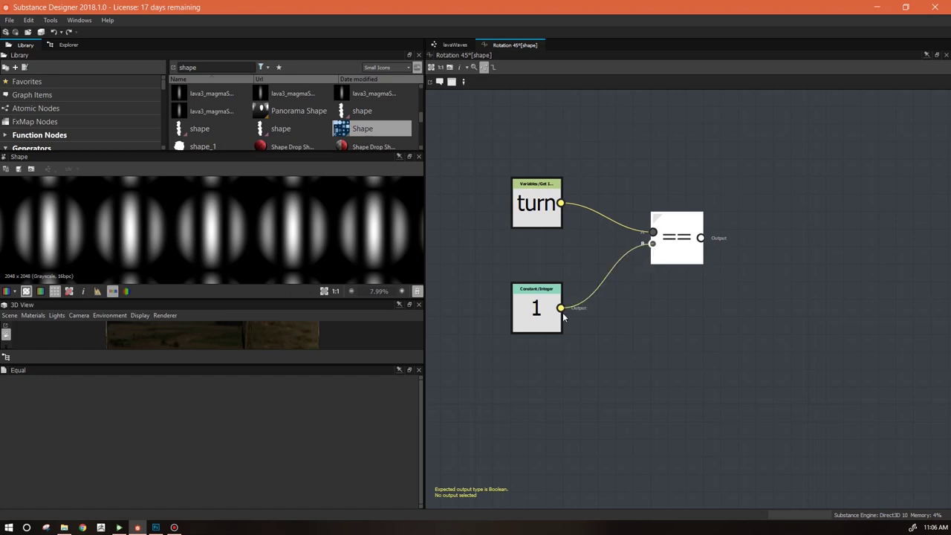
# Add an If...Else control node and connect the Equal comparison's output to its condition input
pyautogui.rightClick(767, 221)
pyautogui.moveTo(773, 224)
pyautogui.moveTo(726, 315)
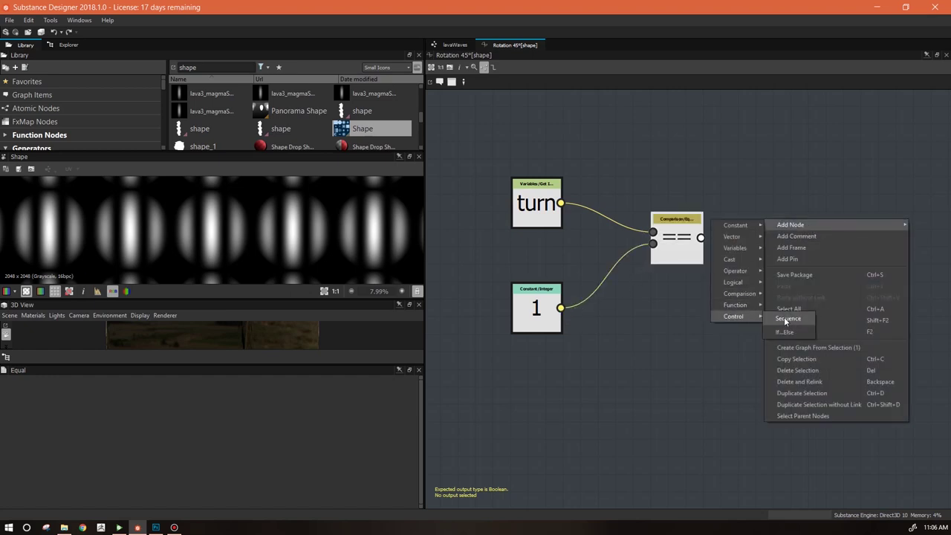
pyautogui.click(777, 319)
pyautogui.moveTo(700, 238); pyautogui.dragTo(833, 253)
# Add a constant Boolean node set to True and connect it to the If...Else node's second input
pyautogui.rightClick(710, 346)
pyautogui.moveTo(739, 150)
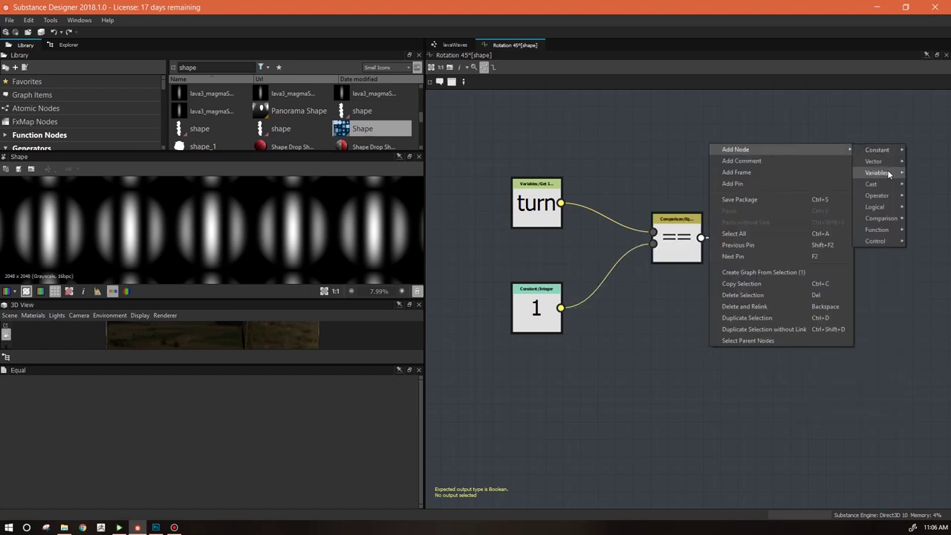
pyautogui.moveTo(875, 151)
pyautogui.click(825, 260)
pyautogui.click(290, 391)
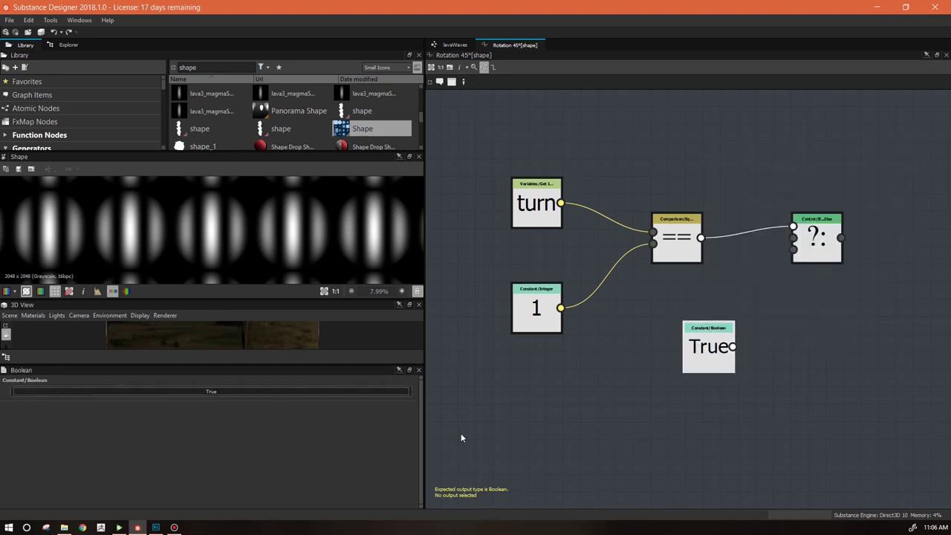
pyautogui.moveTo(733, 346); pyautogui.dragTo(793, 238)
# Duplicate the Boolean constant, set the copy to False, connect it to the If...Else node's last input, and tidy both nodes' placement
pyautogui.hotkey('ctrl', 'c')
pyautogui.hotkey('ctrl', 'v')
pyautogui.moveTo(699, 312); pyautogui.dragTo(793, 250)
pyautogui.click(223, 390)
pyautogui.moveTo(709, 357); pyautogui.dragTo(695, 318)
pyautogui.moveTo(695, 409); pyautogui.dragTo(730, 400)
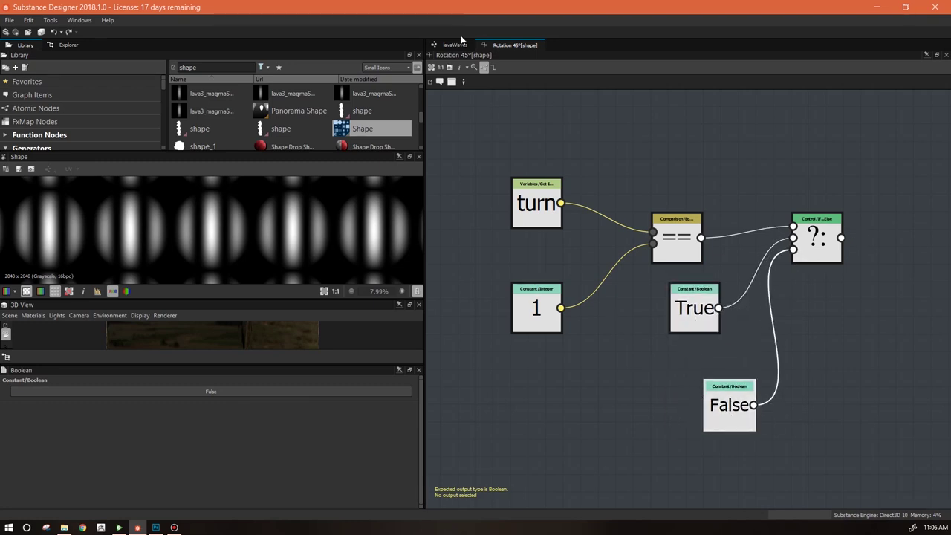
# Compare the turn parameter's drop-down values in the lavaWaves graph with the comparison in the Rotation 45° function
pyautogui.click(452, 45)
pyautogui.click(444, 430)
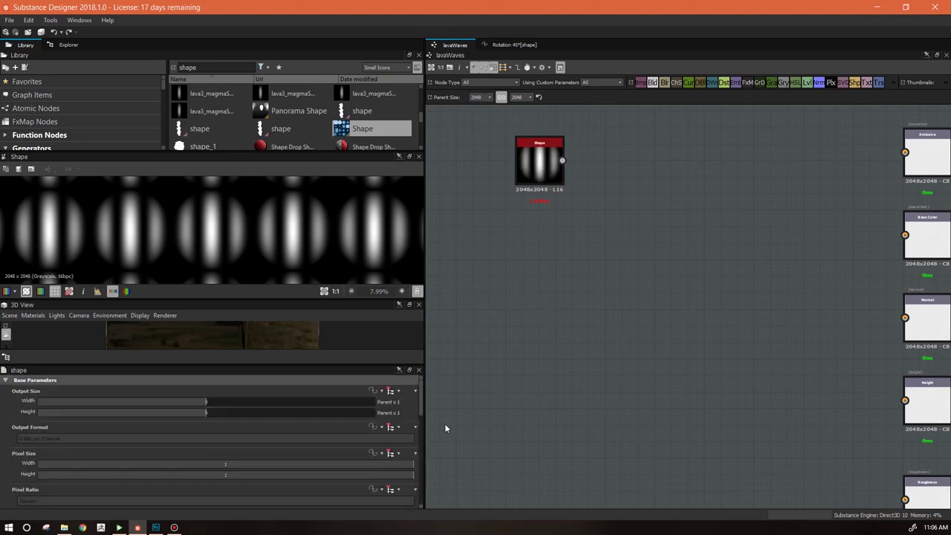
pyautogui.click(21, 419)
pyautogui.moveTo(421, 441); pyautogui.dragTo(423, 465)
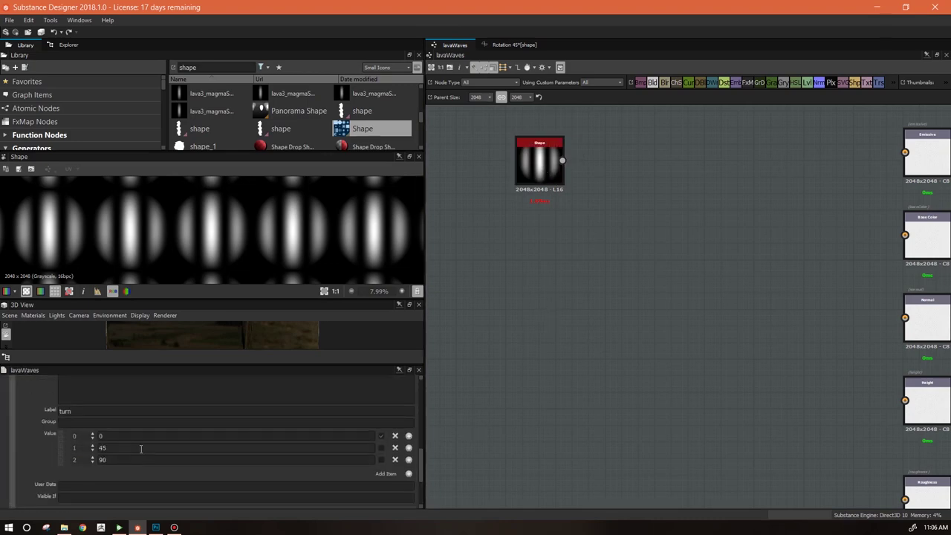
pyautogui.click(514, 44)
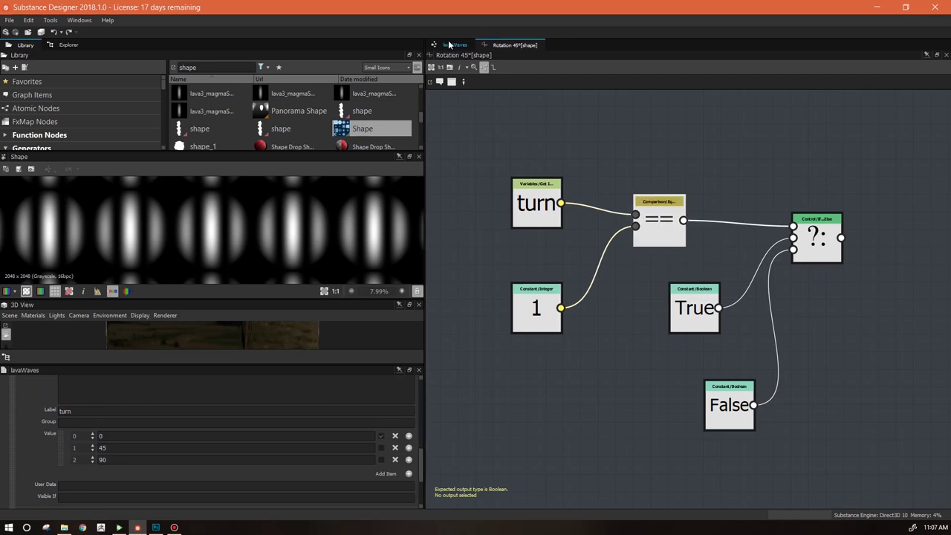
pyautogui.click(451, 44)
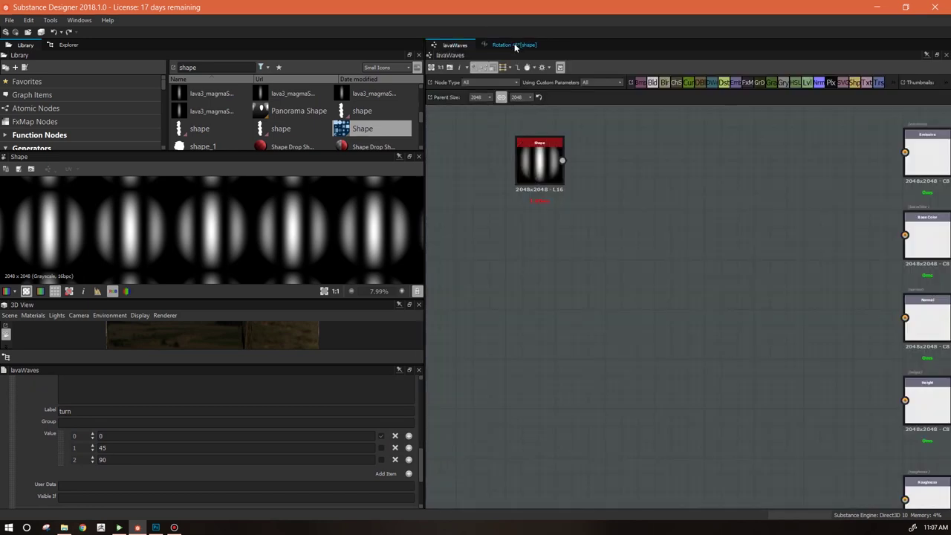
# Rearrange the turn, constant 1 and Equal nodes closer to the If...Else node in the Rotation 45° function
pyautogui.click(515, 46)
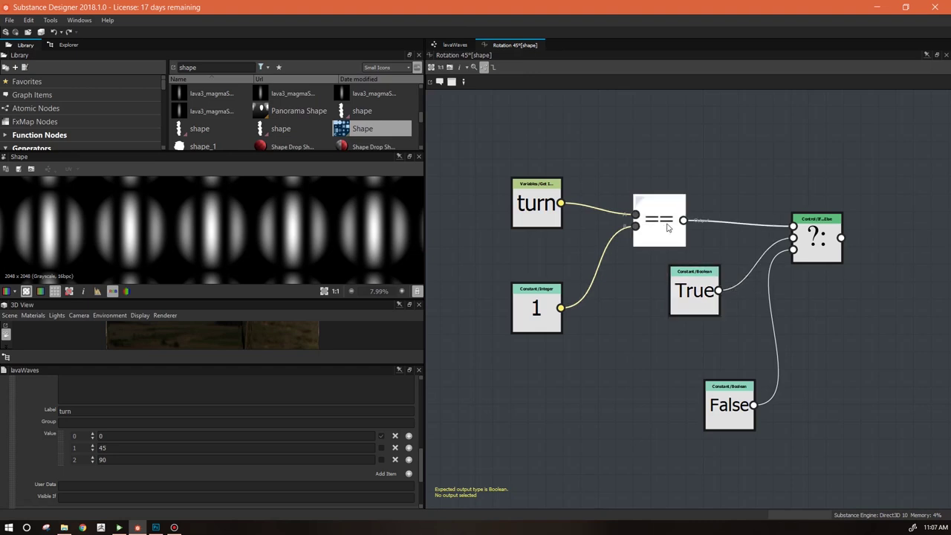
pyautogui.moveTo(667, 229); pyautogui.dragTo(702, 211)
pyautogui.moveTo(541, 212); pyautogui.dragTo(584, 177)
pyautogui.moveTo(543, 324); pyautogui.dragTo(595, 272)
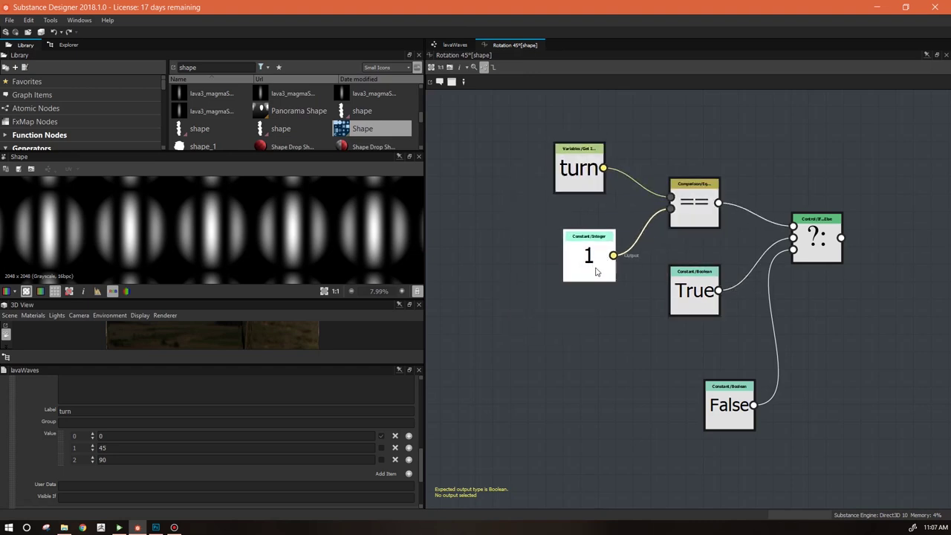
# Return to the lavaWaves graph and review the Shape node's Rotation 45° and neighbouring instance parameters
pyautogui.click(453, 44)
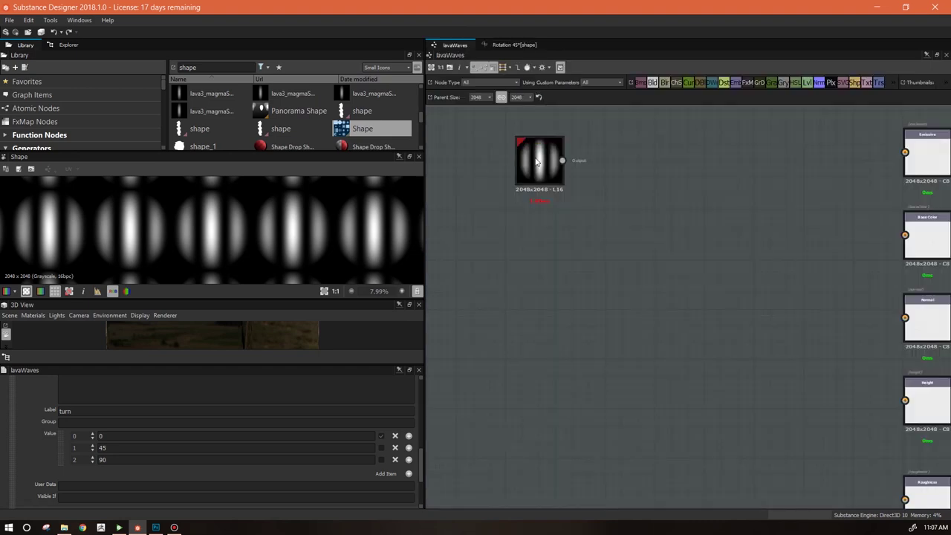
pyautogui.click(536, 162)
pyautogui.moveTo(421, 477); pyautogui.dragTo(426, 497)
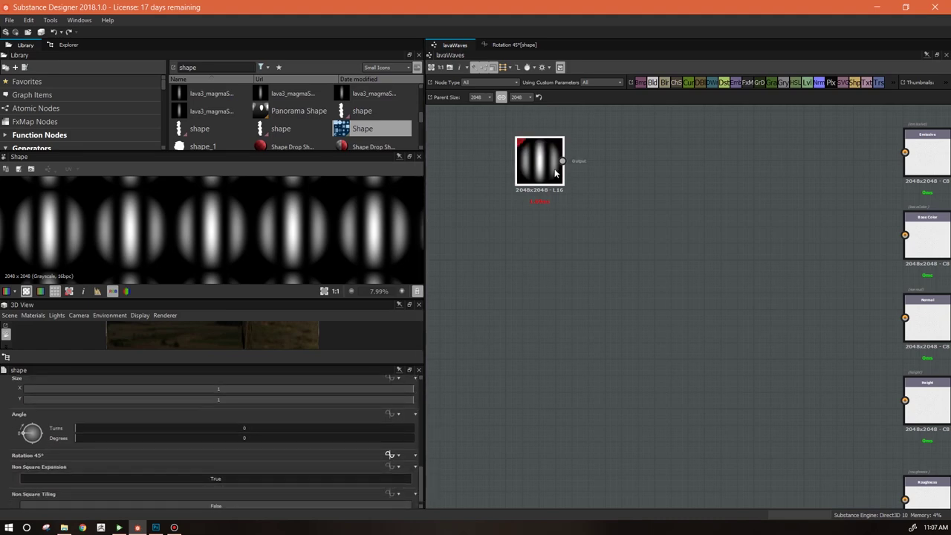
pyautogui.moveTo(545, 157)
pyautogui.mouseDown()
pyautogui.moveTo(545, 147)
pyautogui.moveTo(545, 161)
pyautogui.mouseUp()
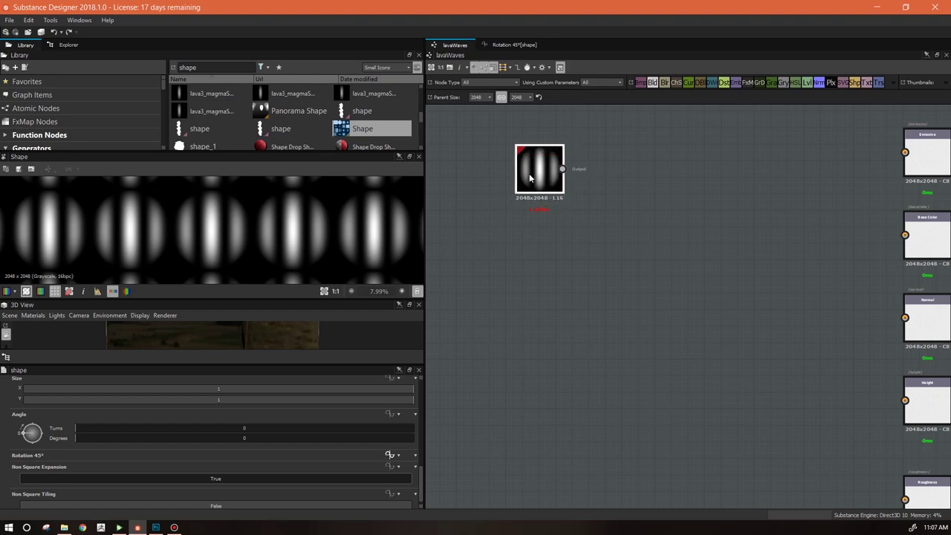
# Reposition the Shape node at the upper part of the lavaWaves graph, and enlarge the 2D preview area
pyautogui.moveTo(538, 175); pyautogui.dragTo(509, 164)
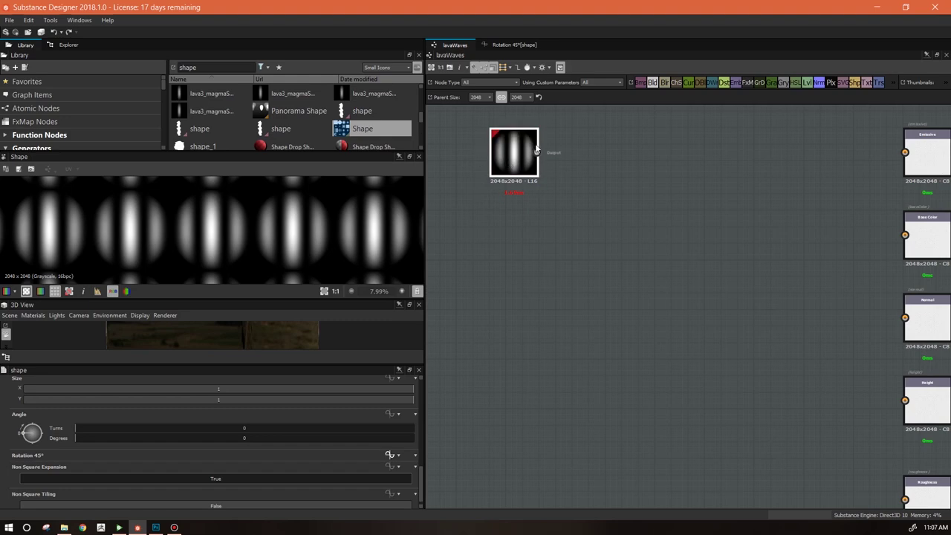
pyautogui.scroll(-2, 546, 186)
pyautogui.moveTo(590, 181); pyautogui.dragTo(594, 215, button='middle')
pyautogui.moveTo(522, 194); pyautogui.dragTo(518, 188)
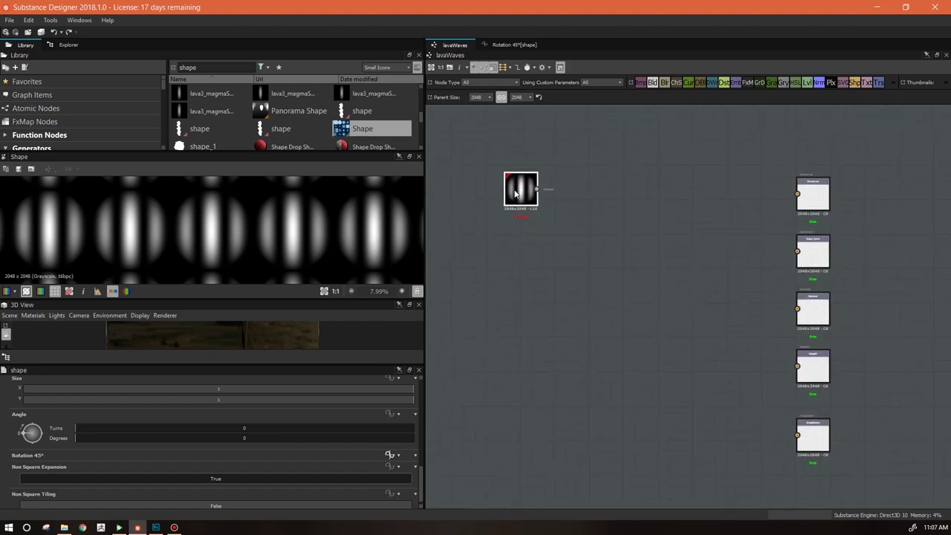
pyautogui.moveTo(425, 254); pyautogui.dragTo(458, 254)
pyautogui.moveTo(337, 308); pyautogui.dragTo(337, 386)
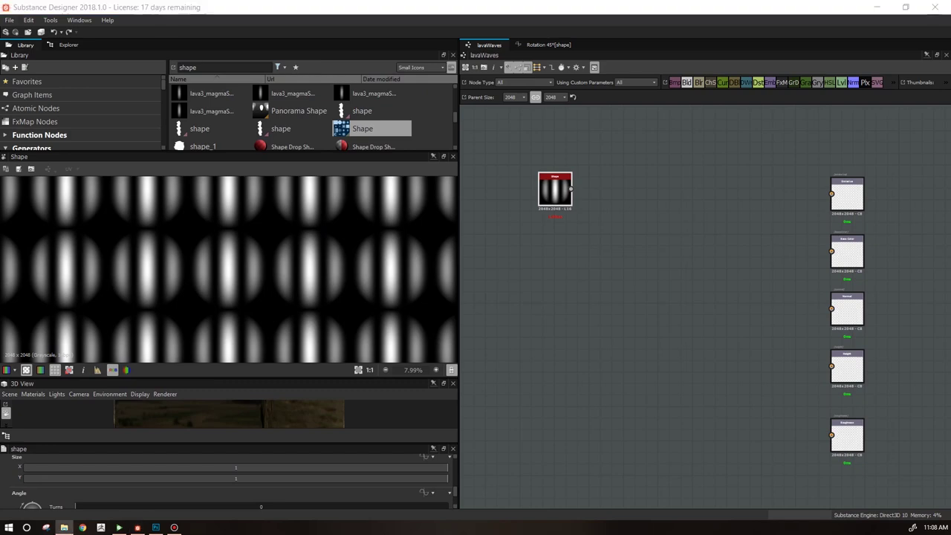
pyautogui.click(601, 292)
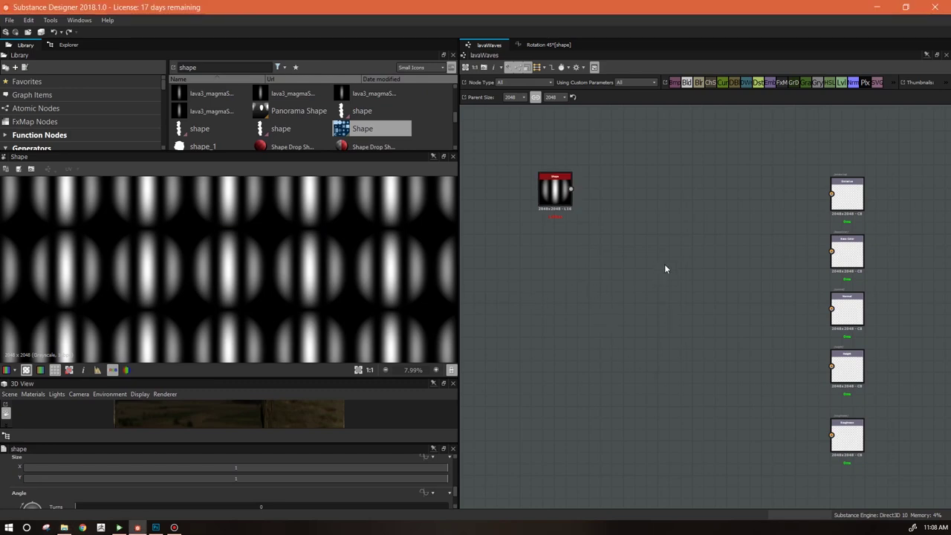
pyautogui.moveTo(569, 210); pyautogui.dragTo(562, 190)
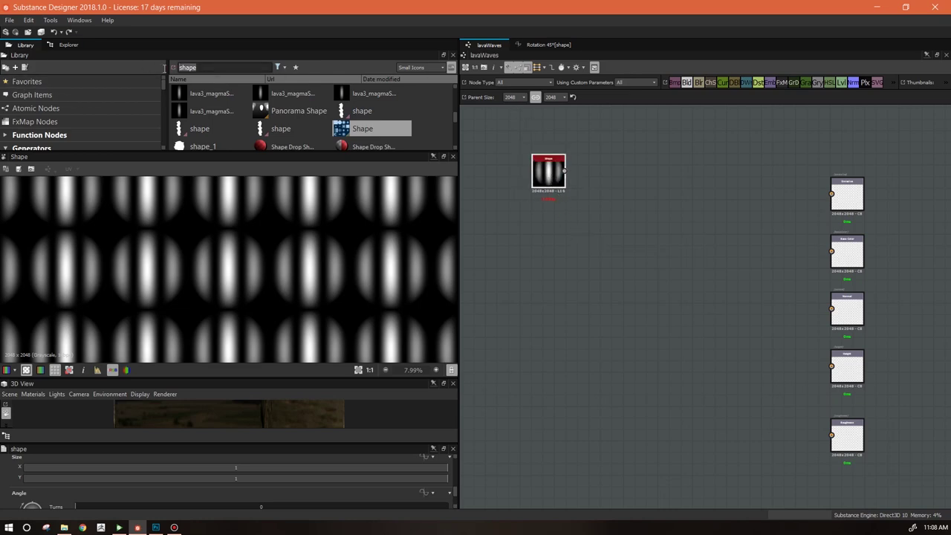
# Search the library for gradients, add a Gradient Linear 2 node and place it below the Shape node
pyautogui.write('gradie')
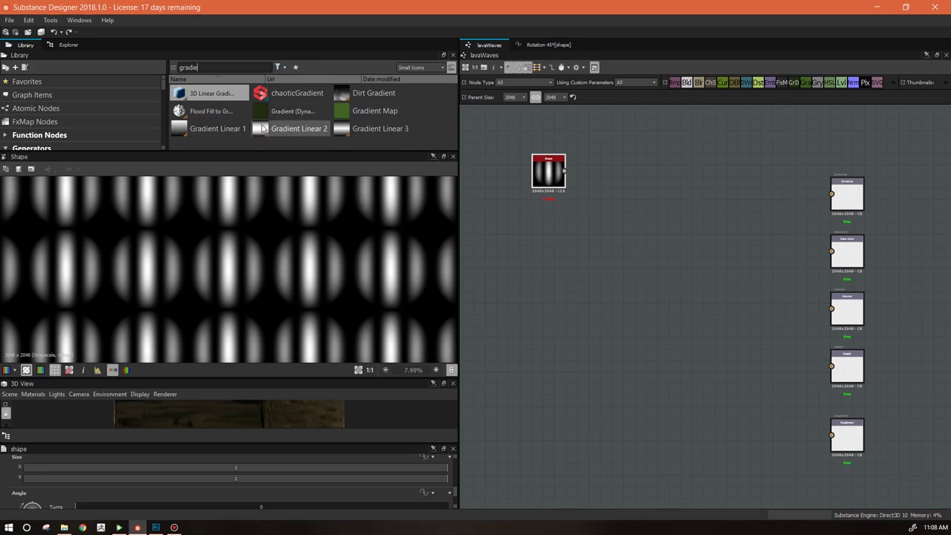
pyautogui.moveTo(240, 151); pyautogui.dragTo(240, 216)
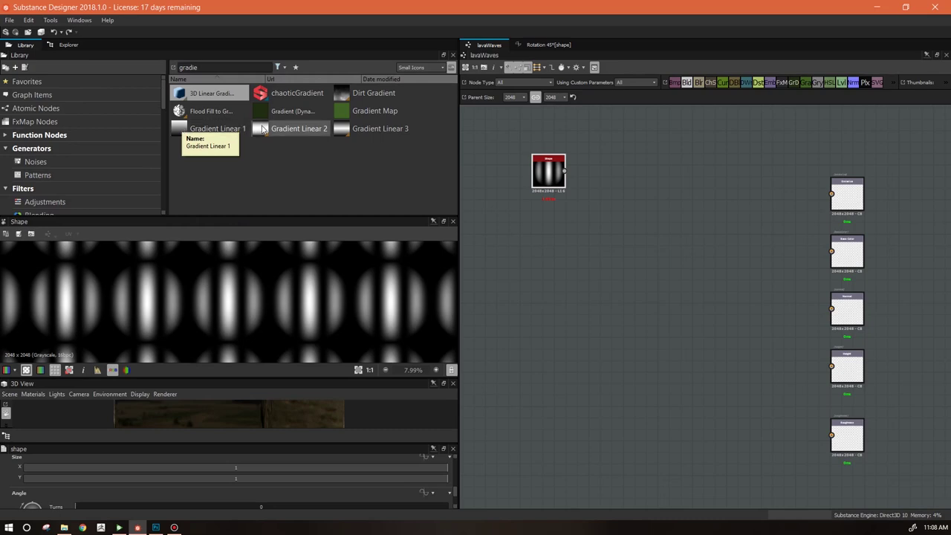
pyautogui.moveTo(264, 128); pyautogui.dragTo(529, 293)
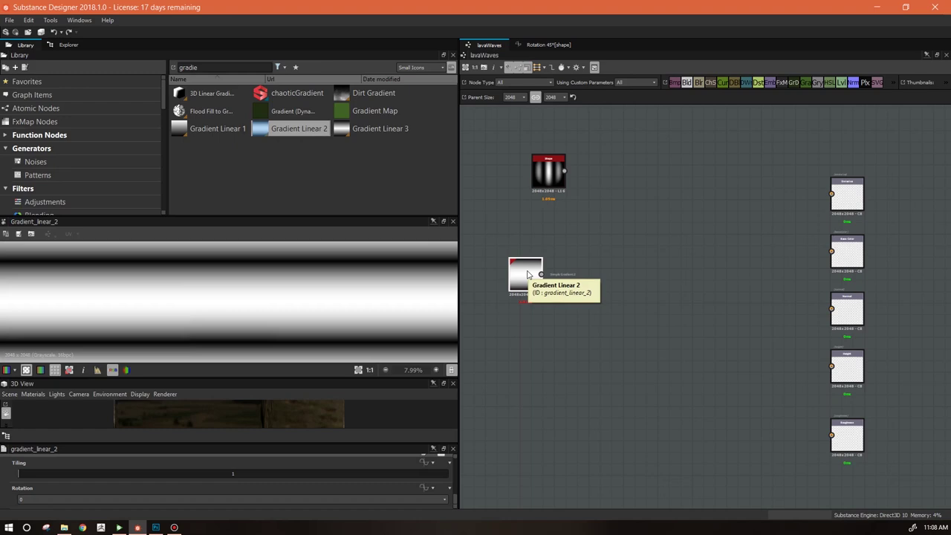
pyautogui.moveTo(531, 275); pyautogui.dragTo(568, 264)
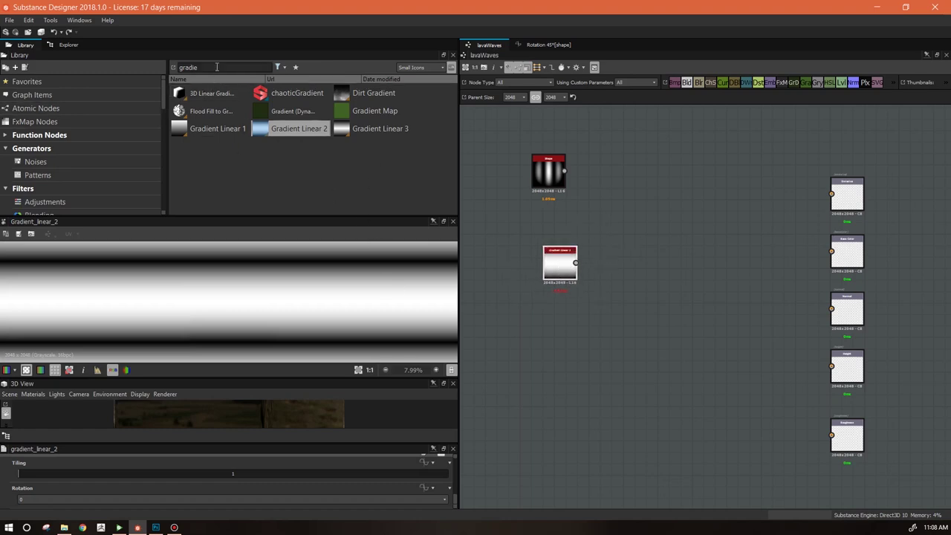
# Find Gaussian Noise in the library, add it below Gradient Linear 2 and set its scale to 6
pyautogui.hotkey('ctrl', 'a')
pyautogui.write('g')
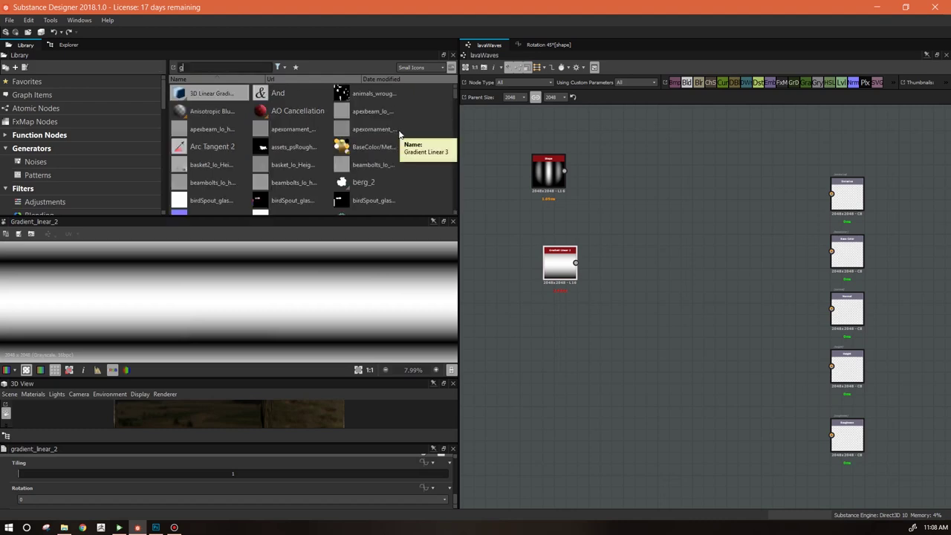
pyautogui.write('aussi')
pyautogui.moveTo(377, 93); pyautogui.dragTo(536, 366)
pyautogui.moveTo(236, 478); pyautogui.dragTo(51, 476)
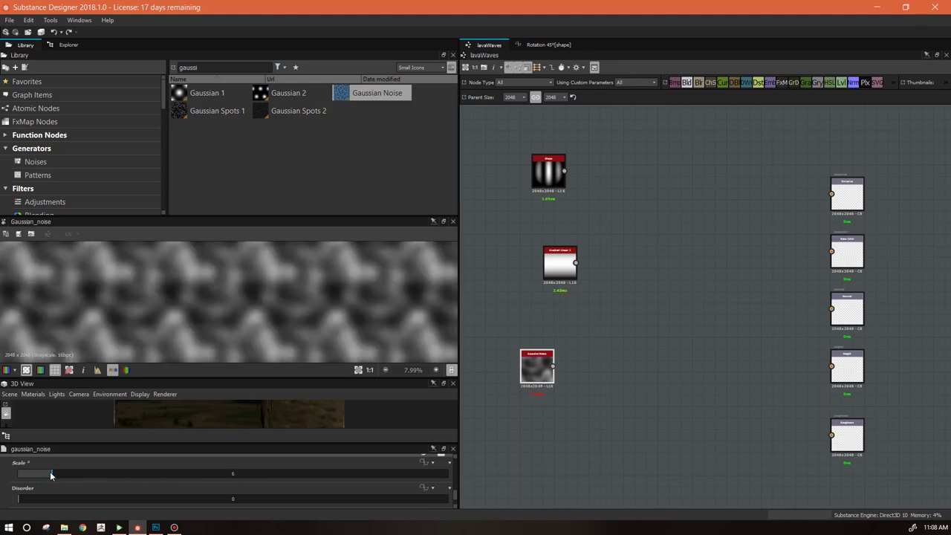
pyautogui.moveTo(51, 475); pyautogui.dragTo(50, 476)
pyautogui.moveTo(546, 372); pyautogui.dragTo(569, 332)
# Add a Warp node, feeding Gradient Linear 2 into its first input and Gaussian Noise into its gradient input
pyautogui.rightClick(672, 208)
pyautogui.moveTo(709, 221)
pyautogui.click(838, 479)
pyautogui.moveTo(675, 205); pyautogui.dragTo(647, 294)
pyautogui.moveTo(576, 263); pyautogui.dragTo(631, 292)
pyautogui.moveTo(577, 324); pyautogui.dragTo(624, 286)
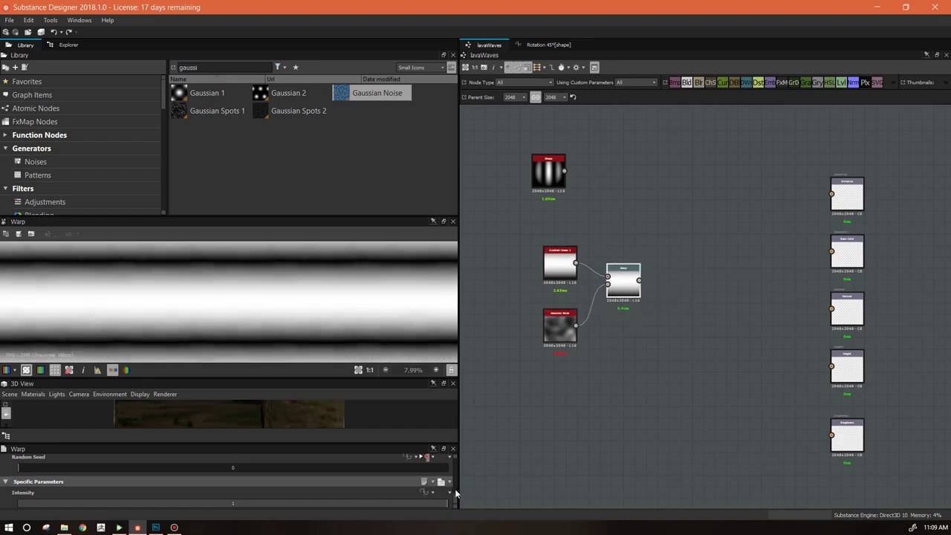
# Set the Warp node's intensity to about 6.09
pyautogui.moveTo(279, 446); pyautogui.dragTo(285, 406)
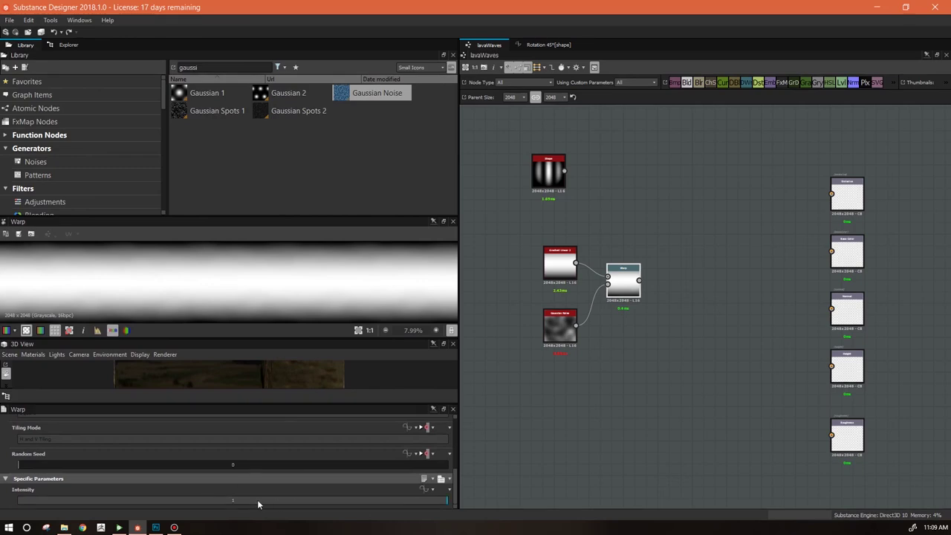
pyautogui.doubleClick(235, 500)
pyautogui.write('20')
pyautogui.press('Return')
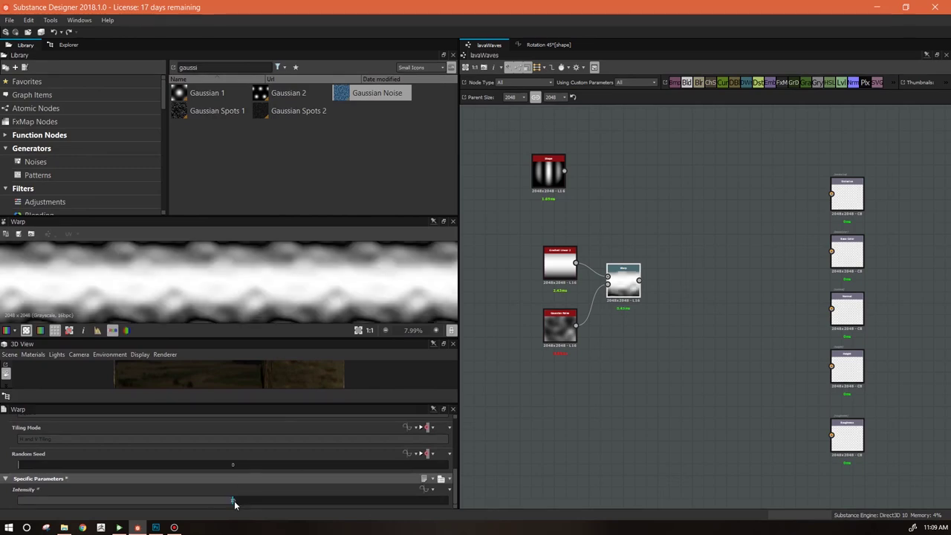
pyautogui.moveTo(235, 500); pyautogui.dragTo(150, 508)
# Move the gradient, noise and Warp nodes as a group away from the outputs and raise the Shape node above them
pyautogui.moveTo(707, 346); pyautogui.dragTo(661, 368, button='middle')
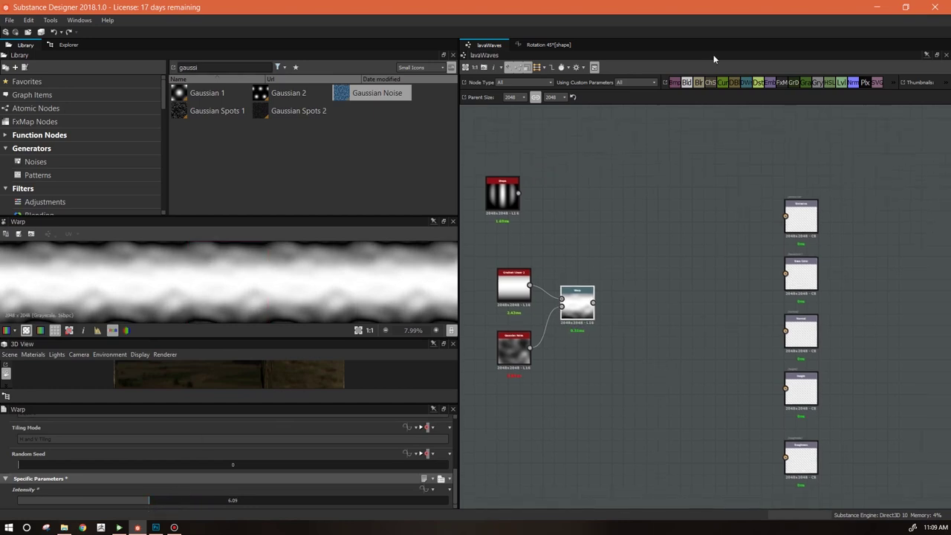
pyautogui.moveTo(522, 251); pyautogui.dragTo(635, 240, button='middle')
pyautogui.moveTo(634, 240); pyautogui.dragTo(712, 387)
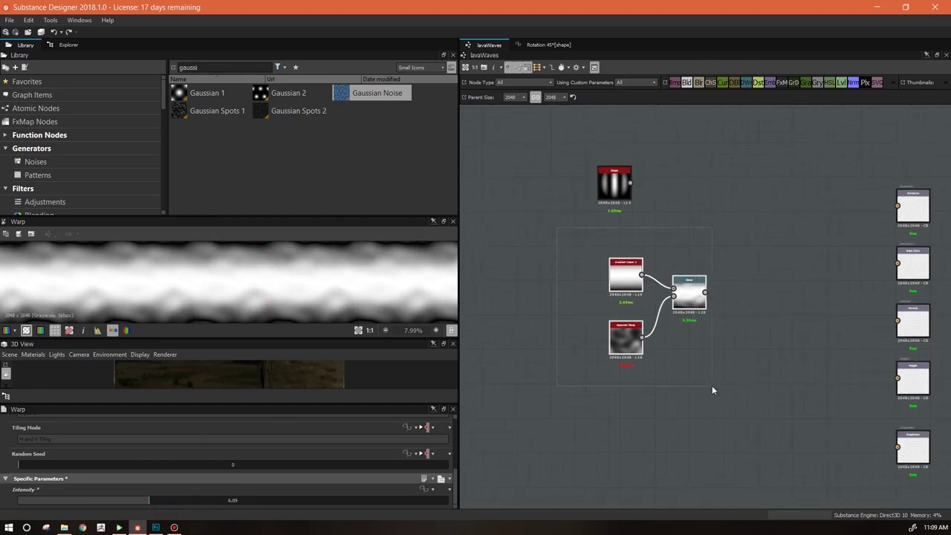
pyautogui.moveTo(691, 298); pyautogui.dragTo(604, 315)
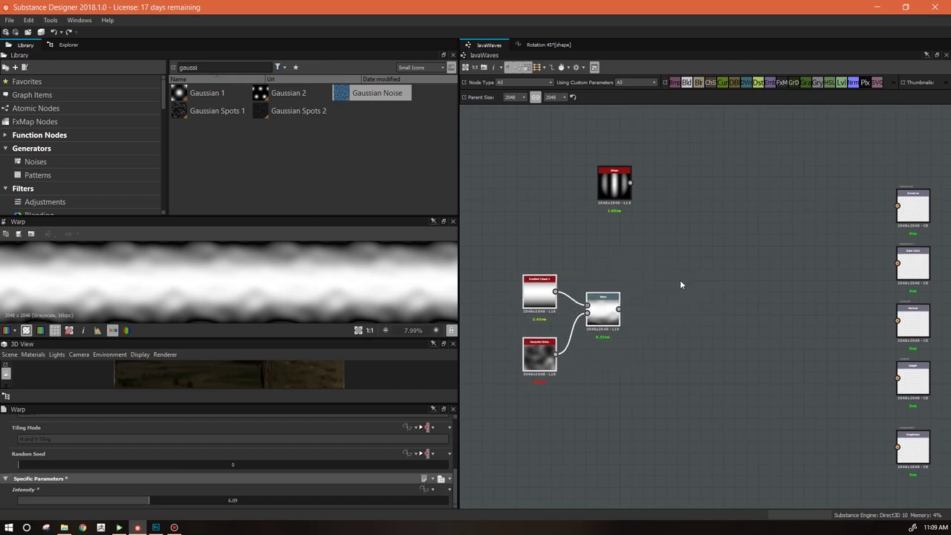
pyautogui.moveTo(613, 182); pyautogui.dragTo(591, 157)
pyautogui.moveTo(603, 307); pyautogui.dragTo(592, 320)
pyautogui.moveTo(602, 160); pyautogui.dragTo(614, 149)
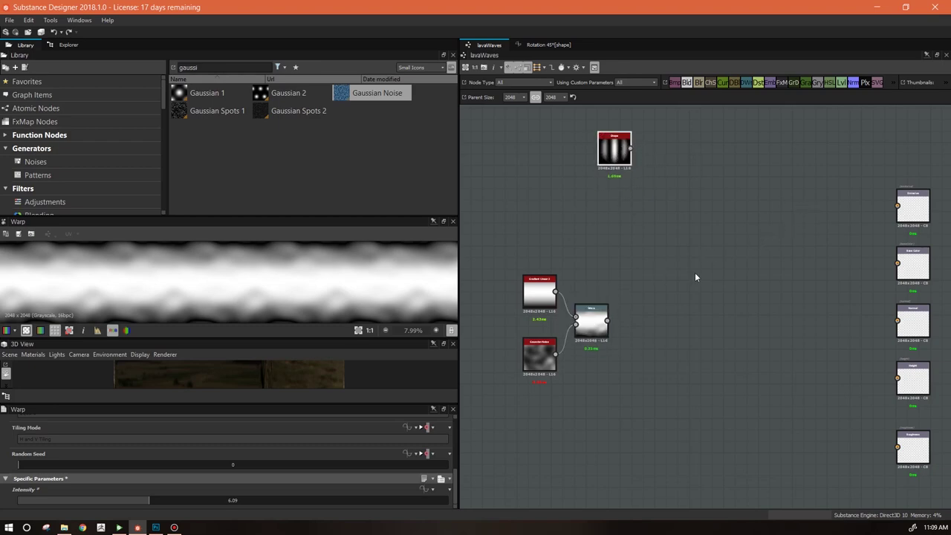
# Connect a Gradient Map node after the Warp node and open its Gradient Editor
pyautogui.moveTo(653, 361); pyautogui.dragTo(644, 321)
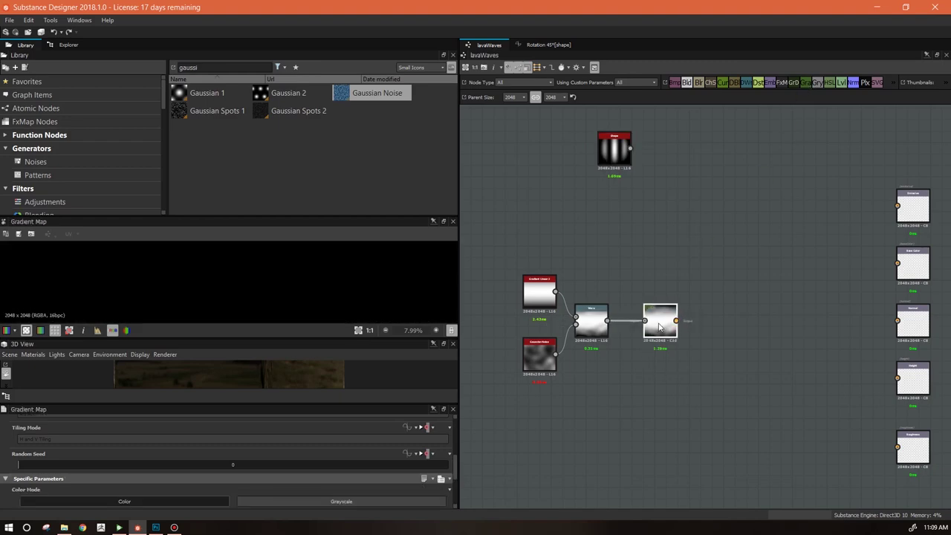
pyautogui.scroll(3, 457, 460)
pyautogui.scroll(-5, 453, 468)
pyautogui.click(433, 501)
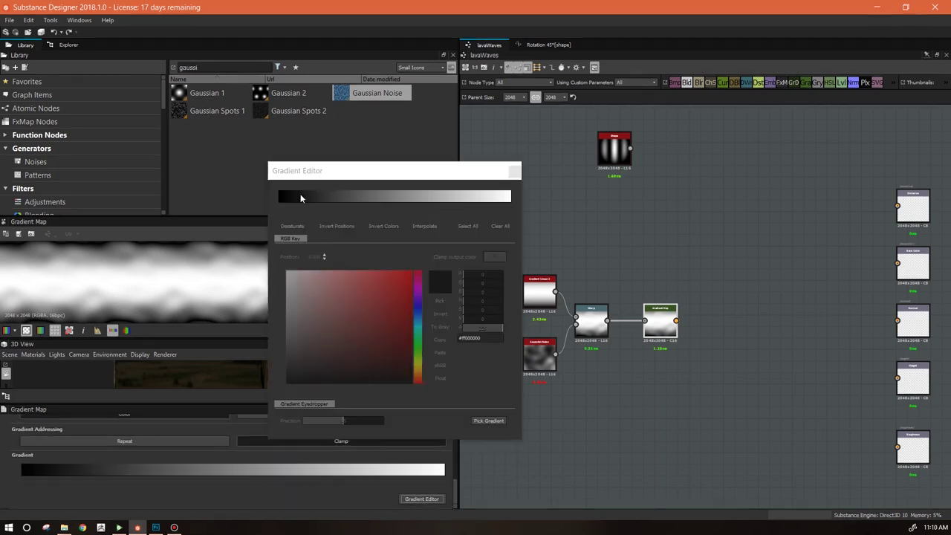
# Spread several alternating black and white keys along the Gradient Map's gradient to create a banded wave pattern
pyautogui.click(209, 146)
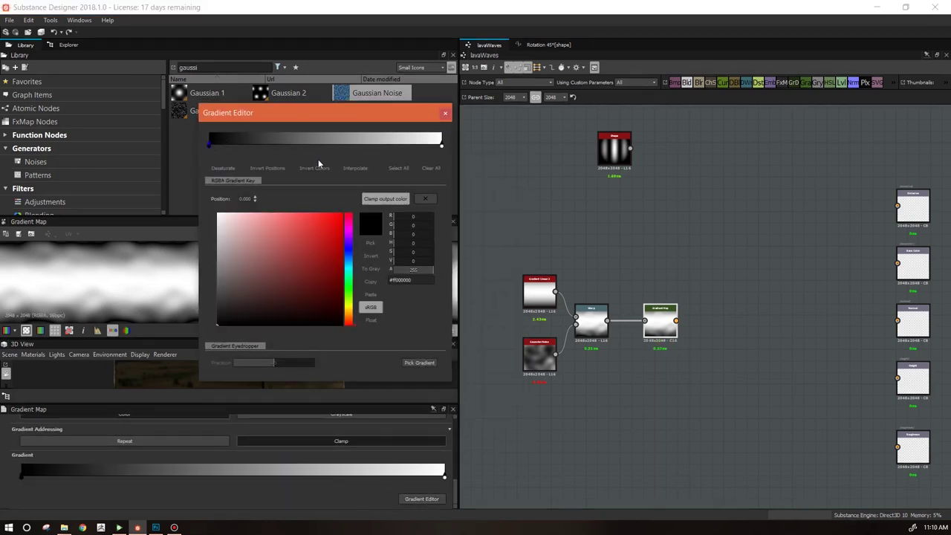
pyautogui.moveTo(209, 146); pyautogui.dragTo(235, 145)
pyautogui.moveTo(441, 146); pyautogui.dragTo(407, 144)
pyautogui.click(419, 145)
pyautogui.click(425, 145)
pyautogui.click(435, 145)
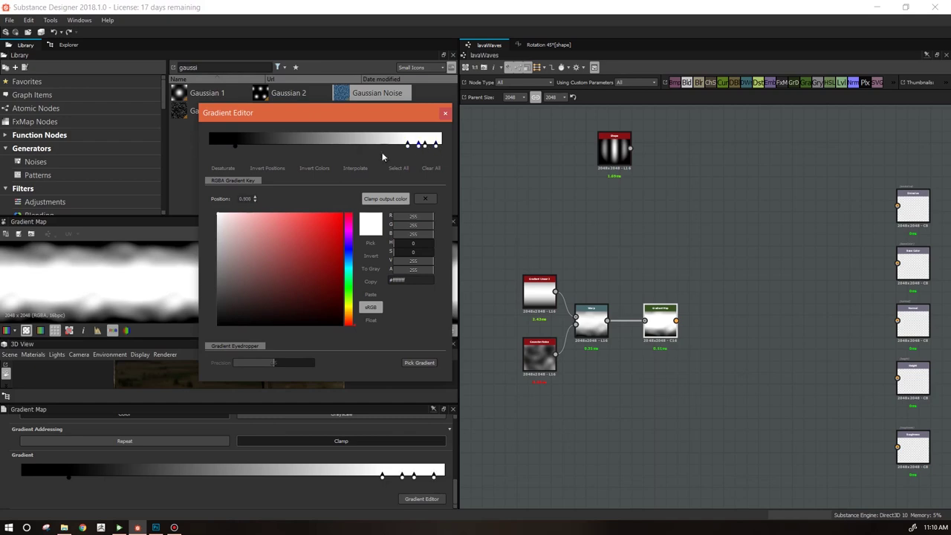
pyautogui.click(212, 145)
pyautogui.moveTo(235, 146)
pyautogui.mouseDown()
pyautogui.moveTo(383, 146)
pyautogui.moveTo(349, 145)
pyautogui.mouseUp()
pyautogui.click(332, 145)
pyautogui.click(282, 145)
pyautogui.moveTo(382, 145)
pyautogui.mouseDown()
pyautogui.moveTo(396, 145)
pyautogui.moveTo(244, 145)
pyautogui.mouseUp()
pyautogui.moveTo(425, 145)
pyautogui.mouseDown()
pyautogui.moveTo(317, 145)
pyautogui.moveTo(442, 144)
pyautogui.mouseUp()
pyautogui.moveTo(379, 113); pyautogui.dragTo(306, 315)
# Lower the Gaussian Noise scale slightly and raise the Warp node's intensity to about 20
pyautogui.click(527, 358)
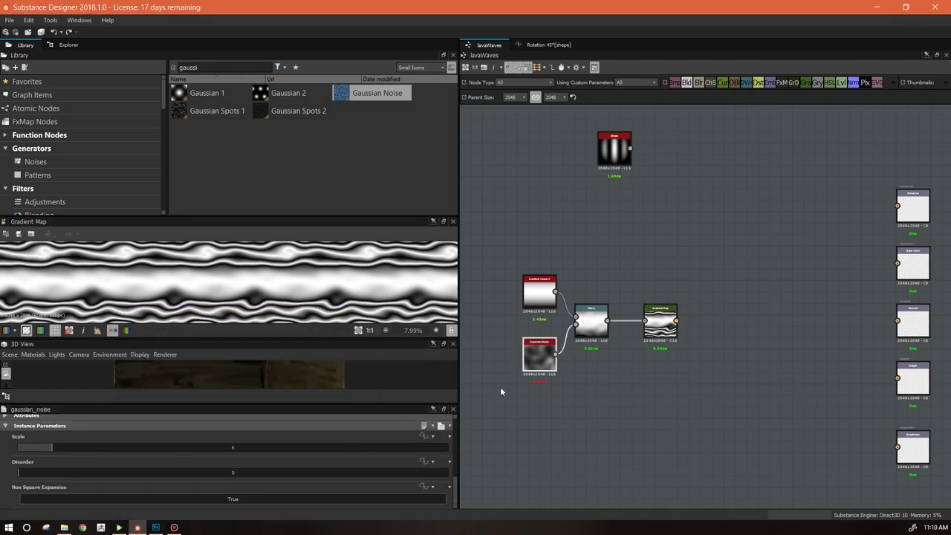
pyautogui.moveTo(48, 447); pyautogui.dragTo(40, 450)
pyautogui.doubleClick(592, 321)
pyautogui.moveTo(232, 503); pyautogui.dragTo(435, 508)
pyautogui.doubleClick(660, 321)
pyautogui.click(591, 327)
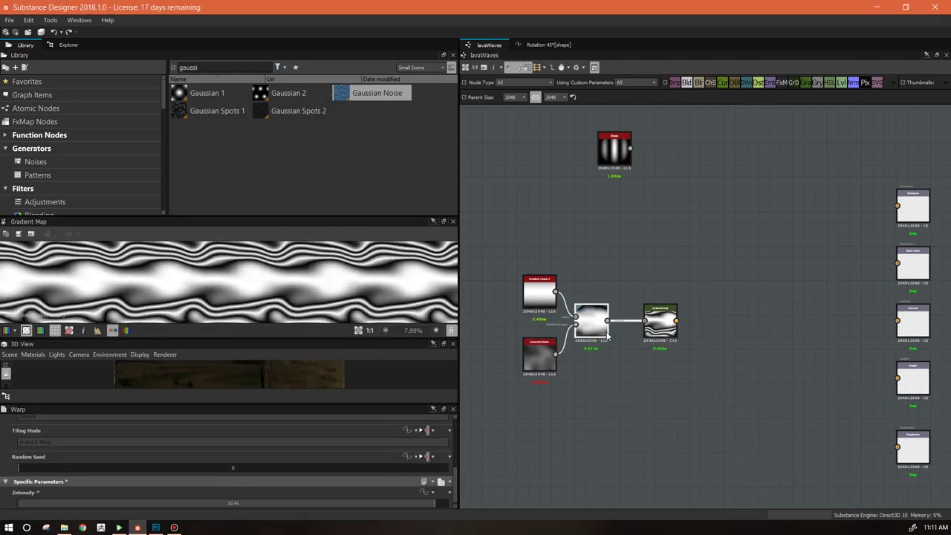
# Add extra alternating keys near the white end of the Gradient Map's gradient and move the node closer to Warp
pyautogui.click(663, 325)
pyautogui.scroll(-2, 402, 481)
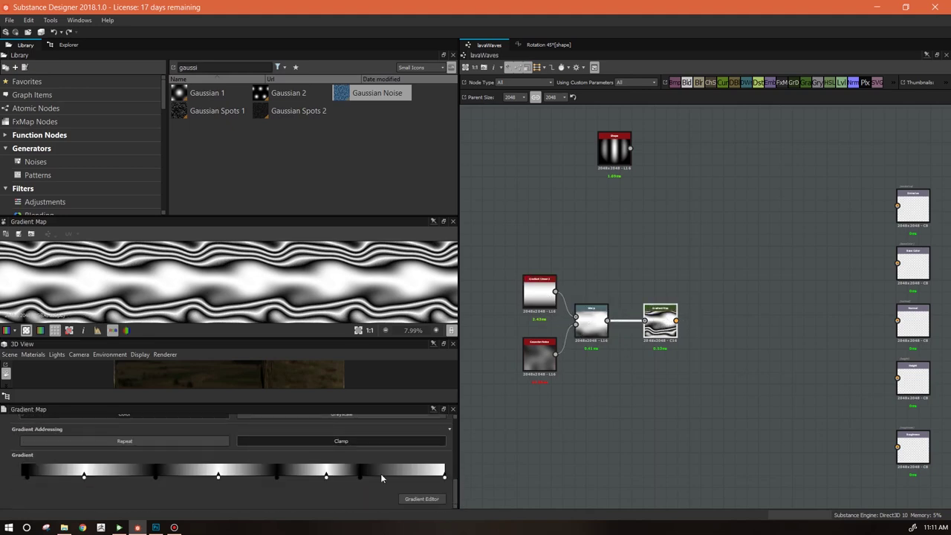
pyautogui.moveTo(445, 472)
pyautogui.mouseDown()
pyautogui.moveTo(364, 470)
pyautogui.moveTo(435, 482)
pyautogui.mouseUp()
pyautogui.keyDown('ctrl'); pyautogui.moveTo(363, 481); pyautogui.dragTo(398, 480); pyautogui.keyUp('ctrl')
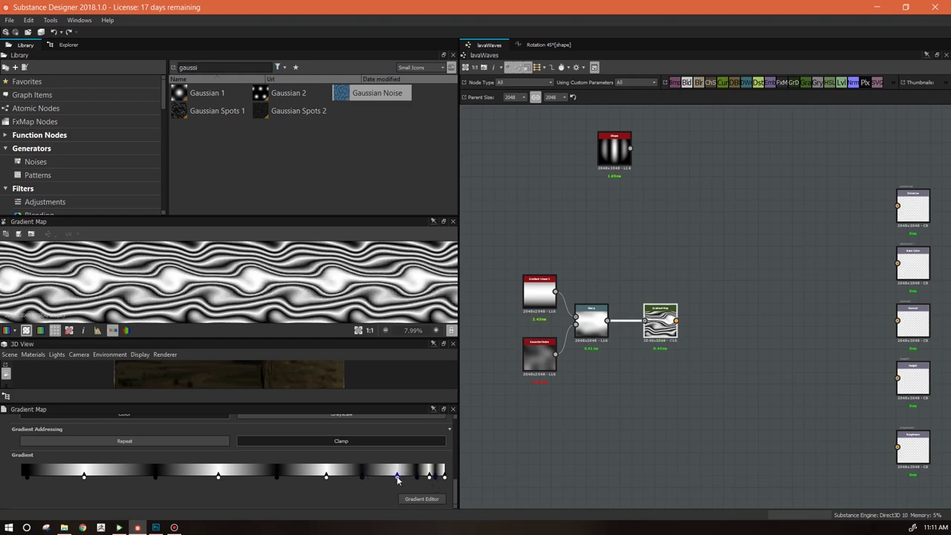
pyautogui.moveTo(658, 320); pyautogui.dragTo(646, 320)
pyautogui.scroll(5, 317, 291)
pyautogui.scroll(4, 263, 298)
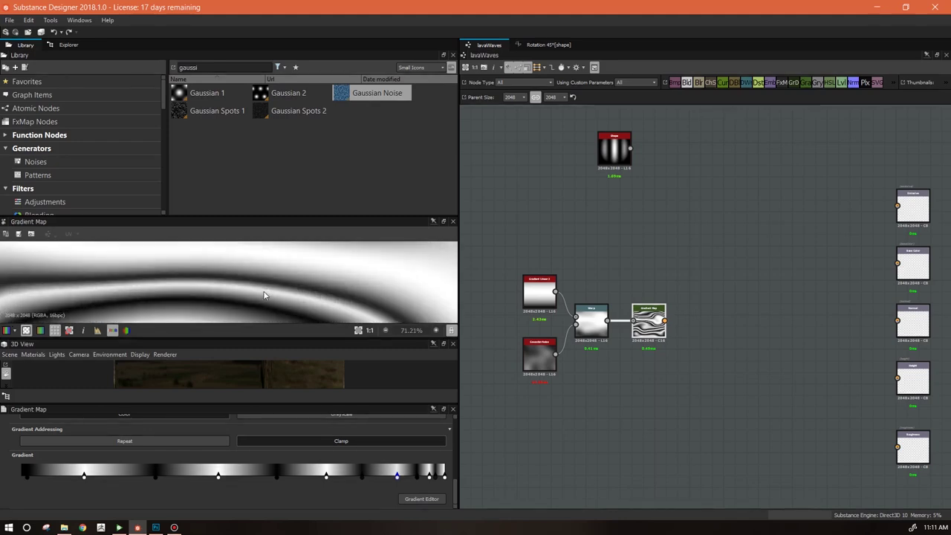
# Add a Blur node, set the Gradient Map's colour mode to Grayscale and connect its output to the Blur
pyautogui.click(699, 84)
pyautogui.click(705, 331)
pyautogui.doubleClick(655, 331)
pyautogui.click(356, 503)
pyautogui.moveTo(665, 320); pyautogui.dragTo(698, 329)
pyautogui.doubleClick(698, 329)
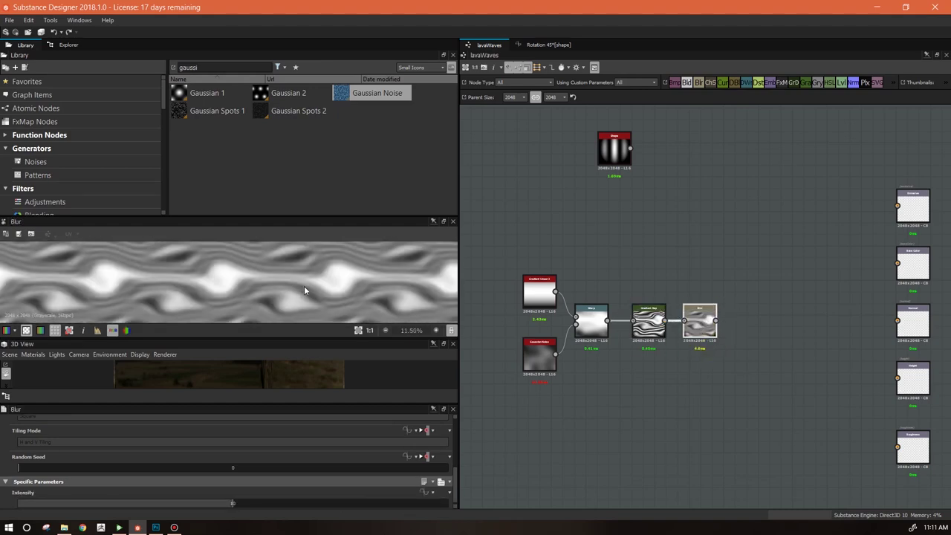
# Reduce the Blur node's intensity to about 8.86
pyautogui.scroll(1, 304, 287)
pyautogui.scroll(1, 286, 308)
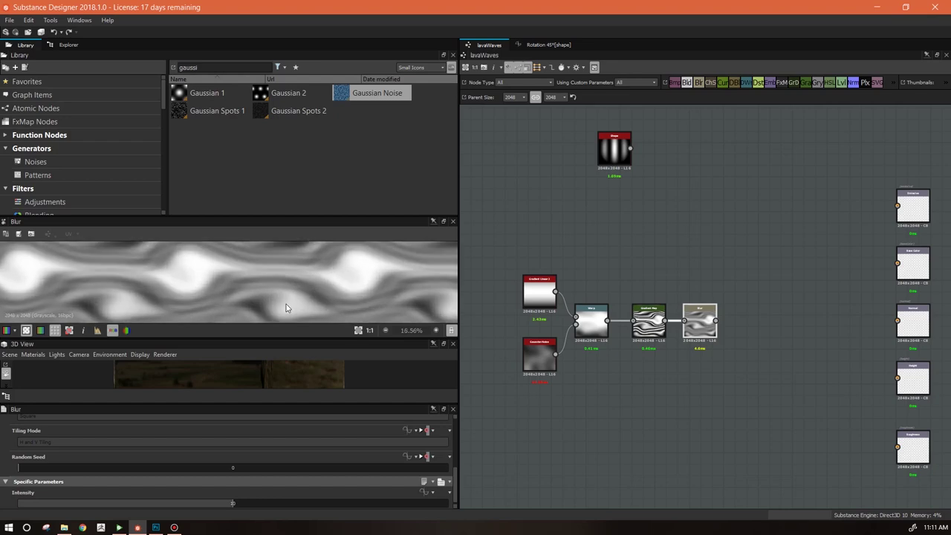
pyautogui.moveTo(232, 505); pyautogui.dragTo(208, 507)
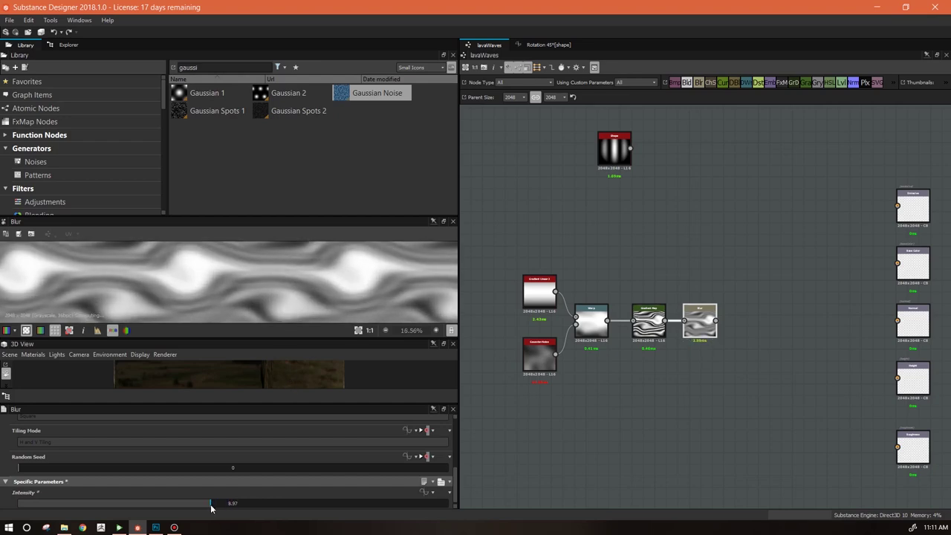
# Add a Transformation 2D node and connect the Blur node's output to it
pyautogui.rightClick(737, 217)
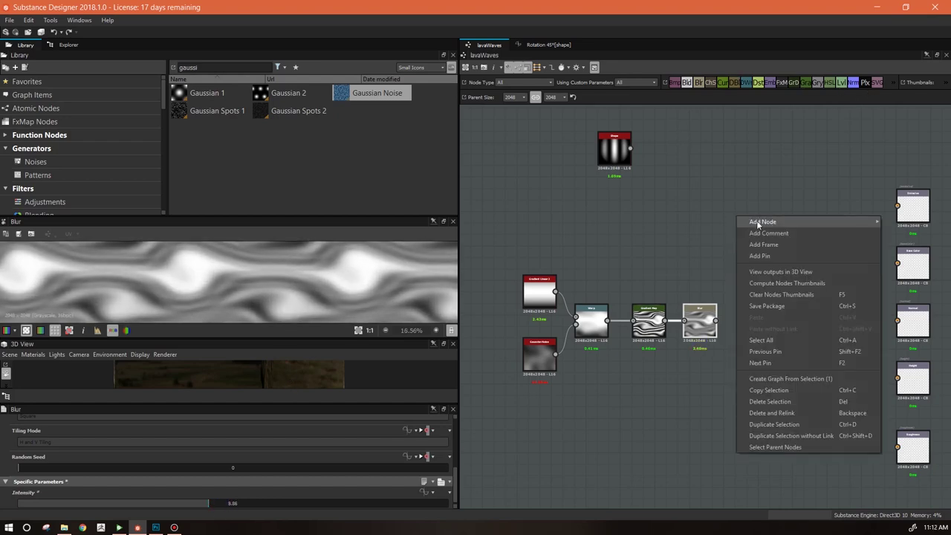
pyautogui.moveTo(758, 223)
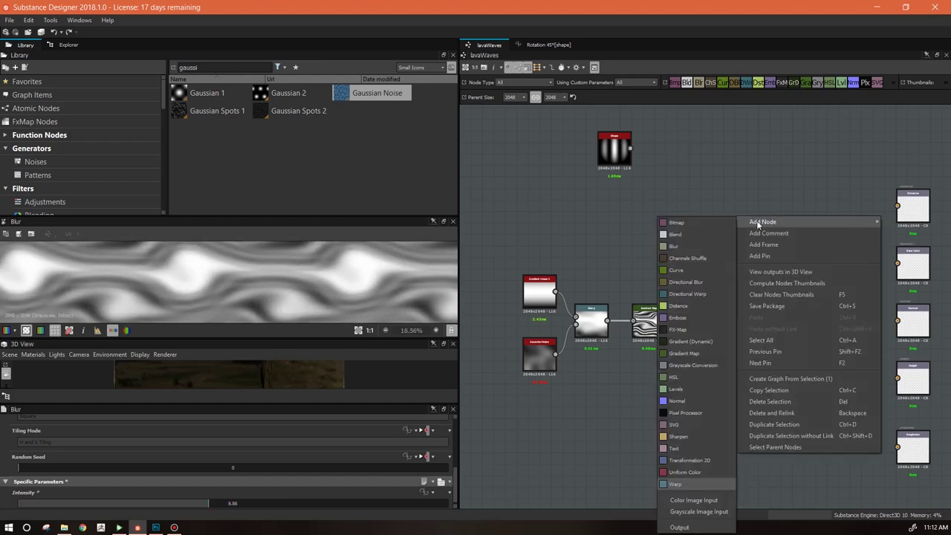
pyautogui.click(689, 461)
pyautogui.moveTo(767, 306); pyautogui.dragTo(715, 320)
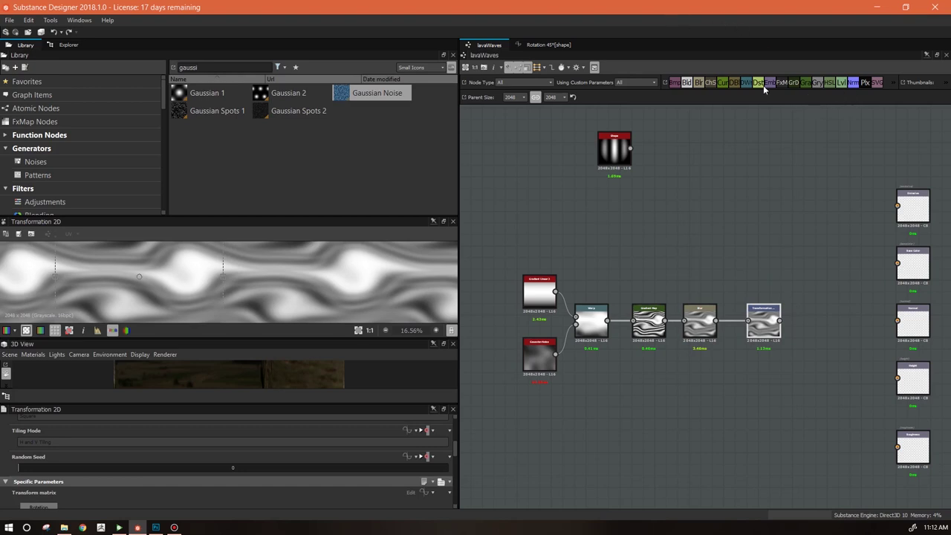
# Add a second Warp node beside Shape, with Shape as its input and Transformation 2D as its gradient input
pyautogui.rightClick(734, 159)
pyautogui.moveTo(765, 165)
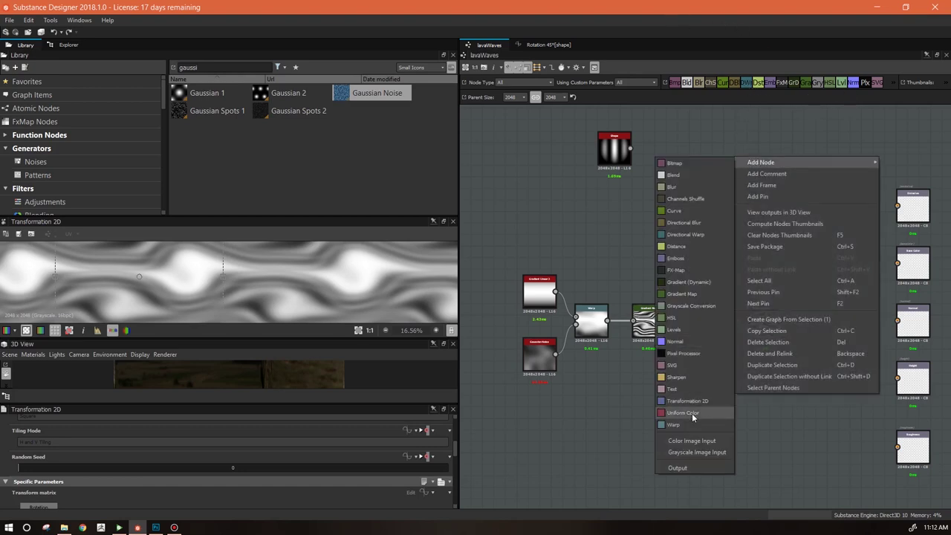
pyautogui.click(693, 407)
pyautogui.moveTo(630, 148); pyautogui.dragTo(780, 320)
pyautogui.moveTo(735, 163); pyautogui.dragTo(735, 151)
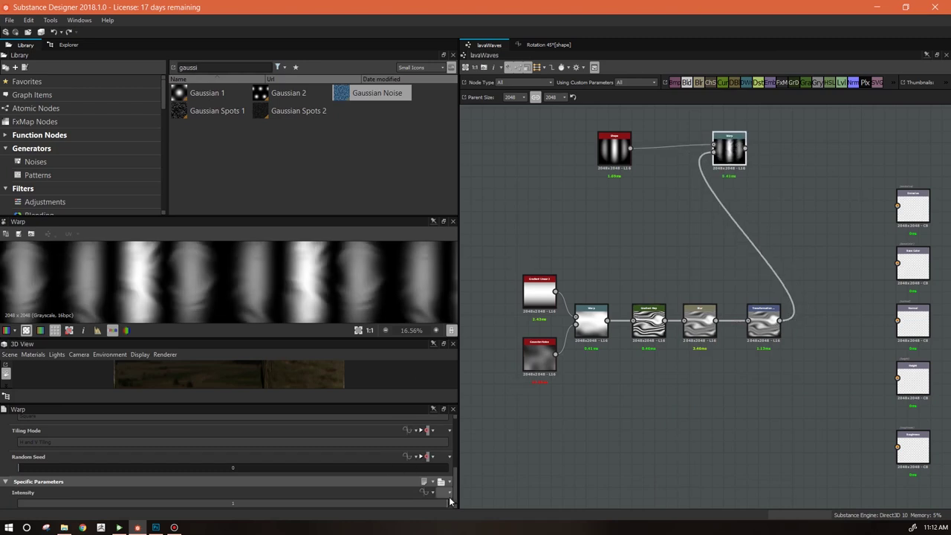
# Raise the second Warp node's intensity to 3.51 and enlarge the 2D preview area
pyautogui.moveTo(454, 484); pyautogui.dragTo(454, 492)
pyautogui.scroll(-2, 245, 267)
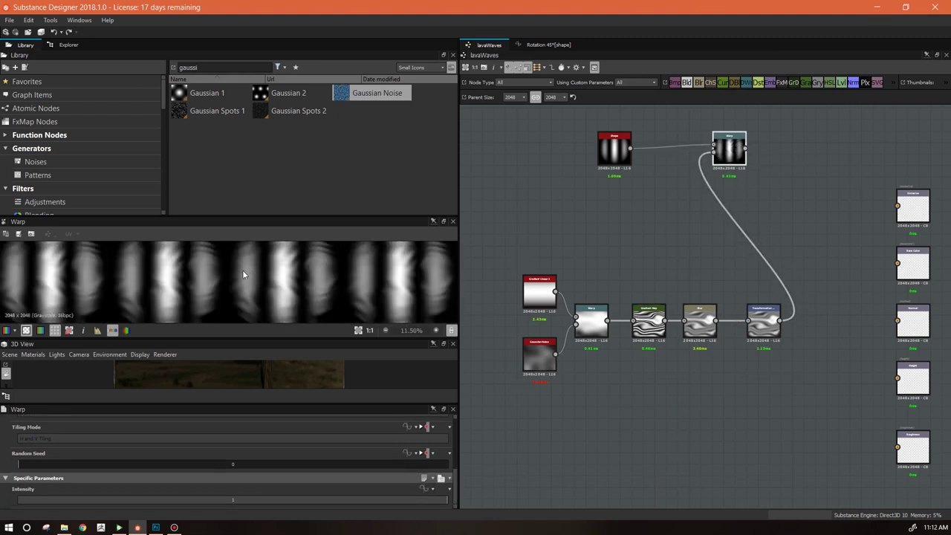
pyautogui.moveTo(272, 216); pyautogui.dragTo(272, 138)
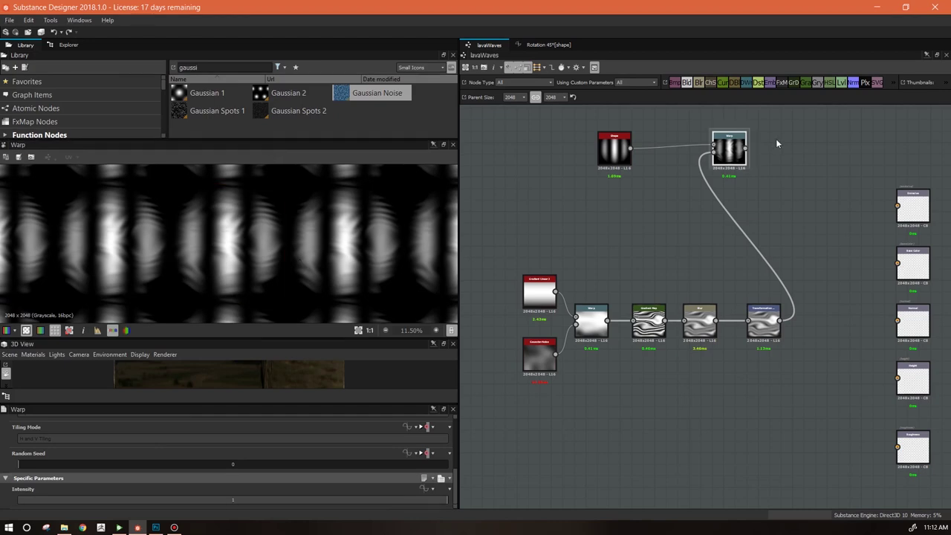
pyautogui.moveTo(230, 501); pyautogui.dragTo(93, 499)
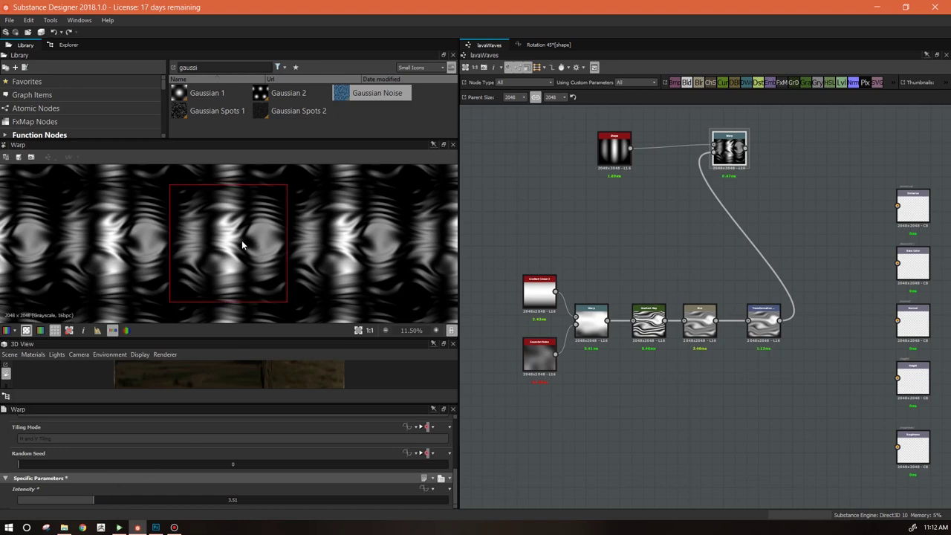
# Try rotating the Transformation 2D node by 45 degrees, and undo the rotation
pyautogui.click(763, 326)
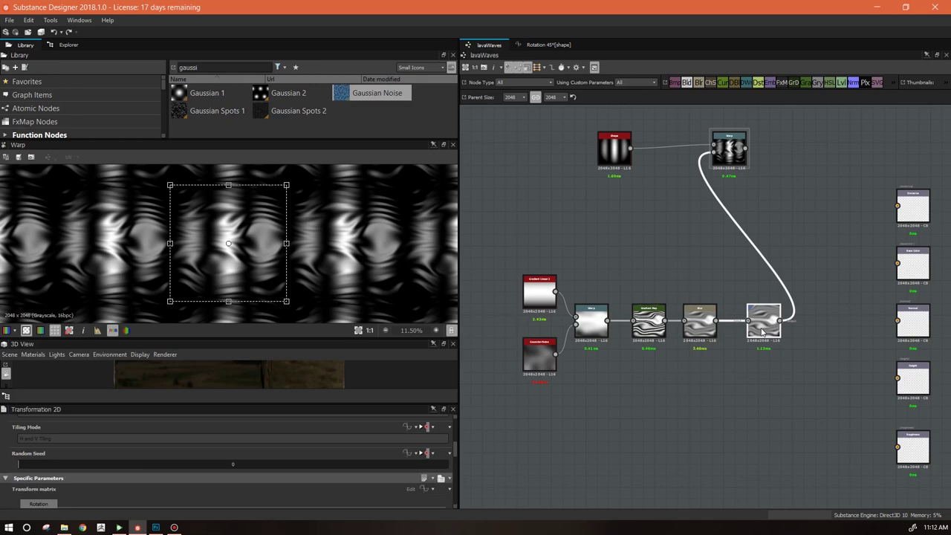
pyautogui.moveTo(456, 449); pyautogui.dragTo(456, 466)
pyautogui.click(61, 427)
pyautogui.write('45')
pyautogui.press('Return')
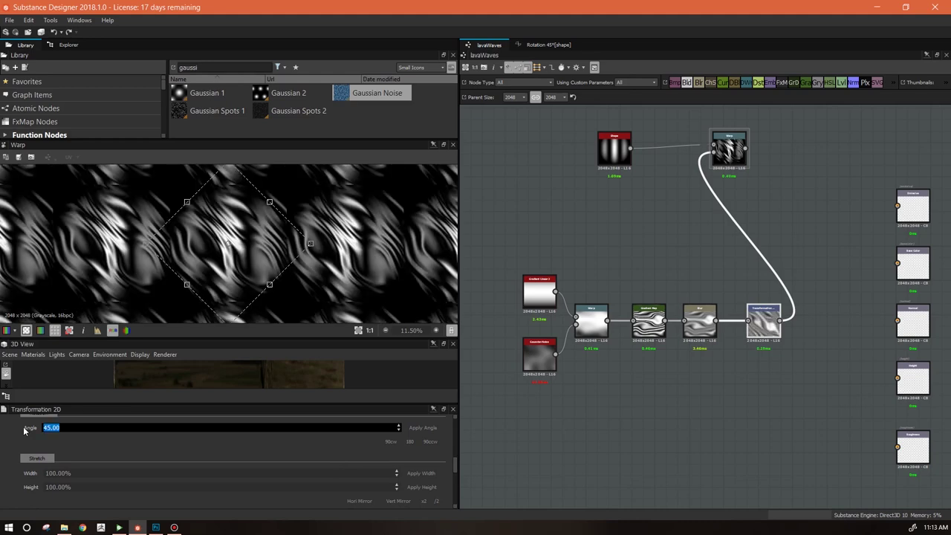
pyautogui.click(753, 329)
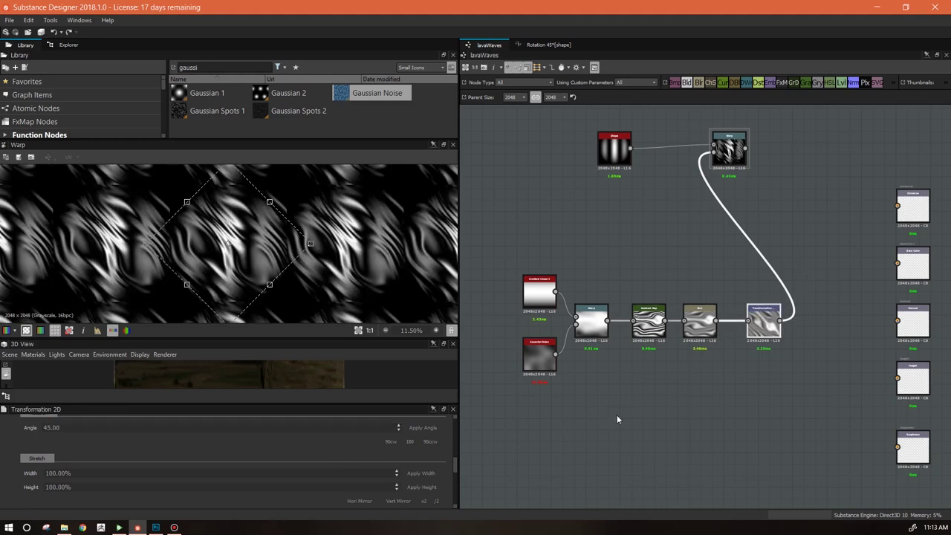
pyautogui.click(83, 428)
pyautogui.click(51, 429)
pyautogui.click(533, 428)
pyautogui.hotkey('ctrl', 'z')
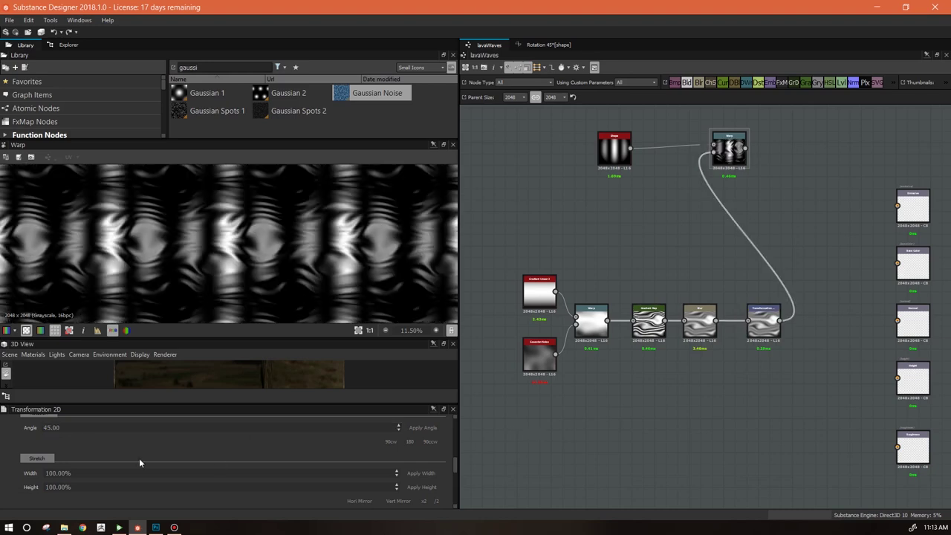
# Rotate the Transformation 2D node by -45 degrees
pyautogui.click(46, 428)
pyautogui.write('-')
pyautogui.press('Return')
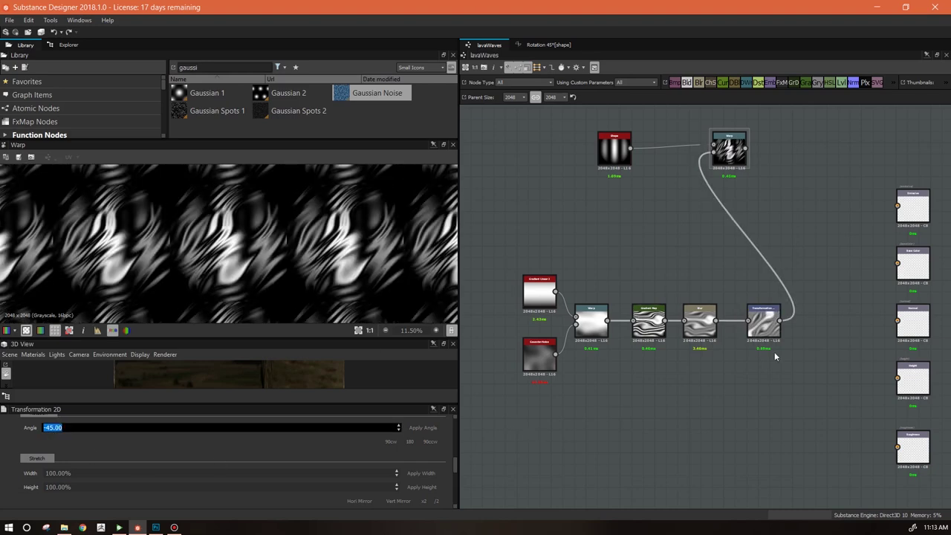
pyautogui.scroll(4, 327, 277)
pyautogui.scroll(-1, 321, 220)
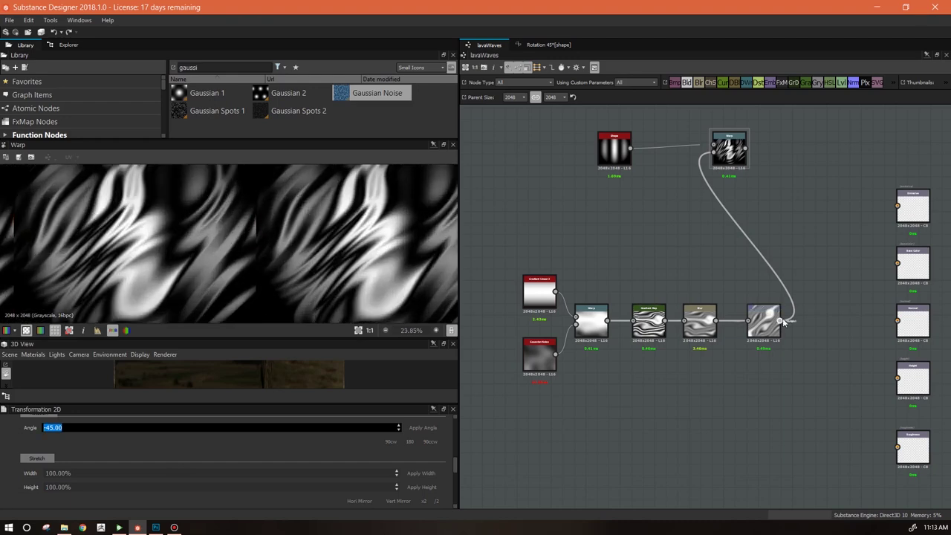
# Set the second Warp node's intensity to 0.69 and slightly reposition the Transformation 2D and Shape nodes
pyautogui.click(739, 153)
pyautogui.moveTo(228, 505); pyautogui.dragTo(61, 503)
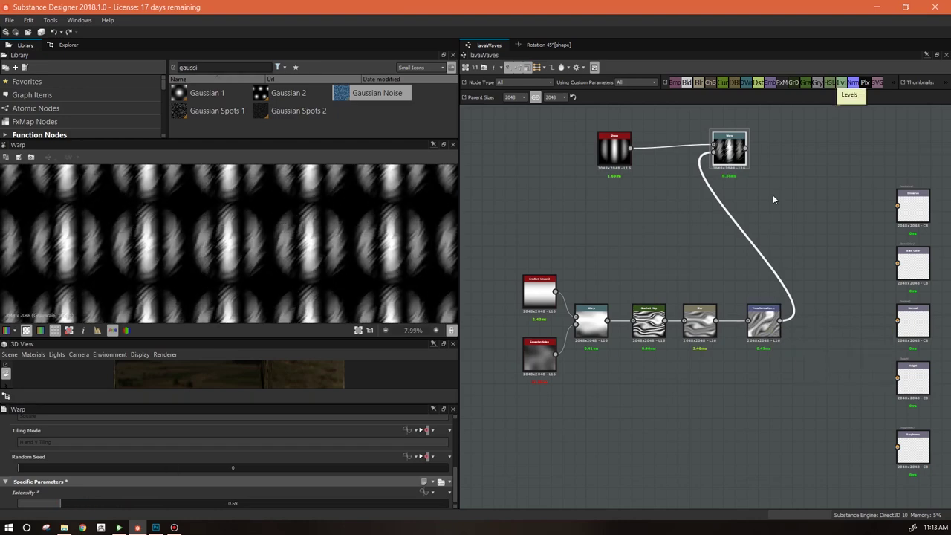
pyautogui.moveTo(714, 153); pyautogui.dragTo(711, 325)
pyautogui.moveTo(713, 154); pyautogui.dragTo(759, 327)
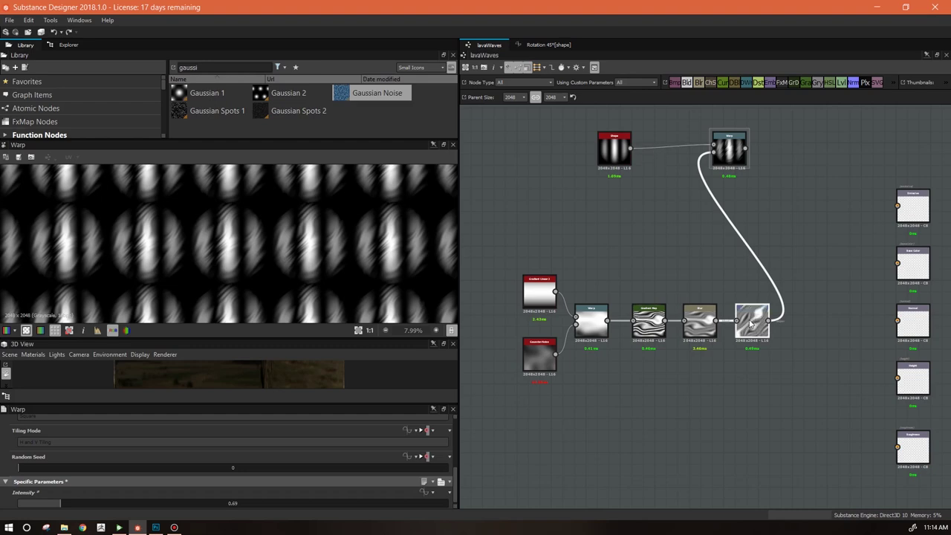
pyautogui.moveTo(615, 152); pyautogui.dragTo(626, 147)
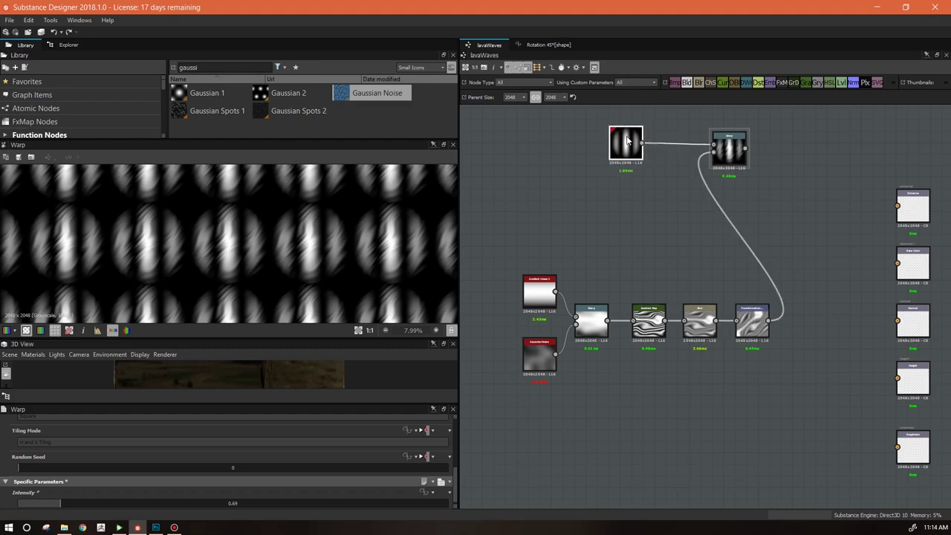
# Examine the X1, X2, Y1 and Y2 values of the Transformation 2D node's transform matrix
pyautogui.click(754, 322)
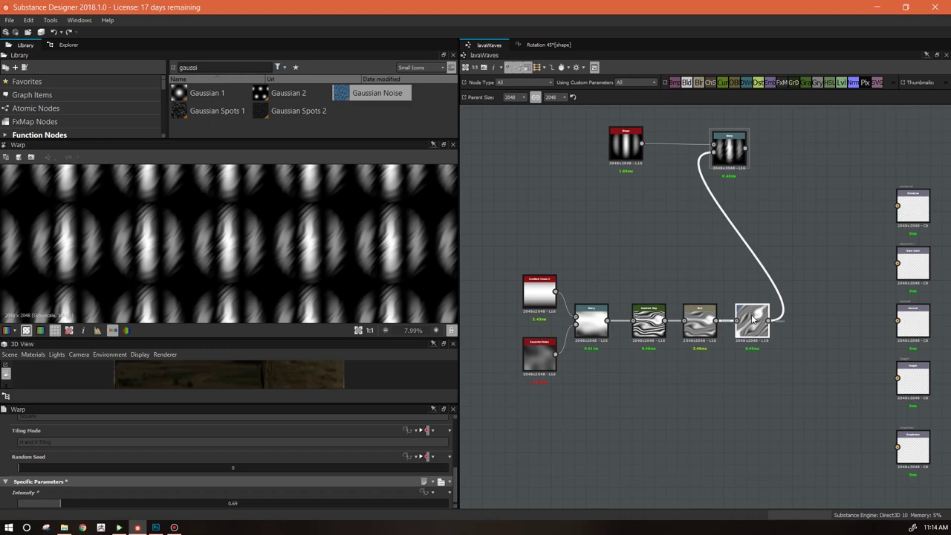
pyautogui.doubleClick(753, 320)
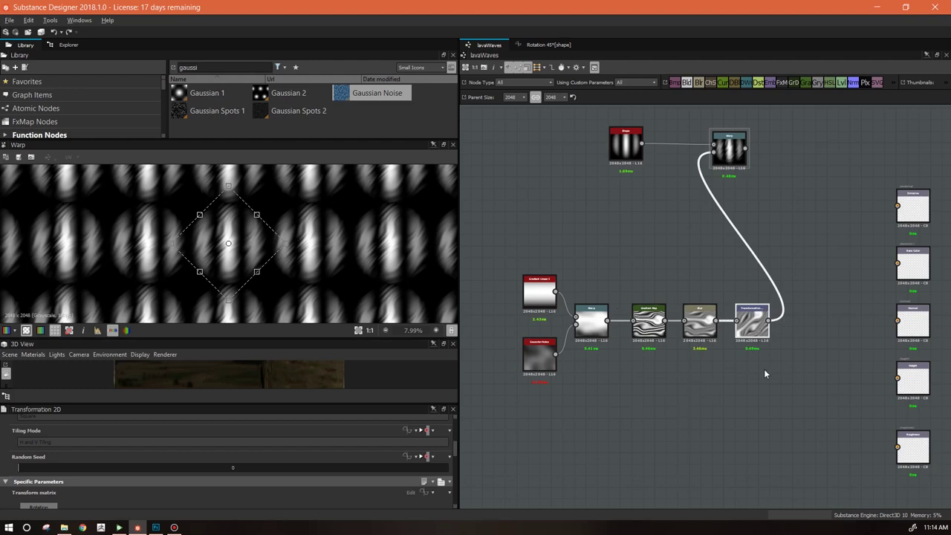
pyautogui.moveTo(764, 369); pyautogui.dragTo(774, 280, button='middle')
pyautogui.moveTo(455, 445); pyautogui.dragTo(456, 485)
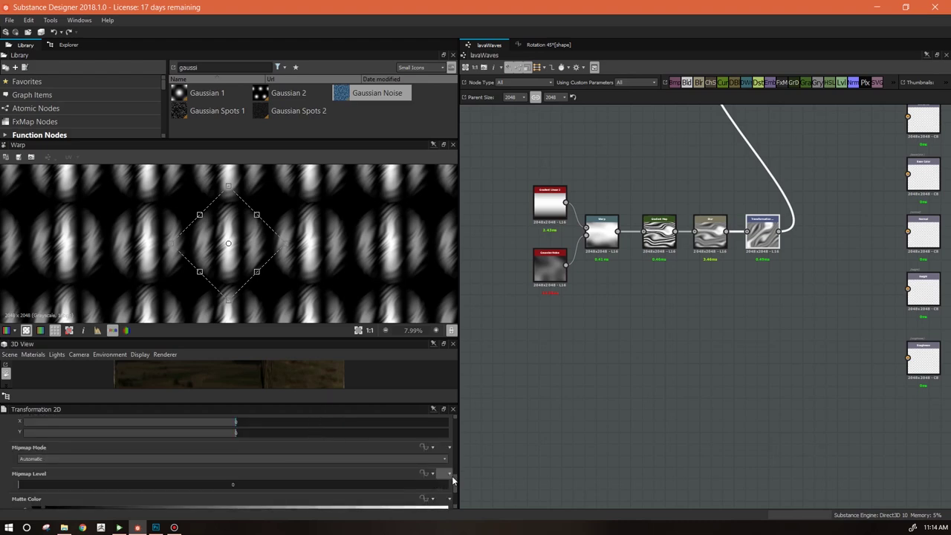
pyautogui.scroll(-3, 454, 479)
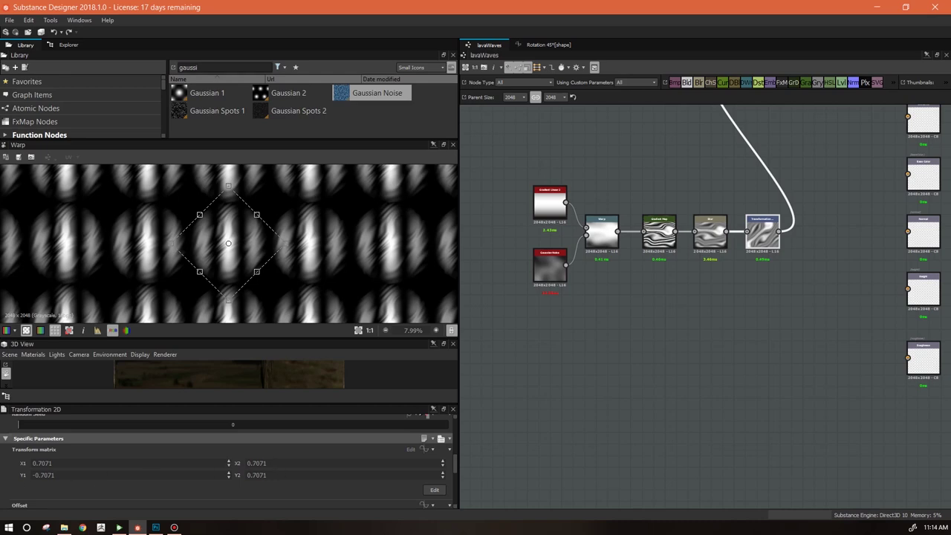
pyautogui.hotkey('alt', 'Tab')
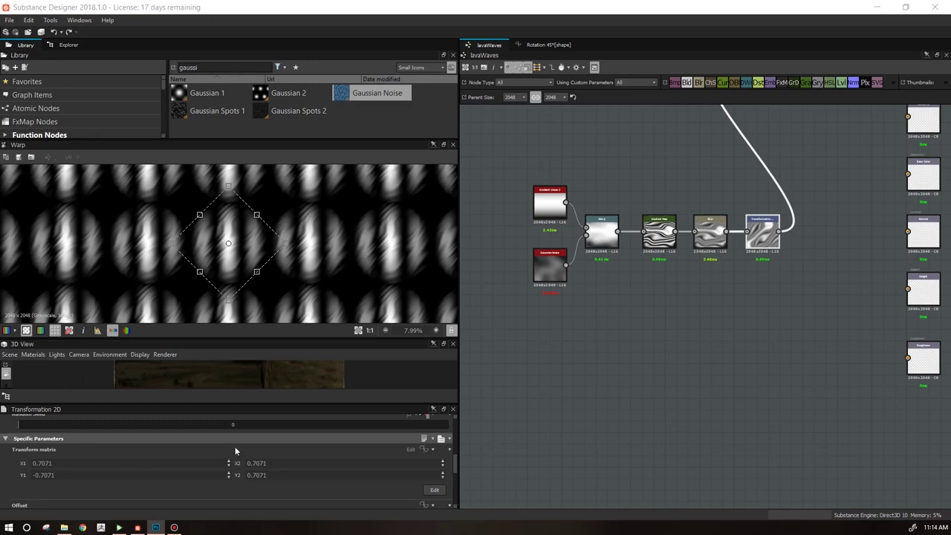
pyautogui.click(276, 462)
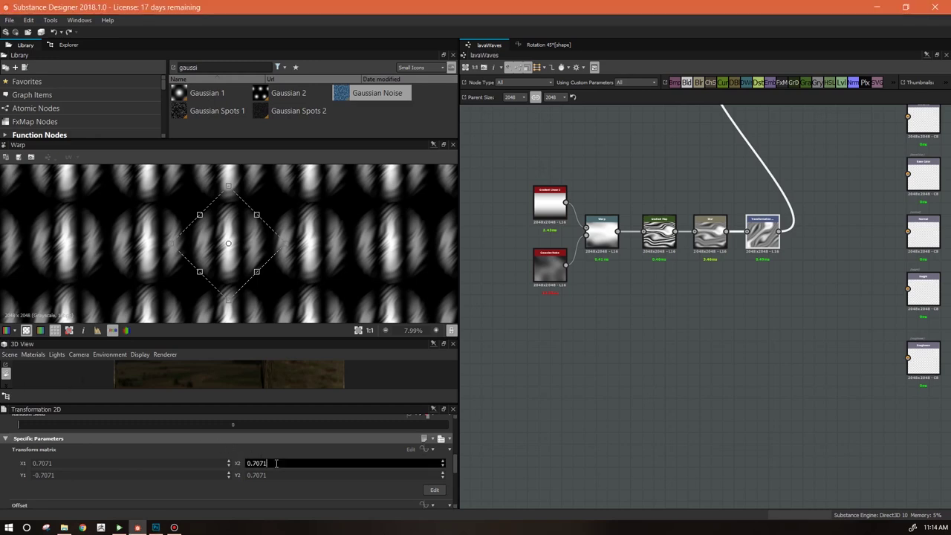
pyautogui.click(58, 476)
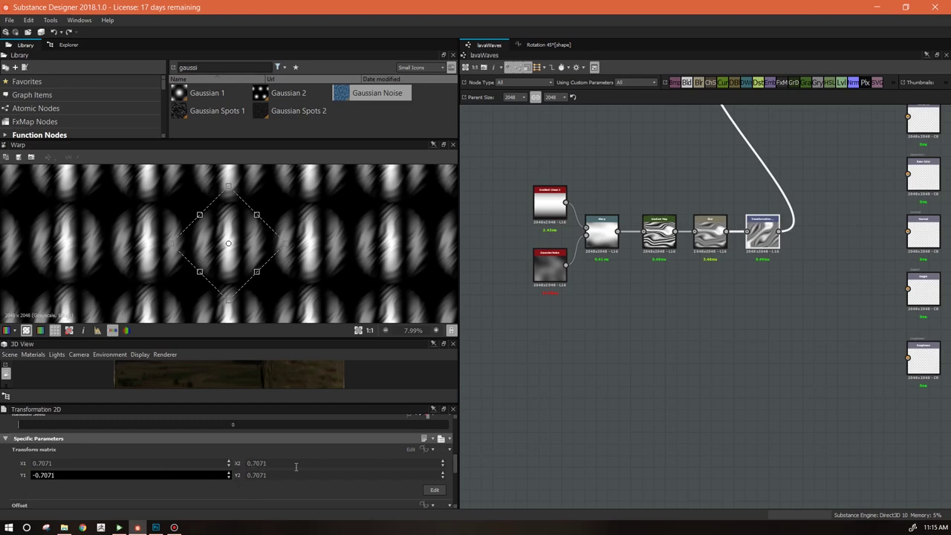
# Create an empty function for the Transformation 2D node's transform matrix
pyautogui.click(760, 233)
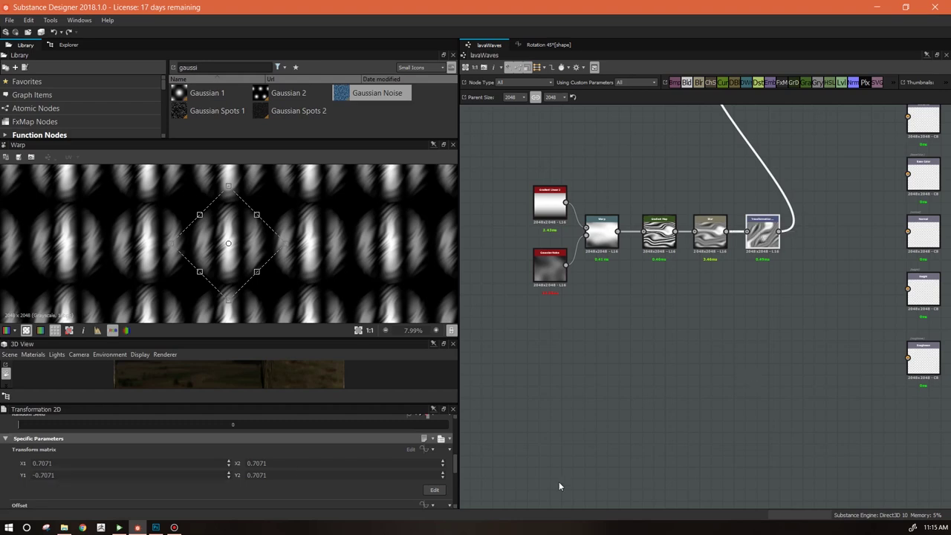
pyautogui.click(426, 450)
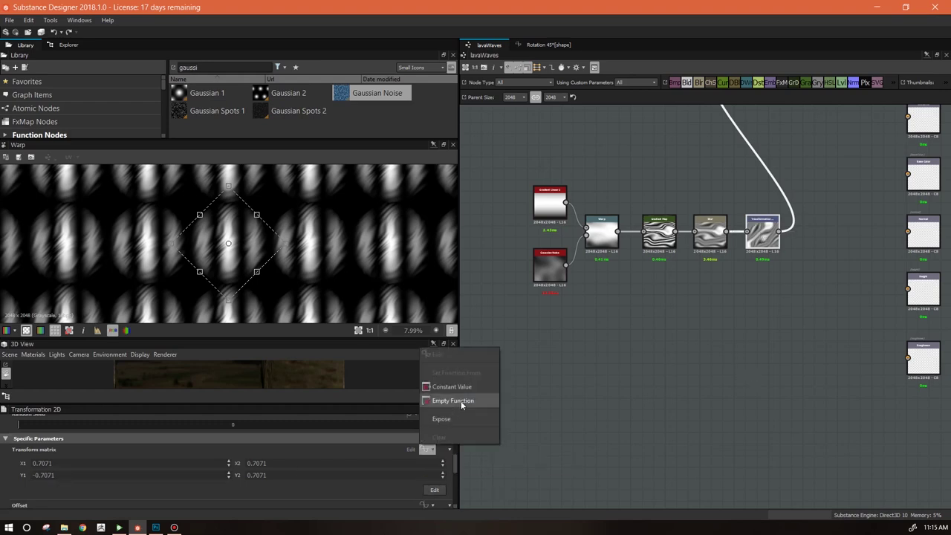
pyautogui.click(468, 400)
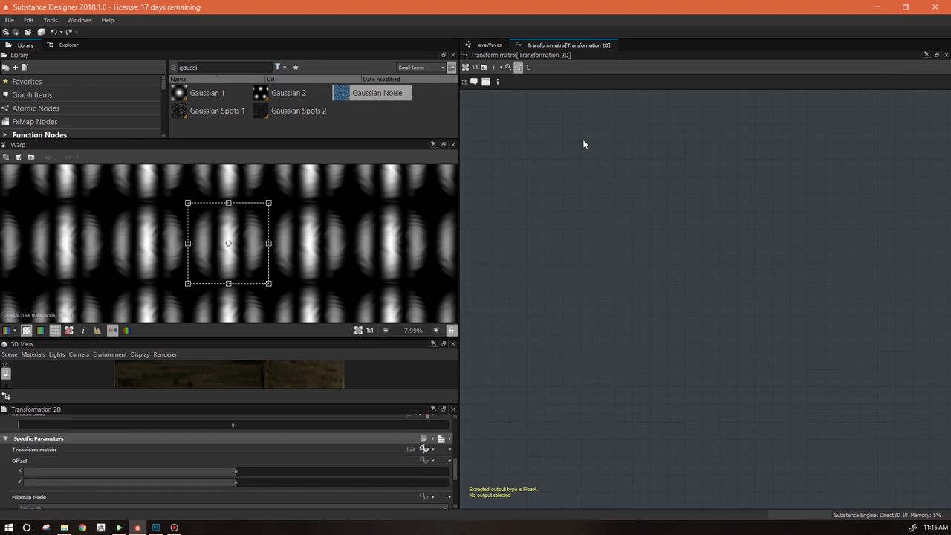
# Add a Get Integer node to the transform matrix function and make it read the turn variable
pyautogui.rightClick(583, 140)
pyautogui.moveTo(751, 165)
pyautogui.click(792, 201)
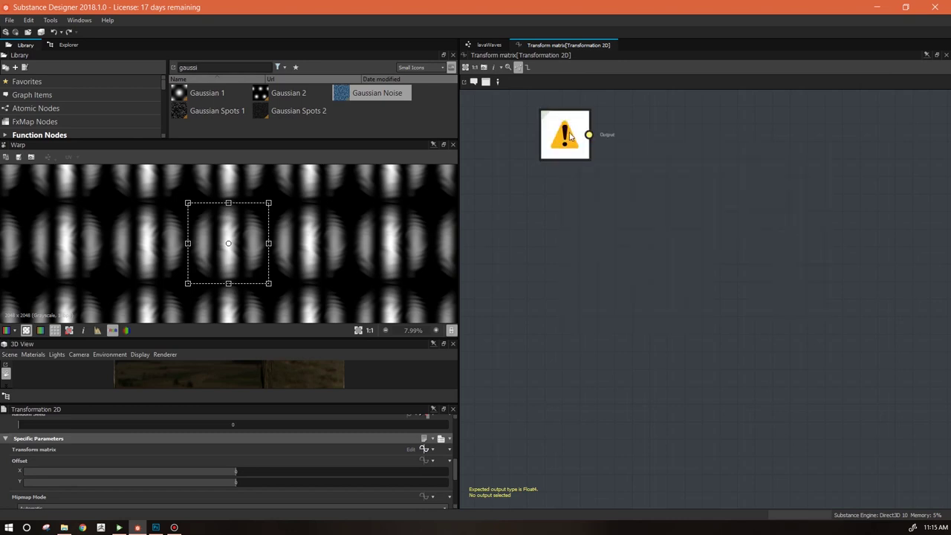
pyautogui.click(570, 135)
pyautogui.click(444, 431)
pyautogui.click(327, 453)
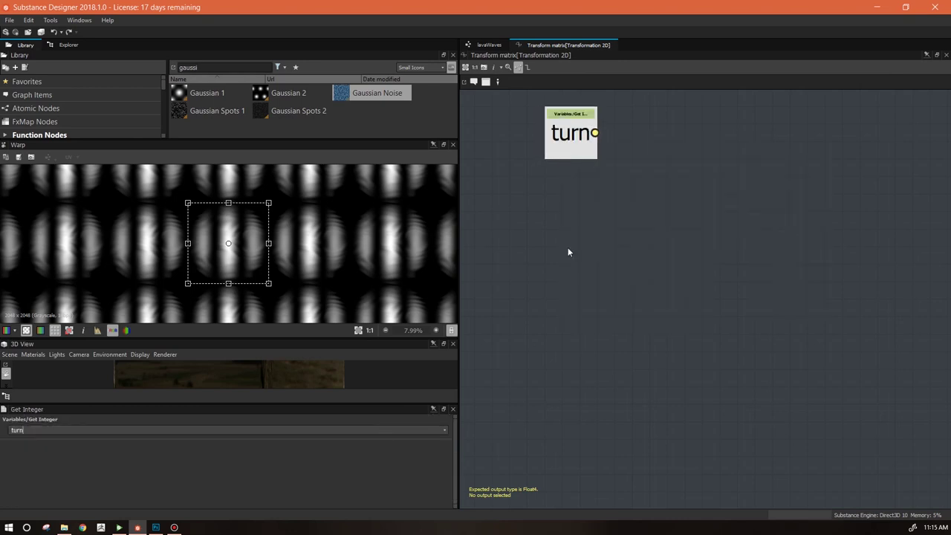
pyautogui.rightClick(694, 158)
pyautogui.moveTo(732, 161)
pyautogui.moveTo(839, 164)
pyautogui.click(897, 164)
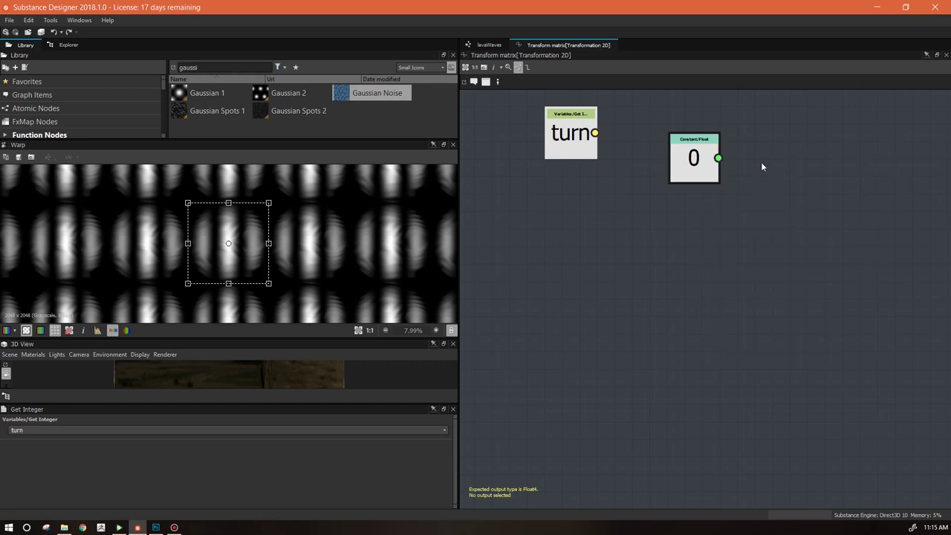
pyautogui.press('Delete')
# Add an Integer constant below the turn node and set it to 1
pyautogui.rightClick(698, 163)
pyautogui.moveTo(742, 171)
pyautogui.moveTo(866, 170)
pyautogui.click(912, 217)
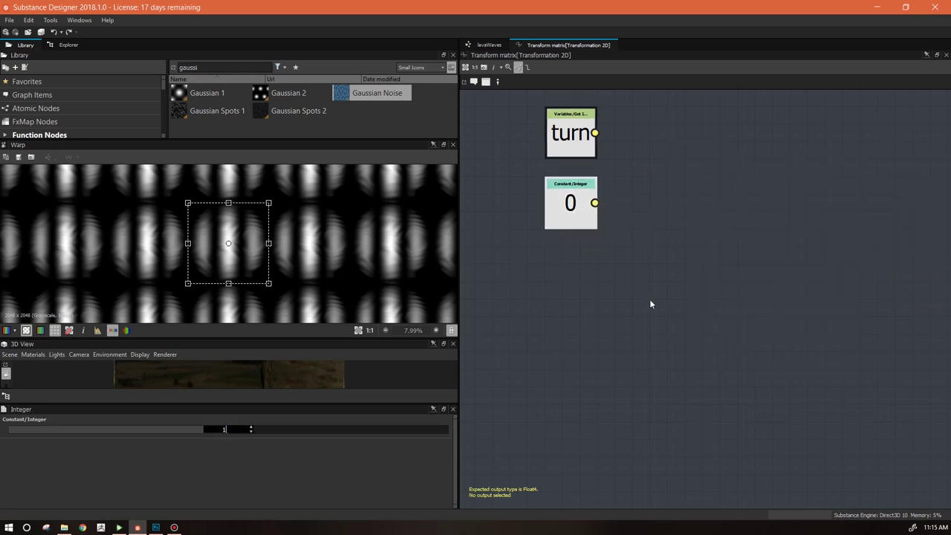
# Add an Equal comparison node and connect turn and the Integer constant 1 to its inputs
pyautogui.rightClick(667, 157)
pyautogui.moveTo(692, 162)
pyautogui.moveTo(846, 232)
pyautogui.click(885, 235)
pyautogui.moveTo(595, 132); pyautogui.dragTo(641, 151)
pyautogui.moveTo(594, 203); pyautogui.dragTo(740, 192)
# Add an If...Else node beside the Equal node and use the comparison result as its condition
pyautogui.rightClick(764, 209)
pyautogui.moveTo(784, 211)
pyautogui.moveTo(739, 301)
pyautogui.click(790, 317)
pyautogui.moveTo(766, 212); pyautogui.dragTo(783, 168)
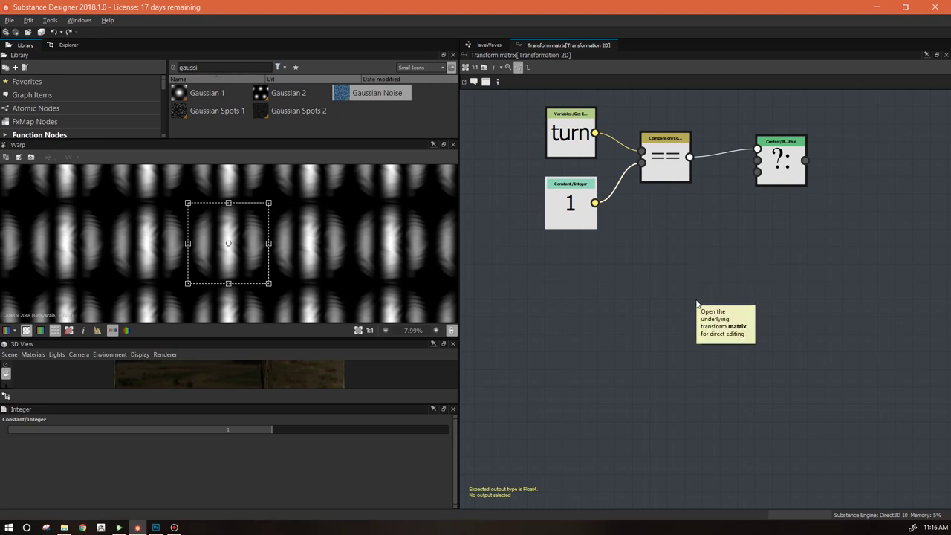
# Add a Float constant with value 0 below the comparison nodes
pyautogui.moveTo(687, 305); pyautogui.dragTo(748, 299, button='middle')
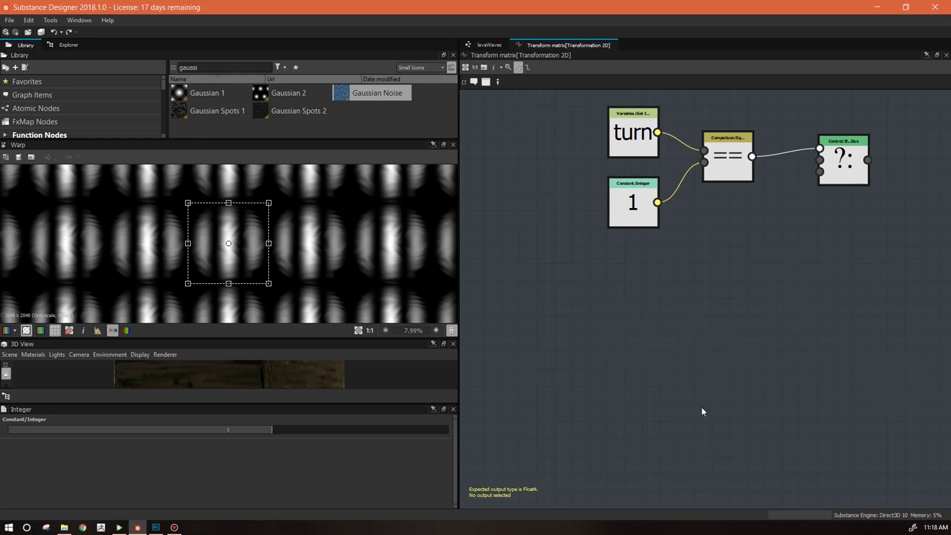
pyautogui.rightClick(588, 309)
pyautogui.moveTo(644, 315)
pyautogui.moveTo(761, 333)
pyautogui.moveTo(755, 312)
pyautogui.click(798, 315)
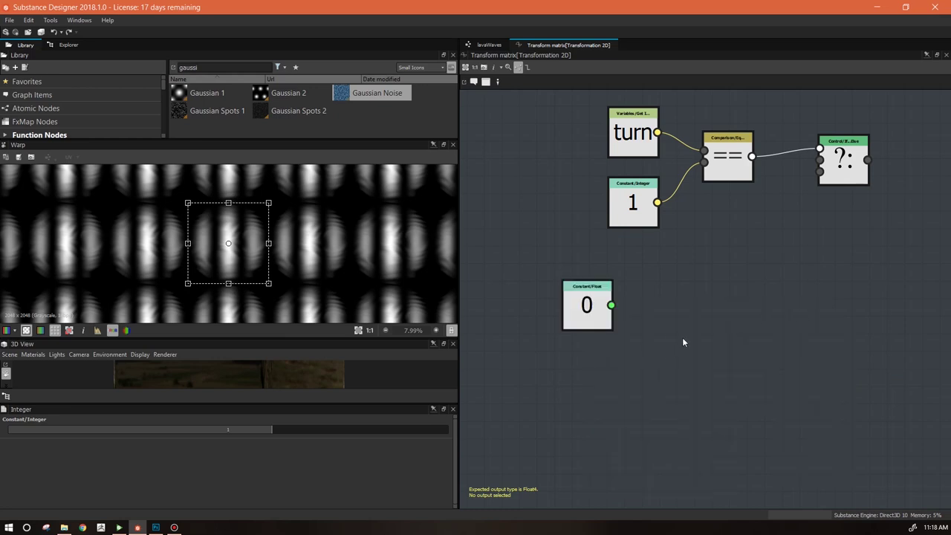
# Copy the Float constant, place the copy below the original and set it to 1
pyautogui.click(593, 312)
pyautogui.hotkey('ctrl', 'c')
pyautogui.hotkey('ctrl', 'v')
pyautogui.moveTo(710, 312); pyautogui.dragTo(593, 400)
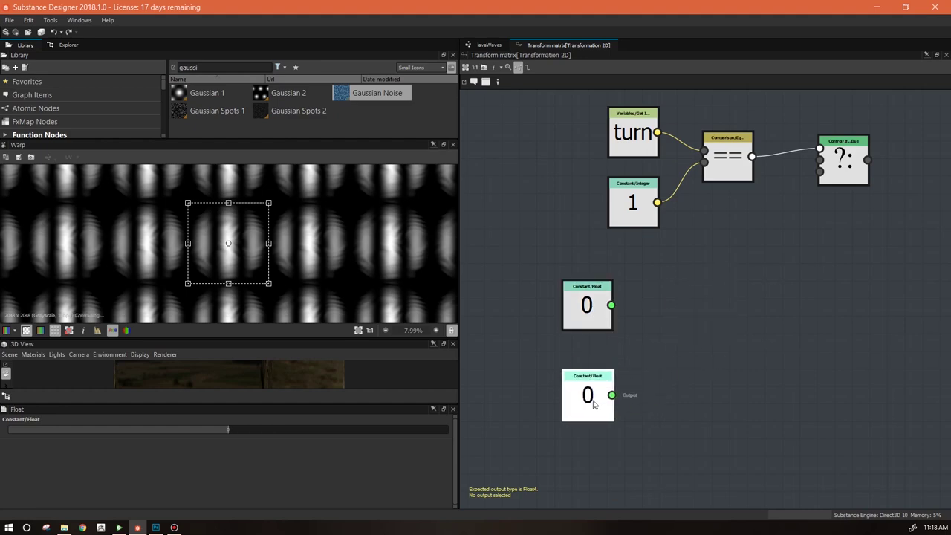
pyautogui.click(228, 430)
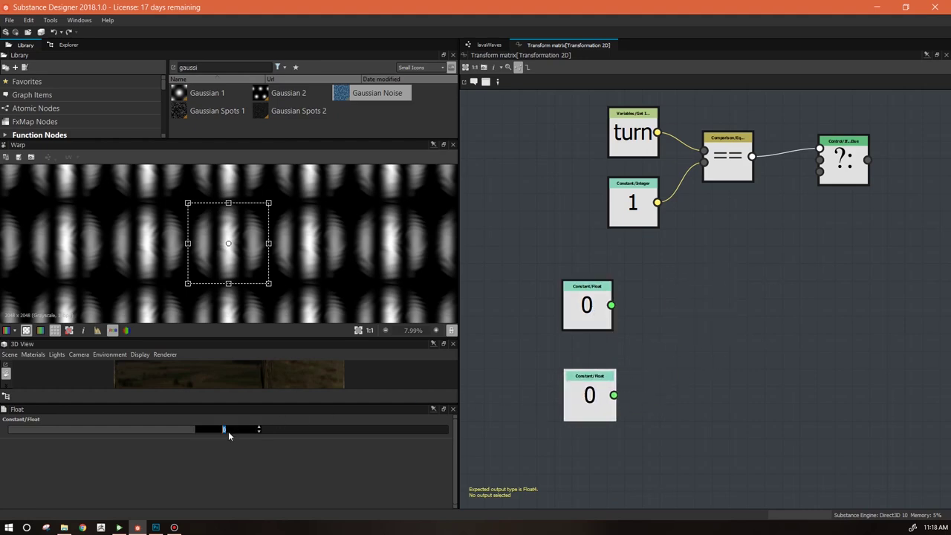
pyautogui.write('1')
pyautogui.click(719, 428)
# Move the 0 and 1 Float constants outward to free space between them and the comparison nodes
pyautogui.moveTo(732, 367); pyautogui.dragTo(807, 322, button='middle')
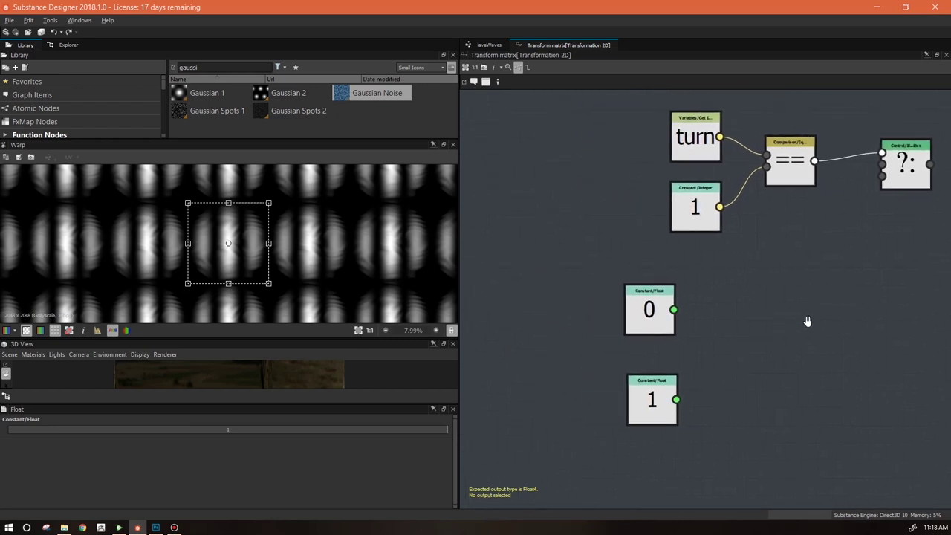
pyautogui.moveTo(650, 311); pyautogui.dragTo(555, 297)
pyautogui.moveTo(658, 403); pyautogui.dragTo(561, 412)
# Add a Vector Float2 node beside the Float constants and duplicate it
pyautogui.rightClick(663, 323)
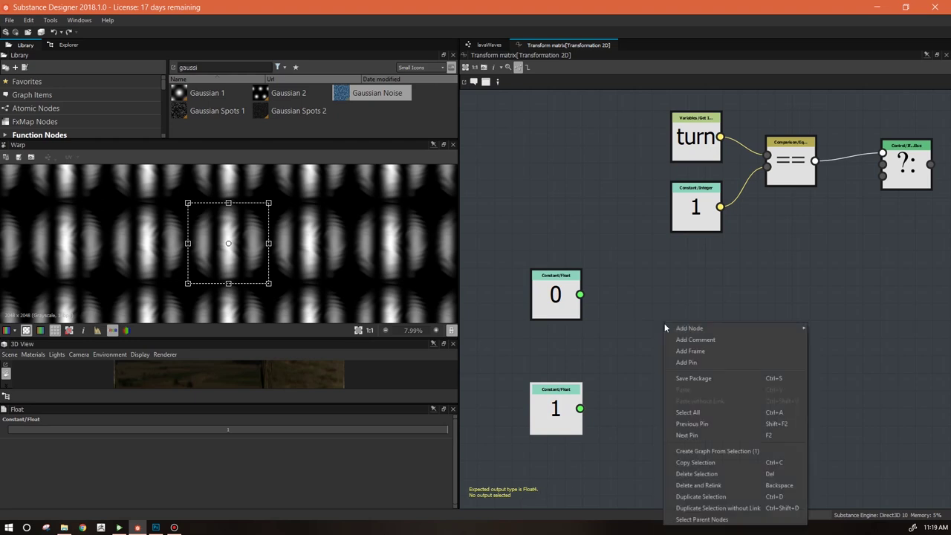
pyautogui.moveTo(705, 328)
pyautogui.moveTo(837, 334)
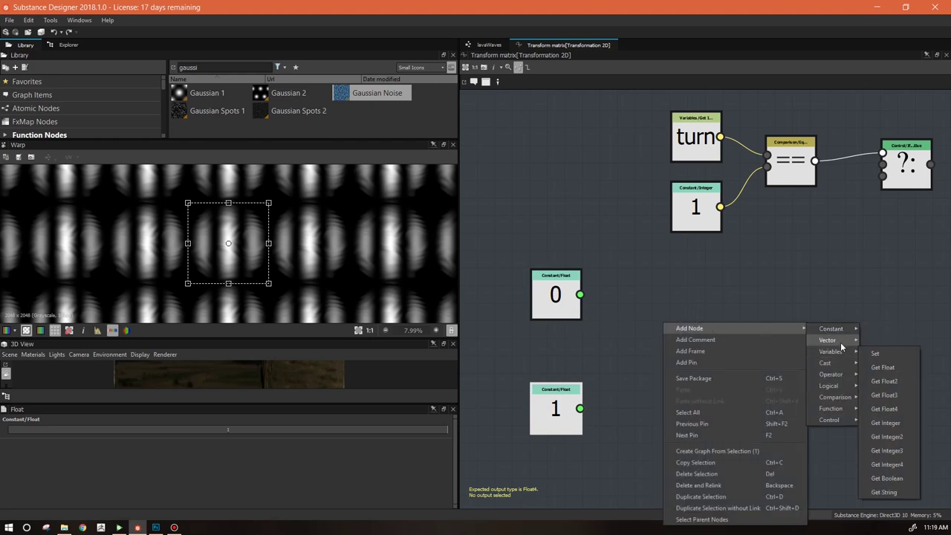
pyautogui.click(887, 344)
pyautogui.hotkey('ctrl', 'd')
# Add a Vector Float4 node beside the two Vector Float2 nodes
pyautogui.rightClick(797, 332)
pyautogui.moveTo(823, 134)
pyautogui.moveTo(707, 204)
pyautogui.click(786, 181)
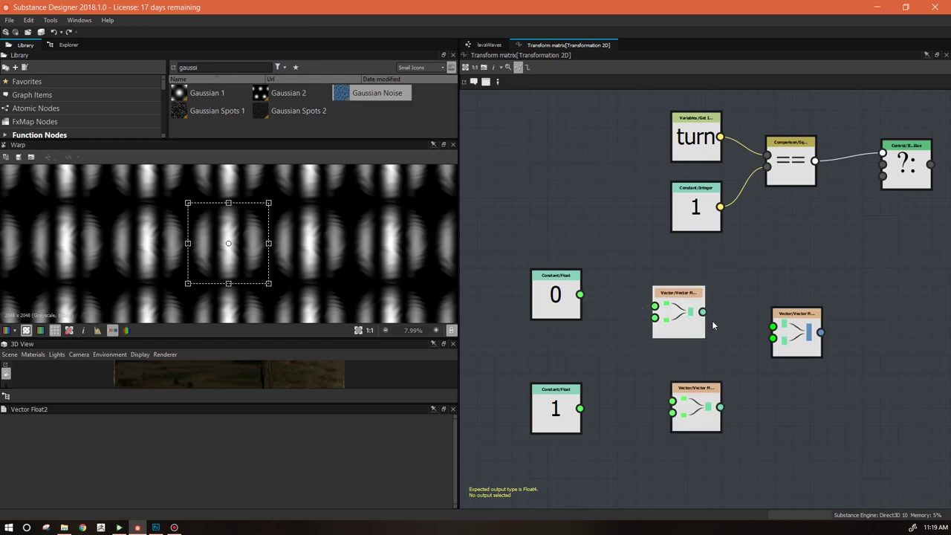
# Connect both Vector Float2 nodes to the Vector Float4 inputs and align the second Float2 beneath the first
pyautogui.moveTo(702, 312); pyautogui.dragTo(720, 407)
pyautogui.moveTo(799, 375); pyautogui.dragTo(842, 375, button='middle')
pyautogui.moveTo(728, 399); pyautogui.dragTo(718, 391)
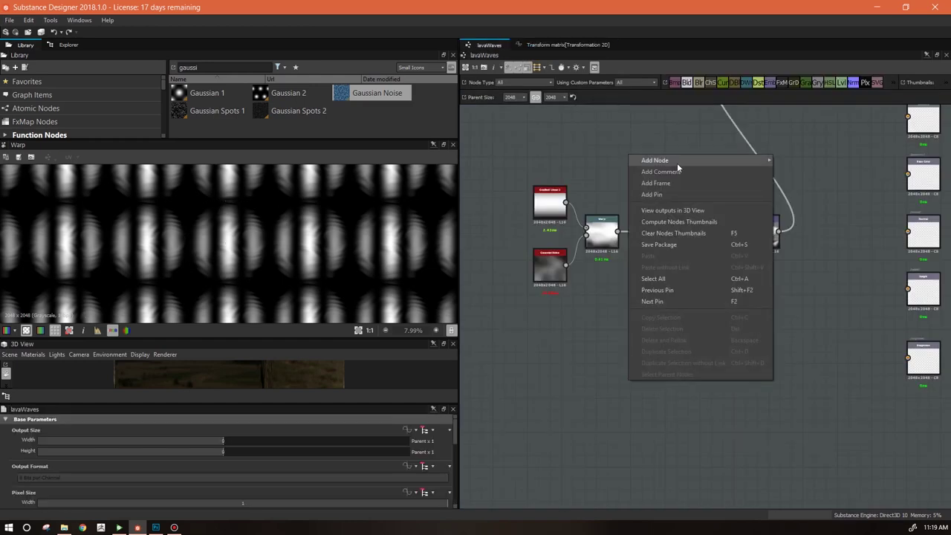
# In the lavaWaves graph, add a reference Transformation 2D fed by the noise Warp, with matrix X1 0, X2 1, Y1 -1, Y2 0
pyautogui.click(654, 165)
pyautogui.moveTo(453, 432); pyautogui.dragTo(456, 465)
pyautogui.click(420, 453)
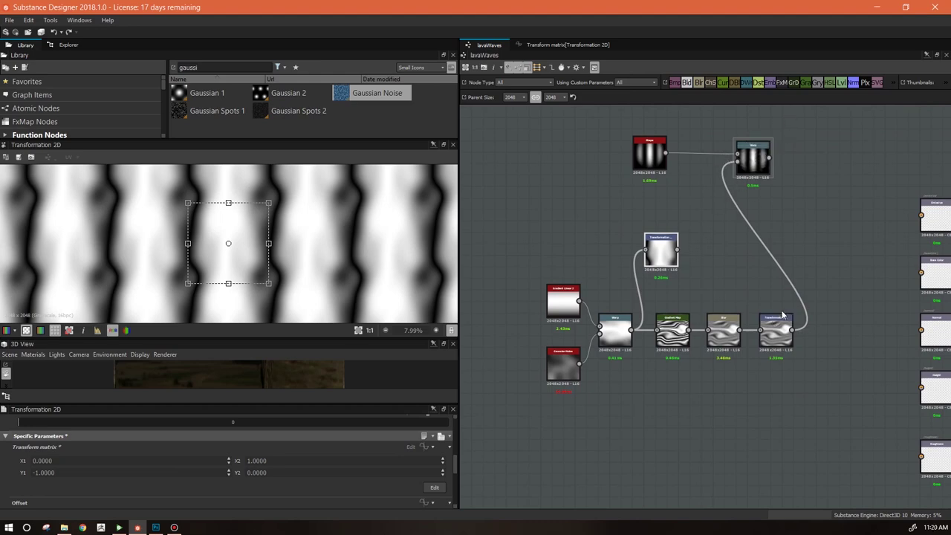
pyautogui.moveTo(661, 256); pyautogui.dragTo(701, 267)
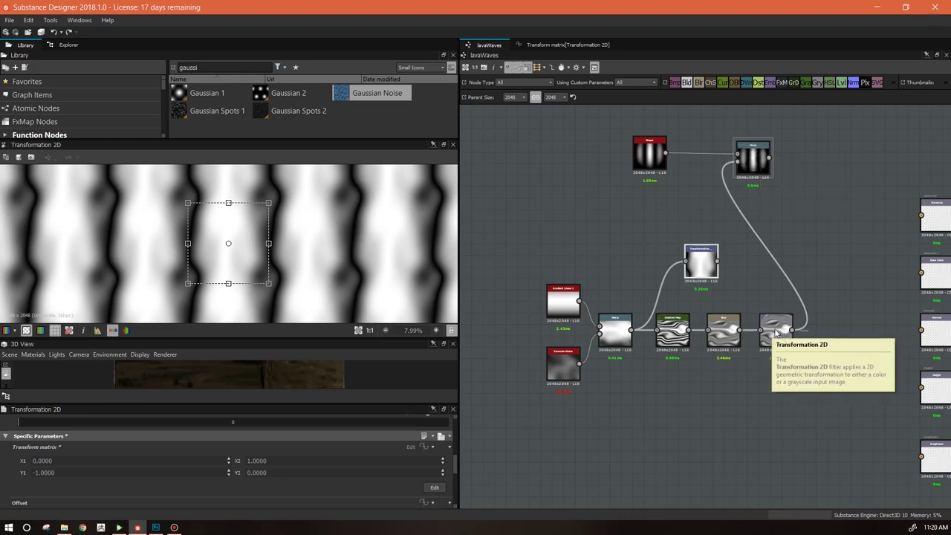
# In the transform matrix function, wire 0 and 1 into the first Vector Float2, 1 and 0 into the second, and move the constants farther away
pyautogui.click(562, 45)
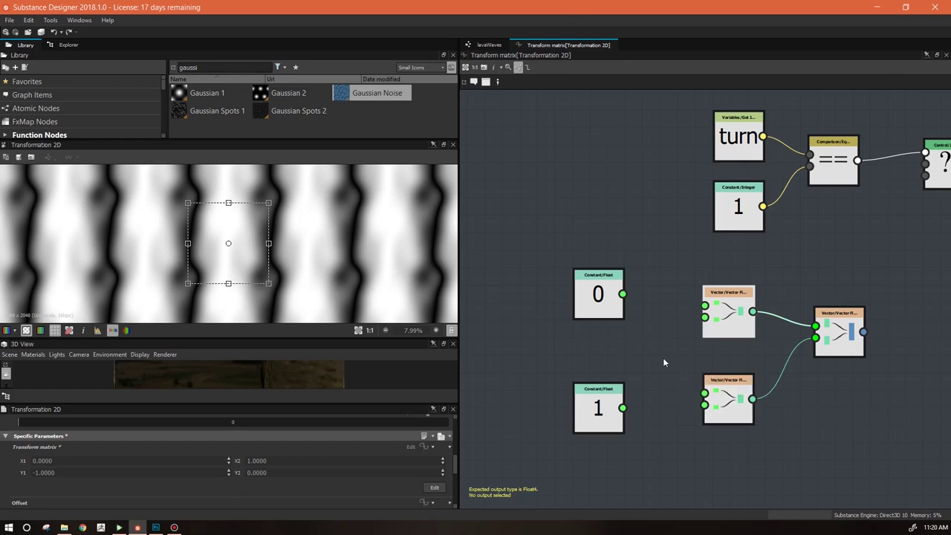
pyautogui.moveTo(670, 378); pyautogui.dragTo(767, 308, button='middle')
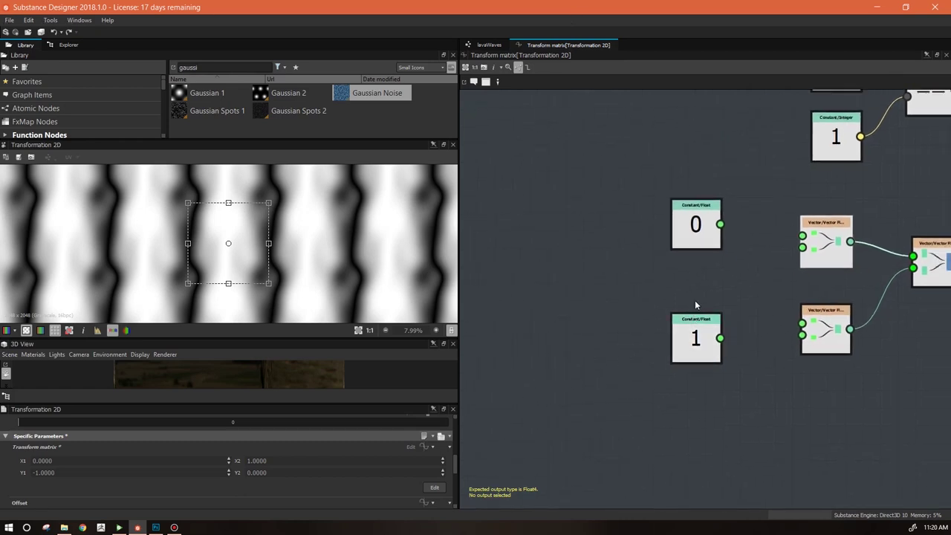
pyautogui.moveTo(720, 224); pyautogui.dragTo(802, 323)
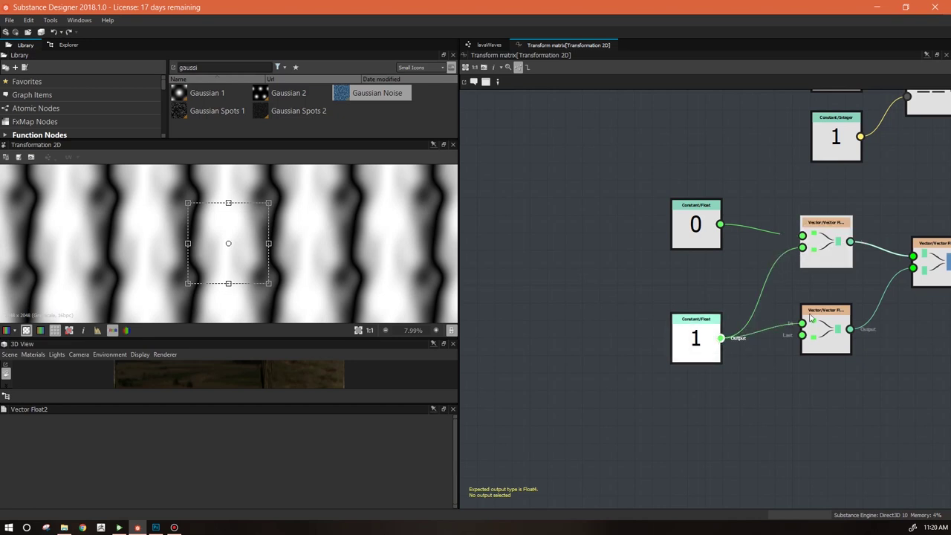
pyautogui.moveTo(720, 223); pyautogui.dragTo(801, 335)
pyautogui.moveTo(701, 349); pyautogui.dragTo(648, 340)
pyautogui.moveTo(699, 226); pyautogui.dragTo(645, 215)
# Add a Negation node and route the 1 constant through it into the first Vector Float2's Last input
pyautogui.rightClick(637, 130)
pyautogui.moveTo(669, 131)
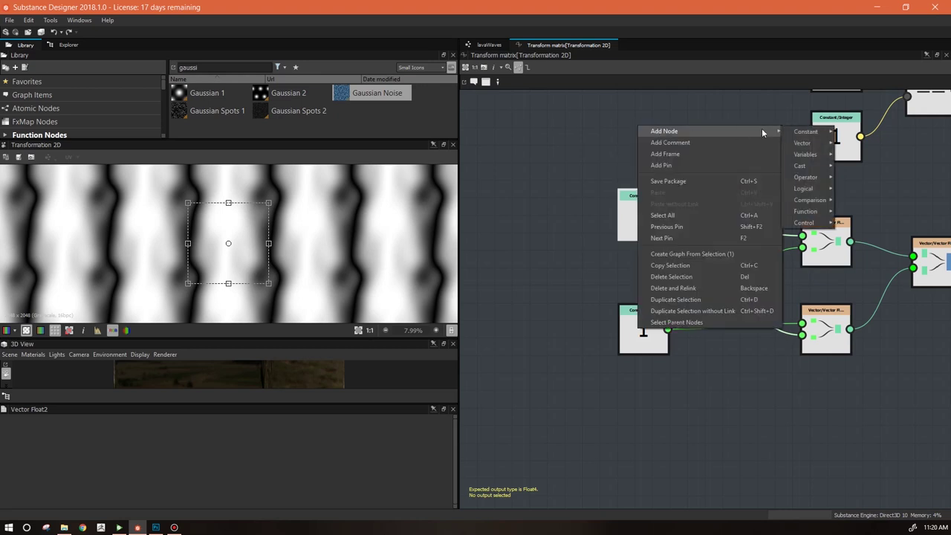
pyautogui.moveTo(810, 177)
pyautogui.click(866, 248)
pyautogui.moveTo(640, 127); pyautogui.dragTo(685, 325)
pyautogui.moveTo(772, 276); pyautogui.dragTo(803, 247)
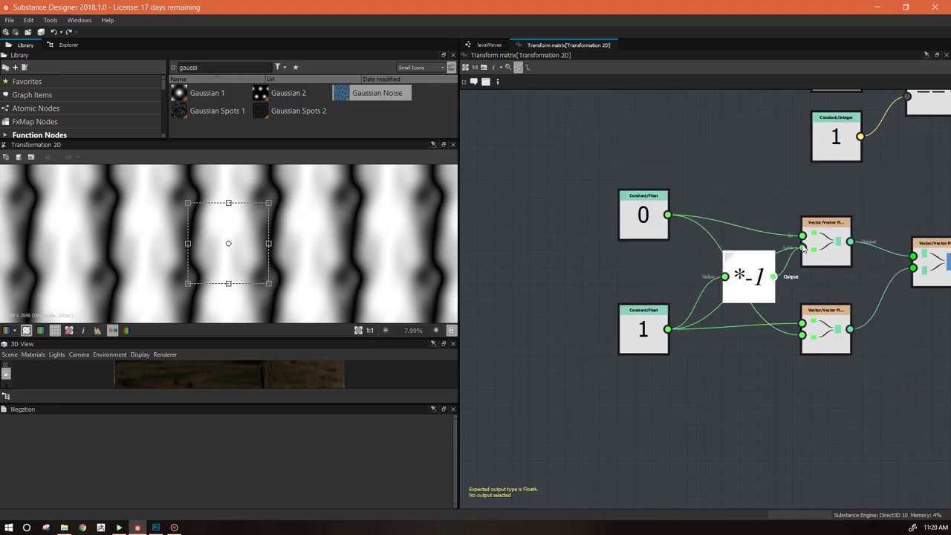
# Connect the Vector Float4 to the If input of the If...Else node and move If...Else farther from the comparison
pyautogui.moveTo(783, 312); pyautogui.dragTo(535, 327, button='middle')
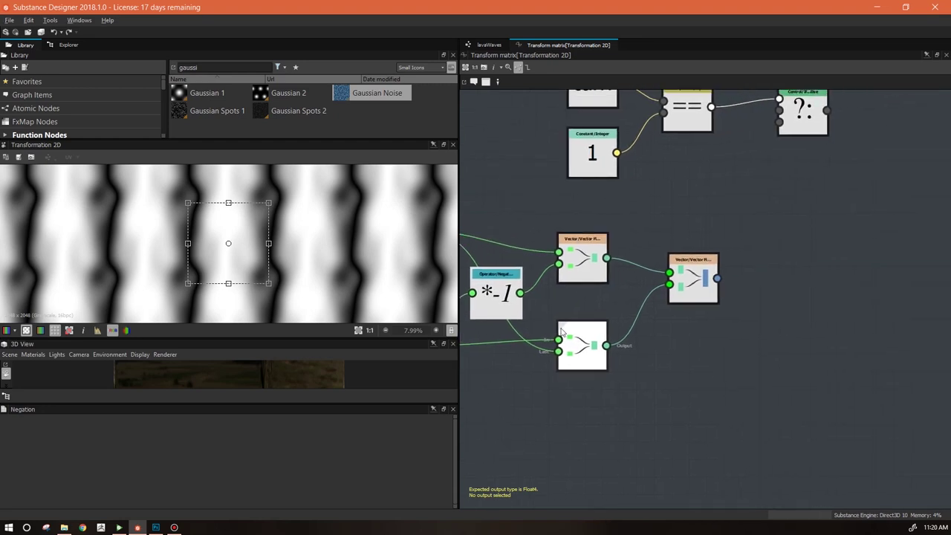
pyautogui.scroll(-2, 820, 234)
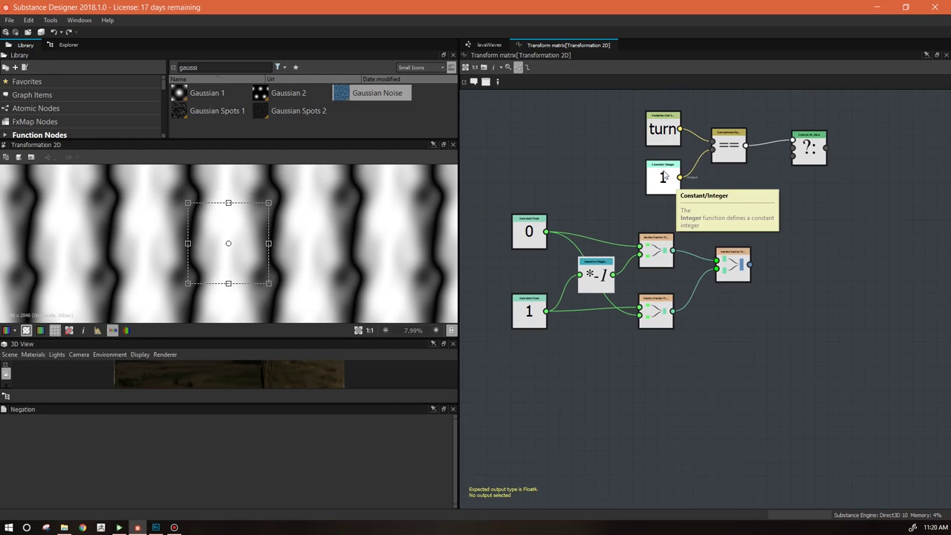
pyautogui.click(488, 45)
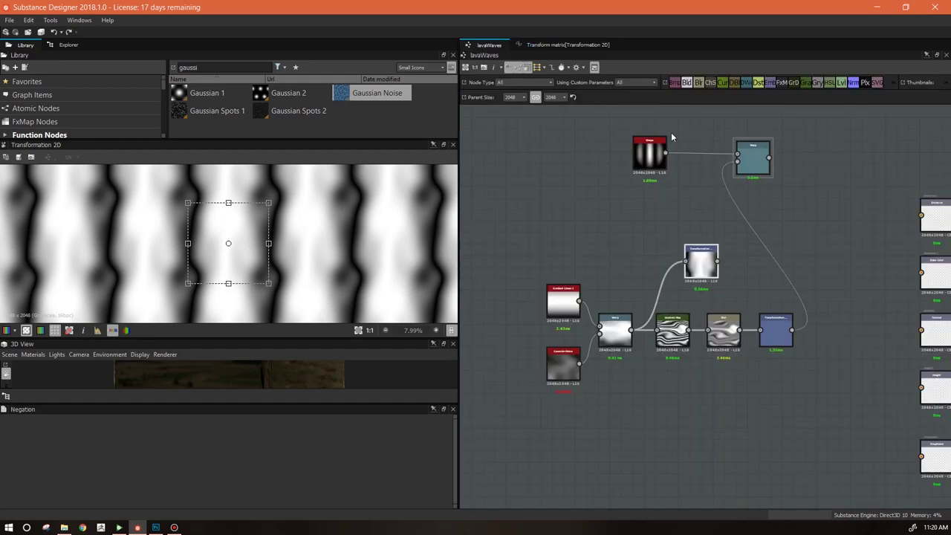
pyautogui.click(562, 45)
pyautogui.moveTo(793, 151); pyautogui.dragTo(746, 271)
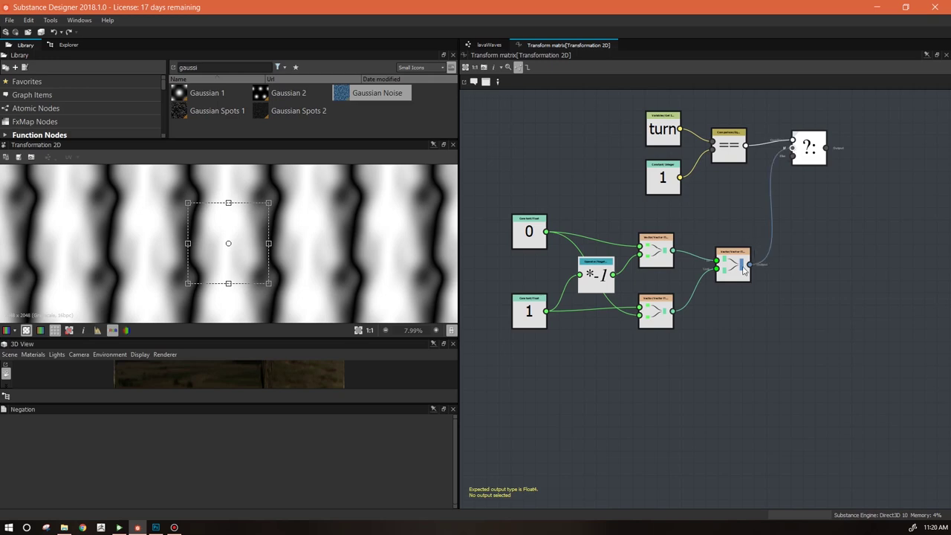
pyautogui.click(488, 45)
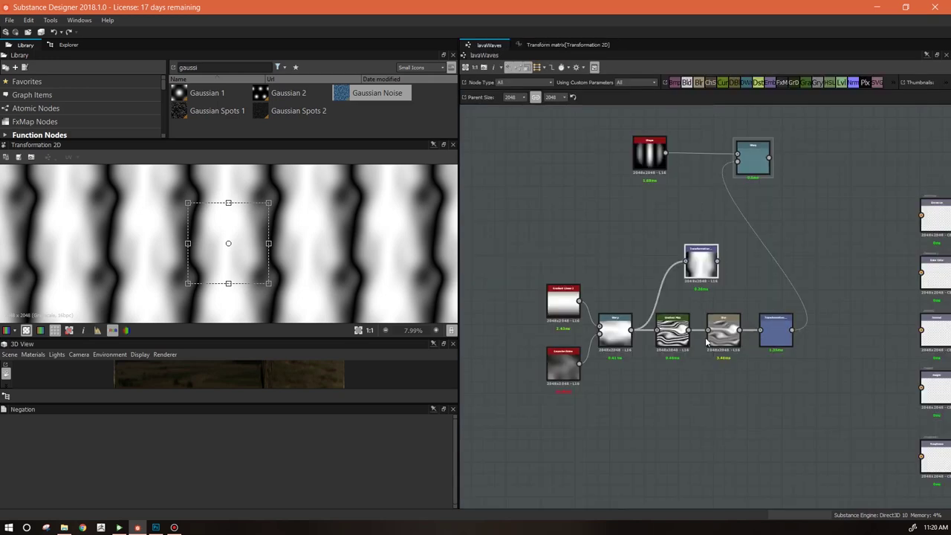
pyautogui.click(562, 45)
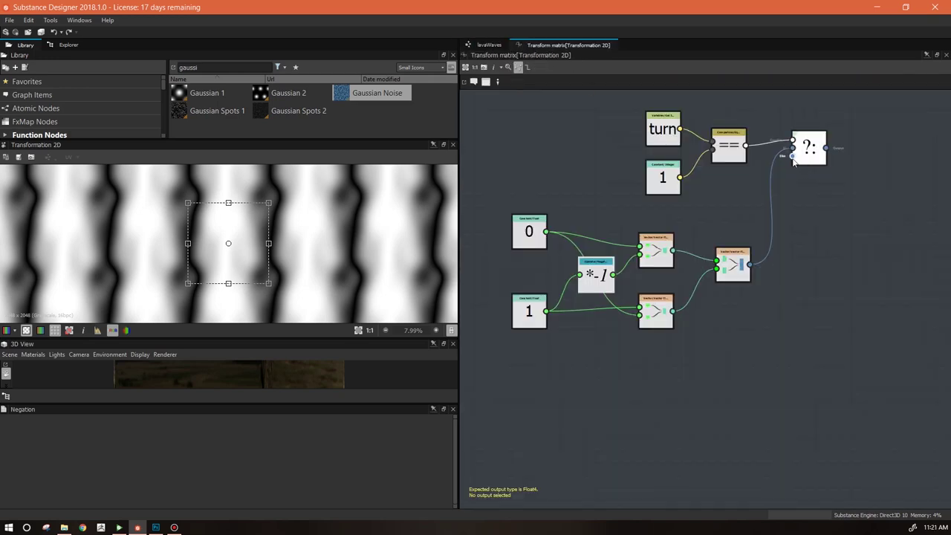
pyautogui.moveTo(798, 276); pyautogui.dragTo(785, 253, button='middle')
pyautogui.moveTo(799, 137); pyautogui.dragTo(889, 142)
# Add a Float constant of 0.7071 in the free space below the two Vector Float2 nodes
pyautogui.moveTo(825, 344); pyautogui.dragTo(773, 294, button='middle')
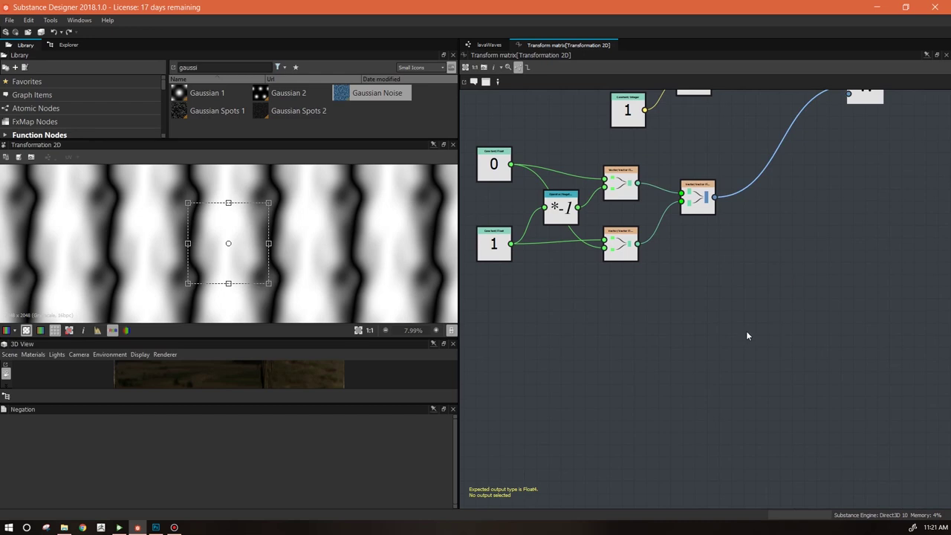
pyautogui.rightClick(683, 331)
pyautogui.moveTo(705, 337)
pyautogui.moveTo(859, 340)
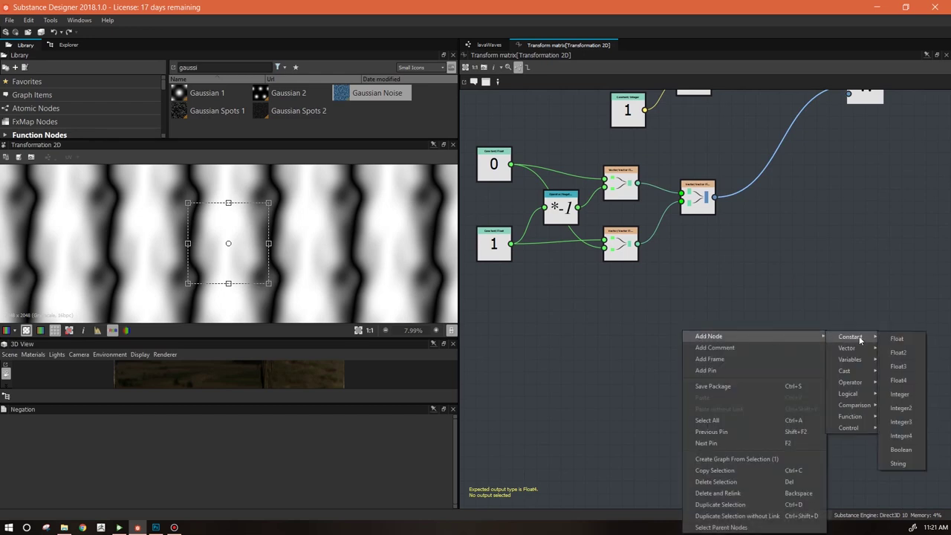
pyautogui.click(896, 338)
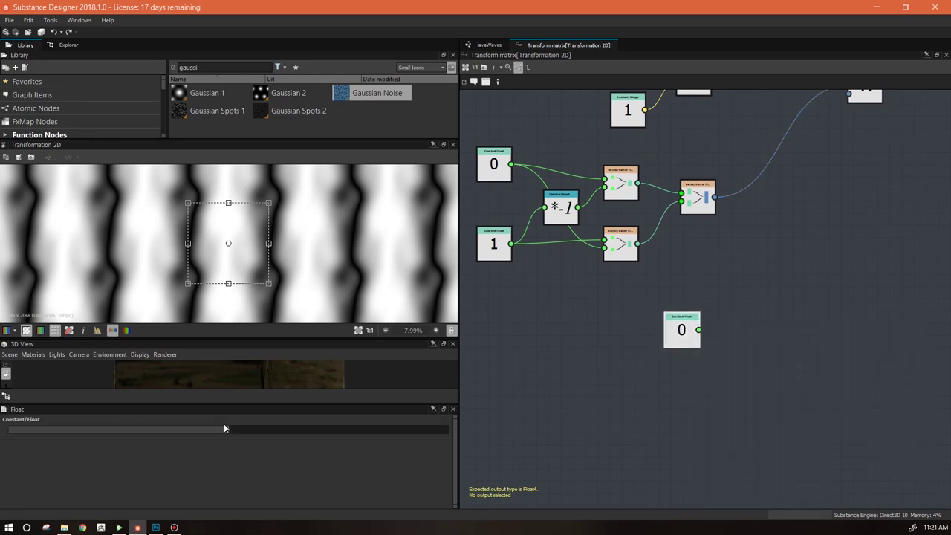
pyautogui.doubleClick(228, 430)
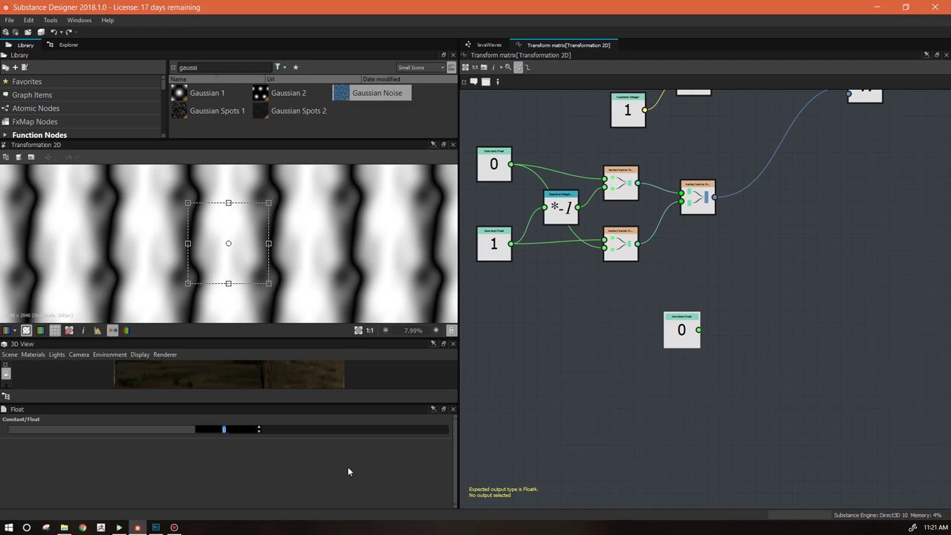
pyautogui.write('.7071')
pyautogui.press('Return')
pyautogui.moveTo(694, 341); pyautogui.dragTo(621, 361)
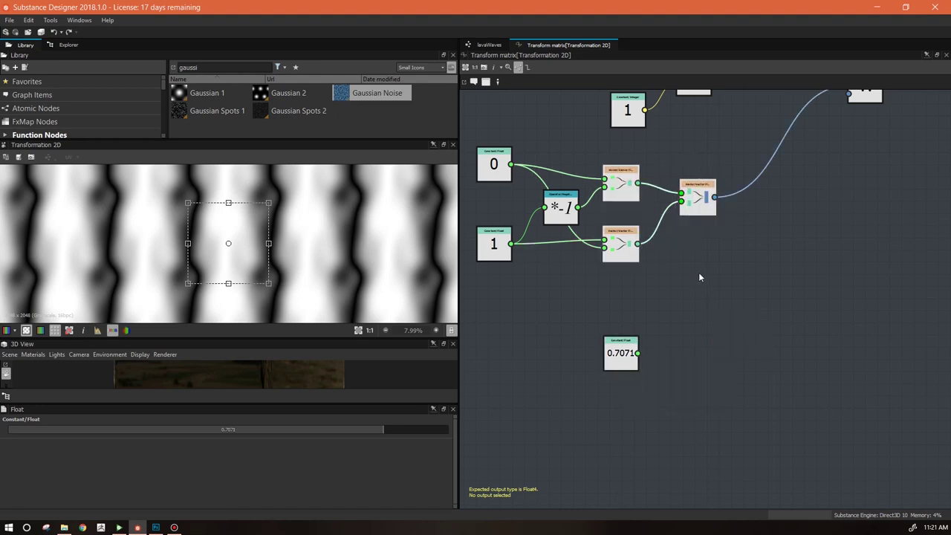
# Duplicate the two Vector Float2 nodes with their Vector Float4 beside the 0.7071 constant, and duplicate the Negation node
pyautogui.hotkey('ctrl', 'd')
pyautogui.moveTo(664, 269); pyautogui.dragTo(760, 329)
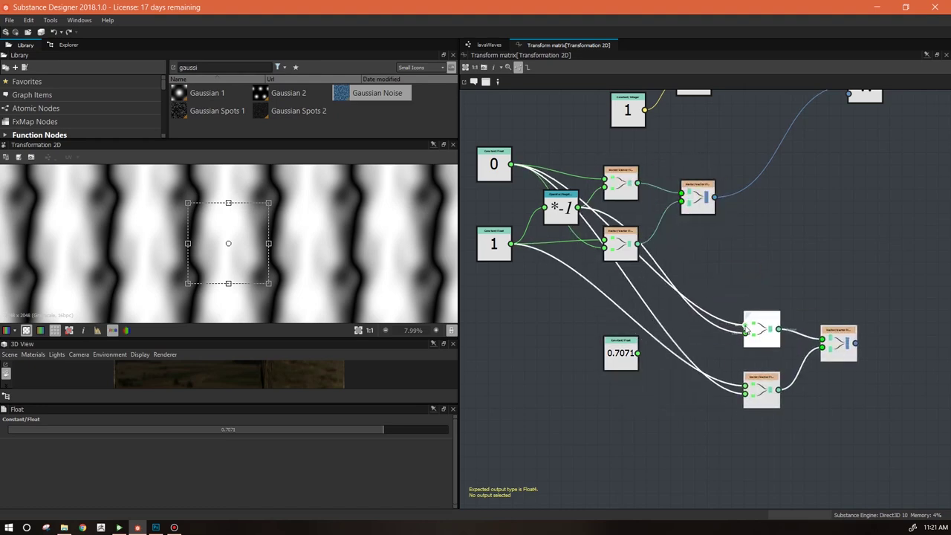
pyautogui.click(561, 209)
pyautogui.hotkey('ctrl', 'd')
pyautogui.moveTo(560, 210); pyautogui.dragTo(555, 209)
# Place the Negation copy below the new Vector Float2 nodes and feed 0.7071 to all their inputs, negated for the second's Last input
pyautogui.moveTo(700, 300); pyautogui.dragTo(697, 433)
pyautogui.moveTo(638, 353)
pyautogui.mouseDown()
pyautogui.moveTo(682, 432)
pyautogui.moveTo(746, 392)
pyautogui.moveTo(639, 354)
pyautogui.mouseUp()
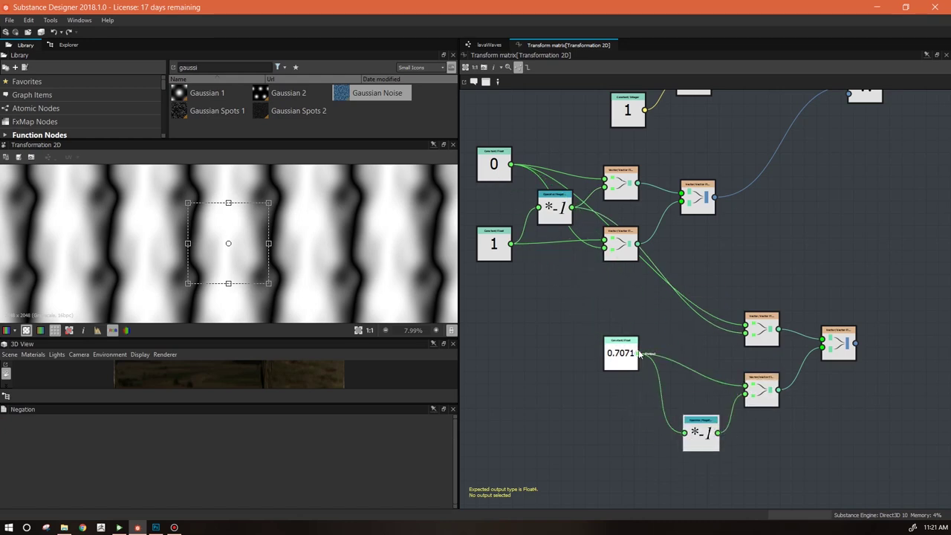
pyautogui.moveTo(745, 332); pyautogui.dragTo(638, 354)
# Connect the copied Vector Float4 to the Else input of If...Else and set If...Else as the output node
pyautogui.moveTo(798, 391); pyautogui.dragTo(666, 431, button='middle')
pyautogui.moveTo(723, 383); pyautogui.dragTo(716, 134)
pyautogui.click(732, 125)
pyautogui.rightClick(732, 123)
pyautogui.click(768, 166)
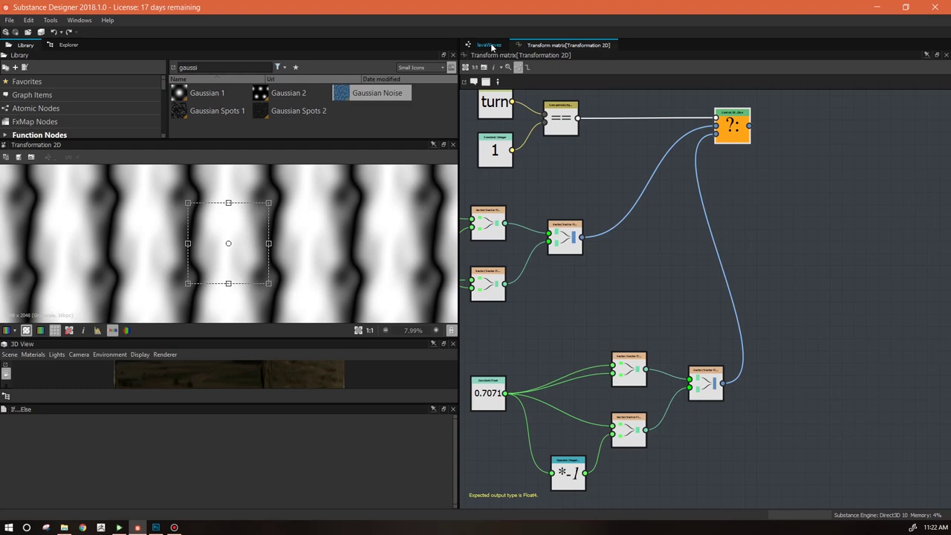
# Return to the lavaWaves graph and show the Warp that distorts the Shape in the 2D view
pyautogui.click(489, 45)
pyautogui.click(775, 331)
pyautogui.doubleClick(752, 158)
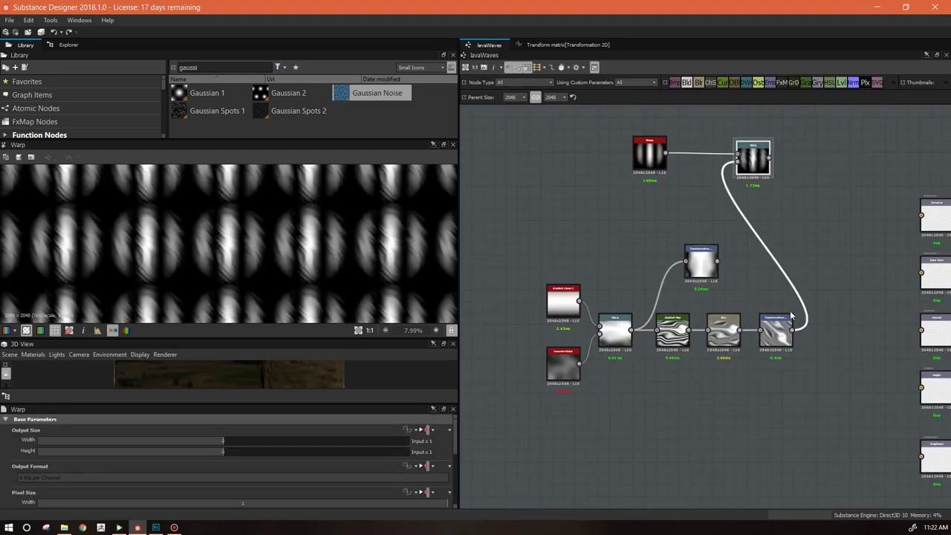
# Test the graph's turn parameter by making 45 its default value, followed by 90
pyautogui.click(650, 152)
pyautogui.moveTo(454, 432); pyautogui.dragTo(455, 477)
pyautogui.click(20, 426)
pyautogui.click(415, 473)
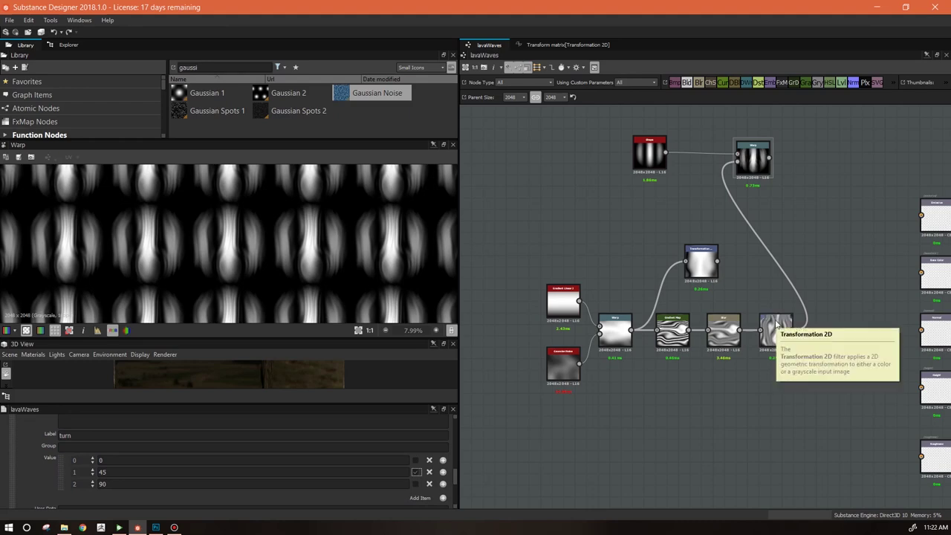
pyautogui.click(416, 484)
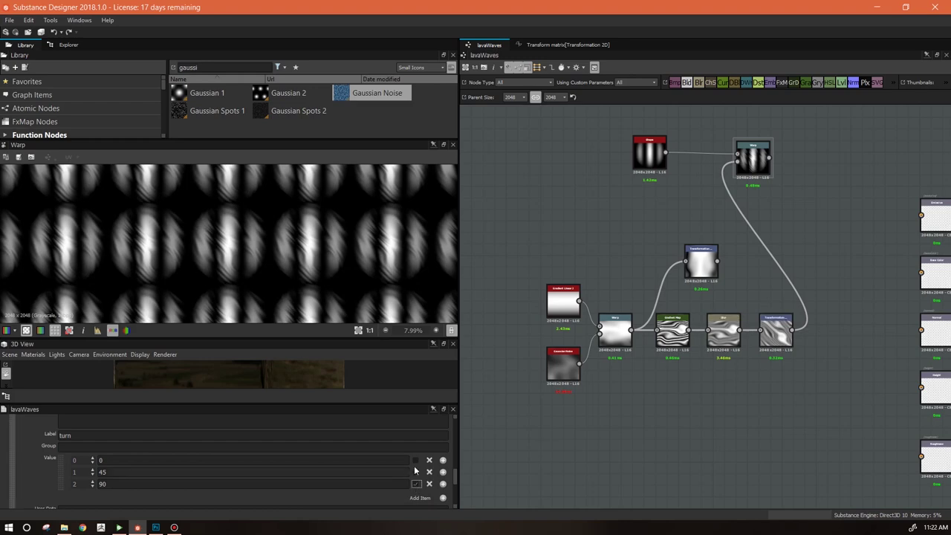
pyautogui.click(557, 45)
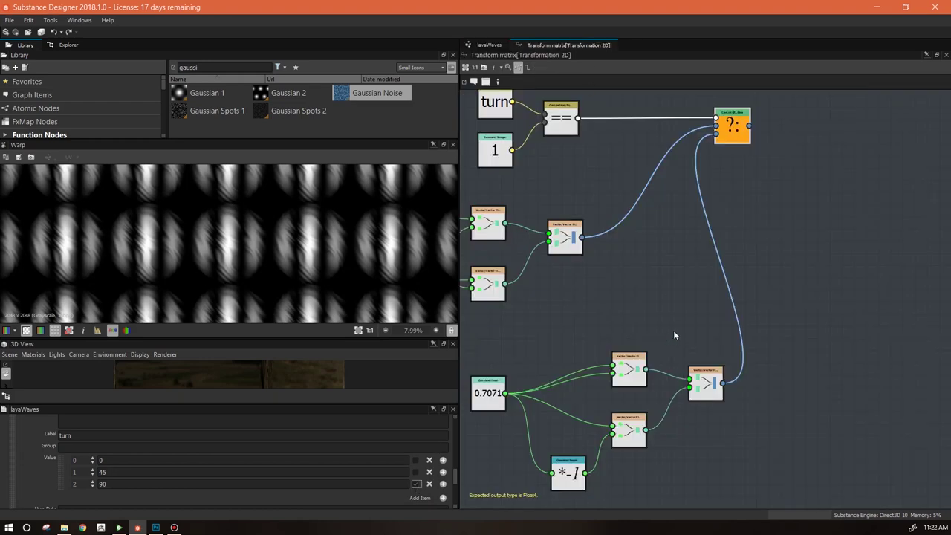
pyautogui.moveTo(675, 335); pyautogui.dragTo(783, 316, button='middle')
pyautogui.moveTo(602, 209); pyautogui.dragTo(703, 292, button='middle')
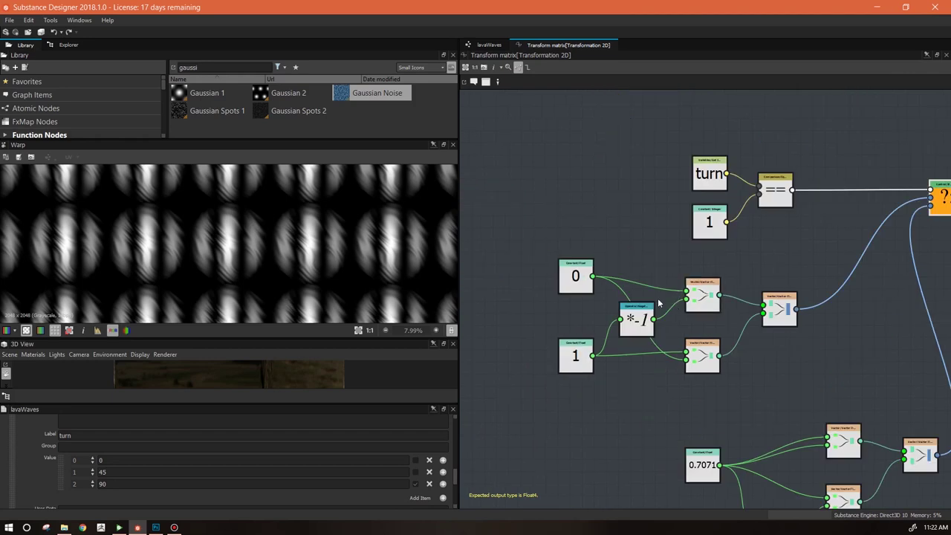
pyautogui.moveTo(764, 407); pyautogui.dragTo(706, 346, button='middle')
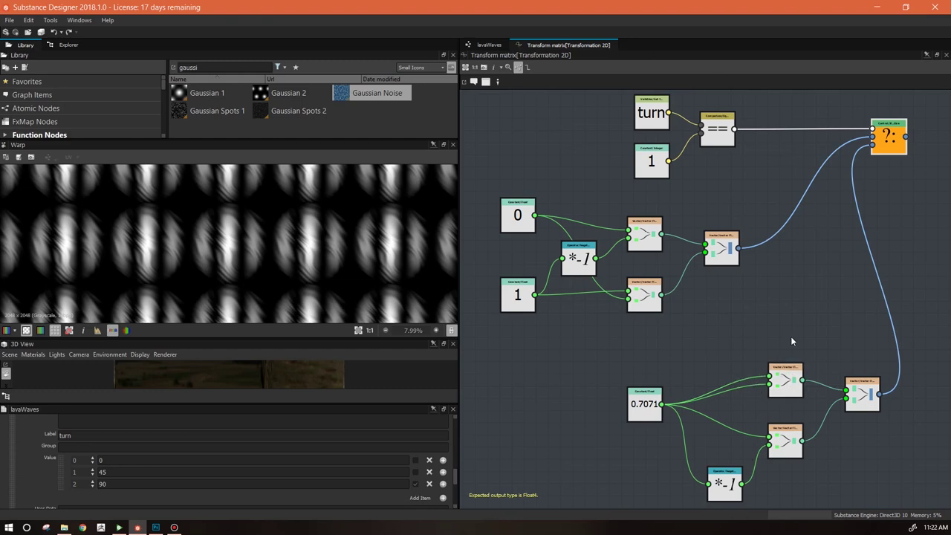
pyautogui.click(476, 44)
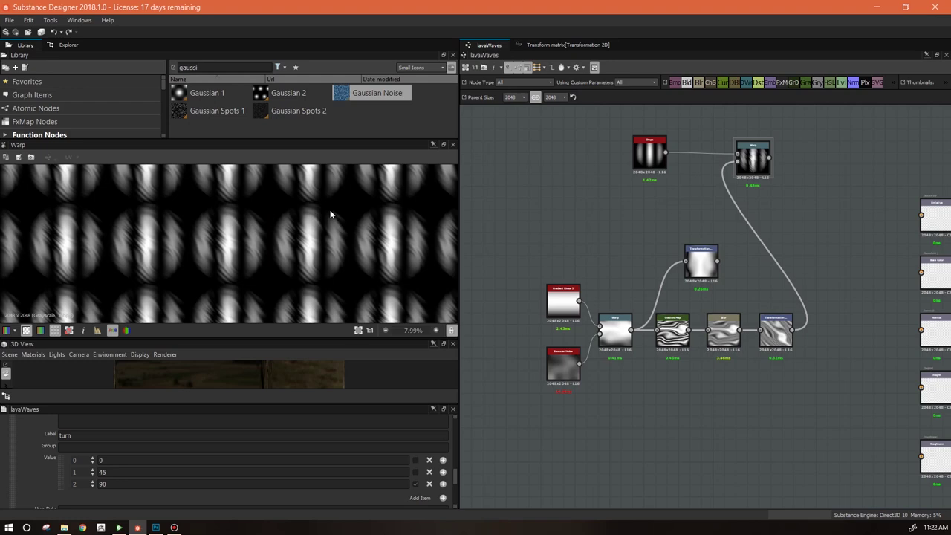
pyautogui.moveTo(776, 205); pyautogui.dragTo(780, 238, button='middle')
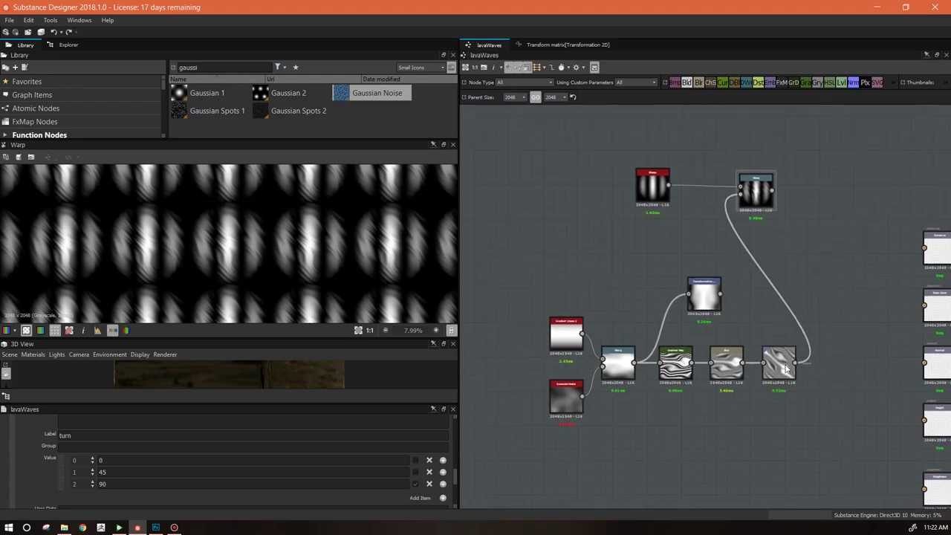
# Move the chain's Transformation 2D node closer to the Blur and delete the spare Transformation 2D node
pyautogui.moveTo(785, 364); pyautogui.dragTo(780, 364)
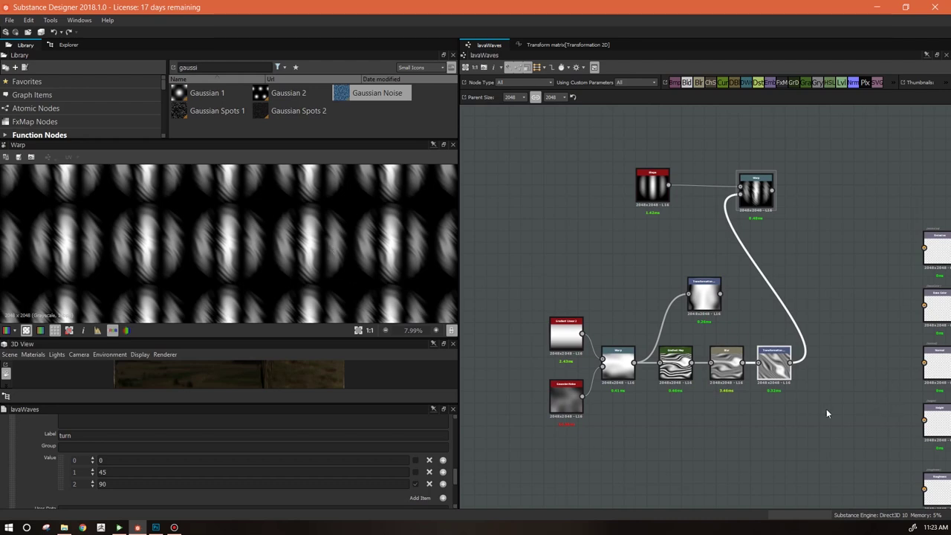
pyautogui.moveTo(802, 406); pyautogui.dragTo(812, 403, button='middle')
pyautogui.click(720, 293)
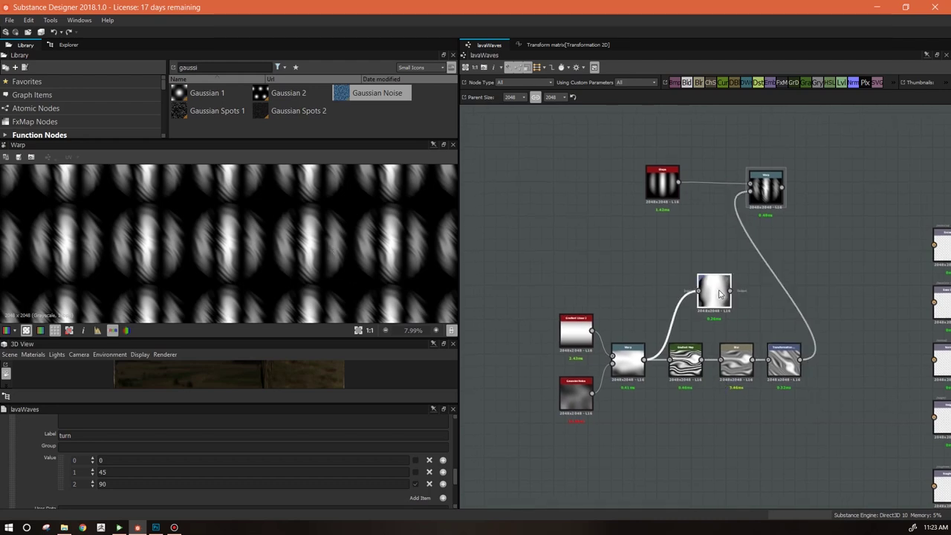
pyautogui.press('Delete')
# Move the noise chain closer beneath the Shape, and shift the whole network away from the output nodes
pyautogui.scroll(-3, 677, 311)
pyautogui.moveTo(548, 264); pyautogui.dragTo(718, 406)
pyautogui.moveTo(746, 351); pyautogui.dragTo(688, 292)
pyautogui.moveTo(541, 180); pyautogui.dragTo(749, 382)
pyautogui.moveTo(719, 239); pyautogui.dragTo(590, 302)
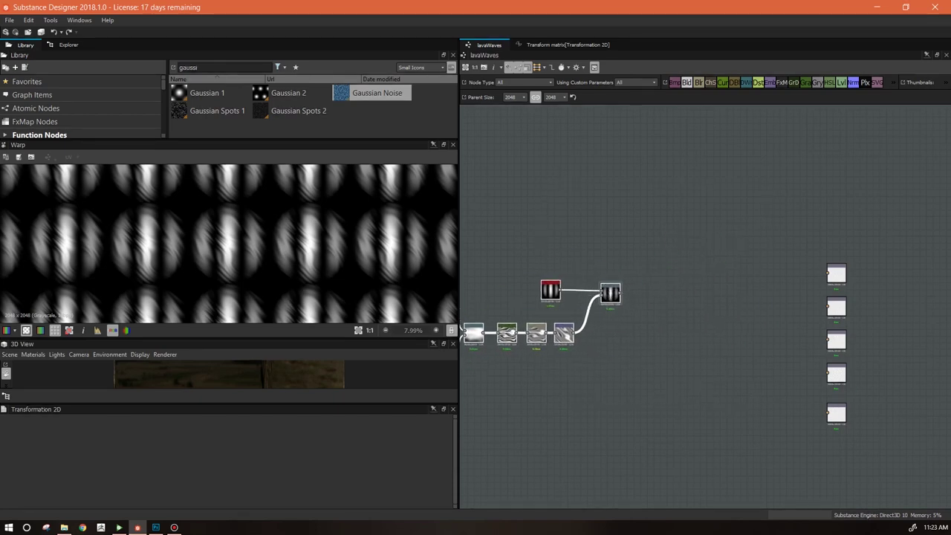
# Move the final Warp node slightly closer to the Shape node
pyautogui.moveTo(676, 352); pyautogui.dragTo(822, 347, button='middle')
pyautogui.moveTo(752, 291); pyautogui.dragTo(638, 275, button='middle')
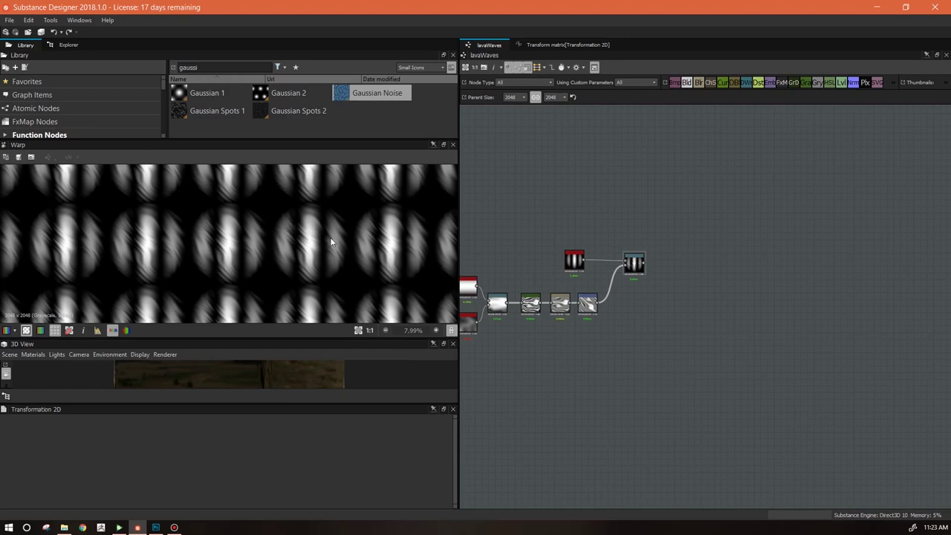
pyautogui.moveTo(634, 263)
pyautogui.mouseDown()
pyautogui.moveTo(621, 255)
pyautogui.moveTo(622, 264)
pyautogui.mouseUp()
# Add a Transformation 2D node, feed it from the final Warp node, and place it beside that Warp
pyautogui.rightClick(707, 195)
pyautogui.moveTo(743, 200)
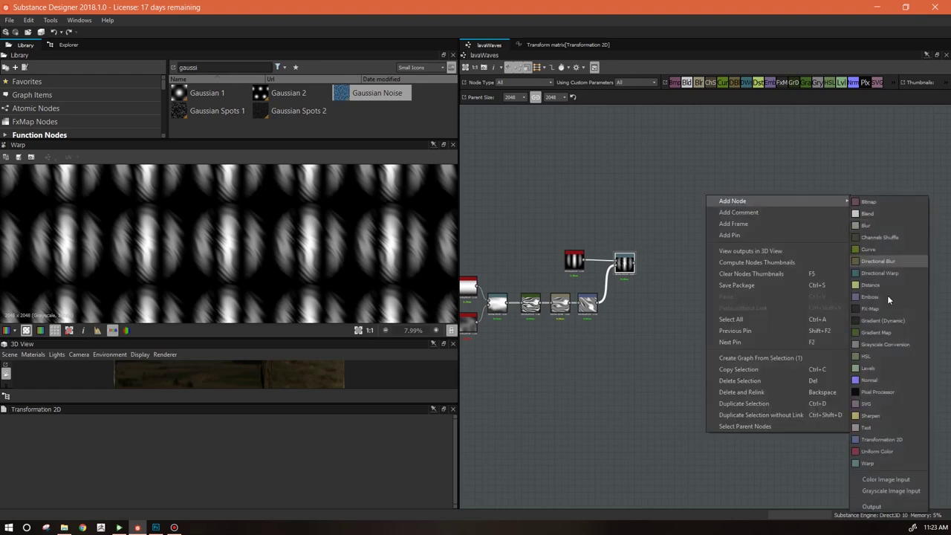
pyautogui.click(896, 440)
pyautogui.moveTo(702, 199); pyautogui.dragTo(699, 312)
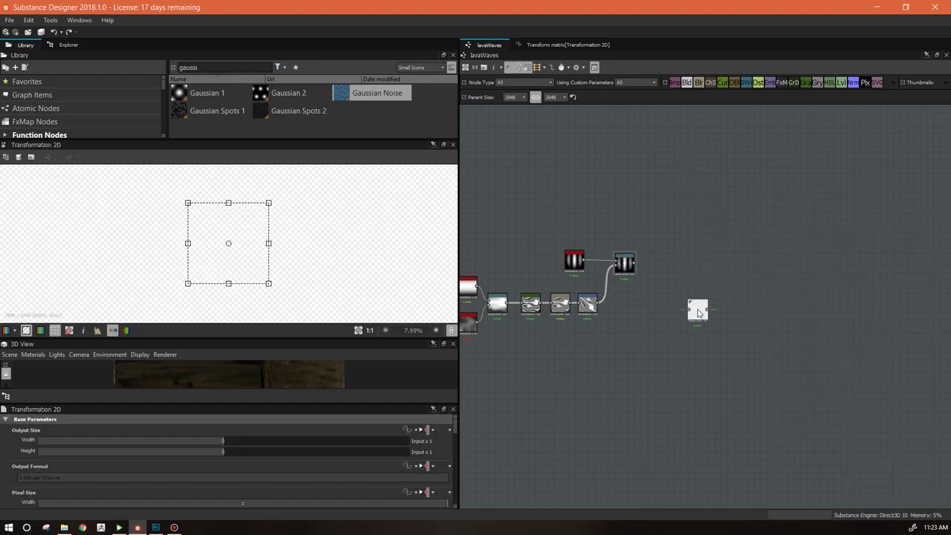
pyautogui.click(632, 292)
pyautogui.moveTo(633, 266); pyautogui.dragTo(689, 310)
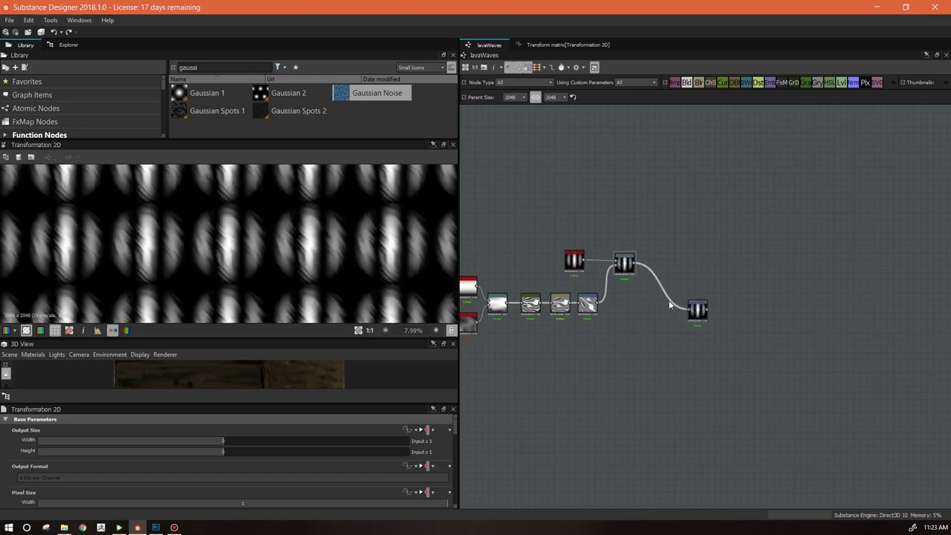
pyautogui.moveTo(698, 318); pyautogui.dragTo(672, 268)
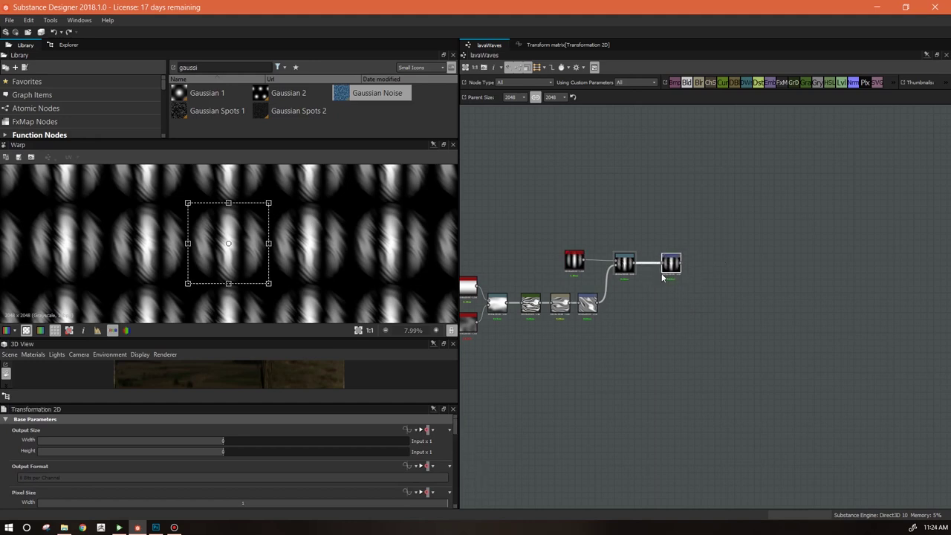
# Turn off the tiled 2D preview, scale the new Transformation 2D to half size, and preview its output
pyautogui.moveTo(455, 426); pyautogui.dragTo(456, 460)
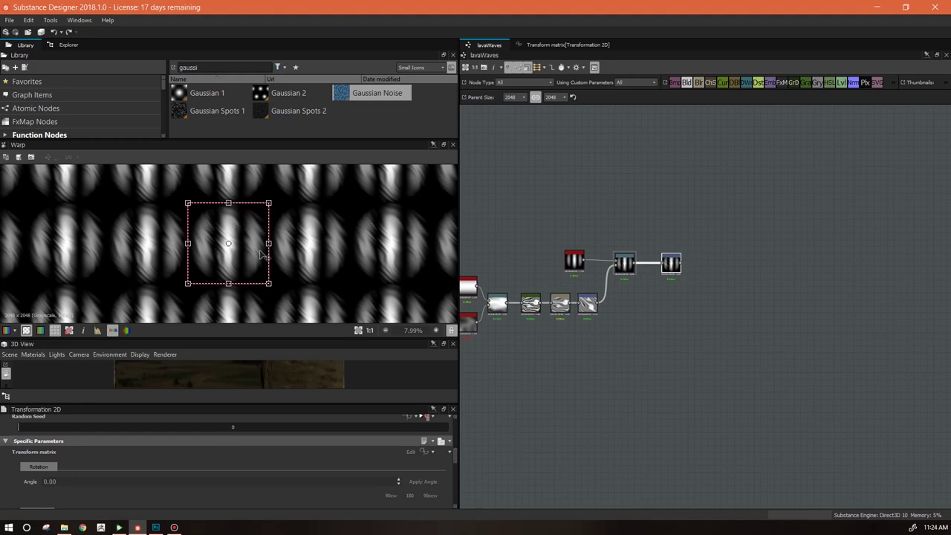
pyautogui.press('space')
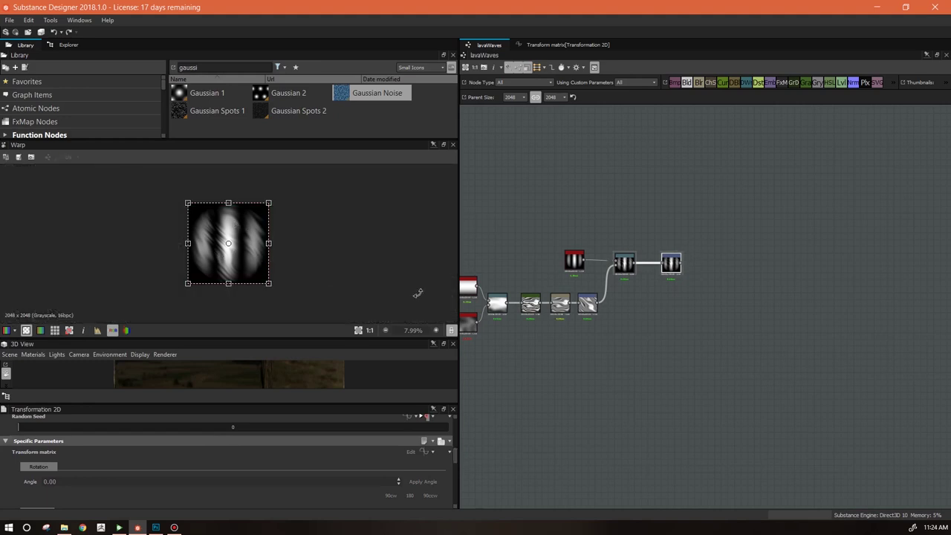
pyautogui.moveTo(454, 455); pyautogui.dragTo(455, 470)
pyautogui.click(670, 262)
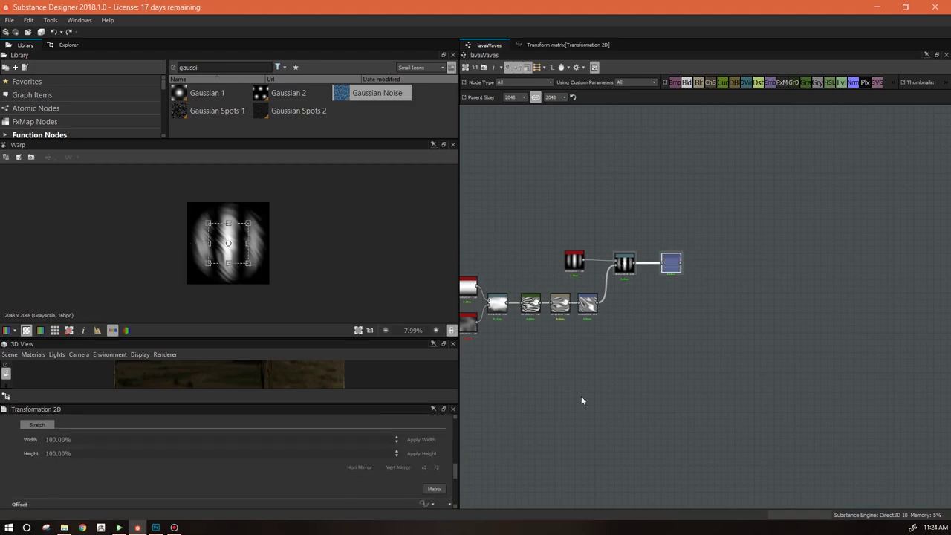
pyautogui.doubleClick(670, 264)
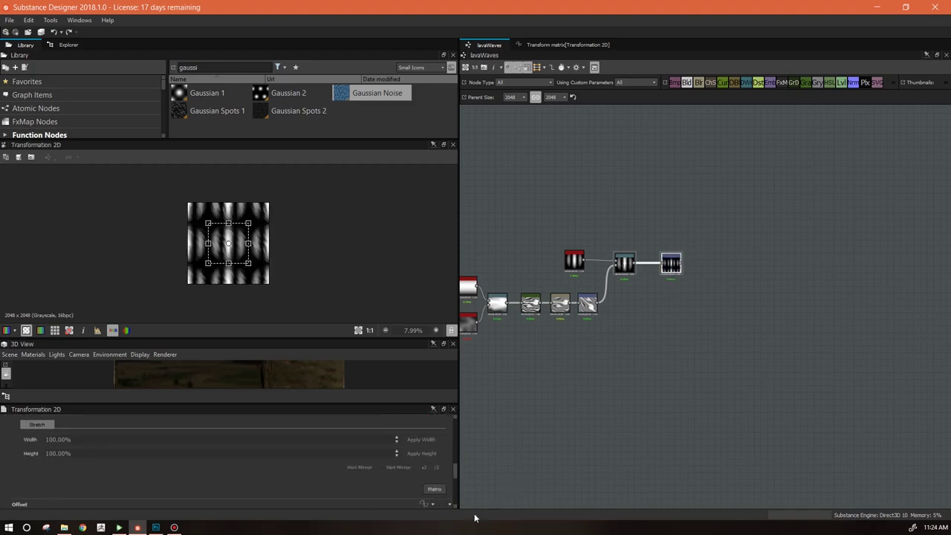
# Test the graph's turn parameter by making 45 its default value
pyautogui.click(553, 415)
pyautogui.click(59, 424)
pyautogui.moveTo(456, 461); pyautogui.dragTo(455, 478)
pyautogui.click(417, 441)
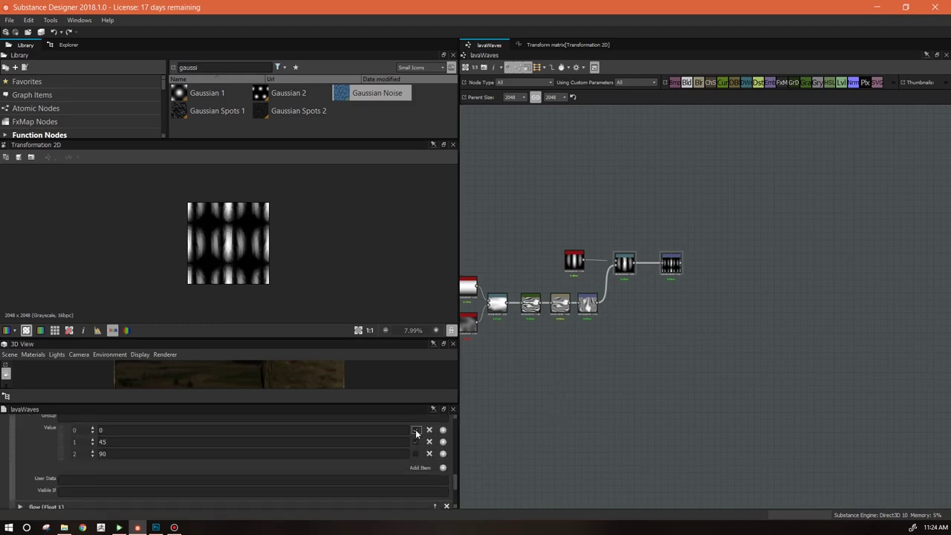
# Open the Shape node's Rotation 45° function, tidy the True constant, and make the If...Else node the function's output
pyautogui.click(574, 260)
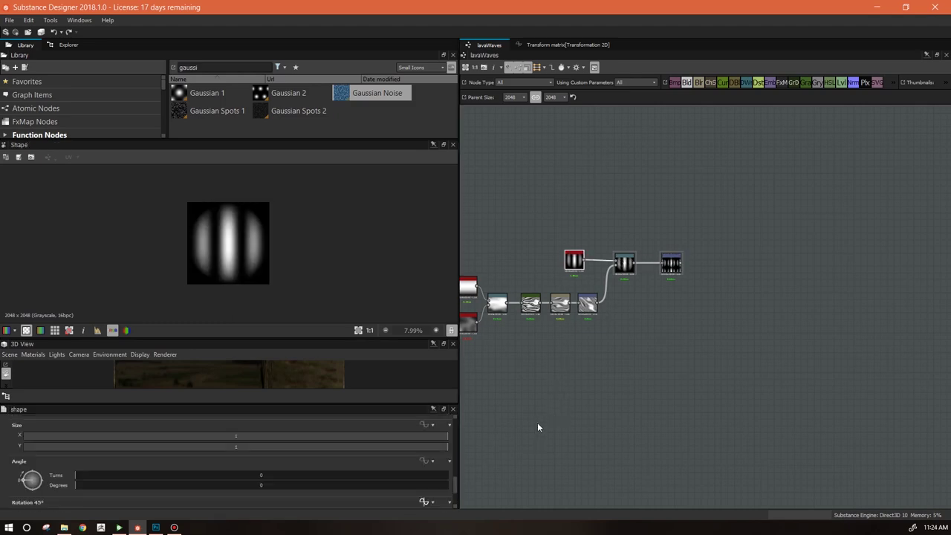
pyautogui.scroll(-2, 453, 475)
pyautogui.click(427, 452)
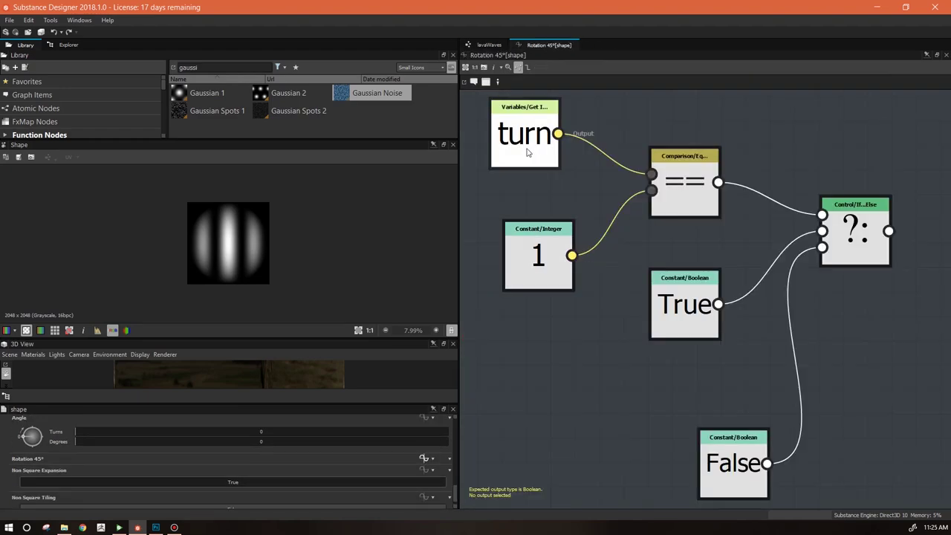
pyautogui.moveTo(684, 306); pyautogui.dragTo(684, 293)
pyautogui.click(856, 232)
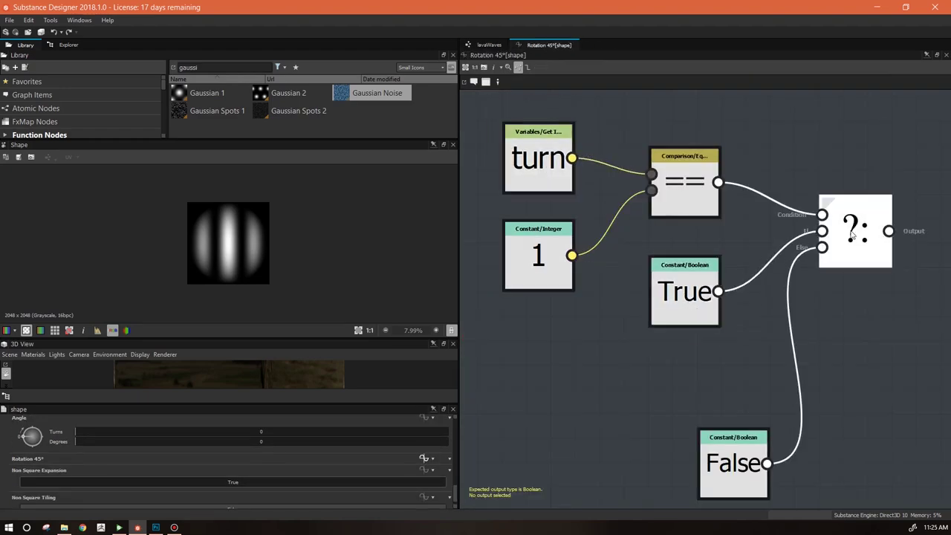
pyautogui.rightClick(860, 235)
pyautogui.click(844, 272)
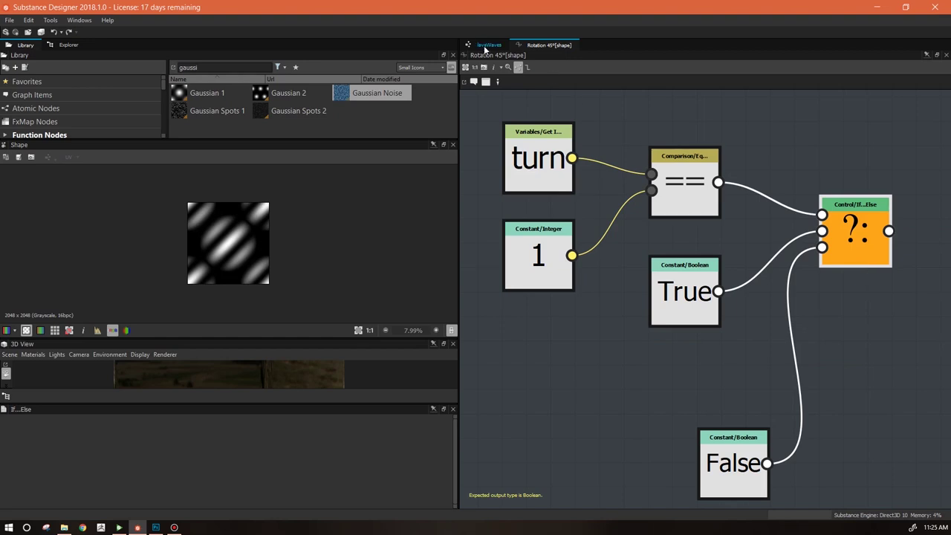
# Preview the final Transformation 2D in the lavaWaves graph while testing turn defaults of 0 and 45, ending on 90
pyautogui.click(486, 45)
pyautogui.doubleClick(670, 263)
pyautogui.doubleClick(657, 362)
pyautogui.click(19, 446)
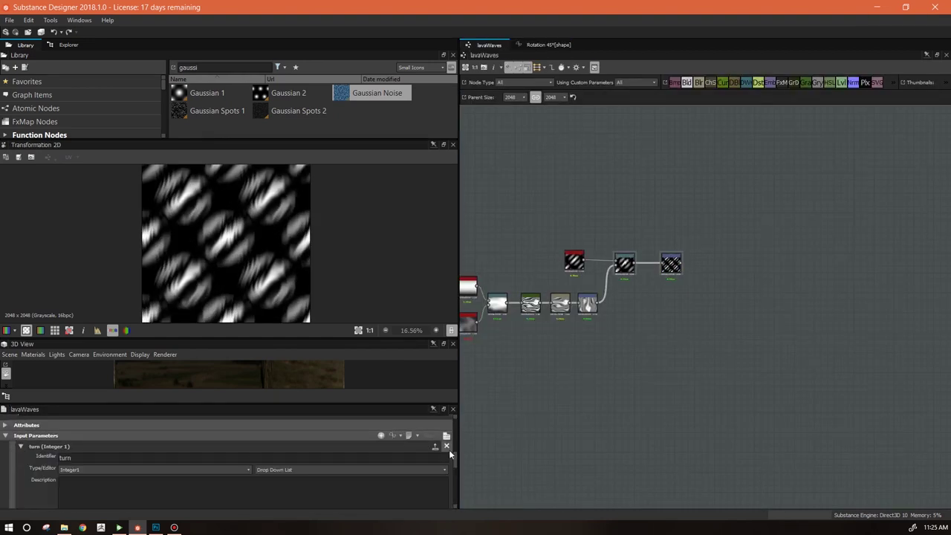
pyautogui.moveTo(453, 450); pyautogui.dragTo(453, 486)
pyautogui.click(416, 462)
pyautogui.click(415, 486)
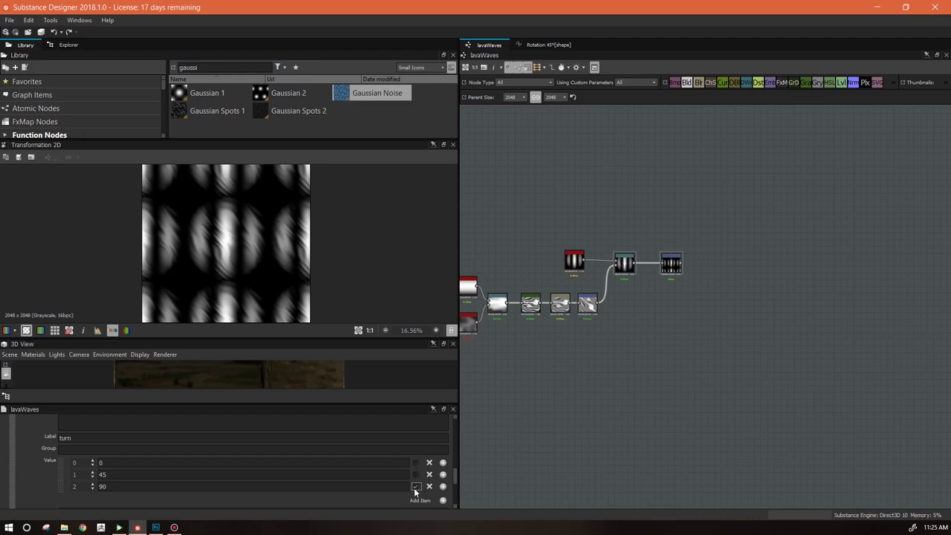
pyautogui.click(415, 462)
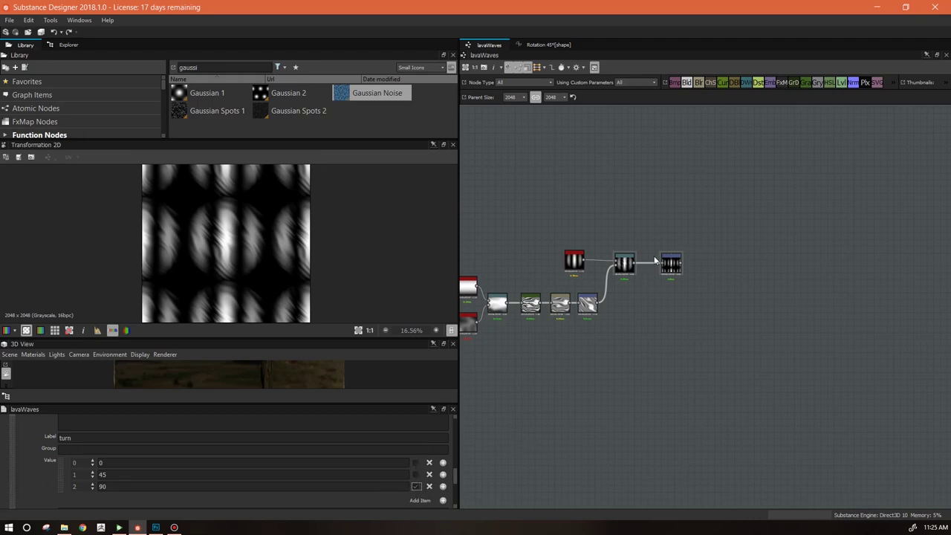
pyautogui.click(416, 474)
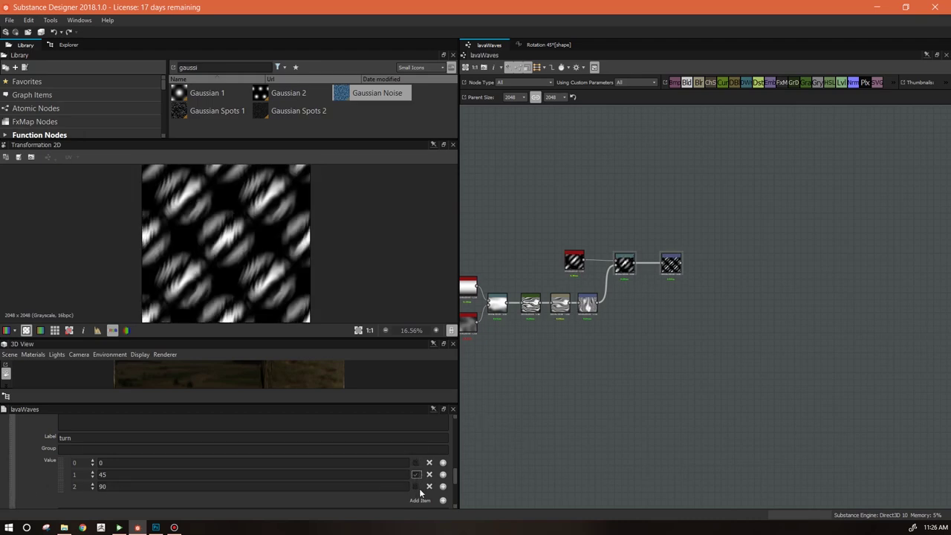
pyautogui.click(416, 486)
# Create a function for the final Transformation 2D's transform matrix and add a Get Integer node reading turn
pyautogui.click(673, 264)
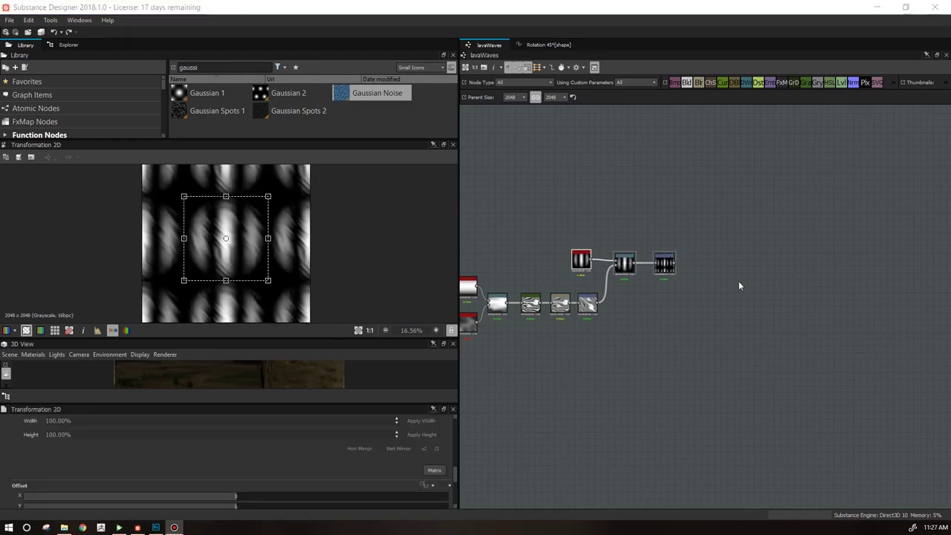
pyautogui.click(667, 267)
pyautogui.scroll(5, 456, 470)
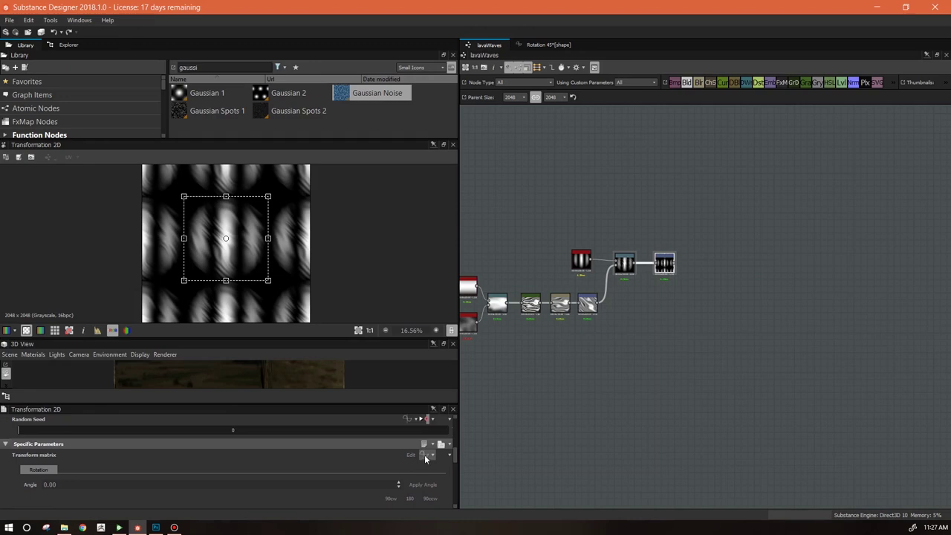
pyautogui.click(424, 455)
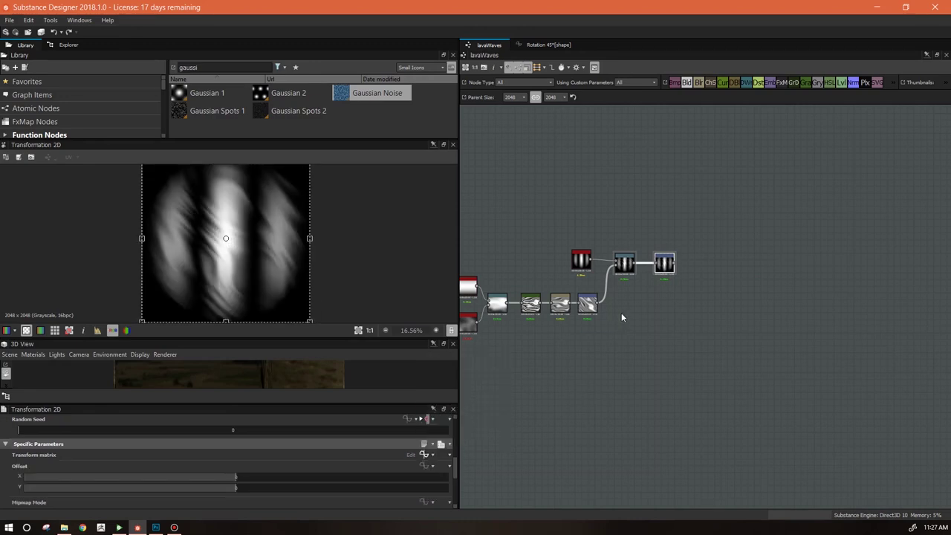
pyautogui.click(424, 455)
pyautogui.rightClick(601, 151)
pyautogui.moveTo(765, 181)
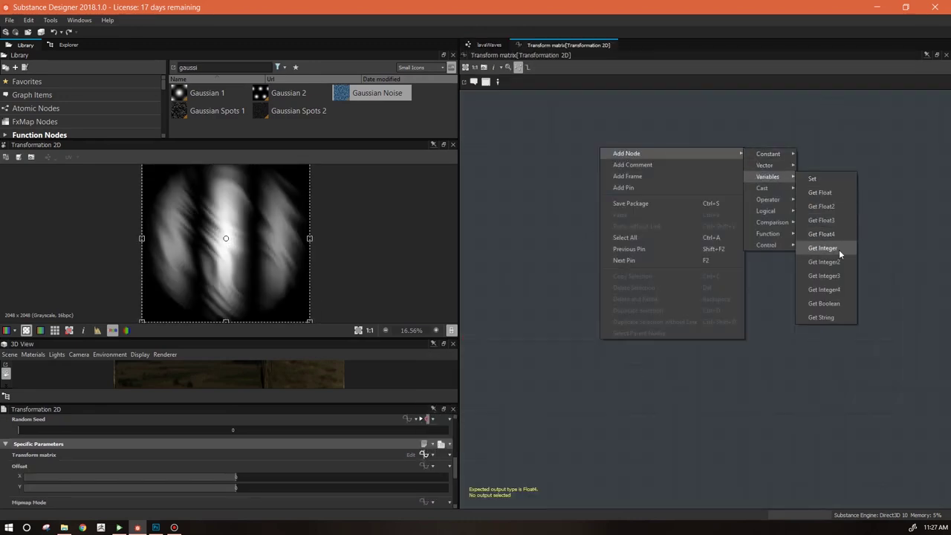
pyautogui.click(817, 249)
pyautogui.write('turn')
# Add an Integer constant with value 2 and place it below the turn node
pyautogui.rightClick(670, 254)
pyautogui.moveTo(702, 257)
pyautogui.moveTo(842, 257)
pyautogui.click(888, 315)
pyautogui.click(228, 430)
pyautogui.moveTo(679, 265); pyautogui.dragTo(612, 271)
pyautogui.write('2')
# Add a lower-than (<) comparison node and place it to the right of the turn node
pyautogui.rightClick(716, 184)
pyautogui.moveTo(901, 257)
pyautogui.click(818, 314)
pyautogui.moveTo(749, 188); pyautogui.dragTo(812, 189)
# Add a Float4 constant and place it below the Integer and comparison nodes
pyautogui.rightClick(714, 304)
pyautogui.moveTo(754, 311)
pyautogui.moveTo(884, 312)
pyautogui.click(832, 354)
pyautogui.moveTo(742, 305); pyautogui.dragTo(738, 355)
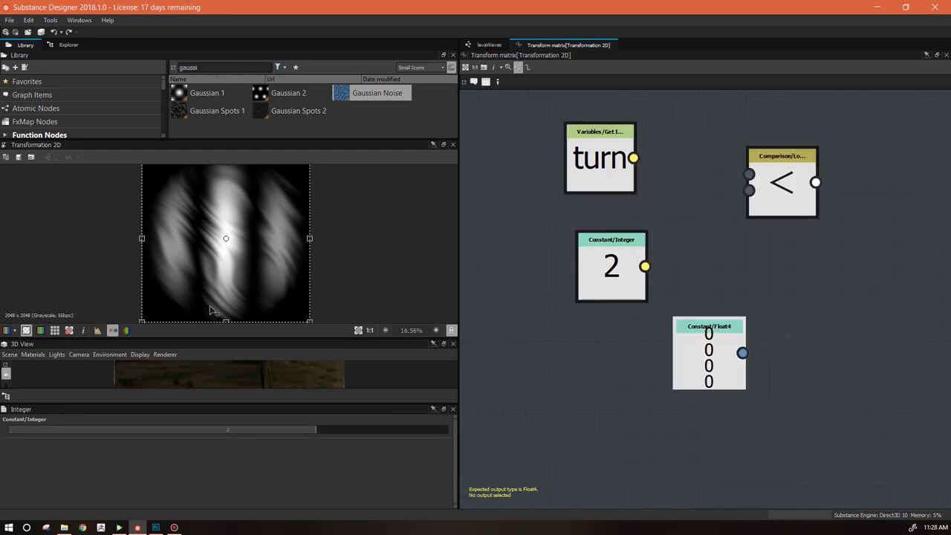
# Set the Float4 constant to 2, 0, 0, 2 and make it the function's output node
pyautogui.click(712, 337)
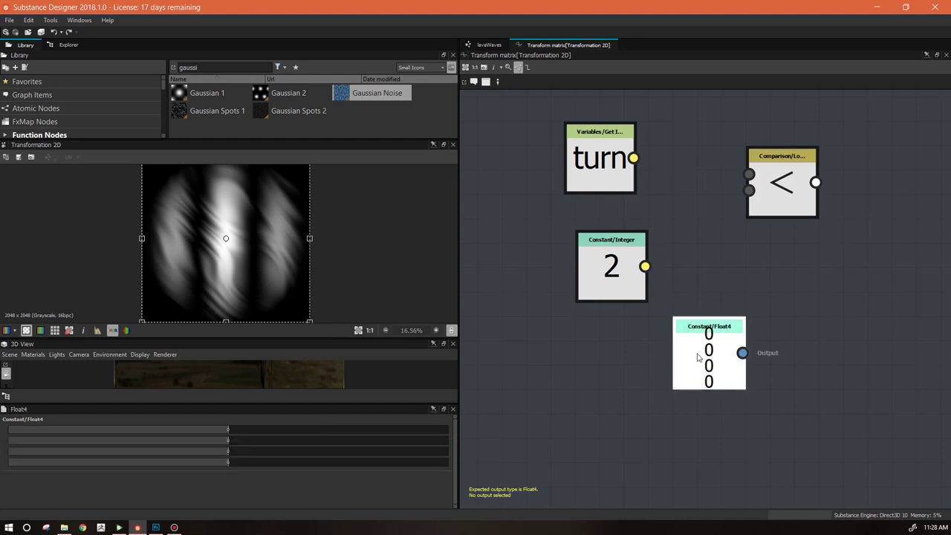
pyautogui.doubleClick(229, 428)
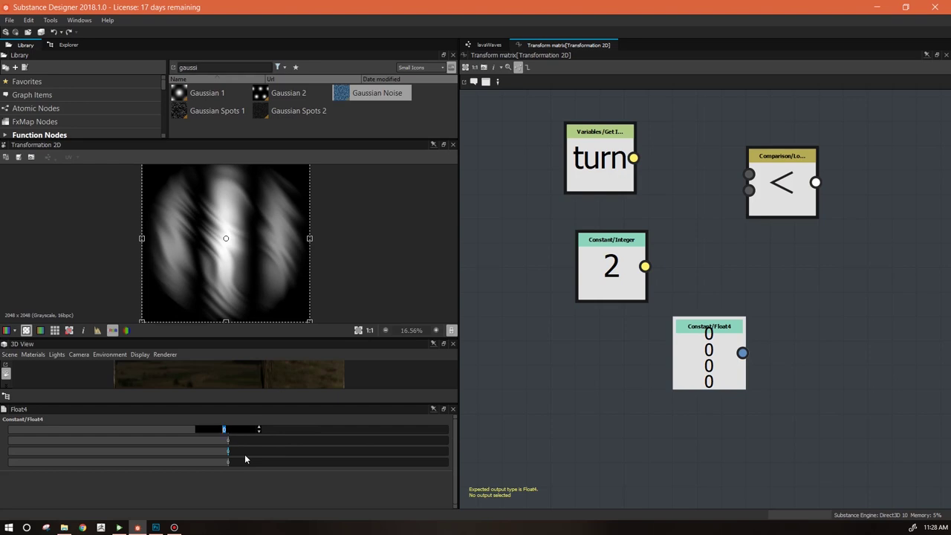
pyautogui.write('2')
pyautogui.press('Return')
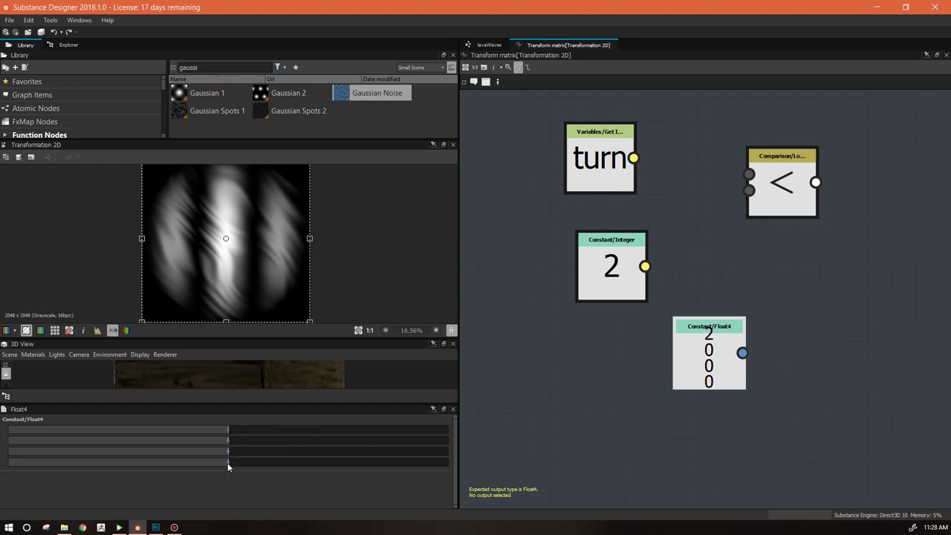
pyautogui.doubleClick(228, 462)
pyautogui.write('2')
pyautogui.press('Return')
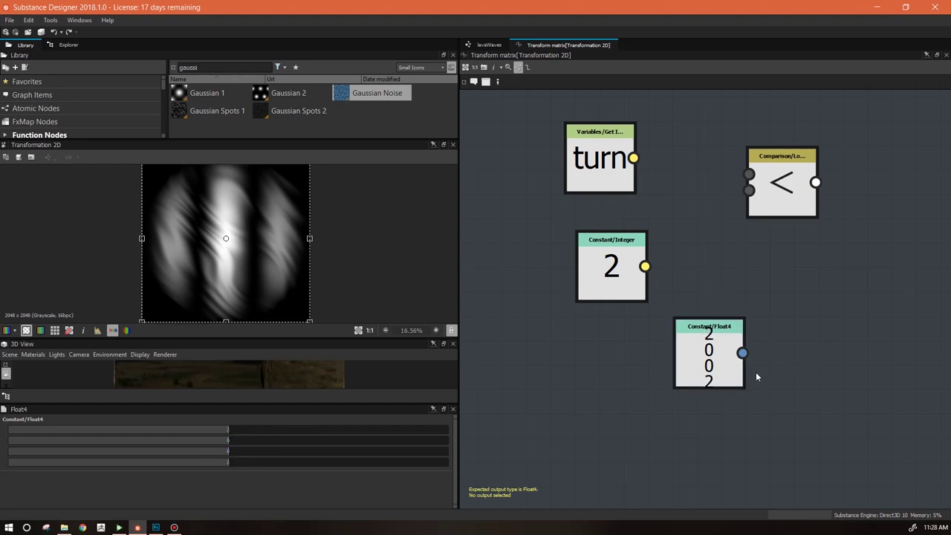
pyautogui.rightClick(712, 365)
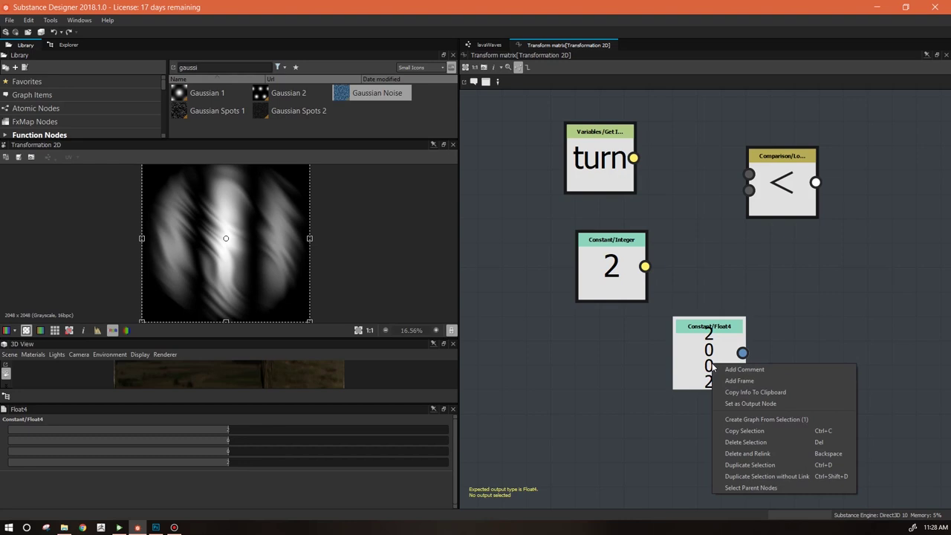
pyautogui.click(761, 401)
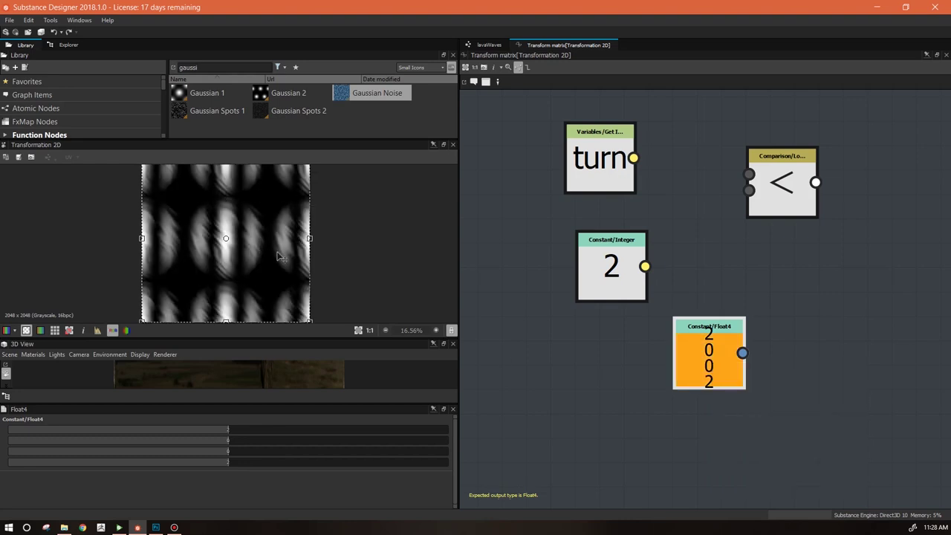
# Align the turn and Integer 2 nodes and connect both to the lower-than comparison, with turn as first input
pyautogui.moveTo(683, 405); pyautogui.dragTo(708, 424, button='middle')
pyautogui.moveTo(633, 178); pyautogui.dragTo(644, 142)
pyautogui.moveTo(637, 285); pyautogui.dragTo(637, 264)
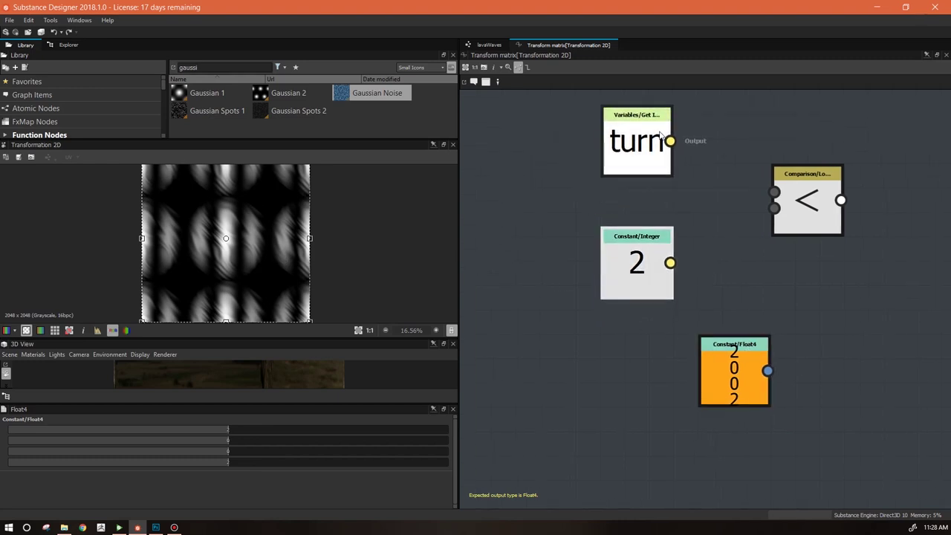
pyautogui.moveTo(669, 141); pyautogui.dragTo(673, 264)
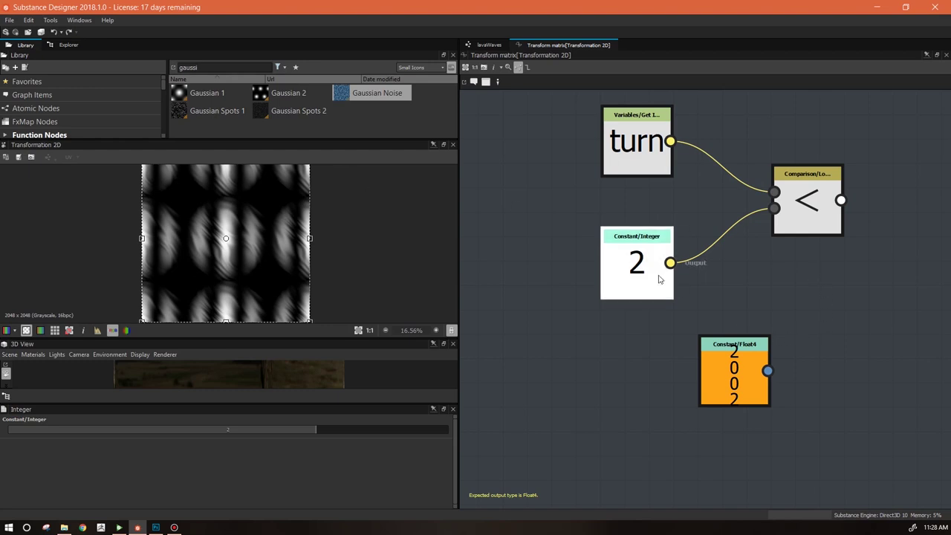
# Move the Float4 constant beneath the Integer node and add an If...Else node below the comparison
pyautogui.moveTo(749, 366); pyautogui.dragTo(665, 405)
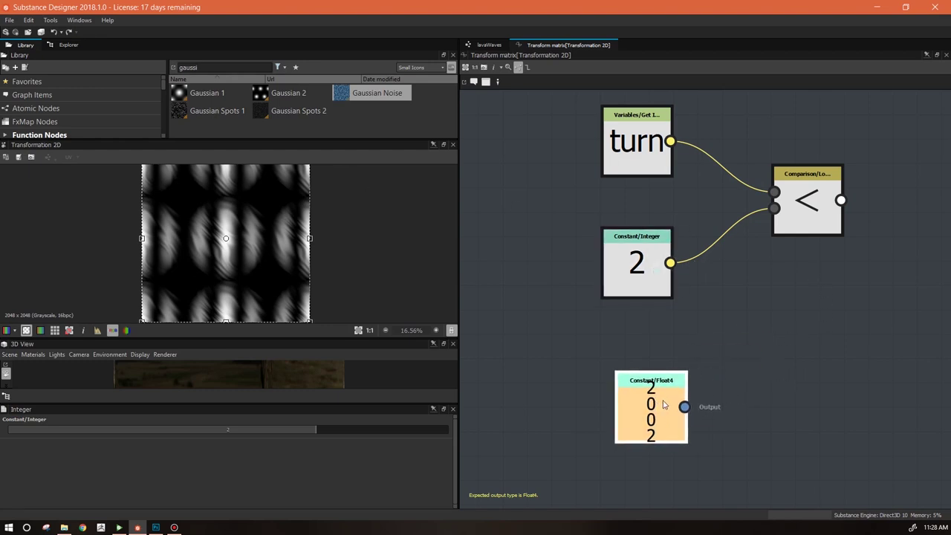
pyautogui.scroll(-2, 659, 382)
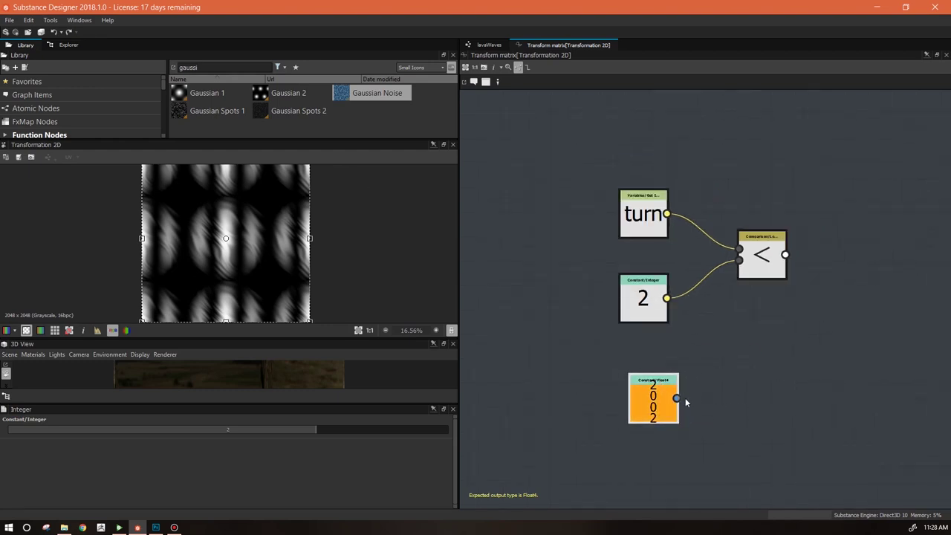
pyautogui.rightClick(809, 338)
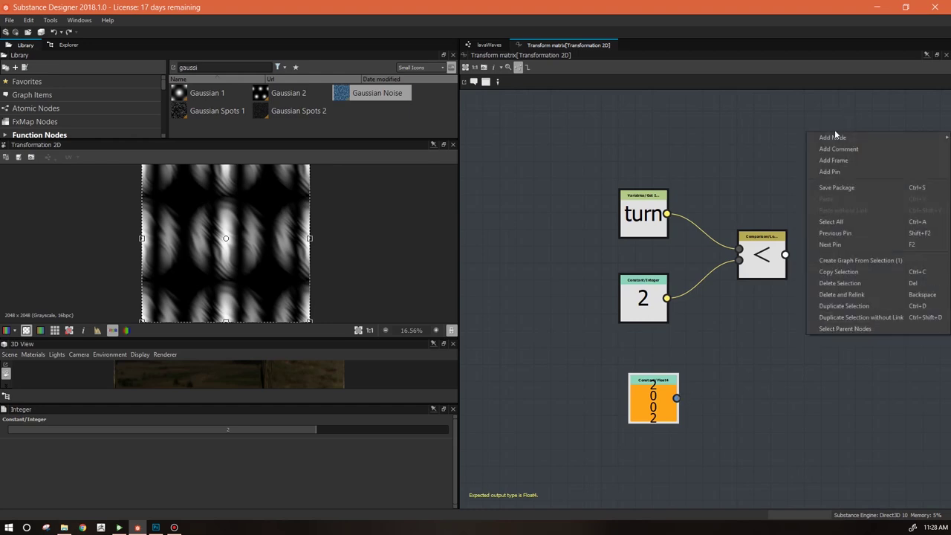
pyautogui.moveTo(850, 138)
pyautogui.click(660, 386)
pyautogui.moveTo(660, 398); pyautogui.dragTo(623, 391)
pyautogui.rightClick(734, 345)
pyautogui.moveTo(782, 150)
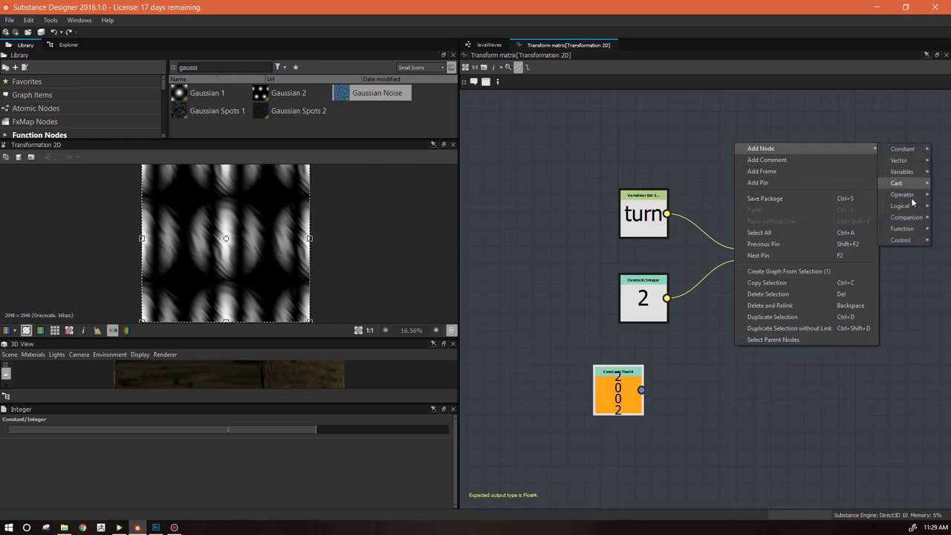
pyautogui.moveTo(903, 240)
pyautogui.click(850, 244)
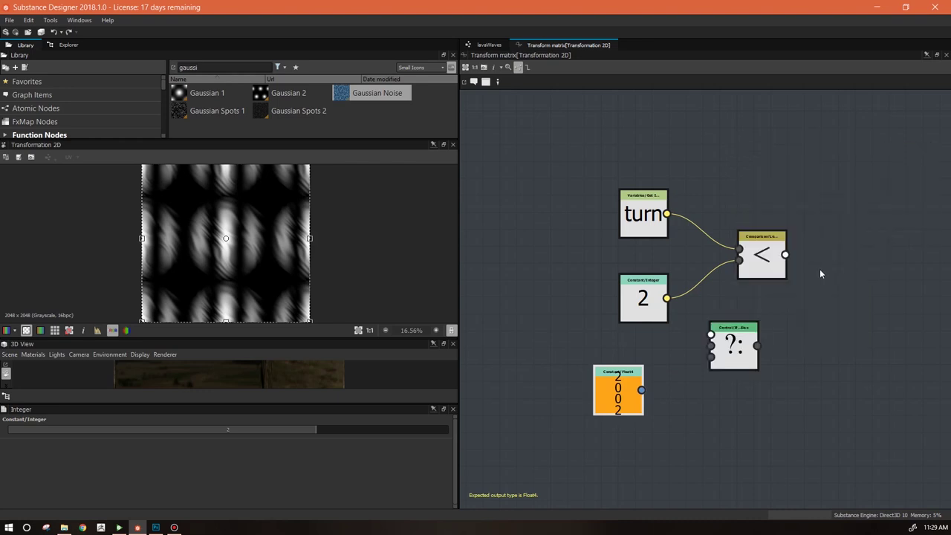
# Move the If...Else node beyond the comparison, connect the comparison to its Condition input, and connect the Float4 constant to its If input
pyautogui.moveTo(734, 343); pyautogui.dragTo(881, 320)
pyautogui.moveTo(784, 255); pyautogui.dragTo(858, 311)
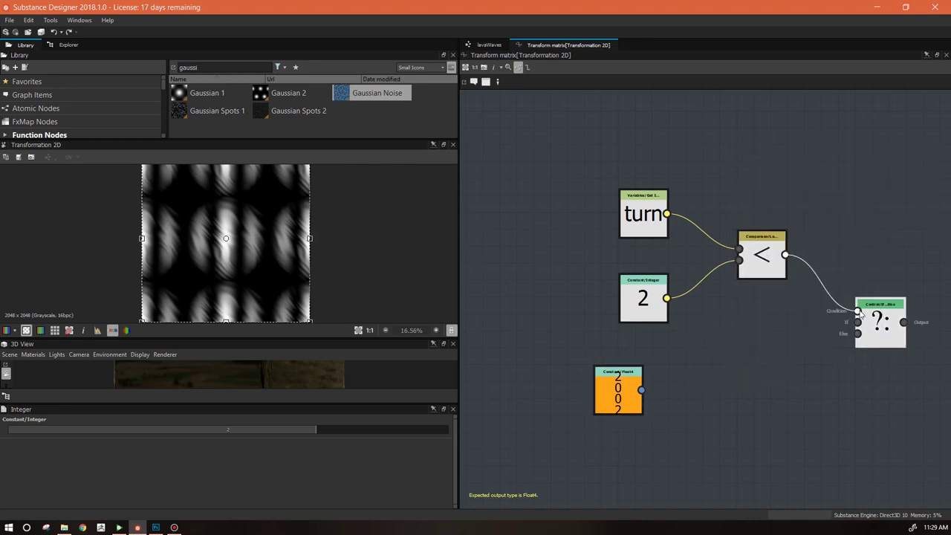
pyautogui.click(861, 316)
pyautogui.moveTo(641, 389); pyautogui.dragTo(693, 361)
pyautogui.click(690, 362)
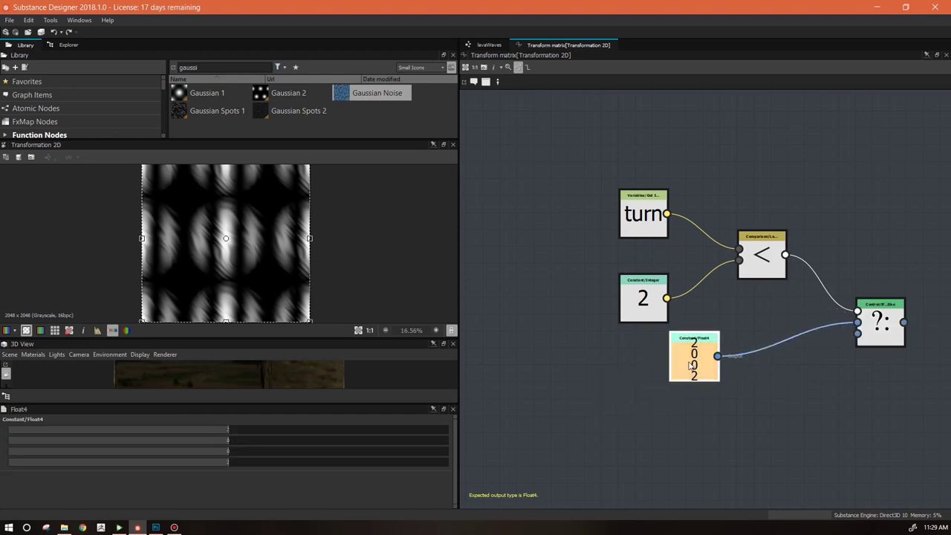
# Duplicate the Float4 constant, place the copy below the original, and set its values to 0, -2, 2, 0
pyautogui.hotkey('ctrl', 'd')
pyautogui.moveTo(724, 292); pyautogui.dragTo(723, 446)
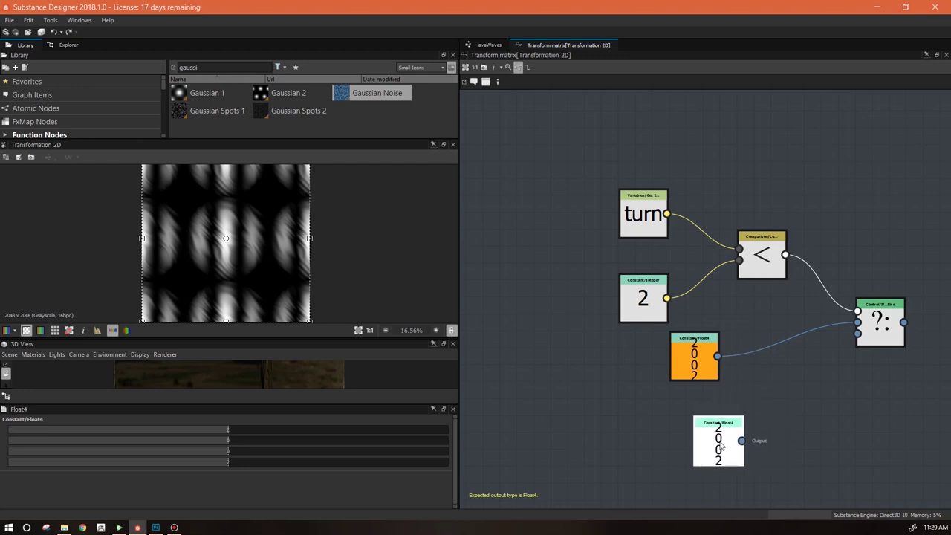
pyautogui.doubleClick(228, 430)
pyautogui.write('0')
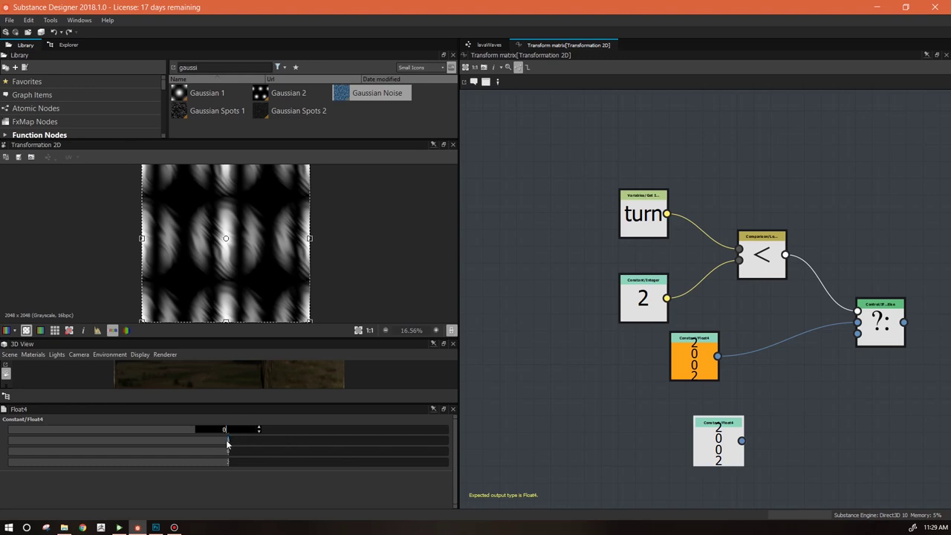
pyautogui.doubleClick(230, 441)
pyautogui.write('-2')
pyautogui.doubleClick(227, 452)
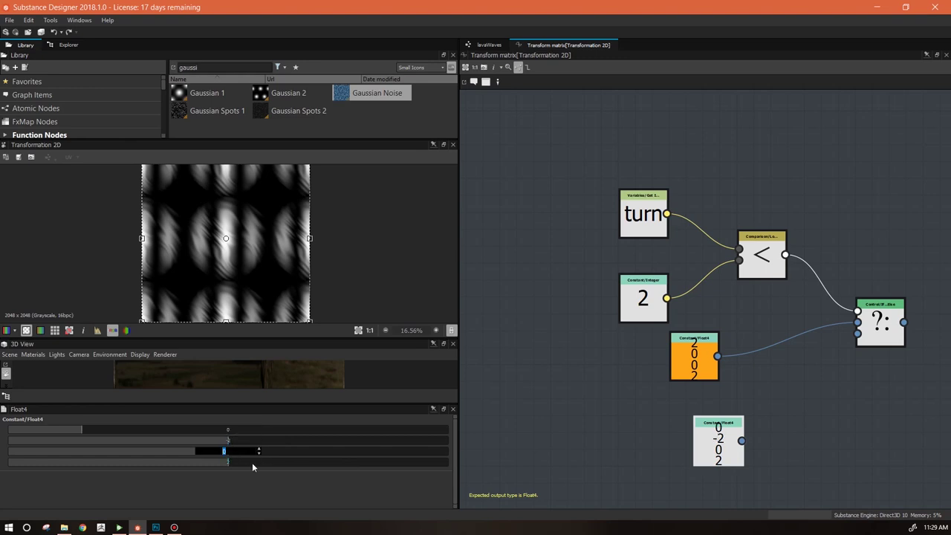
pyautogui.doubleClick(228, 463)
pyautogui.write('0')
pyautogui.click(565, 451)
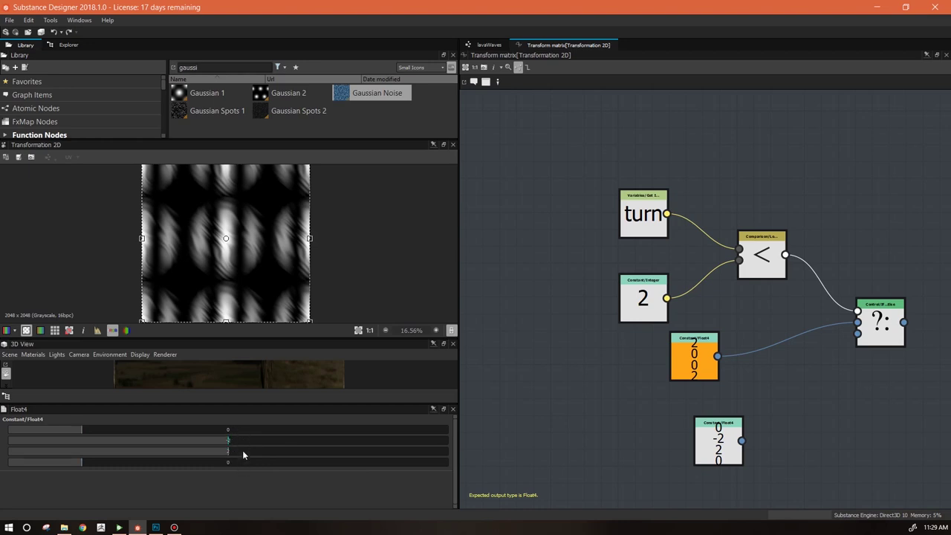
# Connect the second Float4 constant to the Else input, make If...Else the function's output node, and return to the lavaWaves graph
pyautogui.moveTo(742, 441); pyautogui.dragTo(857, 332)
pyautogui.rightClick(879, 338)
pyautogui.click(839, 374)
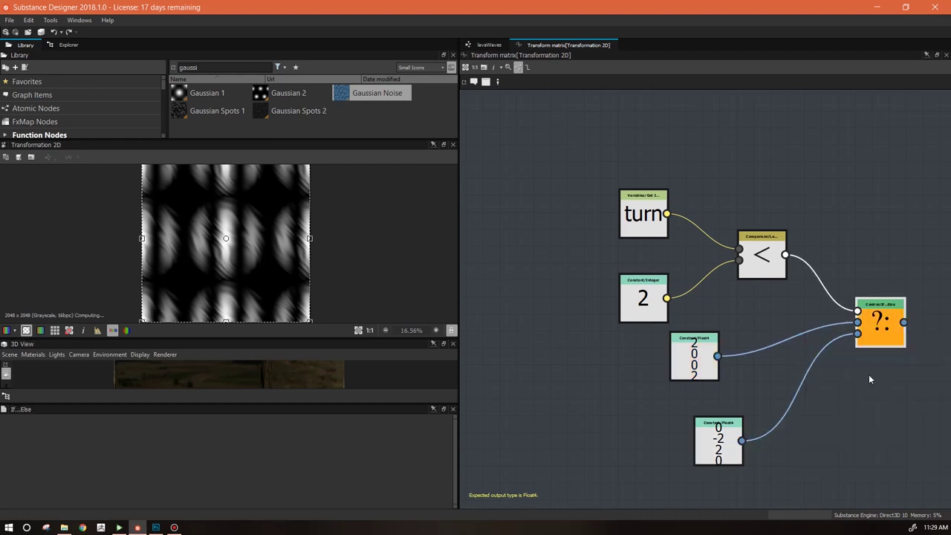
pyautogui.scroll(3, 208, 256)
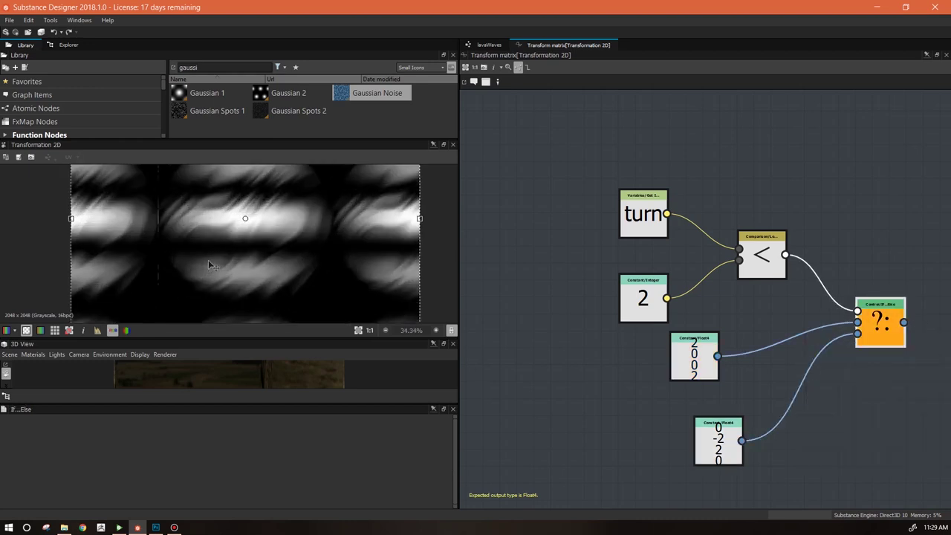
pyautogui.moveTo(208, 248); pyautogui.dragTo(250, 292, button='middle')
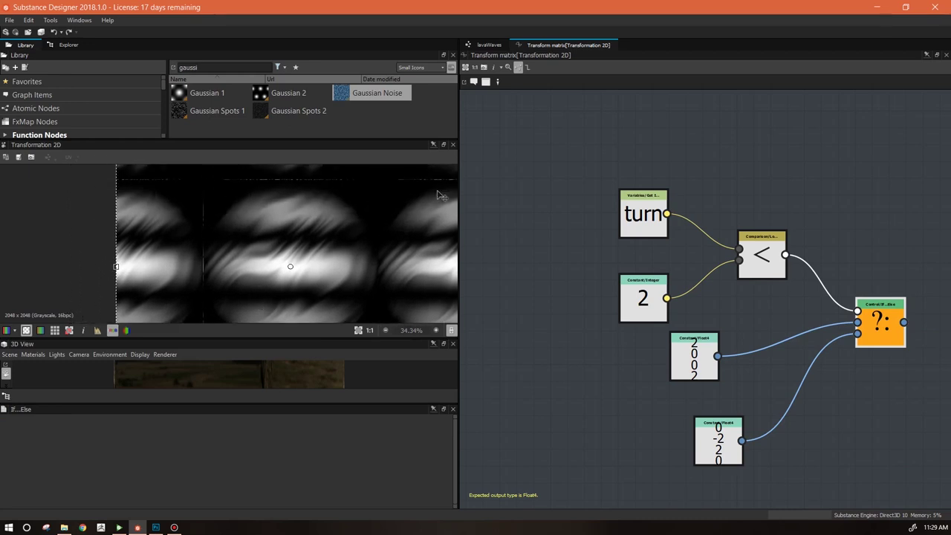
pyautogui.click(489, 44)
# Set the Warp node's Intensity to 0.55 and inspect the effect in the Transformation 2D preview
pyautogui.click(701, 250)
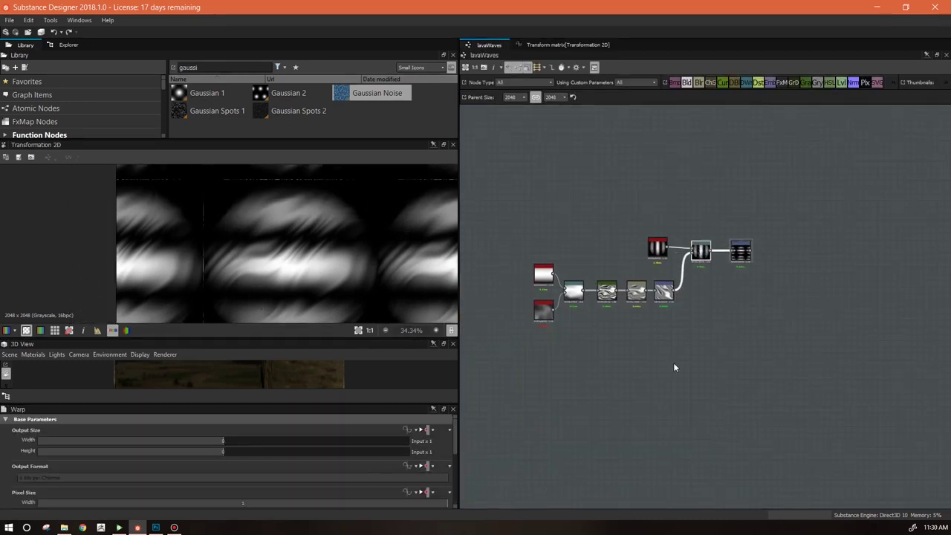
pyautogui.scroll(-5, 457, 469)
pyautogui.moveTo(328, 501); pyautogui.dragTo(217, 484)
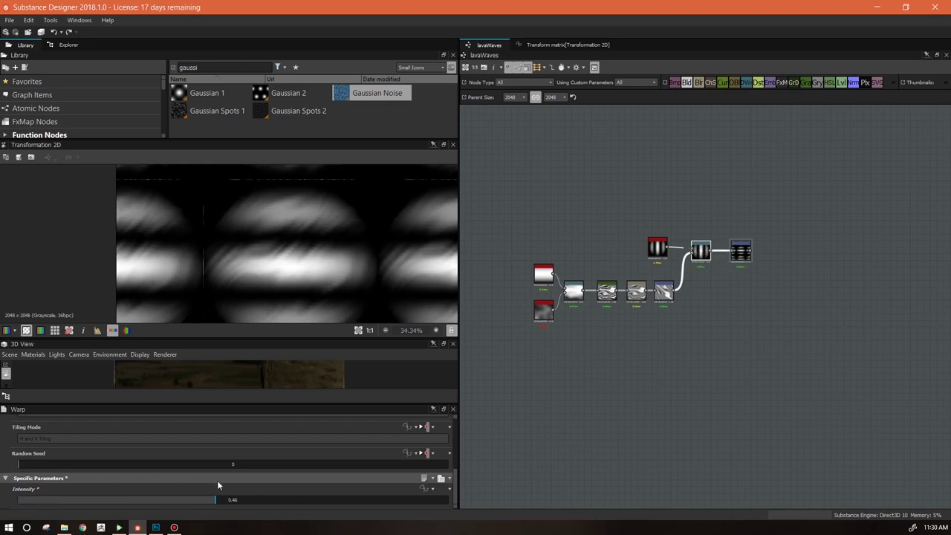
pyautogui.scroll(-3, 349, 271)
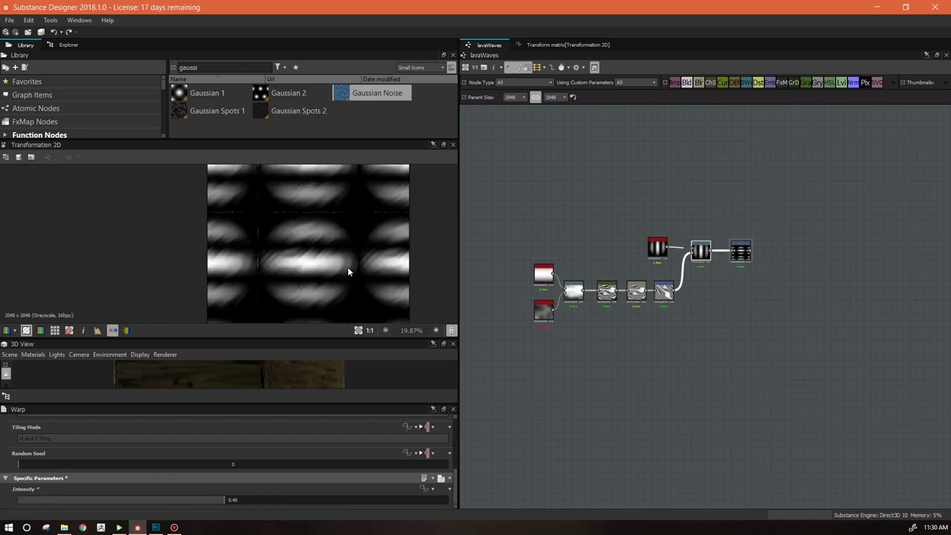
pyautogui.moveTo(228, 503); pyautogui.dragTo(255, 500)
pyautogui.scroll(6, 328, 216)
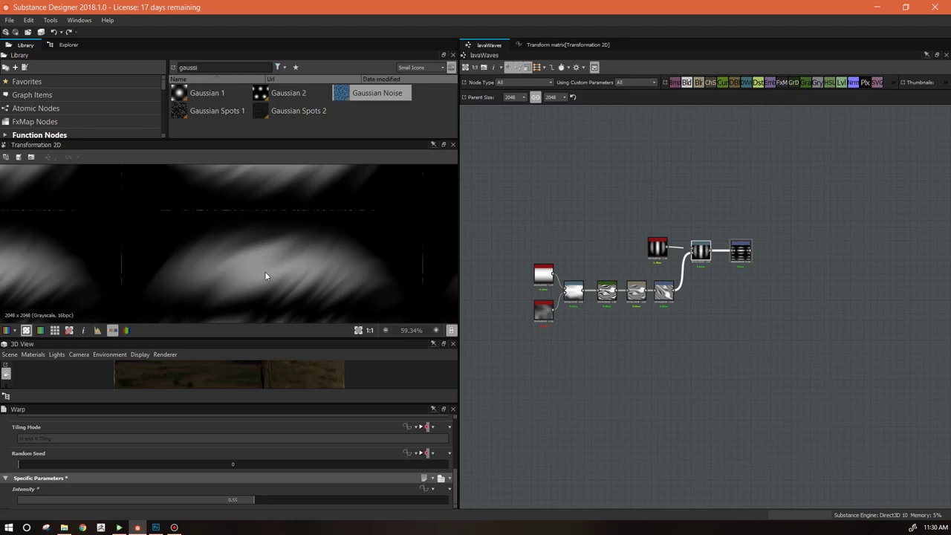
pyautogui.scroll(3, 260, 260)
pyautogui.scroll(-2, 274, 253)
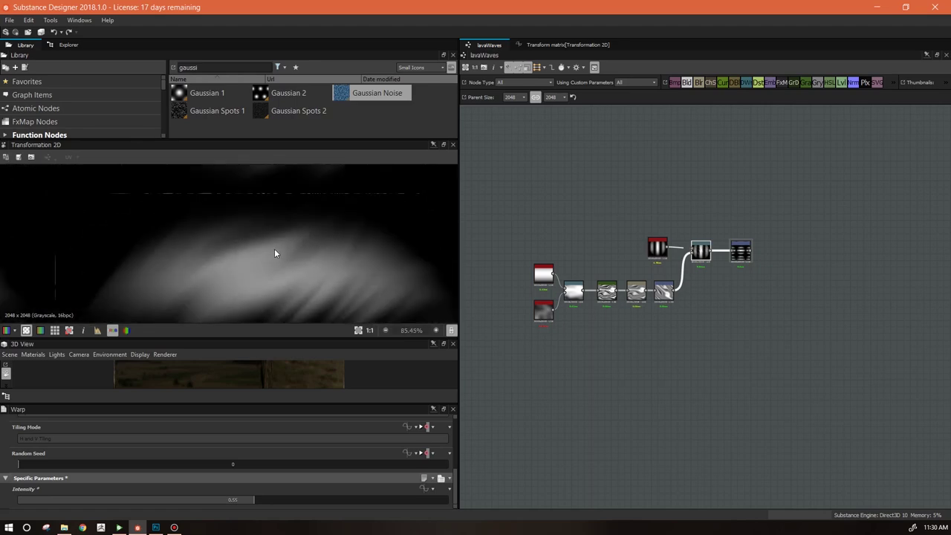
# Set the Shape node's Tiling Mode to Absolute with No Tiling
pyautogui.moveTo(789, 294); pyautogui.dragTo(705, 283, button='middle')
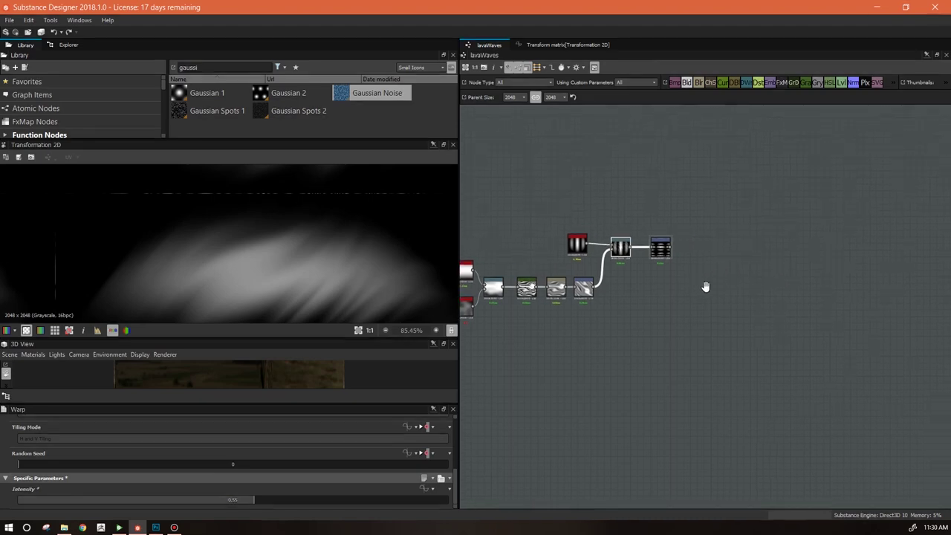
pyautogui.click(574, 255)
pyautogui.doubleClick(574, 255)
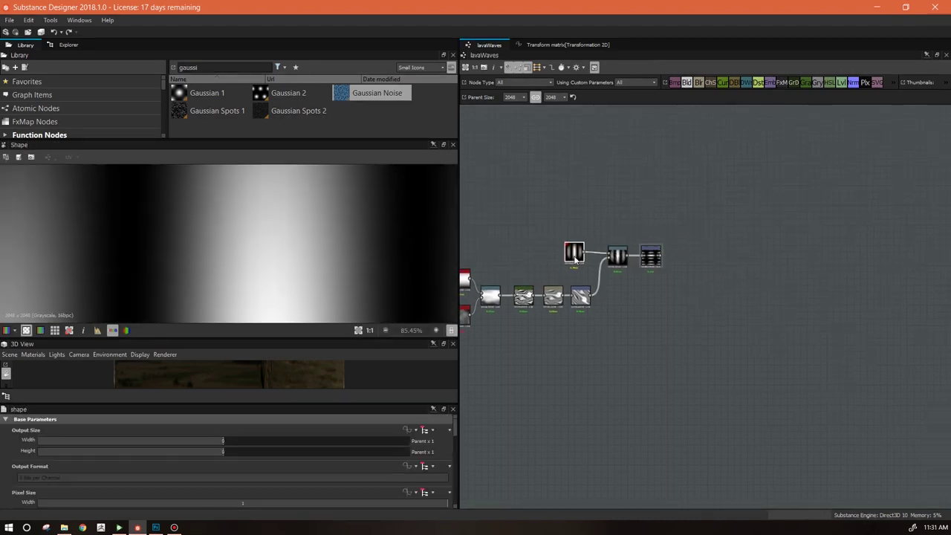
pyautogui.moveTo(455, 428); pyautogui.dragTo(455, 450)
pyautogui.click(424, 447)
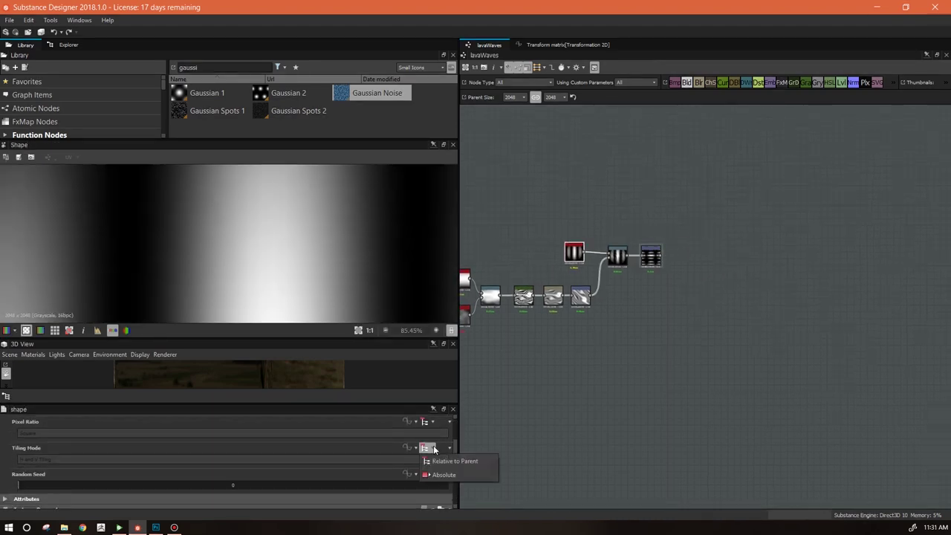
pyautogui.click(430, 471)
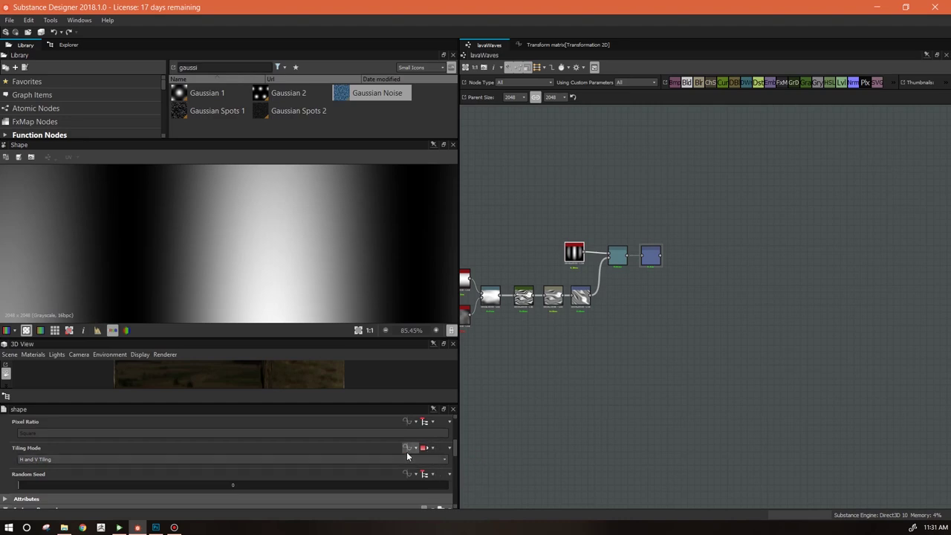
pyautogui.click(427, 459)
pyautogui.click(428, 468)
# Set the Transformation 2D node's Tiling Mode inheritance to Relative to Parent
pyautogui.doubleClick(650, 256)
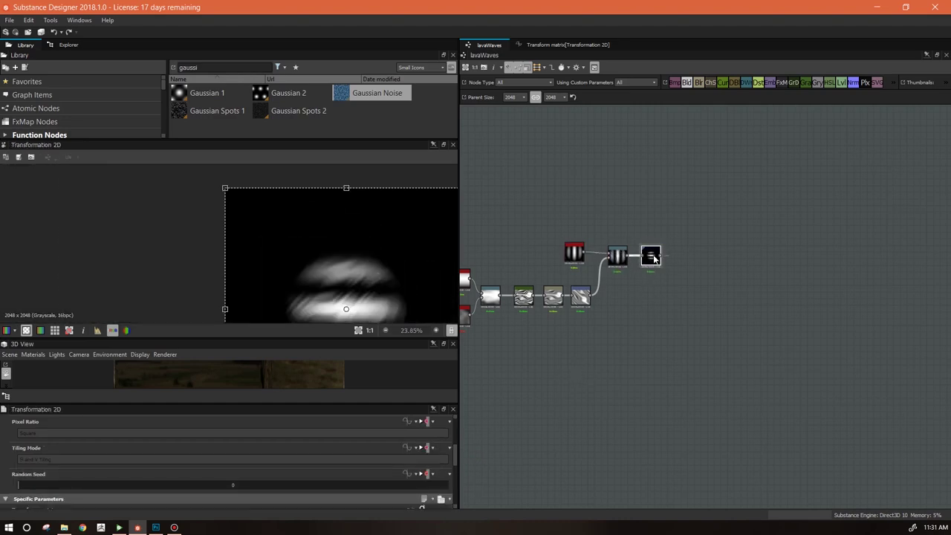
pyautogui.click(429, 448)
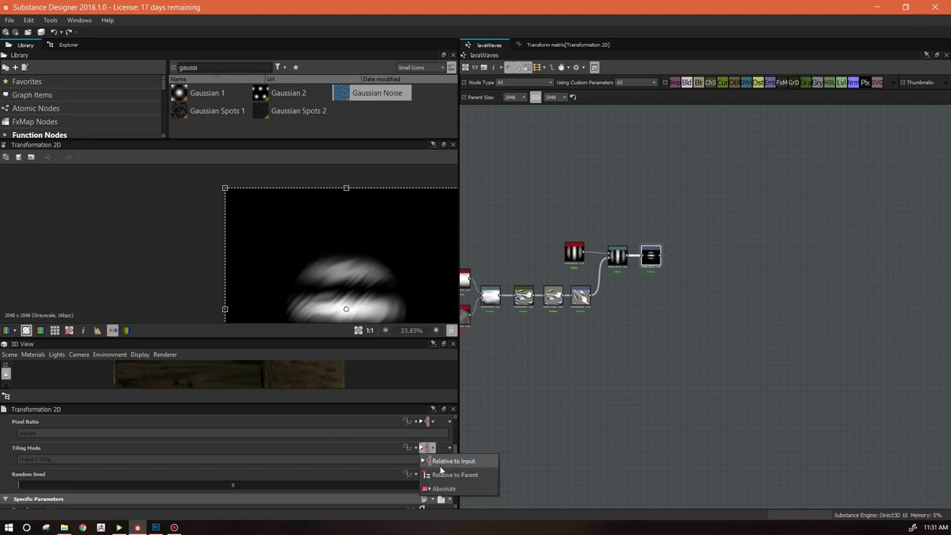
pyautogui.click(452, 475)
pyautogui.scroll(3, 438, 268)
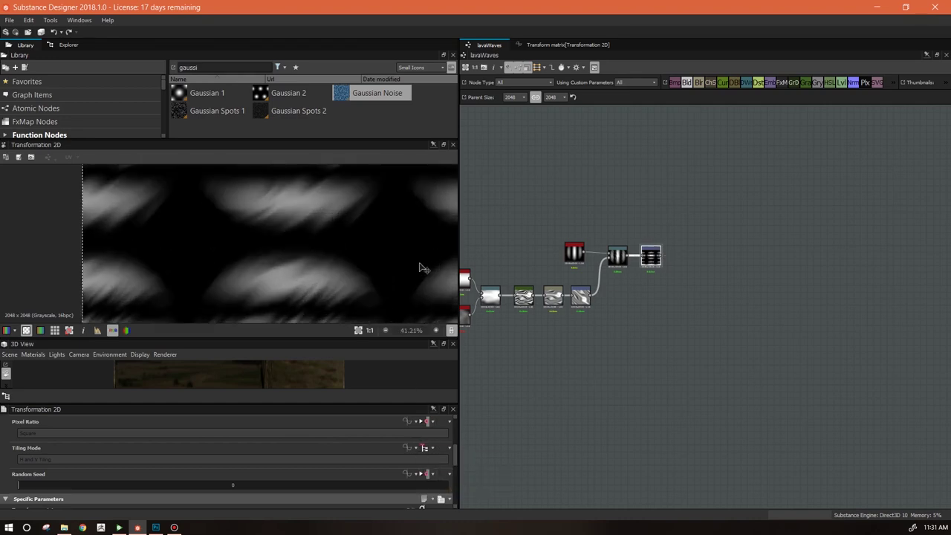
# Shift the Shape node slightly up in the graph and set the Warp node's Intensity to 0.81
pyautogui.moveTo(579, 258); pyautogui.dragTo(576, 249)
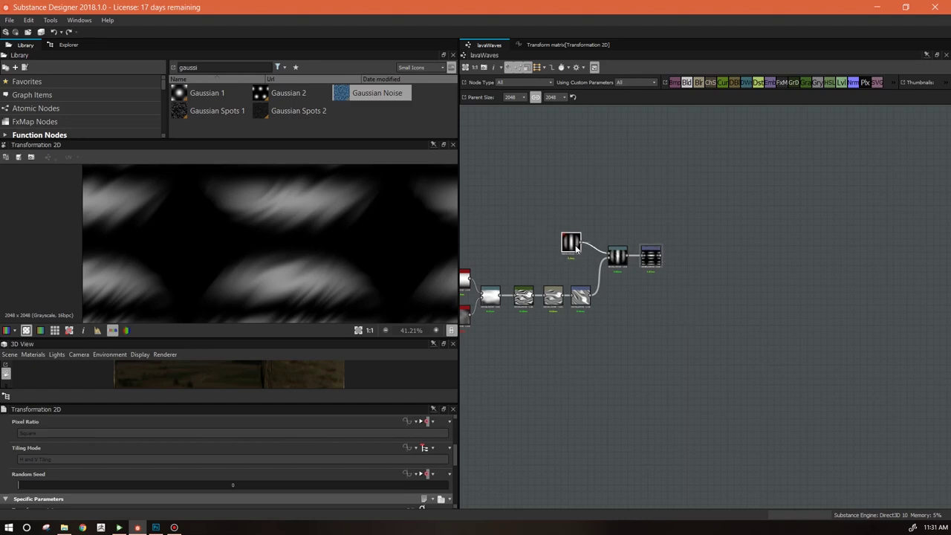
pyautogui.doubleClick(578, 248)
pyautogui.scroll(-3, 270, 223)
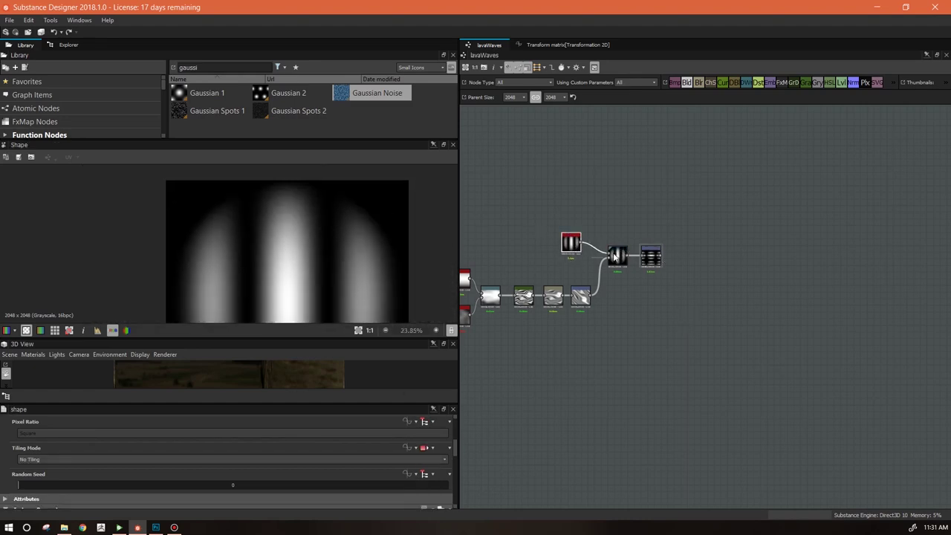
pyautogui.doubleClick(617, 255)
pyautogui.moveTo(284, 229); pyautogui.dragTo(292, 214, button='middle')
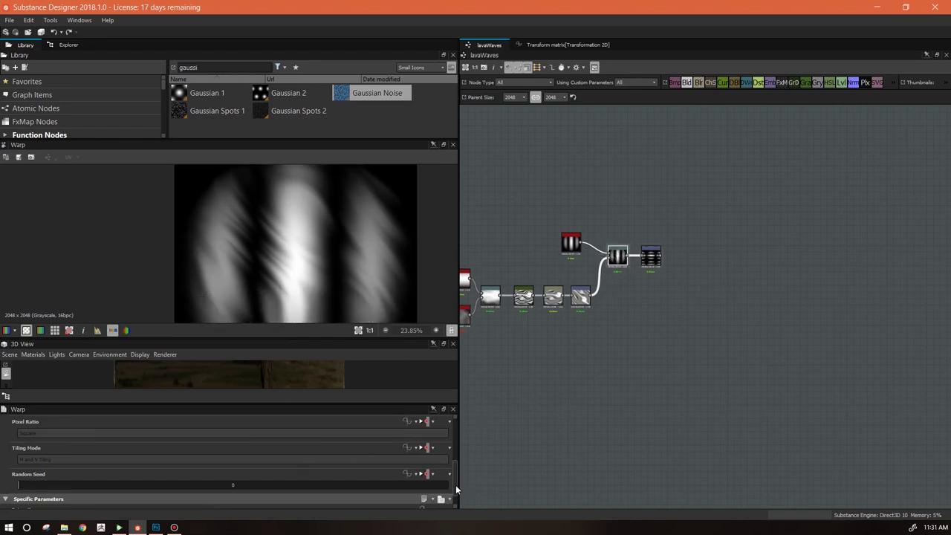
pyautogui.moveTo(455, 488); pyautogui.dragTo(454, 506)
pyautogui.moveTo(250, 500); pyautogui.dragTo(365, 506)
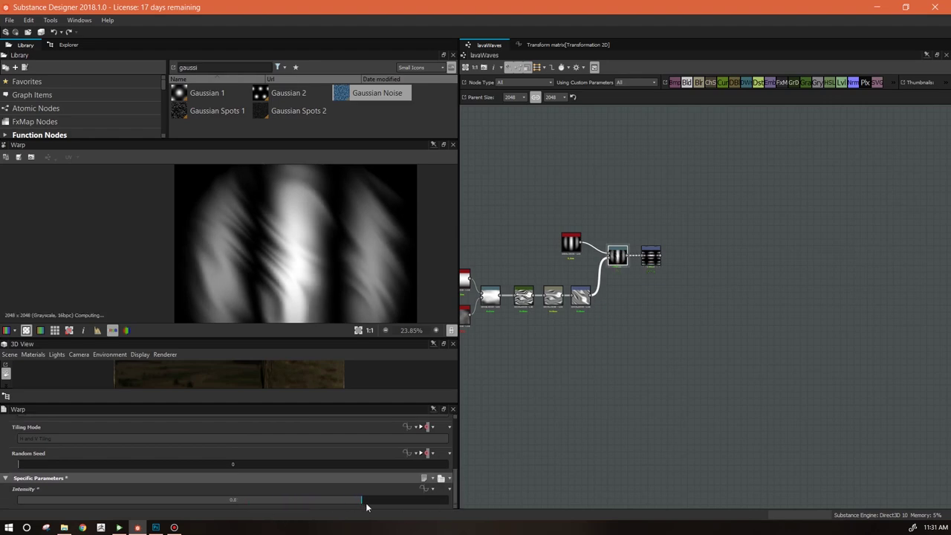
# Preview the Transformation 2D output with tiled display and examine the gaps and seams between the repeated waves
pyautogui.doubleClick(651, 257)
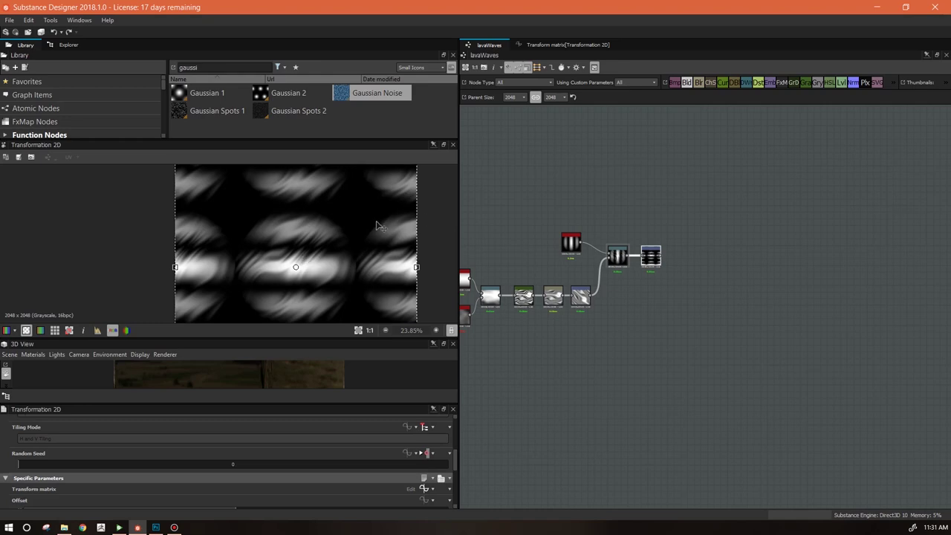
pyautogui.scroll(3, 335, 234)
pyautogui.moveTo(329, 248); pyautogui.dragTo(349, 294, button='middle')
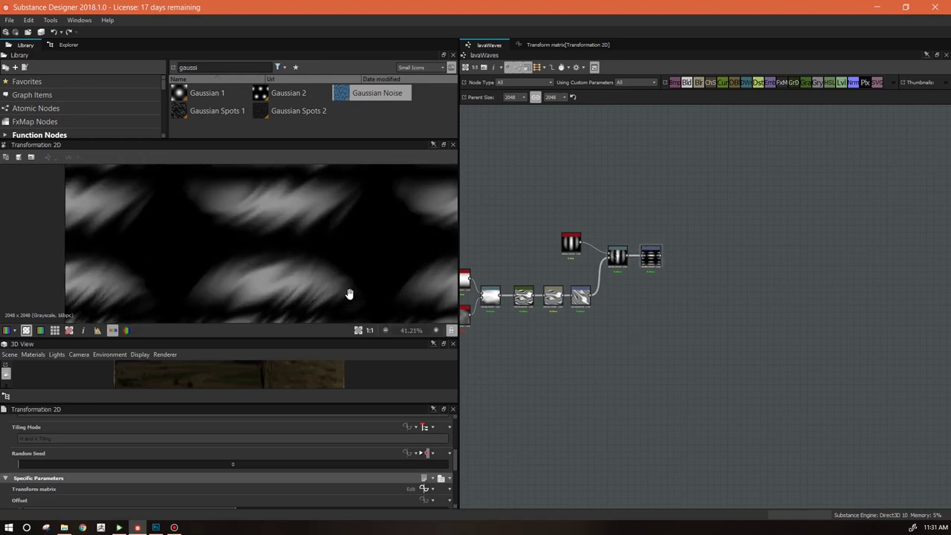
pyautogui.scroll(2, 369, 258)
pyautogui.moveTo(374, 261); pyautogui.dragTo(322, 242, button='middle')
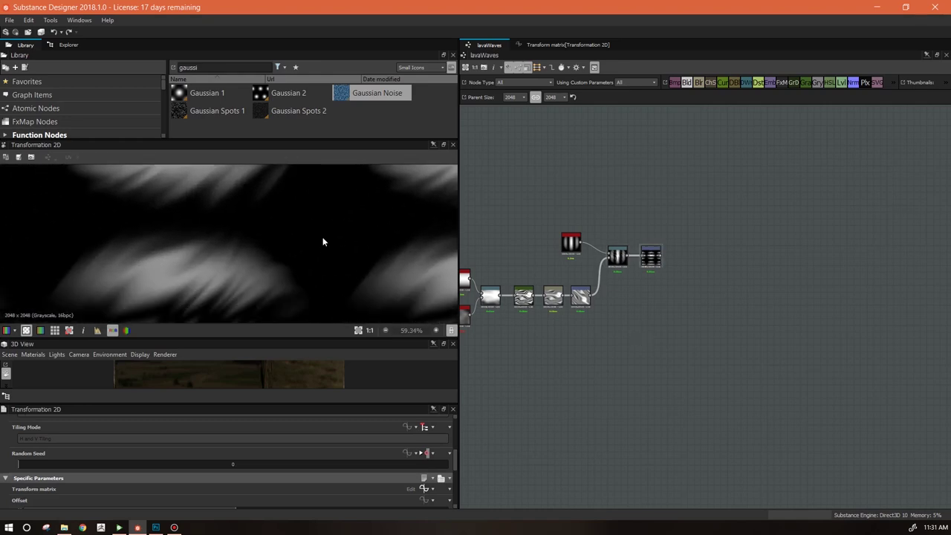
pyautogui.scroll(-3, 322, 237)
pyautogui.scroll(2, 382, 243)
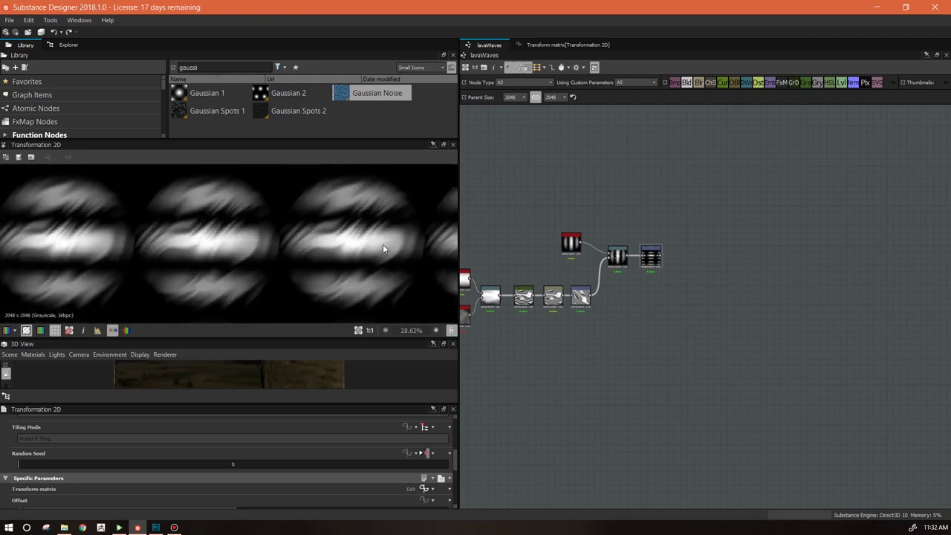
pyautogui.scroll(2, 383, 243)
# Set the Warp node's Intensity to 0.61 while viewing the tiled Transformation 2D output
pyautogui.click(617, 255)
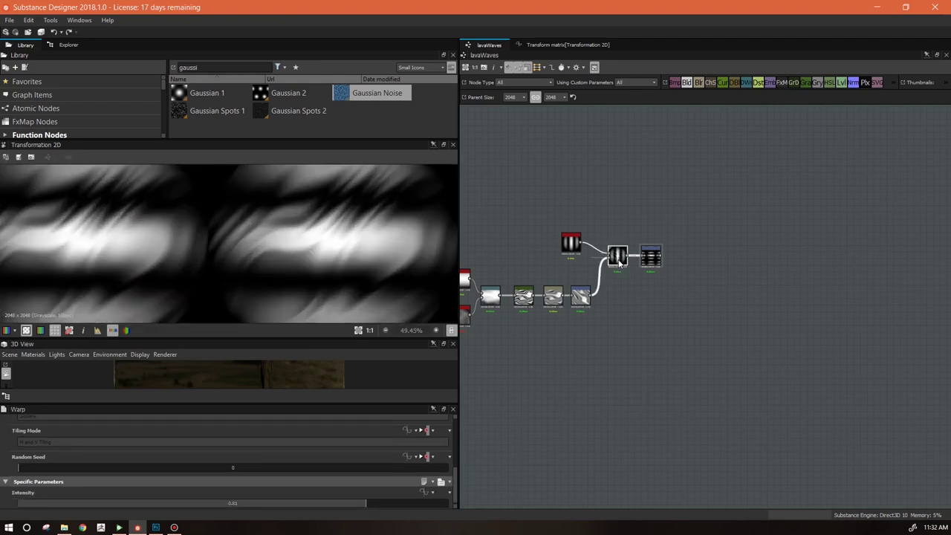
pyautogui.moveTo(352, 506); pyautogui.dragTo(279, 496)
pyautogui.scroll(-5, 329, 268)
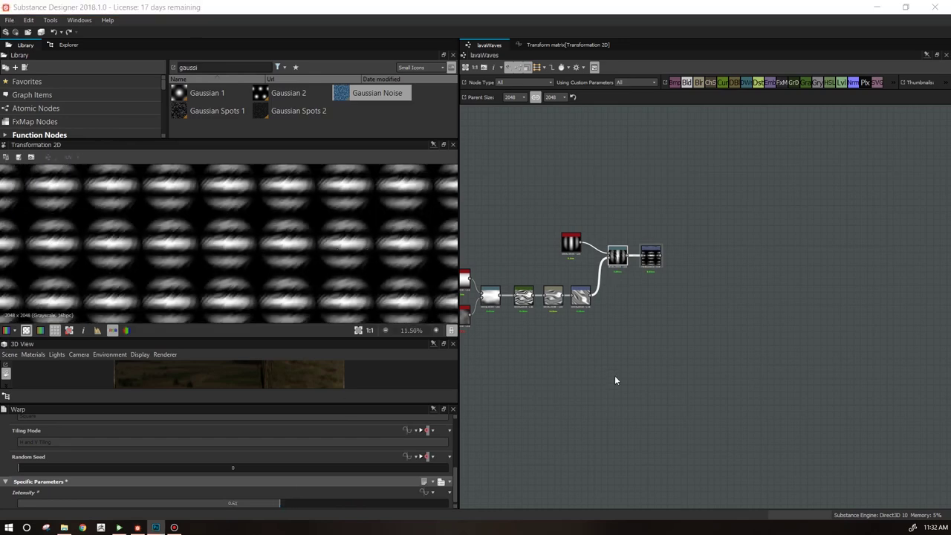
pyautogui.click(684, 399)
pyautogui.moveTo(706, 424); pyautogui.dragTo(675, 434, button='middle')
pyautogui.hotkey('alt', 'Tab')
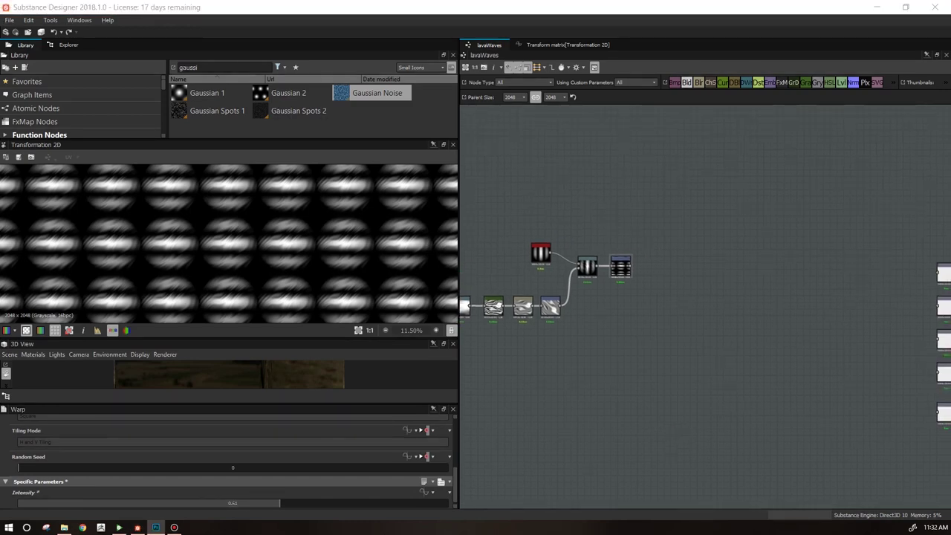
pyautogui.click(623, 384)
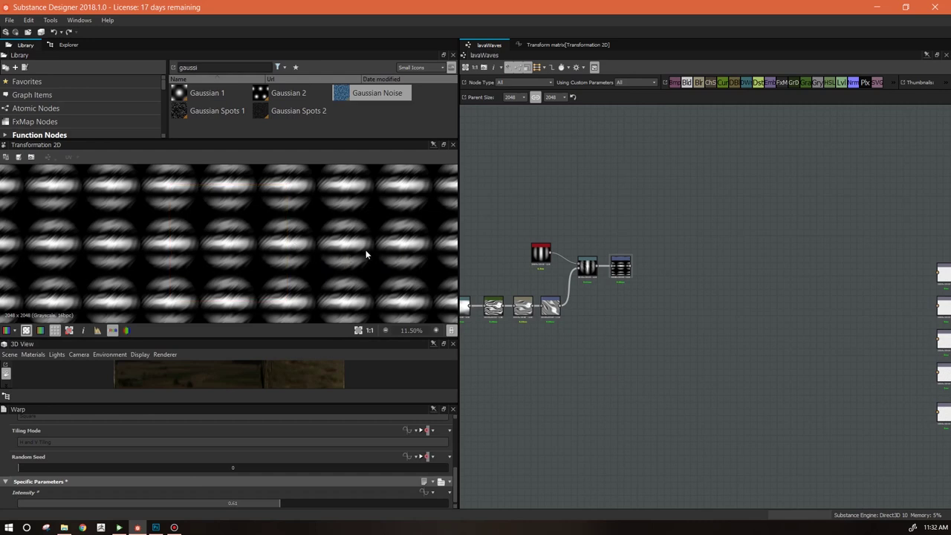
# Expand the lavaWaves graph's turn input parameter and make 0 its default value
pyautogui.click(621, 267)
pyautogui.click(564, 474)
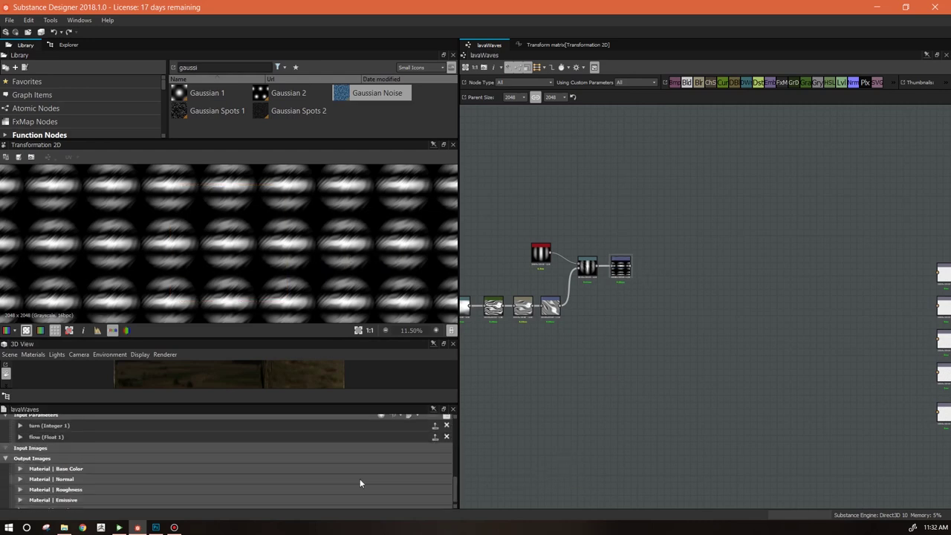
pyautogui.click(20, 425)
pyautogui.scroll(-2, 448, 470)
pyautogui.click(416, 441)
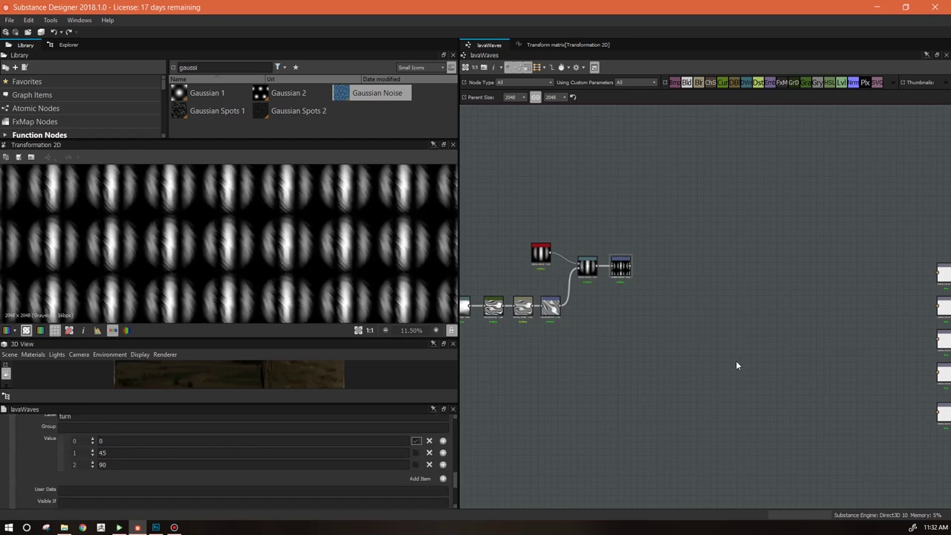
# Add a Blend node and a new Transformation 2D node beside the existing Transformation 2D node in the graph
pyautogui.moveTo(737, 293); pyautogui.dragTo(763, 335, button='middle')
pyautogui.moveTo(687, 82); pyautogui.dragTo(723, 375)
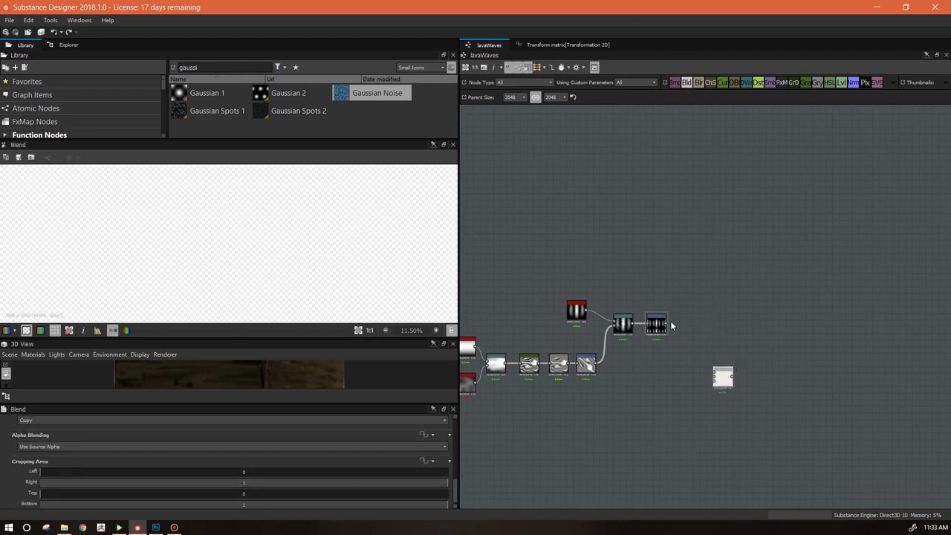
pyautogui.rightClick(741, 254)
pyautogui.moveTo(773, 258)
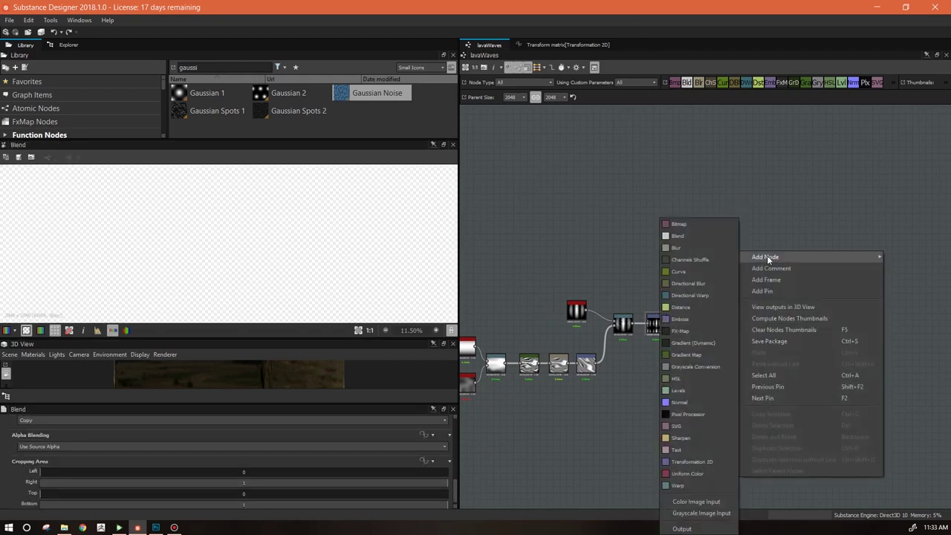
pyautogui.click(698, 464)
pyautogui.moveTo(737, 252); pyautogui.dragTo(724, 323)
pyautogui.scroll(4, 705, 337)
pyautogui.moveTo(749, 385); pyautogui.dragTo(716, 299)
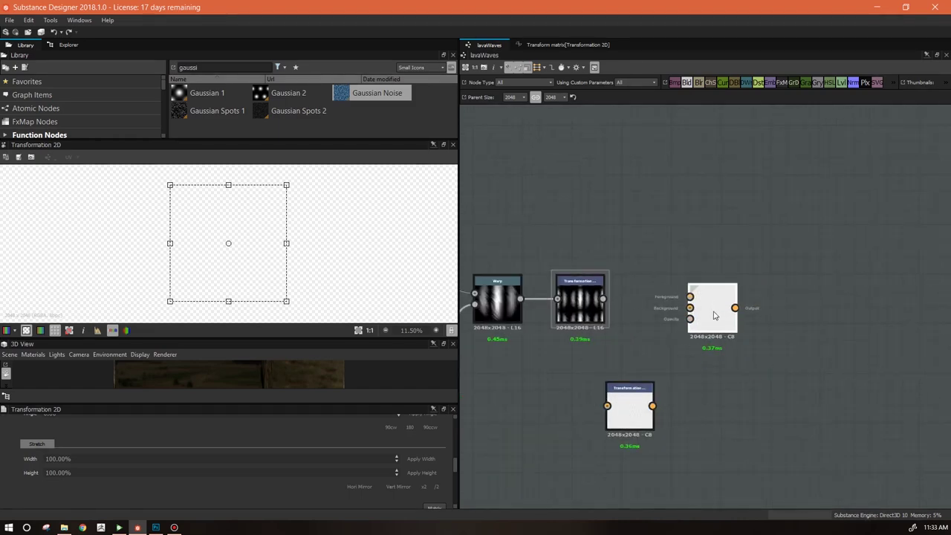
# Feed the original Transformation 2D into the Blend's background and through the new Transformation 2D into its foreground, and view the Blend
pyautogui.moveTo(602, 298); pyautogui.dragTo(691, 299)
pyautogui.moveTo(626, 396); pyautogui.dragTo(675, 157)
pyautogui.moveTo(602, 299); pyautogui.dragTo(689, 288)
pyautogui.doubleClick(712, 304)
# Set the Blend's mode to Max (Lighten) and offset the new Transformation 2D so its waves fill the gaps
pyautogui.click(408, 422)
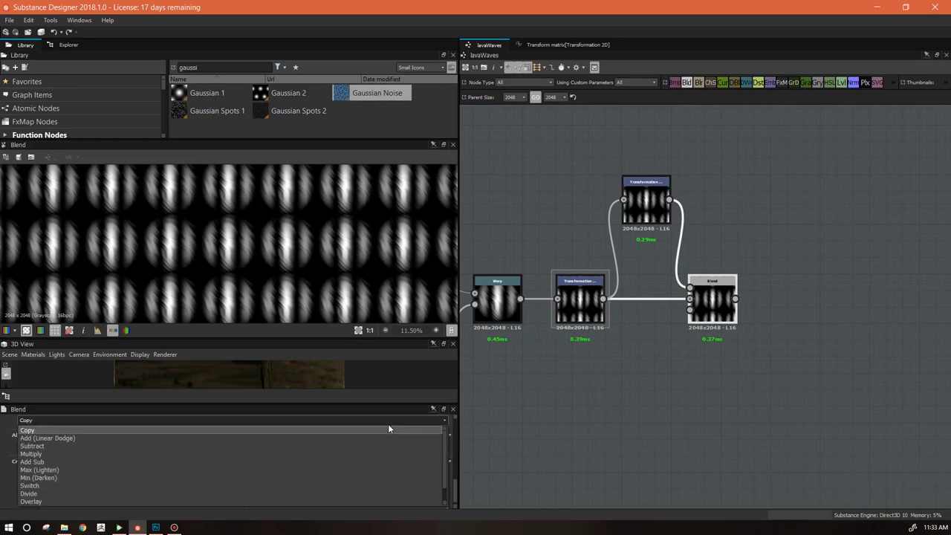
pyautogui.click(337, 465)
pyautogui.click(646, 202)
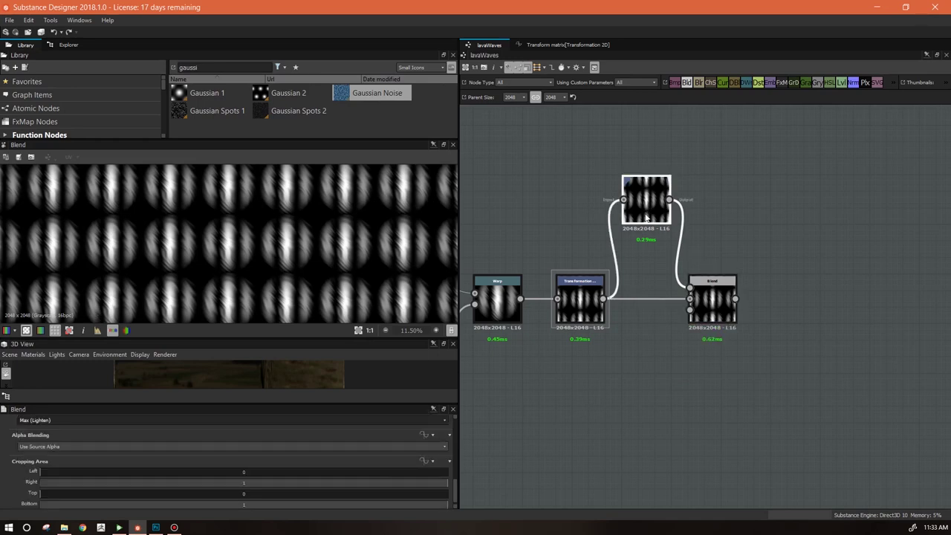
pyautogui.moveTo(275, 256); pyautogui.dragTo(280, 231)
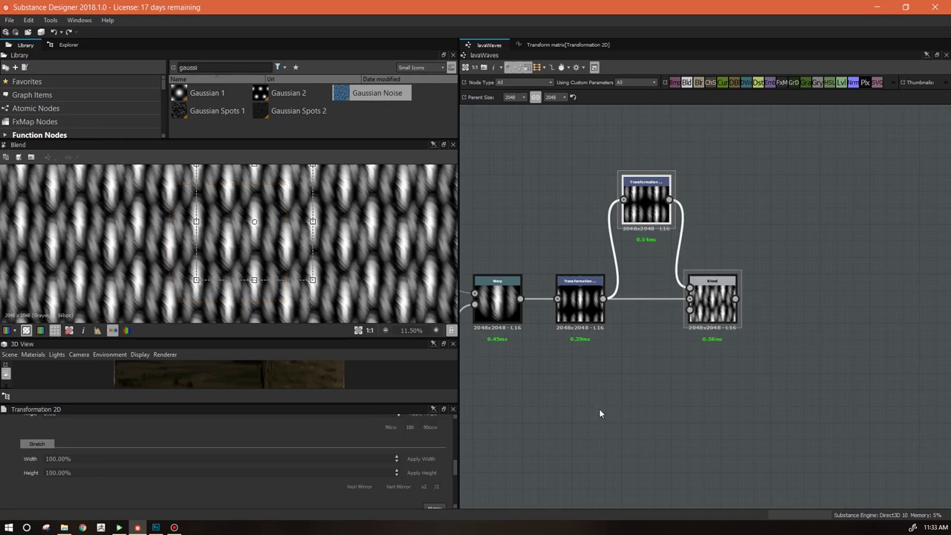
# Expand the graph's turn input parameter and make 45 its default value
pyautogui.click(517, 455)
pyautogui.click(537, 480)
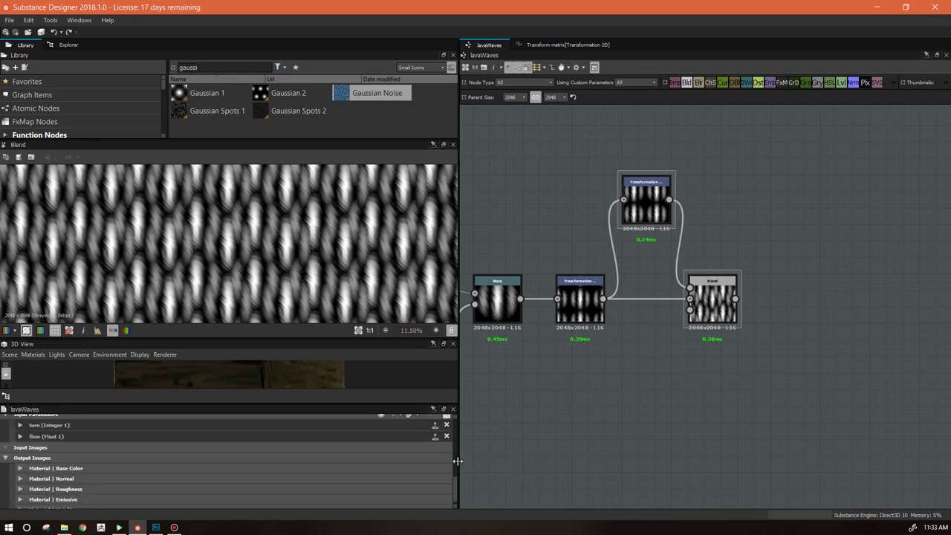
pyautogui.click(20, 425)
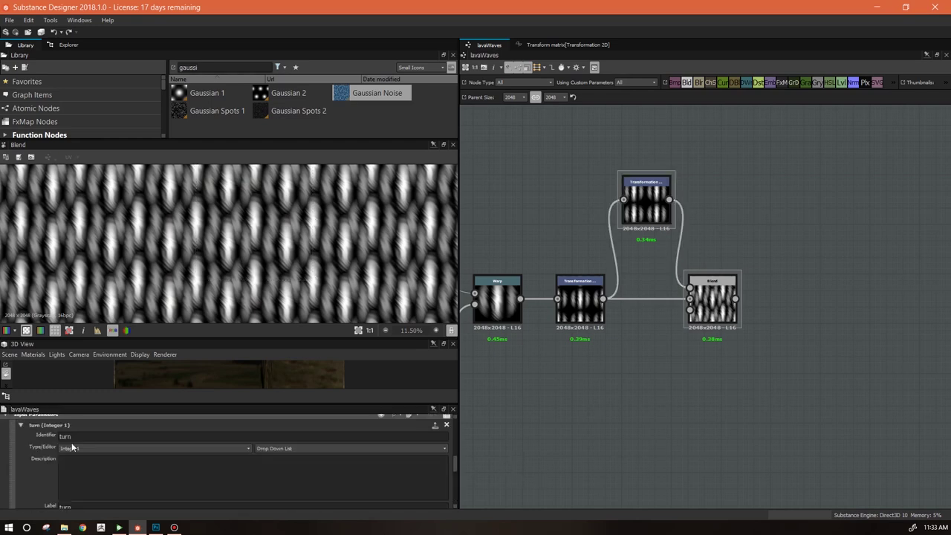
pyautogui.scroll(-3, 446, 468)
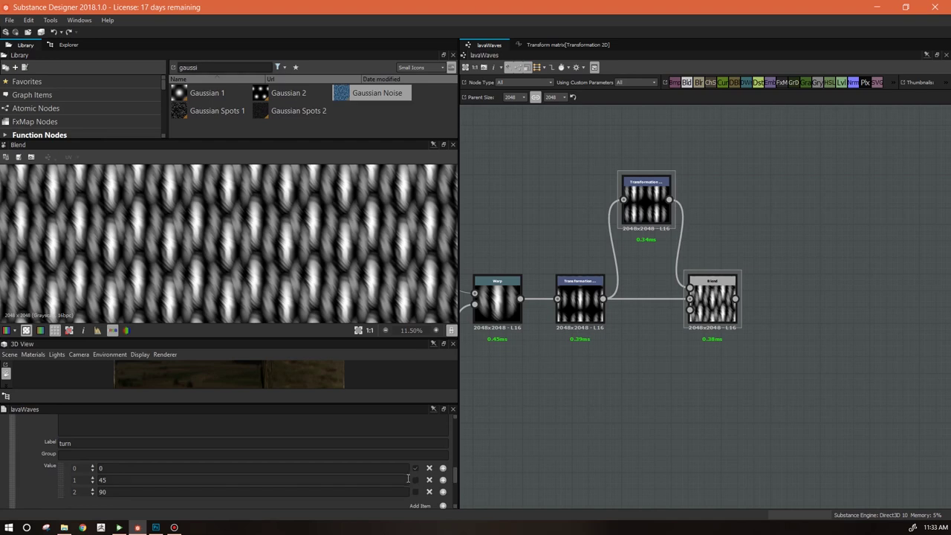
pyautogui.click(416, 480)
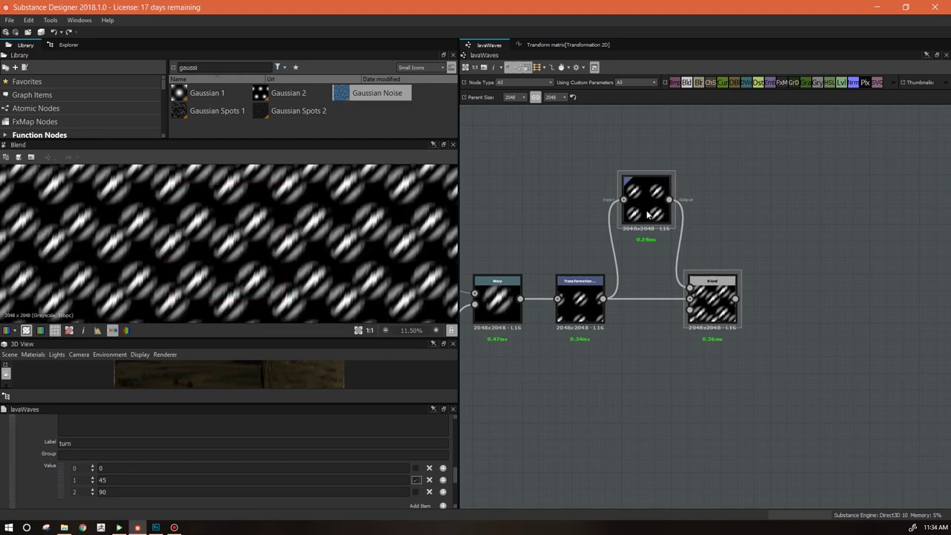
# Duplicate the Transformation 2D and Blend pair, chain it after the first Blend, and offset the duplicated transform to overlap more waves
pyautogui.click(713, 310)
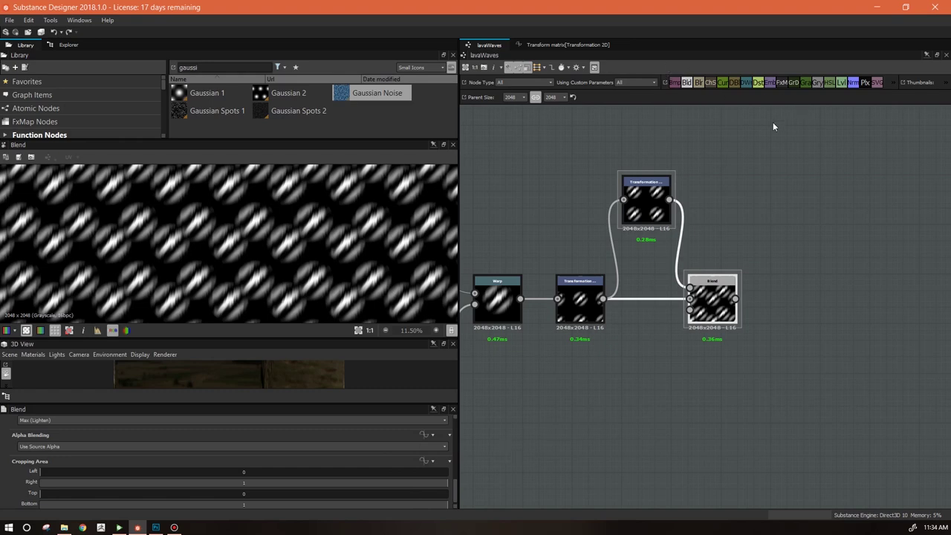
pyautogui.rightClick(779, 274)
pyautogui.moveTo(787, 276)
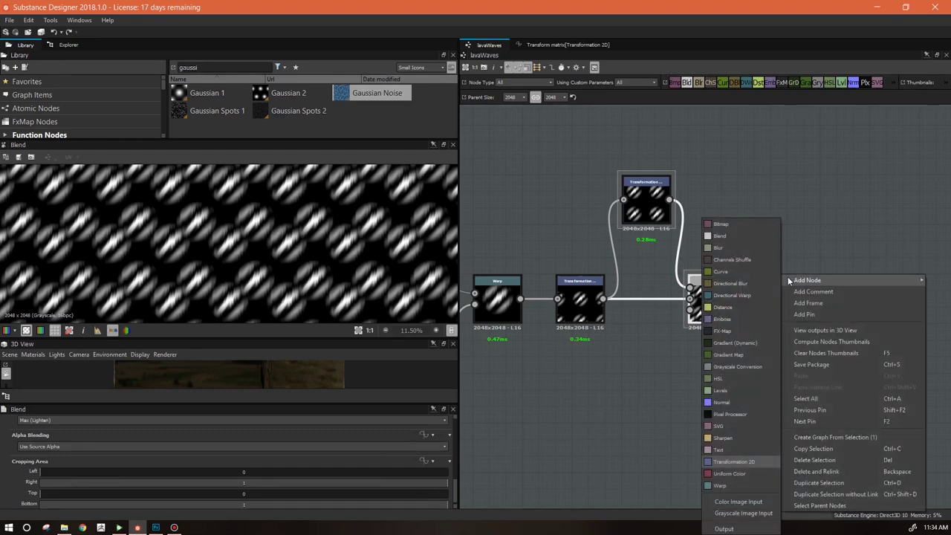
pyautogui.moveTo(772, 208); pyautogui.dragTo(651, 302)
pyautogui.hotkey('ctrl', 'd')
pyautogui.moveTo(736, 371); pyautogui.dragTo(741, 298)
pyautogui.moveTo(794, 186); pyautogui.dragTo(761, 219)
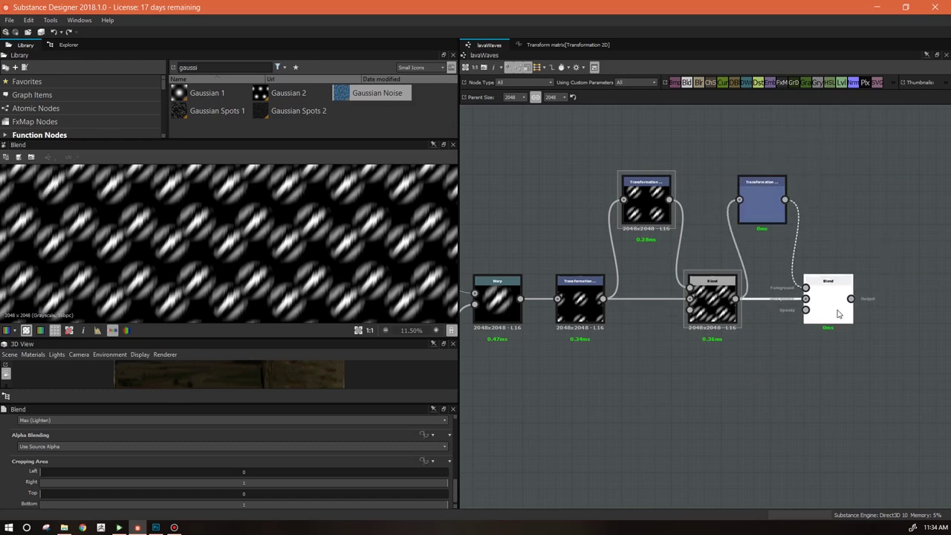
pyautogui.doubleClick(761, 219)
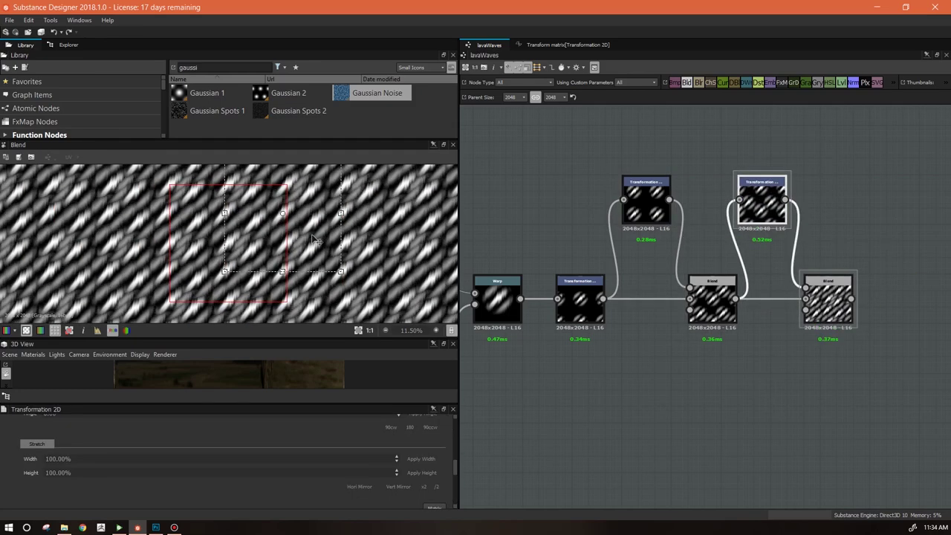
# Check the two-stage tiled wave pattern with turn defaults of 90 and 0, and return the default to 45
pyautogui.click(481, 449)
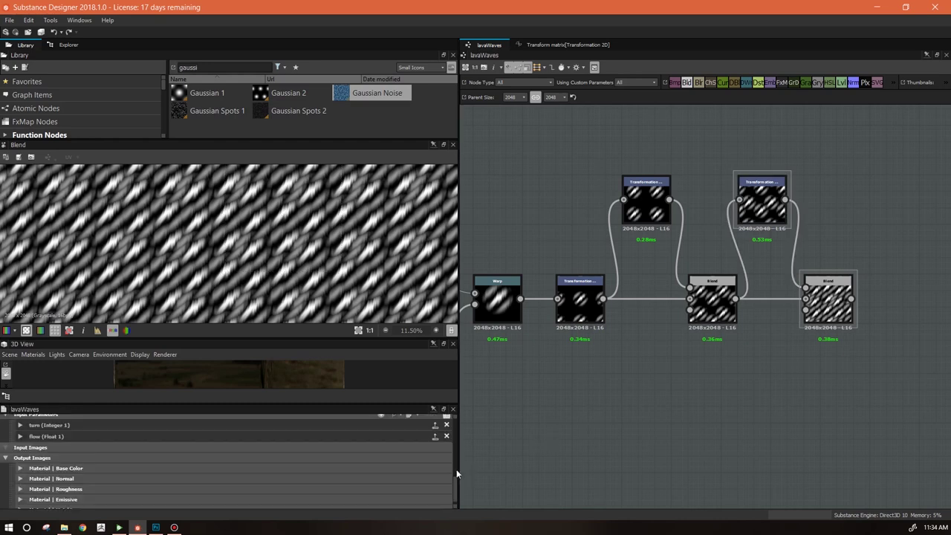
pyautogui.click(20, 425)
pyautogui.moveTo(452, 459); pyautogui.dragTo(453, 475)
pyautogui.click(416, 470)
pyautogui.click(415, 448)
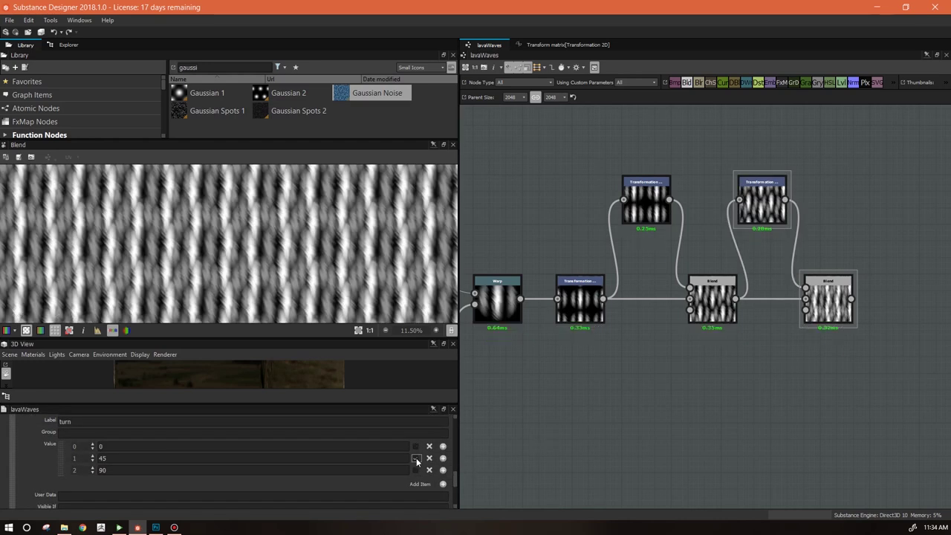
pyautogui.click(416, 458)
# Duplicate the pair once more as a third stage fed by the second Blend, and offset its Transformation 2D
pyautogui.moveTo(826, 390); pyautogui.dragTo(635, 421, button='middle')
pyautogui.hotkey('ctrl', 'd')
pyautogui.moveTo(738, 357); pyautogui.dragTo(739, 330)
pyautogui.doubleClick(738, 331)
pyautogui.click(670, 231)
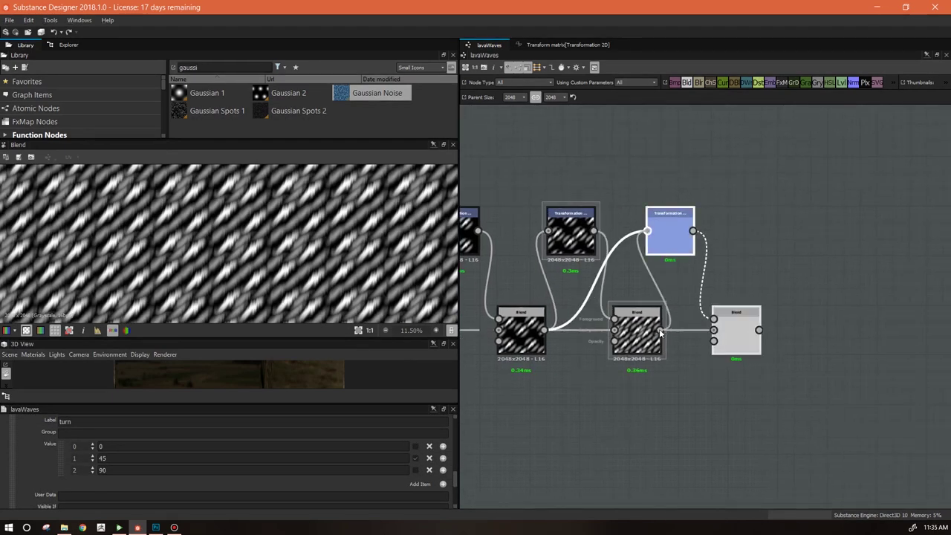
pyautogui.moveTo(660, 330); pyautogui.dragTo(647, 231)
pyautogui.moveTo(294, 245); pyautogui.dragTo(321, 260)
# Compare the three-stage wave pattern with turn defaults of 0 and 90, and restore the default to 45
pyautogui.click(505, 297)
pyautogui.click(36, 432)
pyautogui.scroll(-2, 245, 460)
pyautogui.click(416, 462)
pyautogui.click(416, 486)
pyautogui.click(416, 474)
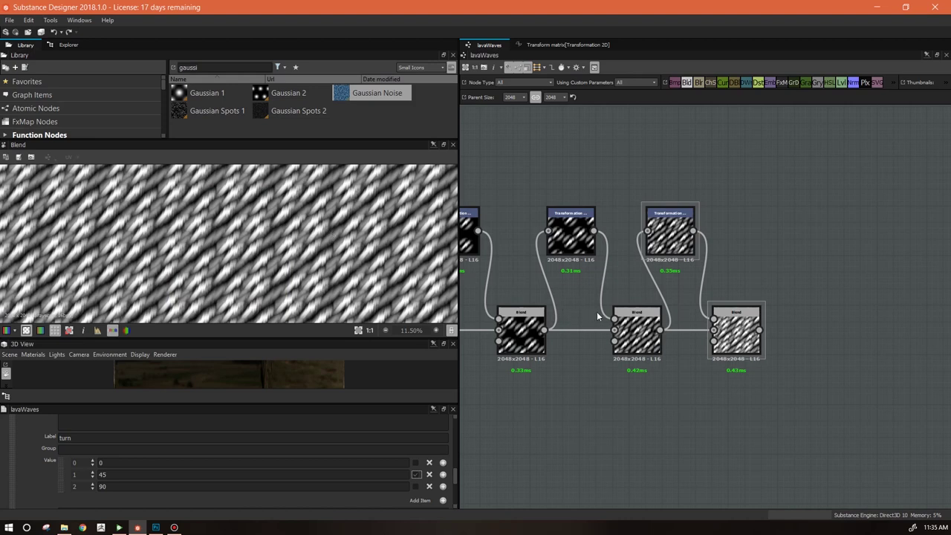
# Search the library for swirl, add a Swirl Grayscale node, and connect the last Blend's output to it
pyautogui.moveTo(742, 388); pyautogui.dragTo(611, 392, button='middle')
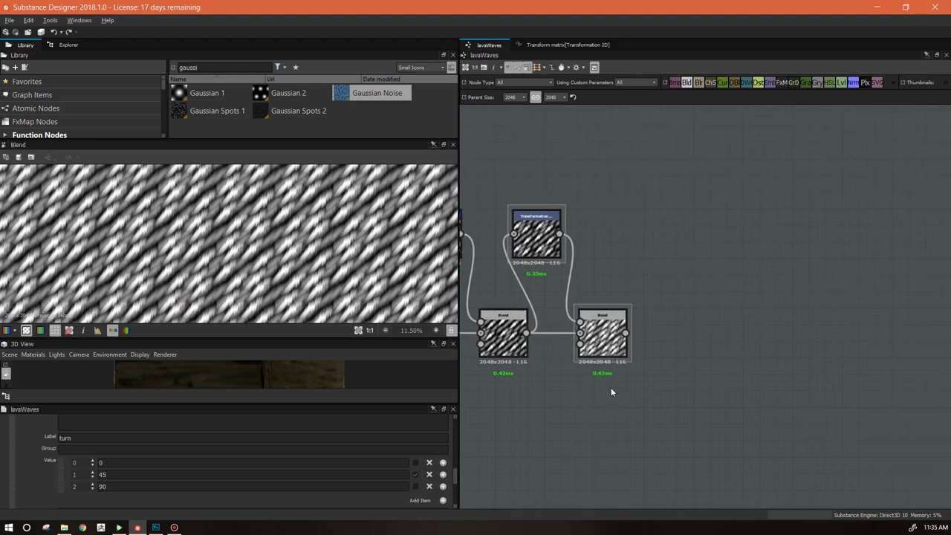
pyautogui.write('swirl')
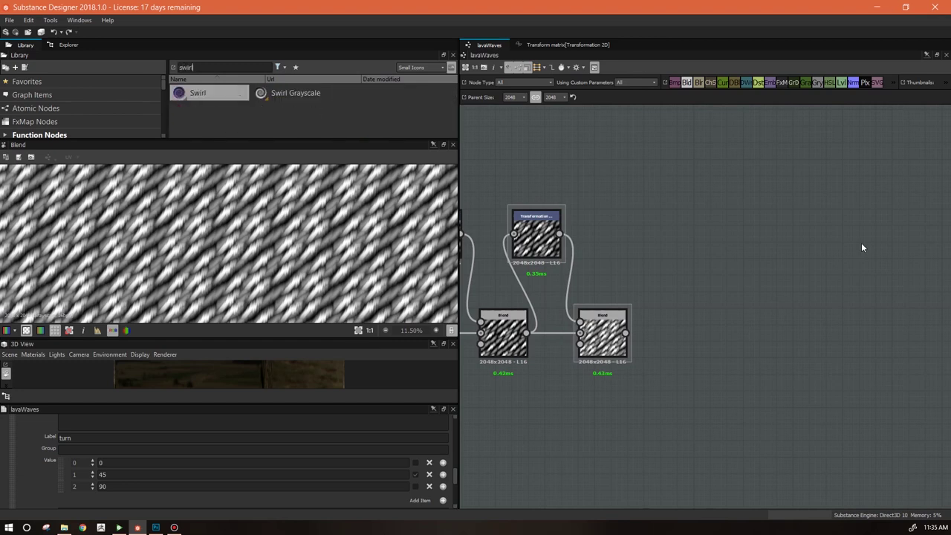
pyautogui.moveTo(284, 95); pyautogui.dragTo(720, 206)
pyautogui.moveTo(636, 329); pyautogui.dragTo(717, 237)
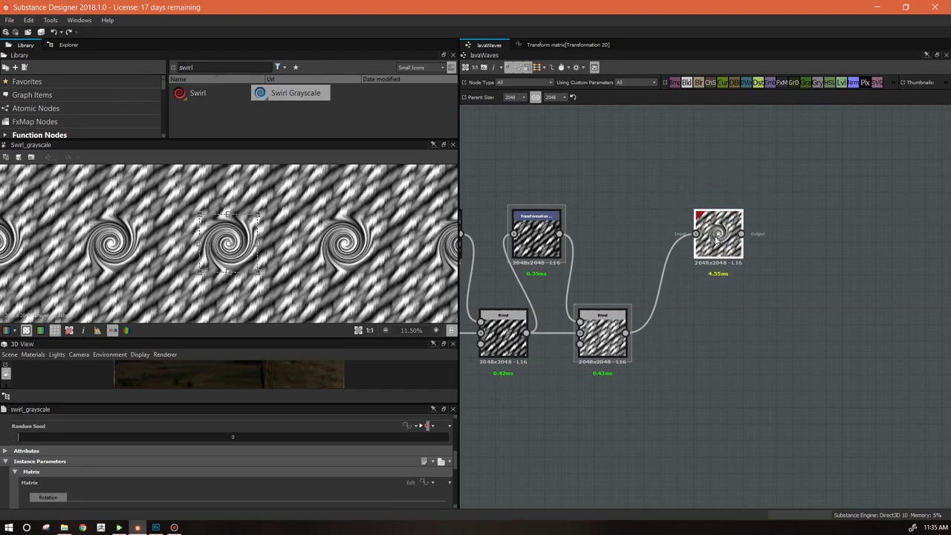
# Enlarge the Swirl Grayscale's transform area to cover nearly the whole tile
pyautogui.moveTo(455, 459)
pyautogui.mouseDown()
pyautogui.moveTo(459, 488)
pyautogui.moveTo(461, 468)
pyautogui.mouseUp()
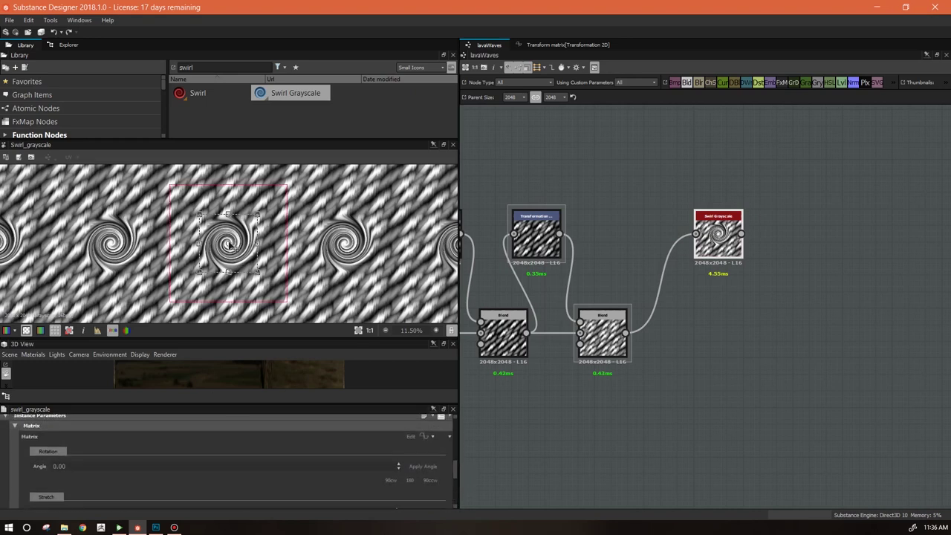
pyautogui.moveTo(255, 268); pyautogui.dragTo(278, 300)
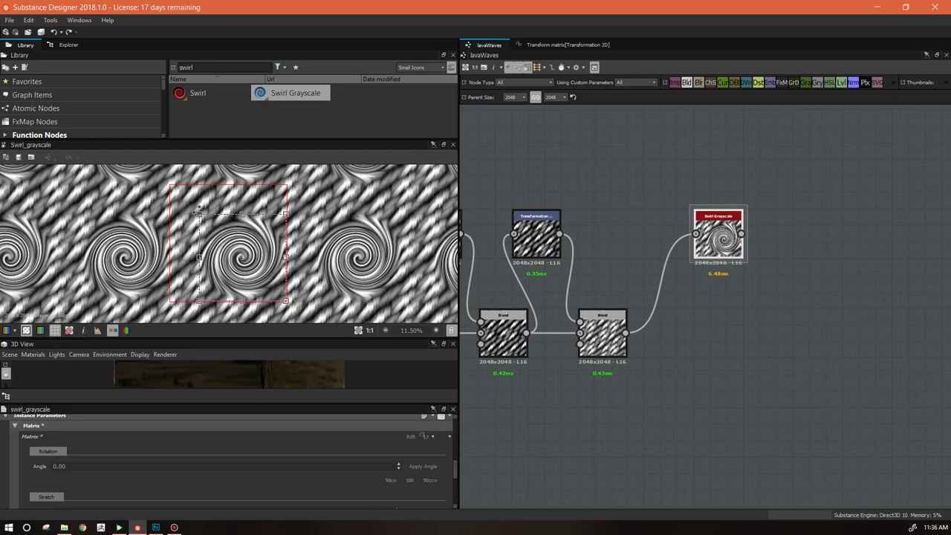
pyautogui.moveTo(199, 216); pyautogui.dragTo(174, 188)
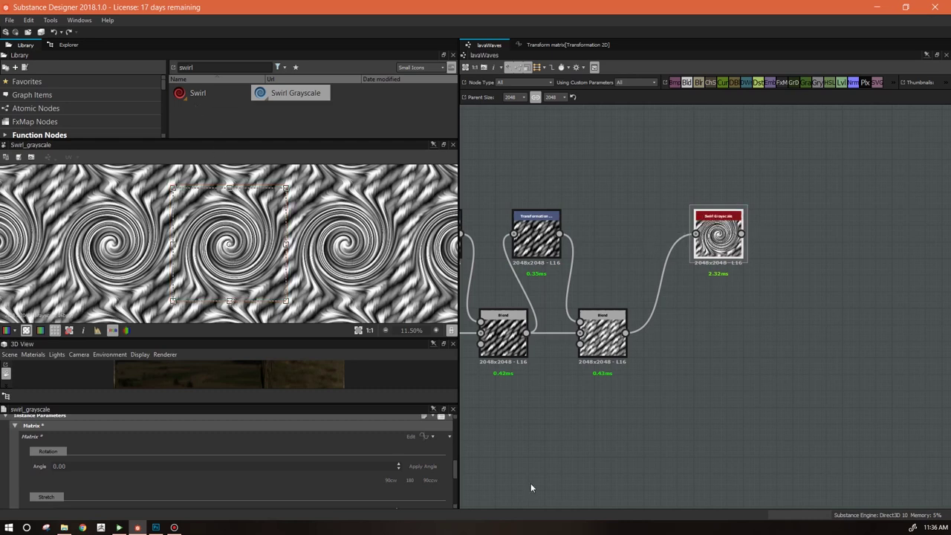
# Set the Swirl Grayscale's Offset X to -0.05 and its Amount to 1.16
pyautogui.moveTo(455, 469); pyautogui.dragTo(455, 493)
pyautogui.moveTo(235, 476); pyautogui.dragTo(231, 480)
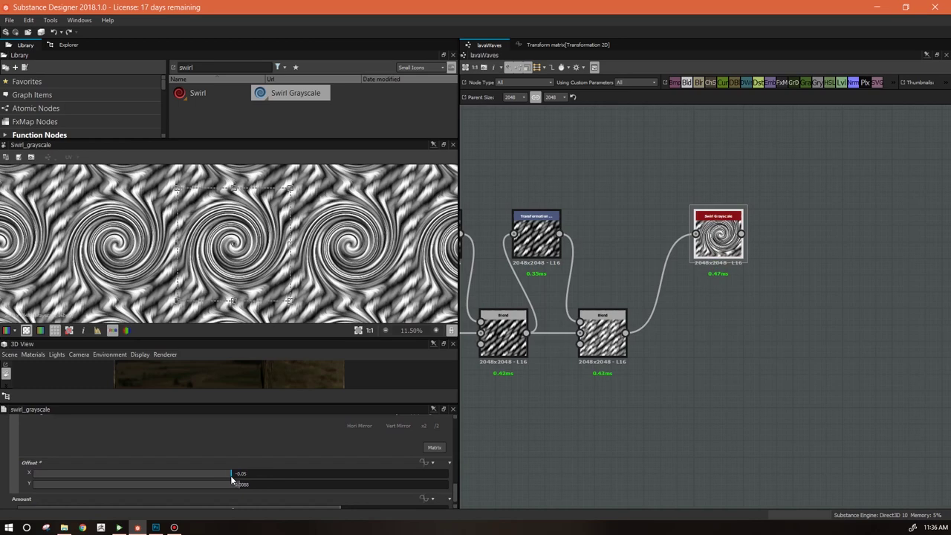
pyautogui.moveTo(455, 487); pyautogui.dragTo(450, 509)
pyautogui.moveTo(328, 501)
pyautogui.mouseDown()
pyautogui.moveTo(238, 500)
pyautogui.moveTo(248, 500)
pyautogui.mouseUp()
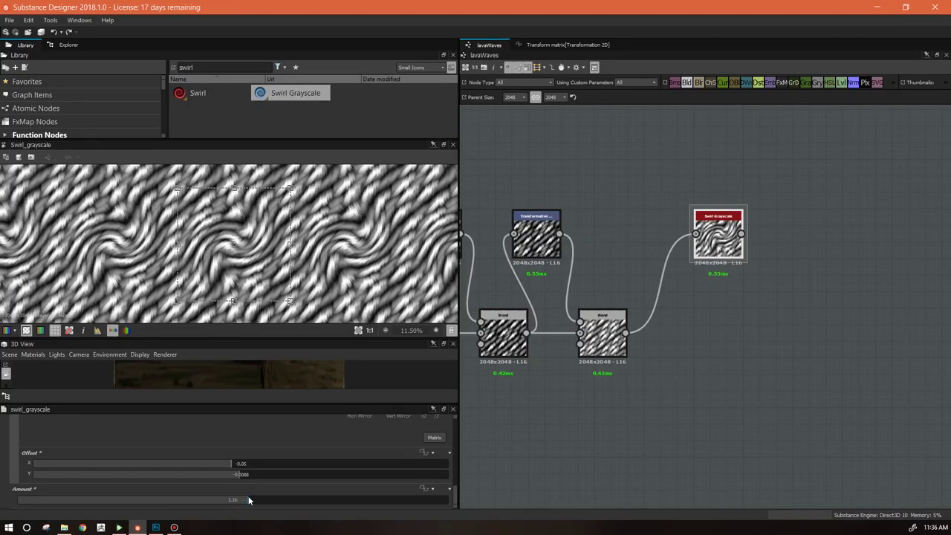
# Move the Swirl Grayscale node closer to the last Blend, duplicate it below, and view the duplicate
pyautogui.moveTo(724, 249); pyautogui.dragTo(674, 249)
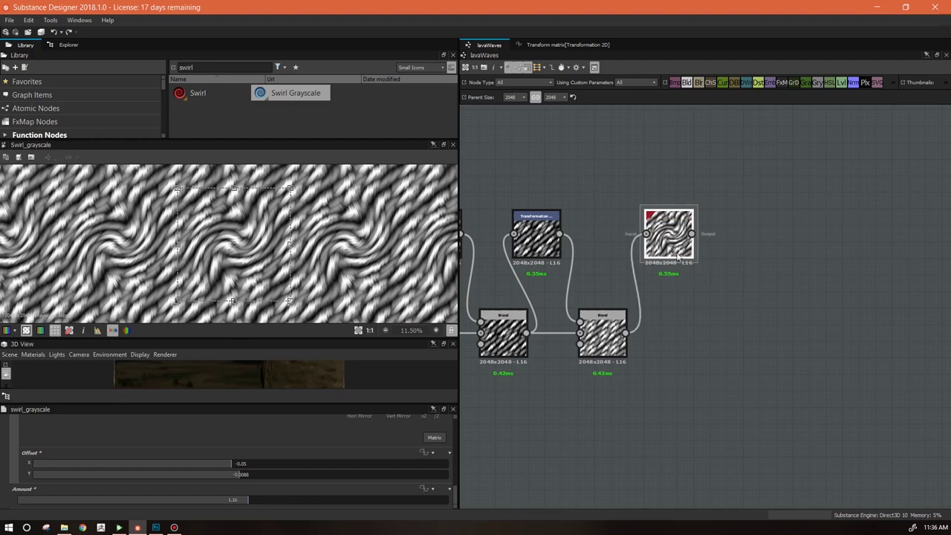
pyautogui.hotkey('ctrl', 'd')
pyautogui.moveTo(706, 307); pyautogui.dragTo(680, 408)
pyautogui.doubleClick(677, 409)
# Shift the lower Swirl Grayscale's area up and sideways within the tile and set its Amount to -1.57
pyautogui.moveTo(254, 272); pyautogui.dragTo(249, 248)
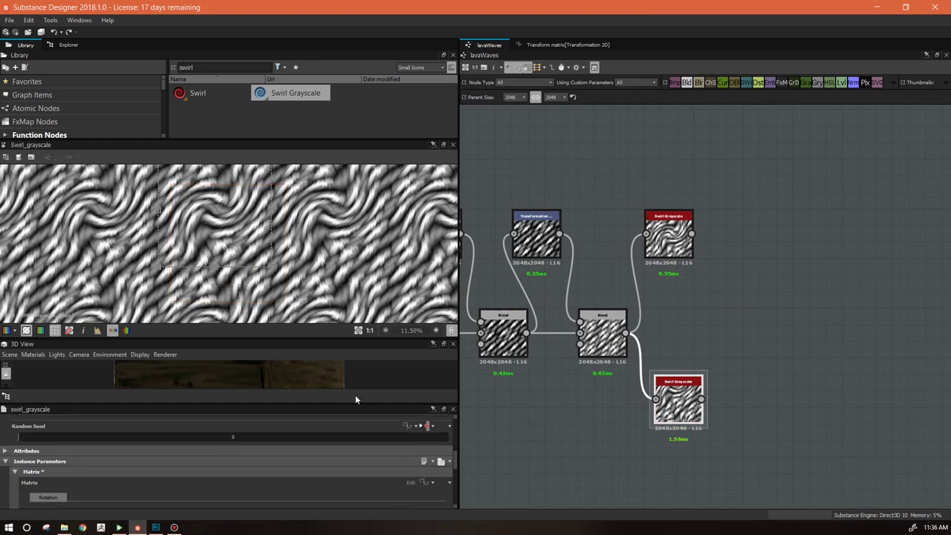
pyautogui.moveTo(454, 462); pyautogui.dragTo(454, 500)
pyautogui.moveTo(244, 501); pyautogui.dragTo(215, 505)
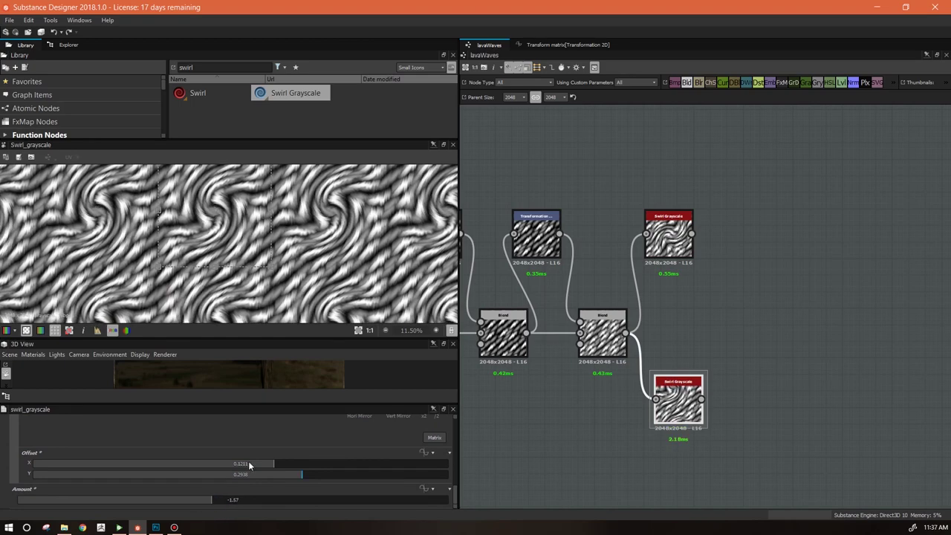
pyautogui.moveTo(245, 232); pyautogui.dragTo(231, 225)
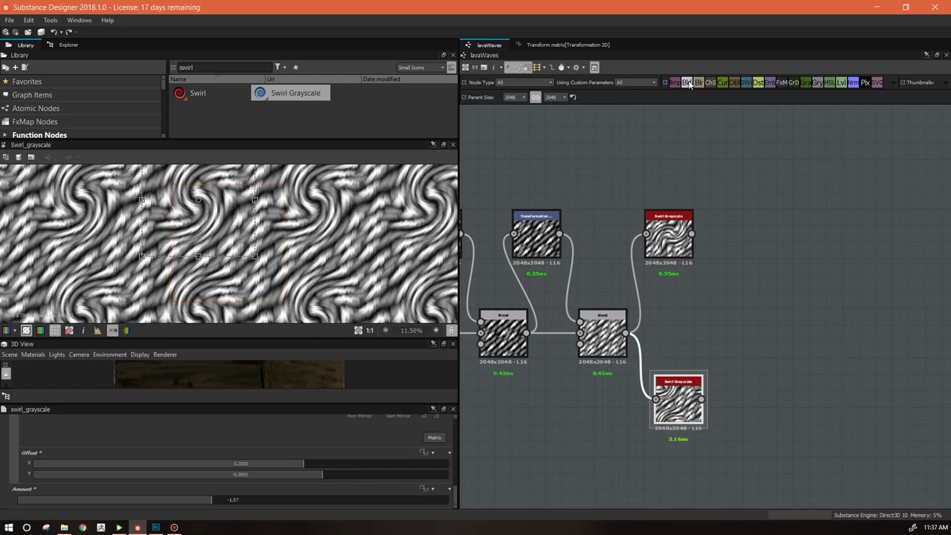
# Add a Blend node combining the upper swirl as foreground and the lower swirl as background in Max (Lighten) mode
pyautogui.moveTo(689, 84); pyautogui.dragTo(768, 315)
pyautogui.moveTo(692, 233); pyautogui.dragTo(745, 305)
pyautogui.moveTo(701, 399); pyautogui.dragTo(745, 316)
pyautogui.scroll(3, 353, 487)
pyautogui.click(353, 498)
pyautogui.click(353, 422)
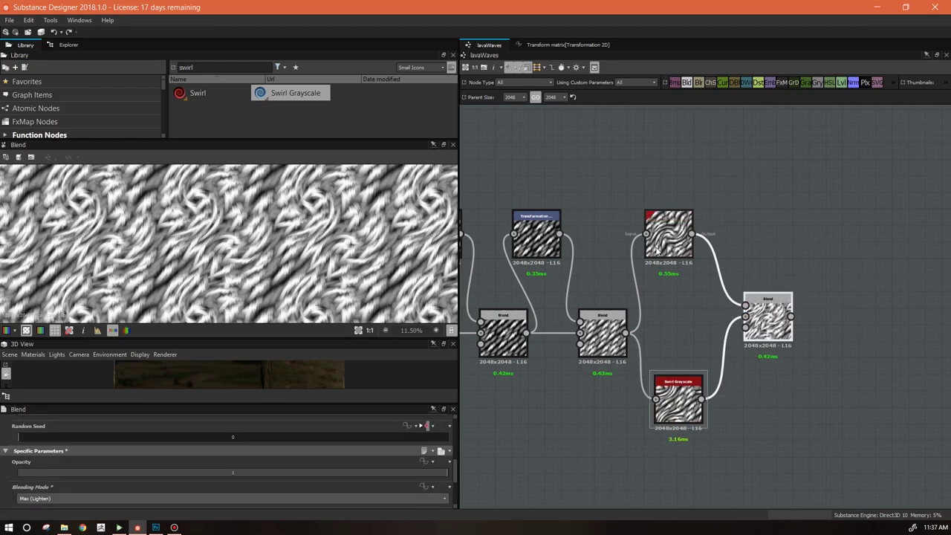
# Reposition both Swirl Grayscale areas while viewing the Blend, and weaken the lower swirl's negative Amount
pyautogui.click(666, 260)
pyautogui.moveTo(228, 215); pyautogui.dragTo(235, 223)
pyautogui.moveTo(455, 460); pyautogui.dragTo(455, 505)
pyautogui.click(667, 404)
pyautogui.moveTo(211, 501); pyautogui.dragTo(226, 500)
pyautogui.moveTo(208, 214)
pyautogui.mouseDown()
pyautogui.moveTo(194, 220)
pyautogui.moveTo(196, 210)
pyautogui.mouseUp()
# Check the blended swirls with turn defaults of 0 and 90, restore 45, and move the final Blend node slightly closer
pyautogui.click(543, 456)
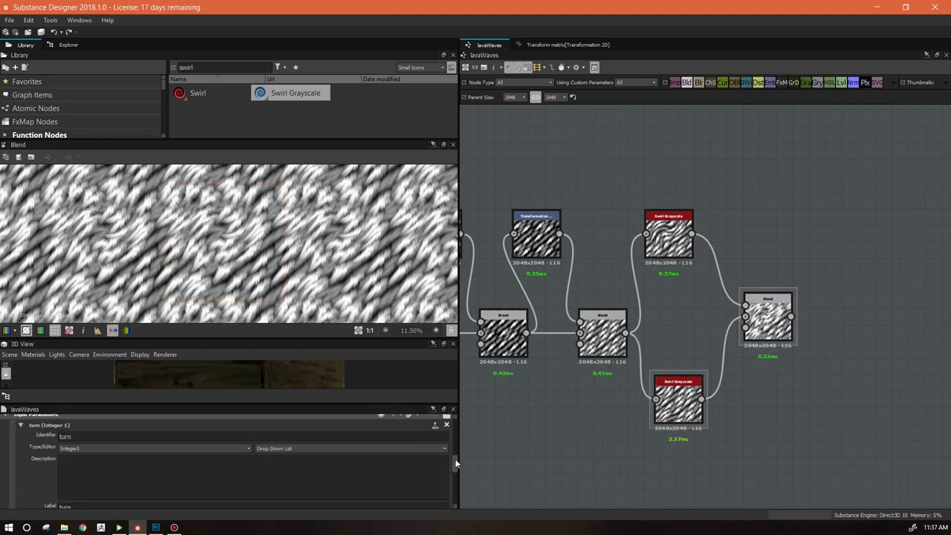
pyautogui.scroll(-3, 454, 463)
pyautogui.click(416, 460)
pyautogui.click(415, 483)
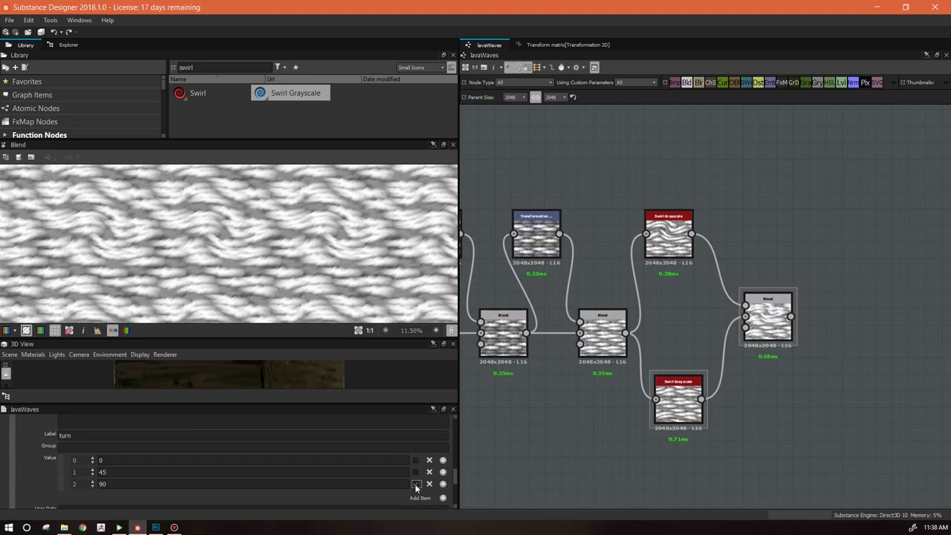
pyautogui.click(416, 471)
pyautogui.click(416, 460)
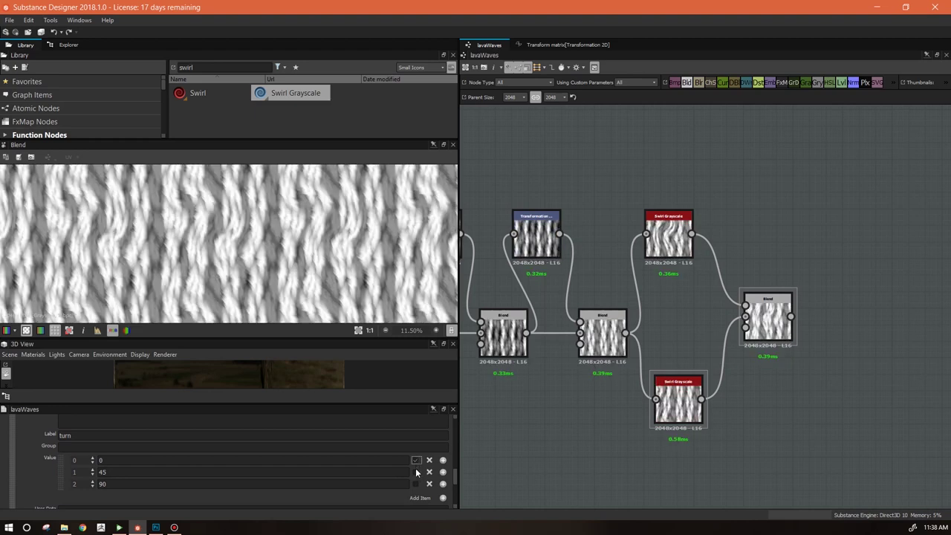
pyautogui.moveTo(770, 318); pyautogui.dragTo(754, 318)
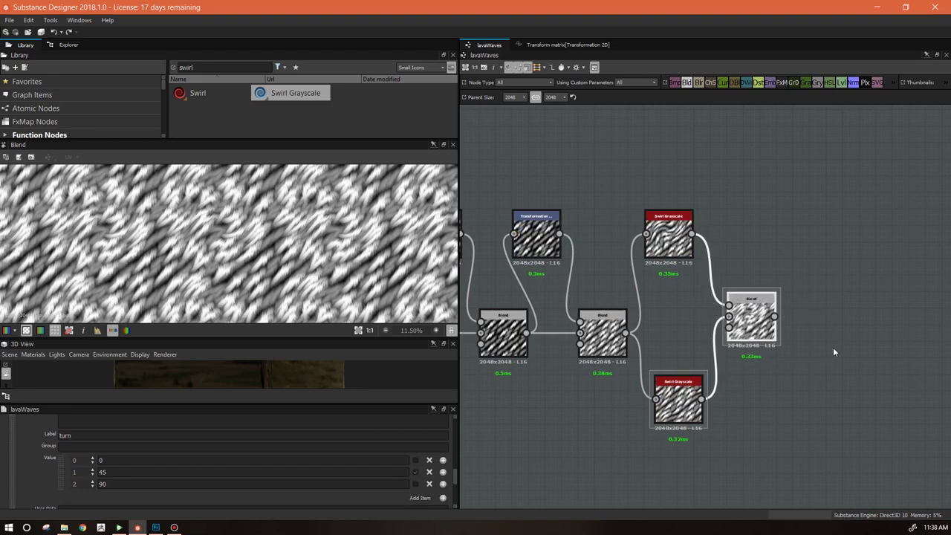
# Duplicate the two Swirl Grayscale nodes with their Blend, feed both copies from the original Blend's output, and view the new Blend
pyautogui.moveTo(822, 335); pyautogui.dragTo(690, 314, button='middle')
pyautogui.moveTo(505, 186); pyautogui.dragTo(621, 375)
pyautogui.hotkey('ctrl', 'd')
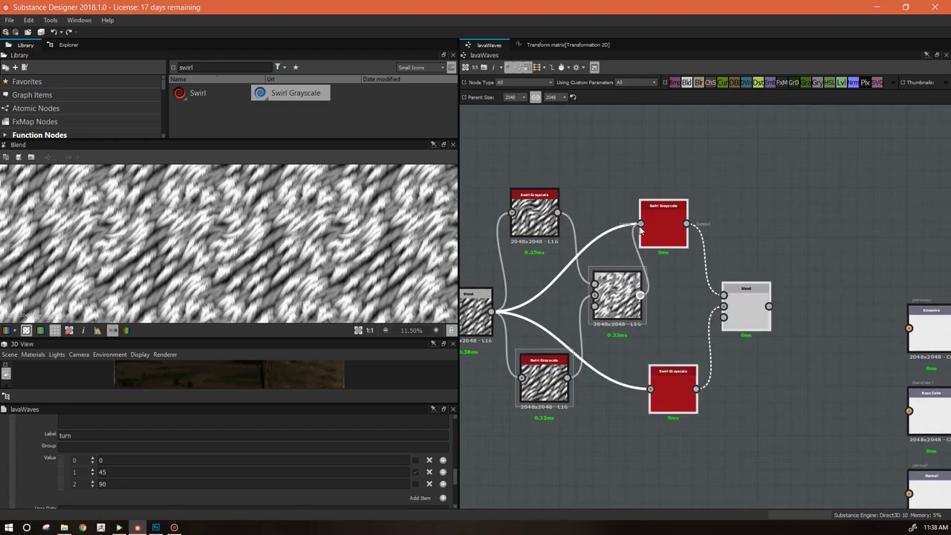
pyautogui.moveTo(640, 295); pyautogui.dragTo(640, 223)
pyautogui.moveTo(640, 295); pyautogui.dragTo(650, 389)
pyautogui.moveTo(745, 319); pyautogui.dragTo(764, 309)
pyautogui.doubleClick(764, 309)
# Move the duplicated upper Swirl Grayscale's area up and left within the tile
pyautogui.click(664, 223)
pyautogui.moveTo(228, 244); pyautogui.dragTo(191, 205)
pyautogui.click(673, 389)
# Compare the new Blend with turn defaults of 0, 45 and 90, keeping 90 selected
pyautogui.click(496, 443)
pyautogui.doubleClick(496, 444)
pyautogui.click(35, 450)
pyautogui.scroll(-3, 36, 451)
pyautogui.click(416, 452)
pyautogui.click(415, 464)
pyautogui.click(415, 476)
pyautogui.click(415, 463)
pyautogui.click(415, 476)
# Shift the duplicated upper swirl's area upward and the duplicated lower swirl's area downward within the tile
pyautogui.click(672, 232)
pyautogui.moveTo(275, 314); pyautogui.dragTo(267, 282)
pyautogui.click(661, 374)
pyautogui.moveTo(192, 205); pyautogui.dragTo(176, 260)
# Check the new Blend with the turn default at 45 and at 0
pyautogui.doubleClick(496, 438)
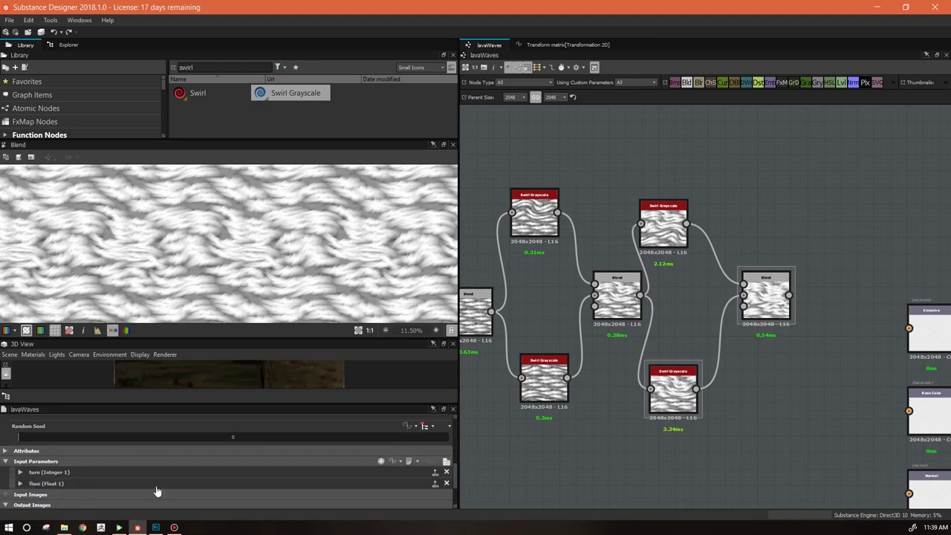
pyautogui.click(156, 486)
pyautogui.scroll(-3, 156, 486)
pyautogui.click(416, 467)
pyautogui.click(415, 454)
# Move the duplicated upper swirl's area up and right, restore the turn default to 45, and select the final Blend
pyautogui.click(663, 224)
pyautogui.moveTo(268, 282); pyautogui.dragTo(300, 254)
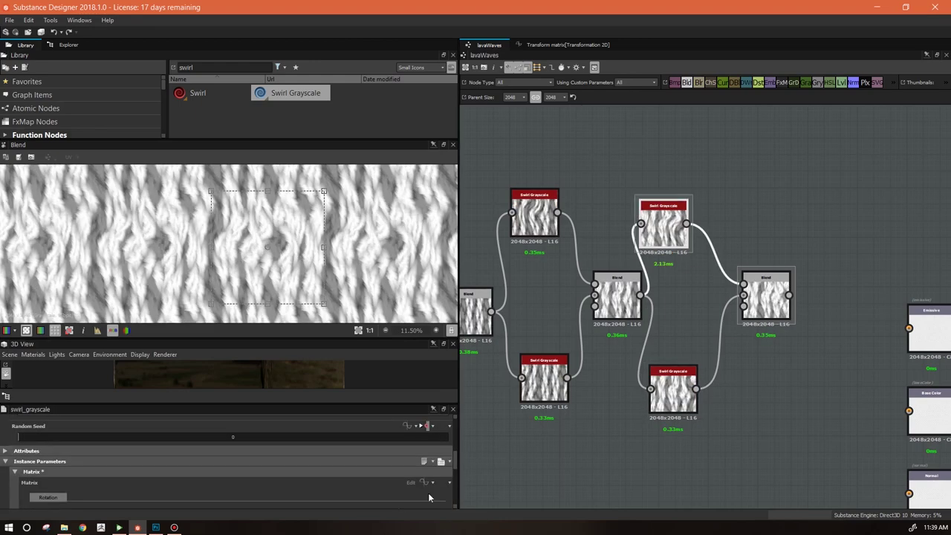
pyautogui.doubleClick(478, 503)
pyautogui.click(534, 215)
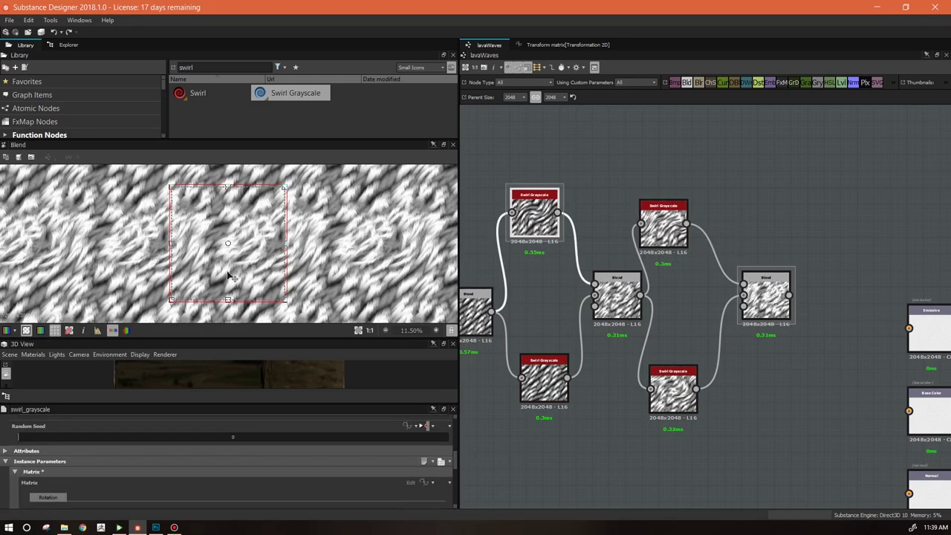
pyautogui.click(788, 303)
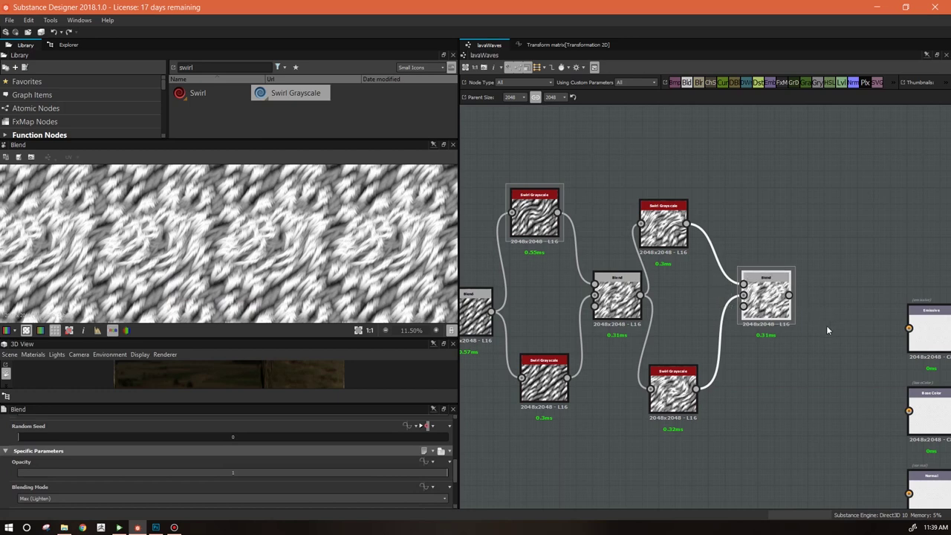
# Rearrange the four Swirl Grayscale nodes into tighter pairs around their Blend nodes
pyautogui.scroll(-2, 821, 330)
pyautogui.scroll(-1, 812, 338)
pyautogui.moveTo(684, 278); pyautogui.dragTo(683, 285)
pyautogui.moveTo(689, 347); pyautogui.dragTo(692, 324)
pyautogui.moveTo(749, 366); pyautogui.dragTo(756, 343)
pyautogui.moveTo(745, 283); pyautogui.dragTo(755, 287)
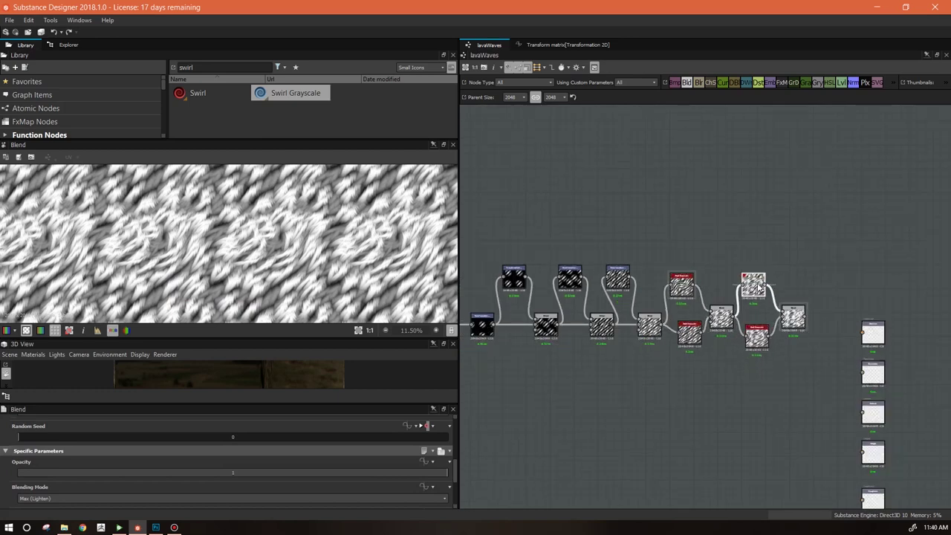
# Move the entire wave and swirl node chain left, farther from the output nodes
pyautogui.scroll(-3, 799, 347)
pyautogui.moveTo(516, 251); pyautogui.dragTo(807, 424)
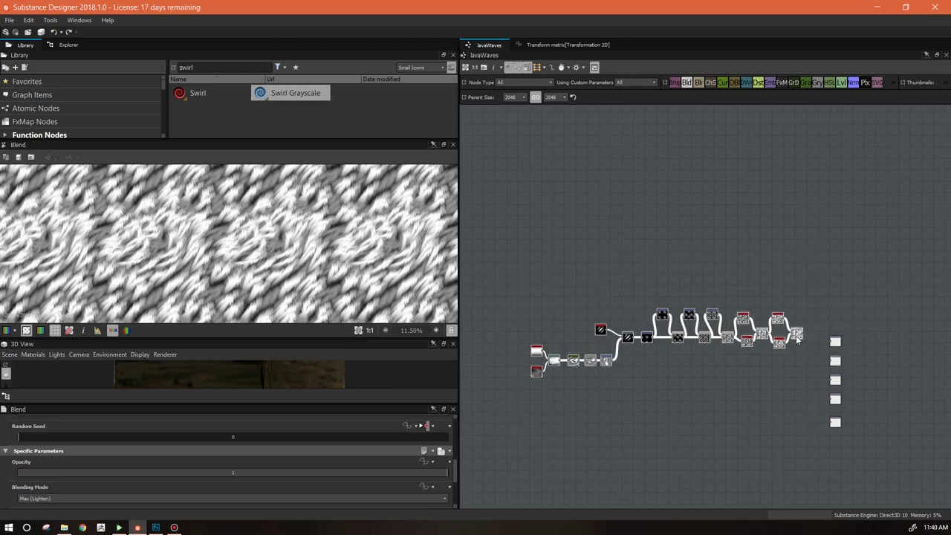
pyautogui.moveTo(797, 339); pyautogui.dragTo(680, 335)
pyautogui.click(717, 357)
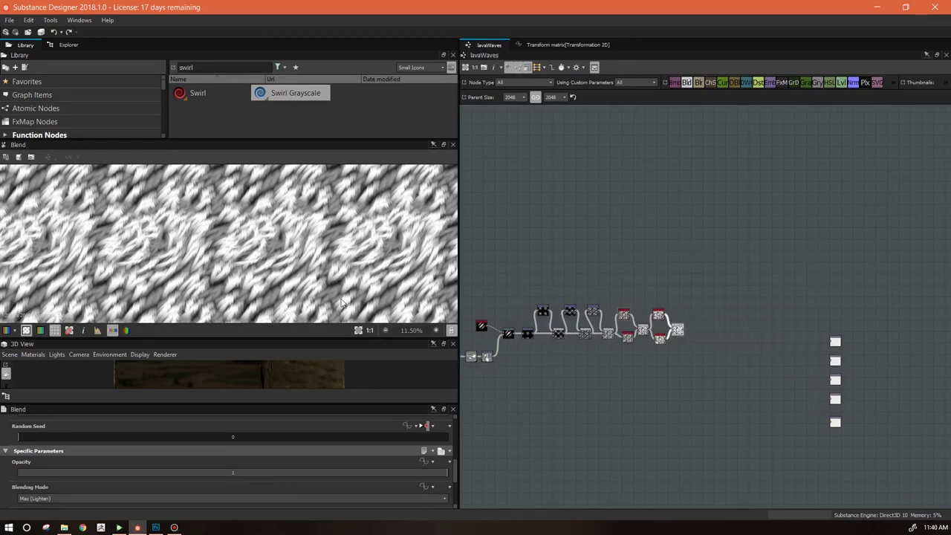
# Shift the first upper Swirl Grayscale's area slightly left while viewing the final Blend enlarged
pyautogui.scroll(3, 263, 248)
pyautogui.click(624, 315)
pyautogui.moveTo(242, 278)
pyautogui.mouseDown()
pyautogui.moveTo(242, 289)
pyautogui.moveTo(227, 283)
pyautogui.mouseUp()
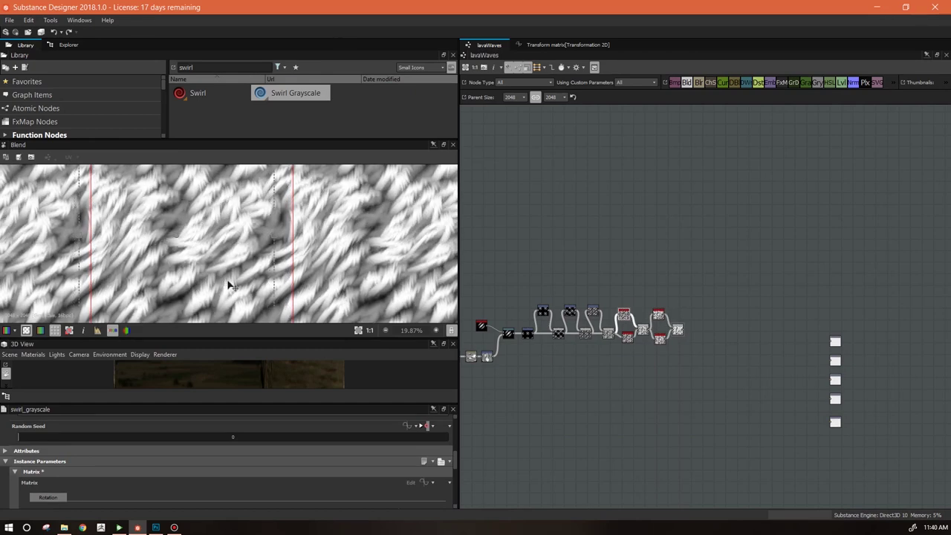
# Check the final Blend with turn defaults of 0 and 90, and restore 45
pyautogui.click(528, 442)
pyautogui.scroll(-5, 454, 479)
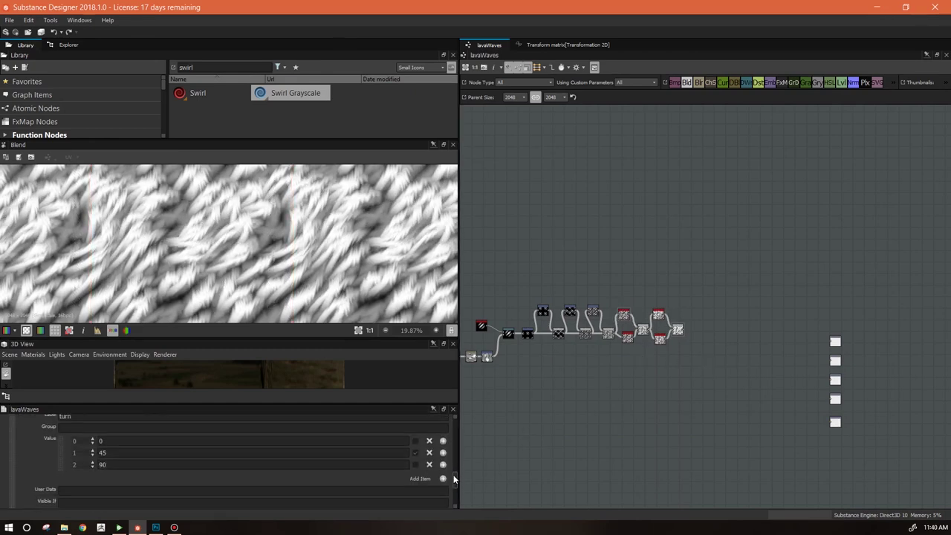
pyautogui.click(416, 446)
pyautogui.click(416, 470)
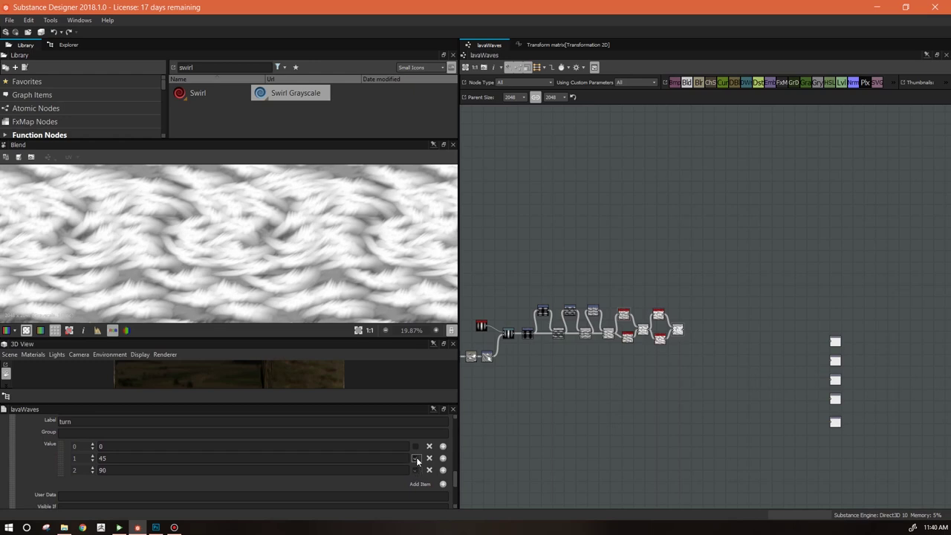
pyautogui.click(416, 459)
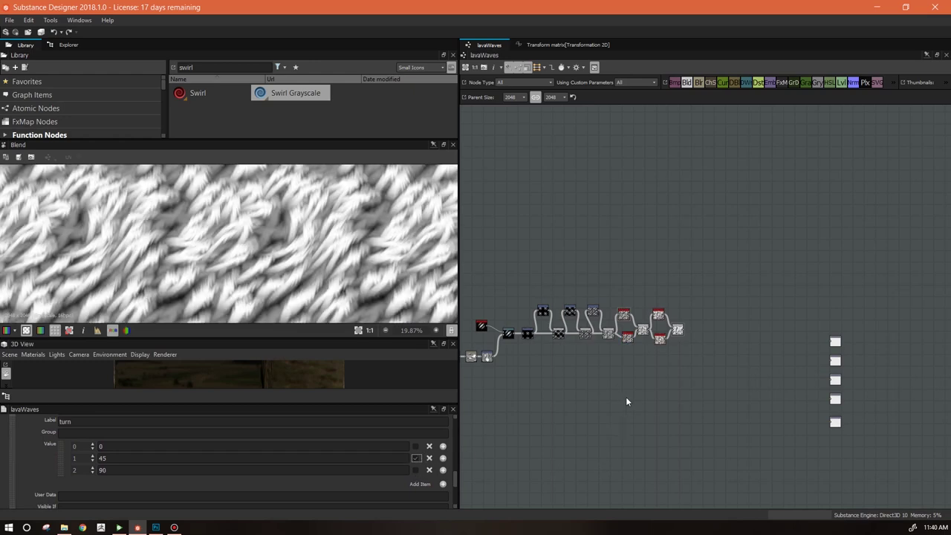
# Move the second lower Swirl Grayscale node slightly up, in line with the first lower one
pyautogui.scroll(3, 688, 342)
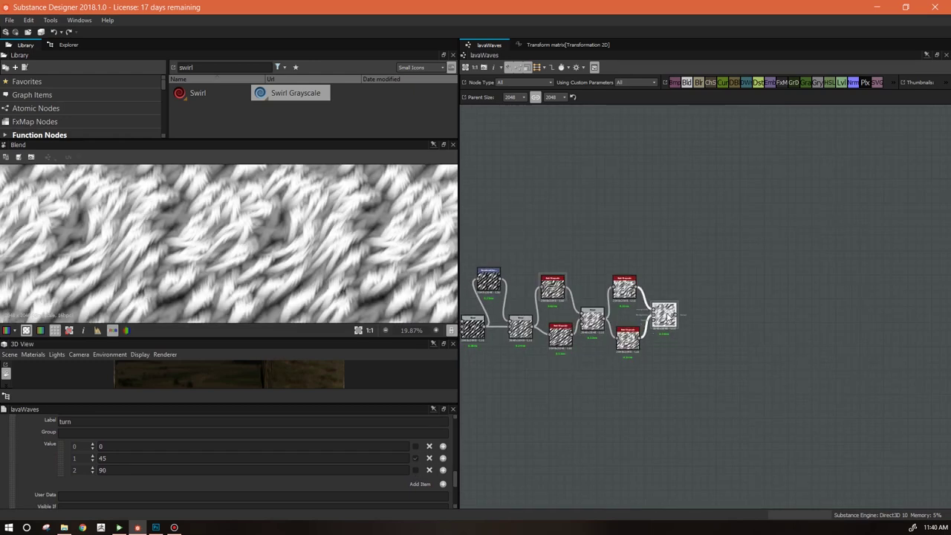
pyautogui.scroll(3, 644, 334)
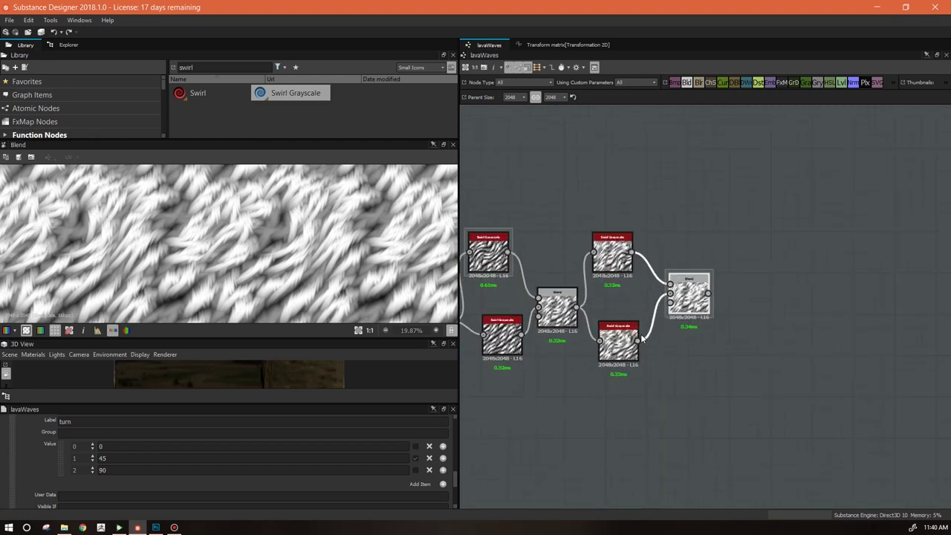
pyautogui.moveTo(626, 340); pyautogui.dragTo(624, 338)
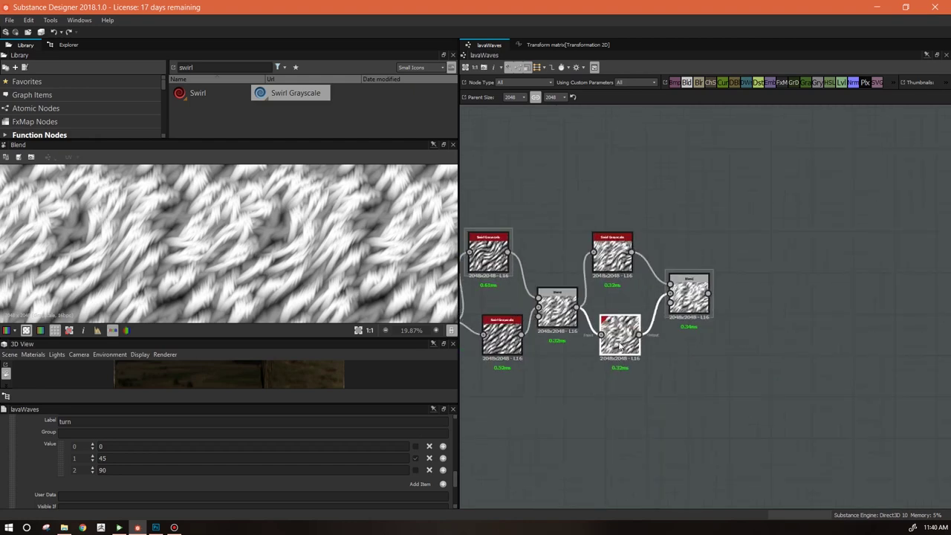
# Add a Blur node fed by the final Blend and set its Intensity to about 5.44
pyautogui.moveTo(745, 223); pyautogui.dragTo(748, 268)
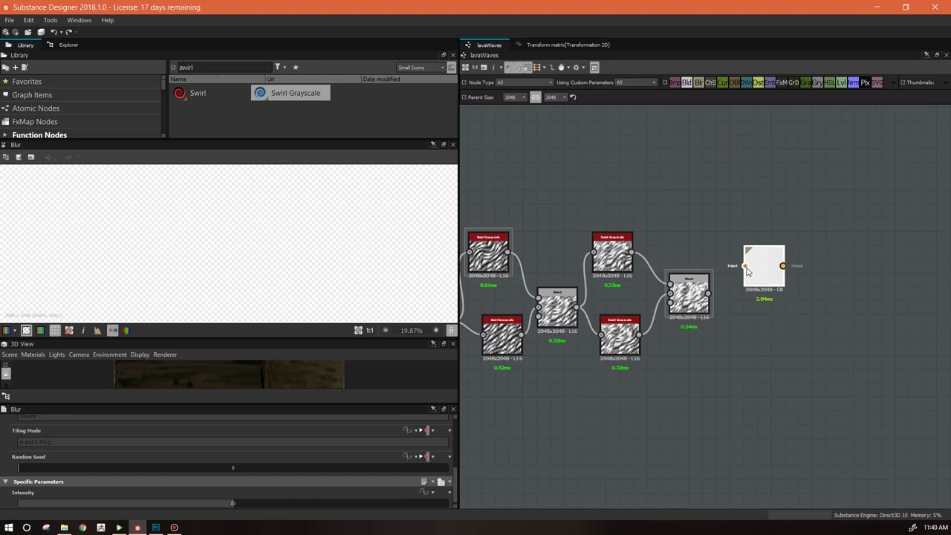
pyautogui.moveTo(233, 503); pyautogui.dragTo(88, 503)
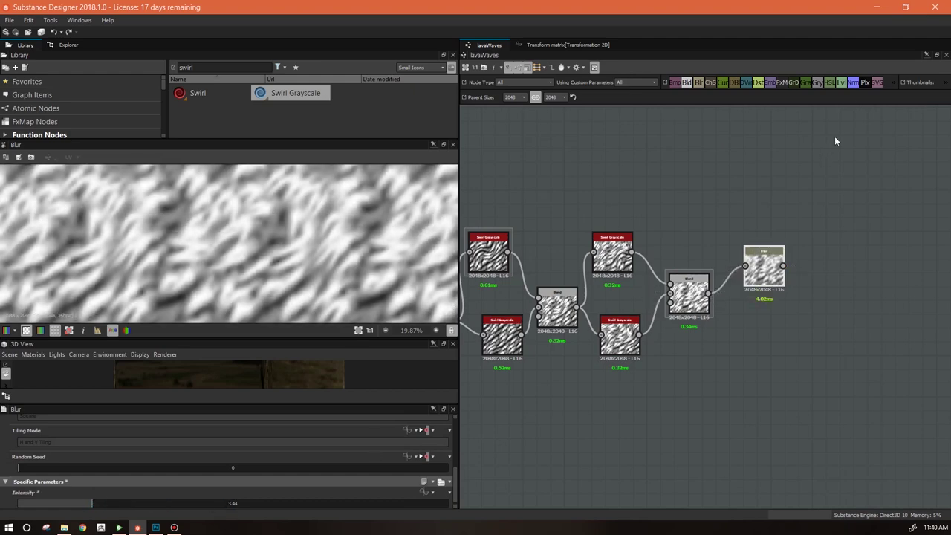
# Add a Levels node fed by the Blur, place it close beside the Blur, and view its tiled result
pyautogui.moveTo(842, 272); pyautogui.dragTo(840, 272)
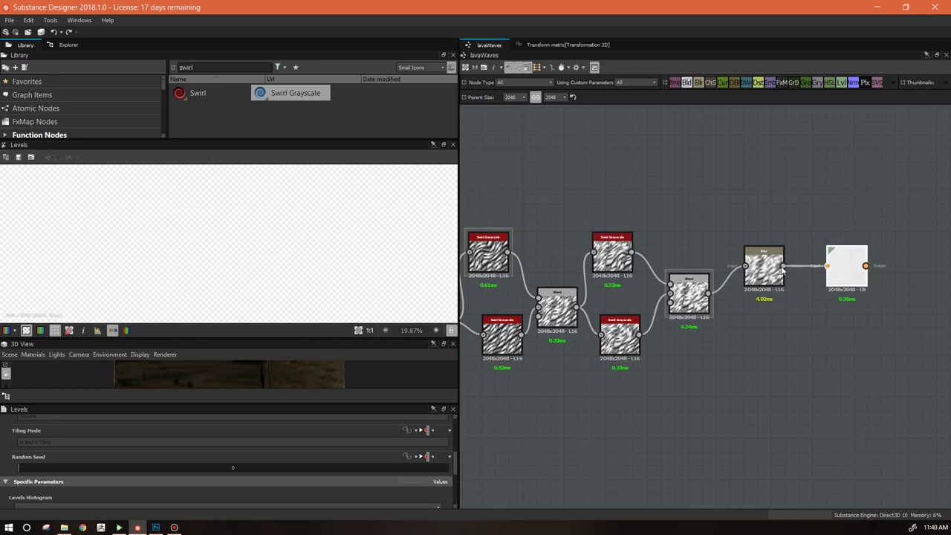
pyautogui.moveTo(832, 324); pyautogui.dragTo(628, 344, button='middle')
pyautogui.moveTo(646, 307)
pyautogui.mouseDown()
pyautogui.moveTo(632, 292)
pyautogui.moveTo(638, 305)
pyautogui.mouseUp()
pyautogui.scroll(-4, 338, 252)
pyautogui.scroll(1, 338, 251)
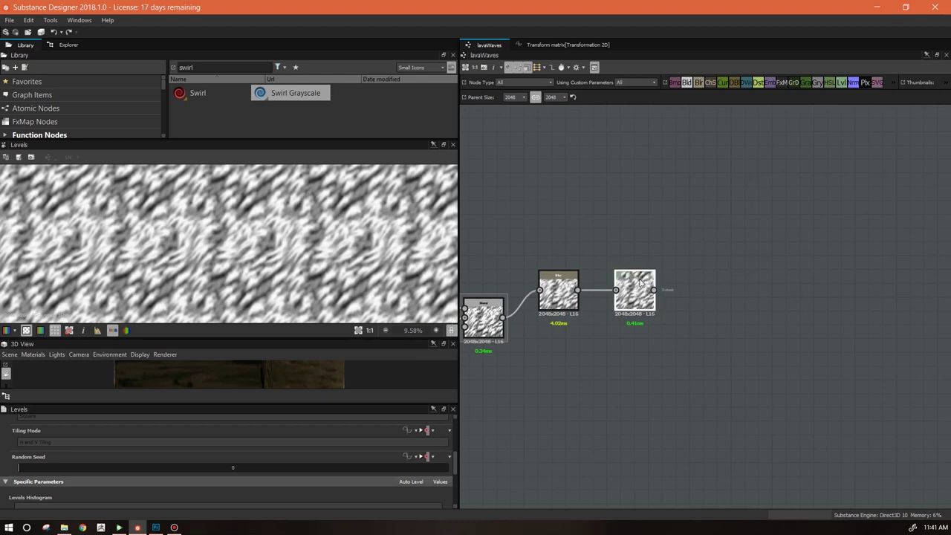
# Set the Blur node's Intensity to about 2.02
pyautogui.click(558, 291)
pyautogui.moveTo(230, 505); pyautogui.dragTo(144, 506)
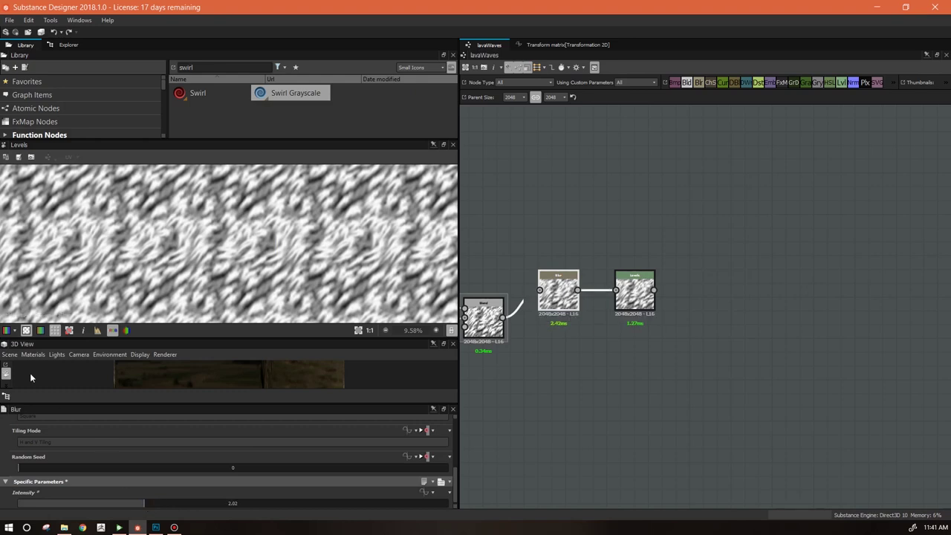
pyautogui.scroll(-5, 589, 272)
pyautogui.moveTo(637, 327); pyautogui.dragTo(918, 355, button='middle')
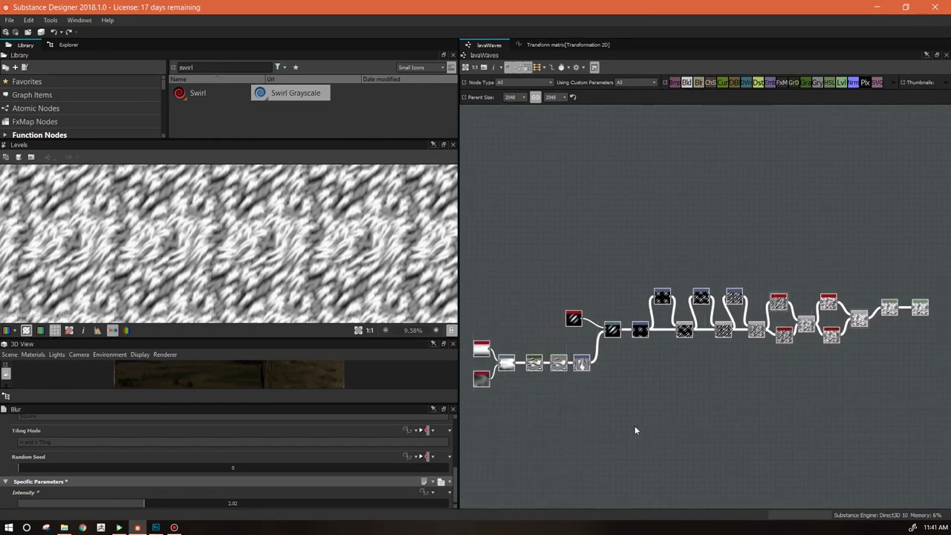
pyautogui.scroll(-2, 646, 424)
pyautogui.moveTo(810, 356); pyautogui.dragTo(722, 377, button='middle')
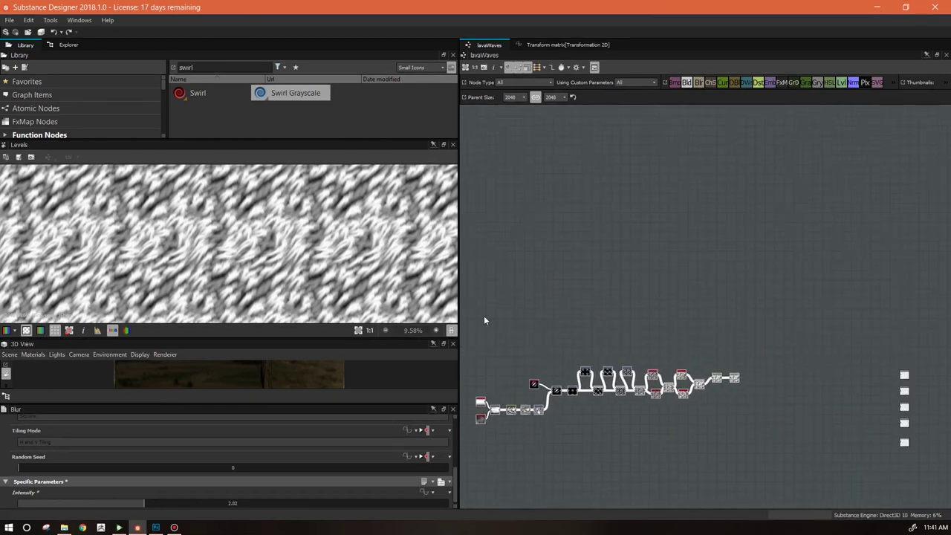
pyautogui.click(620, 315)
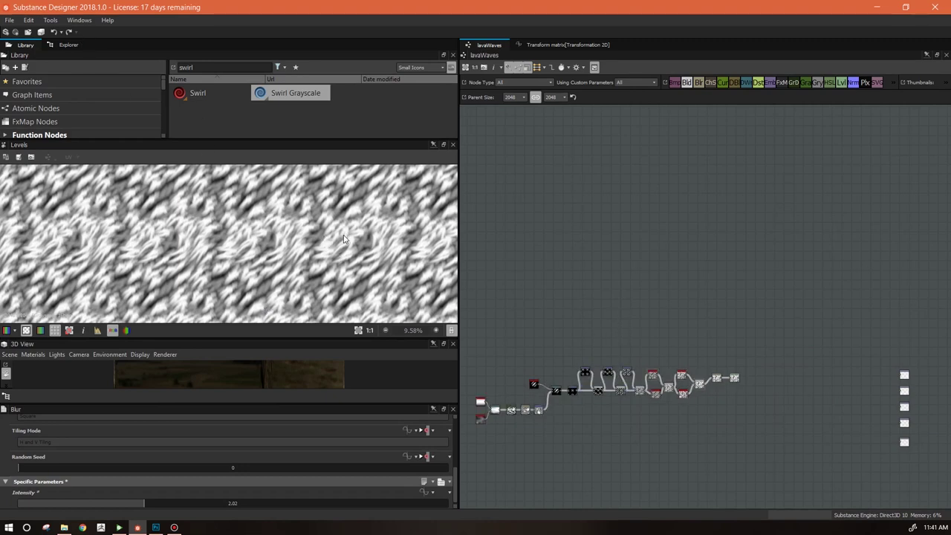
# Open the lavaWaves_test graph from the Explorer and examine its finished lava material in an enlarged 3D View
pyautogui.click(69, 45)
pyautogui.moveTo(457, 112); pyautogui.dragTo(456, 104)
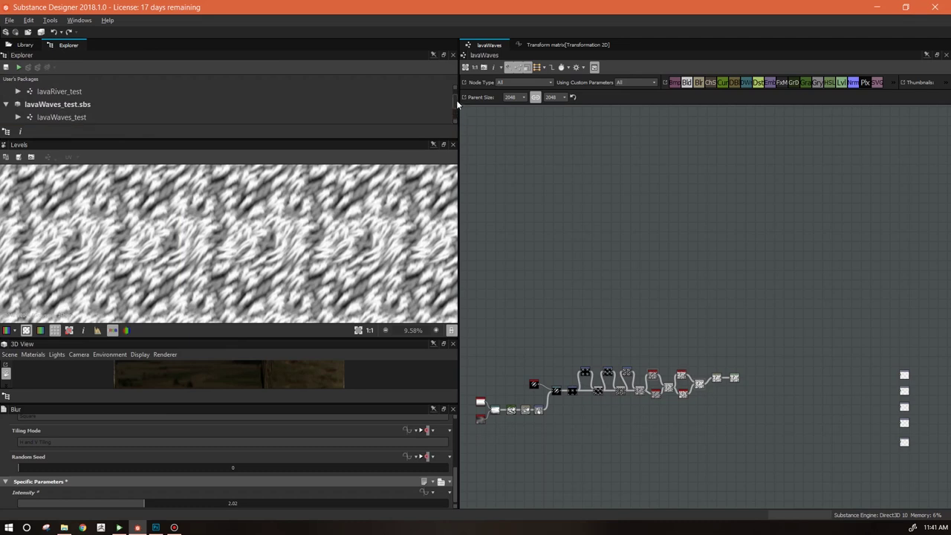
pyautogui.click(61, 116)
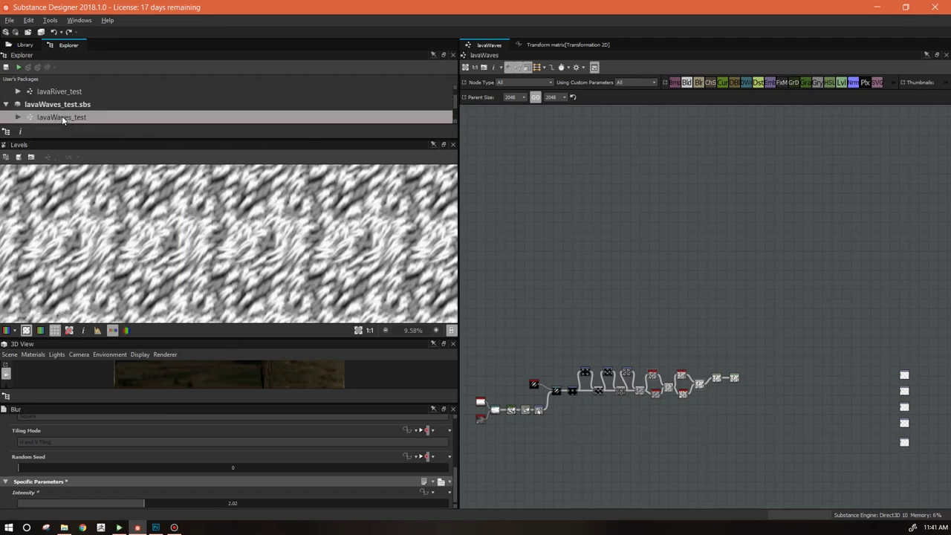
pyautogui.doubleClick(61, 116)
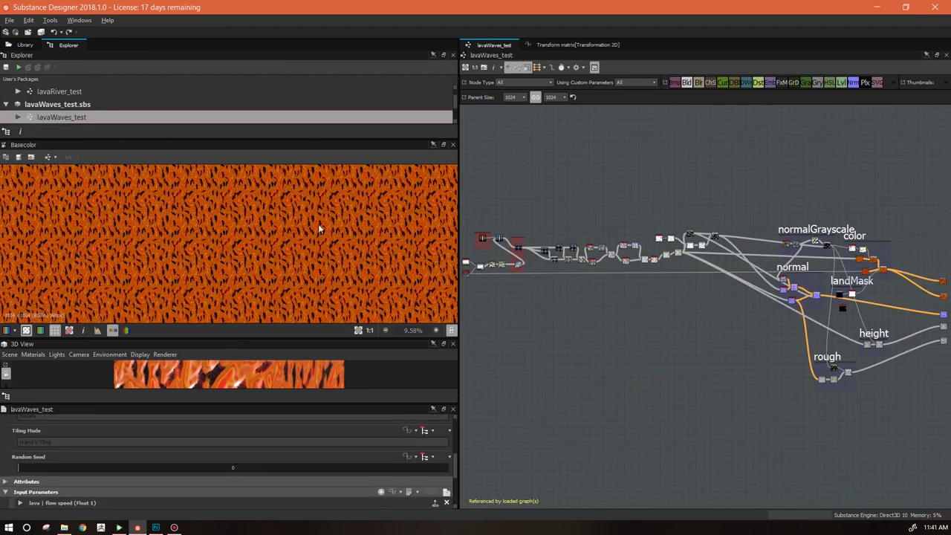
pyautogui.moveTo(313, 338); pyautogui.dragTo(300, 192)
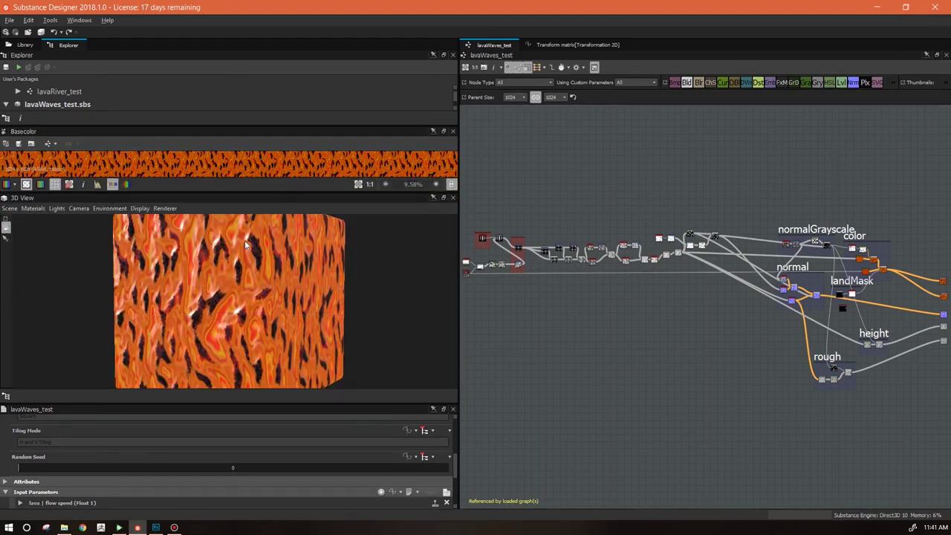
pyautogui.moveTo(251, 311); pyautogui.dragTo(216, 271)
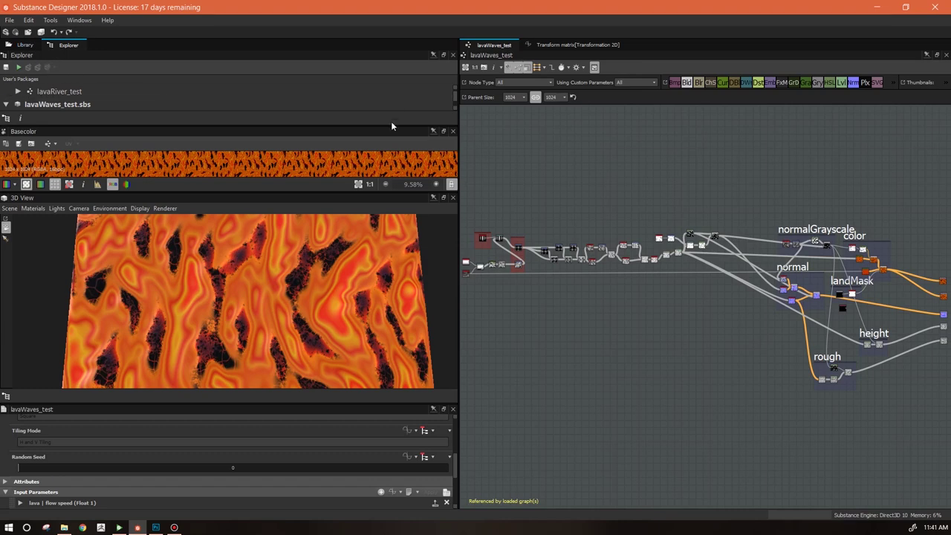
# Reopen the lavaWaves graph from the unsaved package and save the package as a Substance file named lavaWaves
pyautogui.moveTo(392, 127); pyautogui.dragTo(391, 199)
pyautogui.click(65, 155)
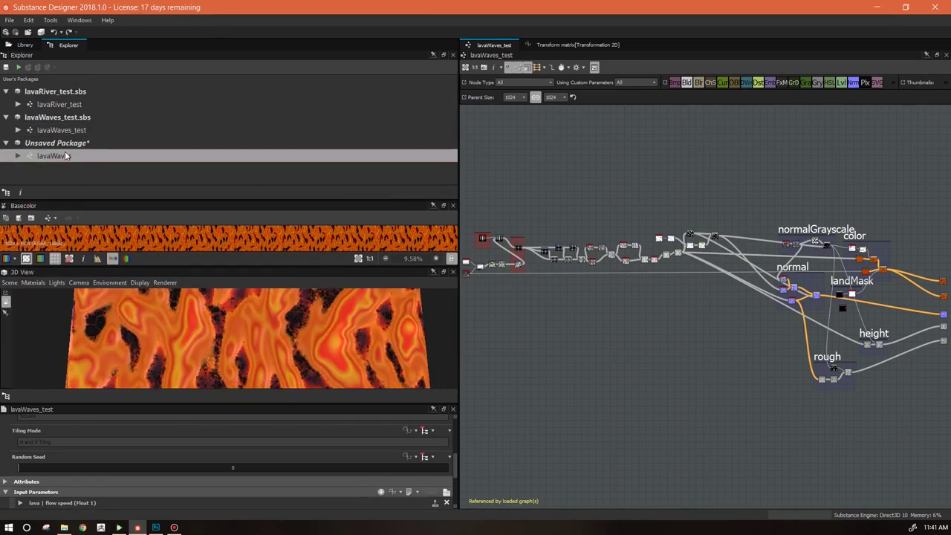
pyautogui.doubleClick(65, 156)
pyautogui.hotkey('ctrl', 's')
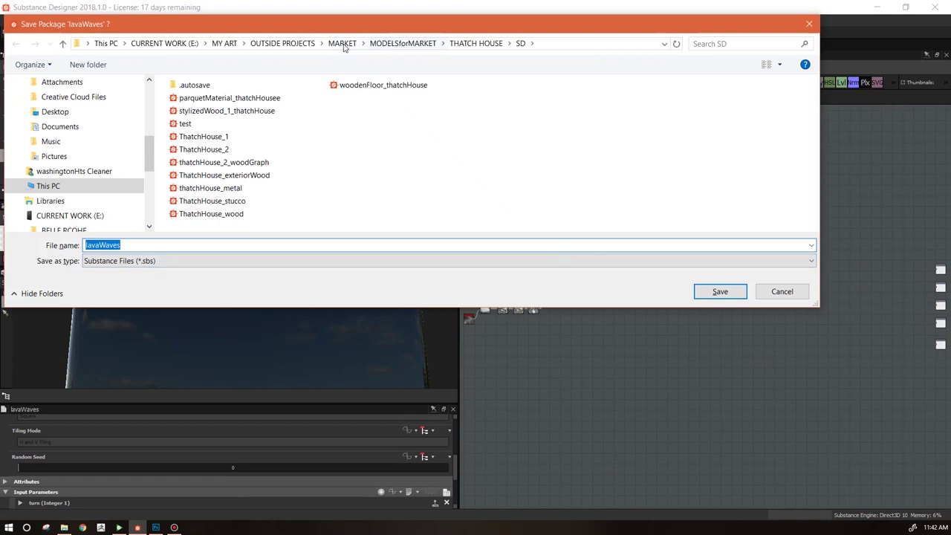
pyautogui.doubleClick(195, 128)
pyautogui.doubleClick(195, 142)
pyautogui.doubleClick(196, 117)
pyautogui.doubleClick(195, 114)
pyautogui.doubleClick(195, 154)
pyautogui.click(723, 296)
# Search the library for "cell", add the white Cells 3 node above the chain, and inspect its crack pattern in an enlarged 2D view
pyautogui.moveTo(630, 308); pyautogui.dragTo(462, 308, button='middle')
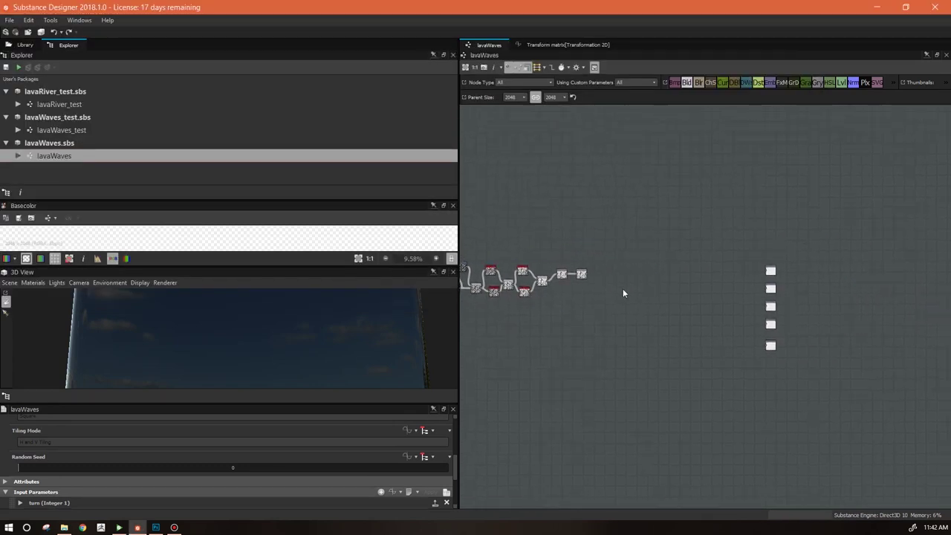
pyautogui.click(24, 44)
pyautogui.write('cell')
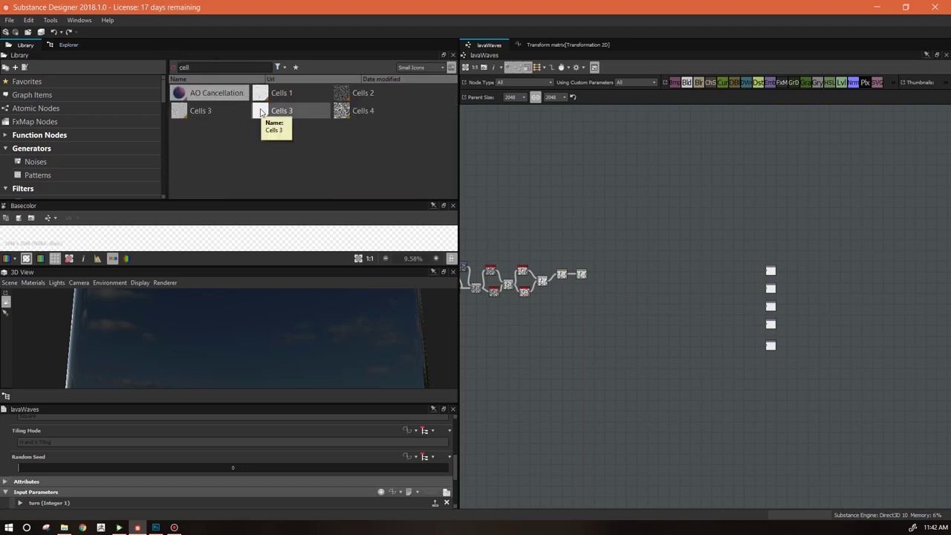
pyautogui.moveTo(261, 111); pyautogui.dragTo(542, 168)
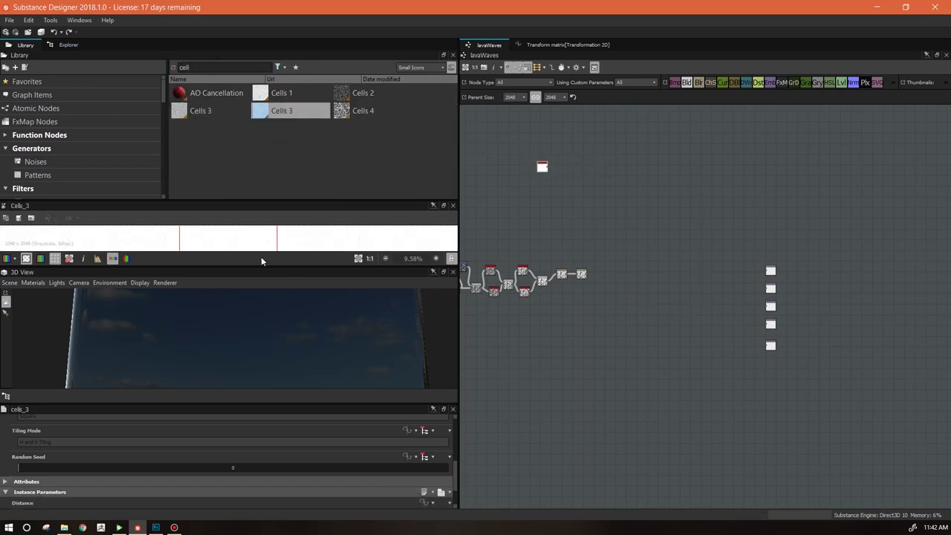
pyautogui.moveTo(261, 260); pyautogui.dragTo(260, 350)
pyautogui.scroll(5, 240, 282)
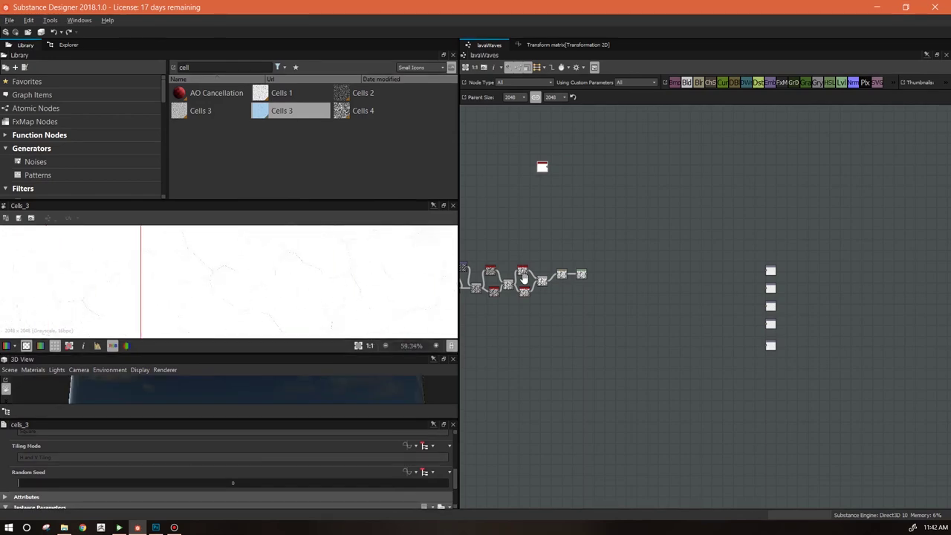
pyautogui.scroll(6, 618, 301)
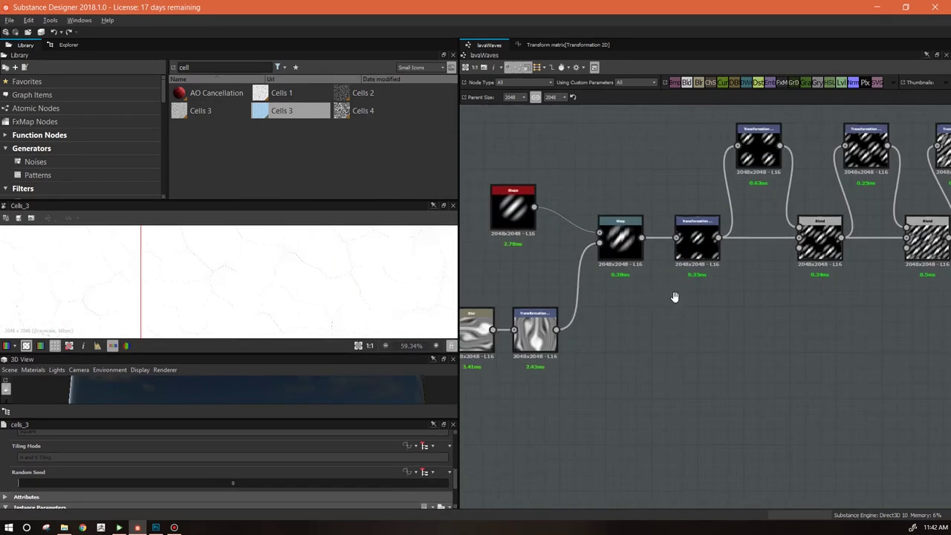
# Reduce the Gradient Linear 2 node's output size to 256x256 in both width and height
pyautogui.moveTo(675, 297); pyautogui.dragTo(921, 290, button='middle')
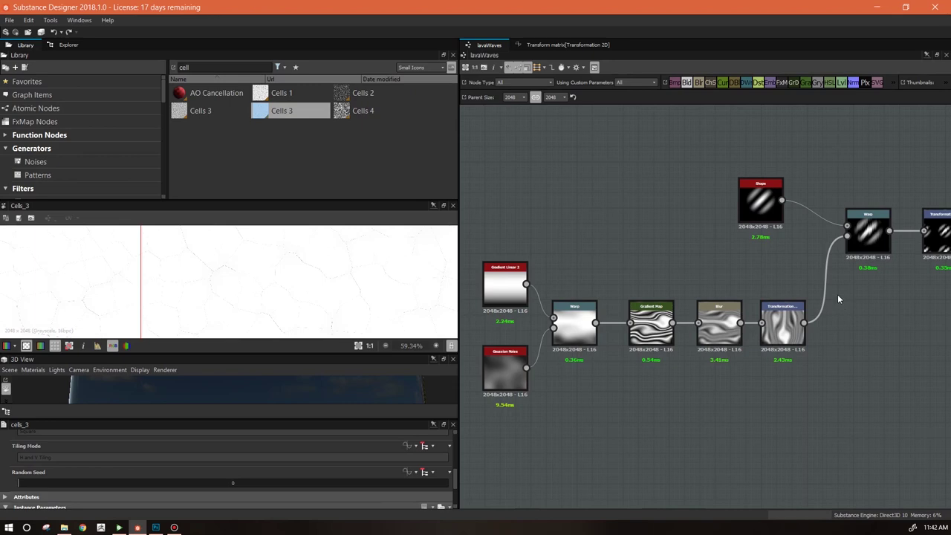
pyautogui.click(499, 287)
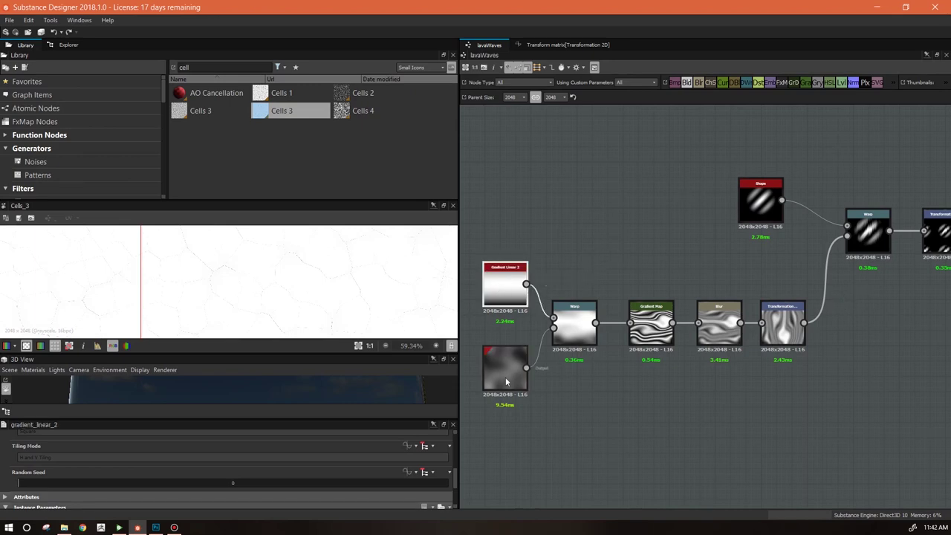
pyautogui.moveTo(314, 355); pyautogui.dragTo(317, 333)
pyautogui.moveTo(312, 419); pyautogui.dragTo(338, 373)
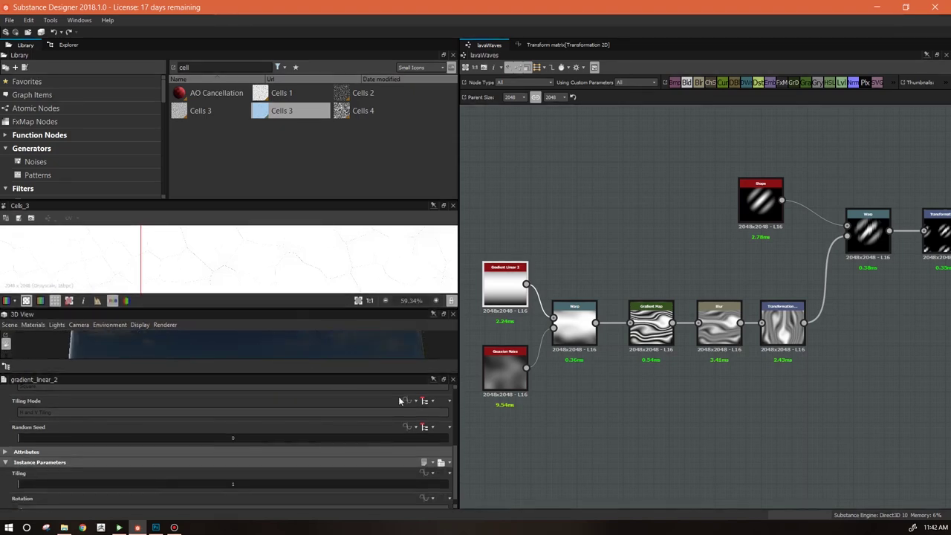
pyautogui.moveTo(455, 476); pyautogui.dragTo(455, 407)
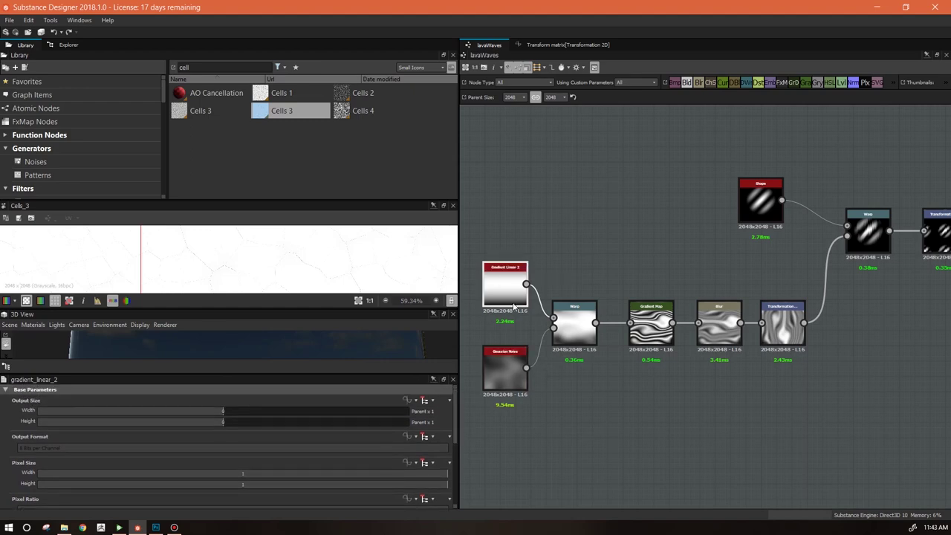
pyautogui.click(197, 412)
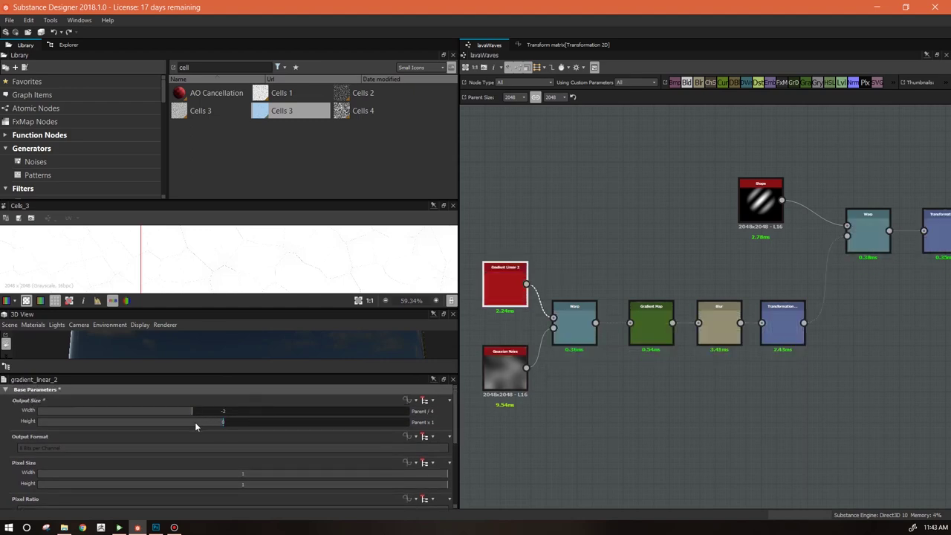
pyautogui.doubleClick(505, 283)
# Preview the Gaussian Noise, Warp, Gradient Map, Blur and Transformation 2D nodes in sequence to refresh the chain at the reduced size
pyautogui.doubleClick(497, 365)
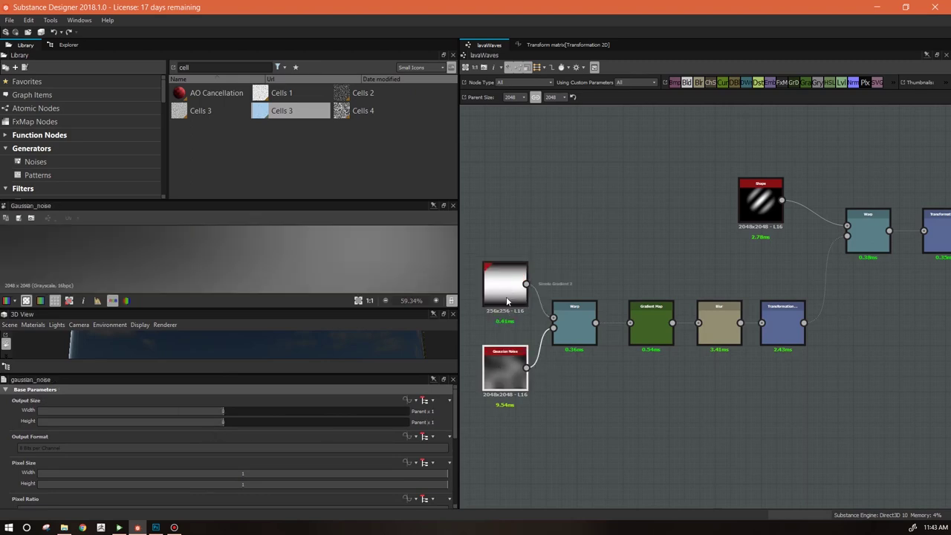
pyautogui.doubleClick(574, 323)
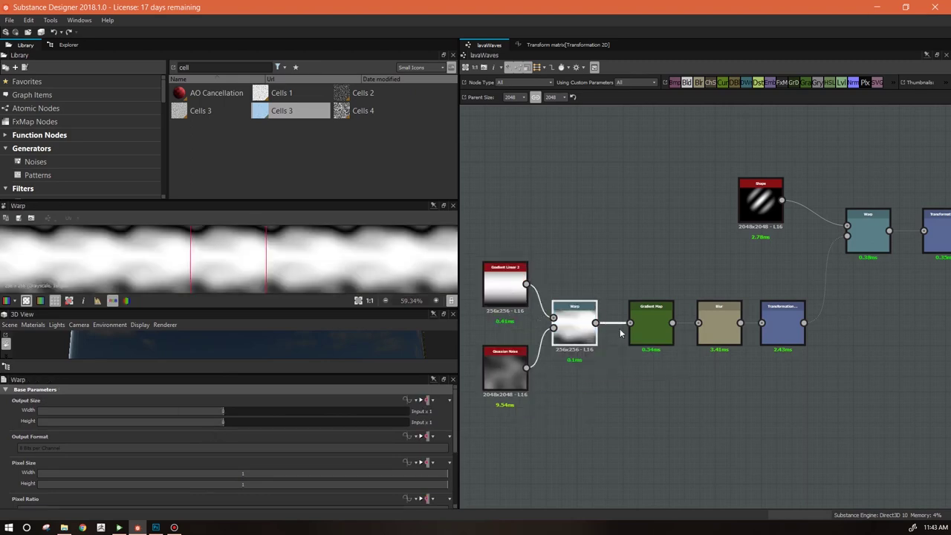
pyautogui.click(651, 329)
pyautogui.doubleClick(650, 329)
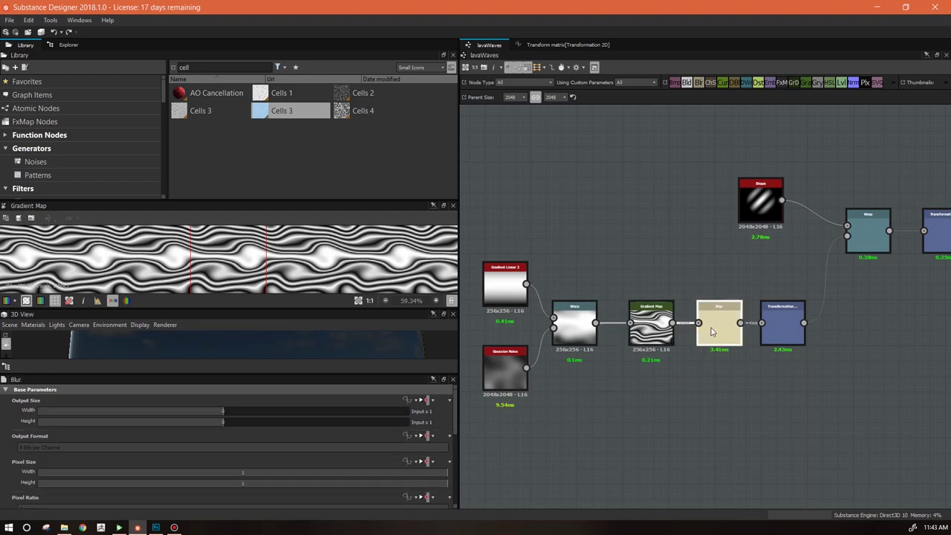
pyautogui.doubleClick(719, 323)
pyautogui.doubleClick(782, 324)
# Reduce the Shape node's output width and height to 512x512
pyautogui.moveTo(829, 363); pyautogui.dragTo(681, 433, button='middle')
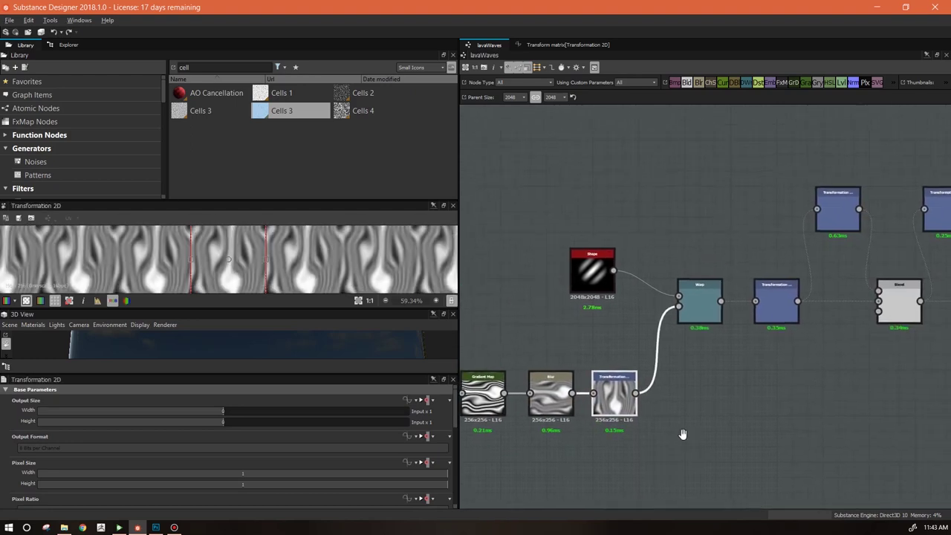
pyautogui.doubleClick(592, 264)
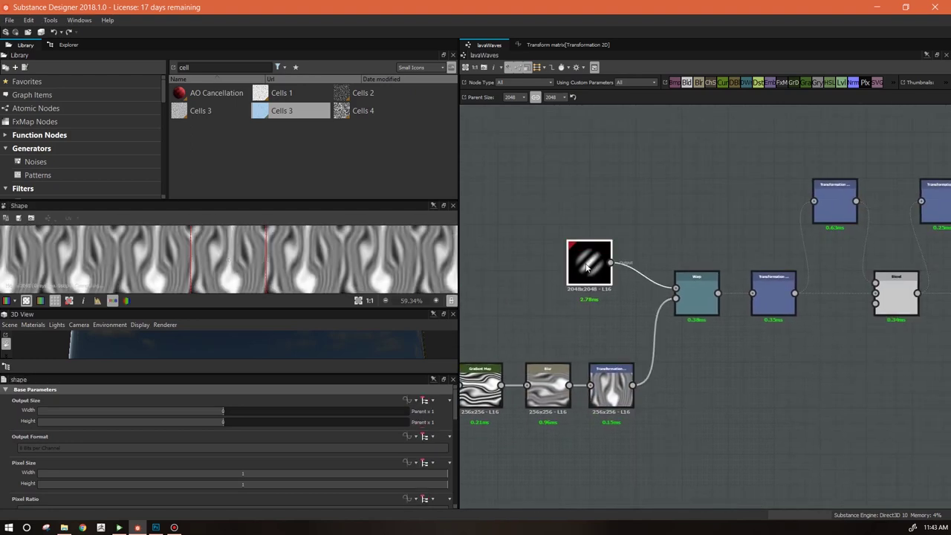
pyautogui.scroll(-2, 452, 401)
pyautogui.scroll(2, 455, 405)
pyautogui.moveTo(216, 423); pyautogui.dragTo(193, 422)
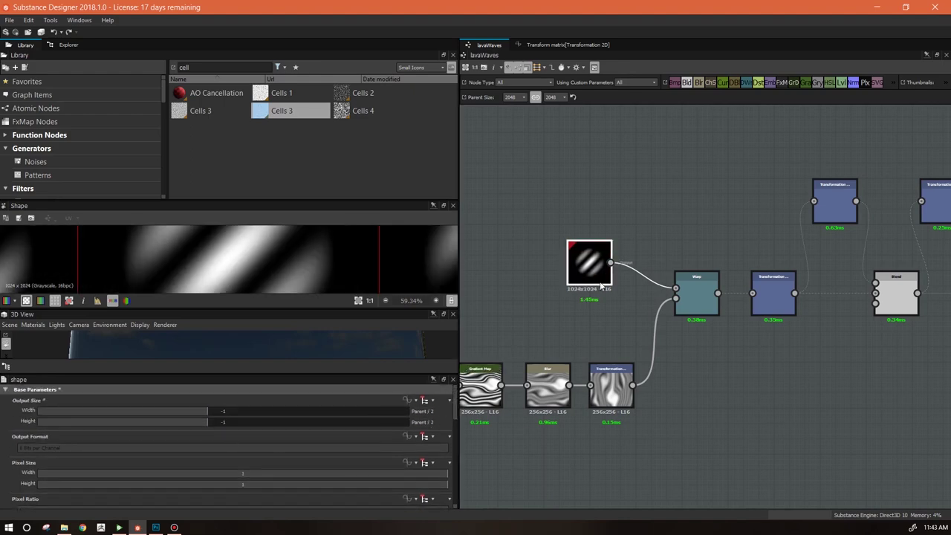
# Preview the Warp and Transformation 2D nodes after Shape, plus the final Levels node, to examine the wave pattern at the lower resolution
pyautogui.doubleClick(697, 299)
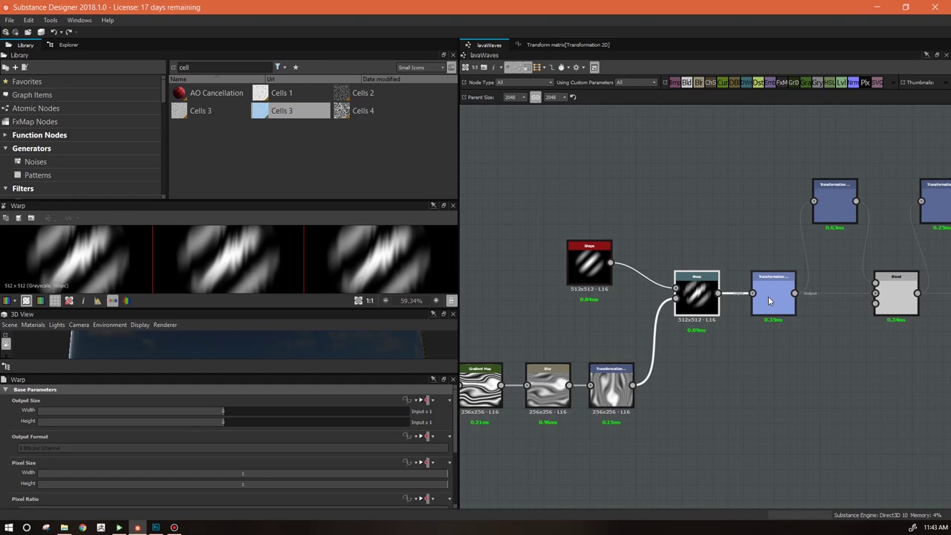
pyautogui.doubleClick(769, 299)
pyautogui.moveTo(789, 349); pyautogui.dragTo(554, 415, button='middle')
pyautogui.scroll(-3, 767, 357)
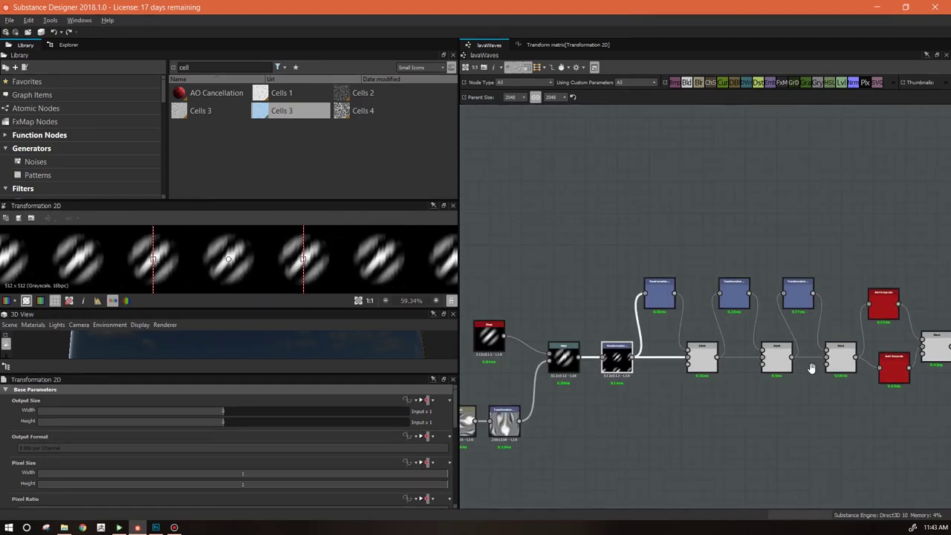
pyautogui.moveTo(810, 369); pyautogui.dragTo(561, 341, button='middle')
pyautogui.doubleClick(906, 285)
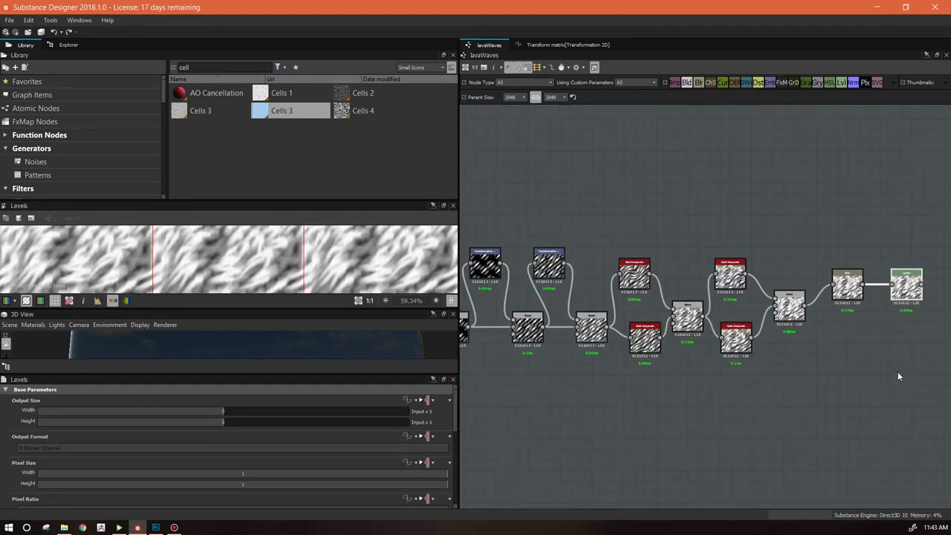
pyautogui.scroll(2, 898, 372)
pyautogui.moveTo(895, 369); pyautogui.dragTo(597, 439, button='middle')
pyautogui.scroll(-3, 733, 383)
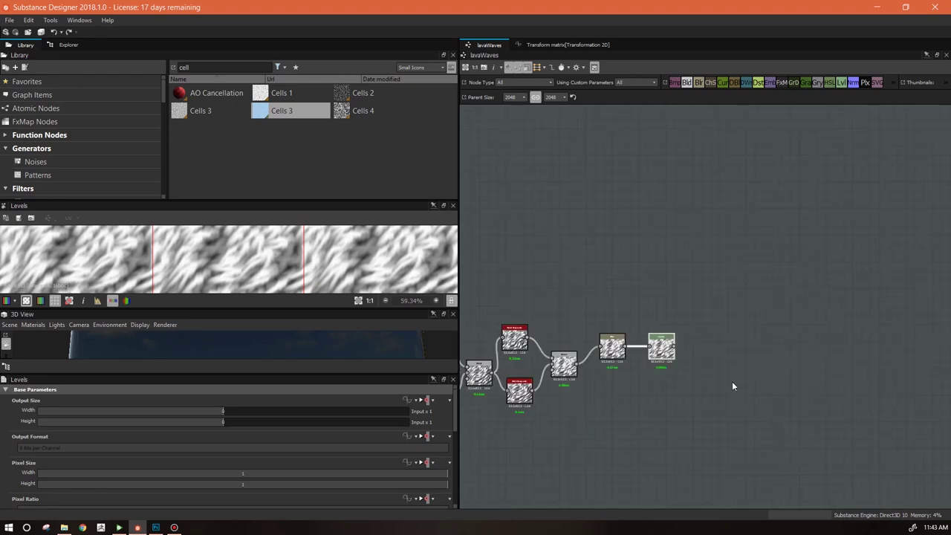
pyautogui.scroll(-1, 699, 265)
pyautogui.moveTo(678, 344); pyautogui.dragTo(734, 353, button='middle')
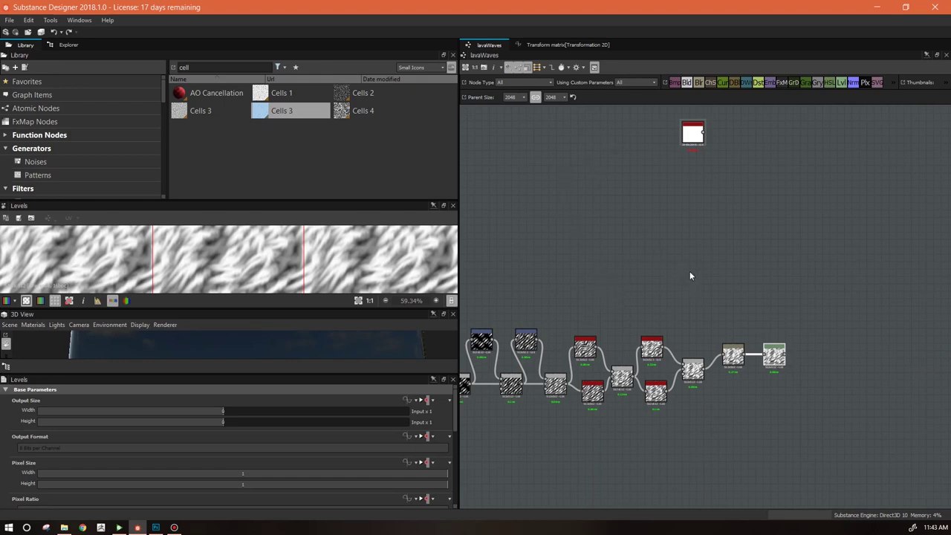
pyautogui.moveTo(695, 261); pyautogui.dragTo(603, 287, button='middle')
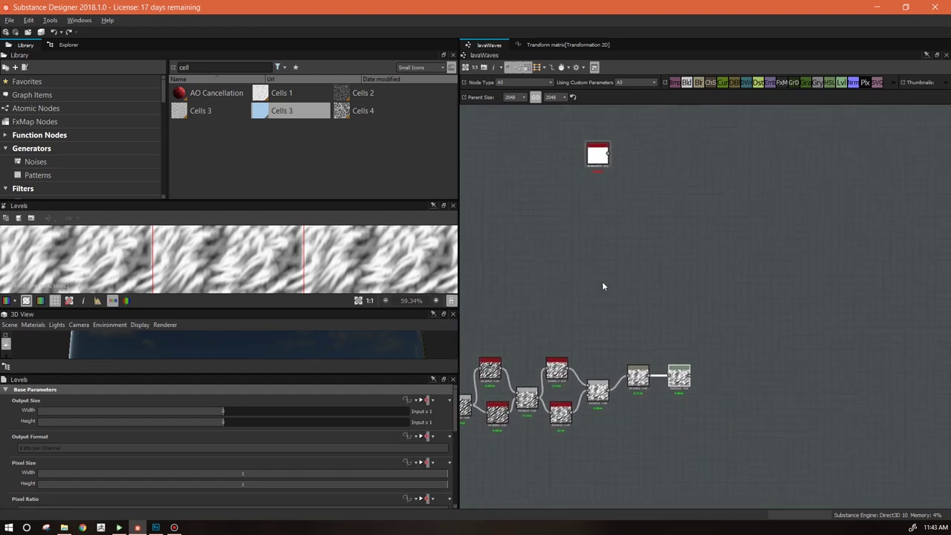
pyautogui.moveTo(652, 312); pyautogui.dragTo(709, 292, button='middle')
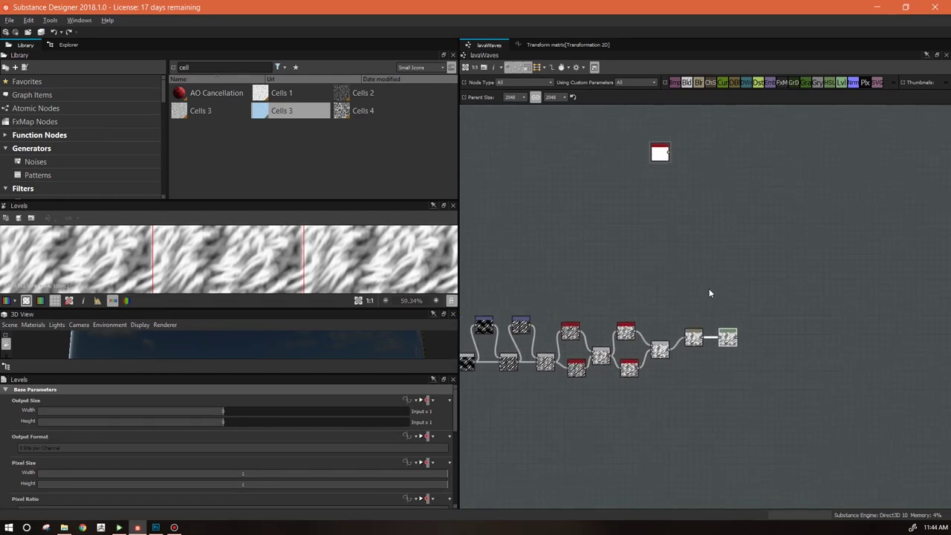
# Shift the Levels node slightly closer to Blur and move the Cells 3 node down nearer to the chain
pyautogui.scroll(5, 727, 329)
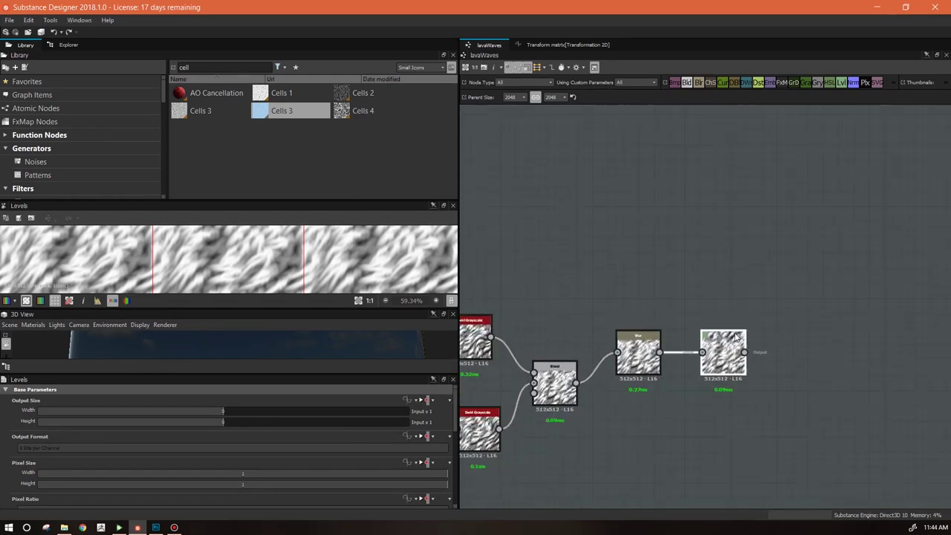
pyautogui.moveTo(725, 357); pyautogui.dragTo(718, 355)
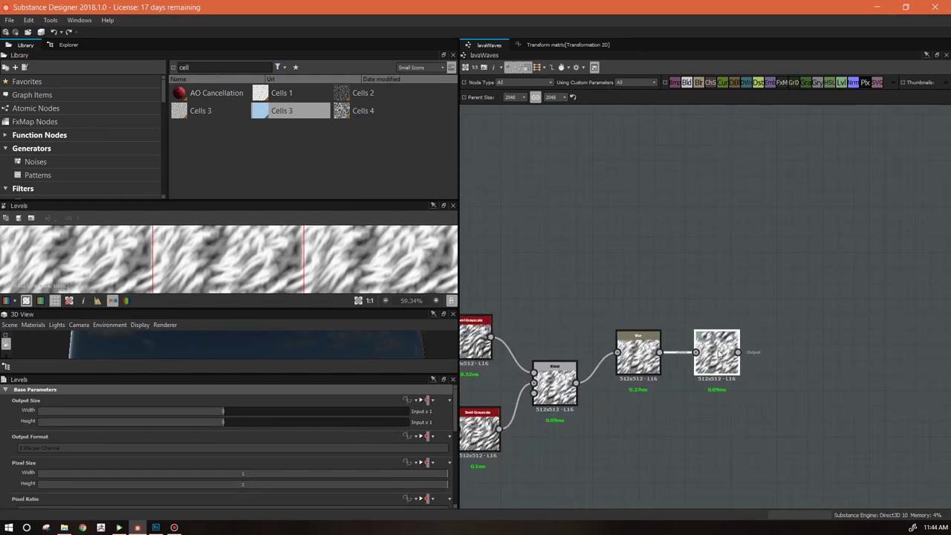
pyautogui.scroll(-2, 714, 344)
pyautogui.moveTo(671, 264); pyautogui.dragTo(712, 398, button='middle')
pyautogui.moveTo(648, 164); pyautogui.dragTo(599, 330)
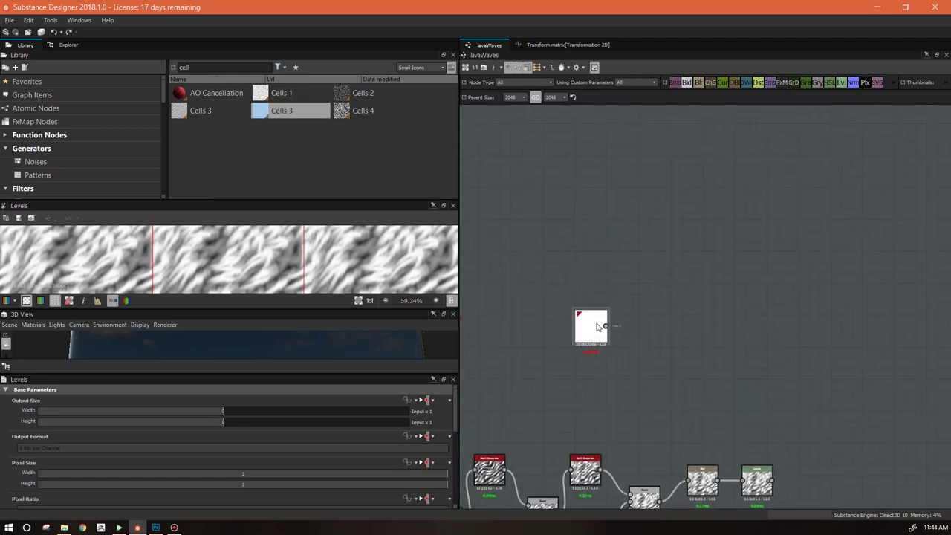
# Set the Cells 3 node's output width and height to -3 (Parent / 8)
pyautogui.doubleClick(595, 327)
pyautogui.click(192, 411)
pyautogui.click(193, 421)
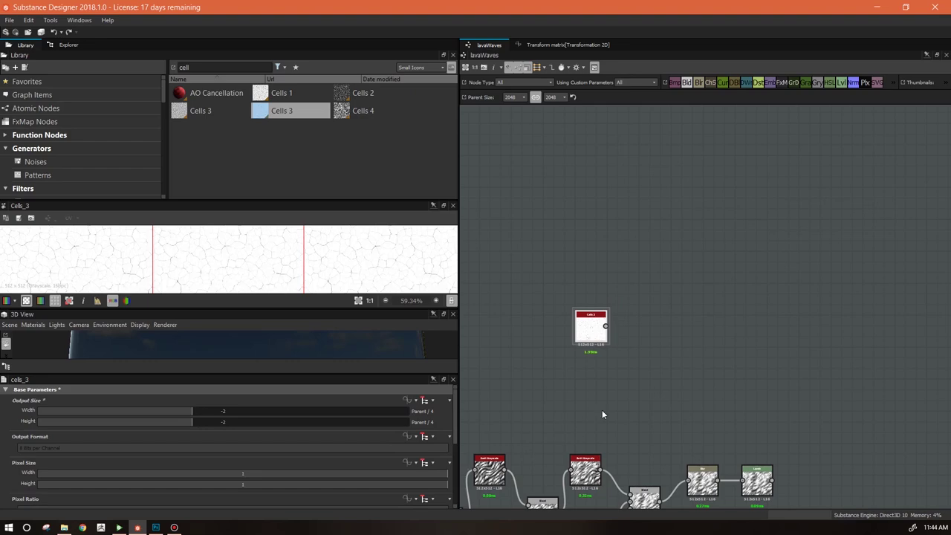
pyautogui.moveTo(156, 413); pyautogui.dragTo(177, 427)
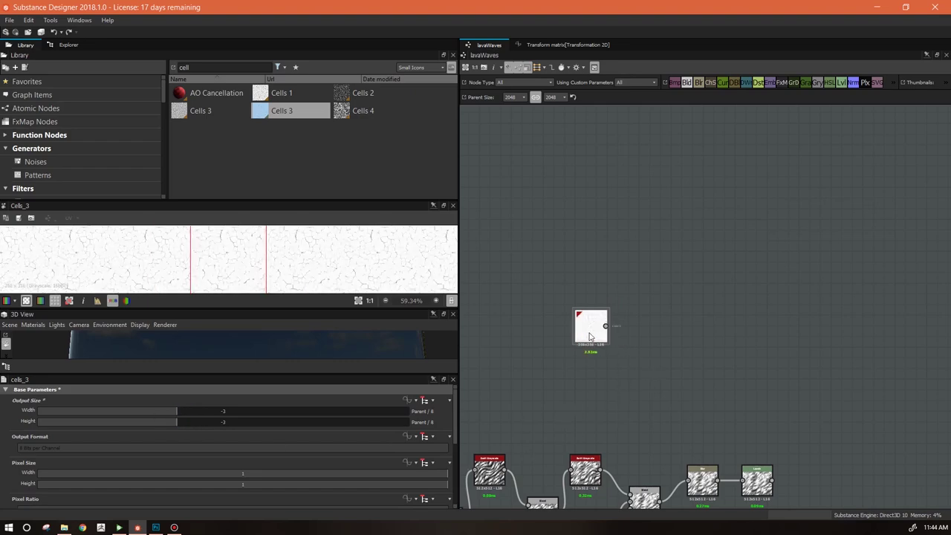
pyautogui.scroll(2, 598, 372)
pyautogui.scroll(-2, 626, 331)
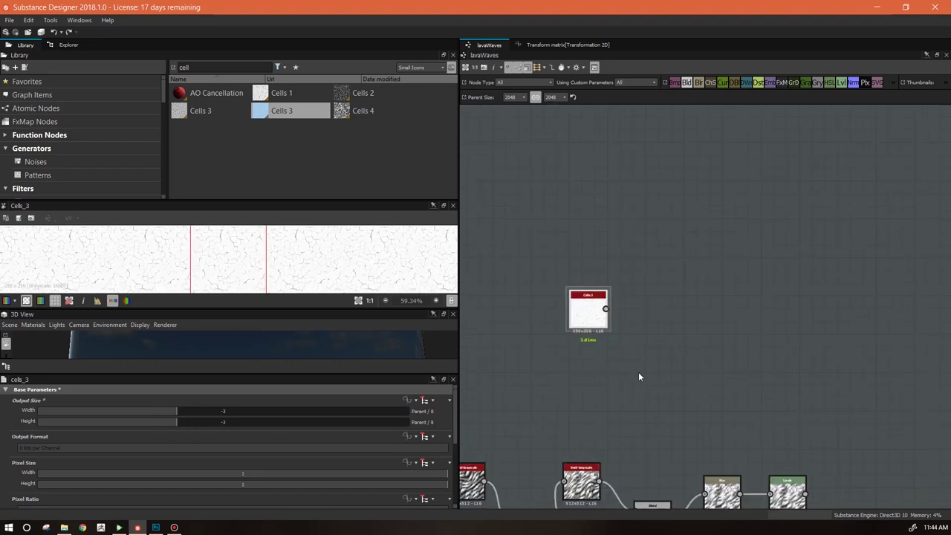
# Reposition Cells 3, add a Transformation 2D node beside it, and feed the cells pattern into it
pyautogui.moveTo(637, 376); pyautogui.dragTo(626, 267, button='middle')
pyautogui.moveTo(573, 215); pyautogui.dragTo(626, 194)
pyautogui.rightClick(717, 165)
pyautogui.moveTo(742, 174)
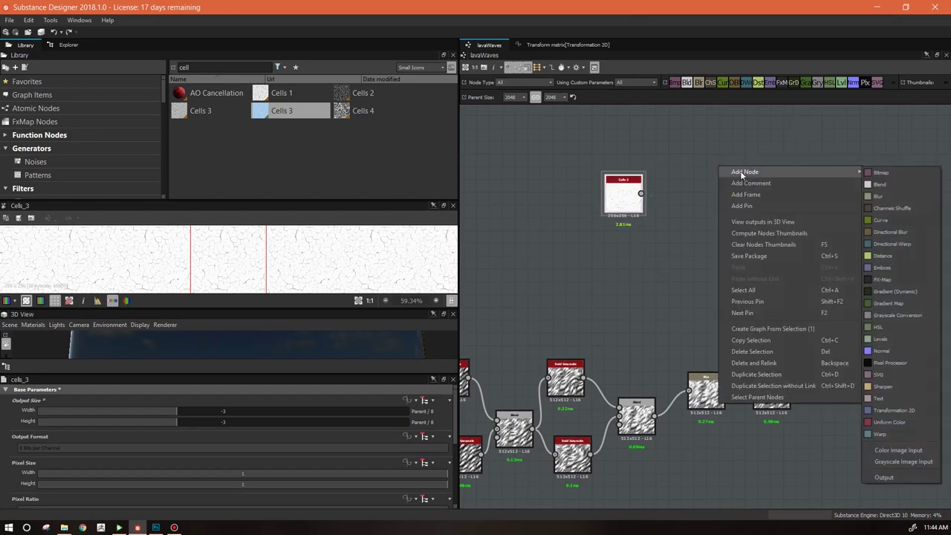
pyautogui.click(894, 410)
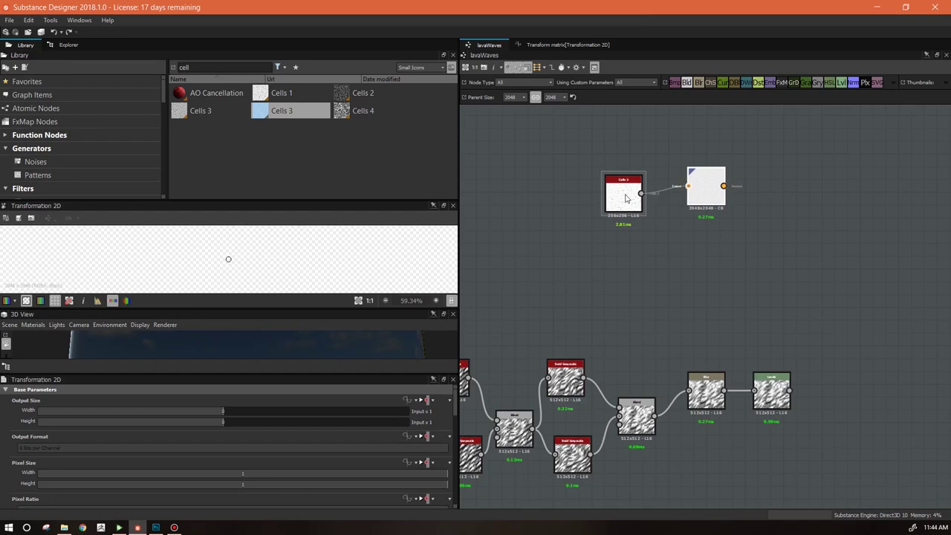
pyautogui.moveTo(708, 200); pyautogui.dragTo(715, 212)
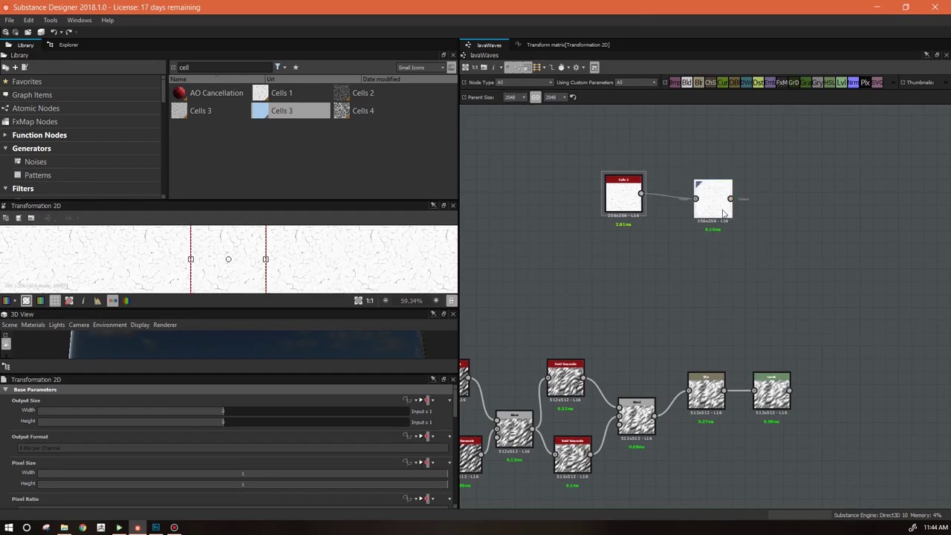
# Make the new Transformation 2D node's output size Relative to Parent
pyautogui.click(428, 399)
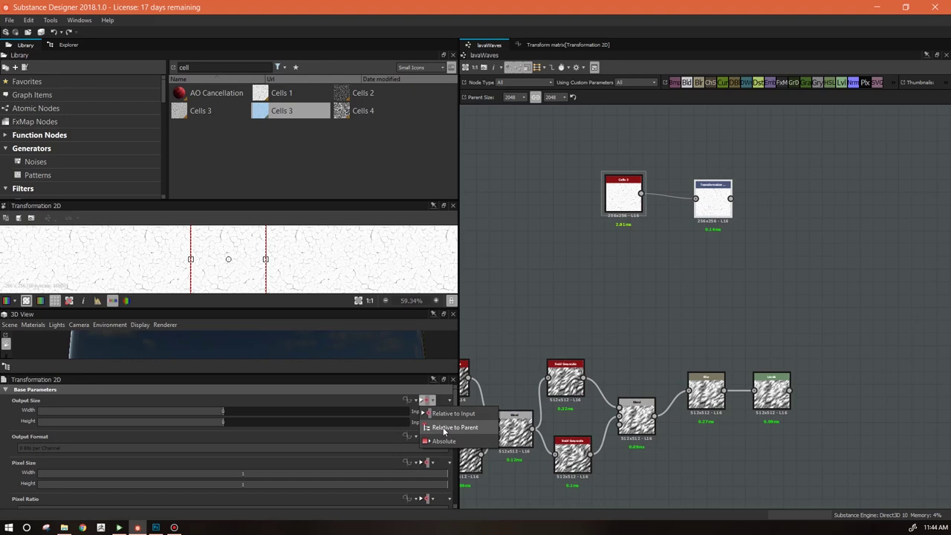
pyautogui.click(444, 428)
pyautogui.scroll(-7, 364, 260)
# Set the Cells 3 node's Distance to 4 and preview the result in the Transformation 2D node aligned beside it
pyautogui.doubleClick(624, 195)
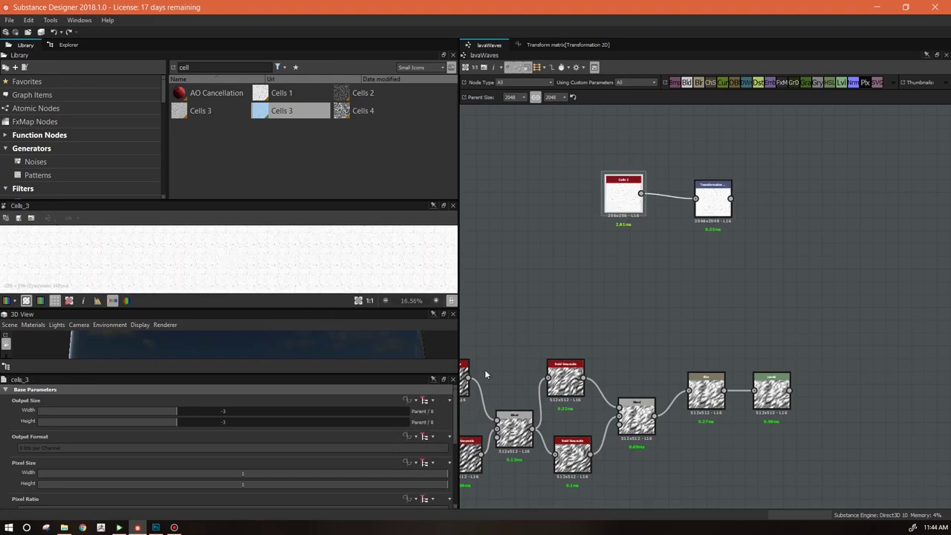
pyautogui.moveTo(454, 429); pyautogui.dragTo(452, 501)
pyautogui.moveTo(65, 474); pyautogui.dragTo(30, 472)
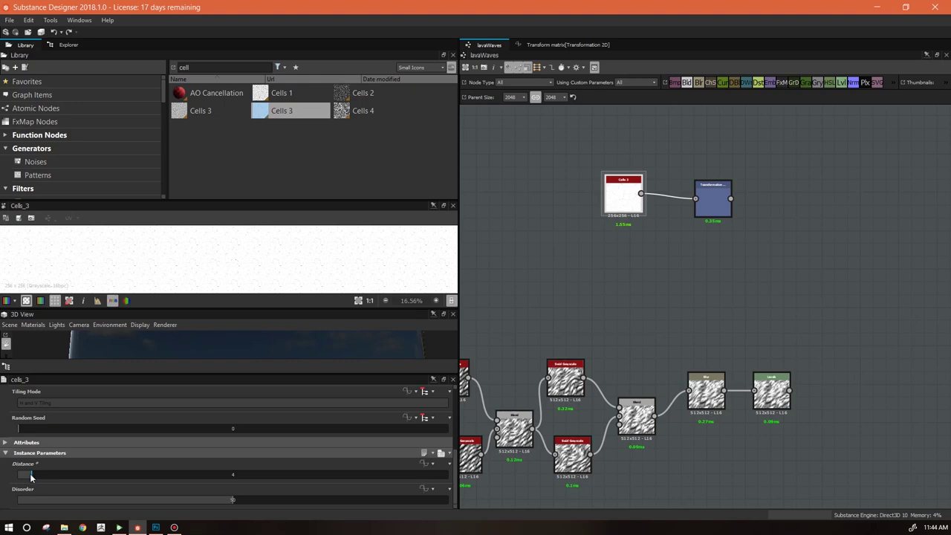
pyautogui.doubleClick(705, 197)
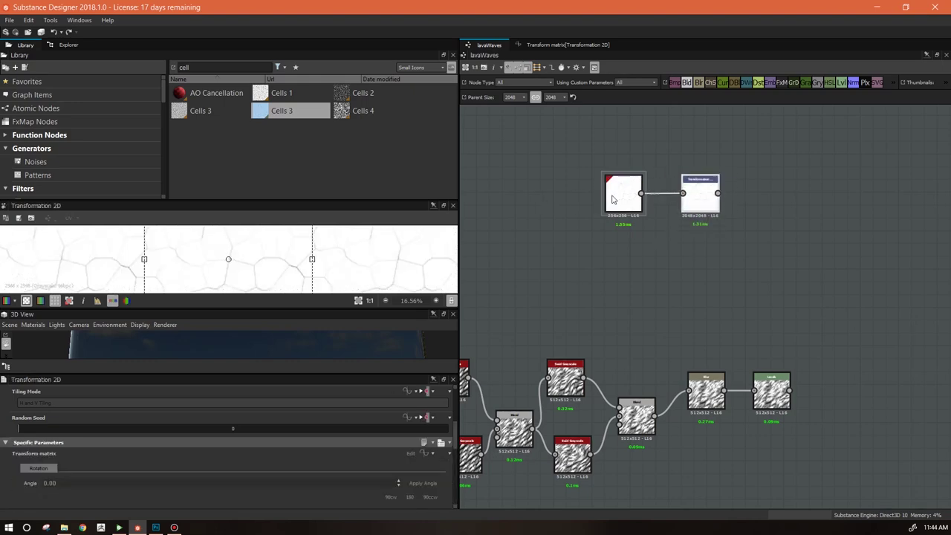
# Halve the scale of the Transformation 2D node three times so the cells pattern repeats more densely
pyautogui.scroll(3, 622, 199)
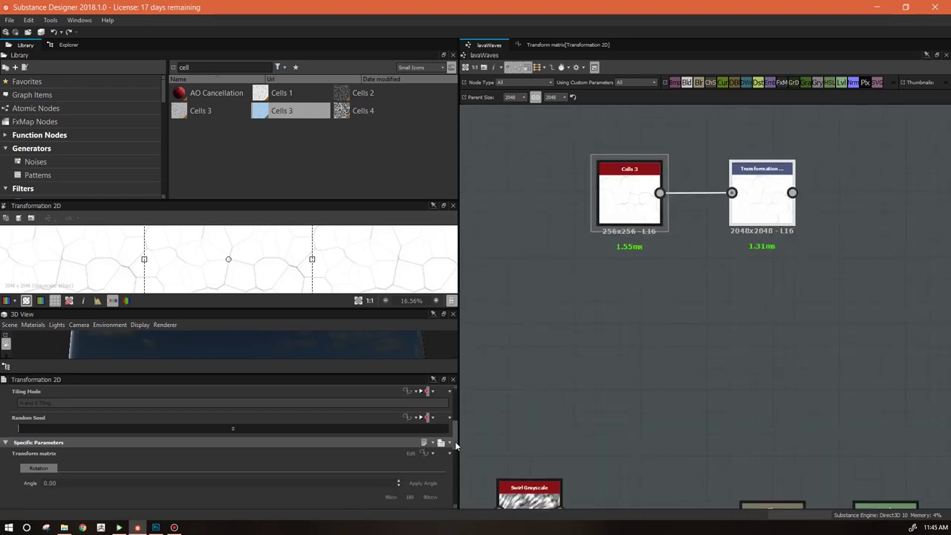
pyautogui.scroll(-3, 456, 444)
pyautogui.click(436, 450)
pyautogui.click(436, 450)
pyautogui.click(436, 450)
pyautogui.scroll(-2, 846, 379)
# Add a Warp node with the transformed cells as its Input and the Levels output as its Gradient Input
pyautogui.moveTo(801, 382); pyautogui.dragTo(623, 312, button='middle')
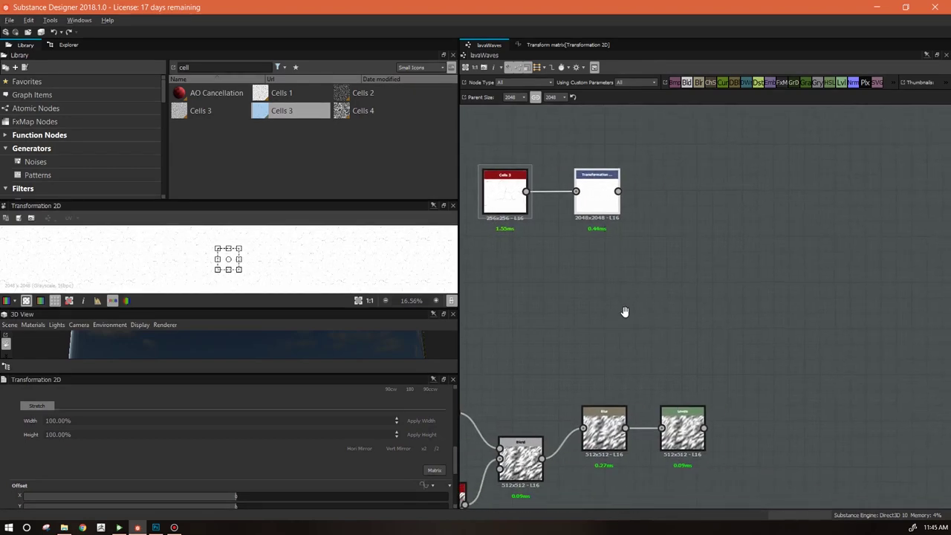
pyautogui.rightClick(758, 162)
pyautogui.click(713, 430)
pyautogui.moveTo(742, 162); pyautogui.dragTo(743, 252)
pyautogui.moveTo(705, 409); pyautogui.dragTo(701, 426)
# Check the Levels histogram, then preview the new Warp node and move it slightly higher in the graph
pyautogui.doubleClick(679, 425)
pyautogui.scroll(-3, 245, 453)
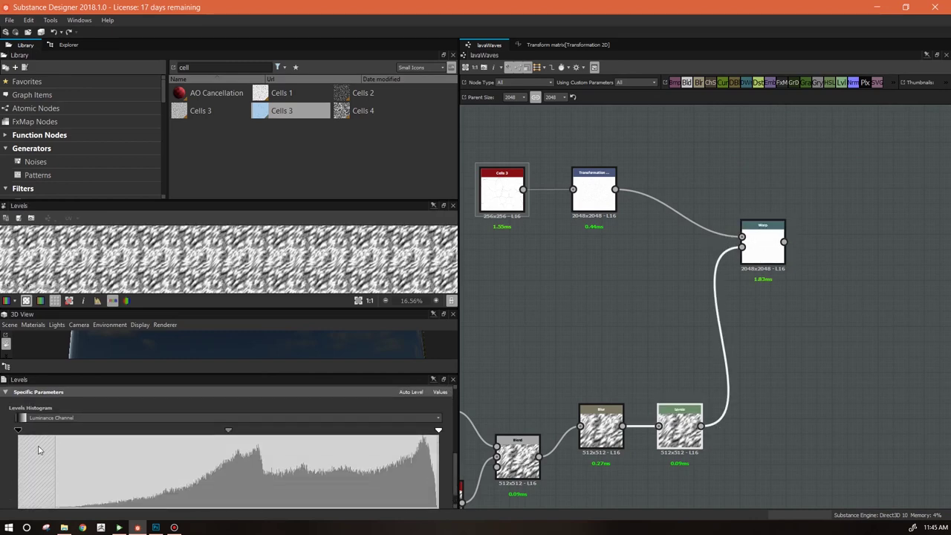
pyautogui.doubleClick(774, 245)
pyautogui.moveTo(774, 245); pyautogui.dragTo(757, 213)
pyautogui.scroll(5, 767, 218)
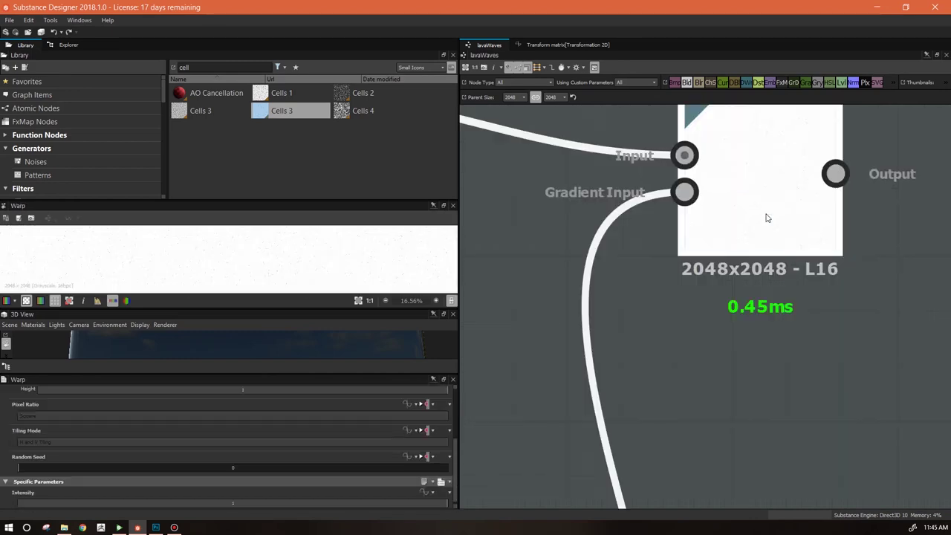
# Enlarge the 2D view of the warped cells and set the Warp node's Intensity to 0.15
pyautogui.moveTo(287, 308); pyautogui.dragTo(287, 406)
pyautogui.scroll(6, 282, 303)
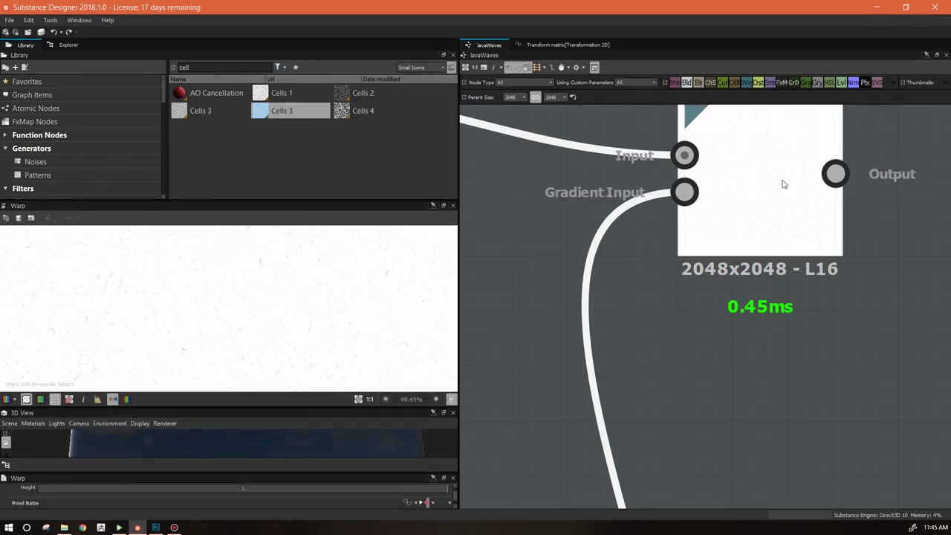
pyautogui.moveTo(304, 406); pyautogui.dragTo(306, 369)
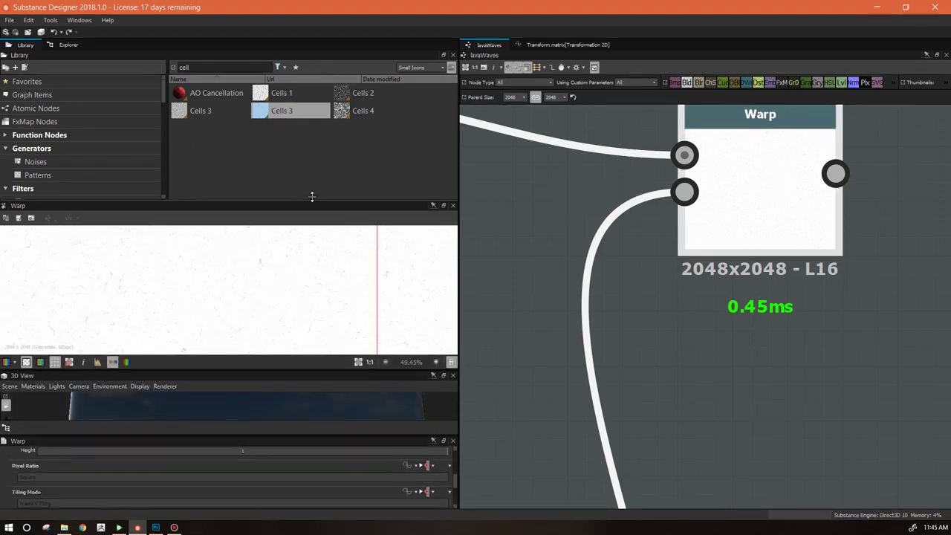
pyautogui.moveTo(309, 200); pyautogui.dragTo(309, 127)
pyautogui.moveTo(454, 478); pyautogui.dragTo(18, 499)
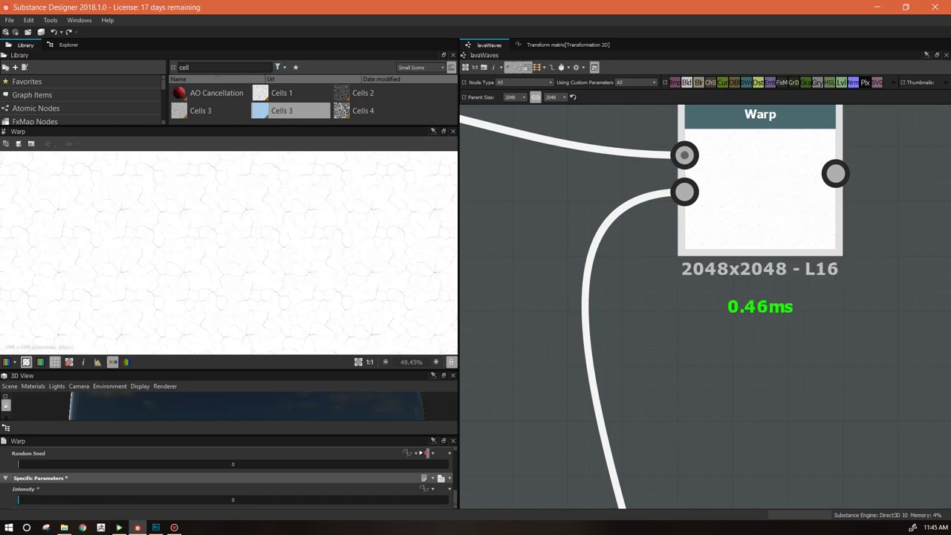
pyautogui.moveTo(19, 499); pyautogui.dragTo(73, 508)
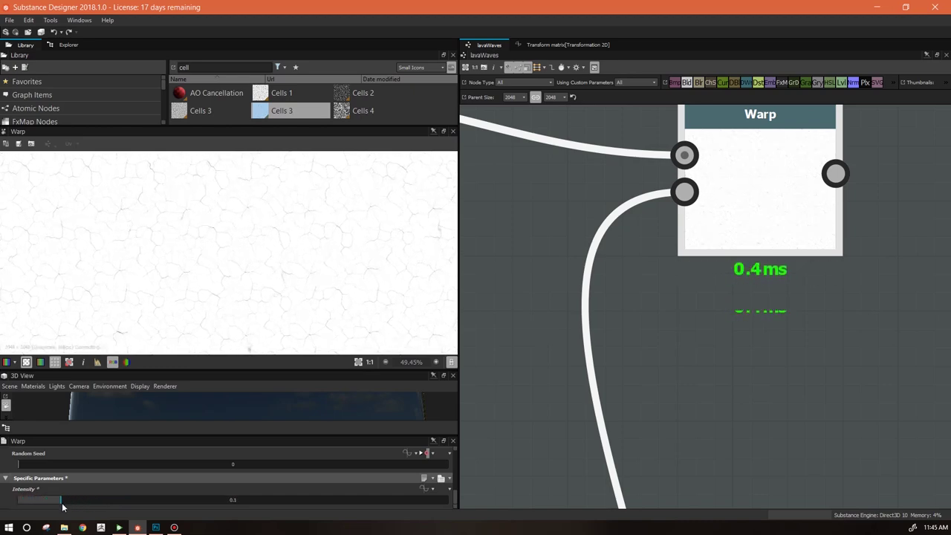
pyautogui.moveTo(80, 509); pyautogui.dragTo(84, 508)
# Vary the Disorder of the Gaussian Noise node at the start of the graph and set it back to 0
pyautogui.scroll(-5, 618, 416)
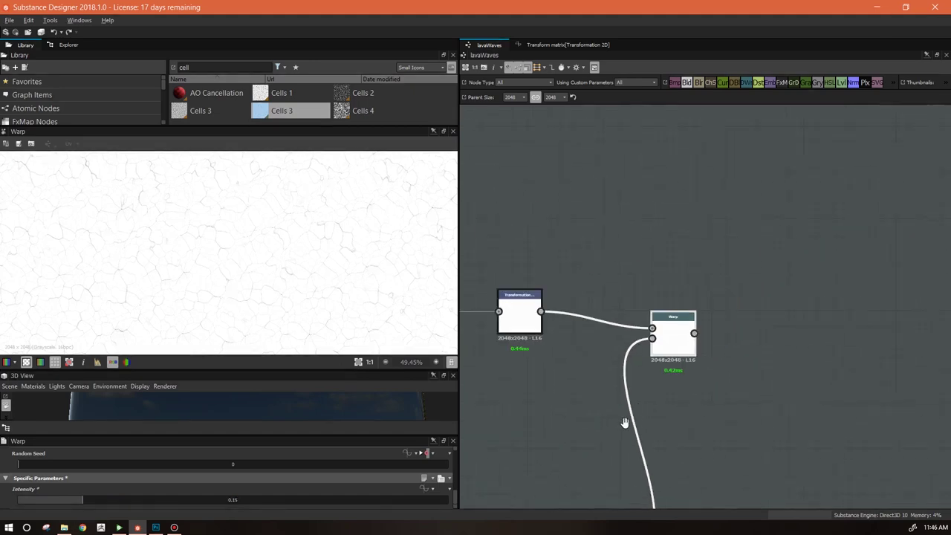
pyautogui.moveTo(624, 422); pyautogui.dragTo(832, 202, button='middle')
pyautogui.scroll(-5, 832, 201)
pyautogui.moveTo(740, 378); pyautogui.dragTo(904, 374, button='middle')
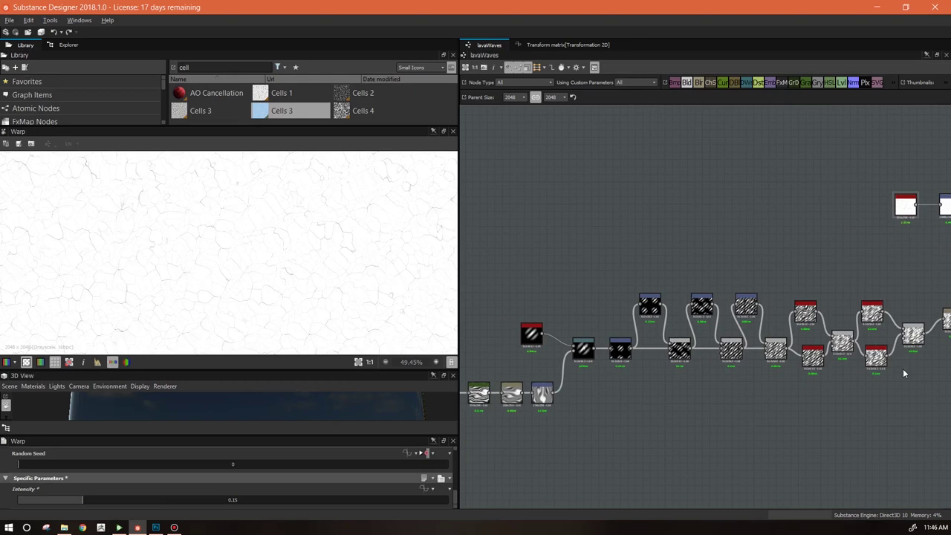
pyautogui.moveTo(740, 399); pyautogui.dragTo(869, 395, button='middle')
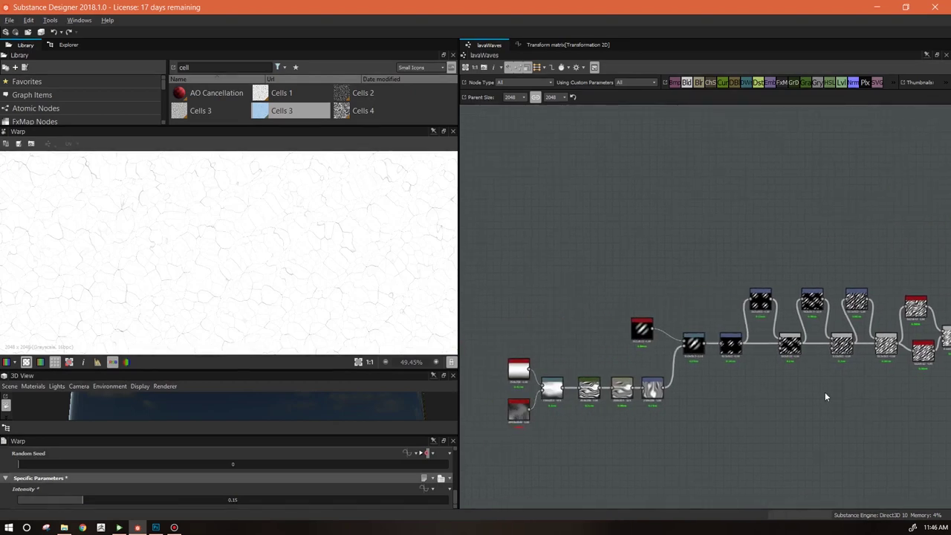
pyautogui.moveTo(825, 397); pyautogui.dragTo(694, 421, button='middle')
pyautogui.moveTo(899, 358); pyautogui.dragTo(837, 384, button='middle')
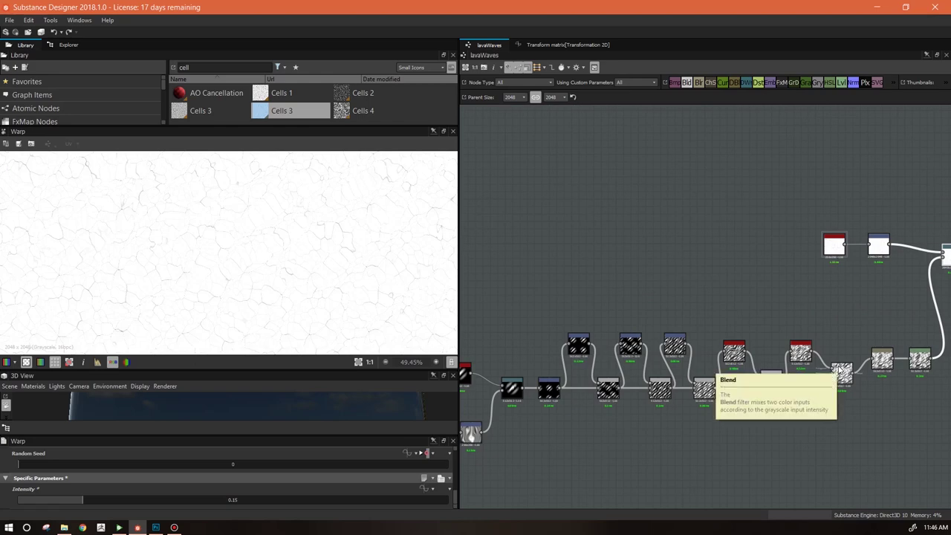
pyautogui.moveTo(536, 415); pyautogui.dragTo(820, 342, button='middle')
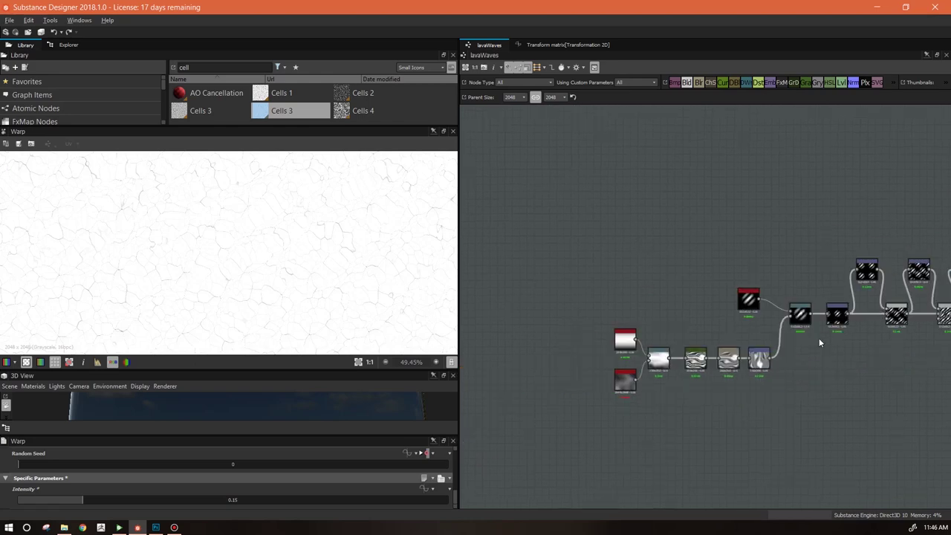
pyautogui.doubleClick(618, 386)
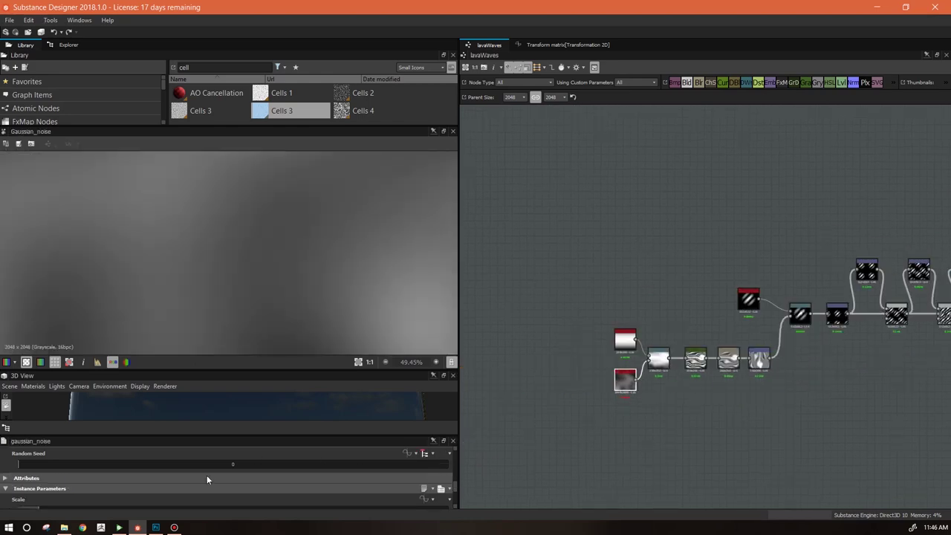
pyautogui.scroll(-3, 455, 487)
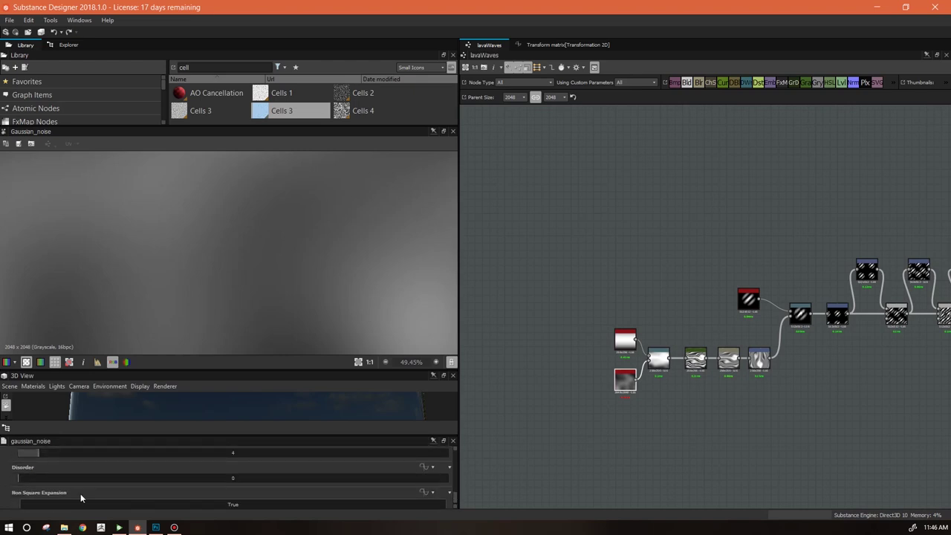
pyautogui.moveTo(46, 480); pyautogui.dragTo(2, 481)
# Preview the Warp node's cell cracks up close and align the node with the Transformation 2D node beside it
pyautogui.moveTo(765, 393); pyautogui.dragTo(505, 403, button='middle')
pyautogui.moveTo(907, 351); pyautogui.dragTo(624, 409, button='middle')
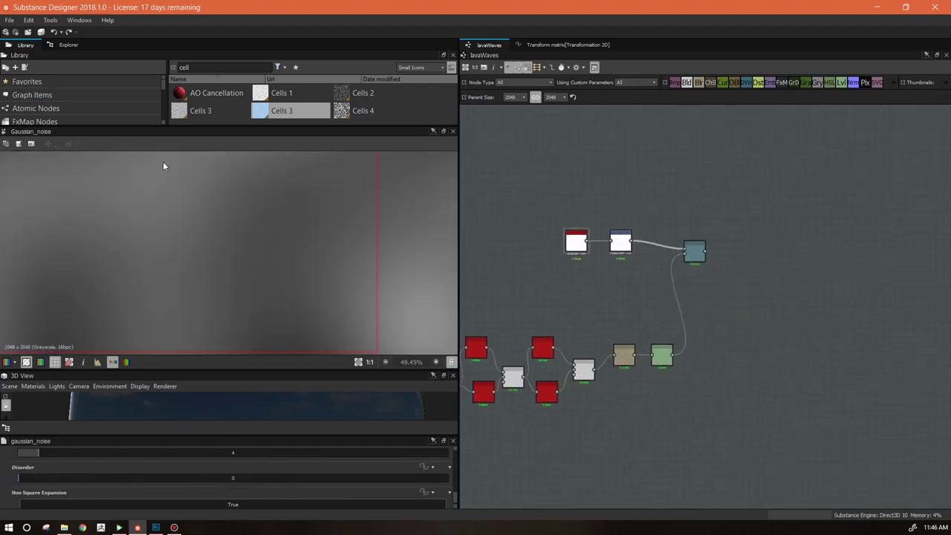
pyautogui.doubleClick(695, 252)
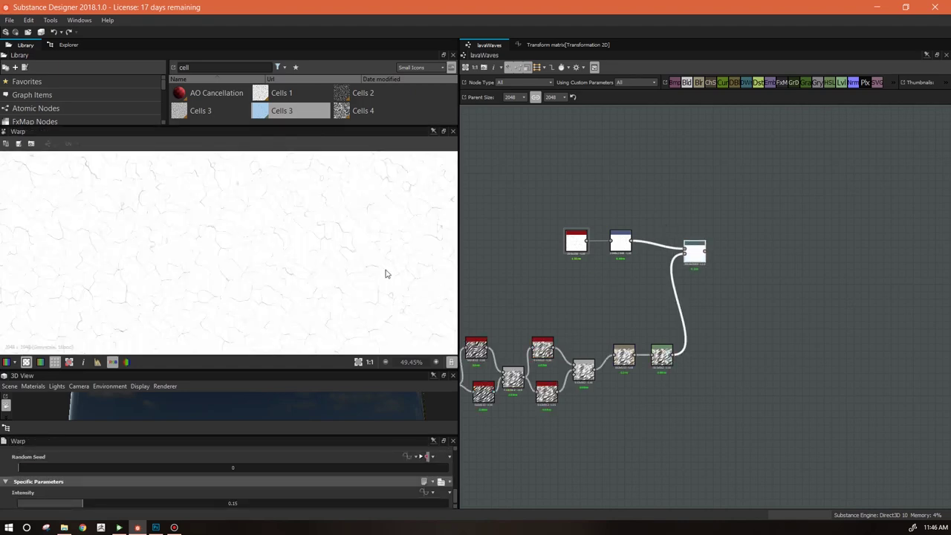
pyautogui.scroll(2, 384, 270)
pyautogui.moveTo(384, 270); pyautogui.dragTo(356, 312, button='middle')
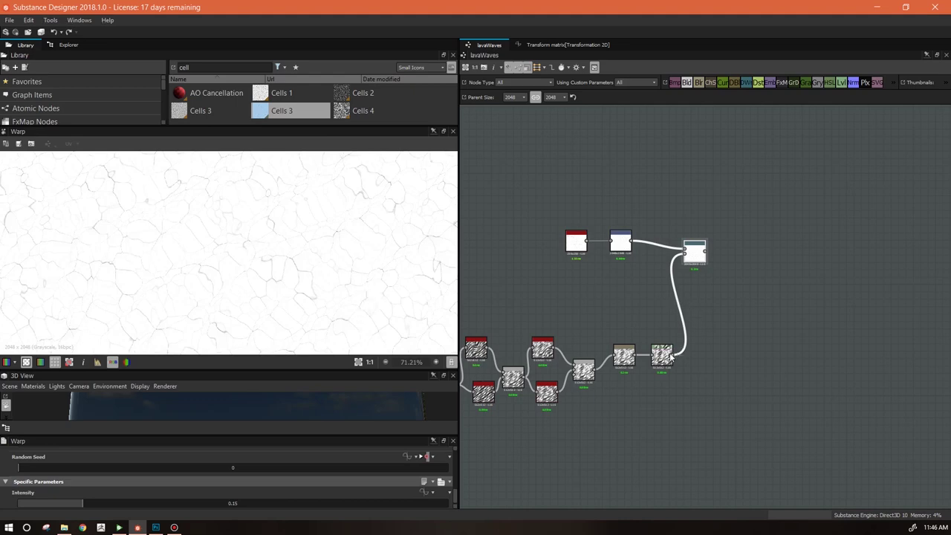
pyautogui.moveTo(700, 242); pyautogui.dragTo(707, 227)
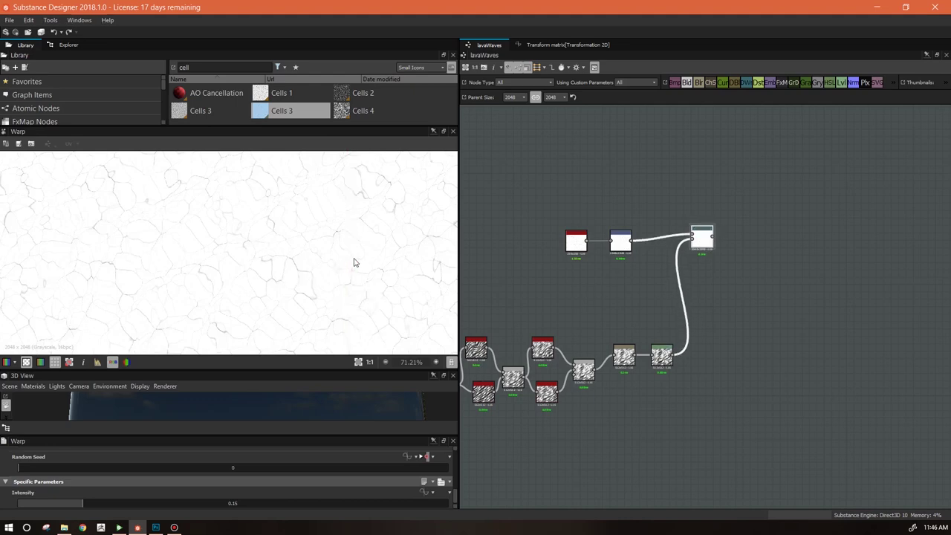
pyautogui.moveTo(713, 249); pyautogui.dragTo(702, 256)
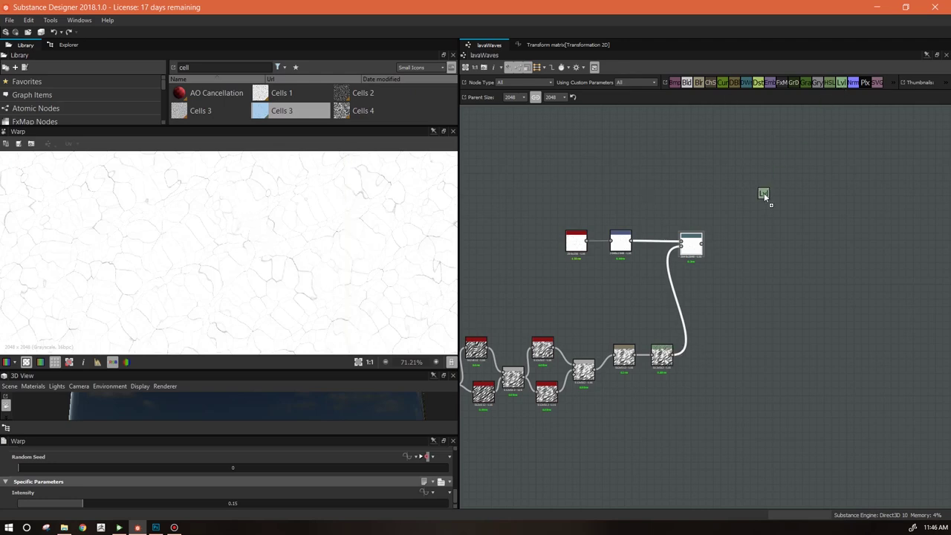
# Add a Levels node fed by the existing Levels output and bring its black and white input points close together for a hard-edged wave mask
pyautogui.moveTo(762, 193); pyautogui.dragTo(762, 193)
pyautogui.moveTo(677, 355); pyautogui.dragTo(750, 195)
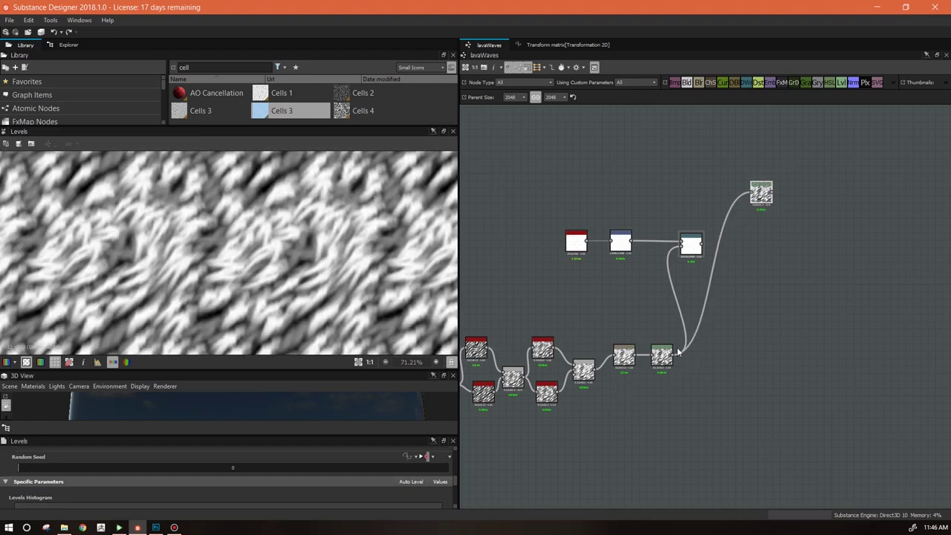
pyautogui.scroll(-3, 453, 479)
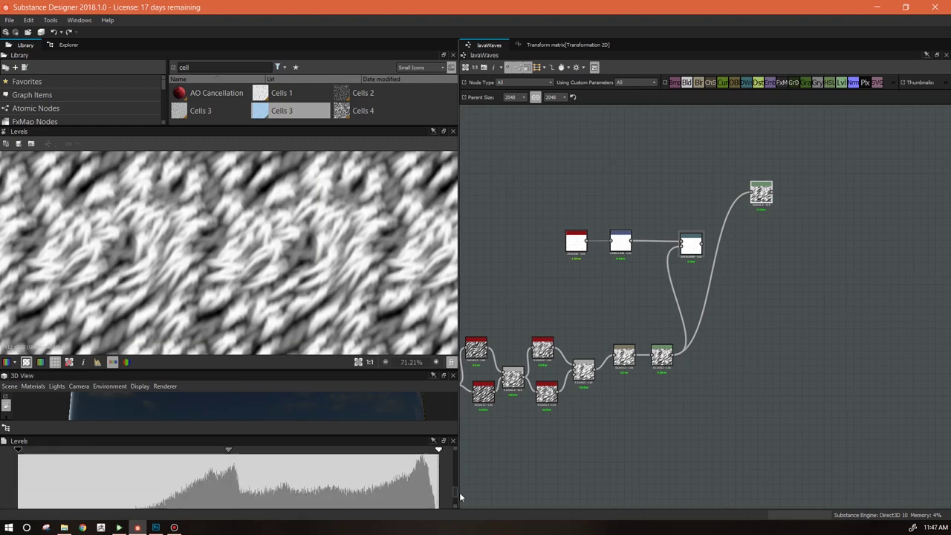
pyautogui.moveTo(46, 470); pyautogui.dragTo(234, 481)
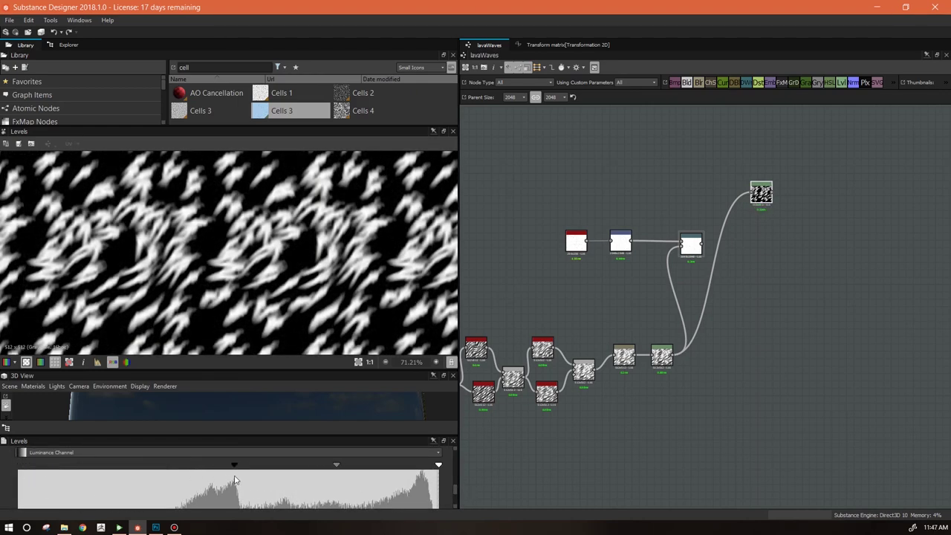
pyautogui.moveTo(427, 469); pyautogui.dragTo(343, 467)
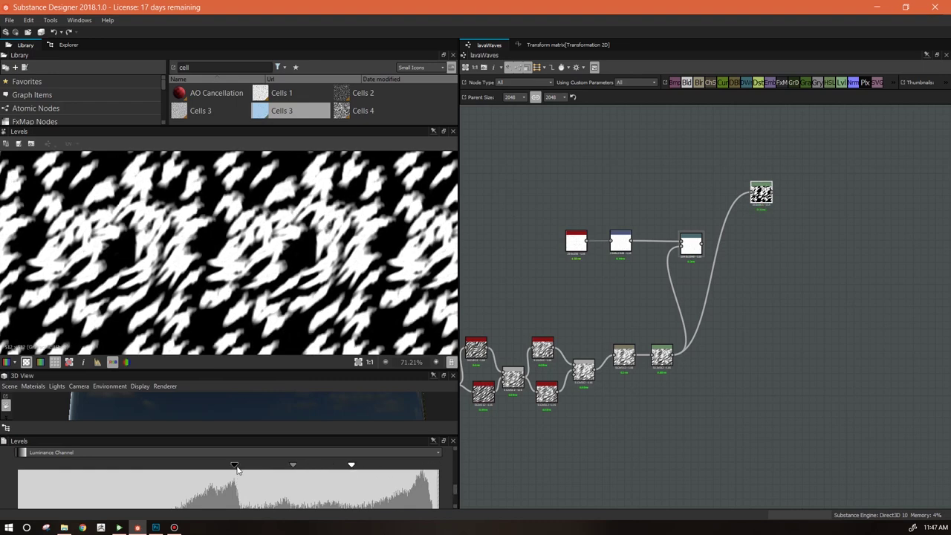
pyautogui.moveTo(234, 467); pyautogui.dragTo(332, 479)
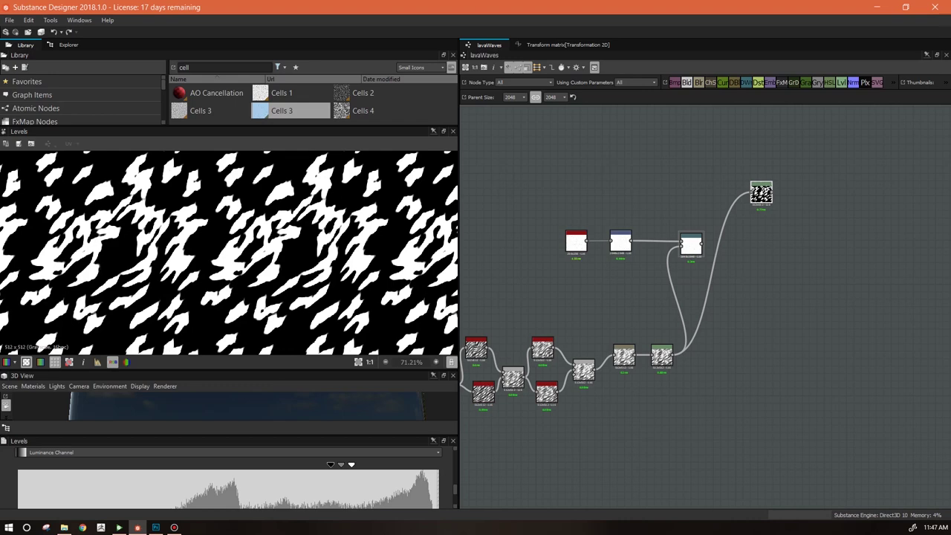
# Feed the upper Levels node into a new Blend node, and add a Levels node after Warp with strongly raised black input to darken the cracks
pyautogui.moveTo(769, 196); pyautogui.dragTo(754, 219)
pyautogui.moveTo(690, 108); pyautogui.dragTo(801, 218)
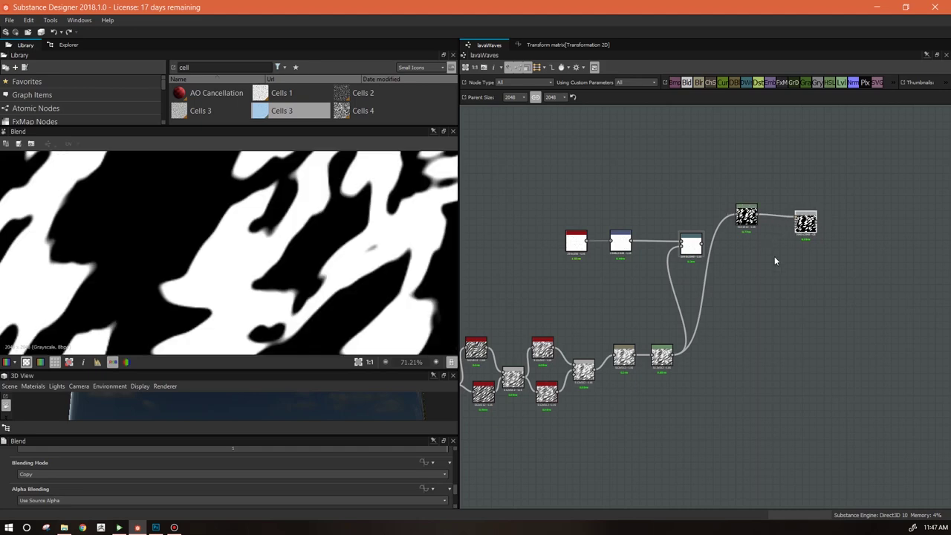
pyautogui.moveTo(757, 258); pyautogui.dragTo(762, 255)
pyautogui.scroll(4, 761, 256)
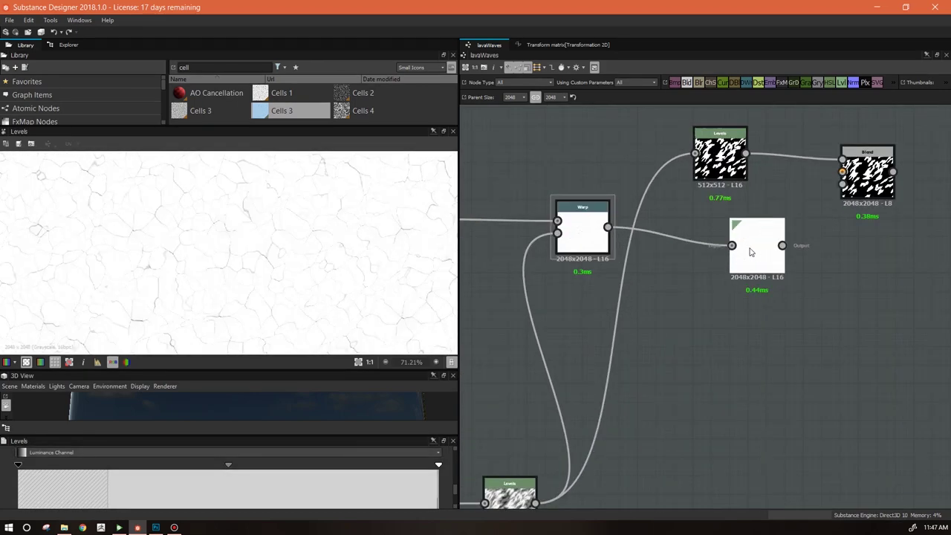
pyautogui.moveTo(19, 466); pyautogui.dragTo(416, 466)
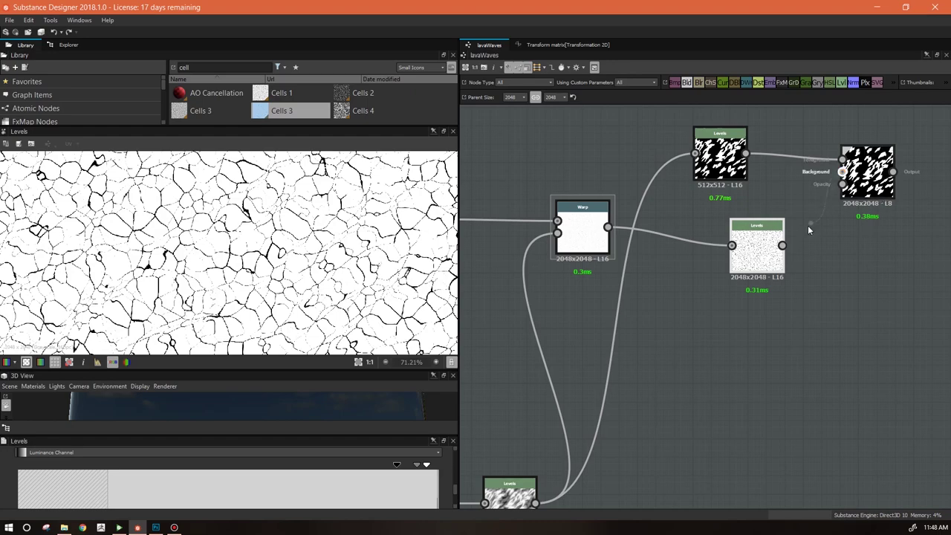
# Connect the crack Levels node to the Blend node's Background and set its blending mode to Multiply
pyautogui.moveTo(808, 229); pyautogui.dragTo(782, 245)
pyautogui.doubleClick(868, 173)
pyautogui.click(104, 471)
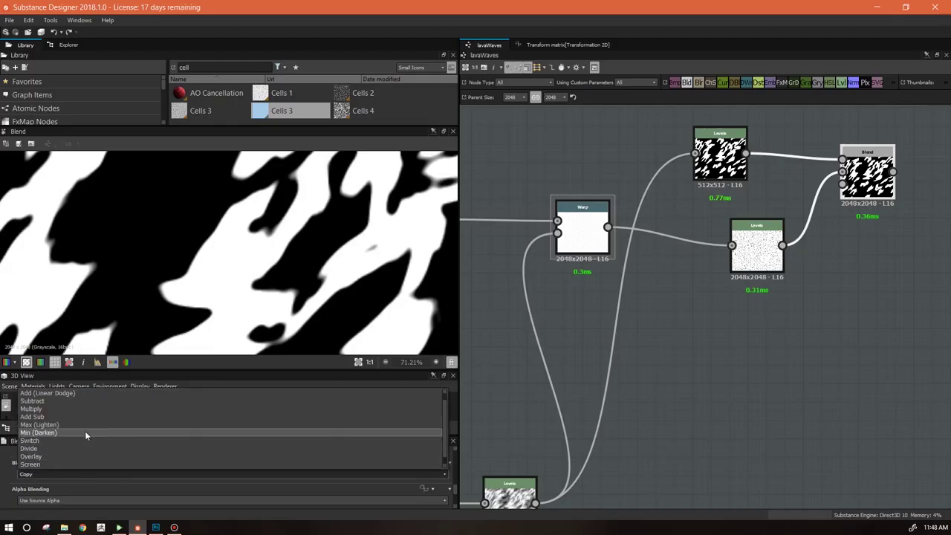
pyautogui.click(81, 409)
pyautogui.scroll(-5, 343, 223)
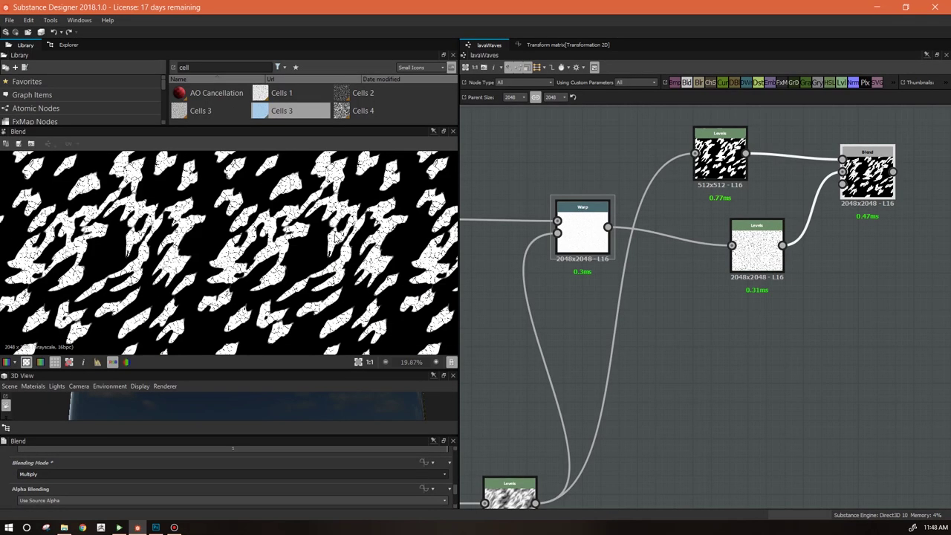
# Set the output size of the upper Levels node feeding the Blend to be relative to its parent (Parent x 1)
pyautogui.moveTo(868, 172); pyautogui.dragTo(860, 154)
pyautogui.doubleClick(719, 152)
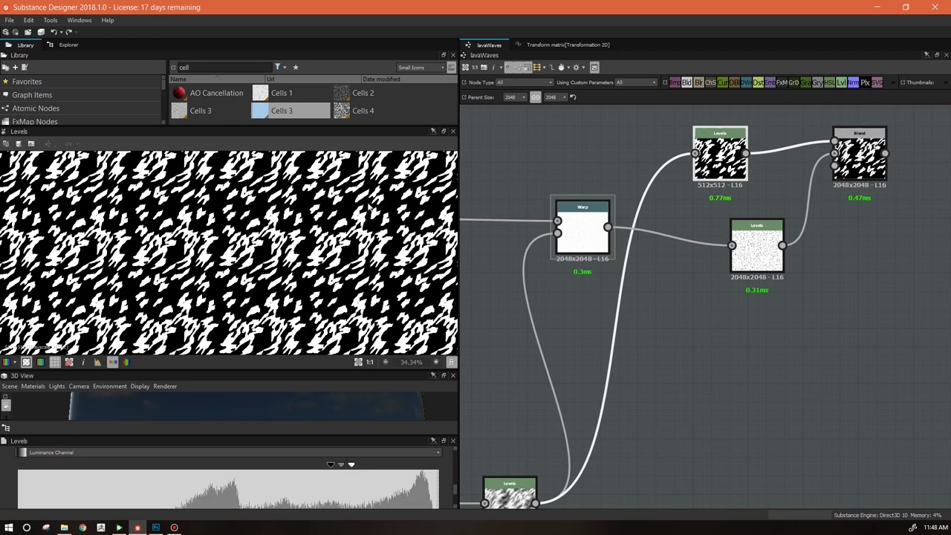
pyautogui.moveTo(725, 159); pyautogui.dragTo(725, 149)
pyautogui.moveTo(808, 254); pyautogui.dragTo(869, 258, button='middle')
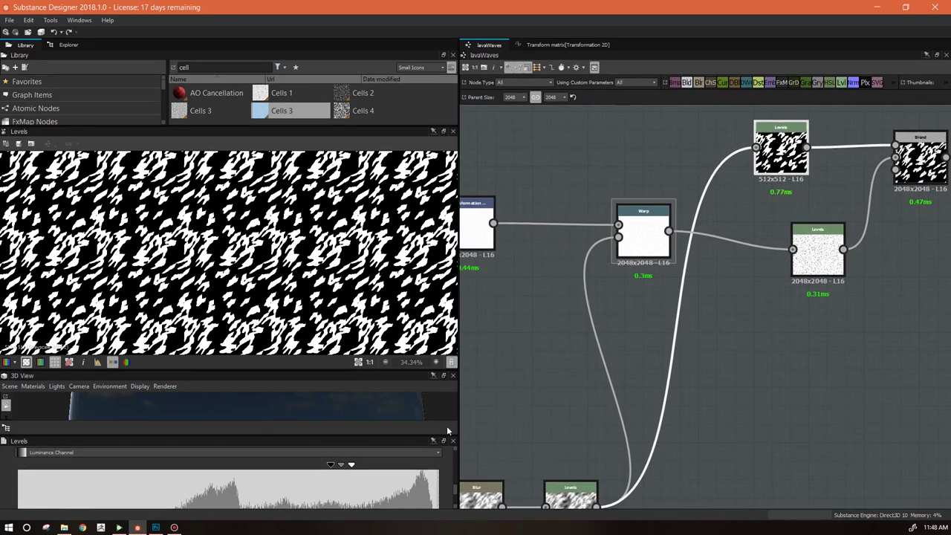
pyautogui.moveTo(455, 481); pyautogui.dragTo(461, 445)
pyautogui.click(431, 462)
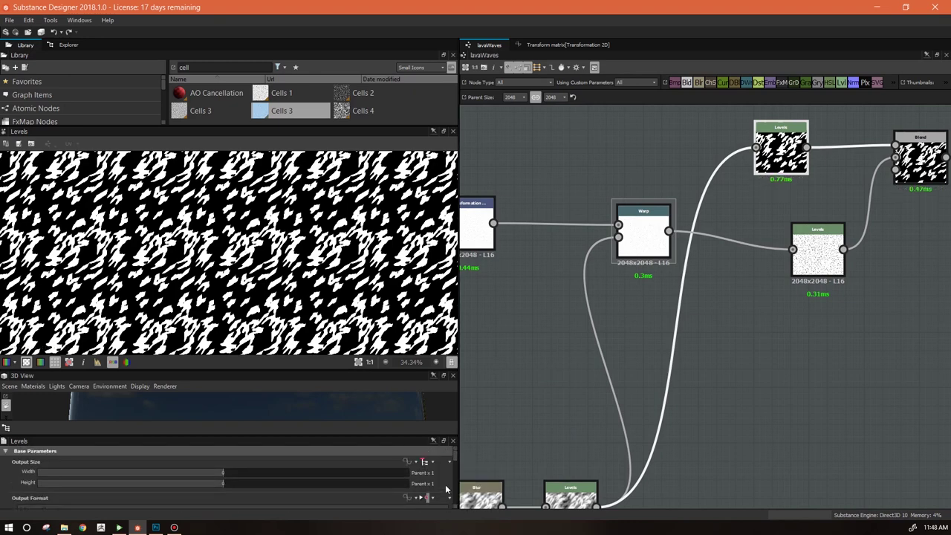
pyautogui.click(446, 494)
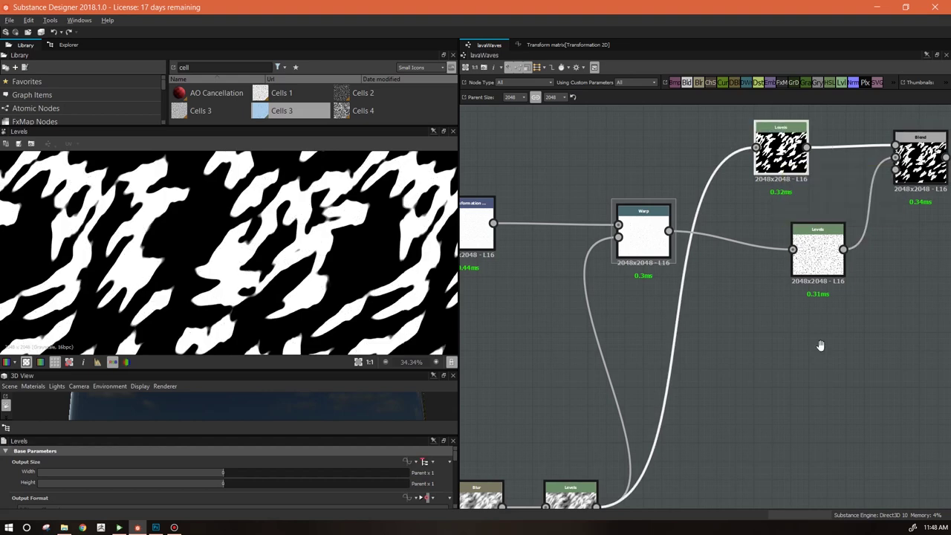
# Rearrange the crack branch, Levels and Blend nodes into a tidier, more compact layout
pyautogui.moveTo(819, 339); pyautogui.dragTo(609, 382, button='middle')
pyautogui.moveTo(572, 187); pyautogui.dragTo(637, 180)
pyautogui.scroll(-2, 670, 369)
pyautogui.moveTo(670, 369); pyautogui.dragTo(618, 351, button='middle')
pyautogui.moveTo(728, 367); pyautogui.dragTo(881, 248, button='middle')
pyautogui.scroll(-3, 739, 326)
pyautogui.moveTo(745, 354); pyautogui.dragTo(868, 343, button='middle')
pyautogui.moveTo(820, 272); pyautogui.dragTo(782, 276)
pyautogui.scroll(-3, 739, 317)
pyautogui.moveTo(566, 380); pyautogui.dragTo(717, 329)
pyautogui.scroll(3, 835, 370)
# Add a Gradient Map node and connect the Blend result to the topmost output node, enlarging the 3D preview of the material
pyautogui.moveTo(806, 83); pyautogui.dragTo(731, 269)
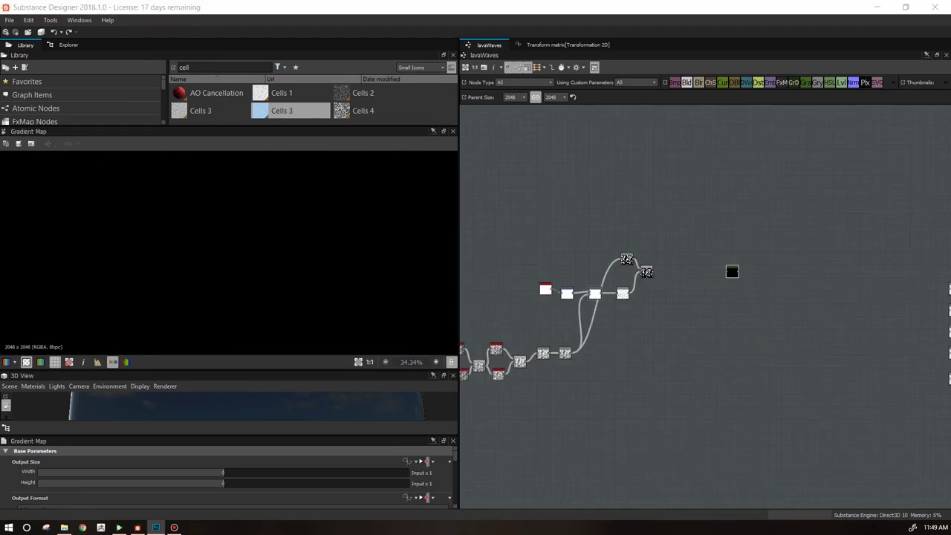
pyautogui.moveTo(654, 272); pyautogui.dragTo(751, 281)
pyautogui.scroll(-2, 338, 249)
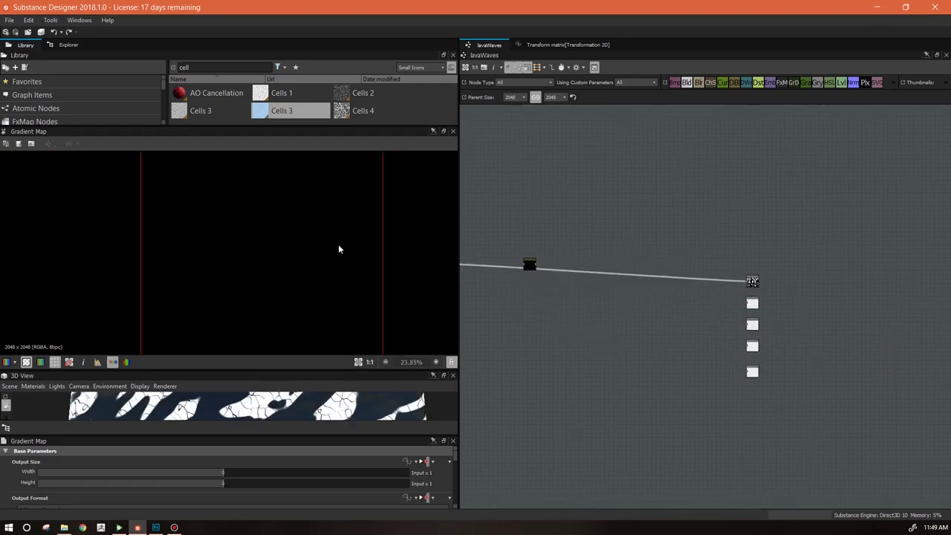
pyautogui.moveTo(323, 369); pyautogui.dragTo(339, 188)
pyautogui.moveTo(381, 310); pyautogui.dragTo(431, 314)
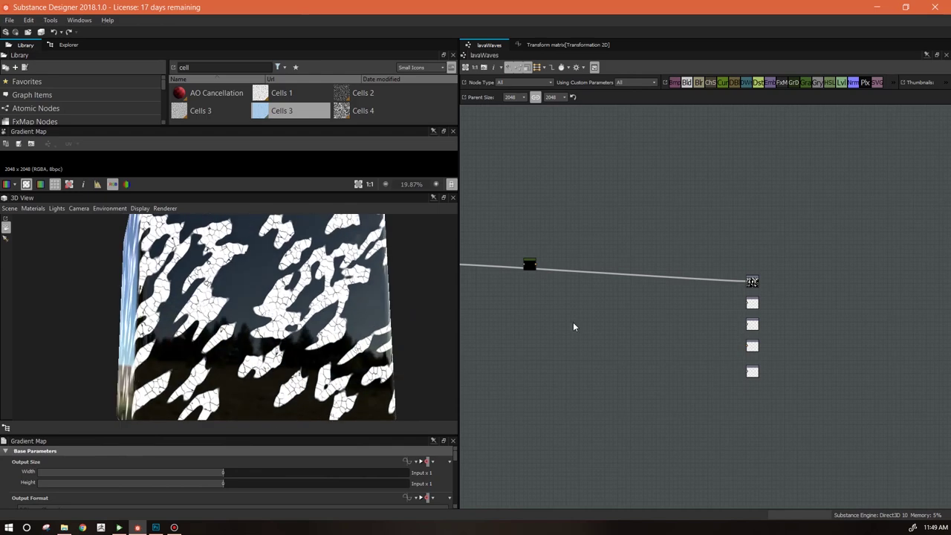
# Create a function to drive the Disorder parameter of the Gaussian Noise node at the start of the graph
pyautogui.moveTo(573, 326); pyautogui.dragTo(869, 284, button='middle')
pyautogui.moveTo(594, 357); pyautogui.dragTo(828, 329, button='middle')
pyautogui.scroll(4, 560, 360)
pyautogui.moveTo(596, 323); pyautogui.dragTo(732, 345, button='middle')
pyautogui.doubleClick(685, 322)
pyautogui.click(685, 320)
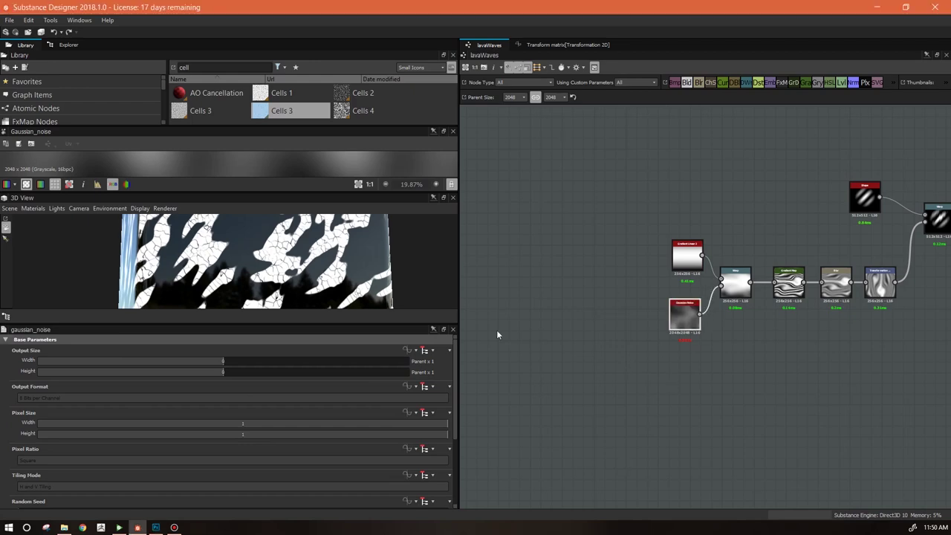
pyautogui.scroll(-5, 455, 505)
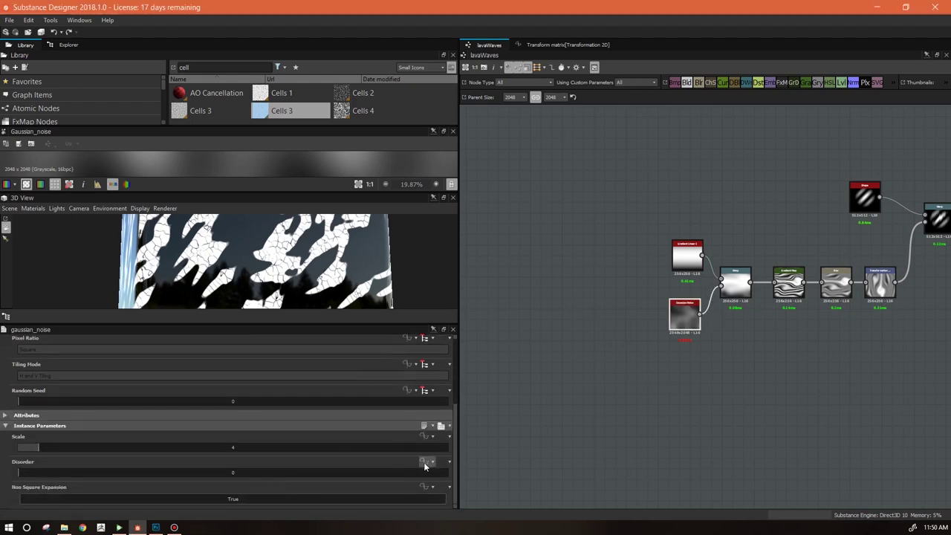
pyautogui.click(425, 463)
pyautogui.click(455, 414)
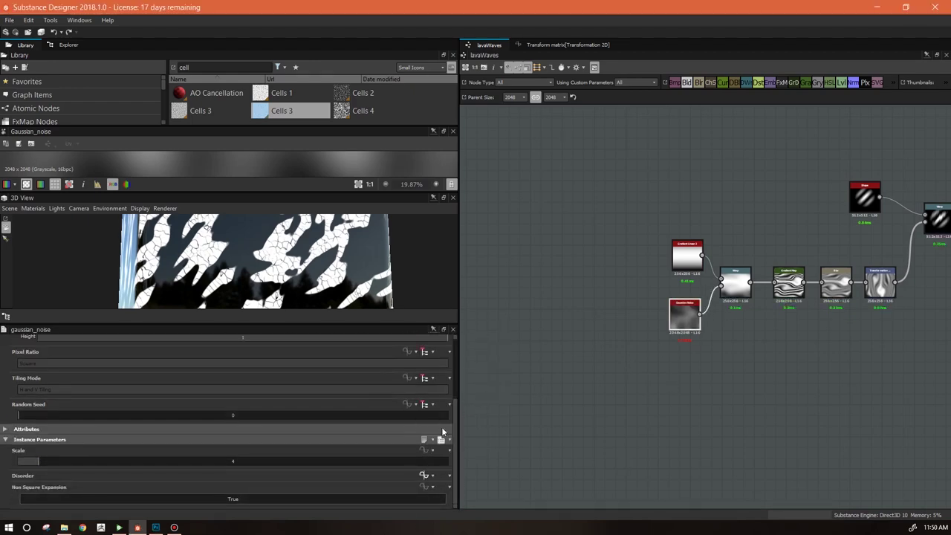
# Add a Get Float node to the Disorder function and set its variable to flow
pyautogui.rightClick(576, 227)
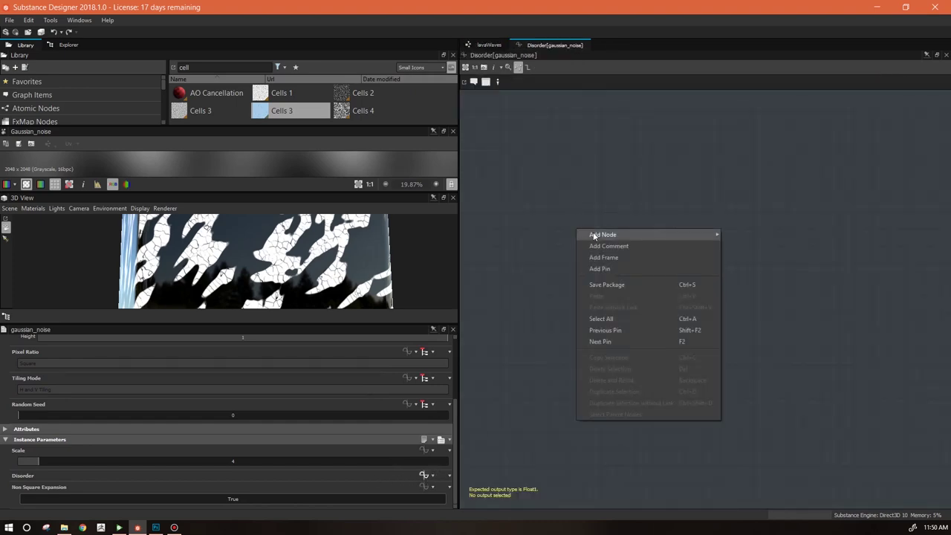
pyautogui.moveTo(632, 234)
pyautogui.moveTo(743, 258)
pyautogui.click(798, 276)
pyautogui.click(434, 350)
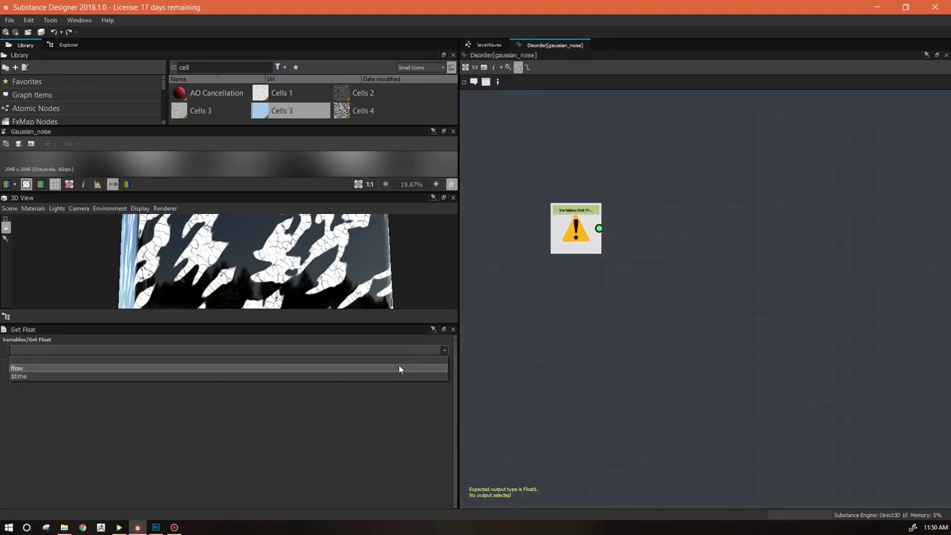
pyautogui.click(399, 366)
# Add a Multiplication operator to the Disorder function and place it beside the flow node
pyautogui.rightClick(664, 207)
pyautogui.moveTo(735, 207)
pyautogui.moveTo(825, 213)
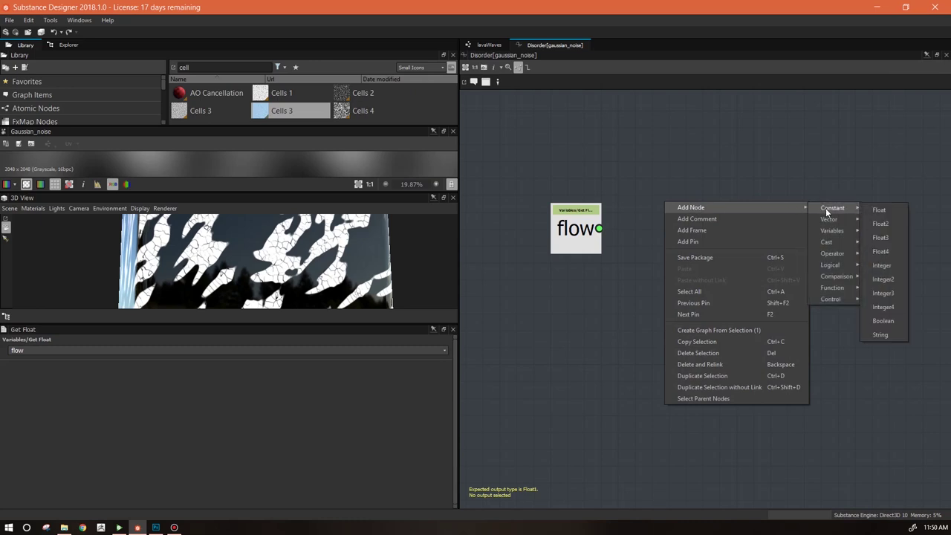
pyautogui.moveTo(833, 256)
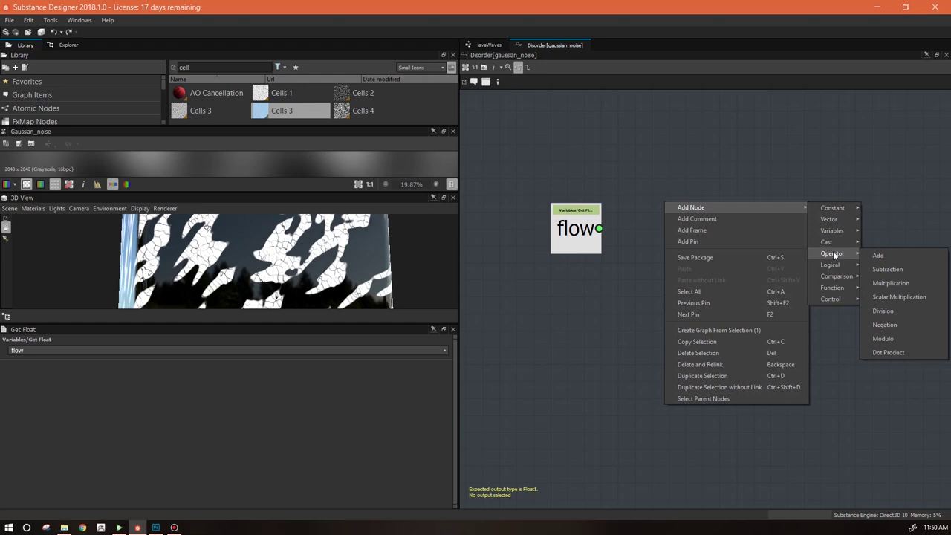
pyautogui.click(891, 283)
pyautogui.moveTo(681, 221); pyautogui.dragTo(688, 295)
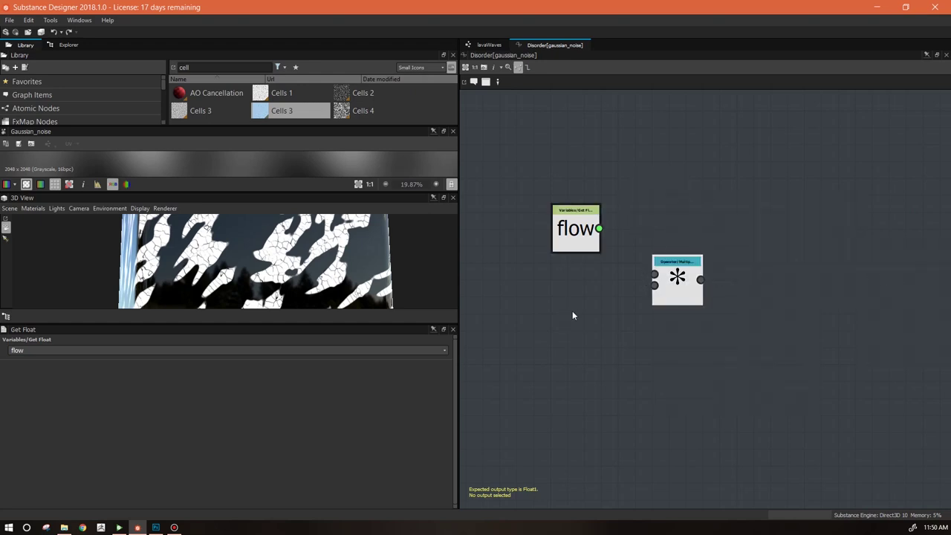
# Add a constant Float node below the flow node and set its value to 0.25
pyautogui.rightClick(575, 311)
pyautogui.moveTo(599, 323)
pyautogui.moveTo(746, 317)
pyautogui.click(791, 319)
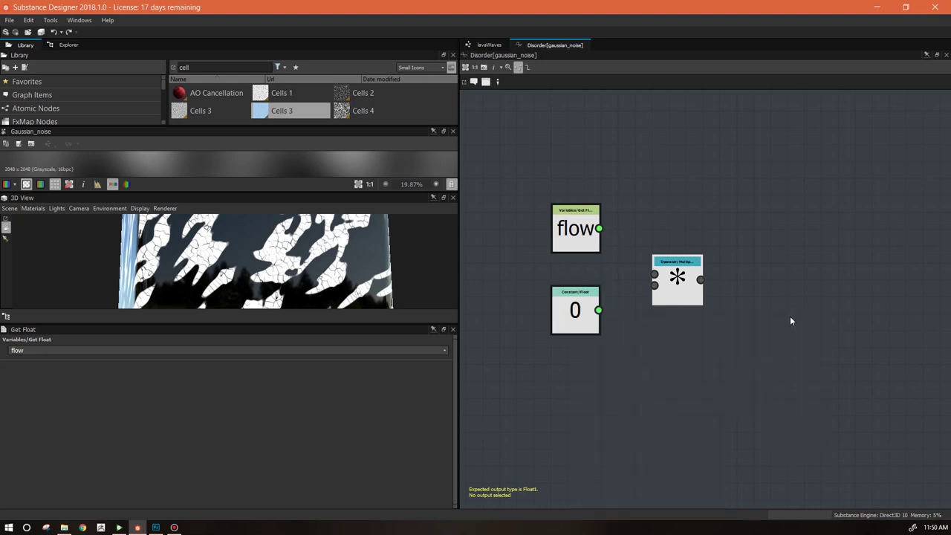
pyautogui.doubleClick(228, 351)
pyautogui.write('.25')
pyautogui.press('Return')
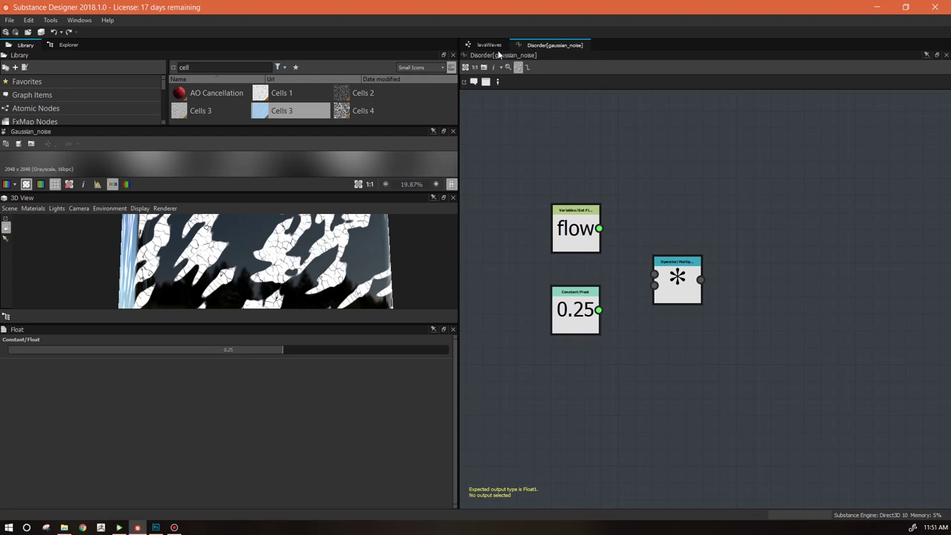
# Check the type, default and range settings of the flow input parameter in the lavaWaves graph, and return to the Disorder function
pyautogui.click(497, 46)
pyautogui.moveTo(454, 423); pyautogui.dragTo(450, 493)
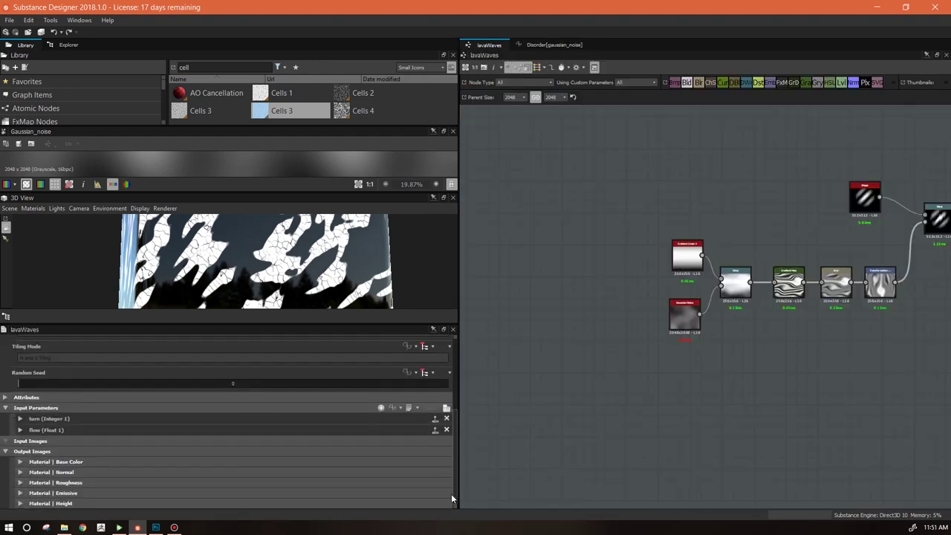
pyautogui.click(20, 430)
pyautogui.moveTo(457, 431); pyautogui.dragTo(457, 467)
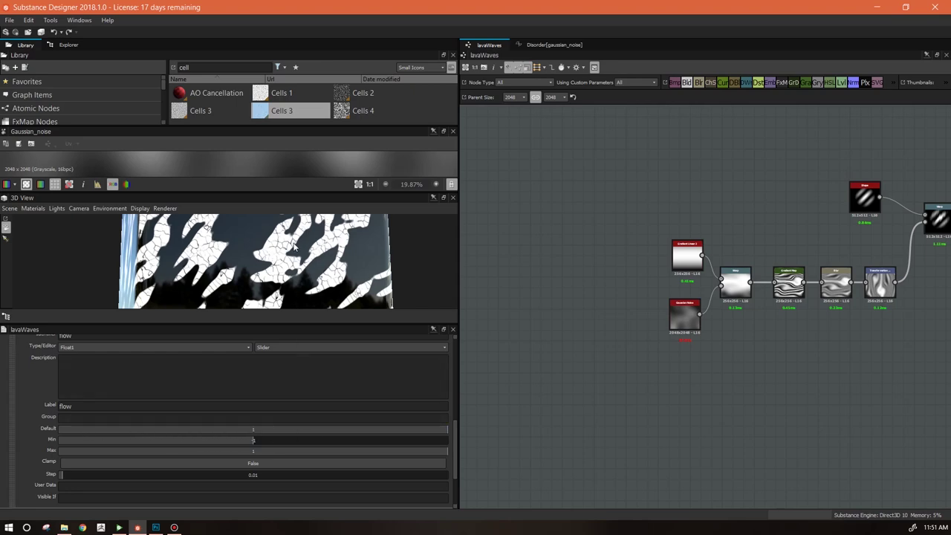
pyautogui.click(553, 44)
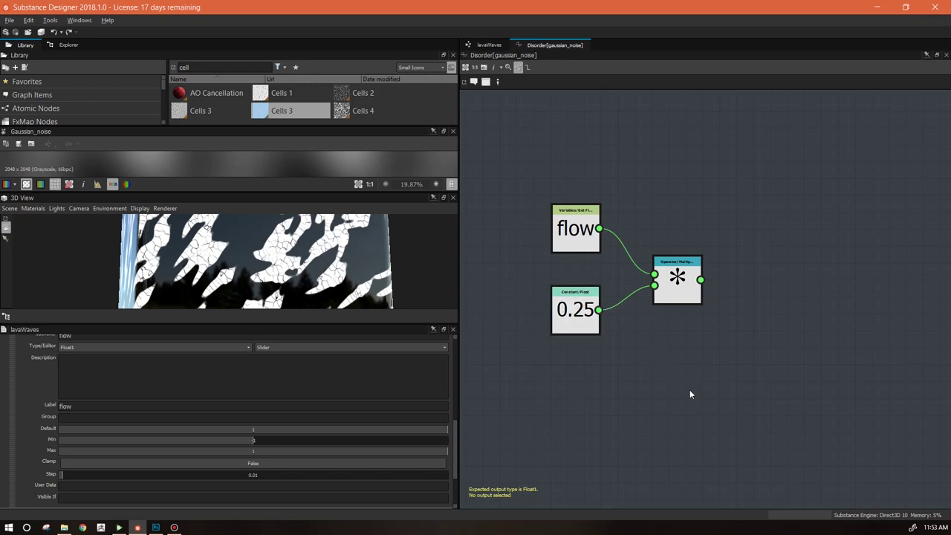
# Add a second Get Float node below the multiplication and set its variable to $time
pyautogui.moveTo(689, 389); pyautogui.dragTo(661, 311, button='middle')
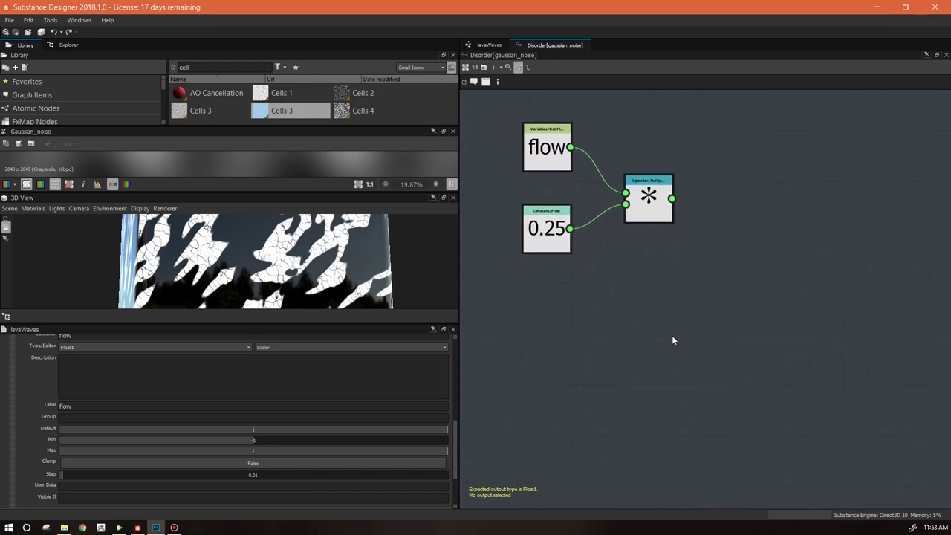
pyautogui.rightClick(672, 339)
pyautogui.moveTo(797, 347)
pyautogui.moveTo(856, 364)
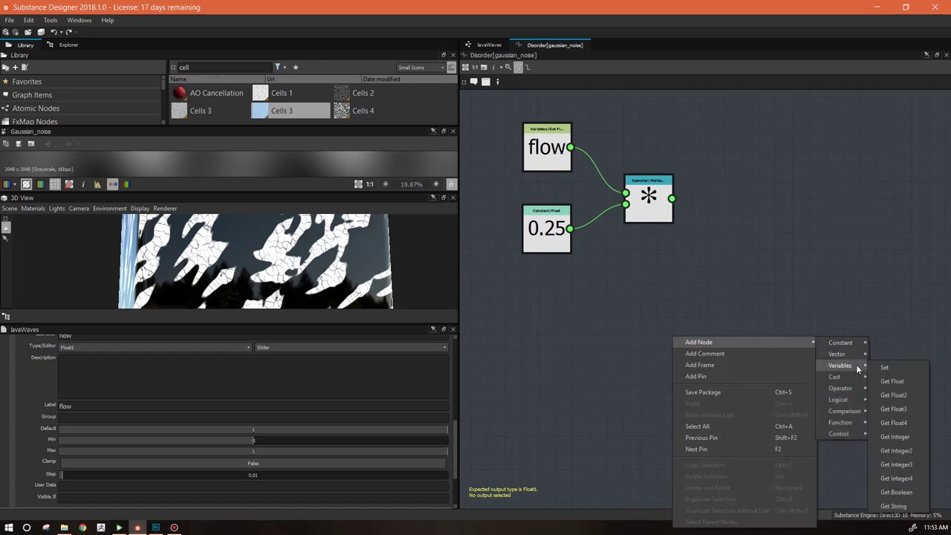
pyautogui.click(893, 381)
pyautogui.click(443, 350)
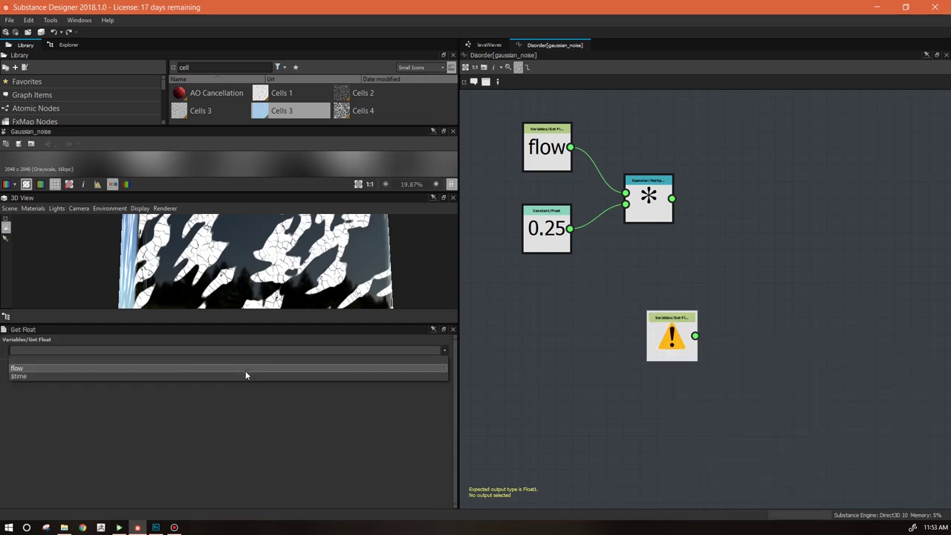
pyautogui.click(243, 376)
# Multiply the first product by $time with a second Multiplication node and set that node as the function's output
pyautogui.rightClick(726, 297)
pyautogui.moveTo(752, 302)
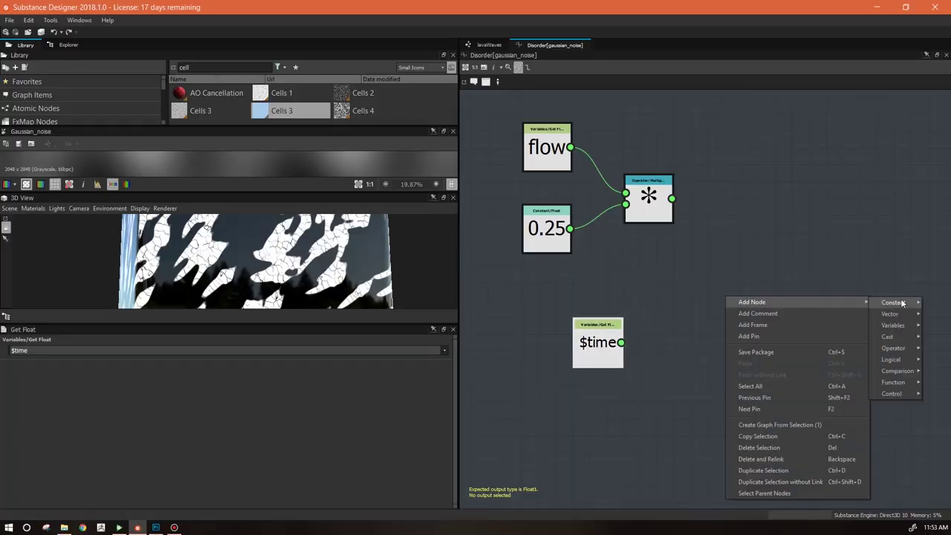
pyautogui.moveTo(892, 348)
pyautogui.click(823, 378)
pyautogui.moveTo(672, 198); pyautogui.dragTo(620, 343)
pyautogui.rightClick(724, 297)
pyautogui.click(773, 335)
pyautogui.moveTo(728, 303); pyautogui.dragTo(770, 248)
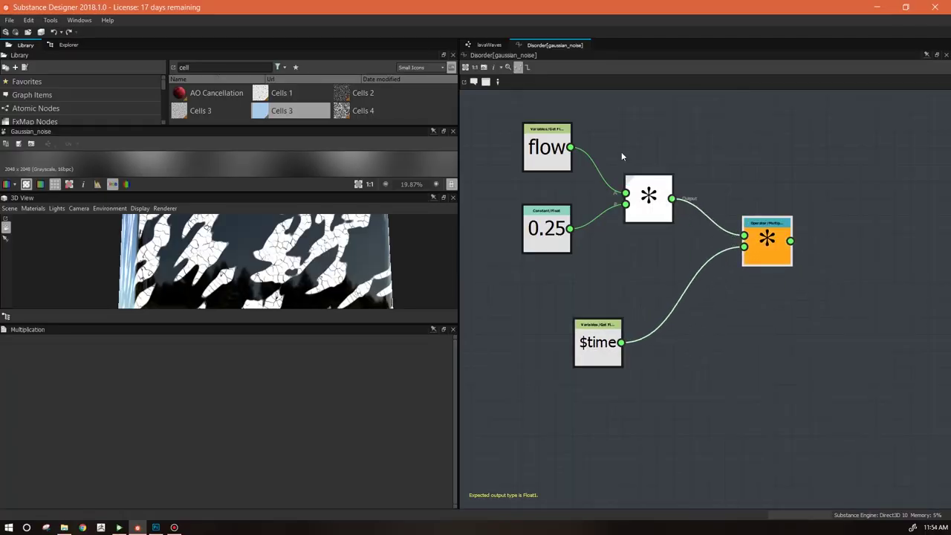
# Reduce the Gaussian Noise node's output width and height to -3 (Parent / 8) and place it beneath the gradient node
pyautogui.click(489, 45)
pyautogui.click(682, 319)
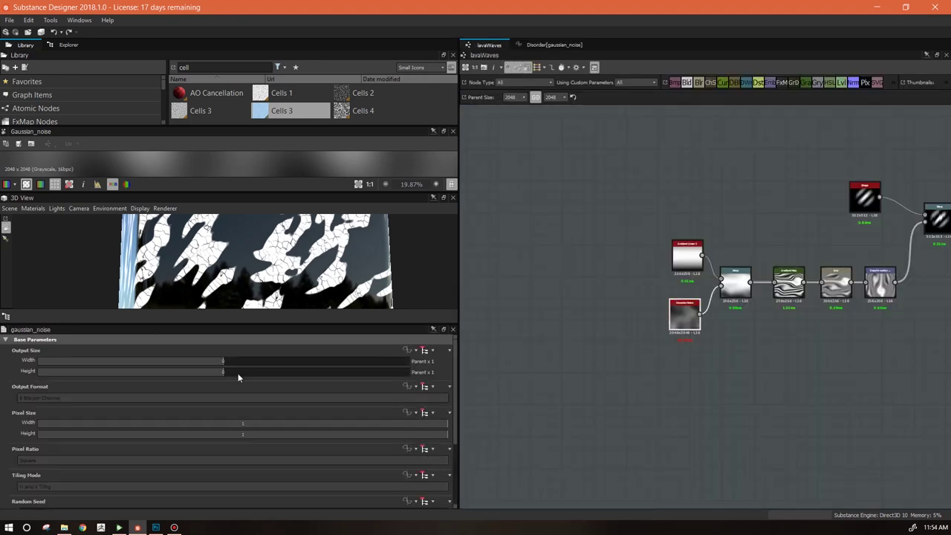
pyautogui.moveTo(189, 361)
pyautogui.mouseDown()
pyautogui.moveTo(178, 357)
pyautogui.moveTo(178, 376)
pyautogui.moveTo(177, 368)
pyautogui.mouseUp()
pyautogui.moveTo(693, 323); pyautogui.dragTo(698, 312)
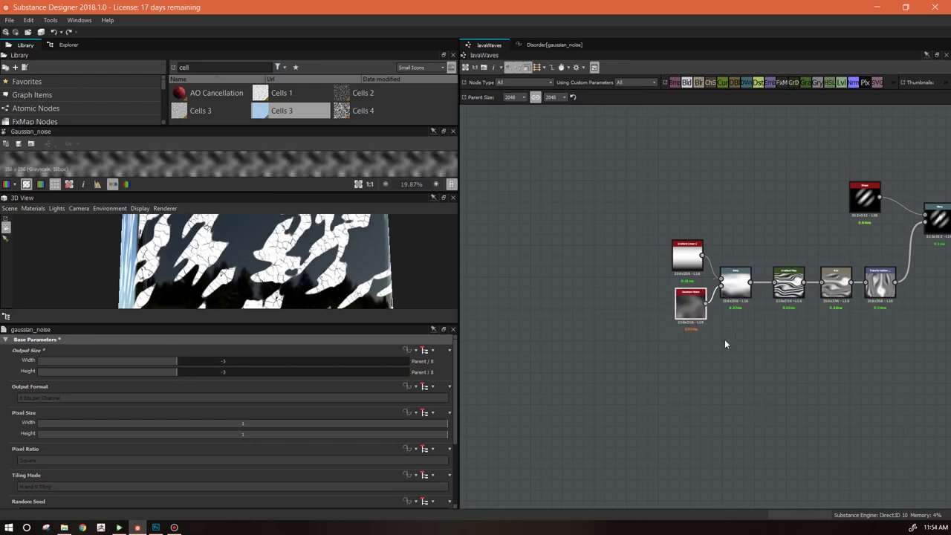
pyautogui.moveTo(731, 357); pyautogui.dragTo(654, 394, button='middle')
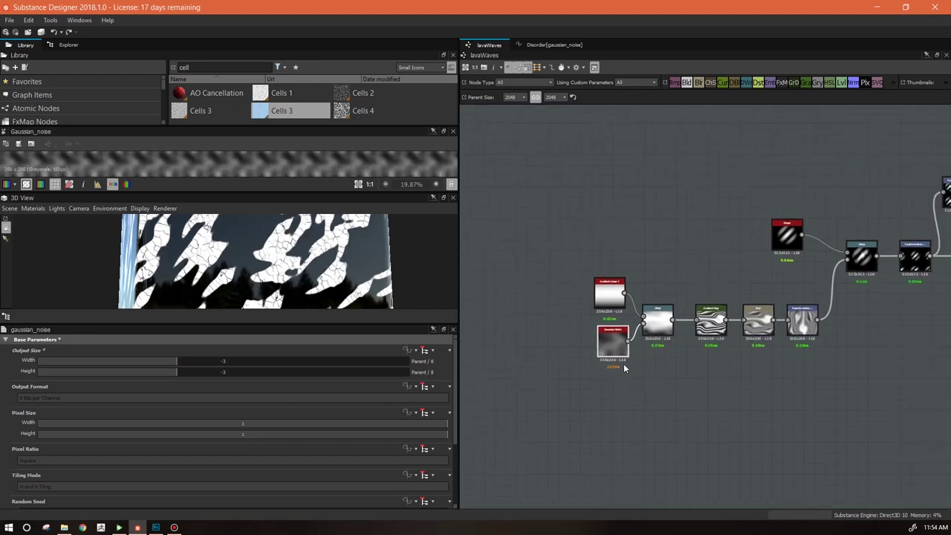
pyautogui.moveTo(779, 386); pyautogui.dragTo(511, 449, button='middle')
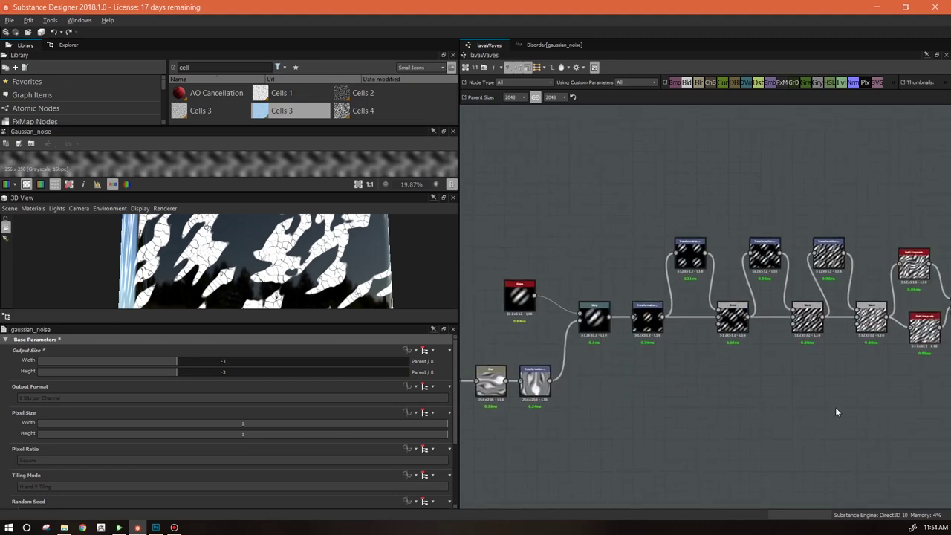
pyautogui.scroll(-2, 836, 407)
pyautogui.moveTo(830, 404); pyautogui.dragTo(530, 372, button='middle')
pyautogui.moveTo(727, 377); pyautogui.dragTo(588, 475, button='middle')
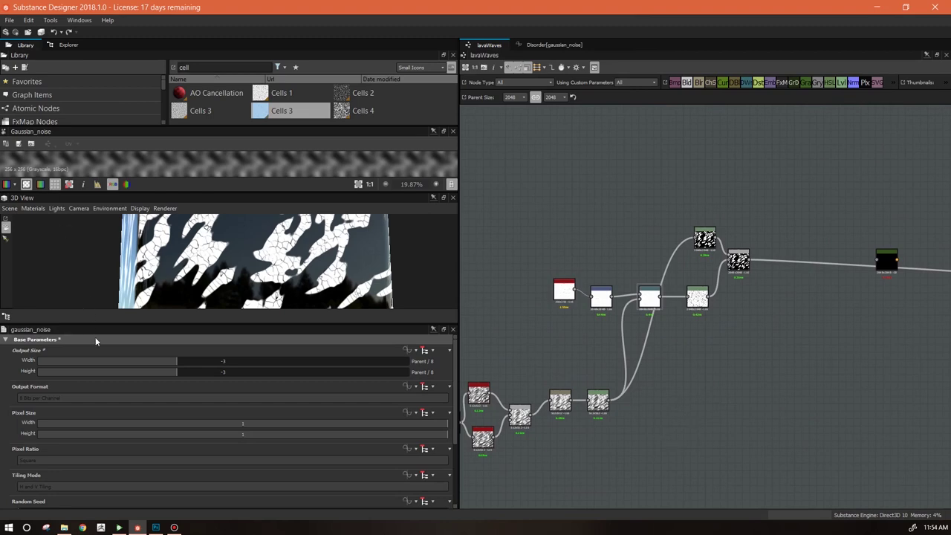
# Publish the lavaWaves.sbs package as a Substance Archive named lavaWaves in the lavaRivers folder
pyautogui.click(68, 45)
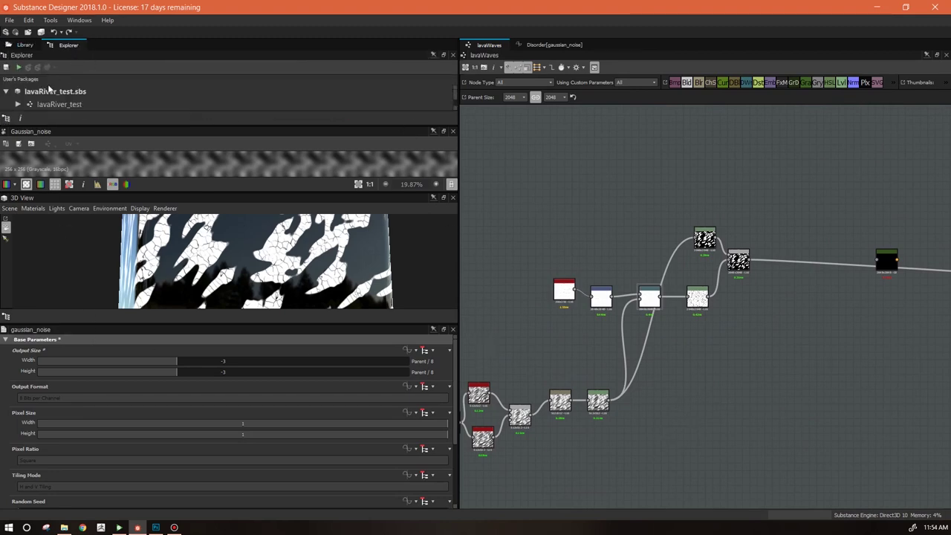
pyautogui.moveTo(398, 126); pyautogui.dragTo(397, 213)
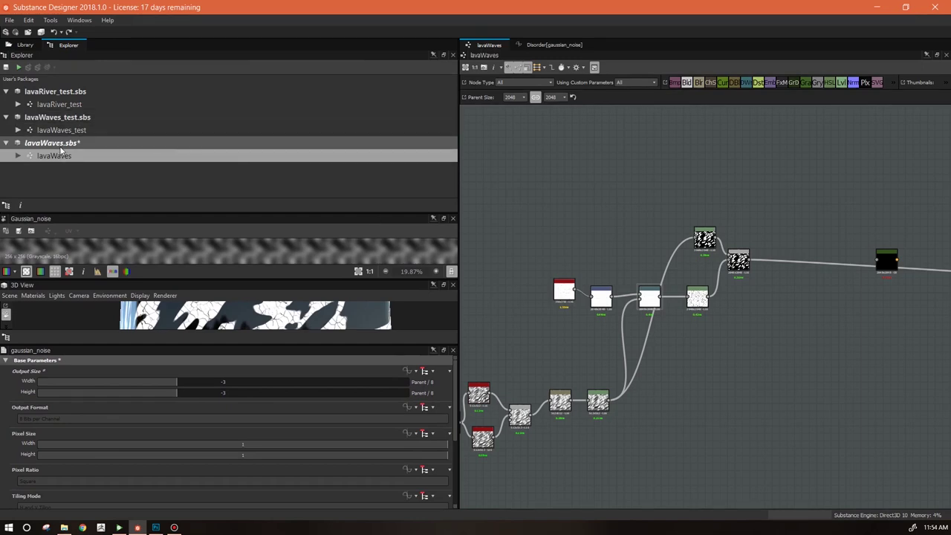
pyautogui.click(29, 68)
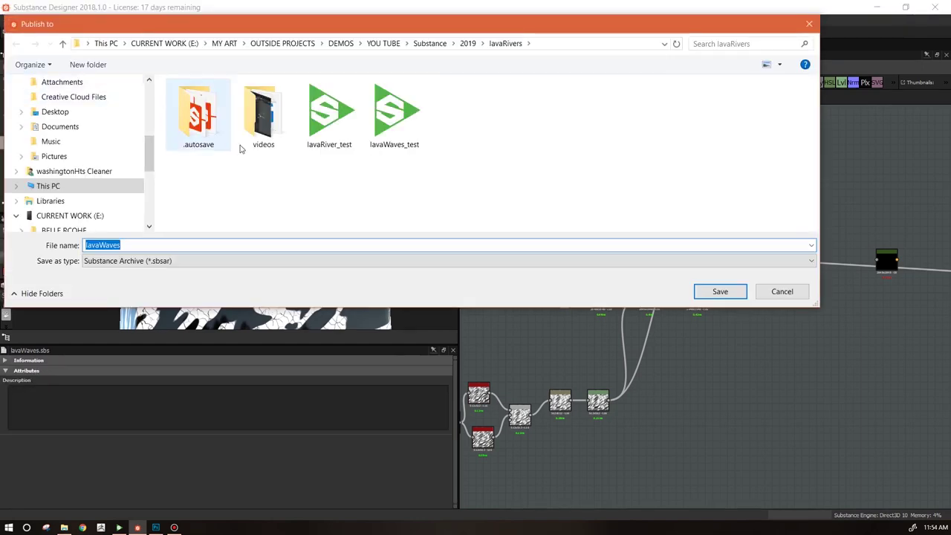
pyautogui.click(719, 291)
pyautogui.click(531, 322)
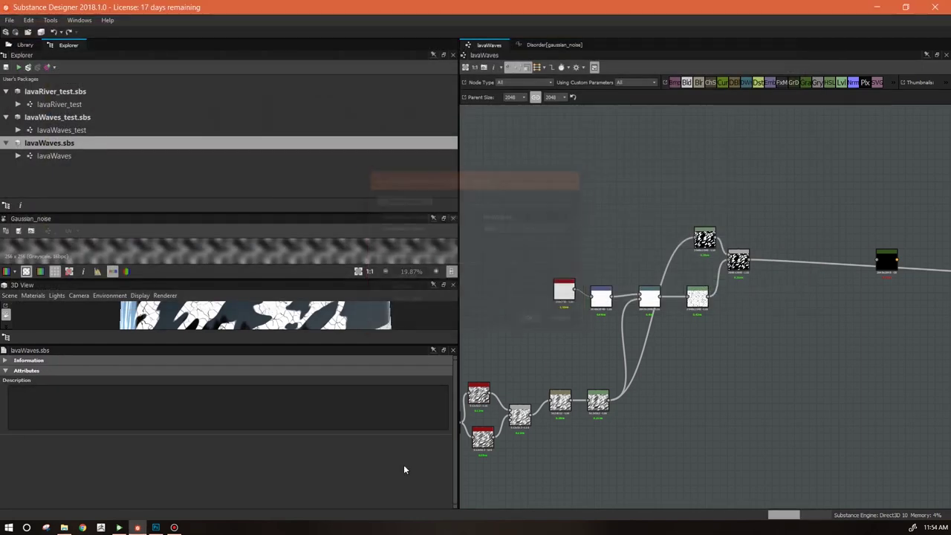
# Switch to Substance Player, load lavaWaves.sbsar and examine the animated crack pattern on the model from several angles
pyautogui.click(119, 527)
pyautogui.click(18, 32)
pyautogui.doubleClick(269, 196)
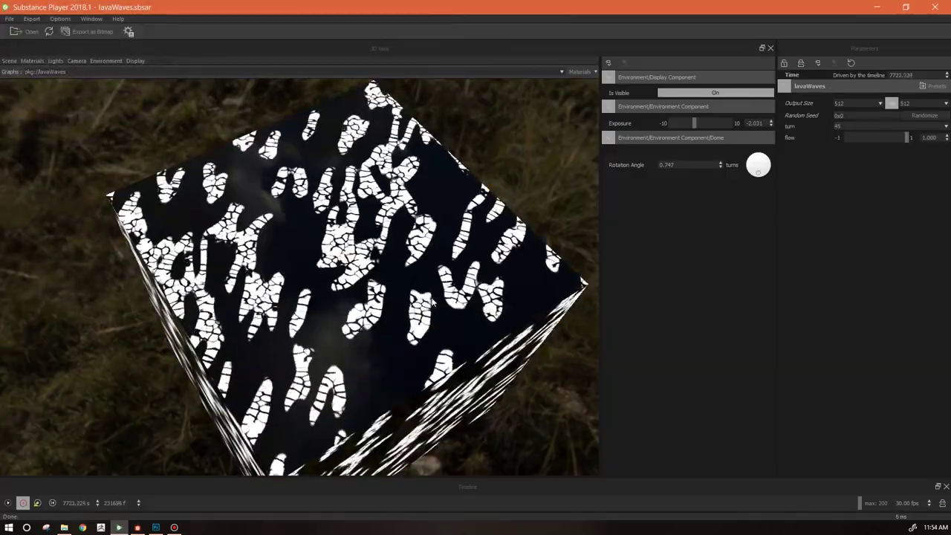
pyautogui.moveTo(366, 282); pyautogui.dragTo(318, 234)
pyautogui.moveTo(361, 379); pyautogui.dragTo(312, 285)
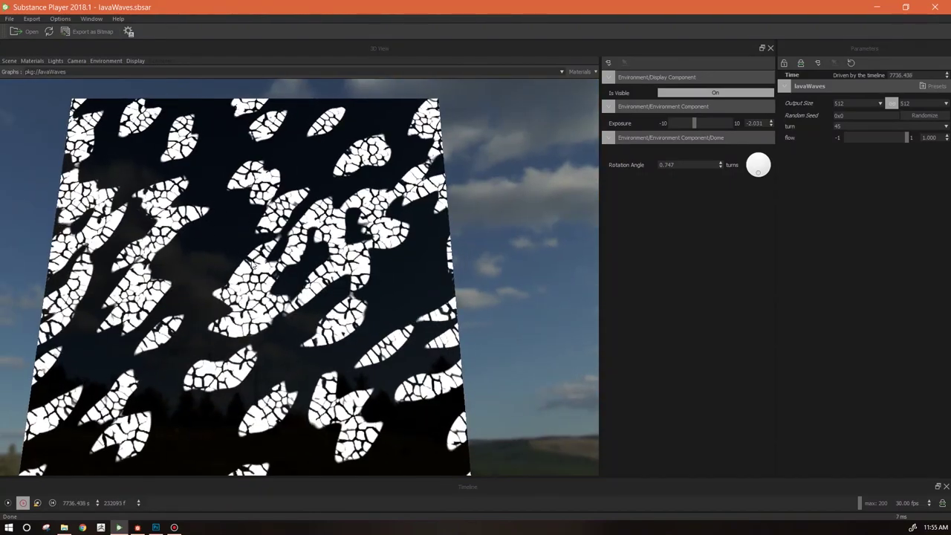
pyautogui.moveTo(380, 282); pyautogui.dragTo(280, 301)
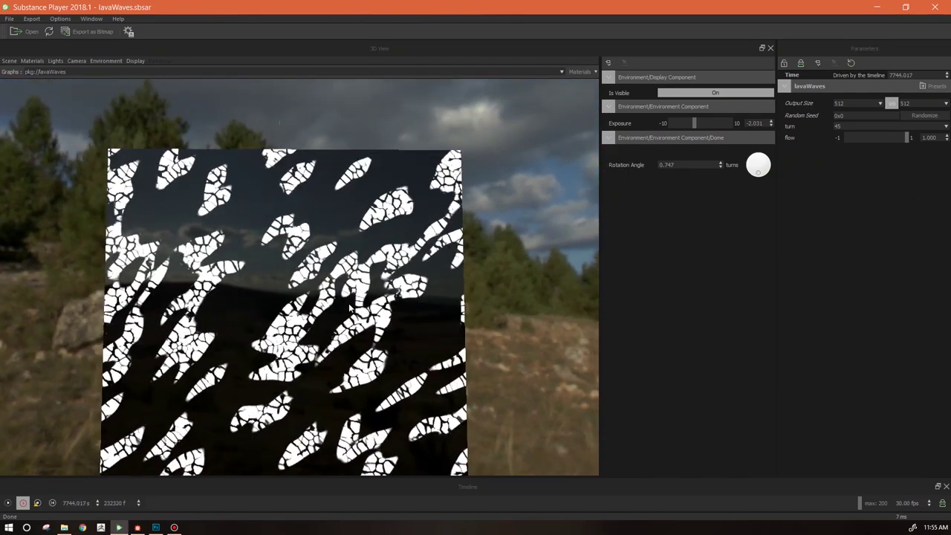
pyautogui.moveTo(306, 366); pyautogui.dragTo(400, 370)
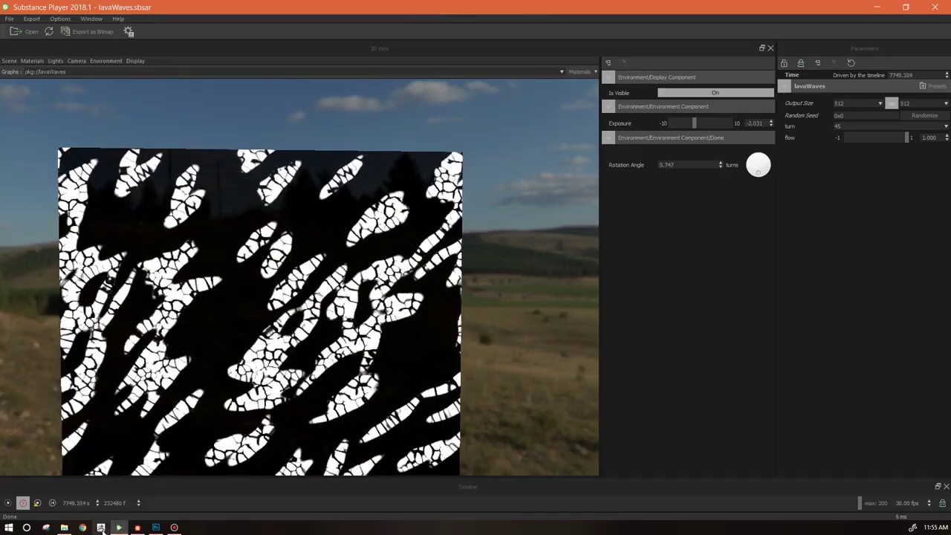
# Return to Substance Designer, feed the last node of the noise chain into the Gradient Map, and connect it to the topmost output node
pyautogui.click(137, 527)
pyautogui.click(155, 527)
pyautogui.moveTo(757, 385); pyautogui.dragTo(612, 364, button='middle')
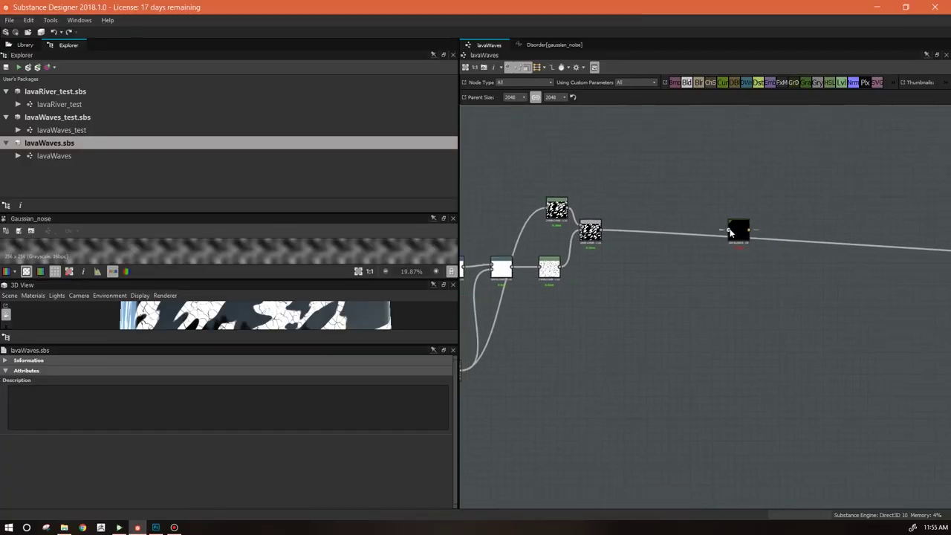
pyautogui.moveTo(700, 426); pyautogui.dragTo(887, 387, button='middle')
pyautogui.moveTo(739, 340); pyautogui.dragTo(647, 327)
pyautogui.moveTo(794, 343); pyautogui.dragTo(569, 428, button='middle')
pyautogui.doubleClick(701, 272)
pyautogui.moveTo(716, 272); pyautogui.dragTo(536, 291, button='middle')
pyautogui.moveTo(531, 290); pyautogui.dragTo(896, 320)
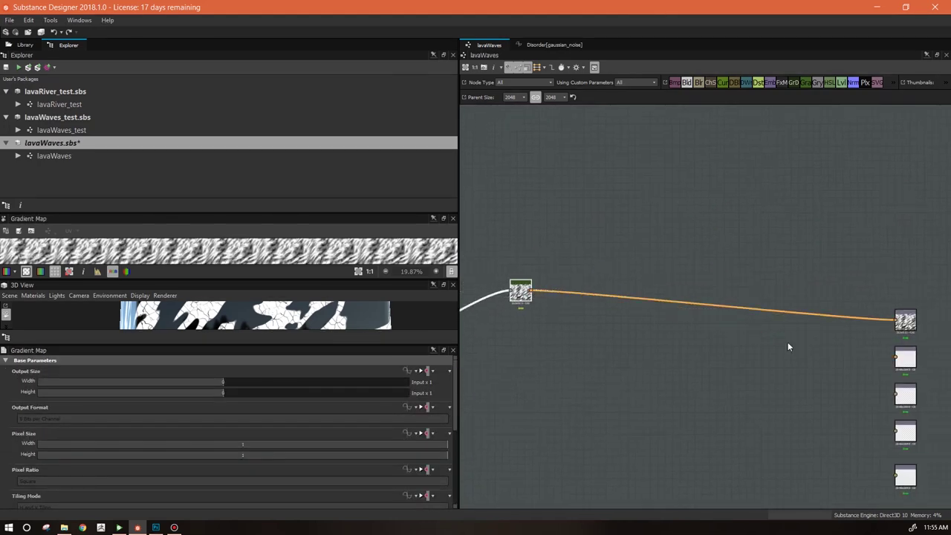
# Open the Gradient Editor for the Gradient Map node and set the starting key to orange-red, RGB 255, 60, 0
pyautogui.moveTo(286, 344); pyautogui.dragTo(285, 472)
pyautogui.moveTo(265, 386); pyautogui.dragTo(386, 366, button='middle')
pyautogui.moveTo(406, 471); pyautogui.dragTo(406, 378)
pyautogui.moveTo(455, 423); pyautogui.dragTo(455, 496)
pyautogui.click(437, 501)
pyautogui.click(421, 498)
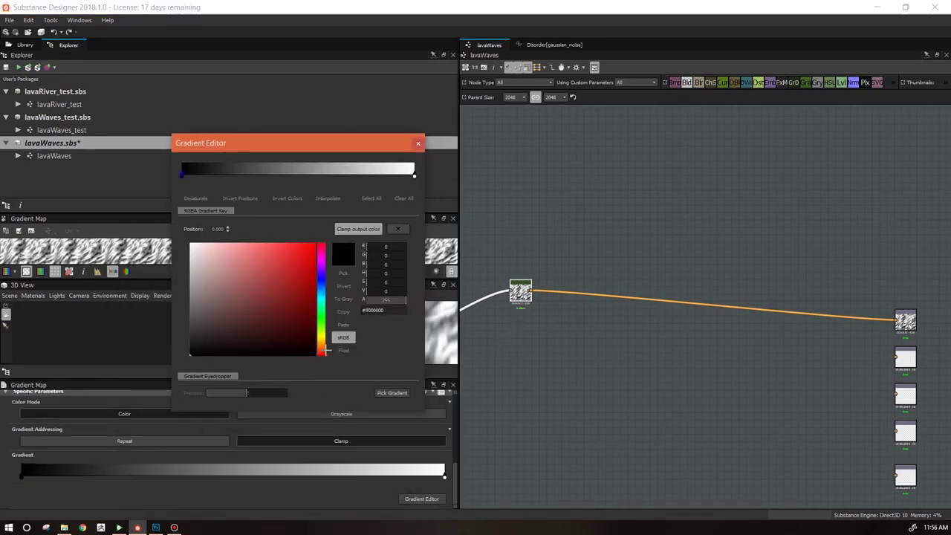
pyautogui.moveTo(323, 353); pyautogui.dragTo(335, 235)
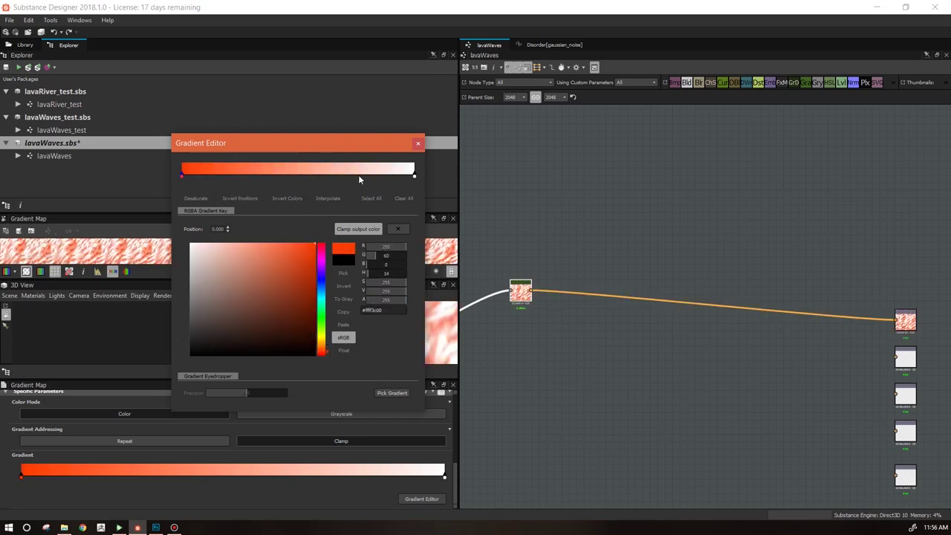
# Set the gradient's end key to golden orange, RGB 255, 180, 0, and inspect the colours on the model
pyautogui.click(414, 173)
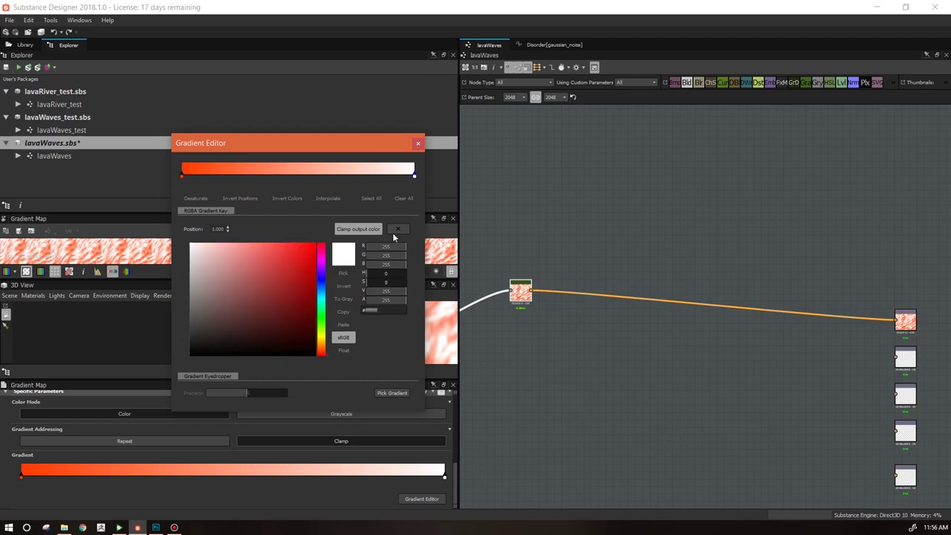
pyautogui.click(320, 338)
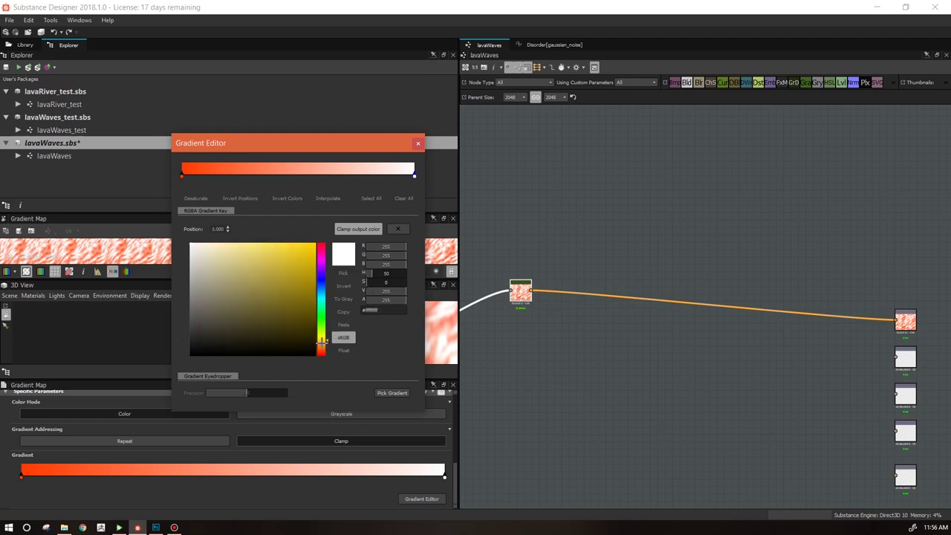
pyautogui.click(322, 343)
pyautogui.moveTo(300, 259); pyautogui.dragTo(332, 213)
pyautogui.moveTo(339, 142); pyautogui.dragTo(141, 227)
pyautogui.click(429, 354)
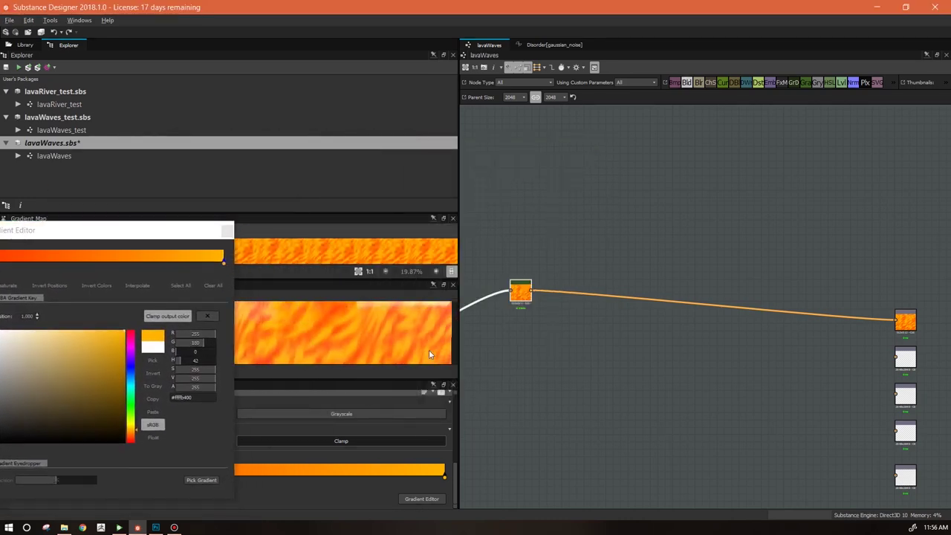
pyautogui.moveTo(428, 352); pyautogui.dragTo(374, 341, button='middle')
pyautogui.moveTo(122, 231); pyautogui.dragTo(697, 128)
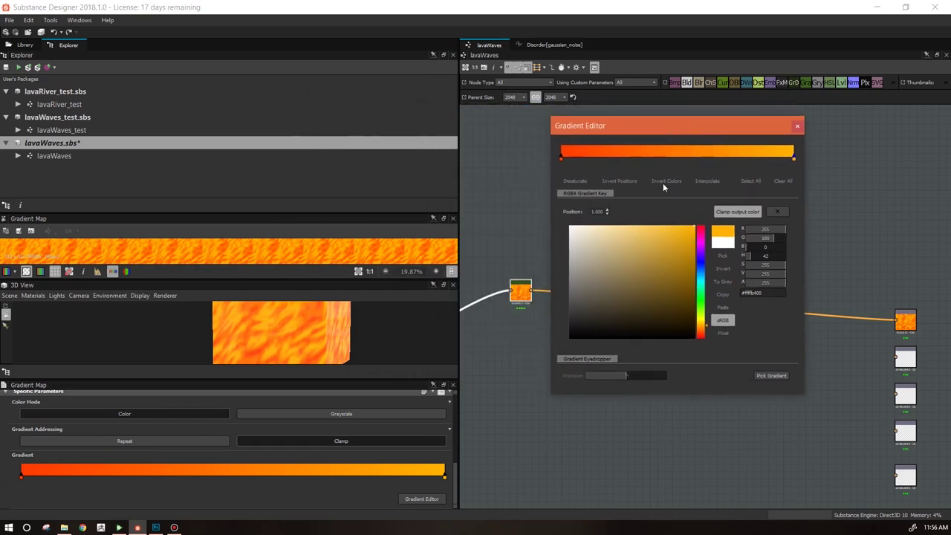
# Try magenta and violet shades on the gradient's end key
pyautogui.click(702, 241)
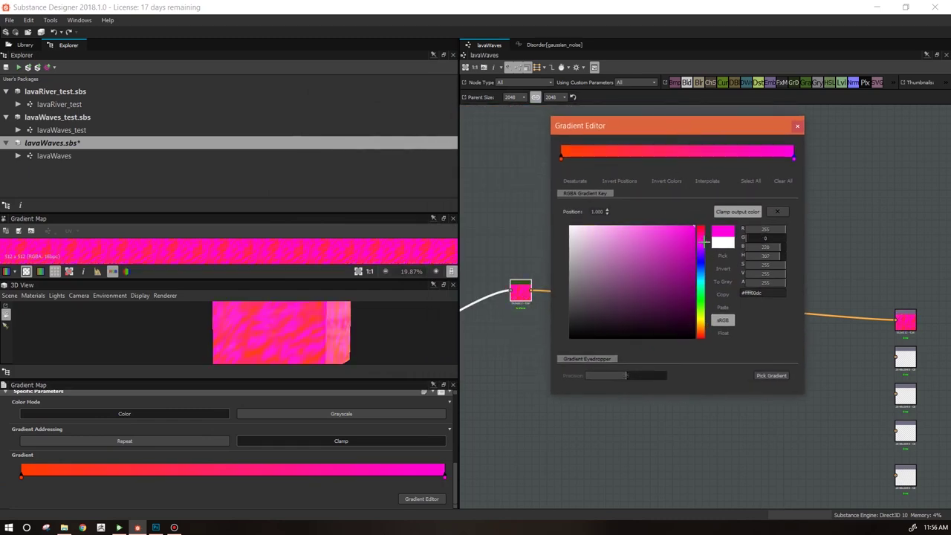
pyautogui.click(701, 250)
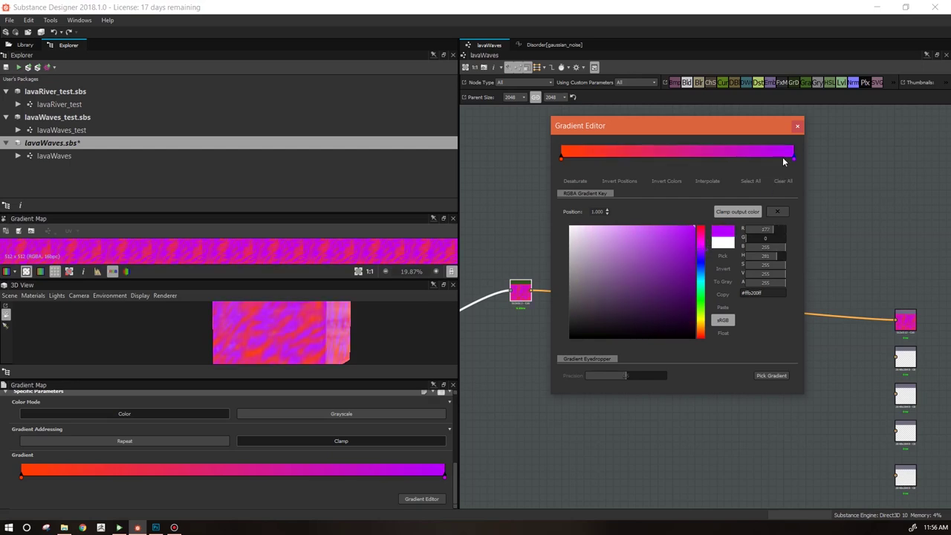
pyautogui.moveTo(701, 245)
pyautogui.mouseDown()
pyautogui.moveTo(701, 325)
pyautogui.moveTo(701, 245)
pyautogui.moveTo(693, 260)
pyautogui.mouseUp()
# Add a red key to the gradient, delete the dark purple key, and place the red key at about position 0.274
pyautogui.click(583, 153)
pyautogui.moveTo(581, 154); pyautogui.dragTo(686, 157)
pyautogui.click(697, 156)
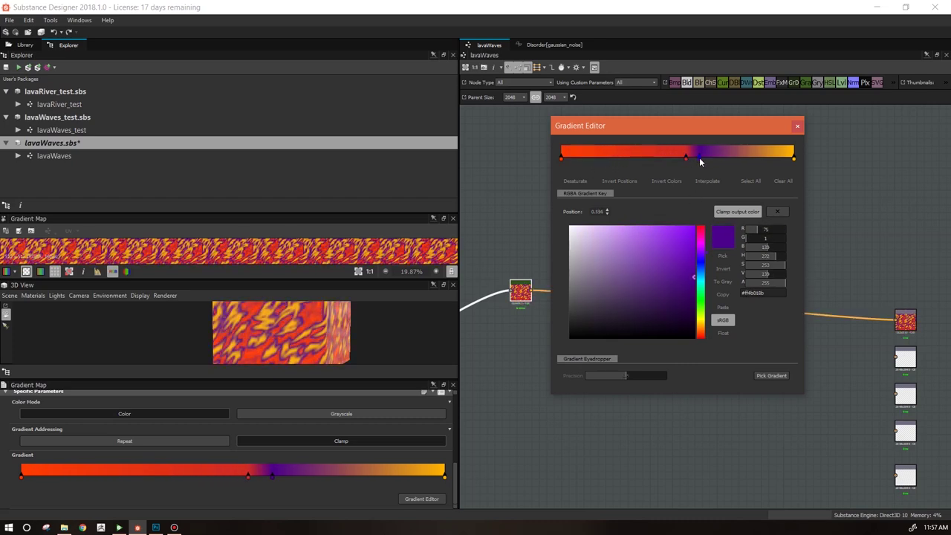
pyautogui.press('Delete')
pyautogui.moveTo(685, 157); pyautogui.dragTo(625, 157)
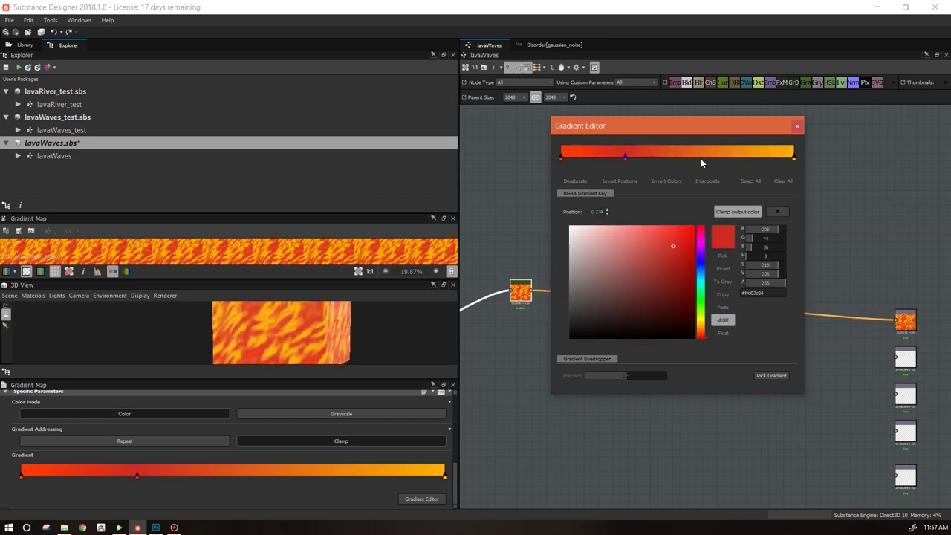
# Add several orange and red keys along the gradient, placing an orange one at about position 0.302
pyautogui.click(765, 156)
pyautogui.click(743, 156)
pyautogui.click(685, 157)
pyautogui.click(598, 157)
pyautogui.moveTo(764, 157); pyautogui.dragTo(631, 165)
pyautogui.click(768, 156)
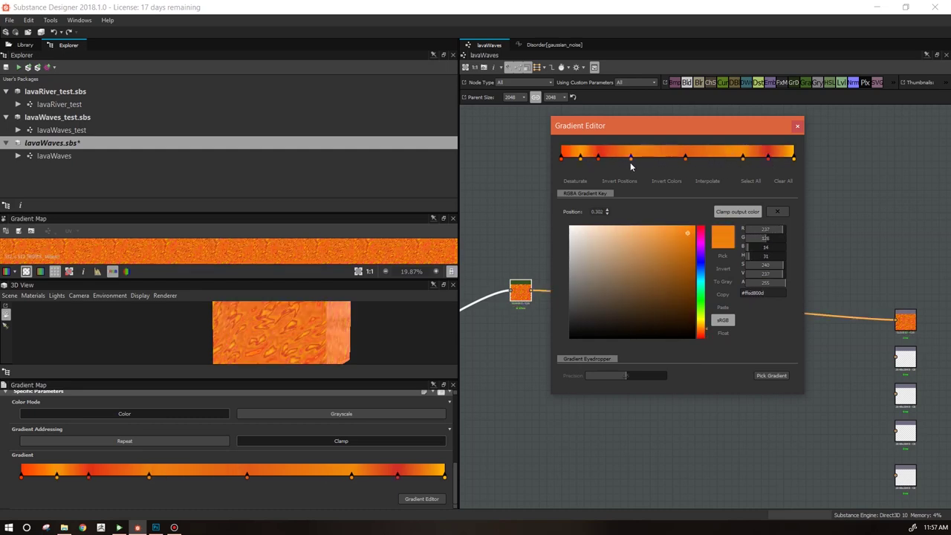
# Redistribute the gradient's middle keys to vary the spacing of the lava colours while checking the model
pyautogui.moveTo(364, 311); pyautogui.dragTo(337, 311)
pyautogui.moveTo(296, 279); pyautogui.dragTo(349, 305)
pyautogui.moveTo(768, 159); pyautogui.dragTo(633, 158)
pyautogui.moveTo(685, 159); pyautogui.dragTo(708, 158)
pyautogui.moveTo(631, 159); pyautogui.dragTo(660, 158)
# Shift the gradient's end colour to dark purple, add an orange key near position 0.551, and close the Gradient Editor
pyautogui.click(792, 157)
pyautogui.click(700, 256)
pyautogui.moveTo(691, 286); pyautogui.dragTo(693, 292)
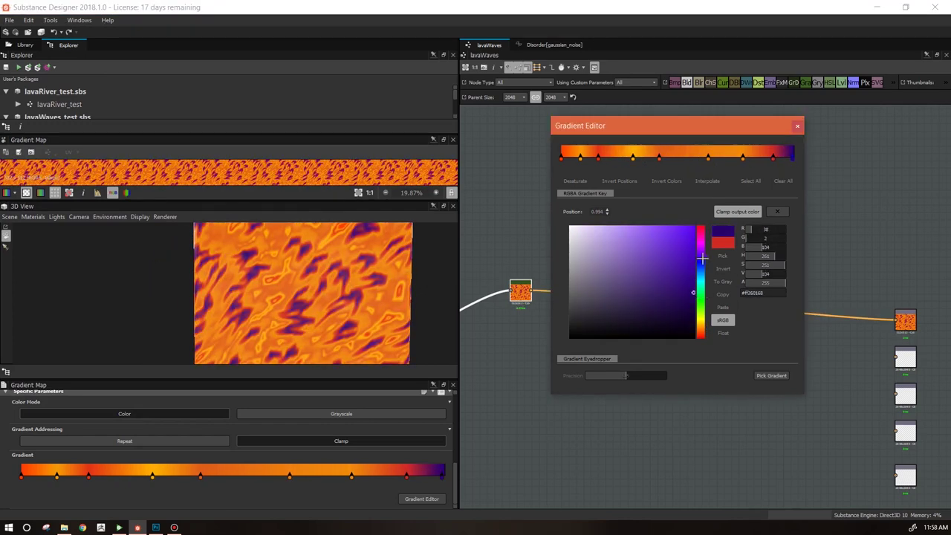
pyautogui.moveTo(701, 256); pyautogui.dragTo(701, 244)
pyautogui.click(688, 156)
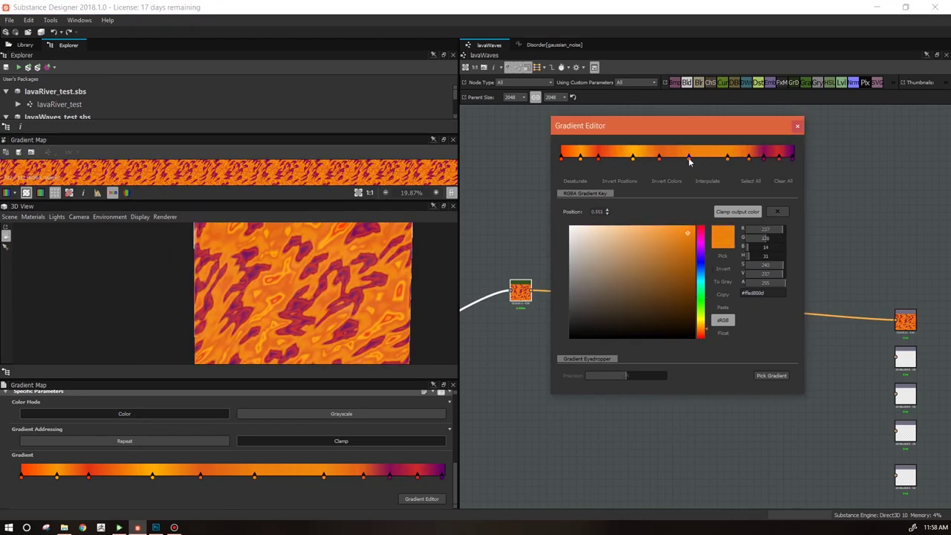
pyautogui.click(796, 127)
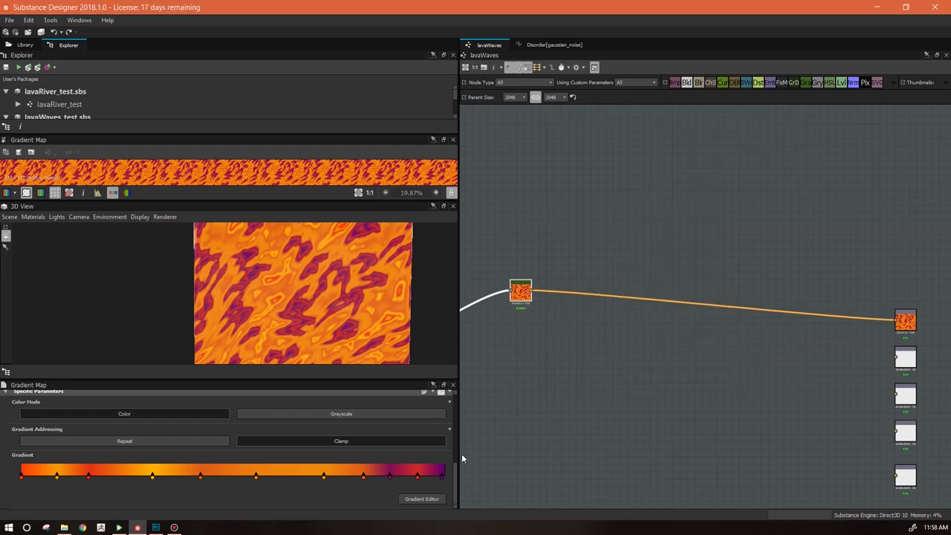
# Edit the 3D view material's properties and set its height scale to 1
pyautogui.moveTo(341, 307); pyautogui.dragTo(361, 297)
pyautogui.moveTo(361, 297); pyautogui.dragTo(444, 420, button='right')
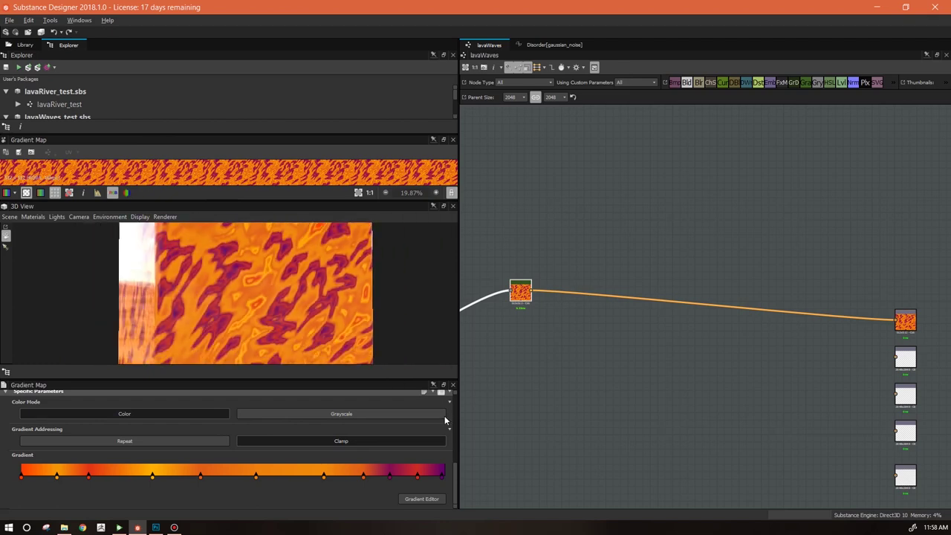
pyautogui.click(33, 216)
pyautogui.moveTo(37, 231)
pyautogui.click(115, 243)
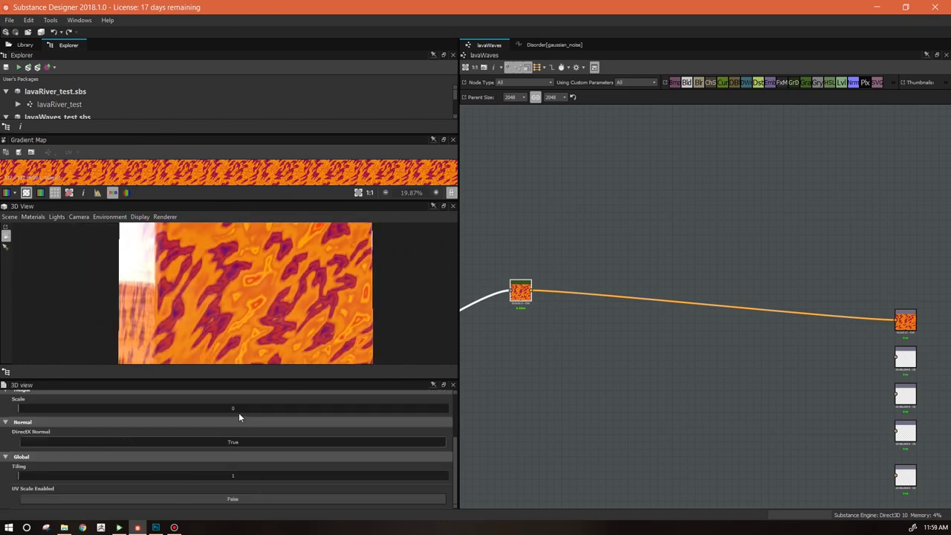
pyautogui.moveTo(280, 293); pyautogui.dragTo(413, 323)
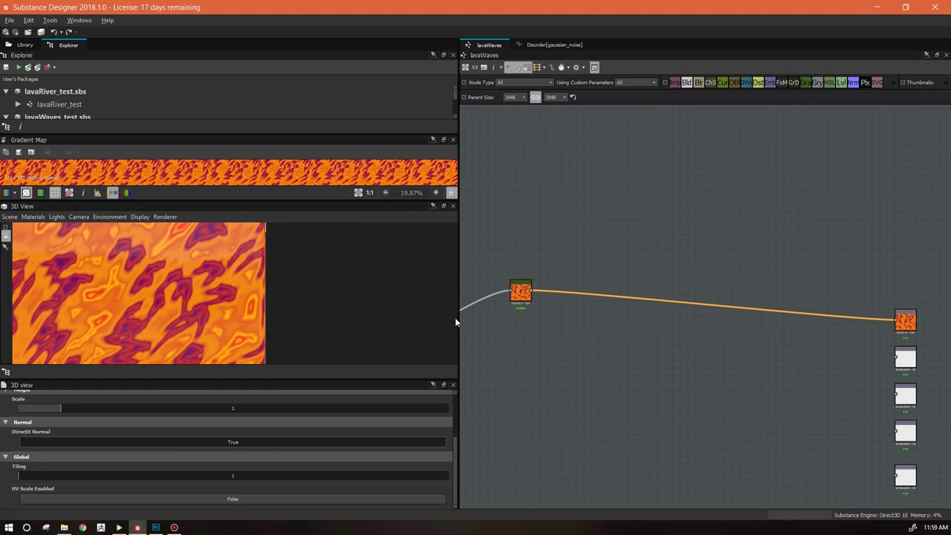
# Reposition the Gradient Map node, search the library for invert, and add an Invert Grayscale node above it
pyautogui.scroll(-3, 584, 341)
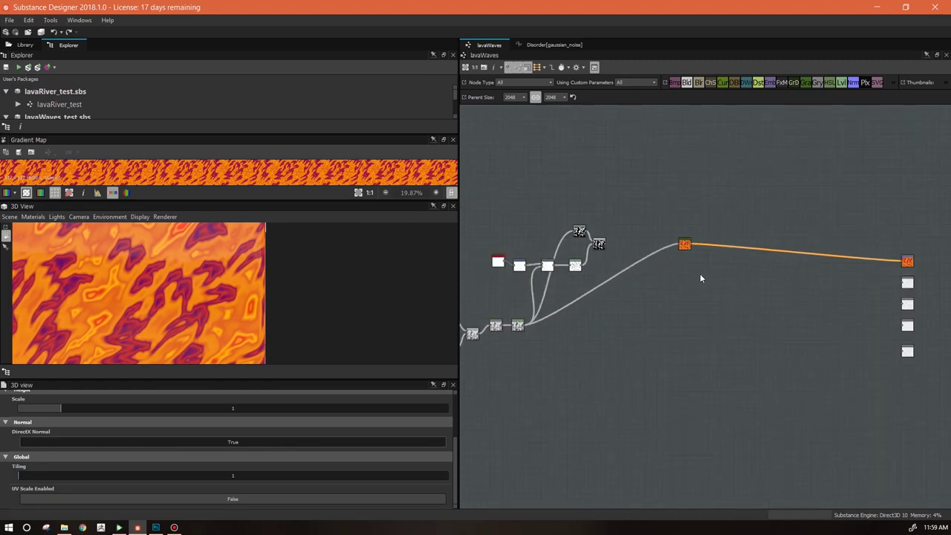
pyautogui.moveTo(685, 246); pyautogui.dragTo(669, 267)
pyautogui.click(26, 45)
pyautogui.moveTo(192, 67); pyautogui.dragTo(151, 59)
pyautogui.write('invert')
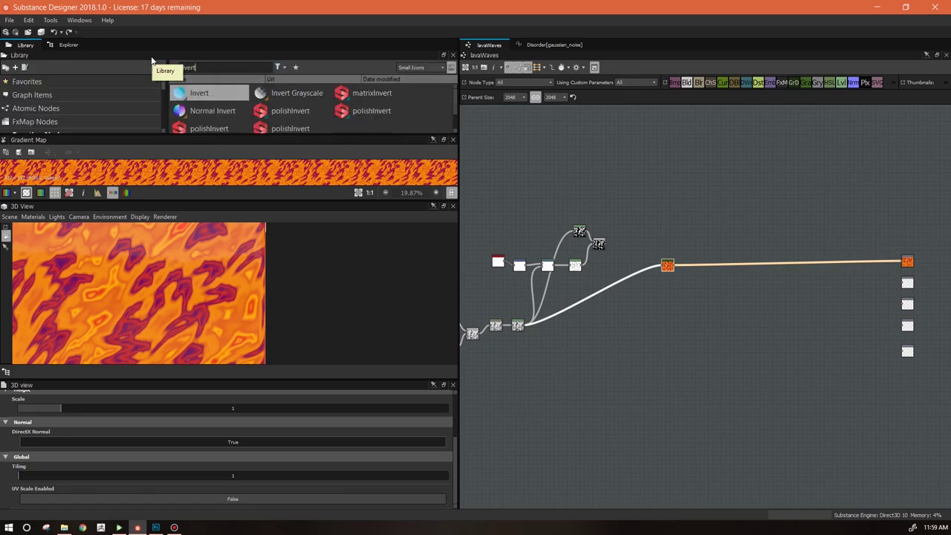
pyautogui.moveTo(287, 93); pyautogui.dragTo(667, 179)
pyautogui.scroll(3, 673, 226)
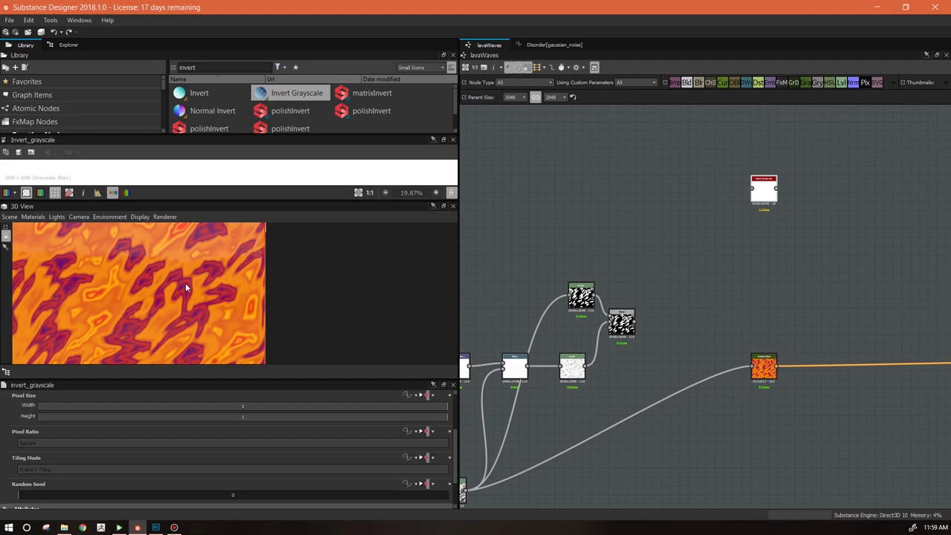
# Connect the crack mask's Blend node to the Invert Grayscale node and compare both results in an enlarged 2D view
pyautogui.moveTo(138, 297); pyautogui.dragTo(251, 274, button='middle')
pyautogui.moveTo(668, 306); pyautogui.dragTo(745, 272)
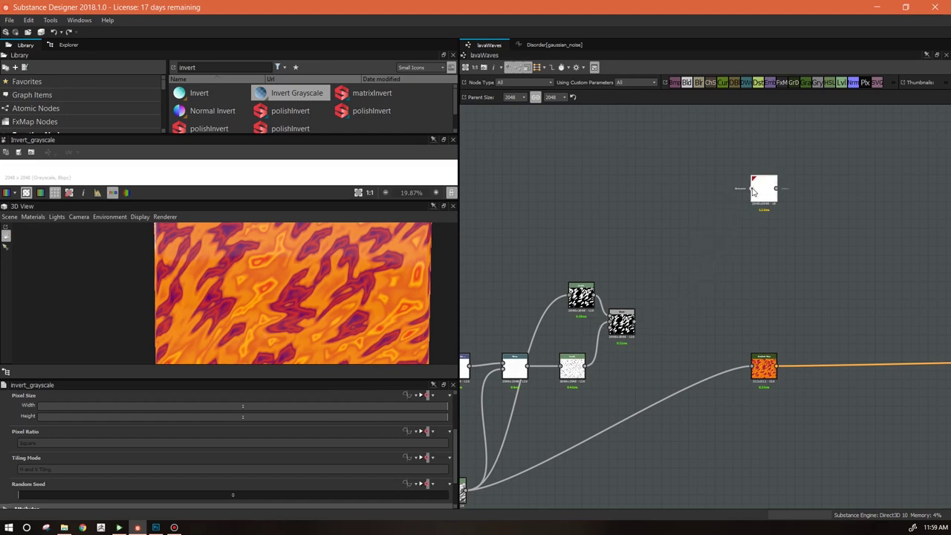
pyautogui.moveTo(644, 313); pyautogui.dragTo(635, 322)
pyautogui.doubleClick(622, 322)
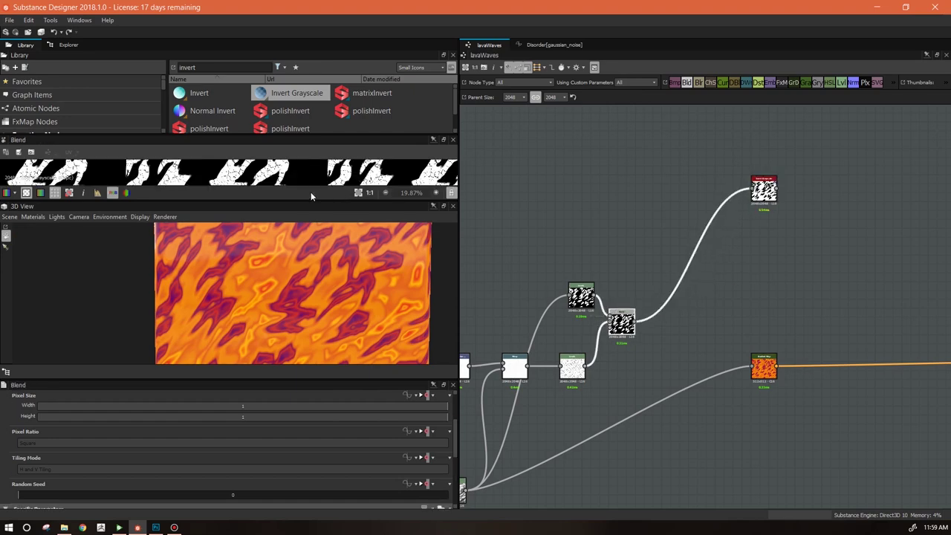
pyautogui.moveTo(302, 201); pyautogui.dragTo(301, 253)
pyautogui.scroll(4, 254, 211)
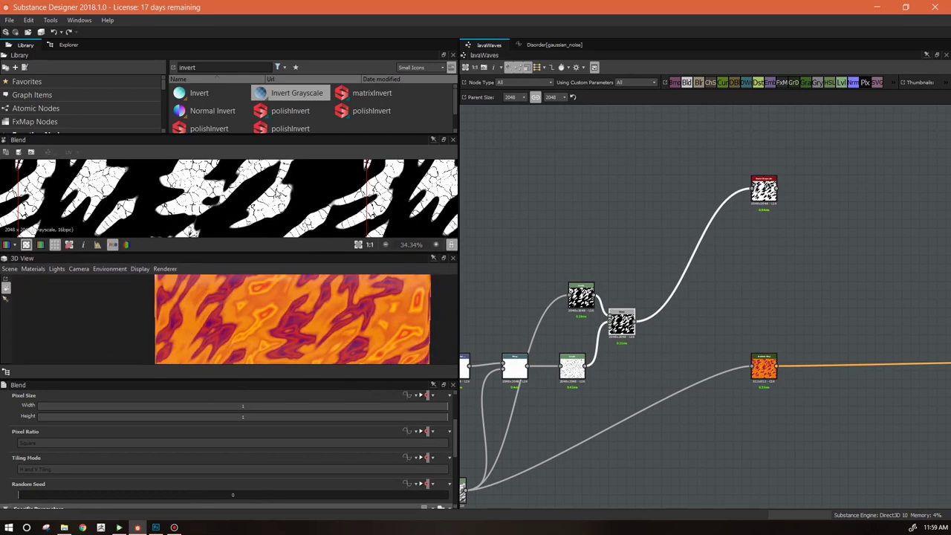
pyautogui.doubleClick(767, 192)
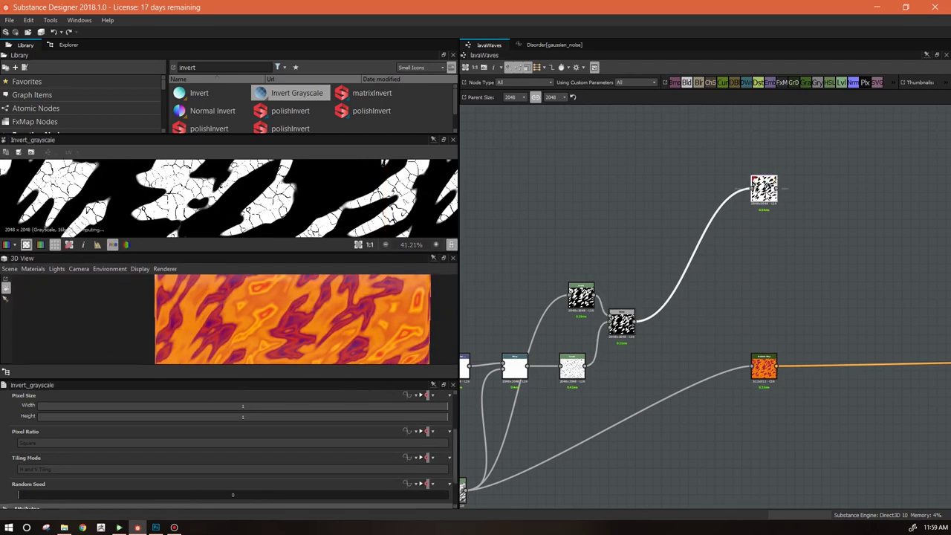
# Move the Invert Grayscale node beside the crack mask, then add a Blend node fed by the lava Gradient Map
pyautogui.moveTo(777, 192); pyautogui.dragTo(687, 291)
pyautogui.moveTo(857, 325); pyautogui.dragTo(857, 327)
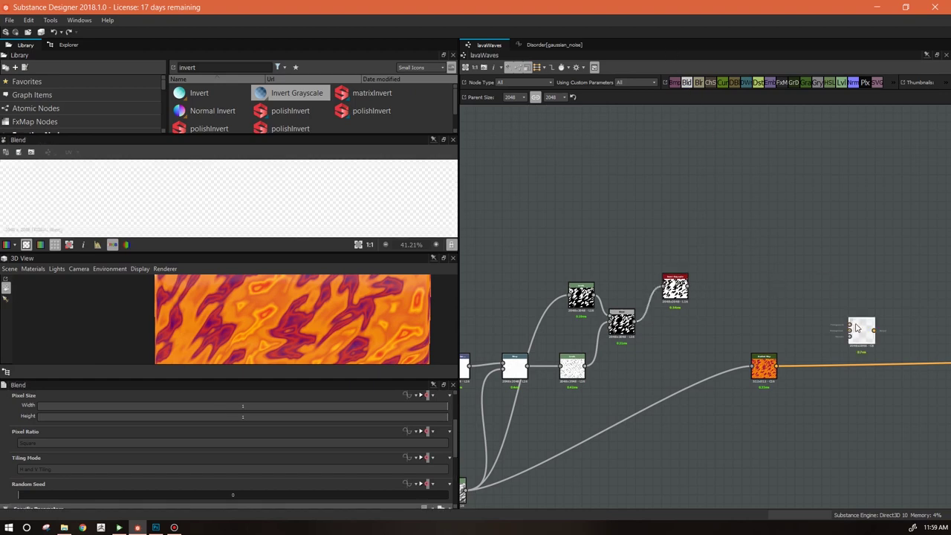
pyautogui.moveTo(763, 313); pyautogui.dragTo(887, 354)
pyautogui.moveTo(775, 366); pyautogui.dragTo(849, 331)
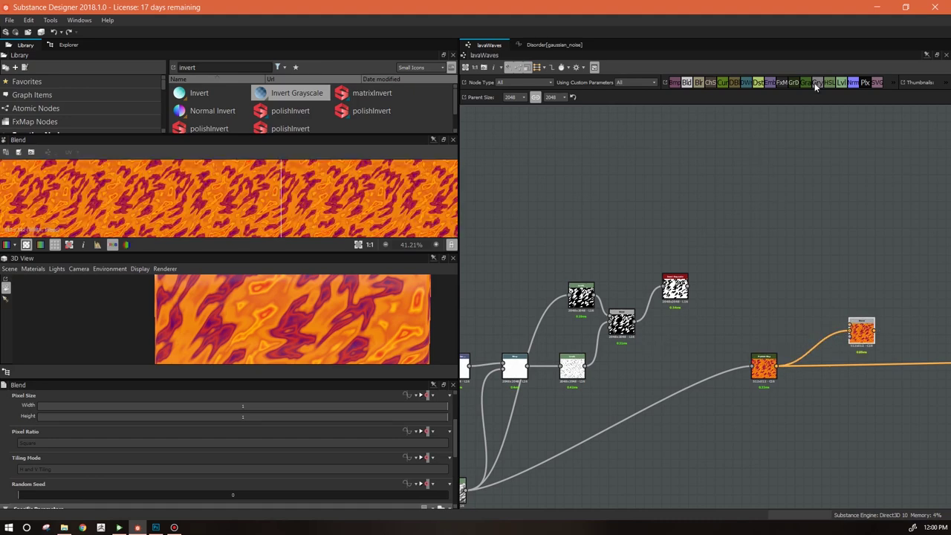
# Add a Gradient Map after the Invert Grayscale node and connect it to the new Blend node's foreground input
pyautogui.moveTo(804, 95); pyautogui.dragTo(736, 289)
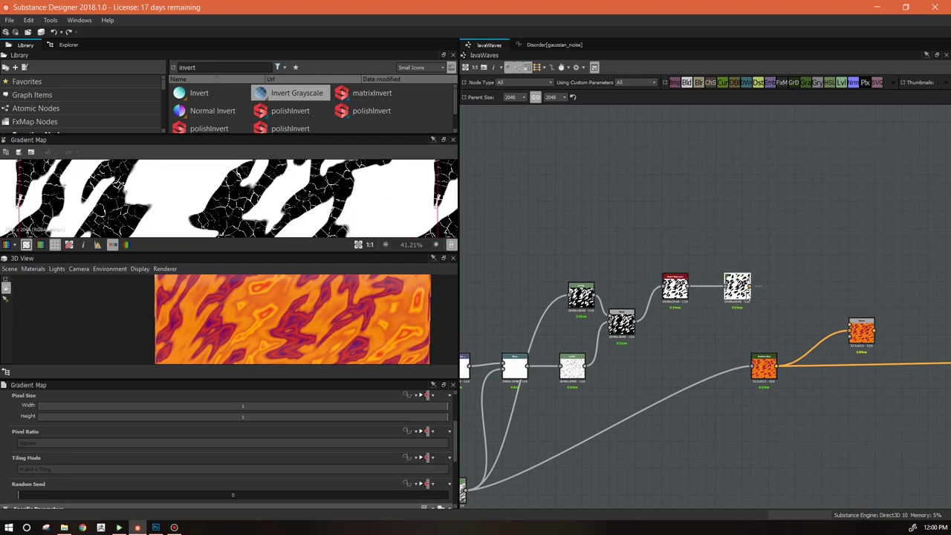
pyautogui.moveTo(753, 288); pyautogui.dragTo(850, 329)
pyautogui.doubleClick(862, 330)
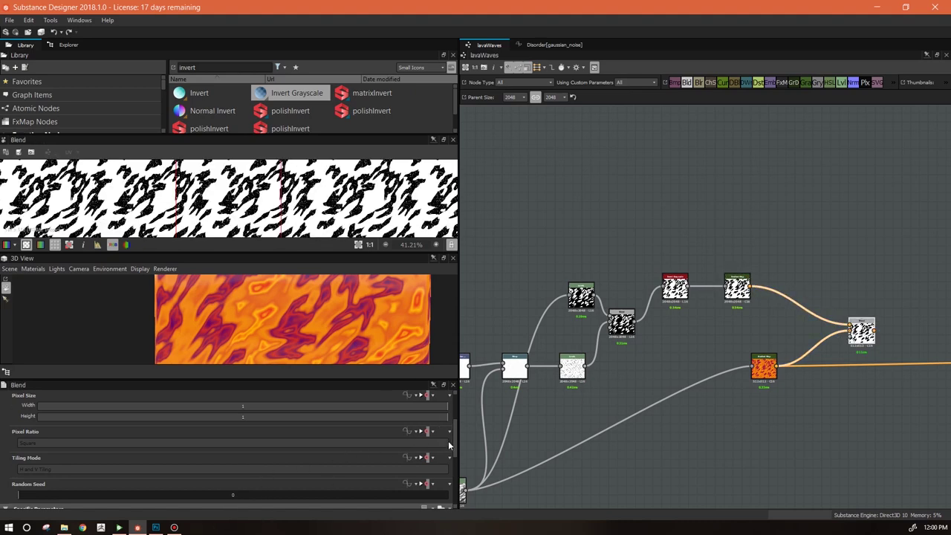
# Set the new Blend node's blending mode to Multiply and connect its result to the material output
pyautogui.moveTo(454, 443); pyautogui.dragTo(453, 471)
pyautogui.click(183, 456)
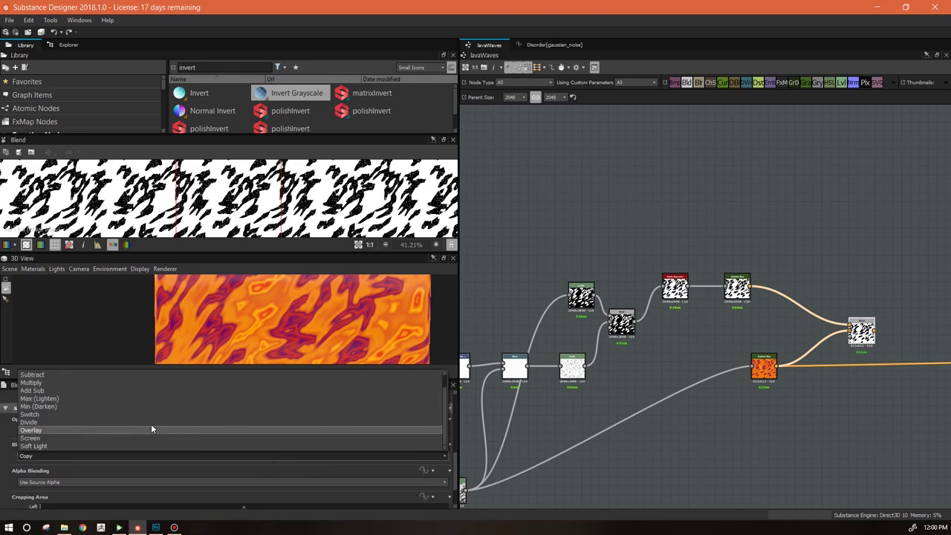
pyautogui.click(183, 443)
pyautogui.moveTo(841, 390); pyautogui.dragTo(470, 397, button='middle')
pyautogui.moveTo(503, 338); pyautogui.dragTo(878, 365)
pyautogui.moveTo(533, 365); pyautogui.dragTo(732, 324, button='middle')
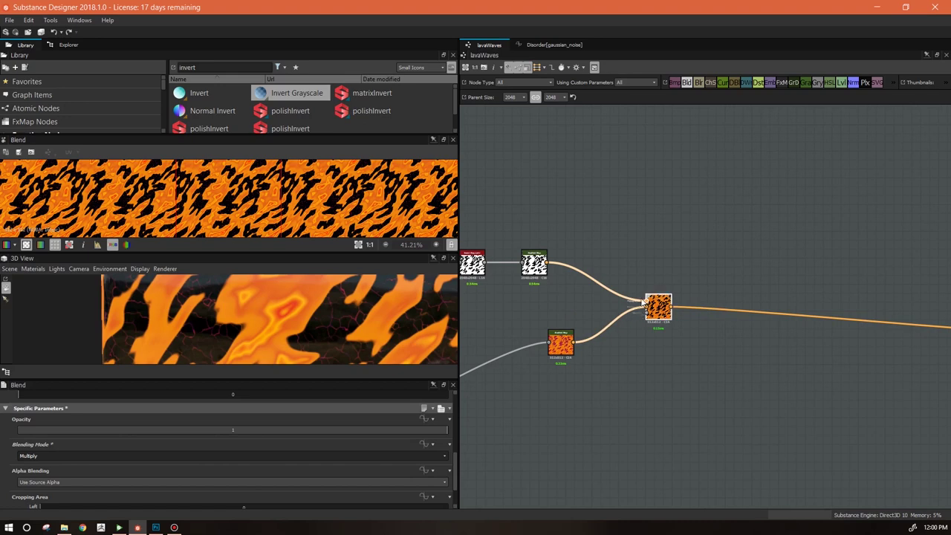
# Set the lava Gradient Map's output size relative to its parent and inspect the blended lava in an enlarged 3D view
pyautogui.click(569, 345)
pyautogui.click(644, 315)
pyautogui.scroll(3, 352, 318)
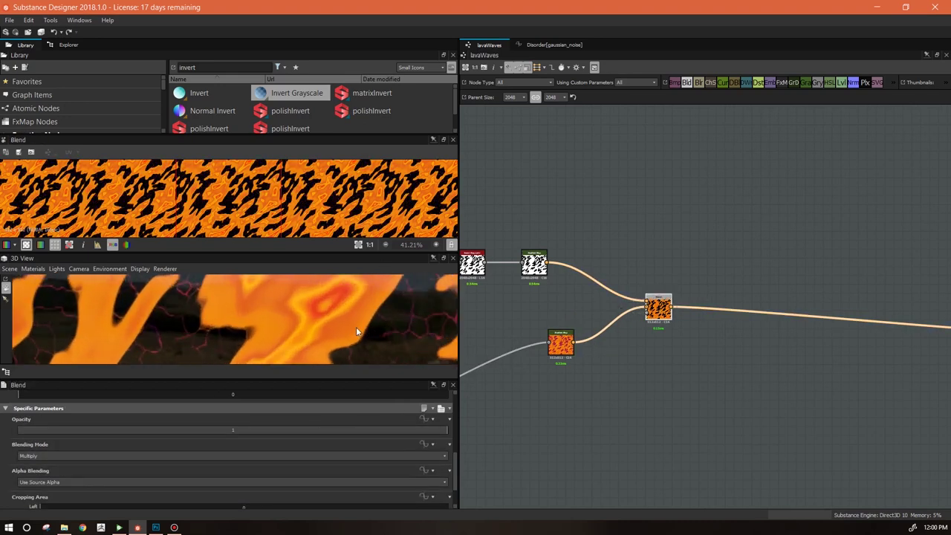
pyautogui.moveTo(317, 380); pyautogui.dragTo(314, 472)
pyautogui.scroll(-3, 325, 368)
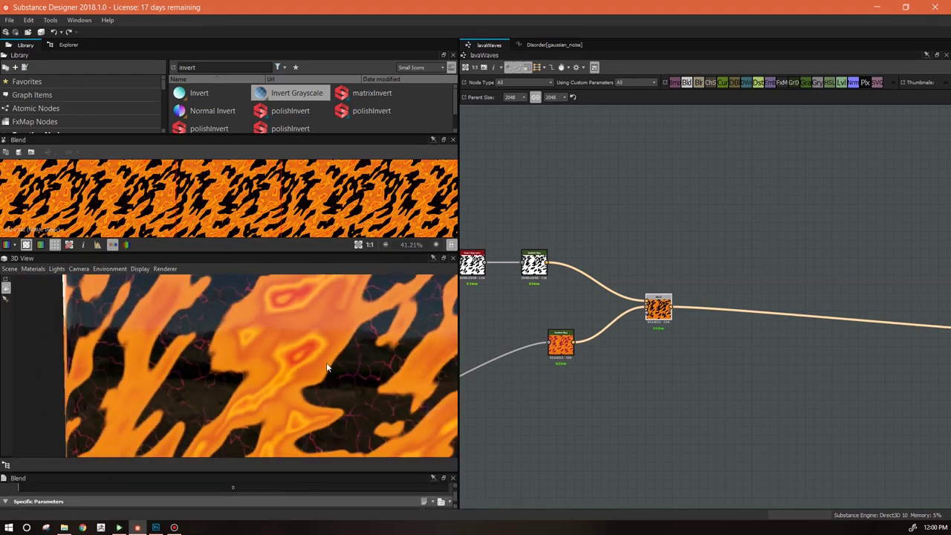
pyautogui.moveTo(546, 350); pyautogui.dragTo(673, 336, button='middle')
pyautogui.click(687, 331)
pyautogui.moveTo(680, 371); pyautogui.dragTo(832, 270, button='middle')
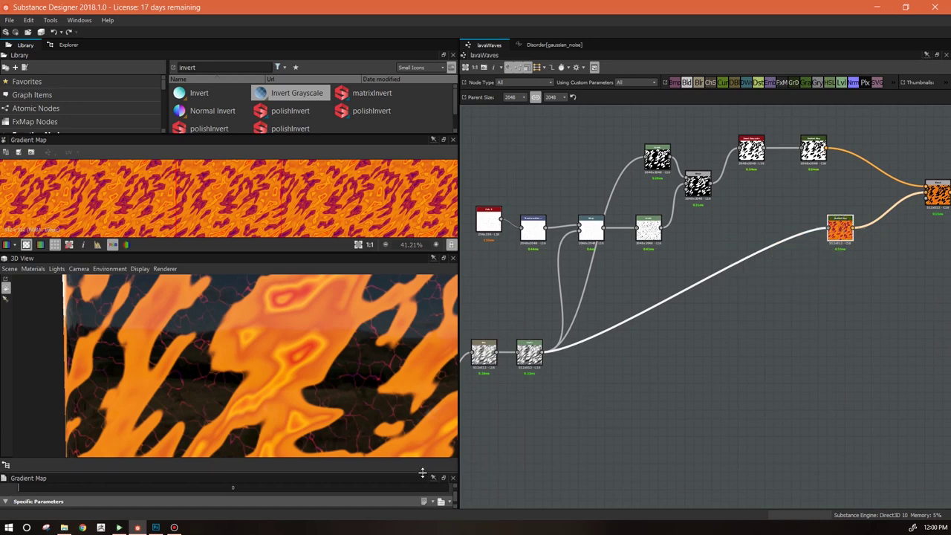
pyautogui.moveTo(422, 472); pyautogui.dragTo(392, 397)
pyautogui.moveTo(455, 480); pyautogui.dragTo(450, 429)
pyautogui.click(431, 424)
pyautogui.click(438, 448)
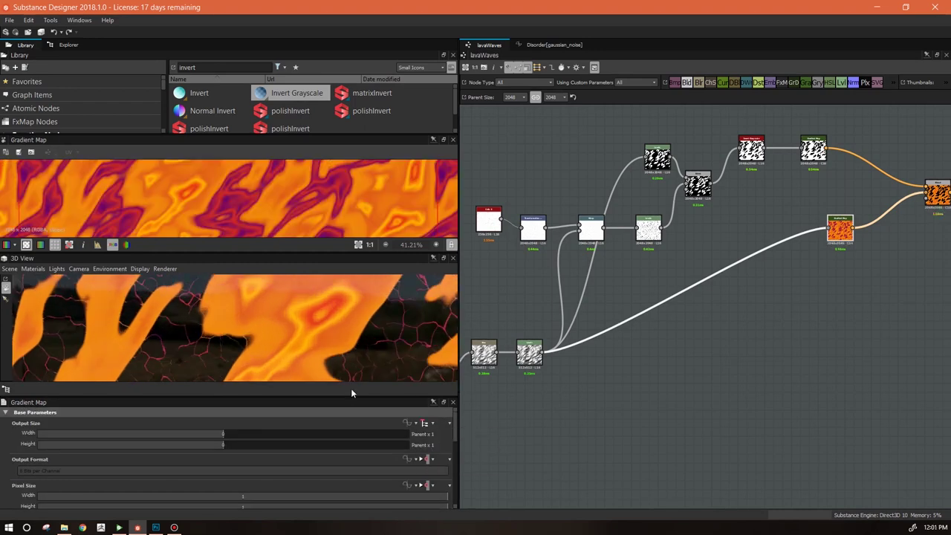
pyautogui.moveTo(351, 397); pyautogui.dragTo(349, 472)
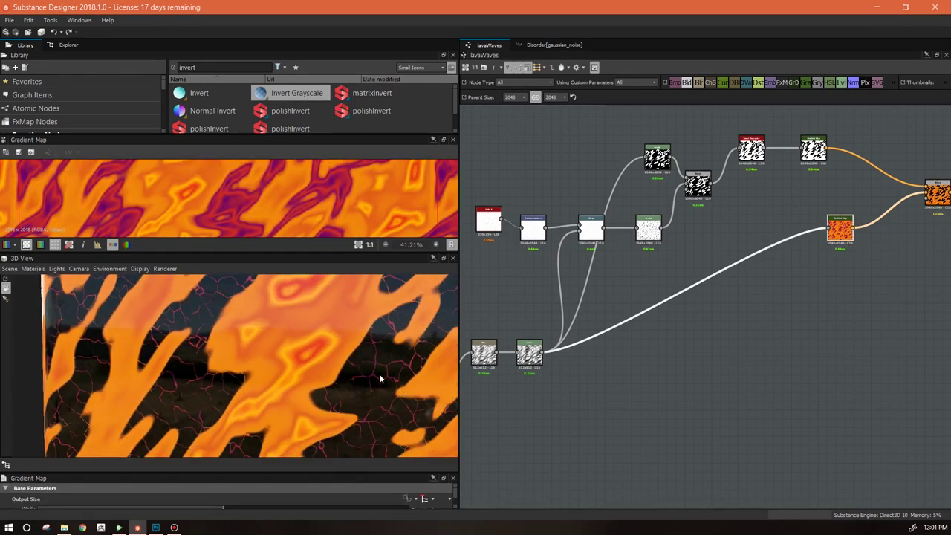
# Reposition the Invert Grayscale node, its Gradient Map and the crack mask's Blend node to open space between them
pyautogui.moveTo(736, 233); pyautogui.dragTo(608, 373, button='middle')
pyautogui.moveTo(684, 288); pyautogui.dragTo(765, 288)
pyautogui.moveTo(621, 285); pyautogui.dragTo(720, 277)
pyautogui.moveTo(569, 324); pyautogui.dragTo(596, 316)
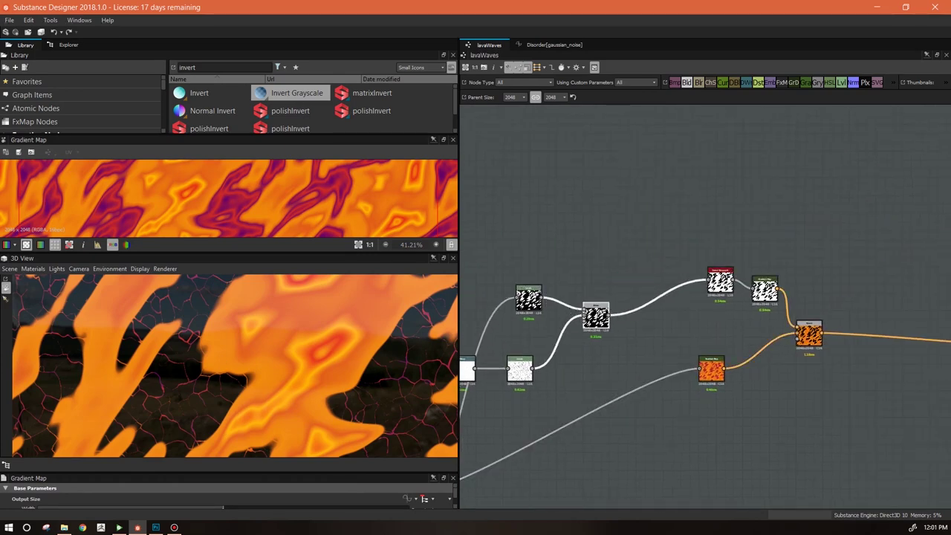
pyautogui.click(155, 526)
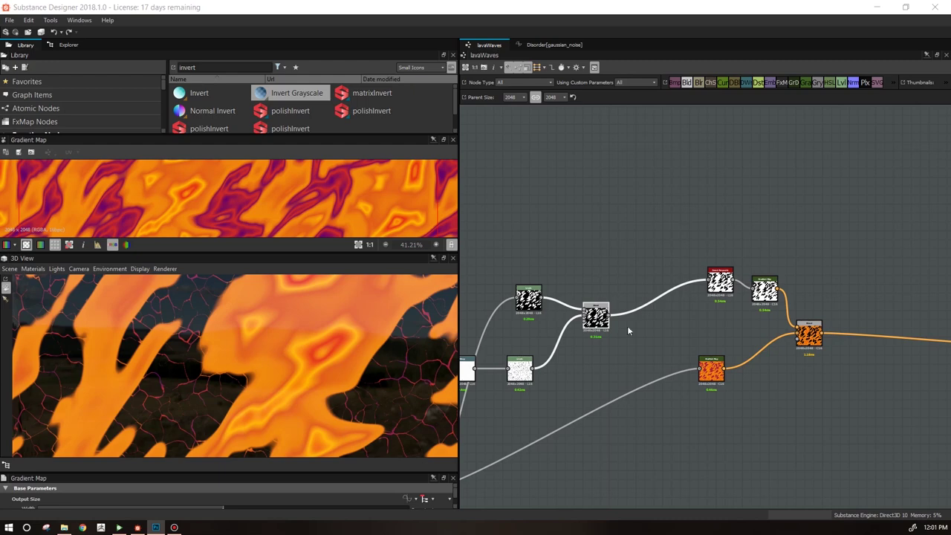
pyautogui.moveTo(595, 316); pyautogui.dragTo(587, 325)
# Search the library for spots, add a BnW Spots 1 node above the noise chain, and set its output size to -3
pyautogui.moveTo(566, 371); pyautogui.dragTo(809, 380, button='middle')
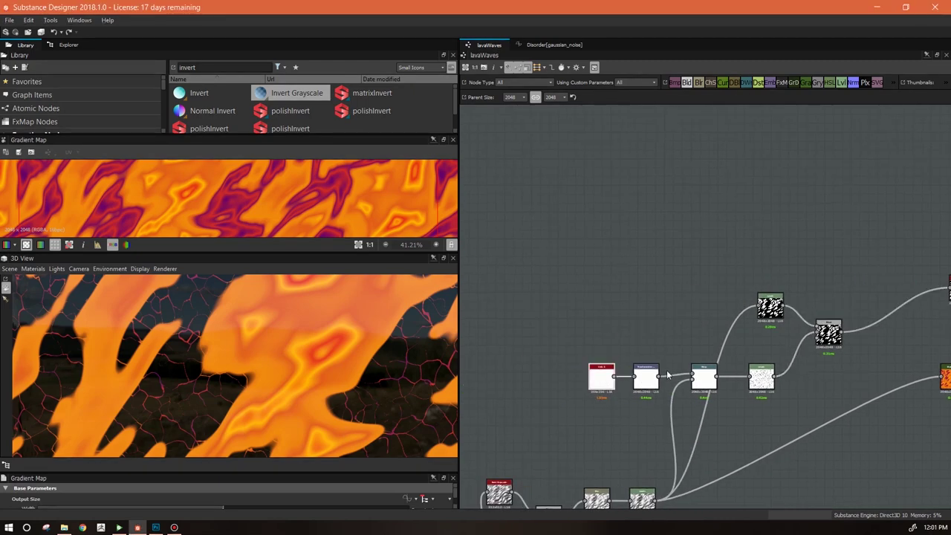
pyautogui.scroll(-1, 742, 402)
pyautogui.moveTo(806, 416); pyautogui.dragTo(800, 283, button='middle')
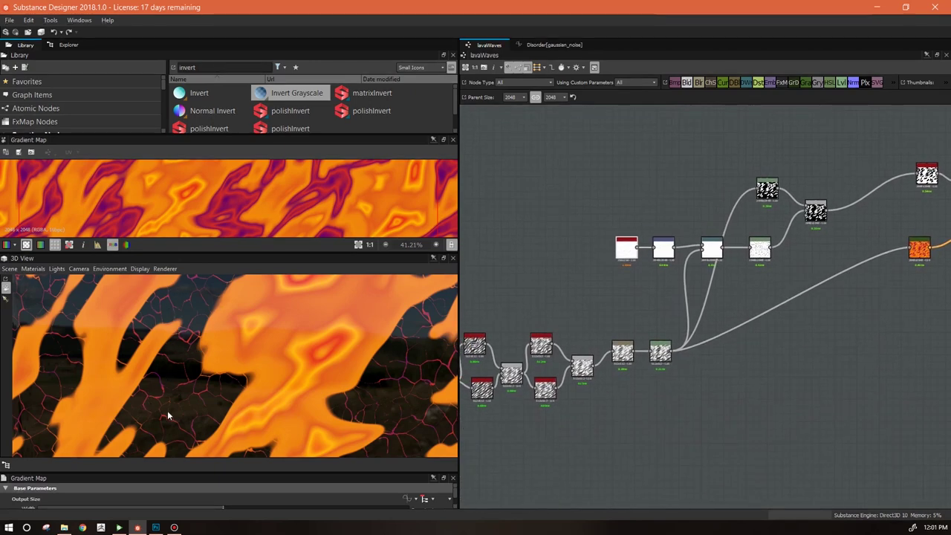
pyautogui.moveTo(565, 314); pyautogui.dragTo(746, 399, button='middle')
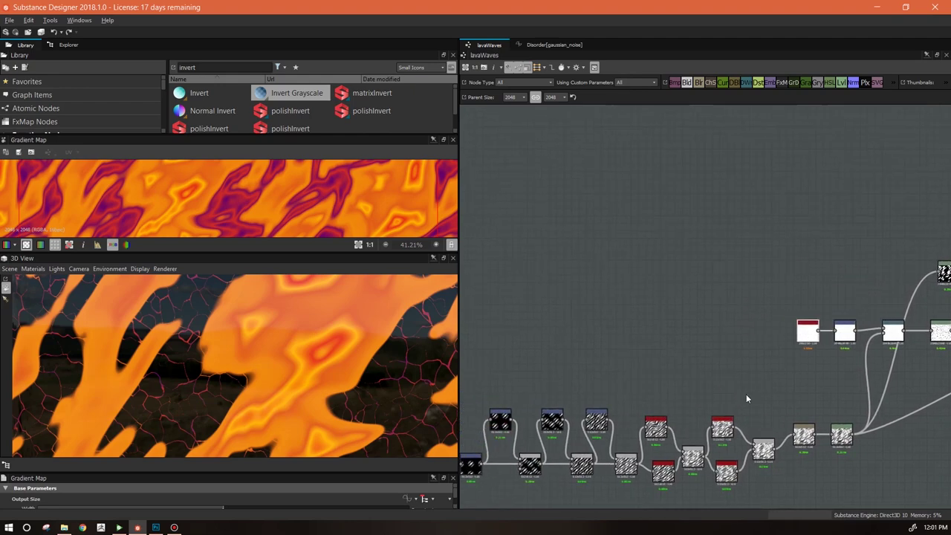
pyautogui.hotkey('alt', 'Tab')
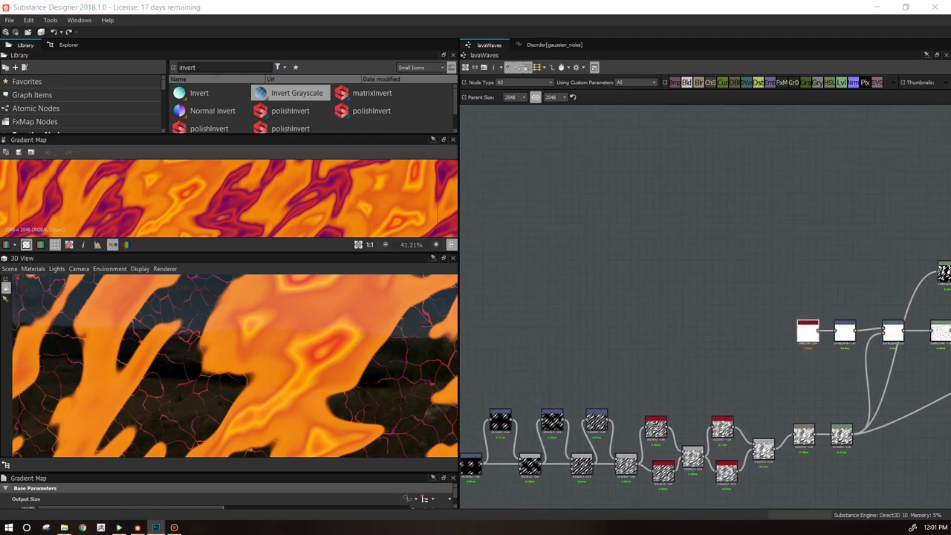
pyautogui.click(587, 217)
pyautogui.doubleClick(216, 68)
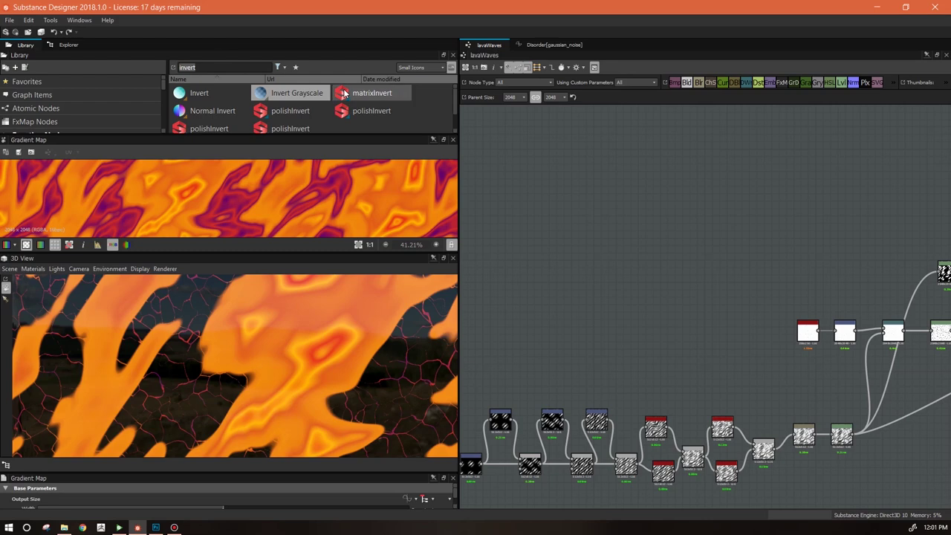
pyautogui.write('spots')
pyautogui.moveTo(201, 93); pyautogui.dragTo(599, 221)
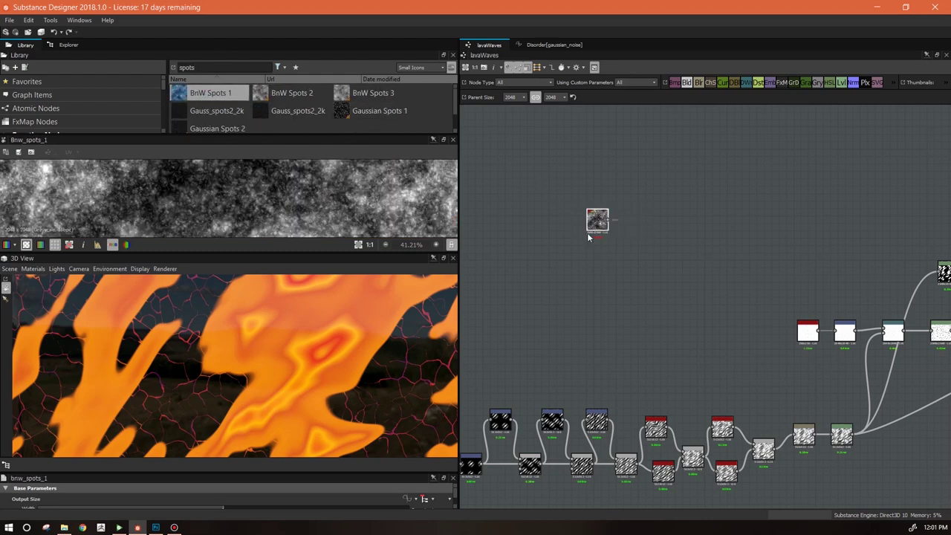
pyautogui.moveTo(411, 474); pyautogui.dragTo(334, 426)
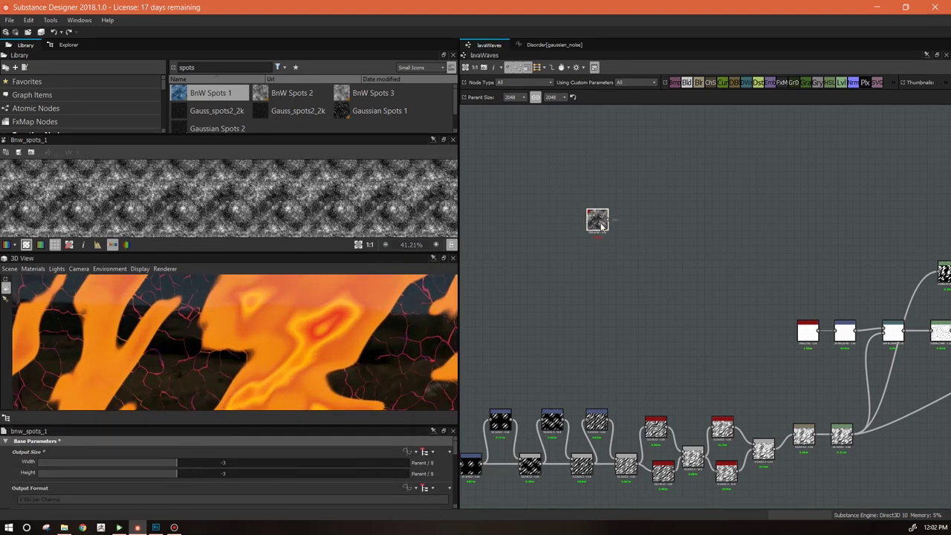
# Add a Transformation 2D node after BnW Spots 1, apply its /2 scaling, and place it below the spots node
pyautogui.scroll(3, 600, 225)
pyautogui.scroll(-2, 604, 233)
pyautogui.moveTo(668, 337); pyautogui.dragTo(622, 309, button='middle')
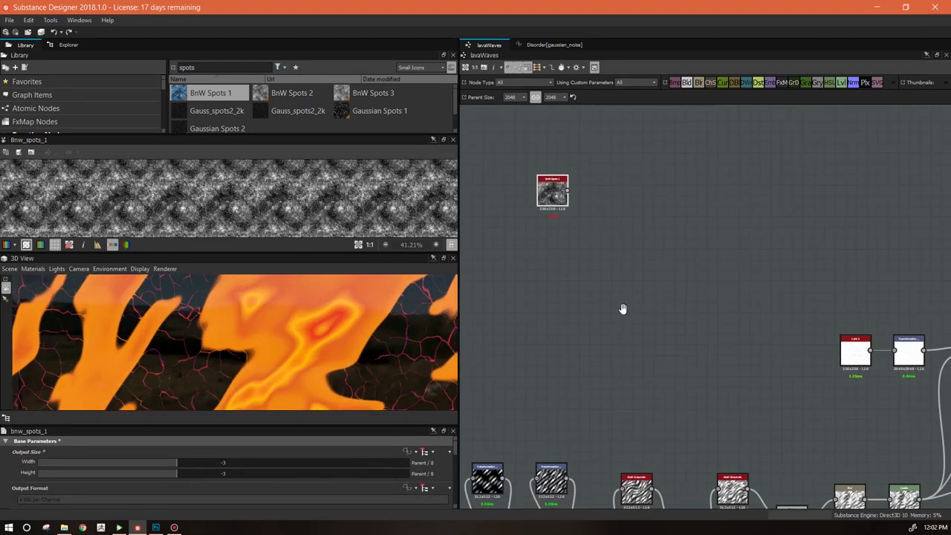
pyautogui.rightClick(630, 158)
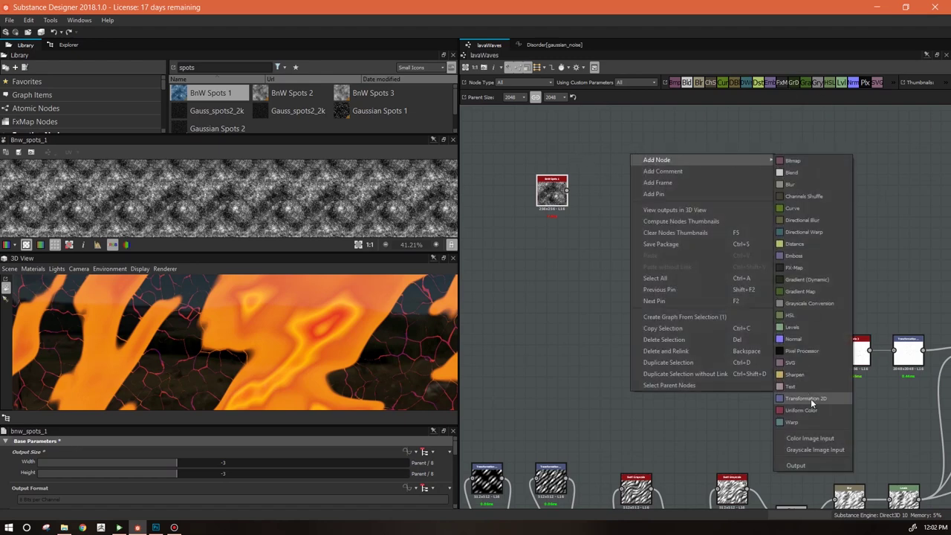
pyautogui.click(809, 401)
pyautogui.moveTo(567, 191); pyautogui.dragTo(601, 191)
pyautogui.moveTo(455, 445); pyautogui.dragTo(455, 482)
pyautogui.click(439, 462)
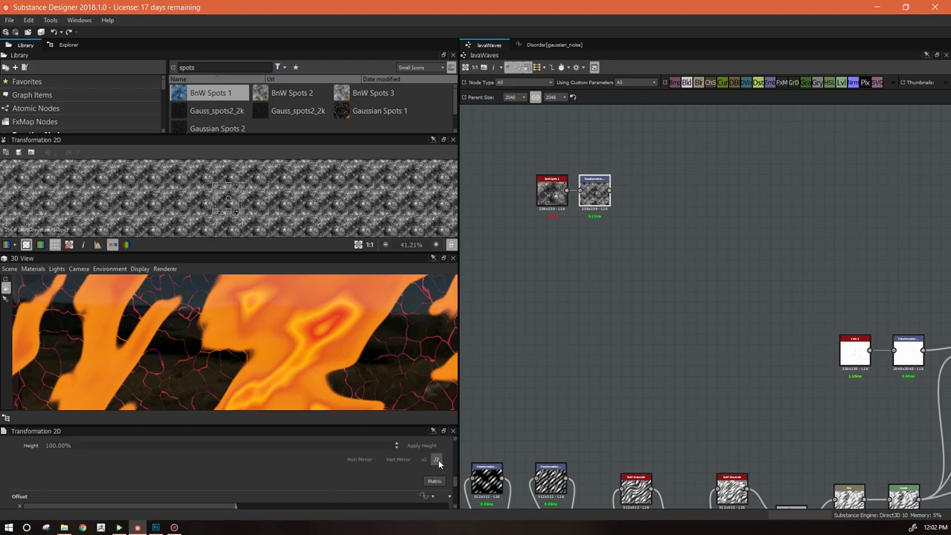
pyautogui.moveTo(608, 201); pyautogui.dragTo(587, 254)
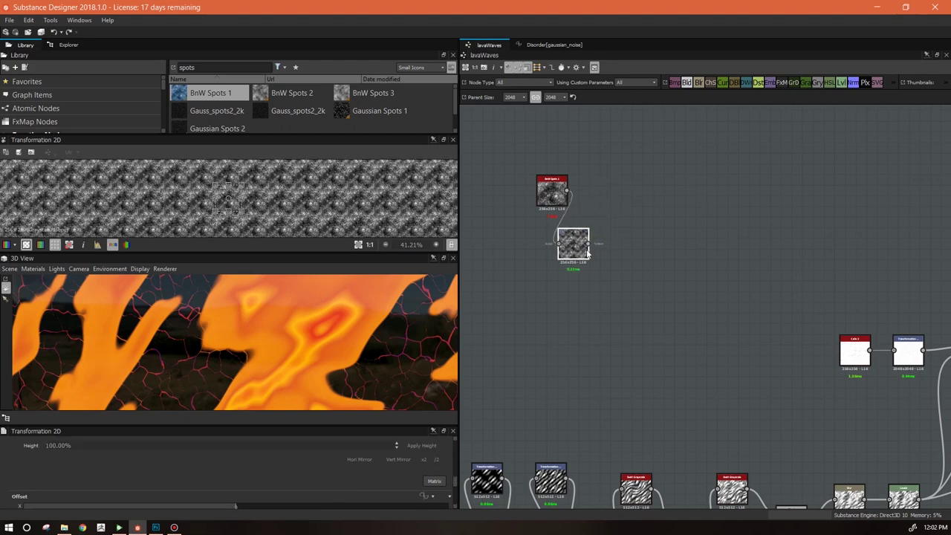
# Add a Levels node fed by the spots Transformation 2D and arrange the two nodes
pyautogui.moveTo(838, 85); pyautogui.dragTo(661, 235)
pyautogui.moveTo(587, 249)
pyautogui.mouseDown()
pyautogui.moveTo(644, 233)
pyautogui.moveTo(577, 245)
pyautogui.moveTo(585, 235)
pyautogui.mouseUp()
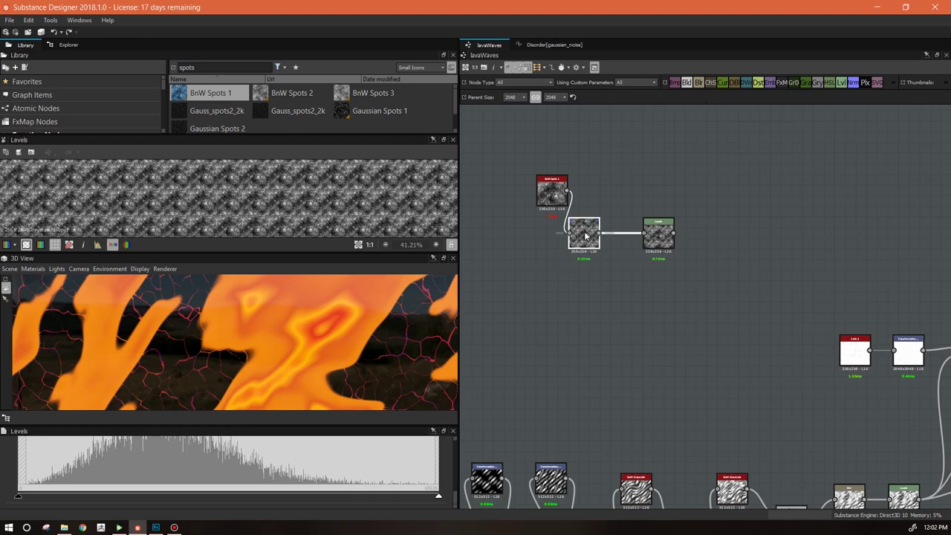
pyautogui.moveTo(584, 223); pyautogui.dragTo(585, 234)
pyautogui.click(659, 236)
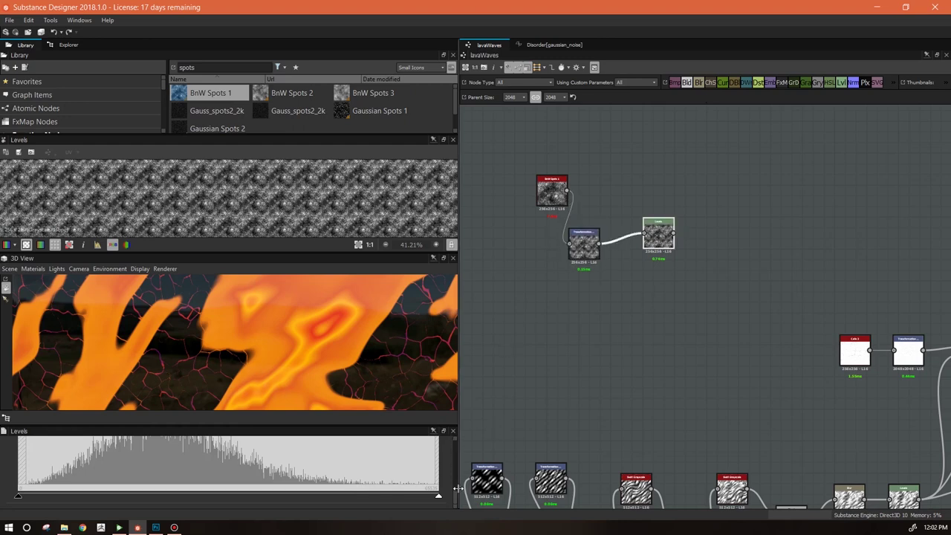
# Bring the Levels histogram's black and white input points inward to turn the spots into a high-contrast mask
pyautogui.moveTo(454, 499); pyautogui.dragTo(287, 458)
pyautogui.moveTo(18, 457); pyautogui.dragTo(100, 458)
pyautogui.moveTo(288, 458); pyautogui.dragTo(156, 457)
pyautogui.scroll(-3, 742, 327)
pyautogui.scroll(3, 726, 293)
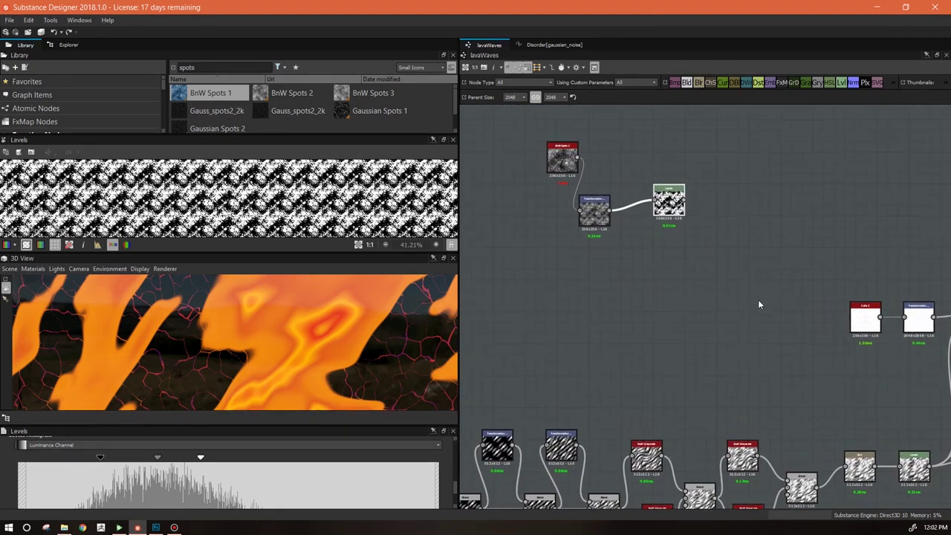
# Move the spots node chain nearer the crack masks and add a Blend node combining its Levels with the crack mask's Blend
pyautogui.scroll(-2, 758, 297)
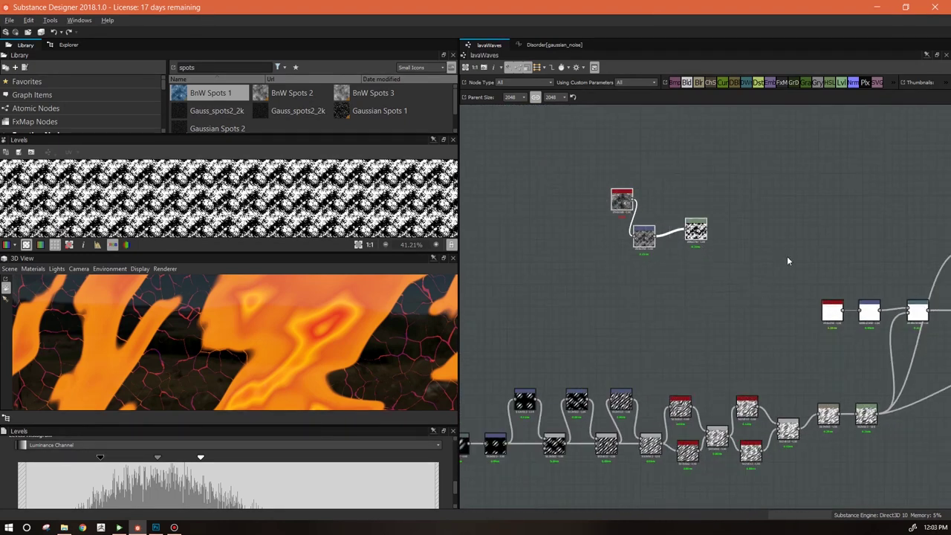
pyautogui.moveTo(787, 257); pyautogui.dragTo(675, 272, button='middle')
pyautogui.moveTo(587, 247); pyautogui.dragTo(751, 210)
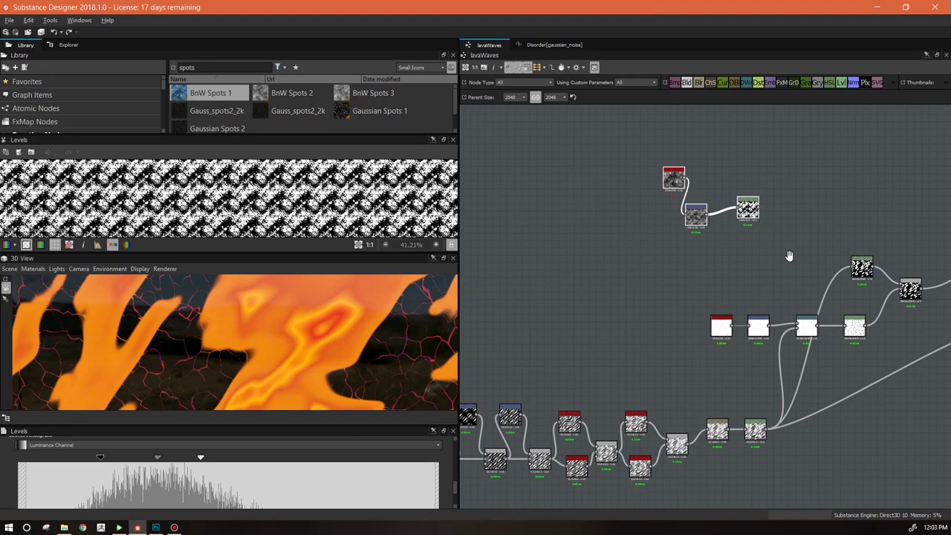
pyautogui.moveTo(789, 256); pyautogui.dragTo(734, 300, button='middle')
pyautogui.moveTo(687, 84); pyautogui.dragTo(777, 231)
pyautogui.moveTo(590, 246); pyautogui.dragTo(768, 227)
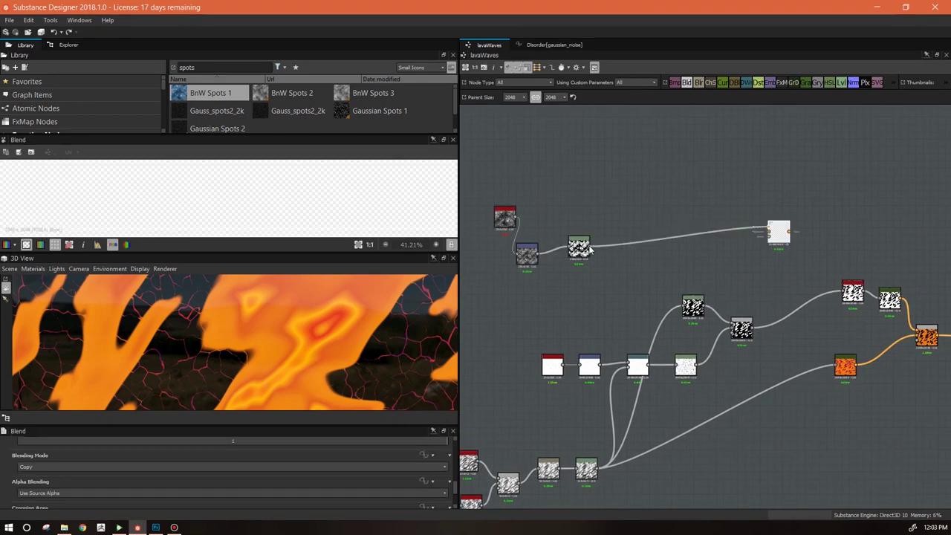
pyautogui.moveTo(753, 327); pyautogui.dragTo(769, 237)
# Preview the spots Levels node and change the output size inheritance of the spots Transformation 2D node
pyautogui.moveTo(603, 289); pyautogui.dragTo(678, 298, button='middle')
pyautogui.doubleClick(653, 254)
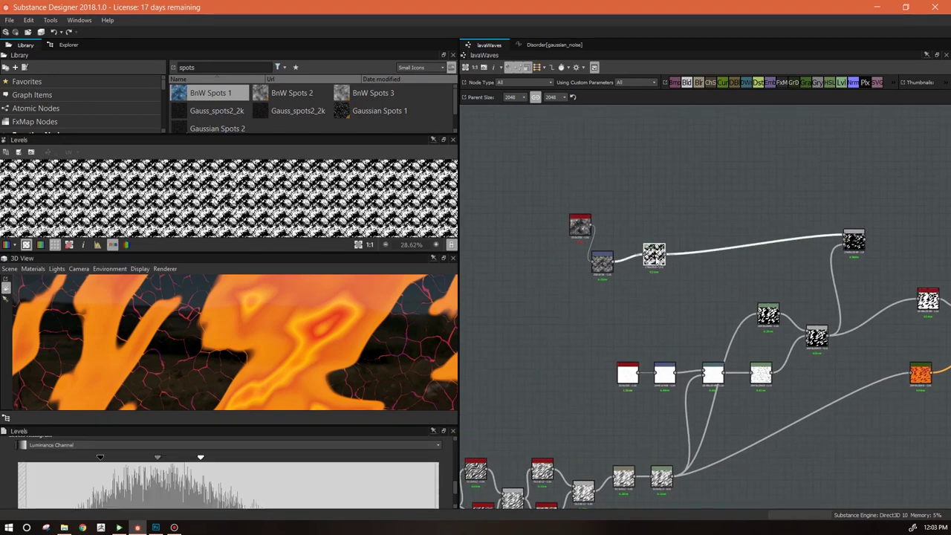
pyautogui.doubleClick(603, 265)
pyautogui.scroll(5, 438, 469)
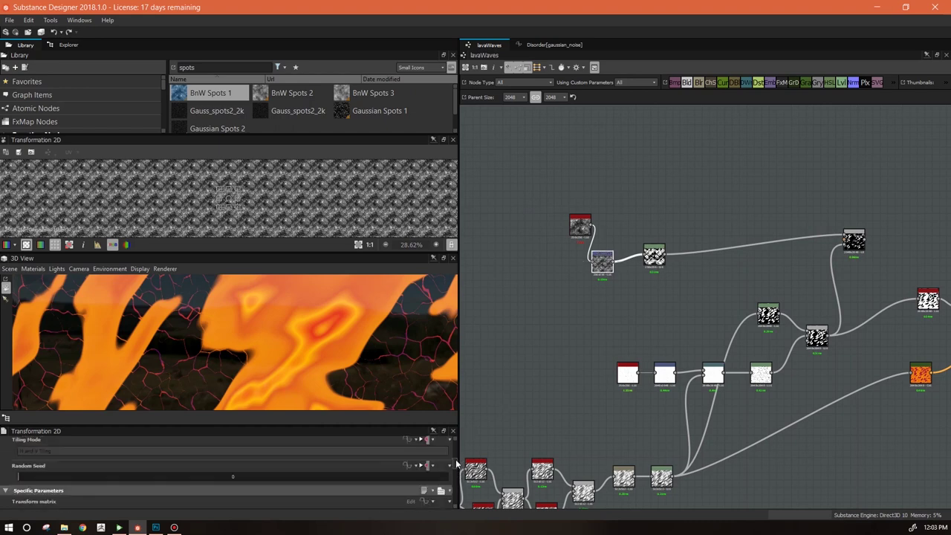
pyautogui.click(426, 450)
pyautogui.click(444, 479)
# Inspect the spots Blend in an enlarged 2D view and connect it to the Invert Grayscale node
pyautogui.click(853, 239)
pyautogui.moveTo(310, 252); pyautogui.dragTo(310, 309)
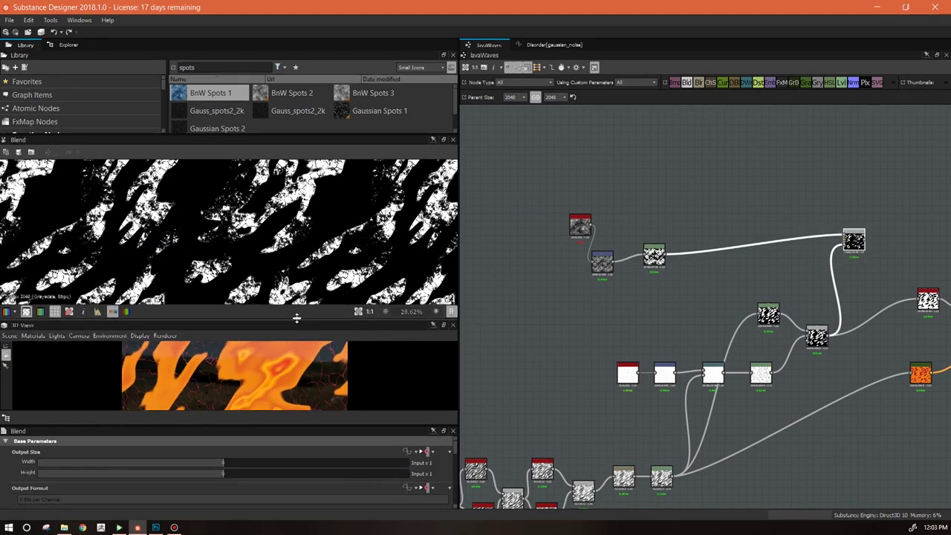
pyautogui.moveTo(874, 262); pyautogui.dragTo(693, 246, button='middle')
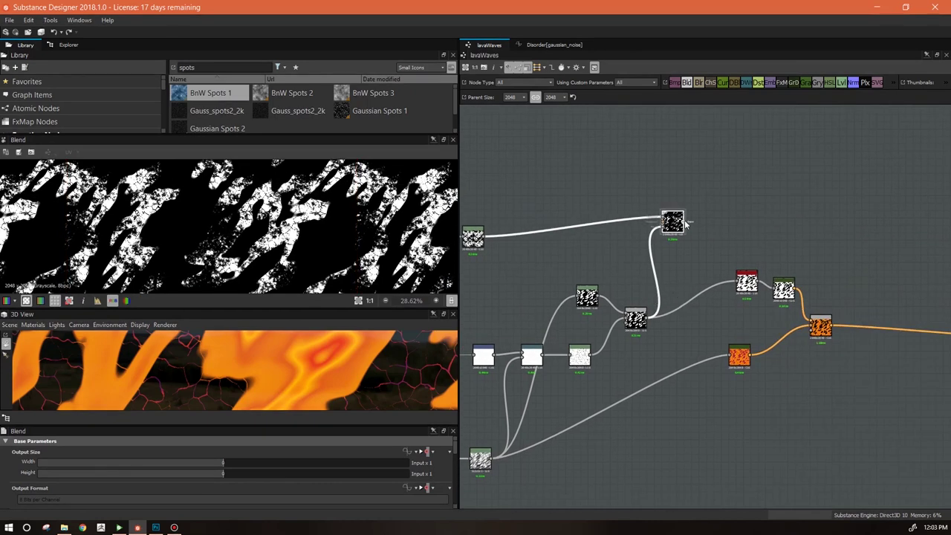
pyautogui.moveTo(732, 279); pyautogui.dragTo(735, 281)
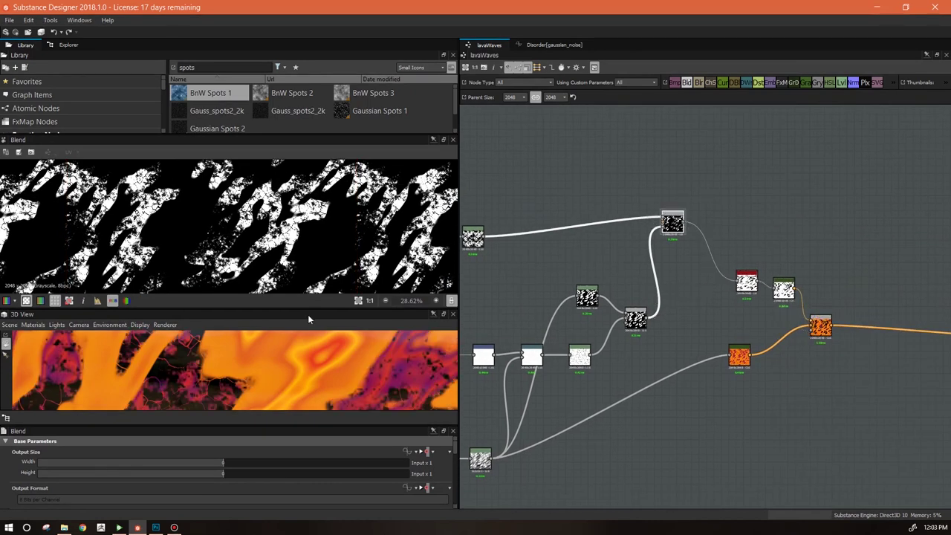
# Enlarge the 3D view and tidy the graph, moving the spots chain and its Blend into a compact row above the crack masks
pyautogui.moveTo(310, 309); pyautogui.dragTo(310, 227)
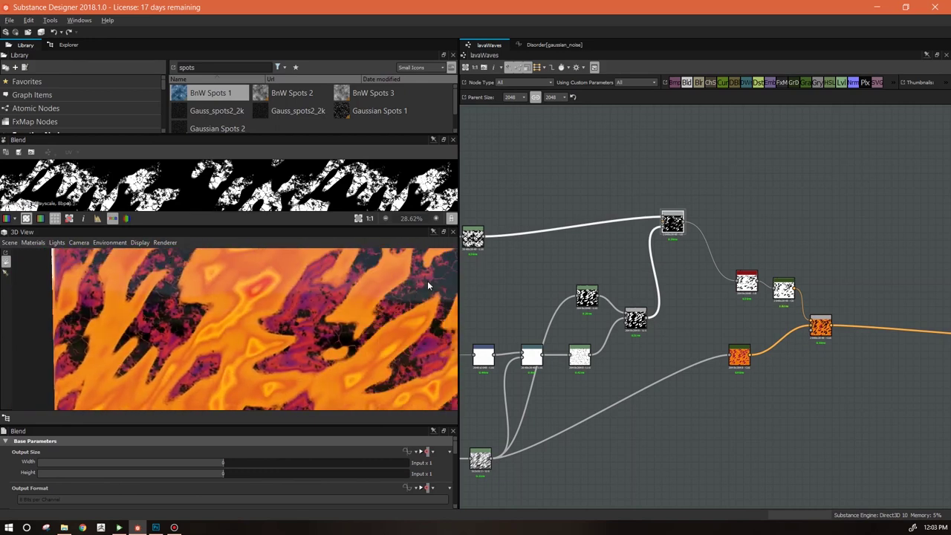
pyautogui.moveTo(784, 290); pyautogui.dragTo(754, 288)
pyautogui.moveTo(746, 360); pyautogui.dragTo(772, 343)
pyautogui.moveTo(707, 370); pyautogui.dragTo(849, 379, button='middle')
pyautogui.moveTo(567, 252); pyautogui.dragTo(617, 220)
pyautogui.moveTo(823, 234); pyautogui.dragTo(697, 219)
pyautogui.moveTo(622, 220); pyautogui.dragTo(632, 216)
# Frame the four-node spots chain, including its Blend, and title the frame normalGrayscale
pyautogui.moveTo(523, 175); pyautogui.dragTo(757, 279)
pyautogui.rightClick(695, 213)
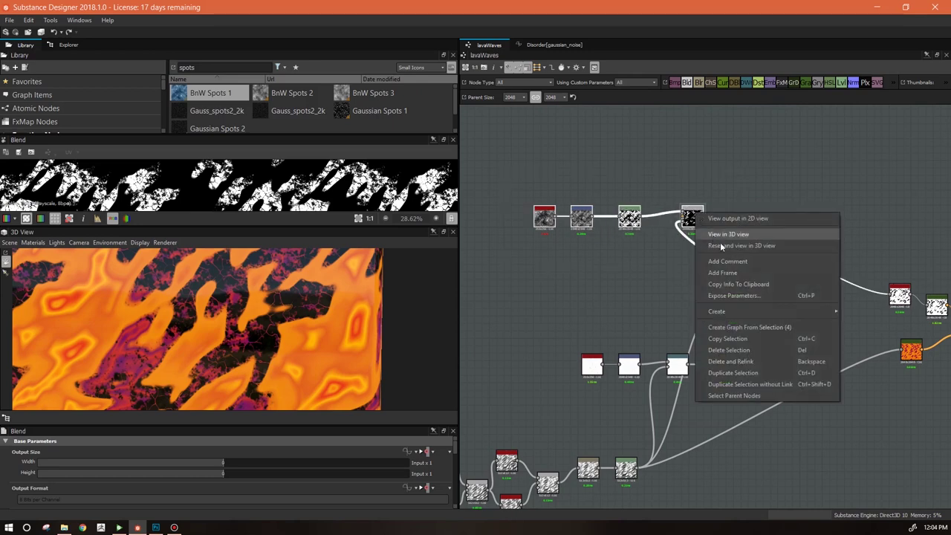
pyautogui.click(722, 273)
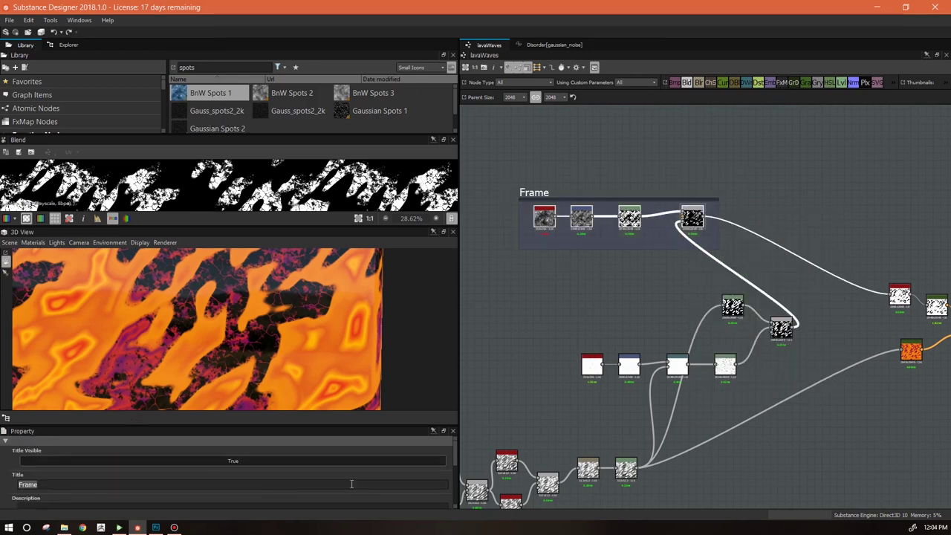
pyautogui.click(351, 484)
pyautogui.write('normalG')
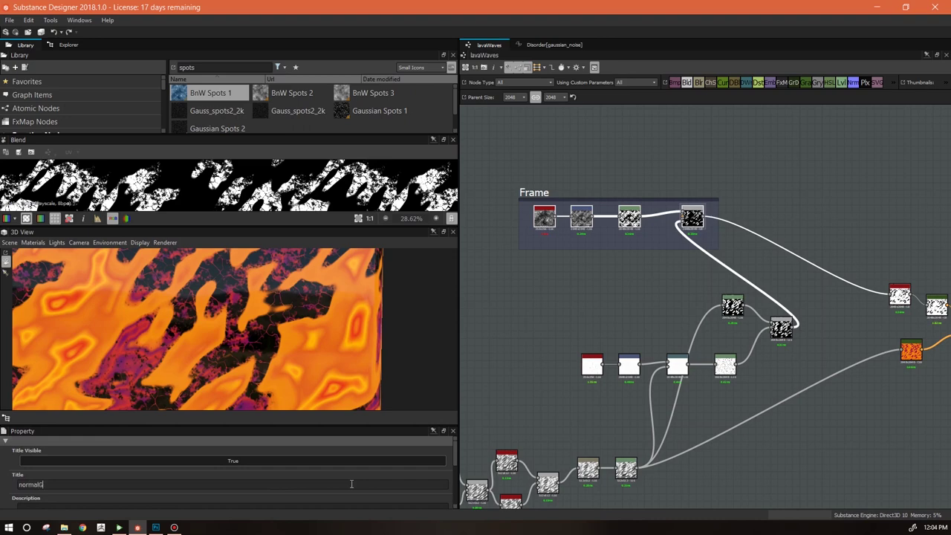
# Frame the crack mask nodes together with their Blend and title the frame islands
pyautogui.click(622, 279)
pyautogui.moveTo(642, 299); pyautogui.dragTo(580, 272, button='middle')
pyautogui.moveTo(672, 278); pyautogui.dragTo(703, 306)
pyautogui.moveTo(497, 280); pyautogui.dragTo(714, 364)
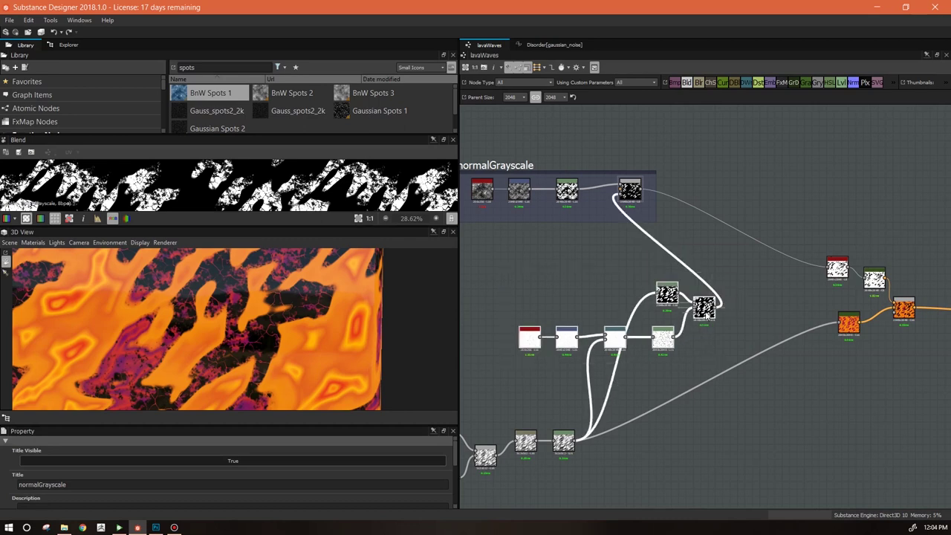
pyautogui.rightClick(706, 312)
pyautogui.click(759, 369)
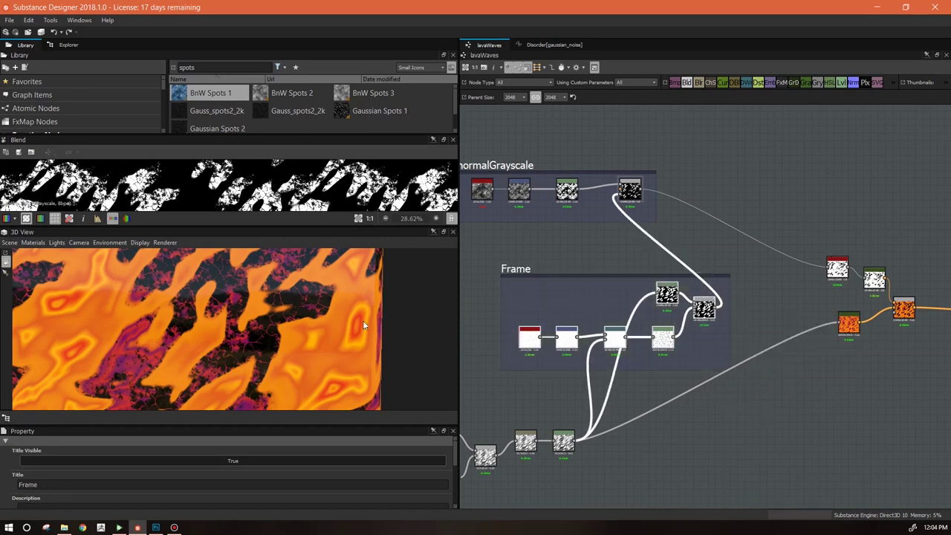
pyautogui.press('Return')
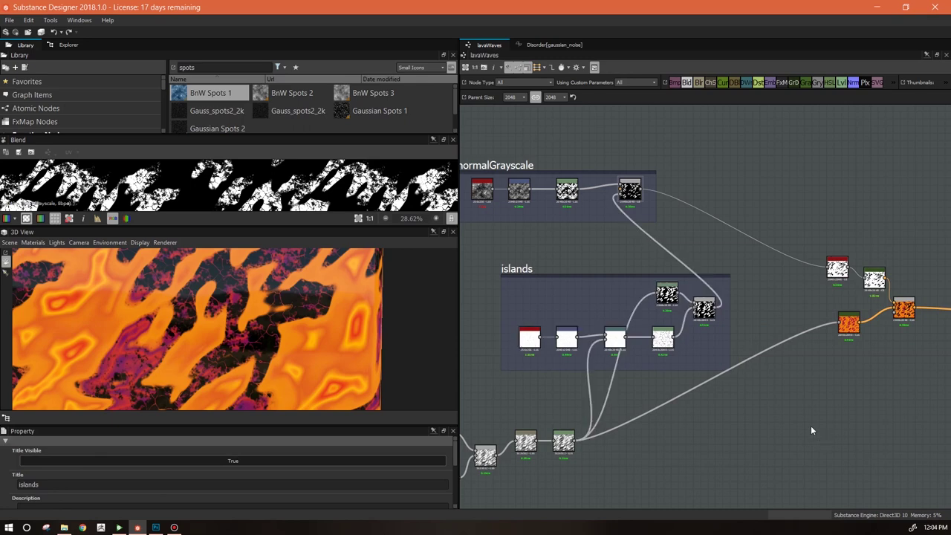
# Frame the inverted mask, gradient maps and final lava Blend under the title color
pyautogui.moveTo(810, 429); pyautogui.dragTo(601, 398, button='middle')
pyautogui.moveTo(617, 216); pyautogui.dragTo(753, 333)
pyautogui.hotkey('ctrl', 'f')
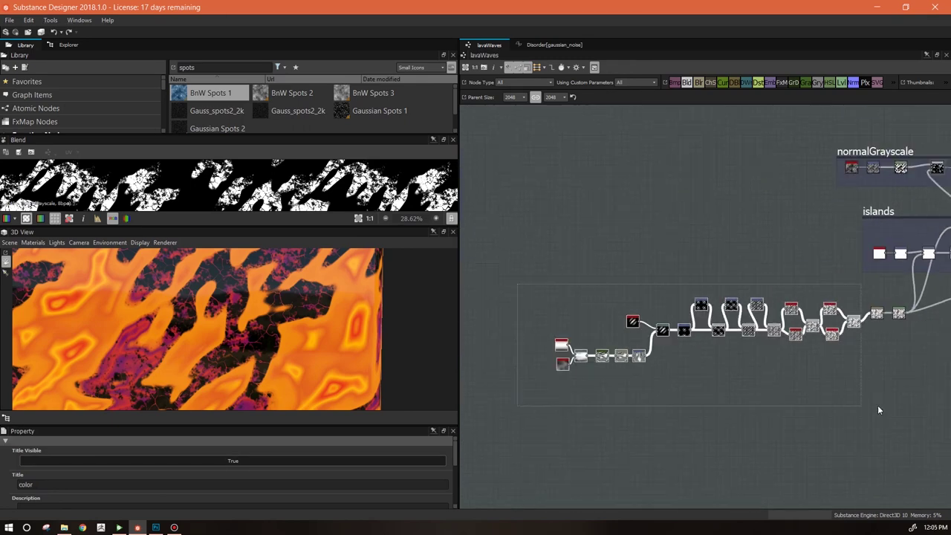
# Frame the whole wave noise chain, title it waveMasks, and shift the frame slightly away from the islands nodes
pyautogui.moveTo(878, 410); pyautogui.dragTo(911, 405)
pyautogui.rightClick(898, 312)
pyautogui.click(854, 370)
pyautogui.doubleClick(68, 485)
pyautogui.write('waveMasks')
pyautogui.moveTo(566, 293); pyautogui.dragTo(516, 305)
# Move the islands frame under normalGrayscale and bring the color frame closer to the other frames
pyautogui.moveTo(820, 371); pyautogui.dragTo(485, 372, button='middle')
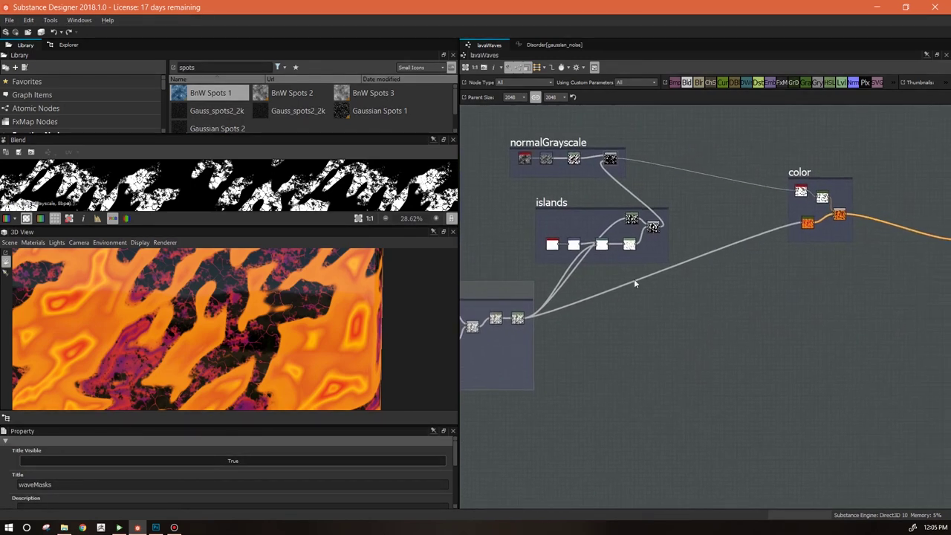
pyautogui.moveTo(557, 204); pyautogui.dragTo(541, 196)
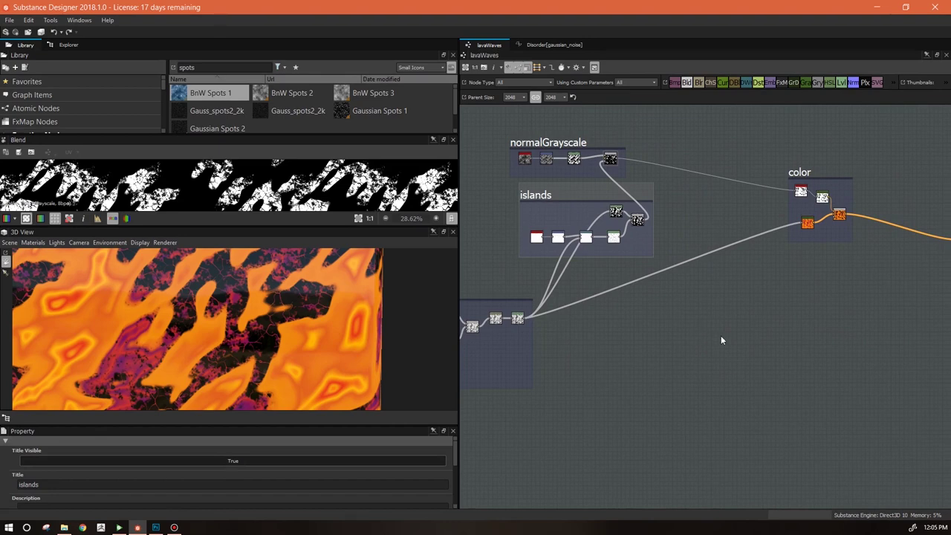
pyautogui.moveTo(803, 173); pyautogui.dragTo(773, 156)
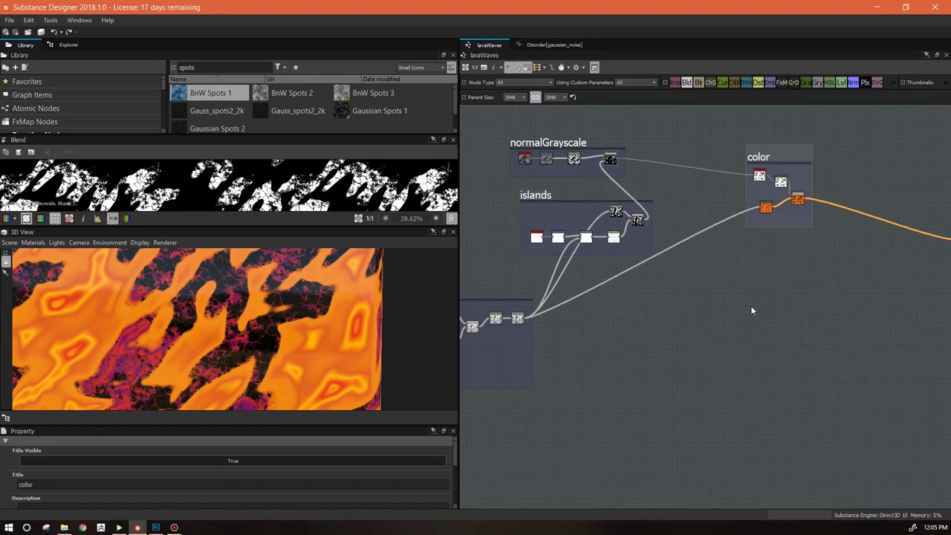
pyautogui.moveTo(751, 310); pyautogui.dragTo(915, 334, button='middle')
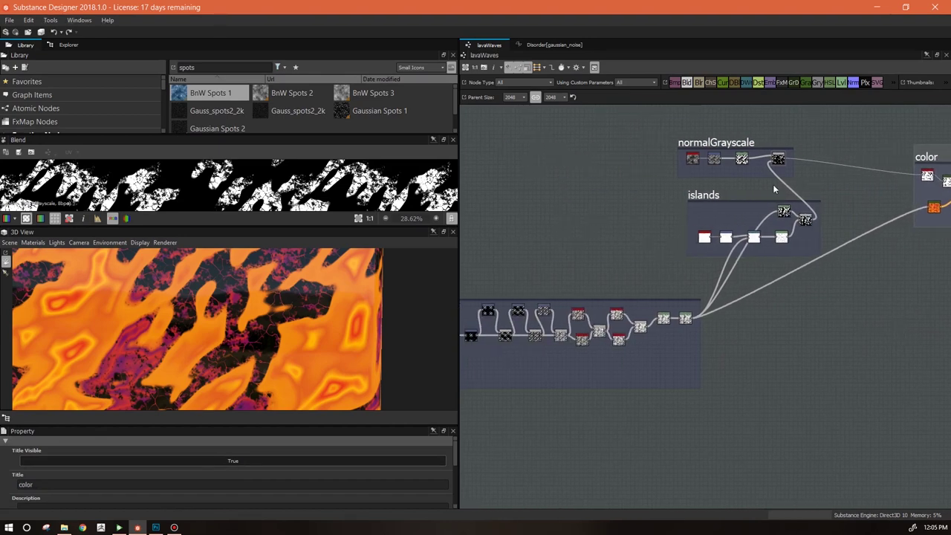
# Add a Height to Normal World Units node below the islands frame and feed it from the spots Transformation 2D node
pyautogui.click(714, 160)
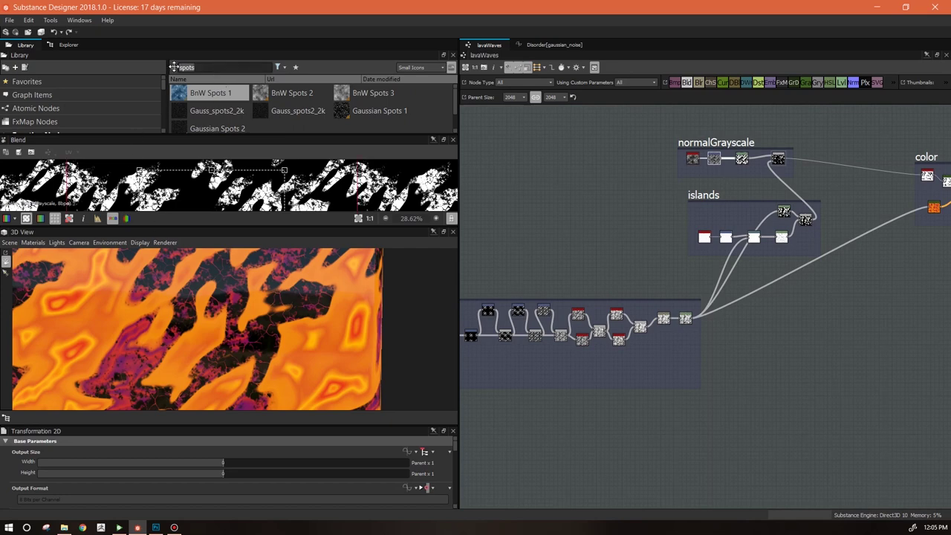
pyautogui.write('height t')
pyautogui.moveTo(222, 99); pyautogui.dragTo(788, 420)
pyautogui.moveTo(722, 162); pyautogui.dragTo(784, 380)
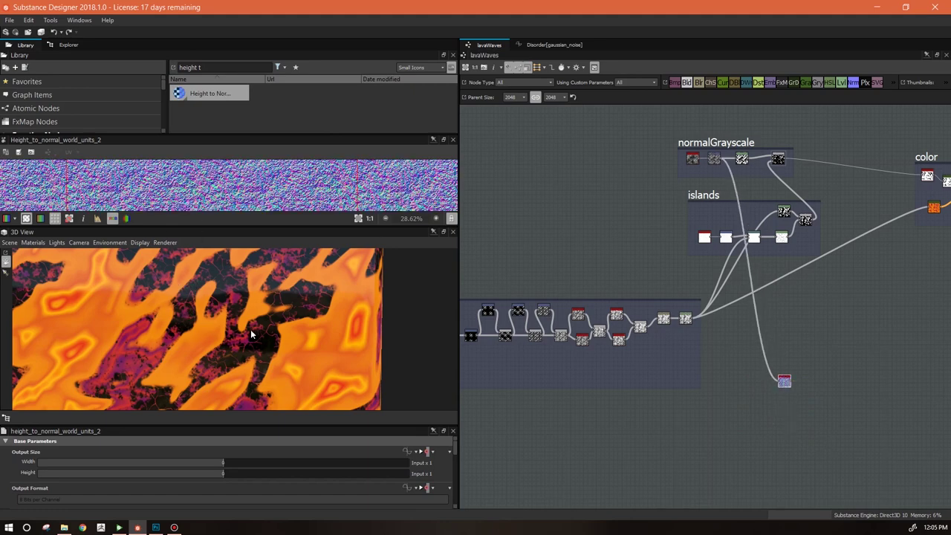
pyautogui.moveTo(783, 381); pyautogui.dragTo(776, 336)
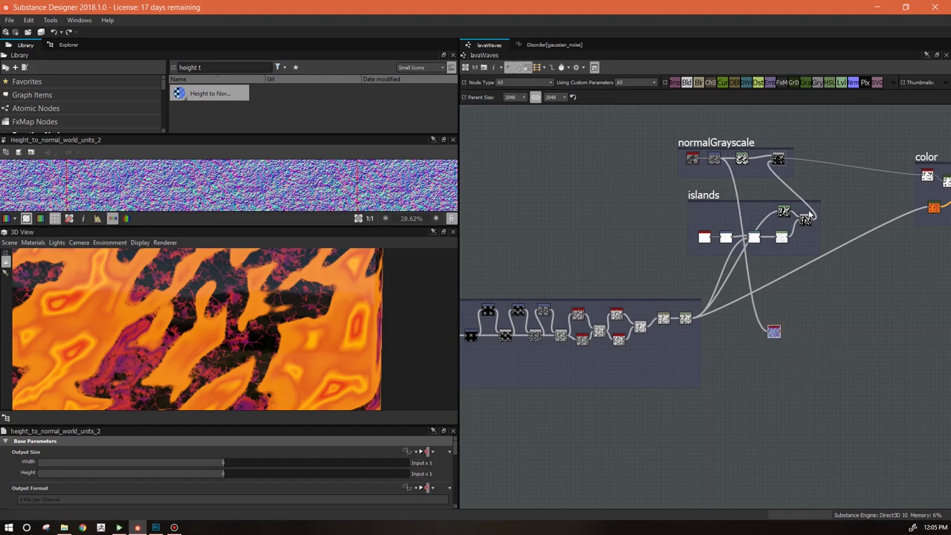
# Duplicate the Height to Normal World Units node and feed the copy from the islands frame's Blend, previewing it in a taller 2D view
pyautogui.click(806, 221)
pyautogui.doubleClick(806, 220)
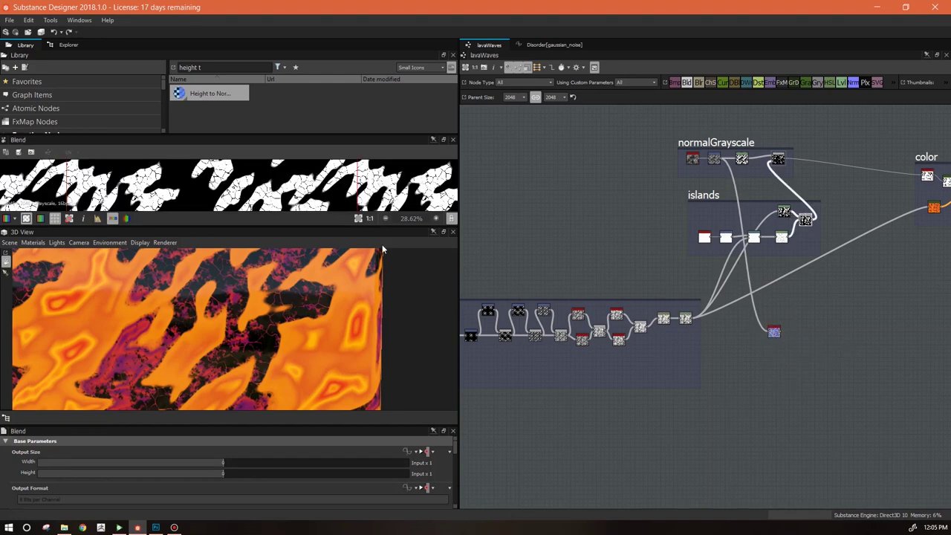
pyautogui.moveTo(243, 229); pyautogui.dragTo(242, 277)
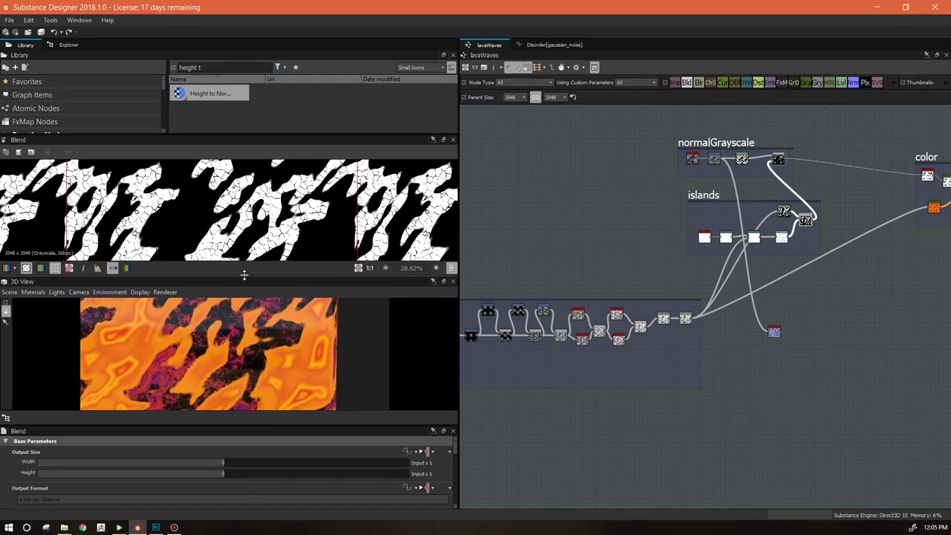
pyautogui.click(773, 329)
pyautogui.hotkey('ctrl', 'd')
pyautogui.moveTo(705, 306); pyautogui.dragTo(842, 312)
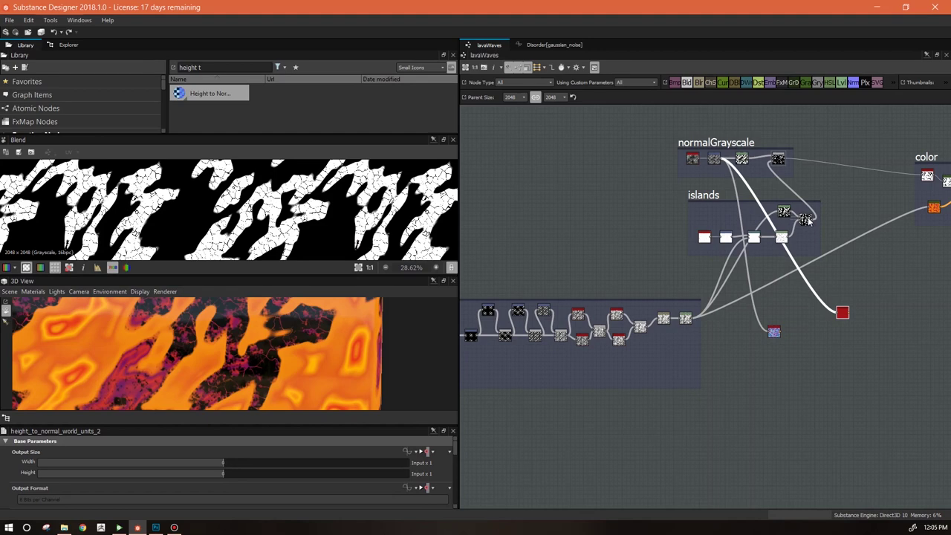
pyautogui.moveTo(813, 222); pyautogui.dragTo(836, 313)
pyautogui.doubleClick(842, 313)
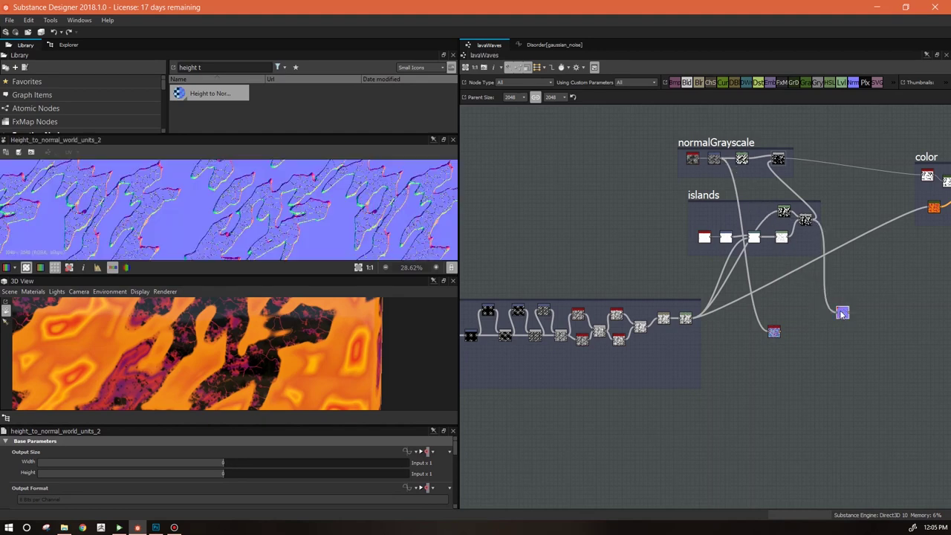
pyautogui.doubleClick(774, 332)
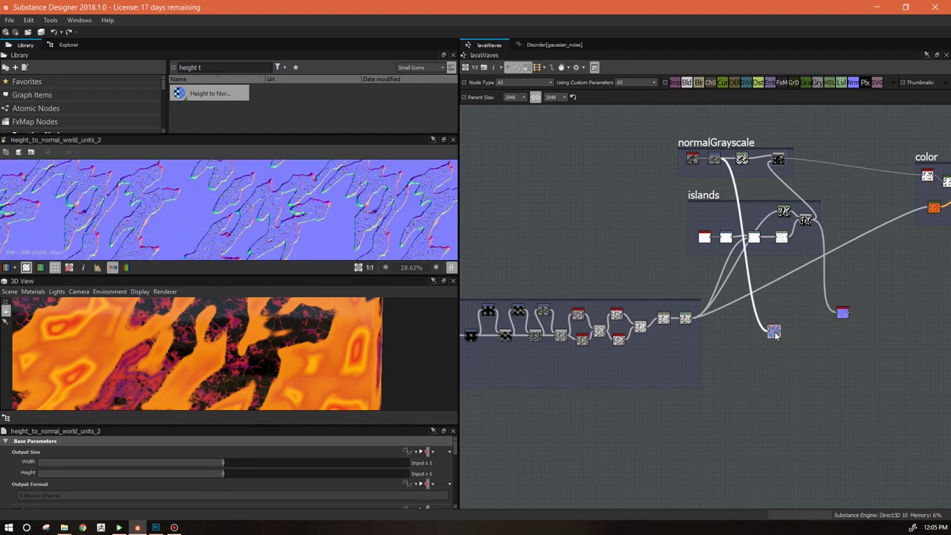
# Feed the duplicated normal node from normalGrayscale's Blend and combine both normals in a new Blend node set to Overlay
pyautogui.moveTo(845, 316); pyautogui.dragTo(776, 315)
pyautogui.moveTo(686, 82); pyautogui.dragTo(801, 327)
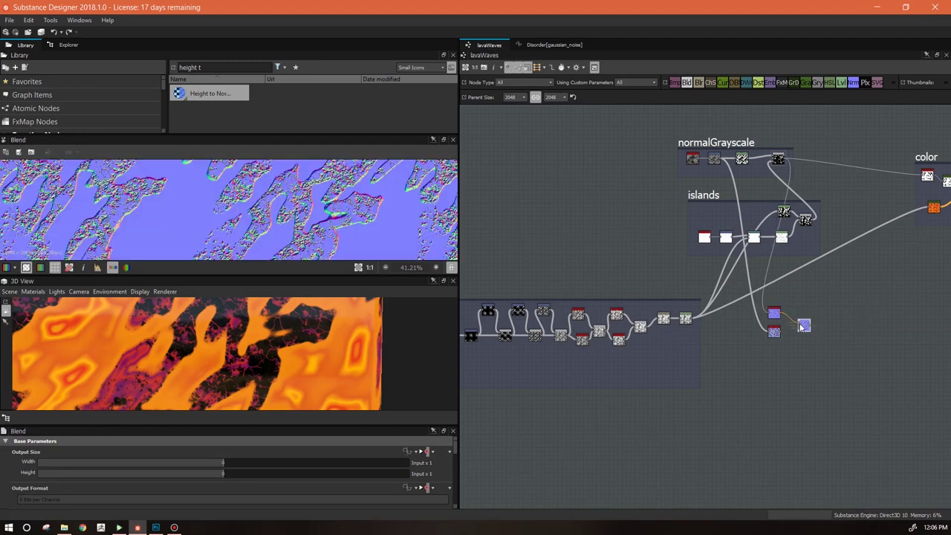
pyautogui.moveTo(455, 454); pyautogui.dragTo(457, 491)
pyautogui.click(444, 481)
pyautogui.scroll(-1, 394, 464)
pyautogui.click(386, 454)
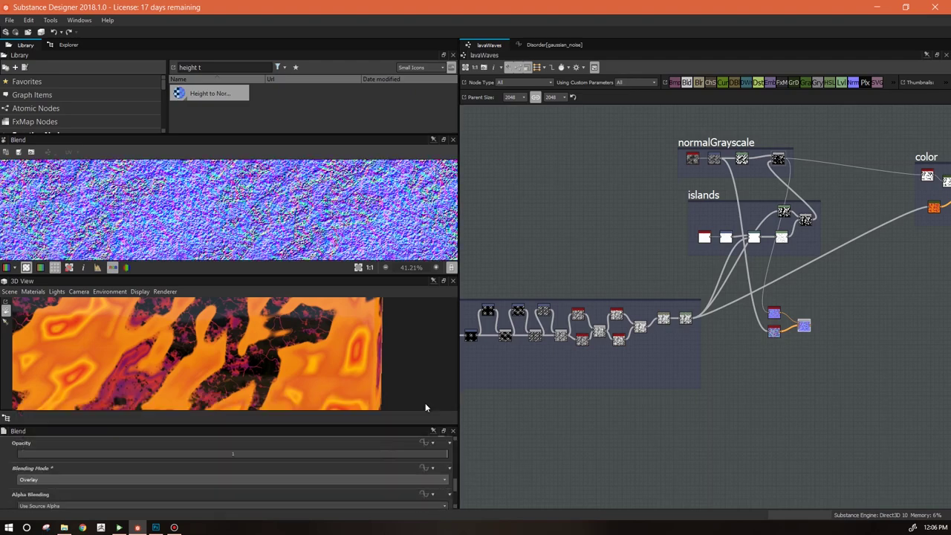
# Set the Height Depth of the normal node fed by normalGrayscale's Blend to 13.49 cm
pyautogui.scroll(4, 225, 255)
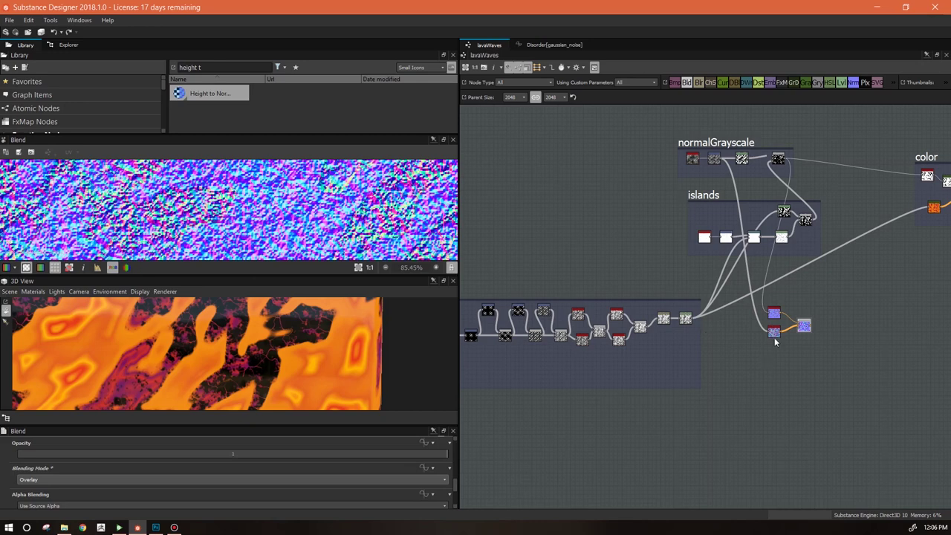
pyautogui.click(805, 328)
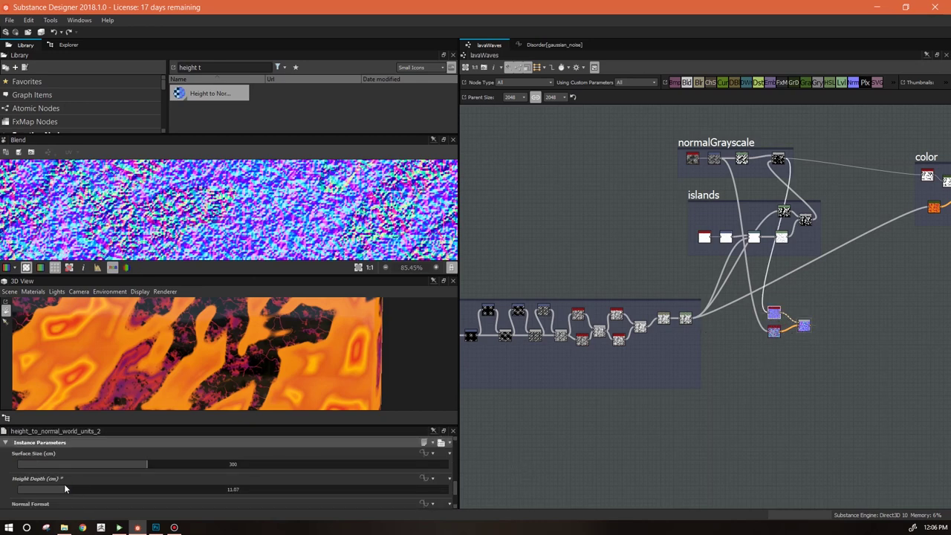
pyautogui.moveTo(38, 488); pyautogui.dragTo(75, 488)
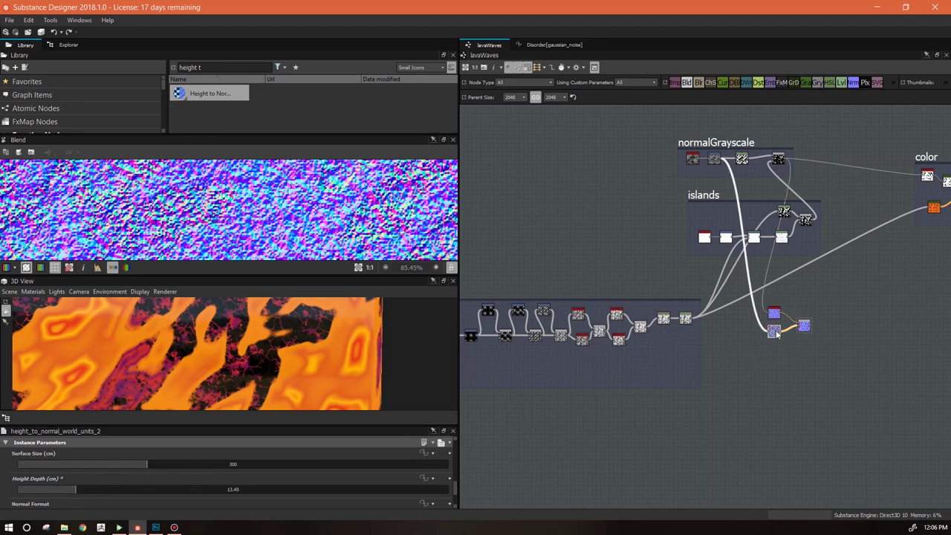
# Swap the normals Blend inputs so the spots normal is the foreground and the masked normal the background, checking the result up close
pyautogui.scroll(4, 806, 345)
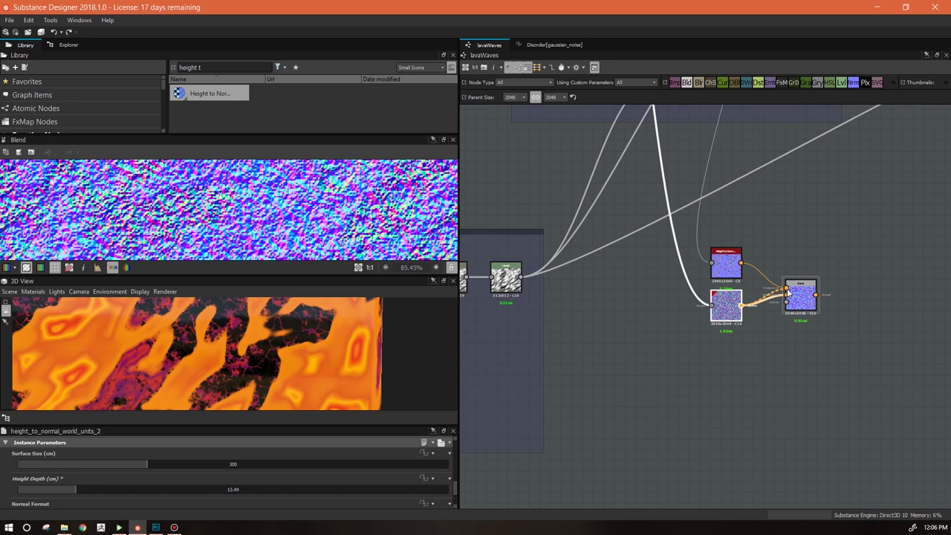
pyautogui.moveTo(741, 306); pyautogui.dragTo(784, 287)
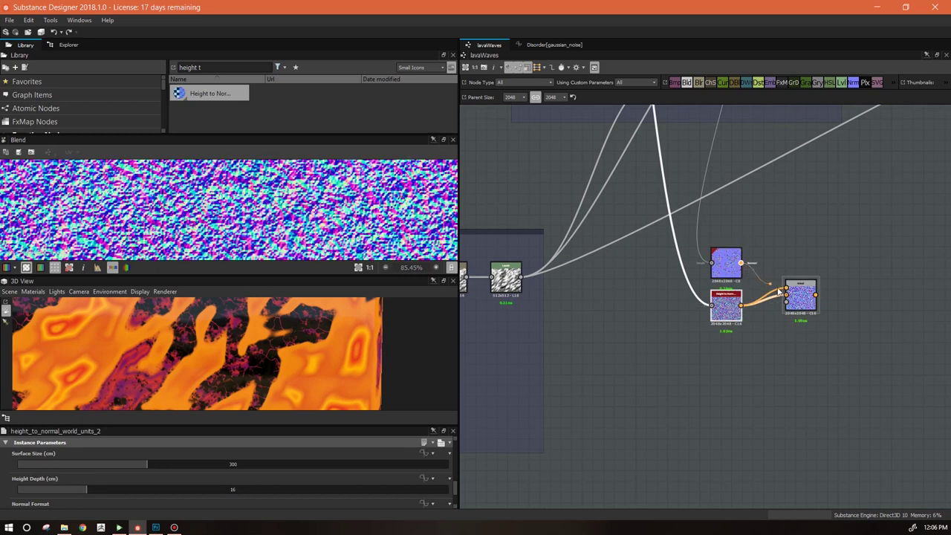
pyautogui.moveTo(741, 263); pyautogui.dragTo(786, 295)
pyautogui.click(805, 298)
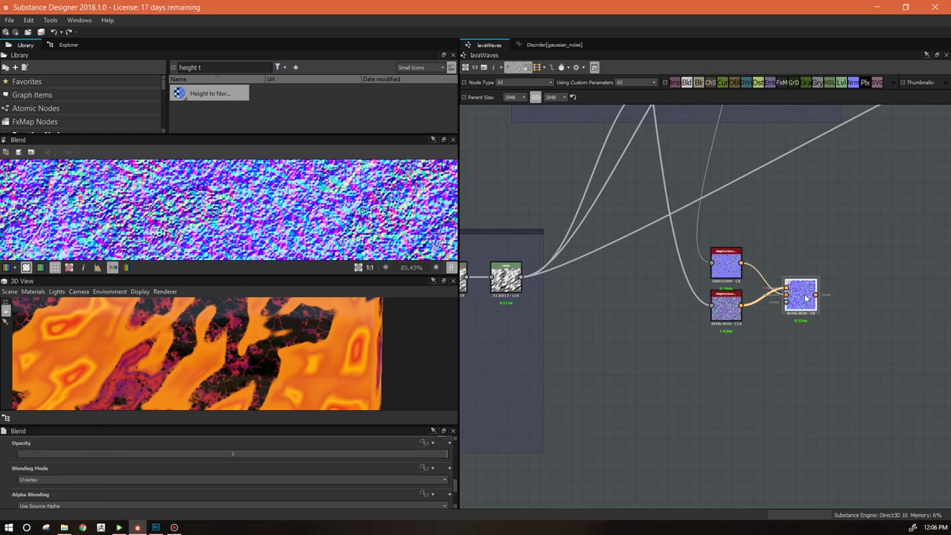
pyautogui.scroll(3, 184, 222)
pyautogui.scroll(-2, 554, 232)
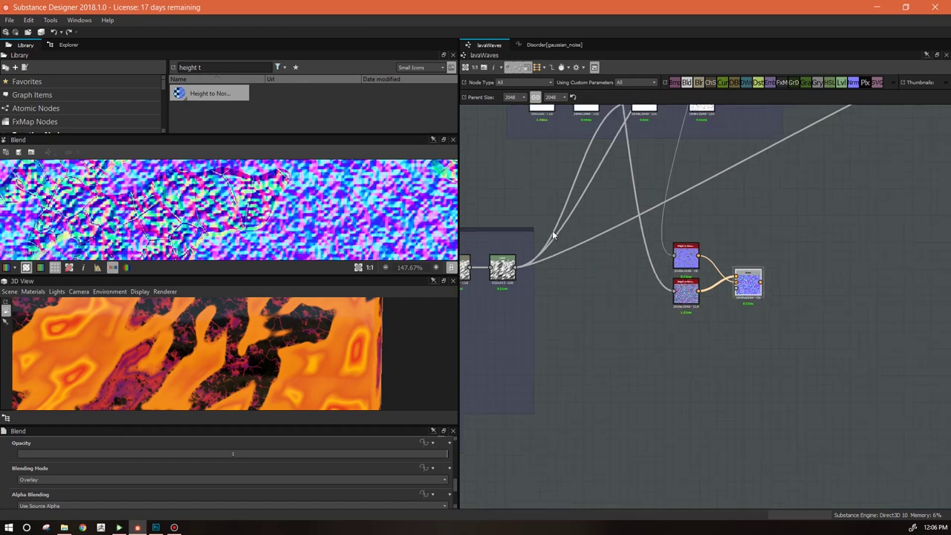
# Rearrange the two normal nodes to match their Blend inputs and lower the spots normal's Height Depth to 3.34 cm
pyautogui.moveTo(660, 288)
pyautogui.mouseDown()
pyautogui.moveTo(664, 243)
pyautogui.moveTo(667, 286)
pyautogui.mouseUp()
pyautogui.moveTo(665, 238); pyautogui.dragTo(665, 252)
pyautogui.doubleClick(718, 276)
pyautogui.moveTo(60, 488); pyautogui.dragTo(33, 489)
pyautogui.click(666, 252)
pyautogui.click(37, 489)
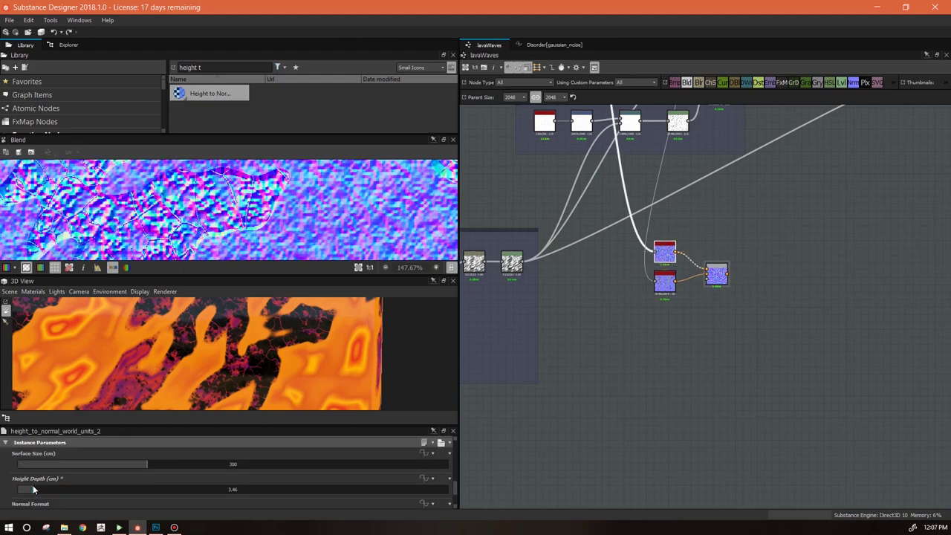
pyautogui.scroll(-6, 260, 223)
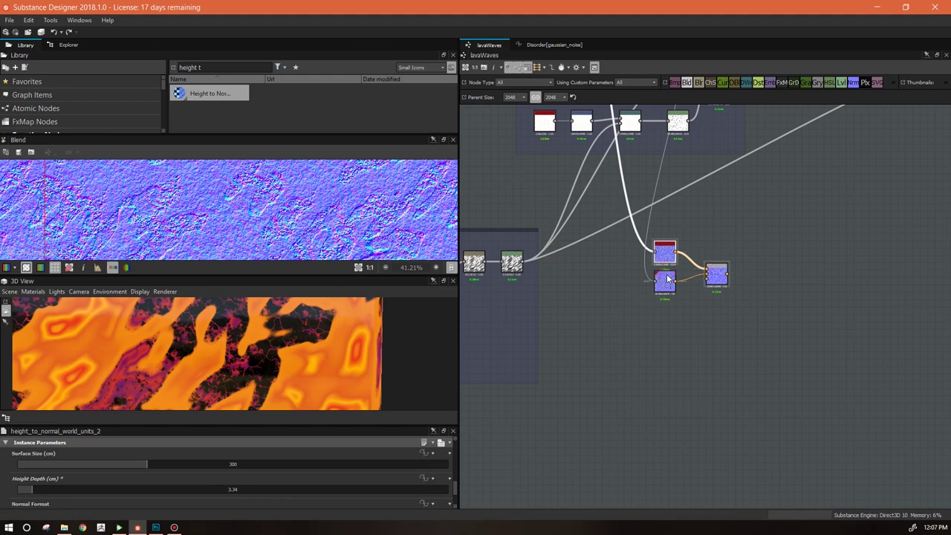
# Add a third Height to Normal World Units node fed by the final waveMasks node and place it below the normals Blend
pyautogui.moveTo(200, 93); pyautogui.dragTo(656, 364)
pyautogui.moveTo(524, 265); pyautogui.dragTo(658, 369)
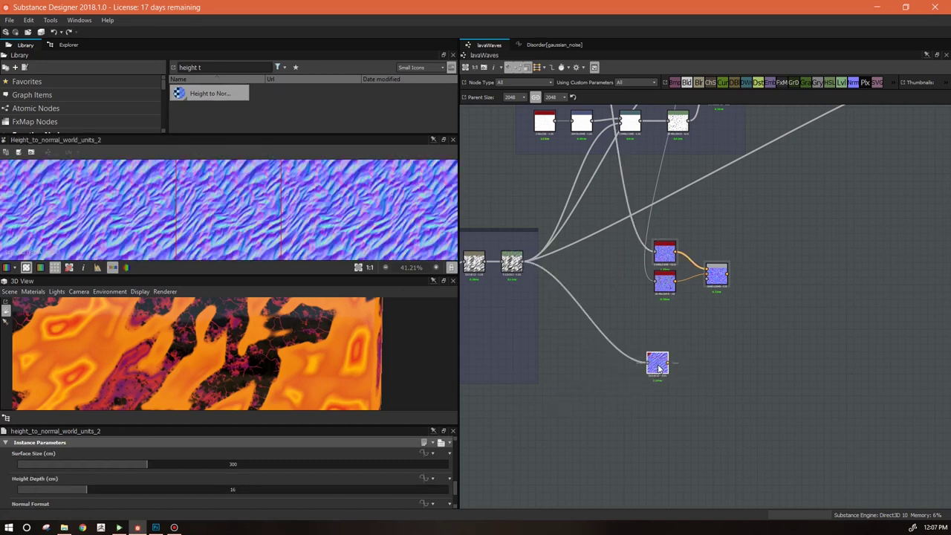
pyautogui.moveTo(739, 382); pyautogui.dragTo(607, 404, button='middle')
pyautogui.moveTo(524, 395); pyautogui.dragTo(607, 358)
# Blend the combined rock normals with the wave normal in a new Blend node, using normalGrayscale's Blend as its opacity mask
pyautogui.moveTo(689, 83); pyautogui.dragTo(651, 304)
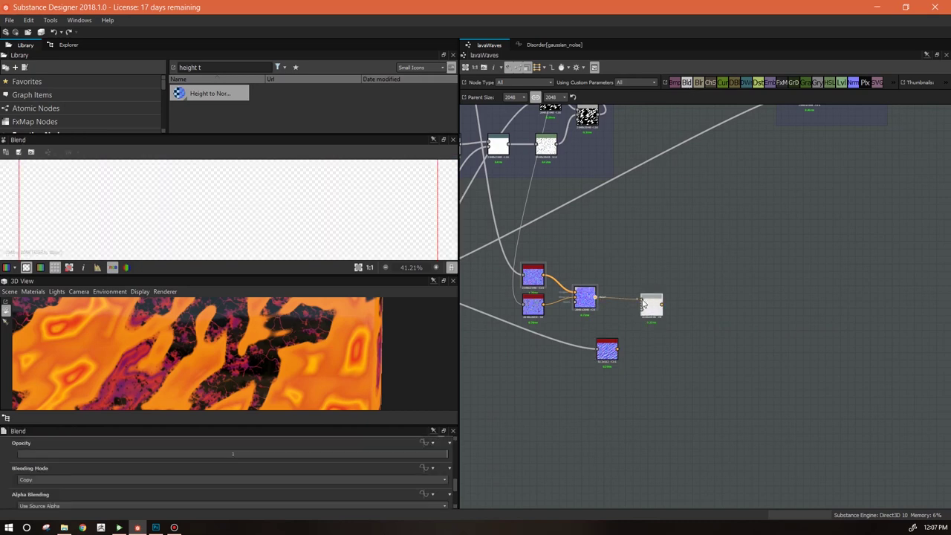
pyautogui.moveTo(617, 349); pyautogui.dragTo(641, 306)
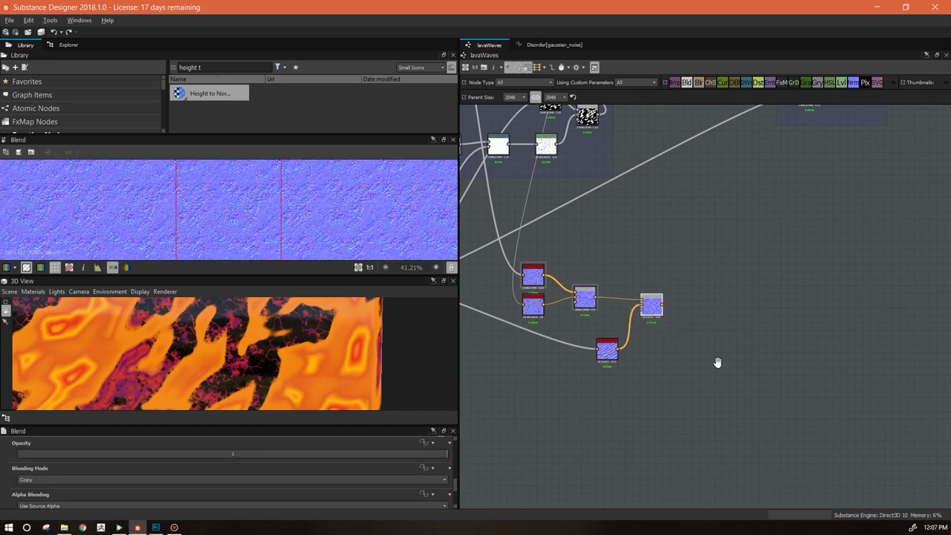
pyautogui.moveTo(656, 249); pyautogui.dragTo(734, 312, button='middle')
pyautogui.moveTo(641, 168); pyautogui.dragTo(720, 364)
pyautogui.scroll(5, 295, 225)
pyautogui.moveTo(722, 218); pyautogui.dragTo(730, 311, button='middle')
pyautogui.moveTo(638, 165); pyautogui.dragTo(728, 464)
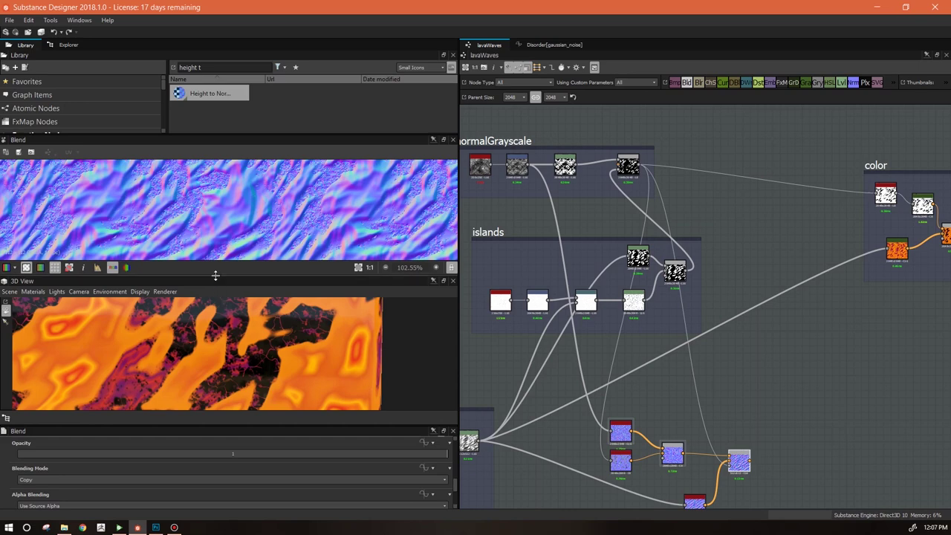
# Check the blended normals in an enlarged 2D preview and connect the color frame's final Blend to the Base Color output
pyautogui.moveTo(216, 285); pyautogui.dragTo(217, 334)
pyautogui.moveTo(253, 275)
pyautogui.mouseDown(button='middle')
pyautogui.moveTo(316, 344)
pyautogui.moveTo(237, 266)
pyautogui.mouseUp(button='middle')
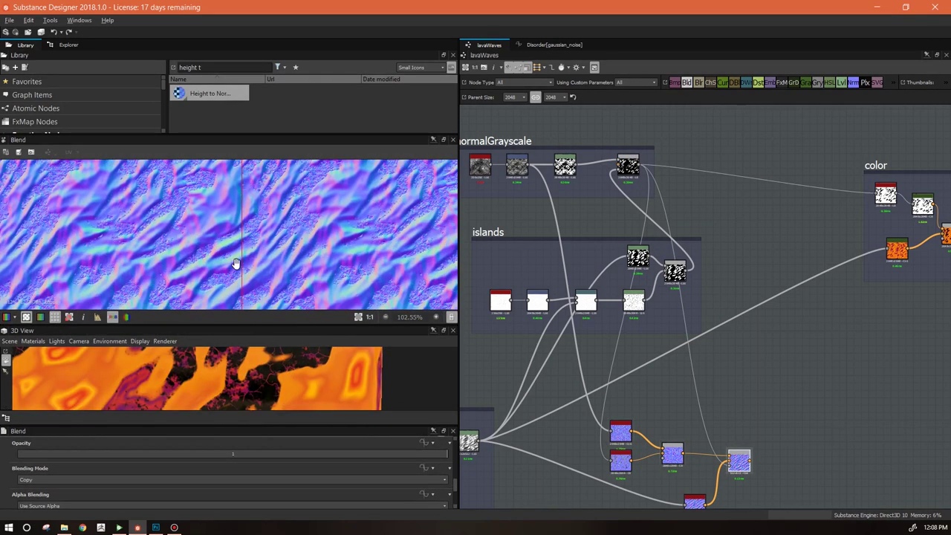
pyautogui.scroll(-4, 645, 349)
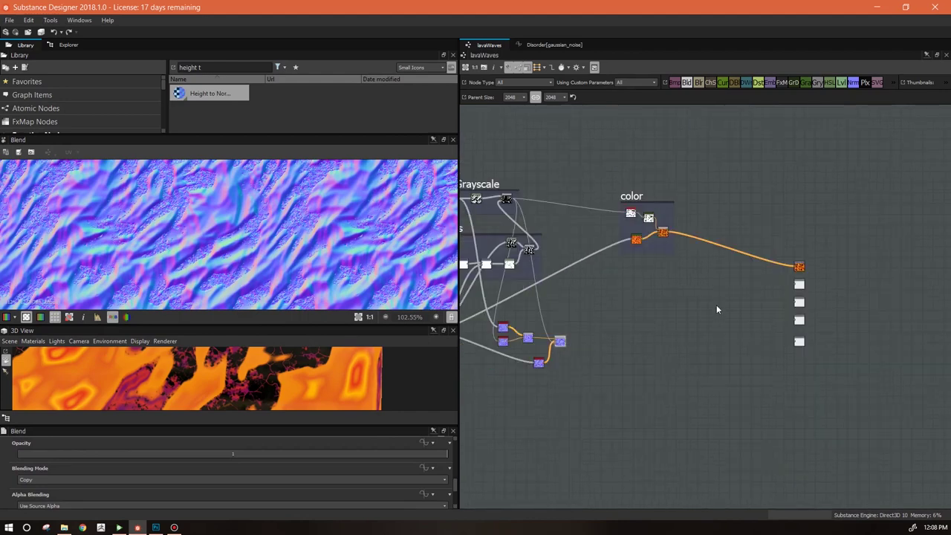
pyautogui.scroll(3, 716, 309)
pyautogui.moveTo(635, 182); pyautogui.dragTo(853, 272)
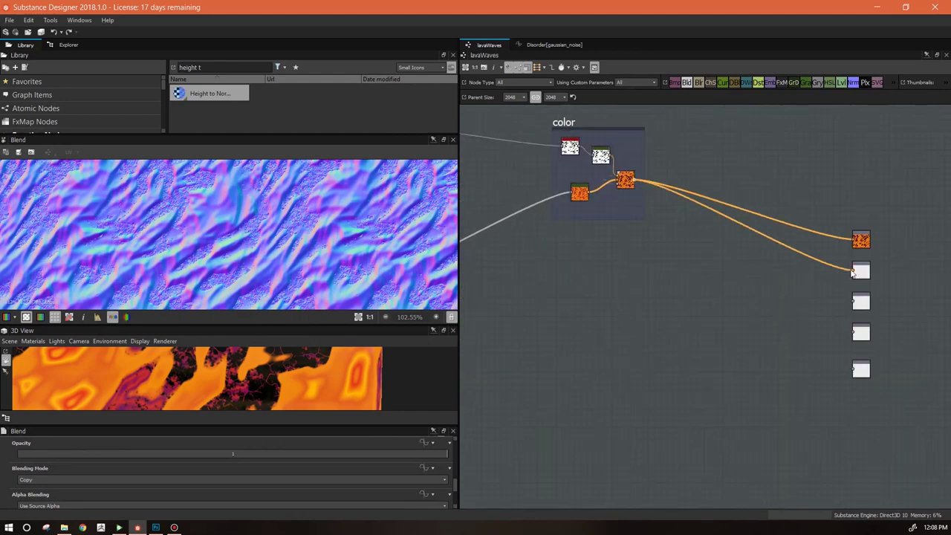
# Connect the final normals Blend to the Normal output and inspect the surface relief in the 3D preview
pyautogui.scroll(4, 883, 307)
pyautogui.scroll(-2, 875, 298)
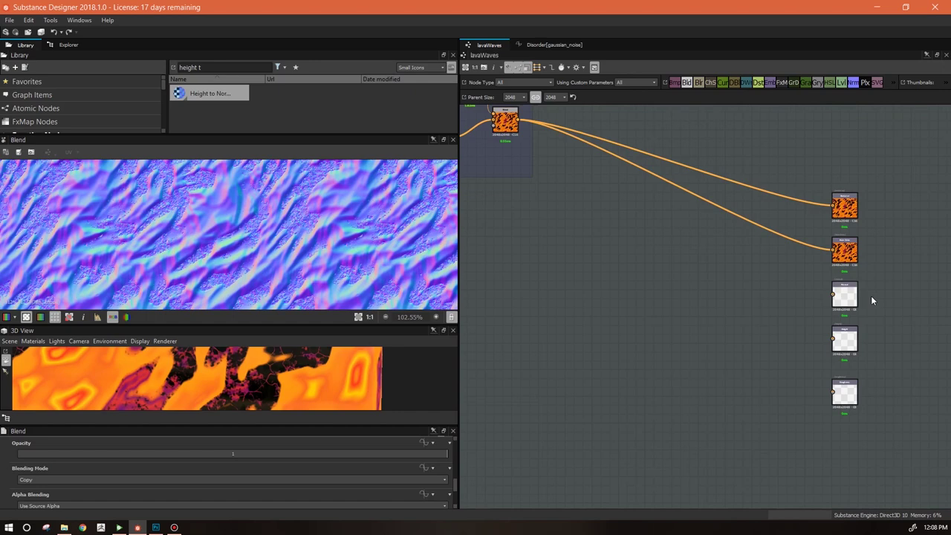
pyautogui.scroll(-3, 707, 363)
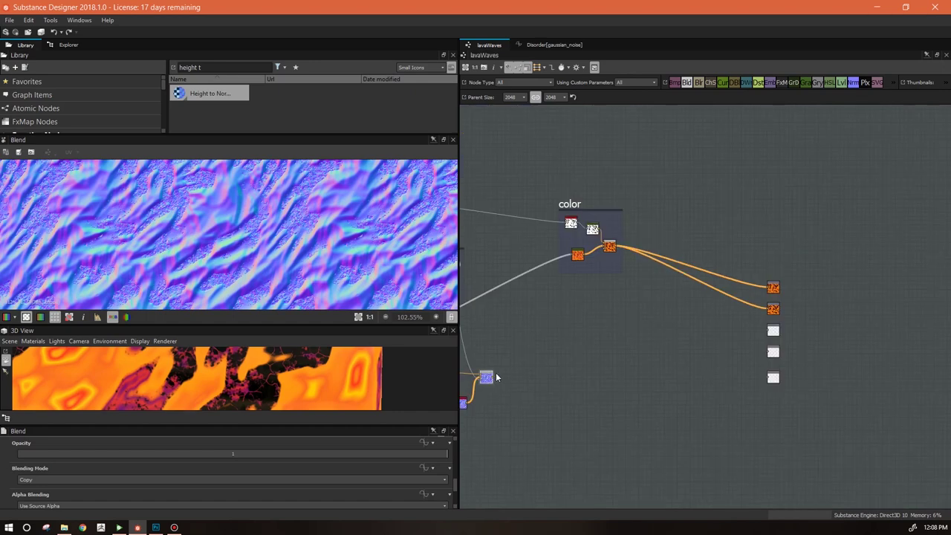
pyautogui.moveTo(496, 381); pyautogui.dragTo(773, 332)
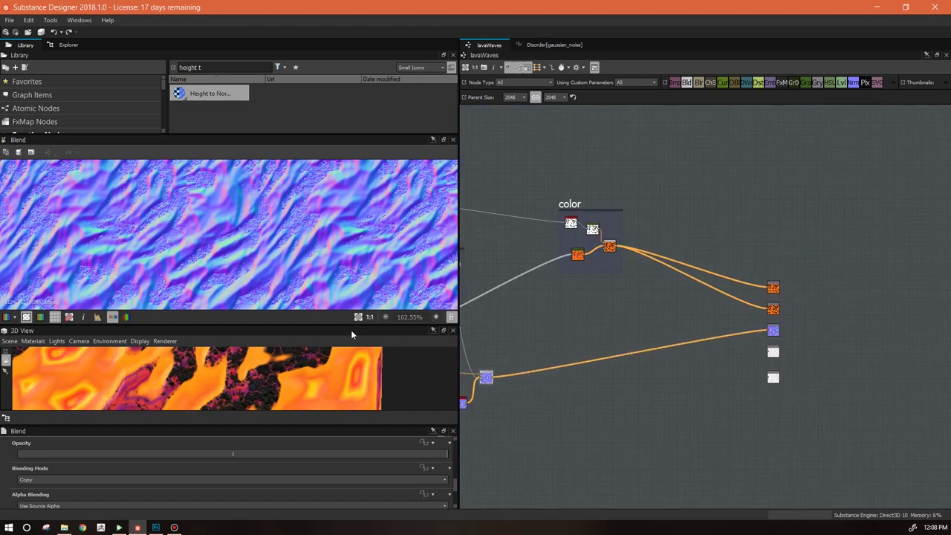
pyautogui.moveTo(341, 324); pyautogui.dragTo(336, 191)
pyautogui.moveTo(315, 269); pyautogui.dragTo(247, 308)
# Group the normal map nodes in a frame titled "normal"
pyautogui.moveTo(636, 345); pyautogui.dragTo(844, 278, button='middle')
pyautogui.moveTo(694, 313); pyautogui.dragTo(663, 327)
pyautogui.moveTo(609, 283); pyautogui.dragTo(695, 338)
pyautogui.rightClick(682, 303)
pyautogui.click(686, 309)
pyautogui.rightClick(686, 307)
pyautogui.click(717, 468)
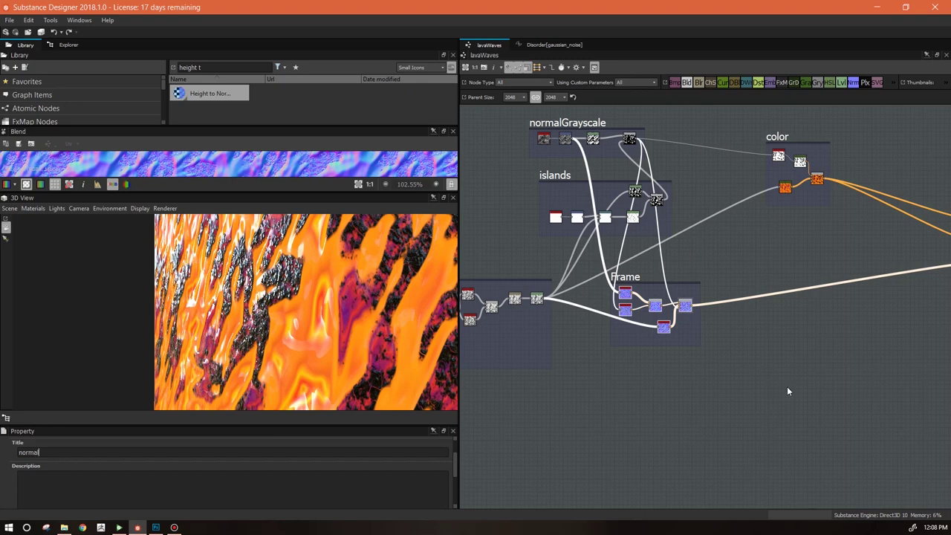
# Shift the normal frame closer to the outputs and enlarge the color frame around its nodes
pyautogui.moveTo(654, 284); pyautogui.dragTo(723, 287)
pyautogui.moveTo(832, 367); pyautogui.dragTo(667, 438, button='middle')
pyautogui.moveTo(663, 276); pyautogui.dragTo(708, 314)
pyautogui.moveTo(679, 315); pyautogui.dragTo(714, 244, button='middle')
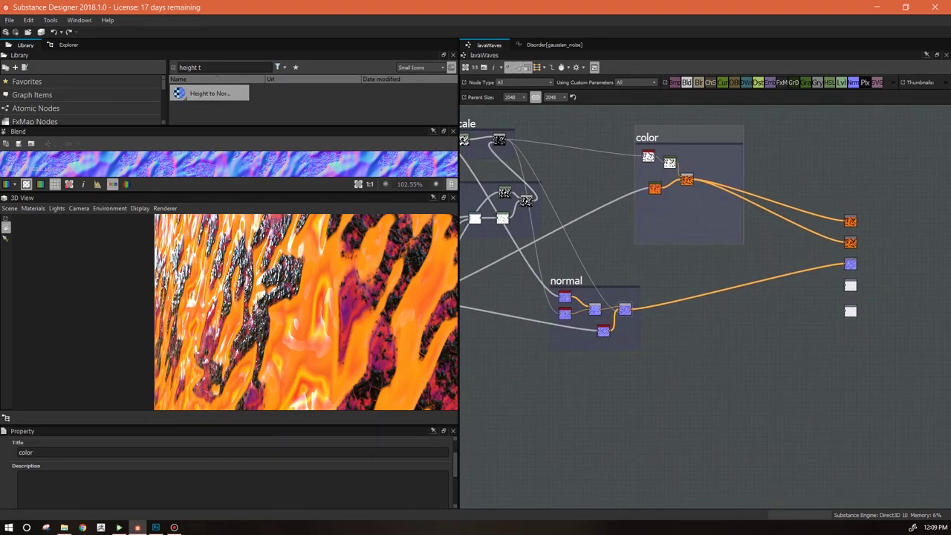
# Add a Blend node below the normal frame, fed by the final waveMasks Levels through an inserted Levels node
pyautogui.moveTo(696, 373); pyautogui.dragTo(813, 335, button='middle')
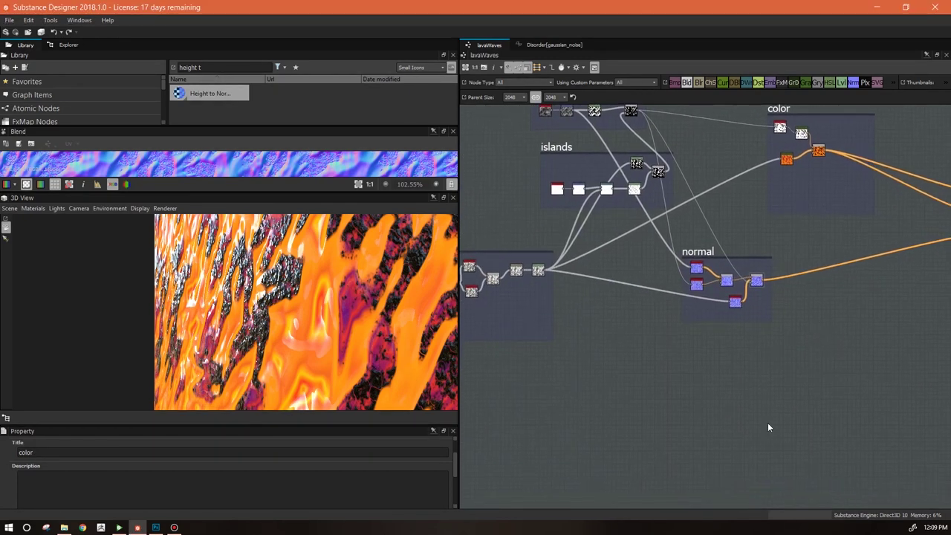
pyautogui.moveTo(640, 197); pyautogui.dragTo(607, 272, button='middle')
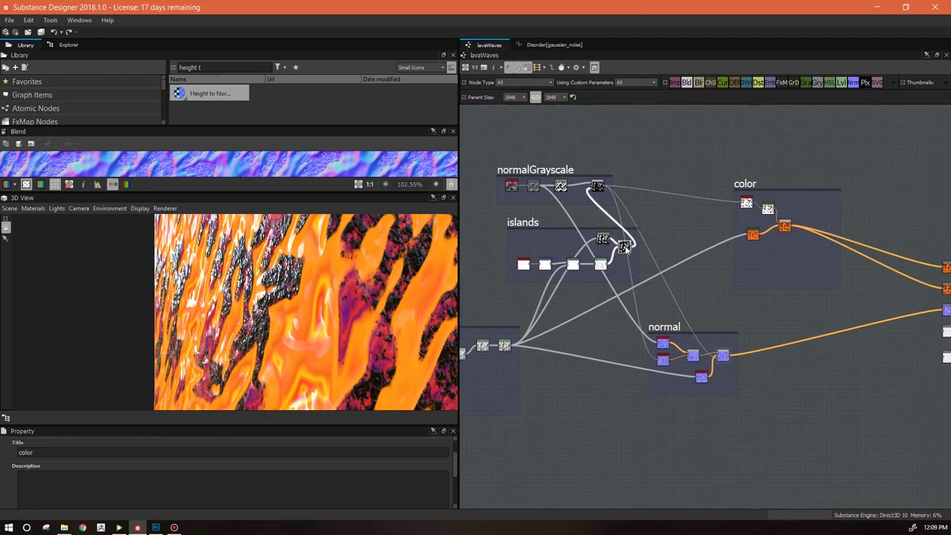
pyautogui.click(626, 249)
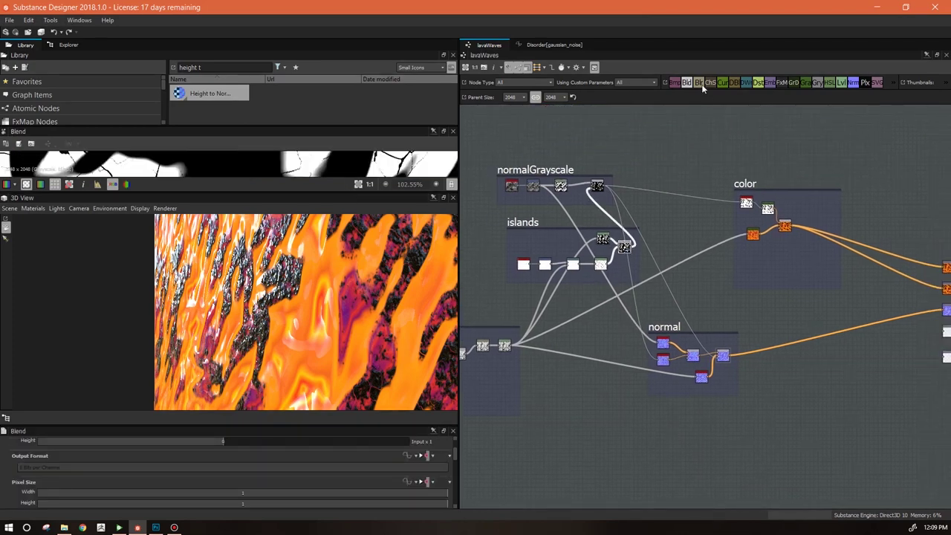
pyautogui.moveTo(758, 427); pyautogui.dragTo(772, 460)
pyautogui.click(508, 349)
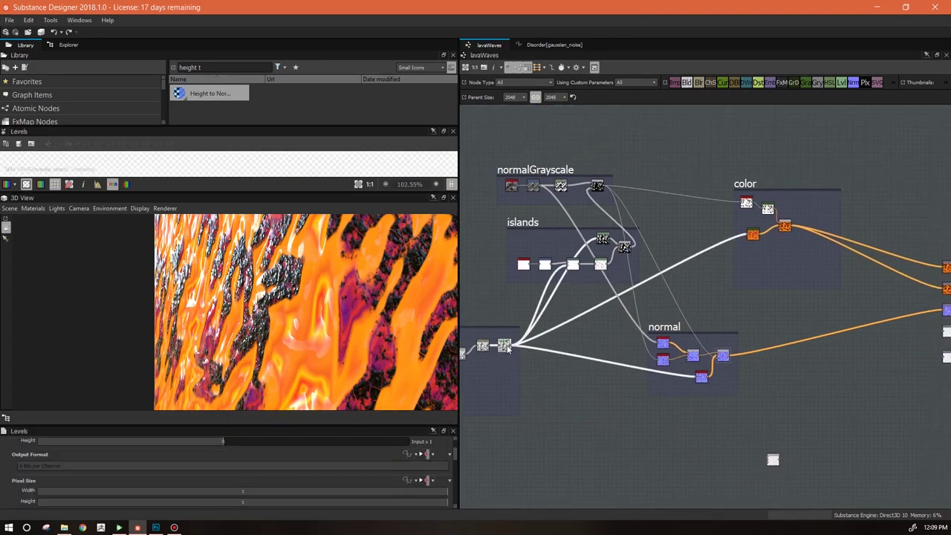
pyautogui.moveTo(510, 352); pyautogui.dragTo(765, 478)
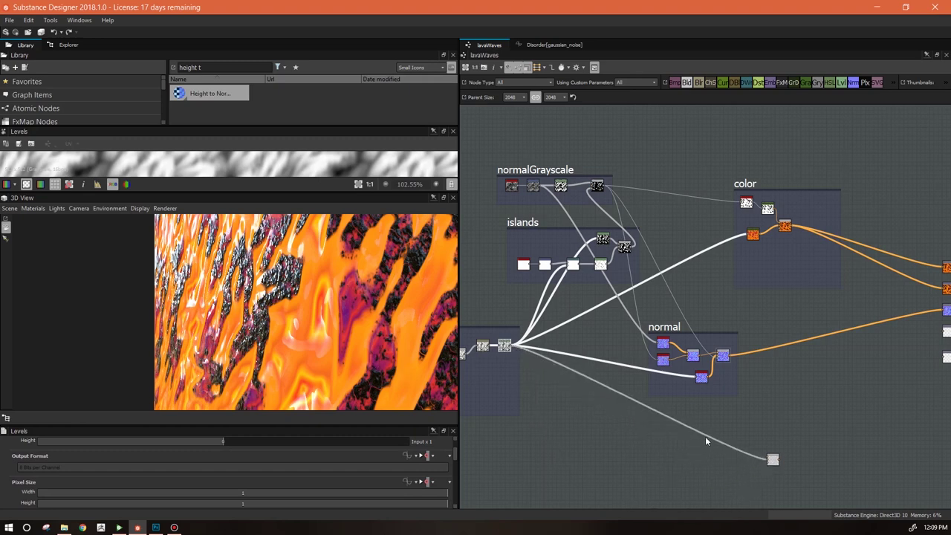
pyautogui.click(707, 433)
pyautogui.moveTo(707, 436); pyautogui.dragTo(741, 477)
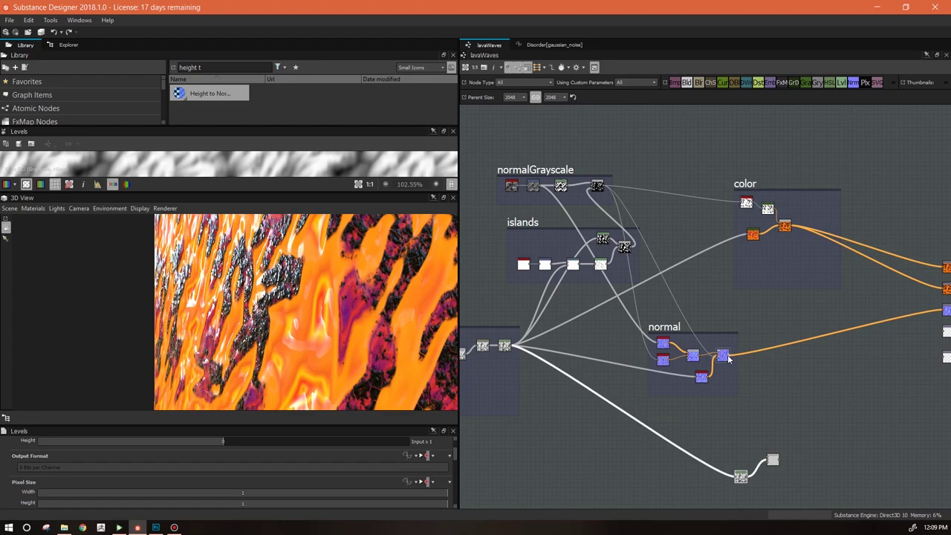
# Compare the islands and normalGrayscale masks and connect normalGrayscale's Blend to the new height Blend's foreground
pyautogui.scroll(3, 729, 360)
pyautogui.doubleClick(525, 206)
pyautogui.moveTo(275, 194); pyautogui.dragTo(275, 310)
pyautogui.moveTo(335, 235); pyautogui.dragTo(342, 335, button='middle')
pyautogui.moveTo(707, 181); pyautogui.dragTo(711, 357, button='middle')
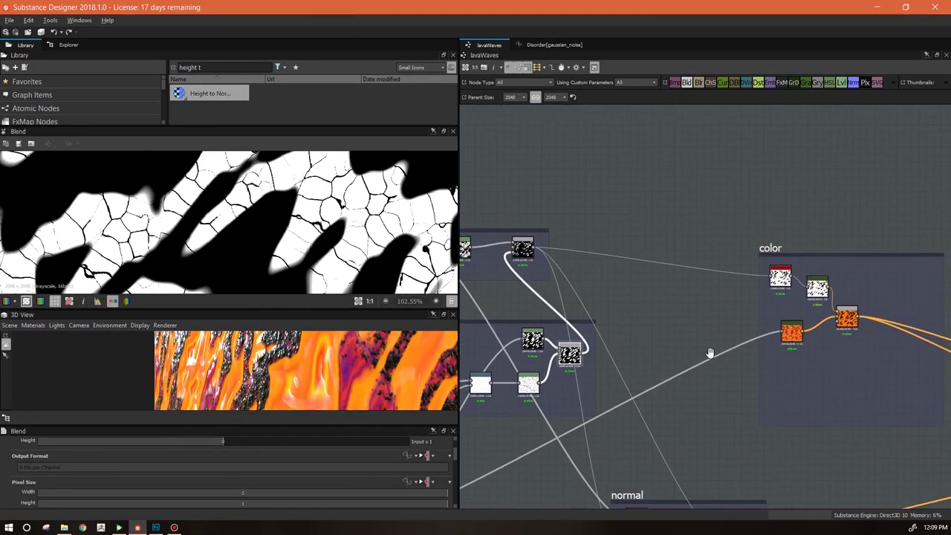
pyautogui.doubleClick(522, 247)
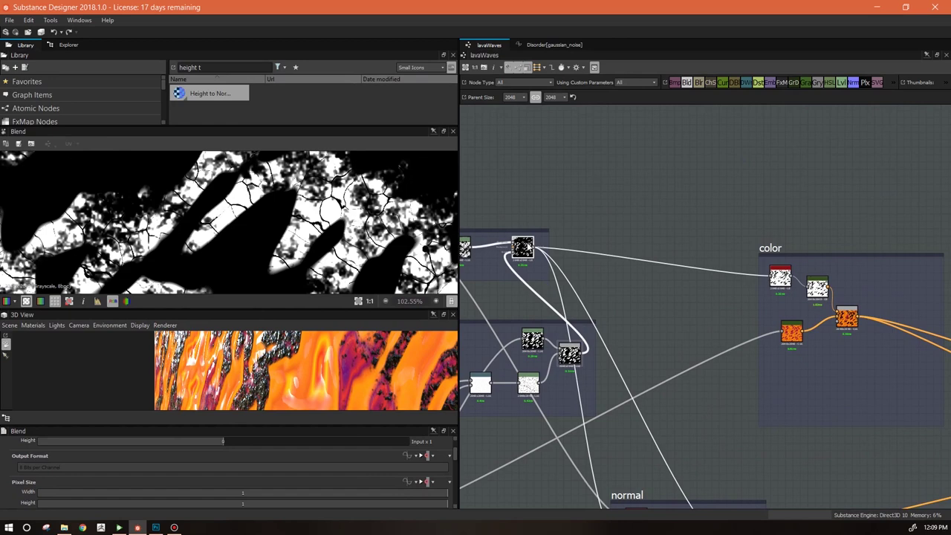
pyautogui.scroll(-2, 643, 347)
pyautogui.moveTo(675, 381); pyautogui.dragTo(592, 179, button='middle')
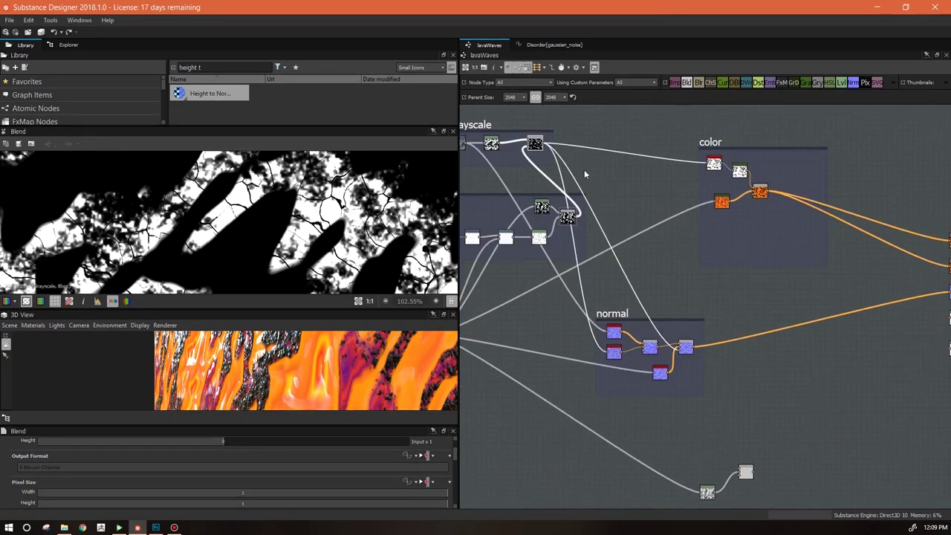
pyautogui.moveTo(641, 421); pyautogui.dragTo(620, 335, button='middle')
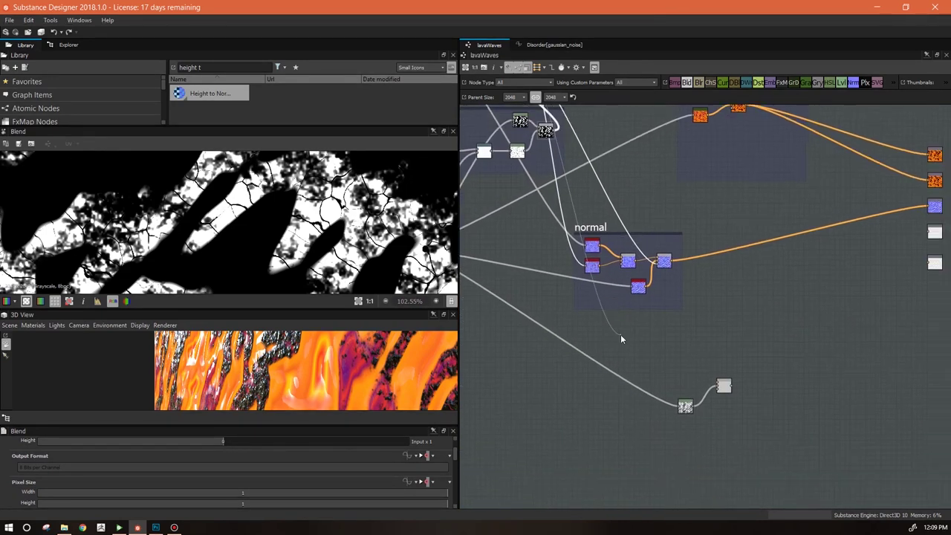
pyautogui.moveTo(725, 388); pyautogui.dragTo(723, 385)
# Set the height Blend's blending mode to Max (Lighten) and check the result in an enlarged 2D preview
pyautogui.scroll(-5, 442, 447)
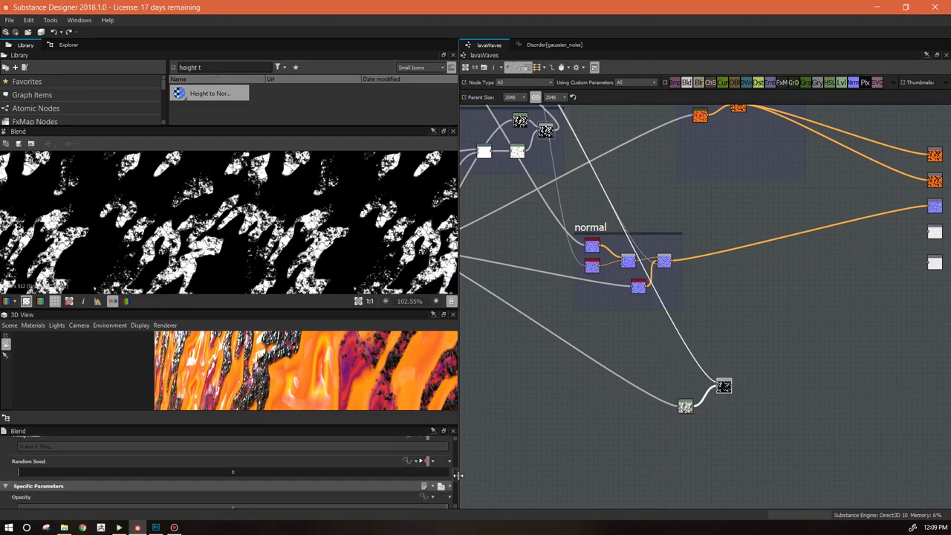
pyautogui.click(384, 449)
pyautogui.click(346, 497)
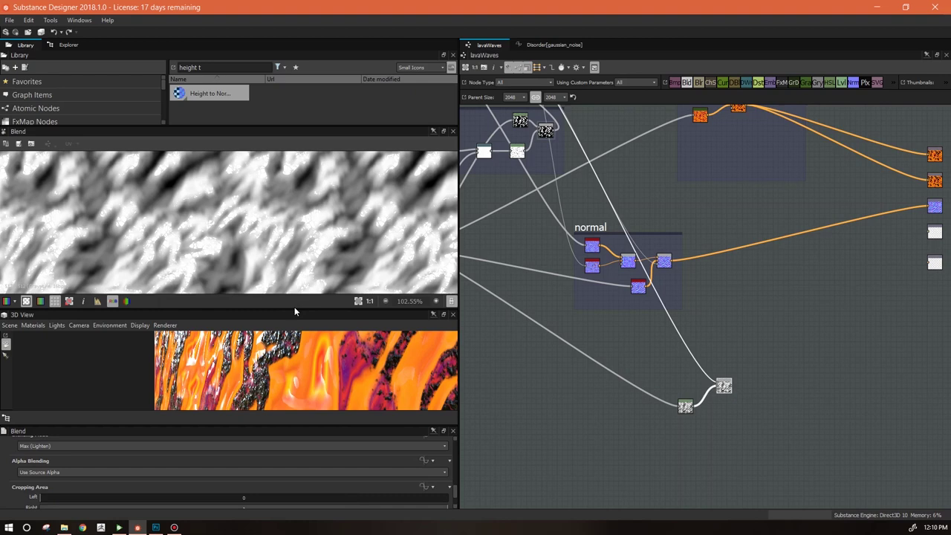
pyautogui.moveTo(294, 311); pyautogui.dragTo(296, 337)
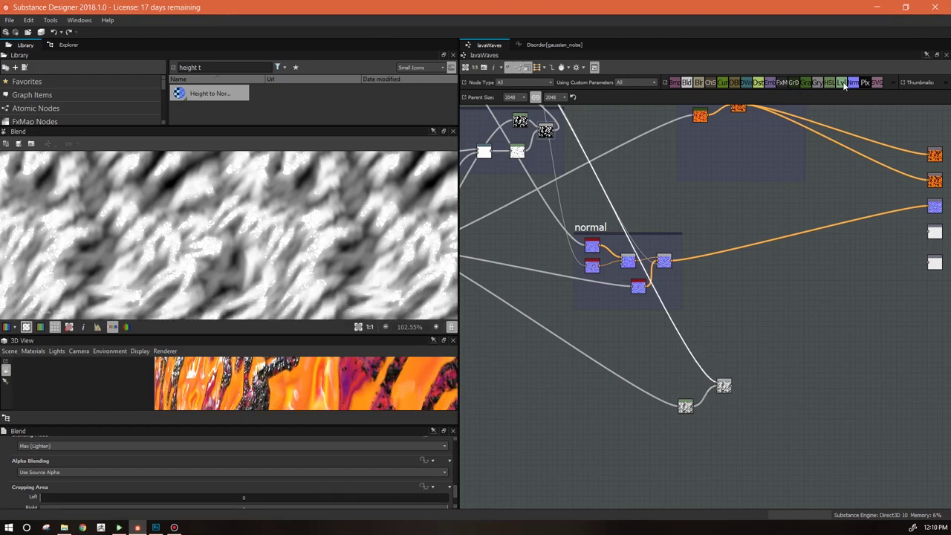
pyautogui.click(843, 83)
pyautogui.moveTo(618, 222); pyautogui.dragTo(725, 286)
pyautogui.press('BackSpace')
# Connect the height Blend to the Height output and preview that output
pyautogui.doubleClick(723, 385)
pyautogui.scroll(-3, 327, 253)
pyautogui.moveTo(305, 334); pyautogui.dragTo(403, 341)
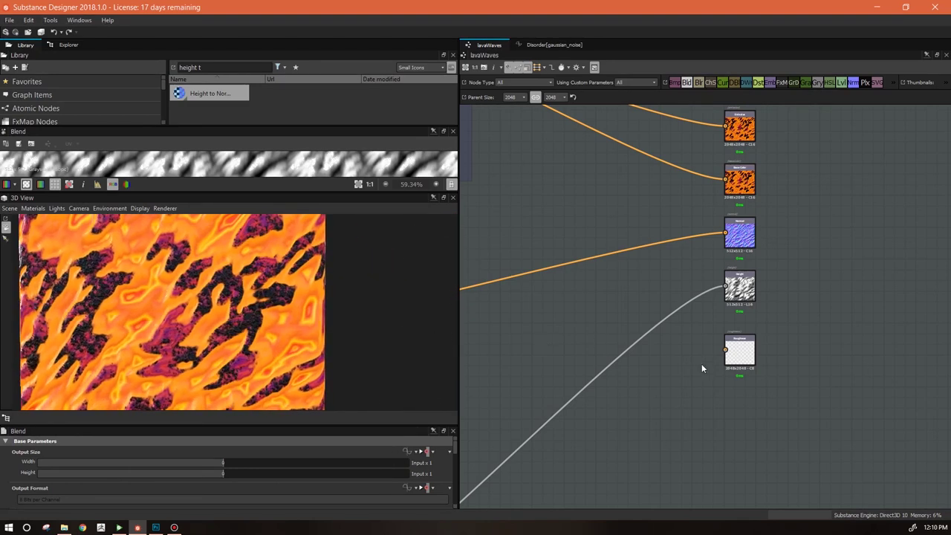
pyautogui.scroll(2, 701, 363)
pyautogui.doubleClick(754, 260)
pyautogui.click(755, 193)
# Set the wave Height to Normal World Units node's output size relative to its parent and check the lava surface in 3D
pyautogui.scroll(-3, 754, 322)
pyautogui.moveTo(753, 322); pyautogui.dragTo(844, 355, button='middle')
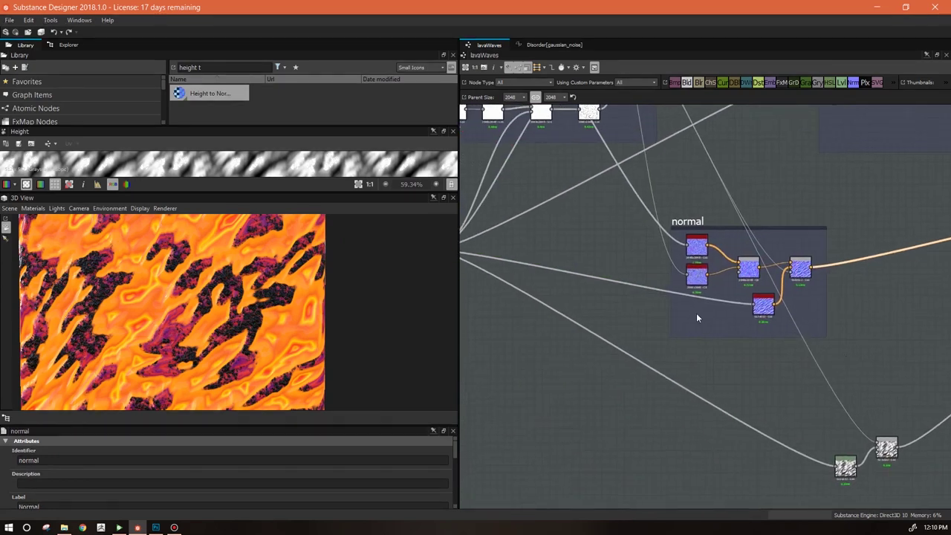
pyautogui.scroll(3, 707, 306)
pyautogui.moveTo(837, 301); pyautogui.dragTo(832, 304)
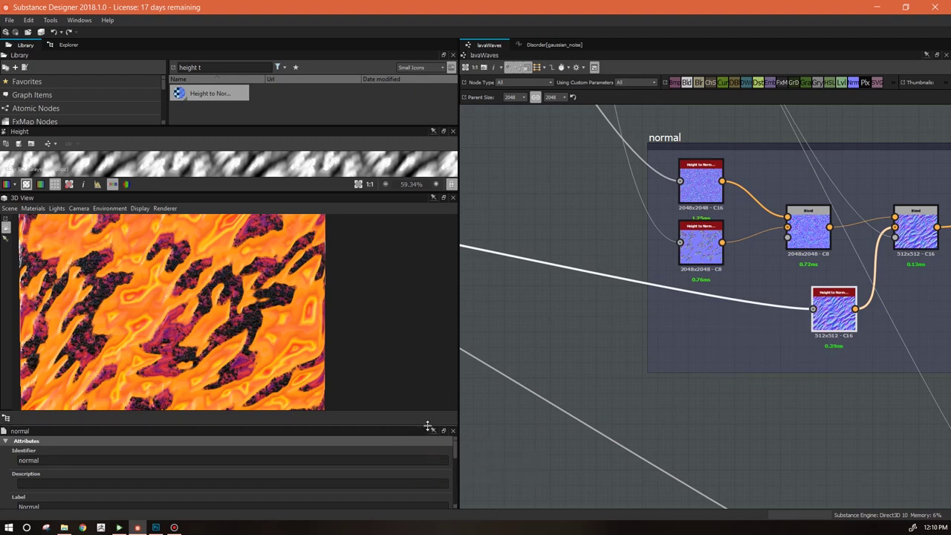
pyautogui.moveTo(429, 425); pyautogui.dragTo(424, 354)
pyautogui.doubleClick(834, 312)
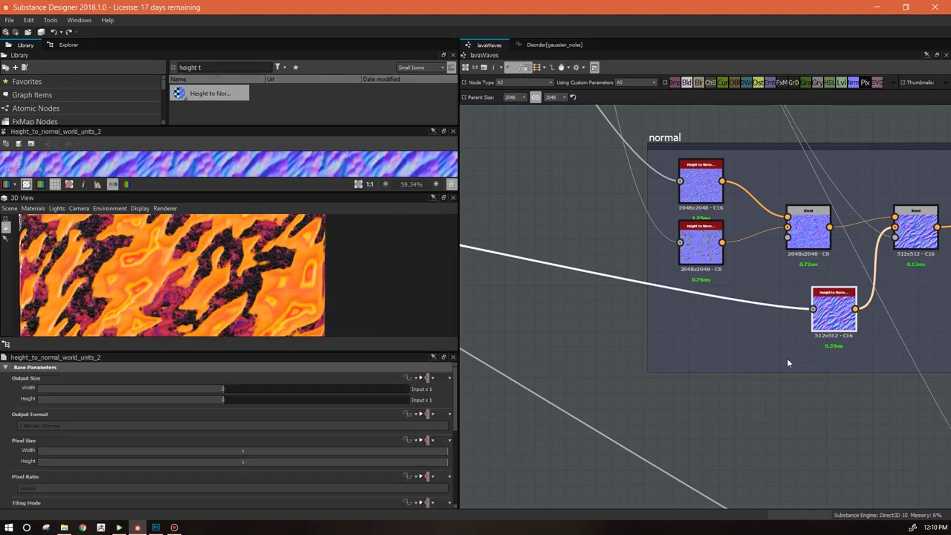
pyautogui.click(424, 377)
pyautogui.click(443, 405)
pyautogui.moveTo(281, 286); pyautogui.dragTo(157, 260)
pyautogui.scroll(1, 272, 289)
pyautogui.moveTo(272, 289); pyautogui.dragTo(540, 307)
# Set the output size of the Levels node feeding the height Blend relative to its parent
pyautogui.scroll(-2, 871, 373)
pyautogui.moveTo(887, 376); pyautogui.dragTo(505, 176, button='middle')
pyautogui.click(601, 397)
pyautogui.moveTo(556, 384); pyautogui.dragTo(671, 350, button='middle')
pyautogui.click(425, 377)
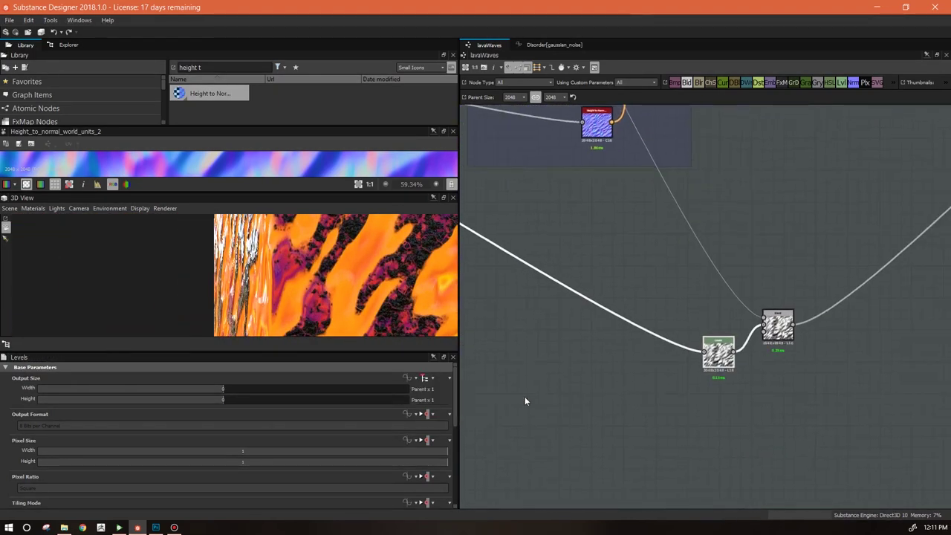
# Tidy the Levels node beside the height Blend and group both in a frame titled "height"
pyautogui.moveTo(780, 264); pyautogui.dragTo(557, 414, button='middle')
pyautogui.moveTo(944, 262); pyautogui.dragTo(699, 339, button='middle')
pyautogui.moveTo(484, 312); pyautogui.dragTo(791, 156, button='middle')
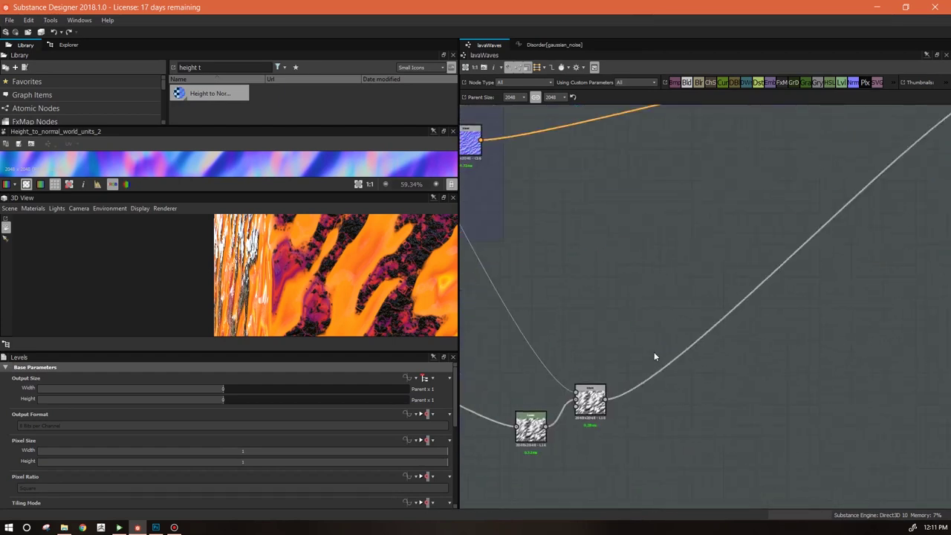
pyautogui.moveTo(531, 426); pyautogui.dragTo(548, 416)
pyautogui.moveTo(639, 368); pyautogui.dragTo(523, 446)
pyautogui.rightClick(591, 400)
pyautogui.click(629, 349)
pyautogui.scroll(-2, 645, 238)
pyautogui.moveTo(500, 227); pyautogui.dragTo(685, 383, button='middle')
pyautogui.scroll(-2, 783, 359)
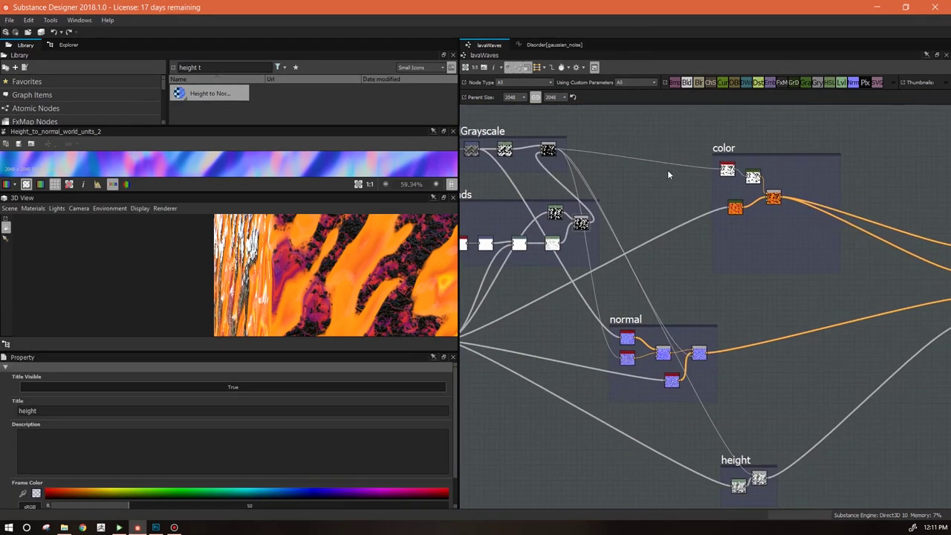
# Preview the final normals Blend and add a Grayscale Conversion node below the normal frame, fed by the wave normal
pyautogui.click(699, 355)
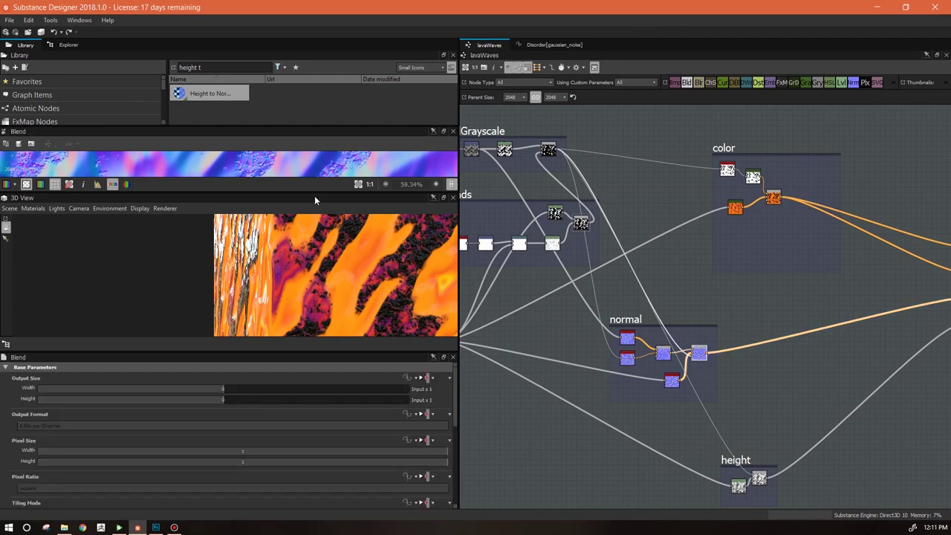
pyautogui.moveTo(315, 192); pyautogui.dragTo(315, 265)
pyautogui.scroll(-5, 296, 207)
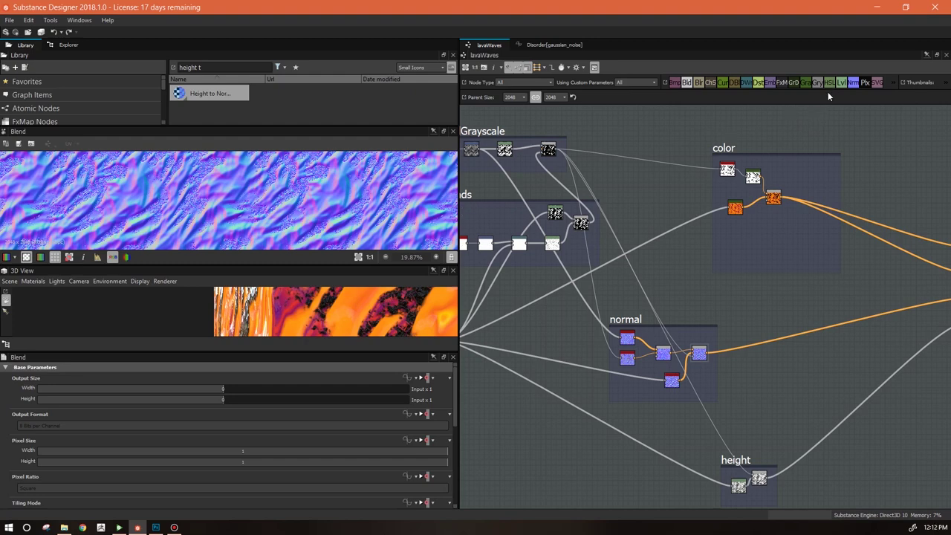
pyautogui.moveTo(818, 87); pyautogui.dragTo(789, 392)
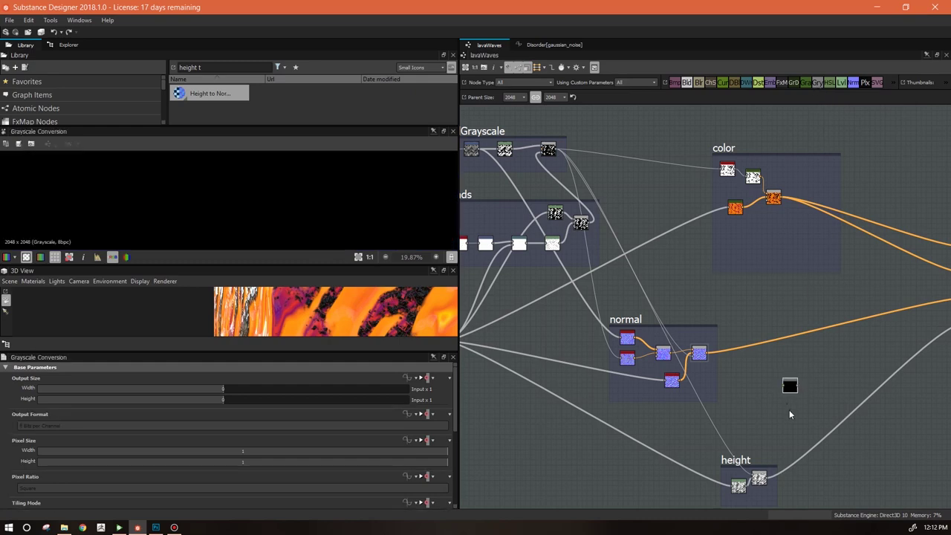
pyautogui.scroll(4, 789, 414)
pyautogui.moveTo(808, 366); pyautogui.dragTo(723, 410)
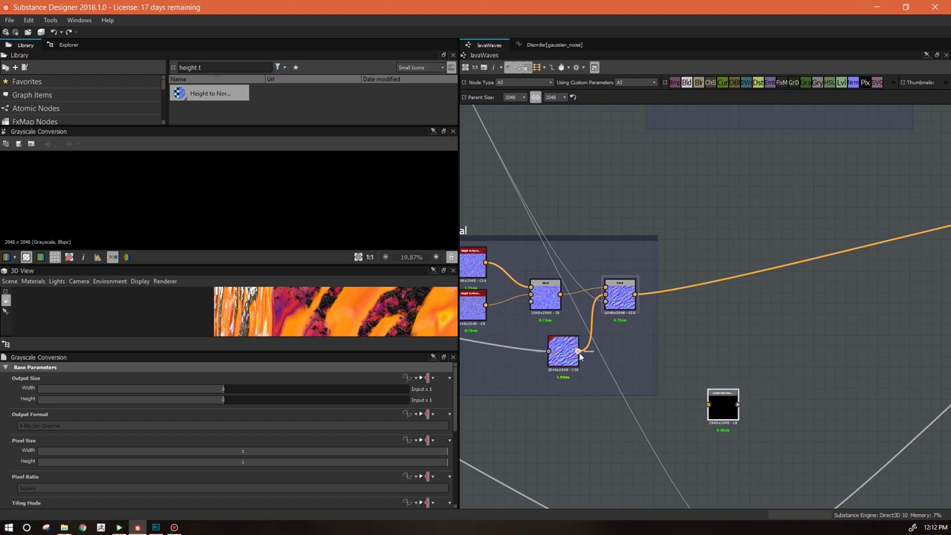
pyautogui.moveTo(645, 399); pyautogui.dragTo(709, 404)
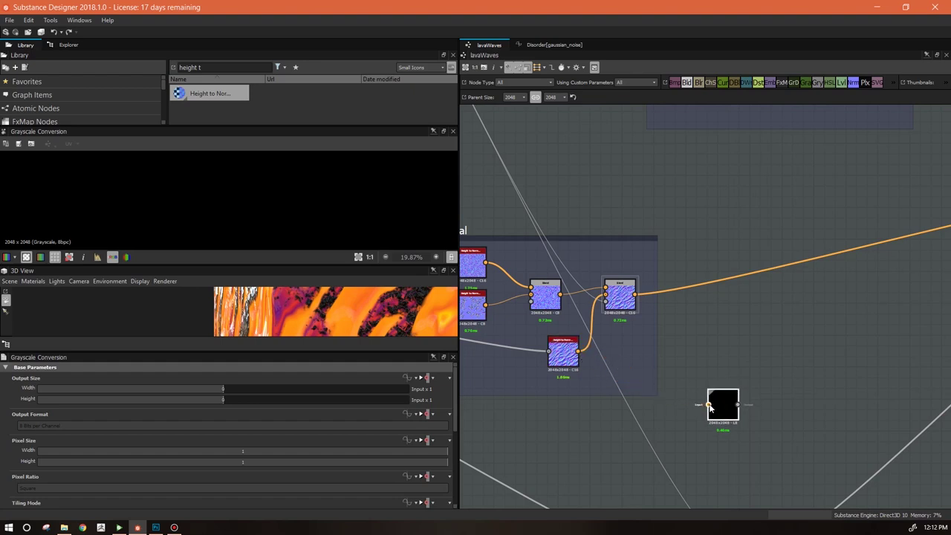
pyautogui.moveTo(727, 413); pyautogui.dragTo(694, 434)
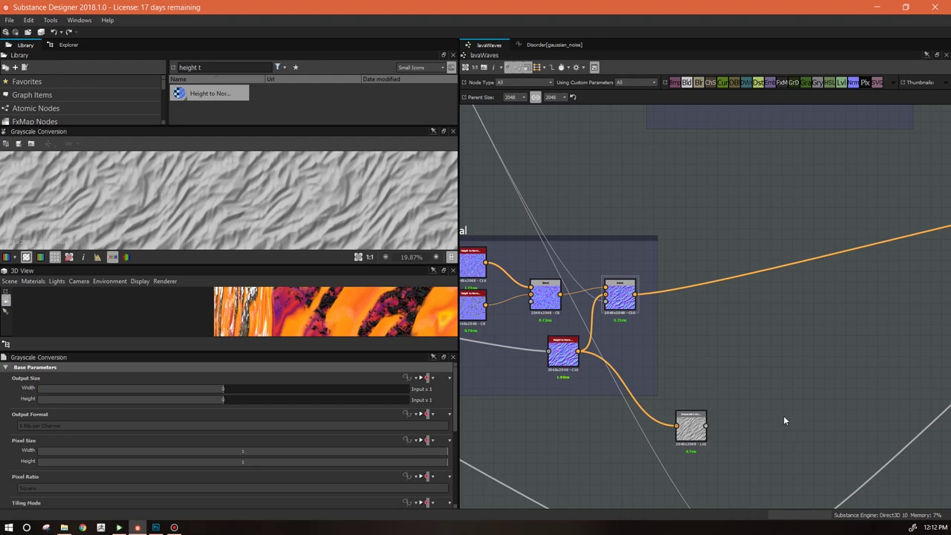
pyautogui.moveTo(696, 432); pyautogui.dragTo(674, 443)
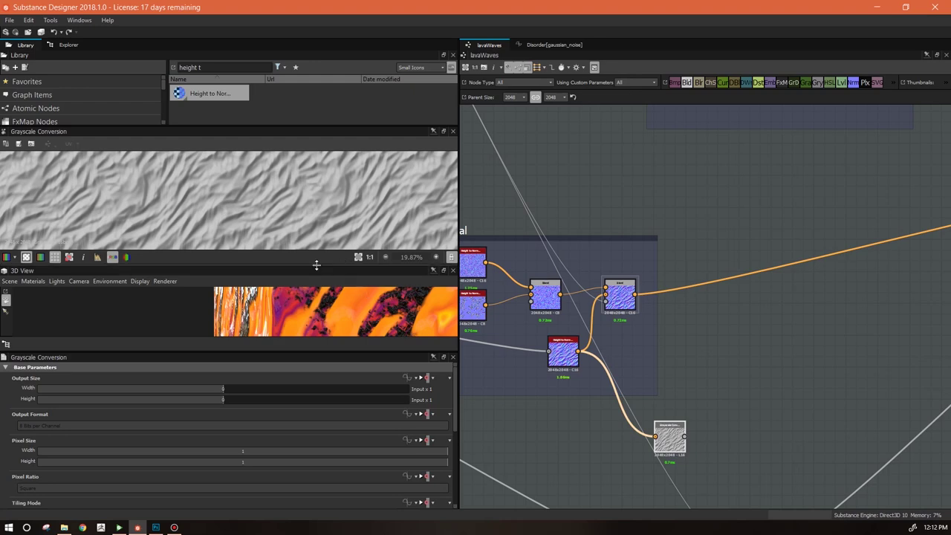
# Enlarge the 2D preview and add a Levels node after the Grayscale Conversion below the normal frame
pyautogui.moveTo(349, 266); pyautogui.dragTo(348, 288)
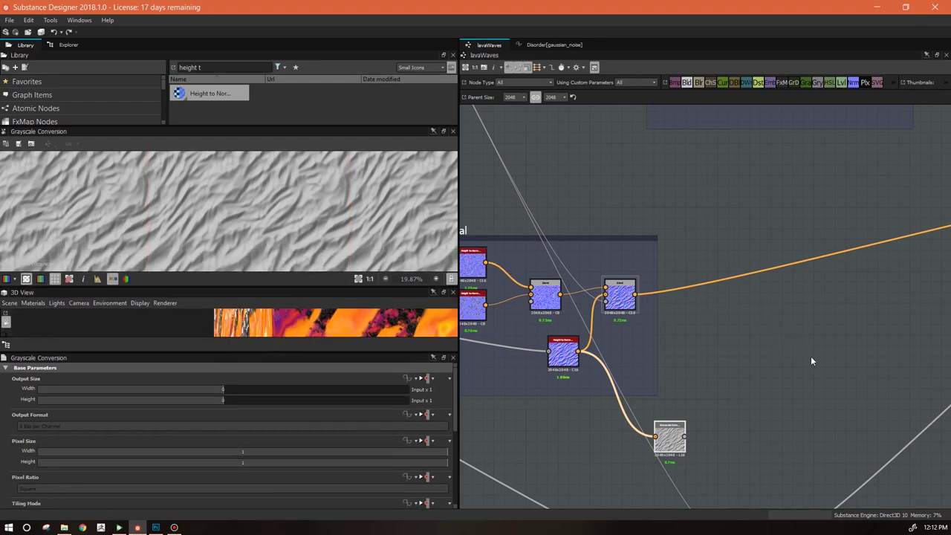
pyautogui.scroll(-1, 798, 377)
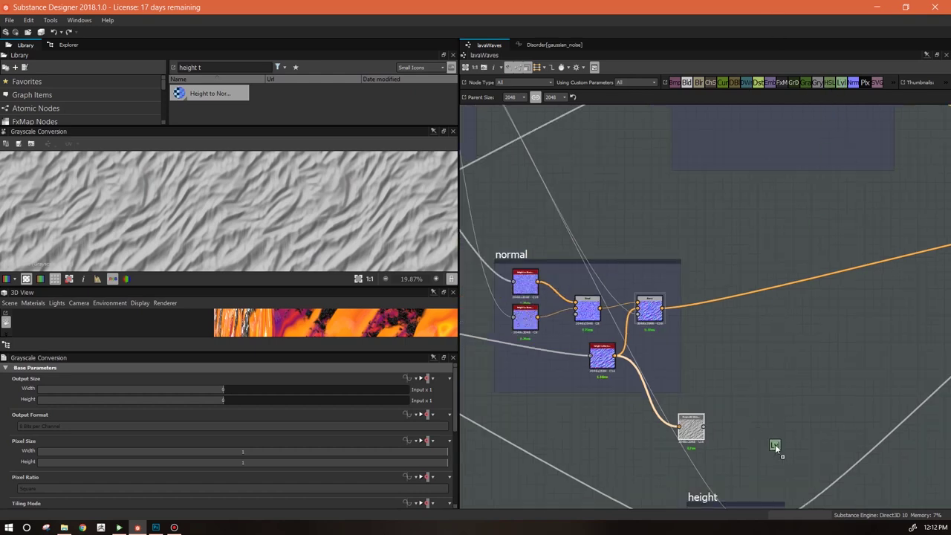
pyautogui.click(753, 429)
pyautogui.moveTo(735, 428)
pyautogui.mouseDown()
pyautogui.moveTo(744, 427)
pyautogui.moveTo(732, 436)
pyautogui.mouseUp()
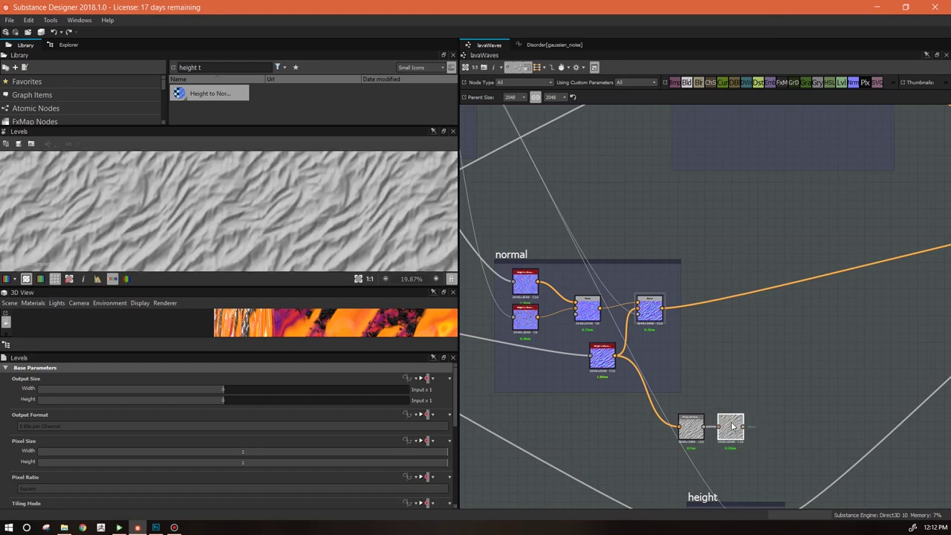
# Add a Blend node beside the new Levels node, linked to the final mask of the normalGrayscale frame
pyautogui.moveTo(683, 213); pyautogui.dragTo(785, 288, button='middle')
pyautogui.scroll(-3, 748, 279)
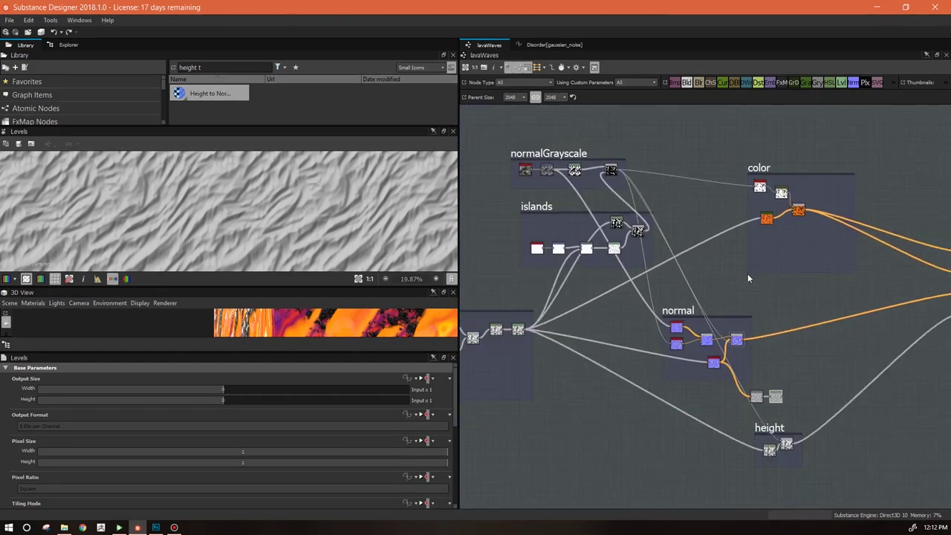
pyautogui.click(812, 379)
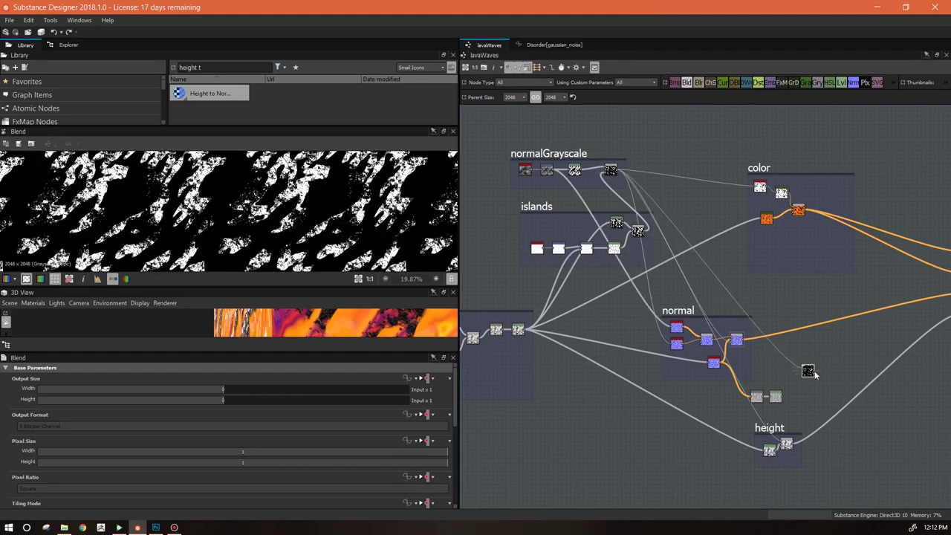
pyautogui.scroll(3, 791, 369)
pyautogui.moveTo(754, 398); pyautogui.dragTo(776, 416)
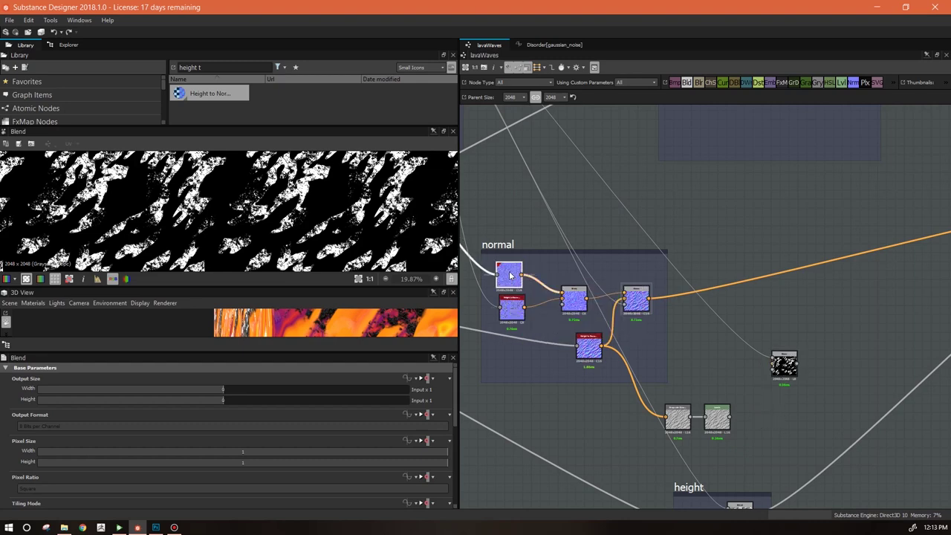
# Feed the first Height to Normal node through new Grayscale Conversion and Levels nodes, and connect both Levels branches to the Blend
pyautogui.doubleClick(513, 272)
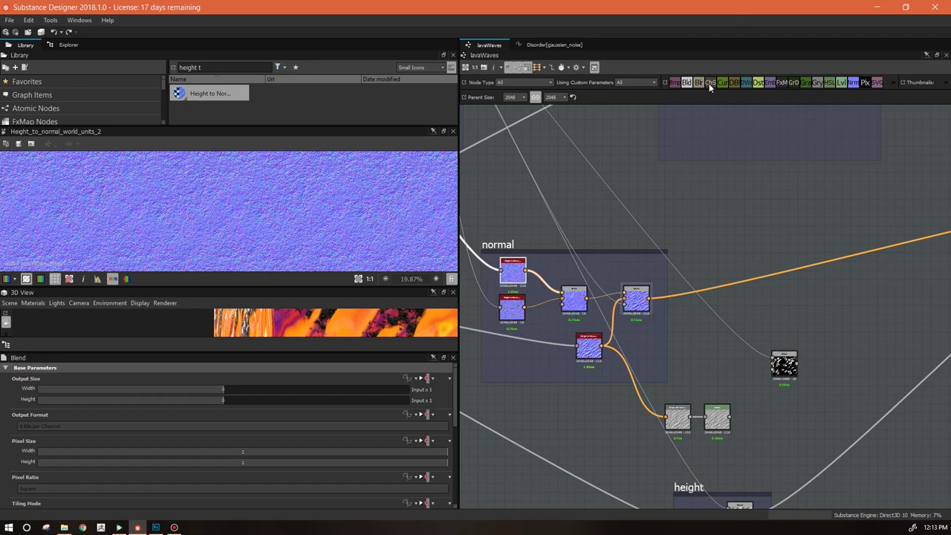
pyautogui.moveTo(708, 331); pyautogui.dragTo(525, 270)
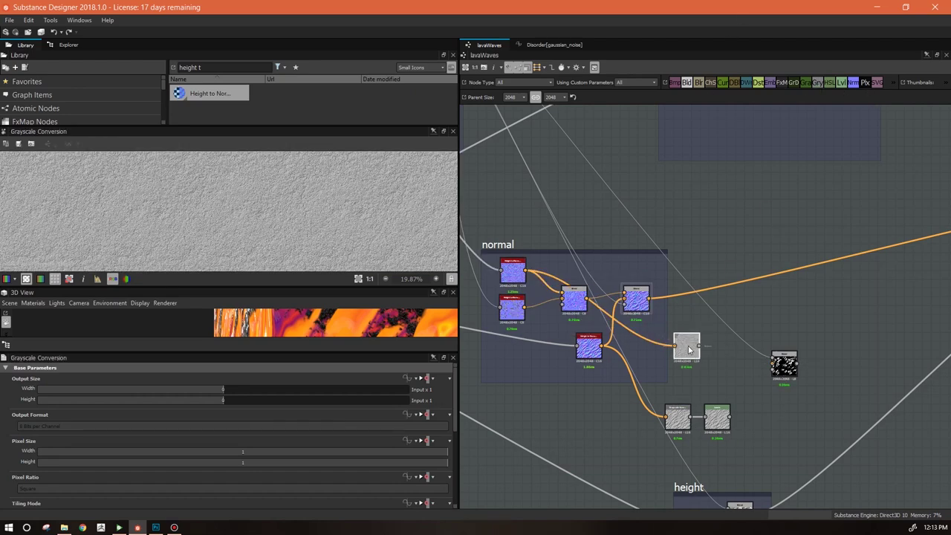
pyautogui.moveTo(842, 84); pyautogui.dragTo(772, 358)
pyautogui.moveTo(729, 417); pyautogui.dragTo(772, 363)
pyautogui.doubleClick(781, 363)
# Pull the black and white input points of the rock branch's Levels node in towards the histogram's edges
pyautogui.doubleClick(732, 354)
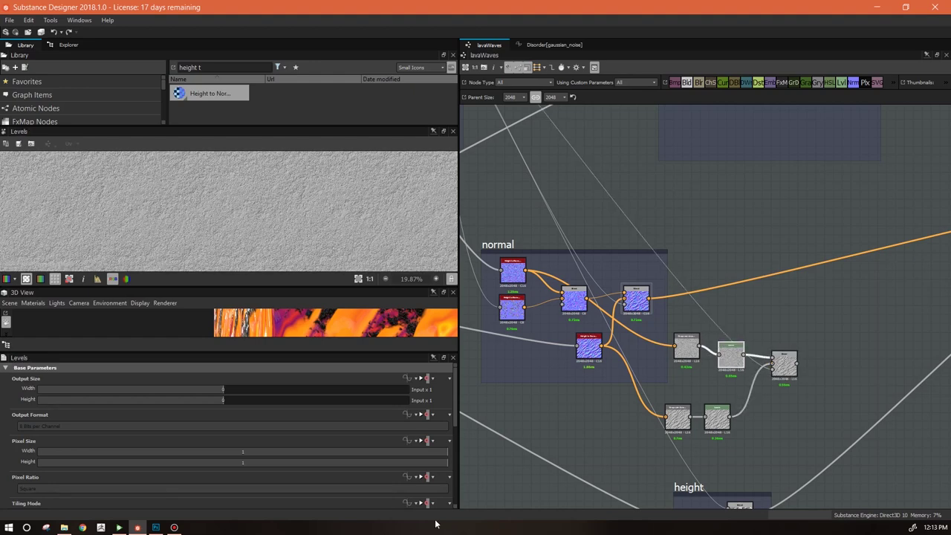
pyautogui.moveTo(438, 465); pyautogui.dragTo(346, 464)
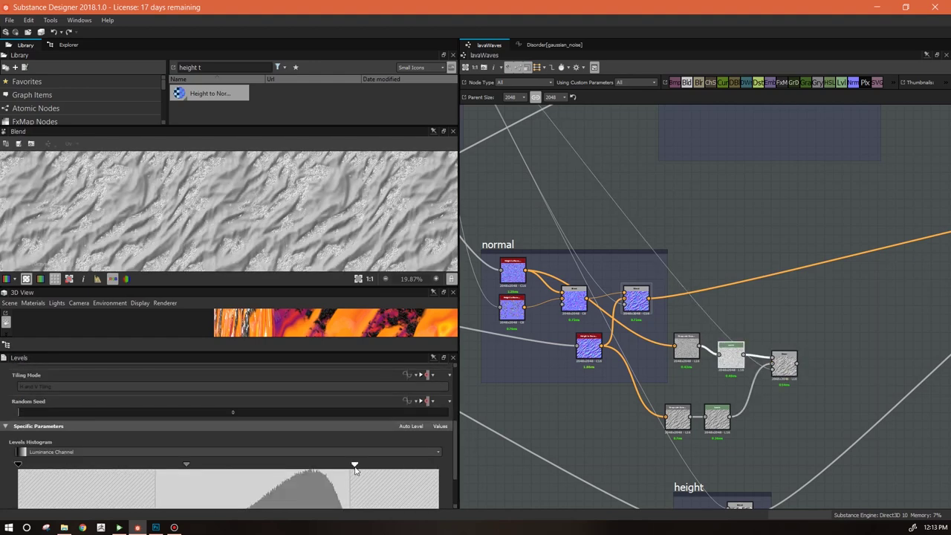
pyautogui.moveTo(18, 464); pyautogui.dragTo(155, 464)
# Connect the grayscale Blend to the roughness output node and enlarge the 3D view to check the surface
pyautogui.scroll(-2, 842, 328)
pyautogui.moveTo(841, 328); pyautogui.dragTo(596, 316, button='middle')
pyautogui.moveTo(566, 340); pyautogui.dragTo(770, 292)
pyautogui.moveTo(240, 287); pyautogui.dragTo(257, 137)
pyautogui.moveTo(270, 271); pyautogui.dragTo(450, 319)
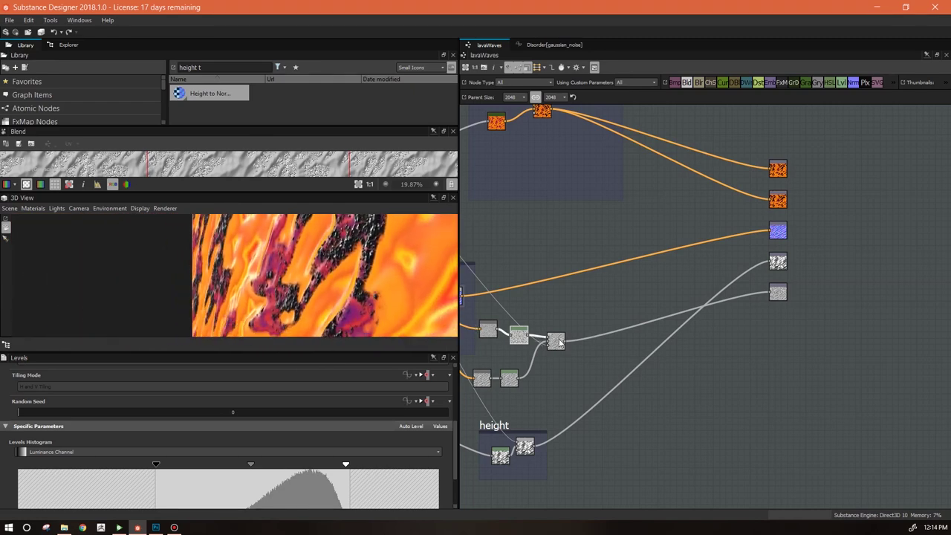
# Lower the white input point of the rock branch's Levels node and check the lava surface in 3D
pyautogui.moveTo(251, 465)
pyautogui.mouseDown()
pyautogui.moveTo(283, 466)
pyautogui.moveTo(248, 473)
pyautogui.mouseUp()
pyautogui.moveTo(345, 466); pyautogui.dragTo(322, 470)
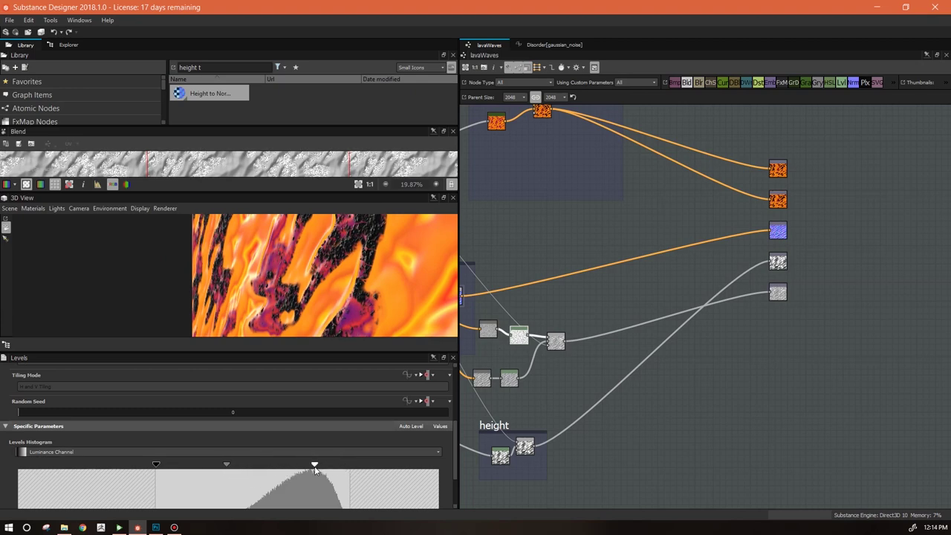
pyautogui.moveTo(353, 303); pyautogui.dragTo(374, 283)
pyautogui.scroll(-3, 373, 283)
pyautogui.moveTo(378, 279); pyautogui.dragTo(473, 375, button='right')
pyautogui.moveTo(324, 260); pyautogui.dragTo(373, 253)
pyautogui.scroll(4, 269, 279)
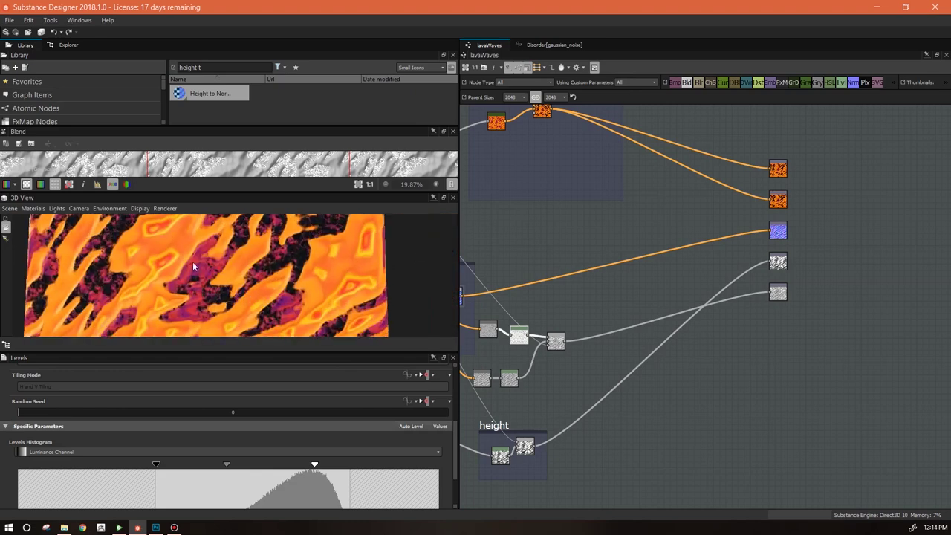
pyautogui.moveTo(238, 280); pyautogui.dragTo(277, 229)
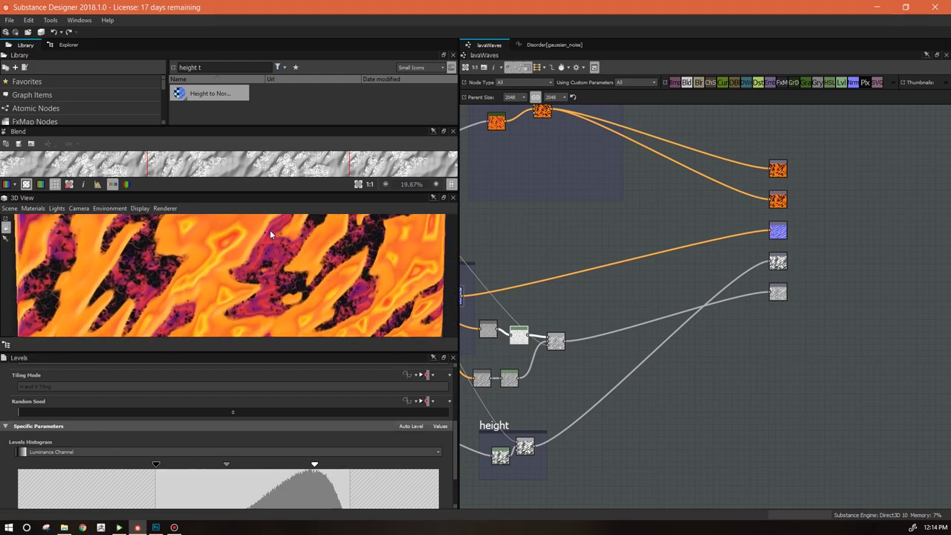
# Shift the color keys of the lava Gradient Map to widen the purple and red areas, and check the result in 3D
pyautogui.moveTo(540, 195); pyautogui.dragTo(584, 236, button='middle')
pyautogui.click(539, 162)
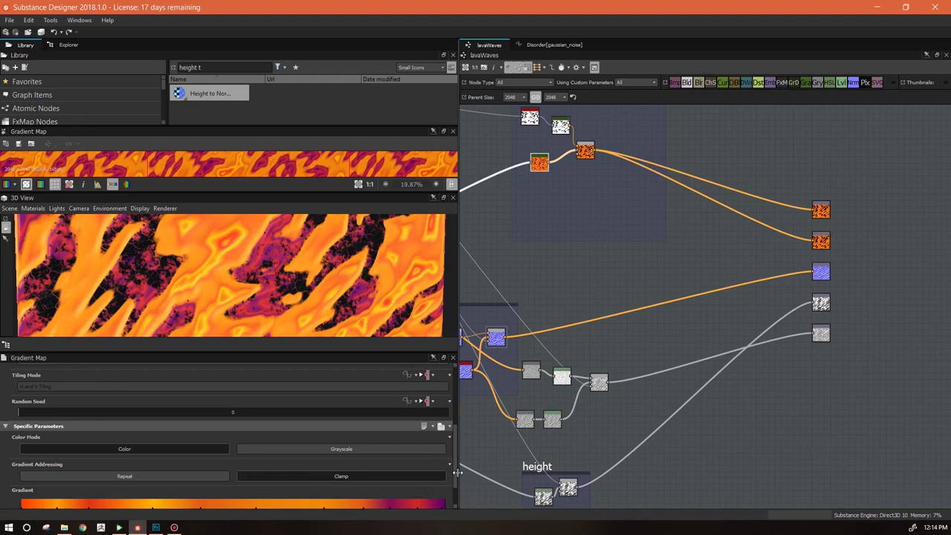
pyautogui.scroll(-2, 429, 483)
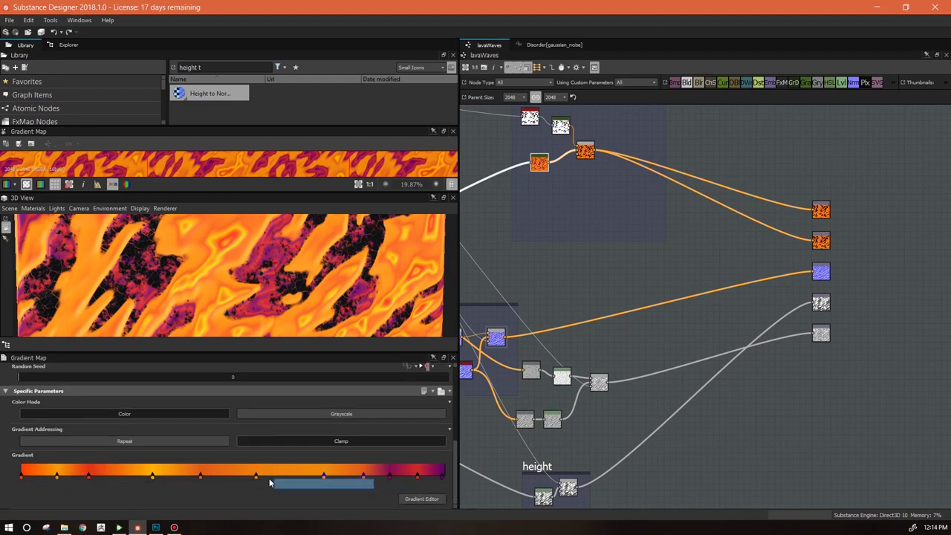
pyautogui.moveTo(322, 477); pyautogui.dragTo(271, 477)
pyautogui.moveTo(201, 477); pyautogui.dragTo(176, 477)
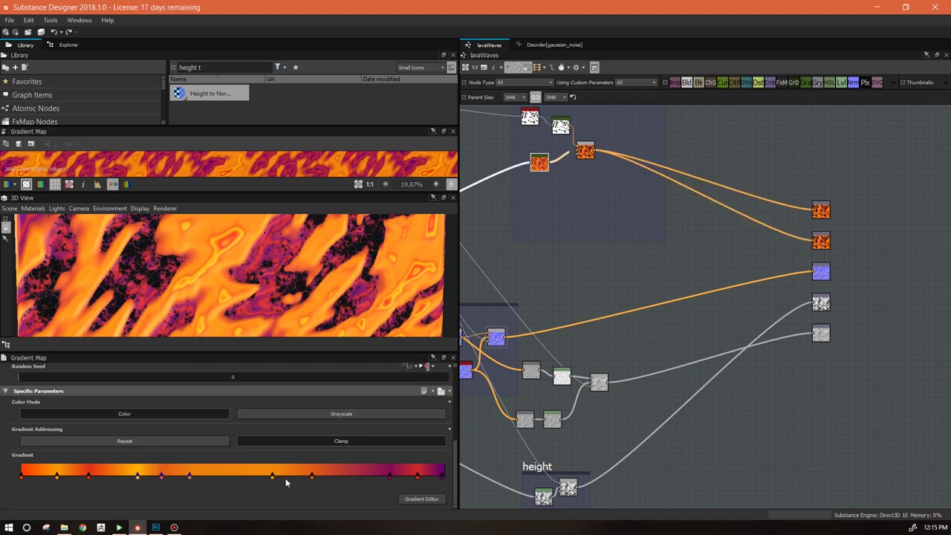
pyautogui.moveTo(311, 478); pyautogui.dragTo(272, 478)
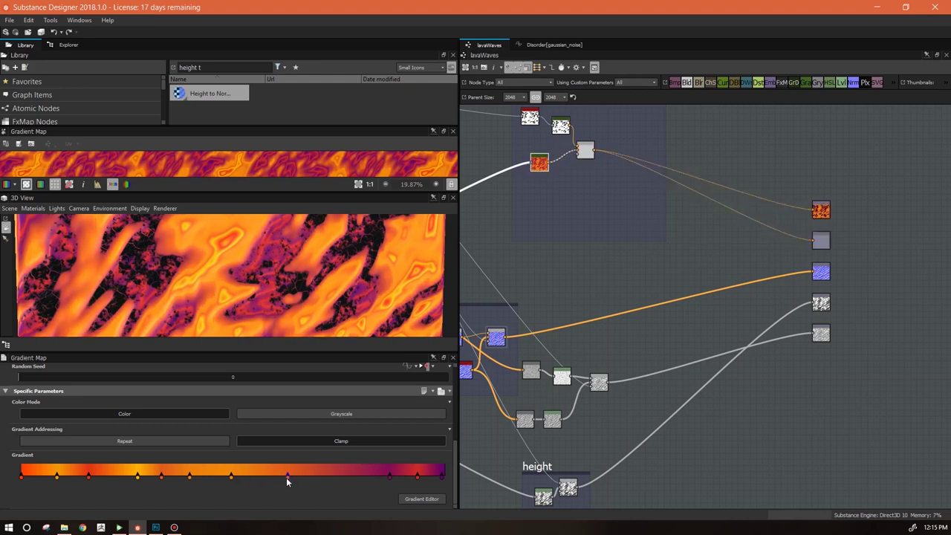
pyautogui.moveTo(386, 476); pyautogui.dragTo(364, 476)
pyautogui.moveTo(355, 263); pyautogui.dragTo(583, 267)
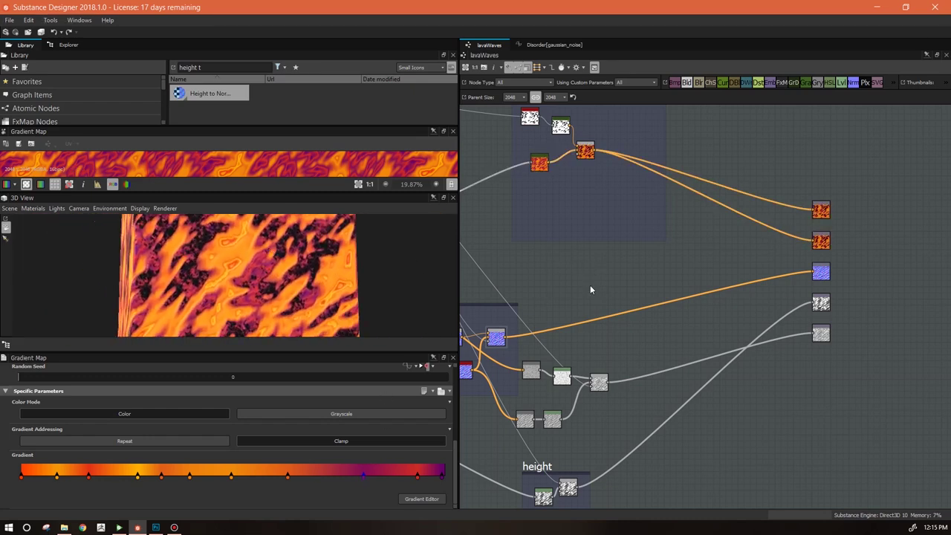
# Set the default value of the graph's turn input parameter to 45 and check the lava in 3D
pyautogui.click(590, 290)
pyautogui.click(20, 425)
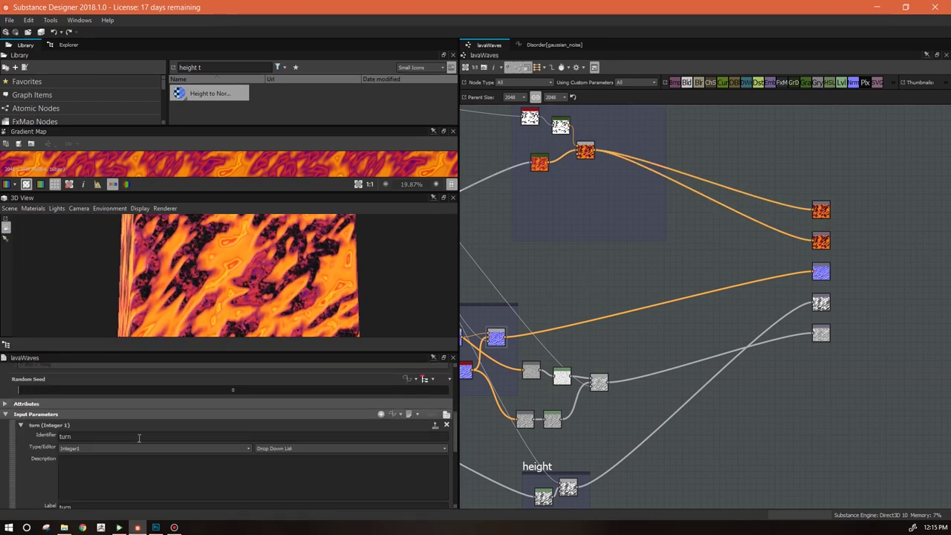
pyautogui.moveTo(454, 435); pyautogui.dragTo(455, 466)
pyautogui.click(415, 444)
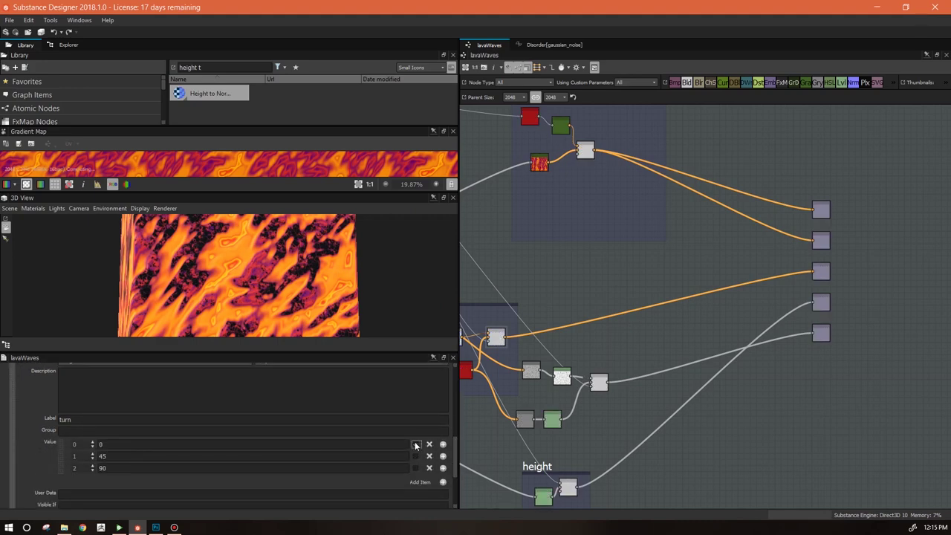
pyautogui.click(415, 466)
pyautogui.scroll(-2, 332, 272)
pyautogui.moveTo(331, 271); pyautogui.dragTo(407, 286)
# Move the last two nodes of the wave frame closer to the Blend that feeds them
pyautogui.moveTo(483, 312); pyautogui.dragTo(707, 421, button='middle')
pyautogui.moveTo(575, 281); pyautogui.dragTo(752, 296, button='middle')
pyautogui.moveTo(511, 453); pyautogui.dragTo(679, 378, button='middle')
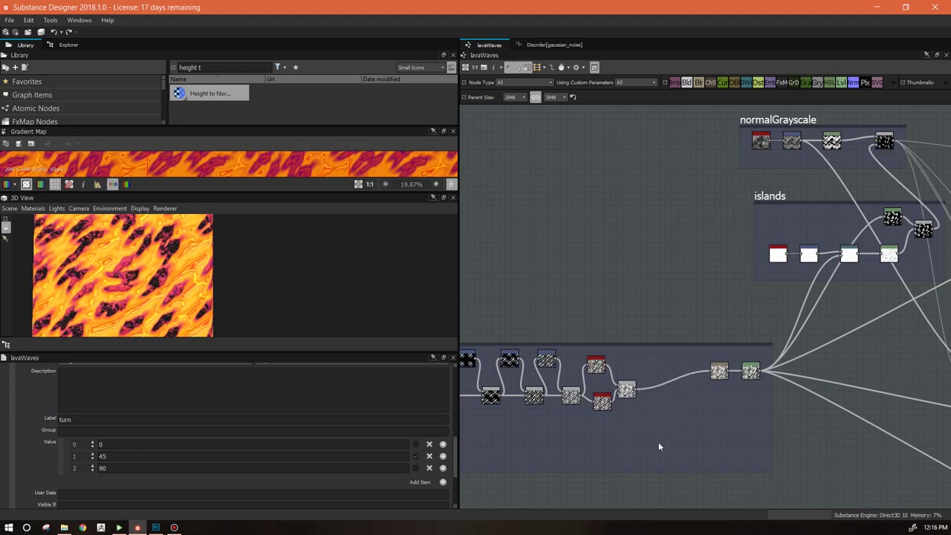
pyautogui.moveTo(760, 361); pyautogui.dragTo(726, 378)
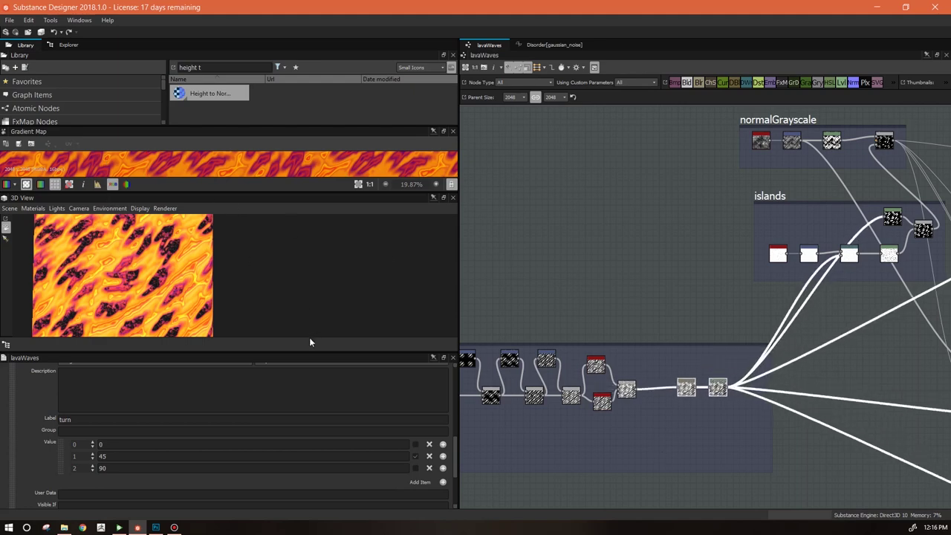
# Examine the whole lava cube in an enlarged 3D view and review the color and normal networks
pyautogui.moveTo(336, 352); pyautogui.dragTo(337, 425)
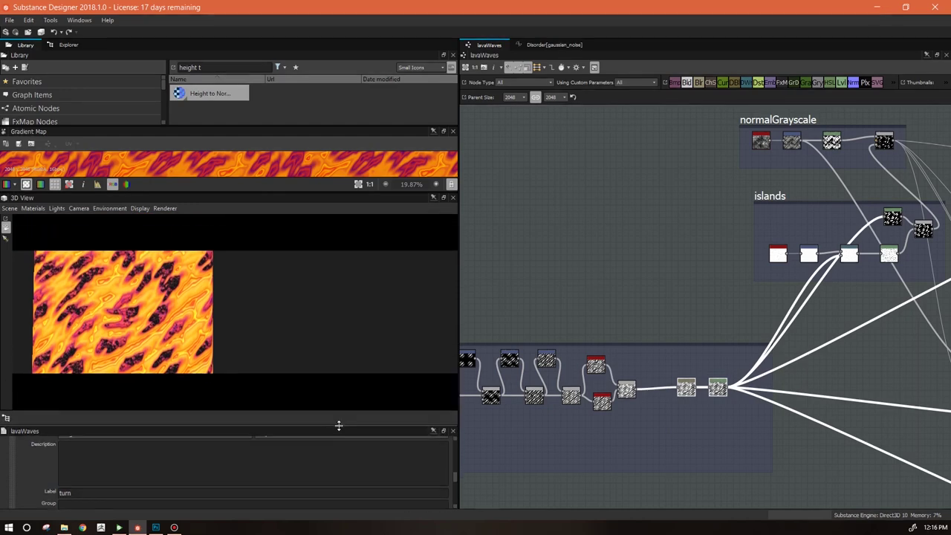
pyautogui.scroll(-3, 263, 297)
pyautogui.moveTo(320, 314); pyautogui.dragTo(316, 320)
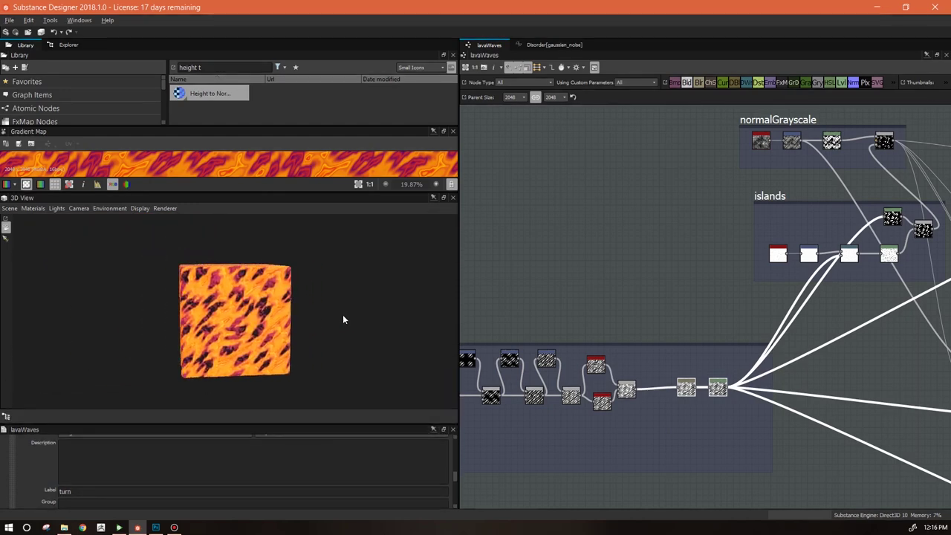
pyautogui.moveTo(690, 273); pyautogui.dragTo(378, 289, button='middle')
pyautogui.moveTo(934, 299); pyautogui.dragTo(765, 289, button='middle')
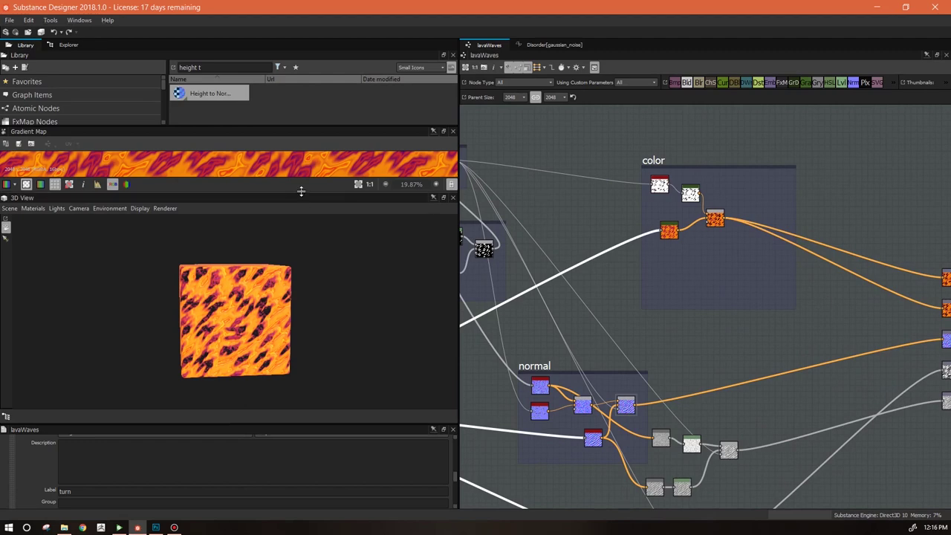
# Rearrange the preview areas, show the package explorer and select the lavaWaves.sbs package
pyautogui.moveTo(301, 191); pyautogui.dragTo(301, 242)
pyautogui.click(67, 45)
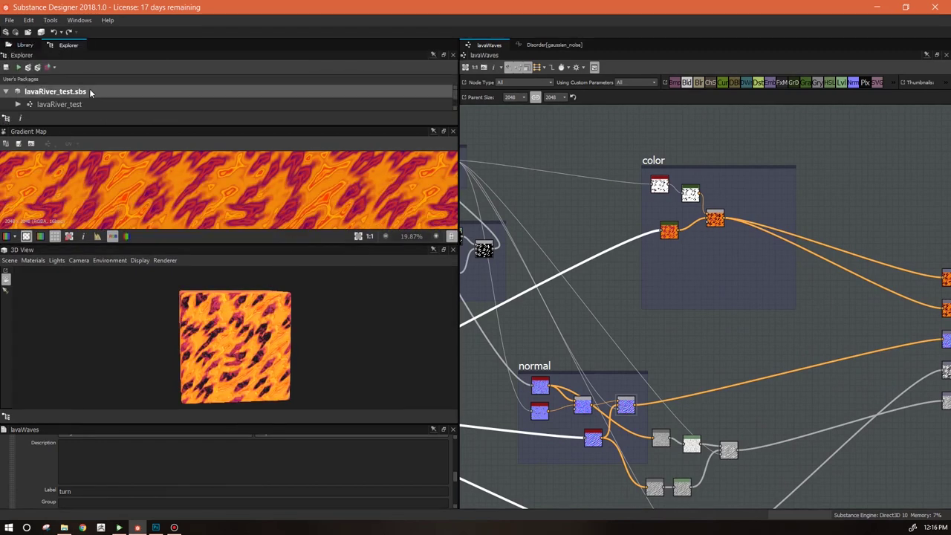
pyautogui.click(53, 92)
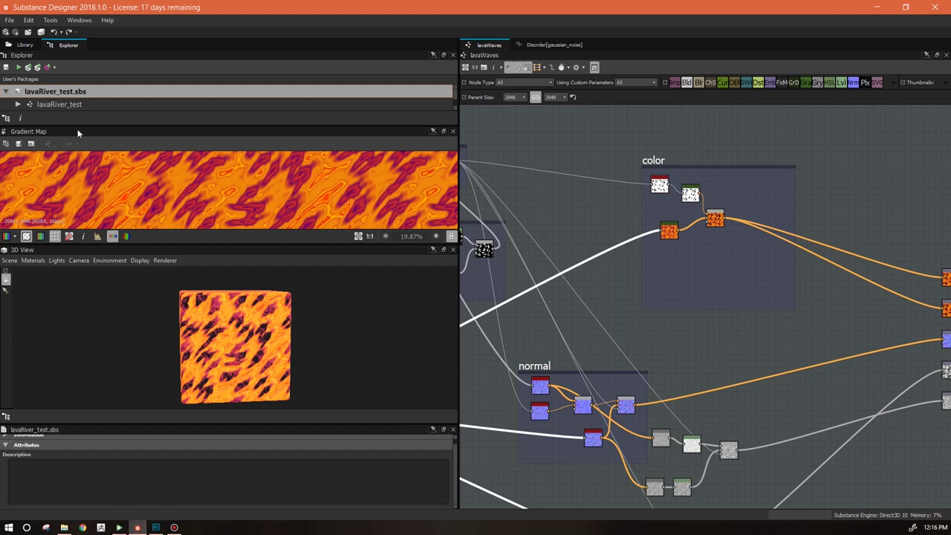
pyautogui.moveTo(359, 126); pyautogui.dragTo(359, 190)
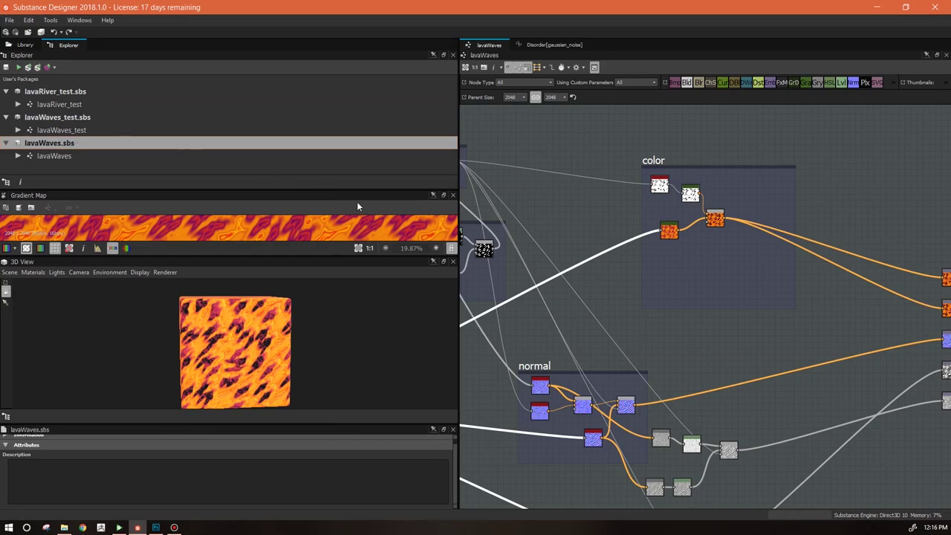
# Switch to Substance Player, set the lavaWaves output size to 2048 and inspect the animated lava up close
pyautogui.click(119, 528)
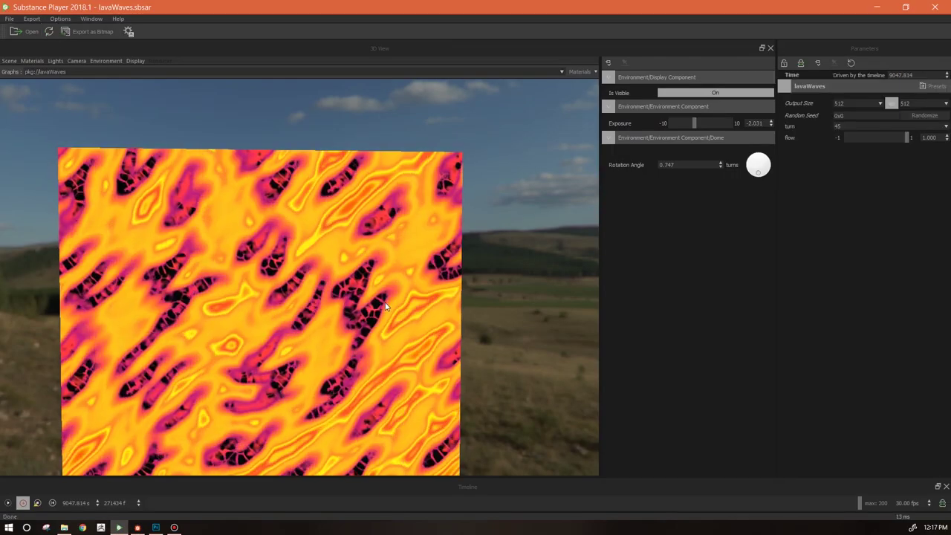
pyautogui.click(879, 103)
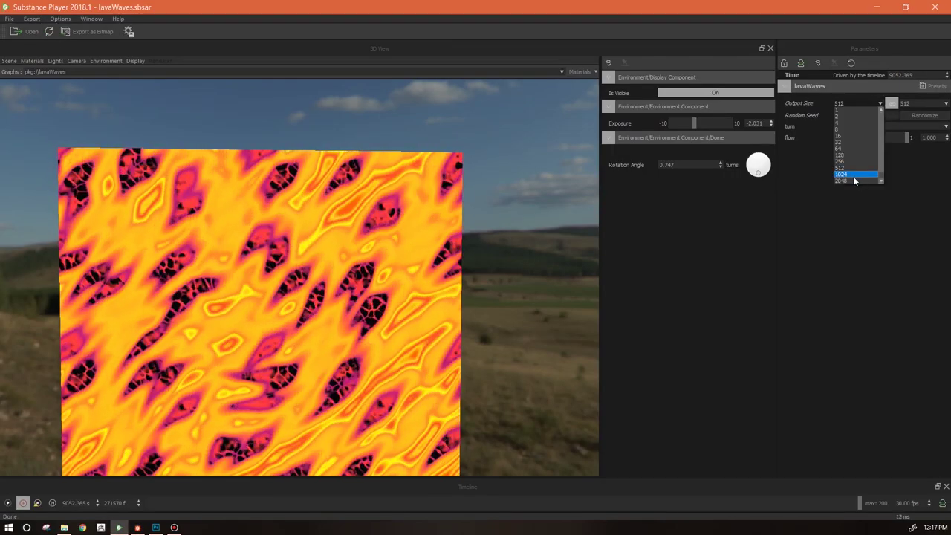
pyautogui.click(853, 176)
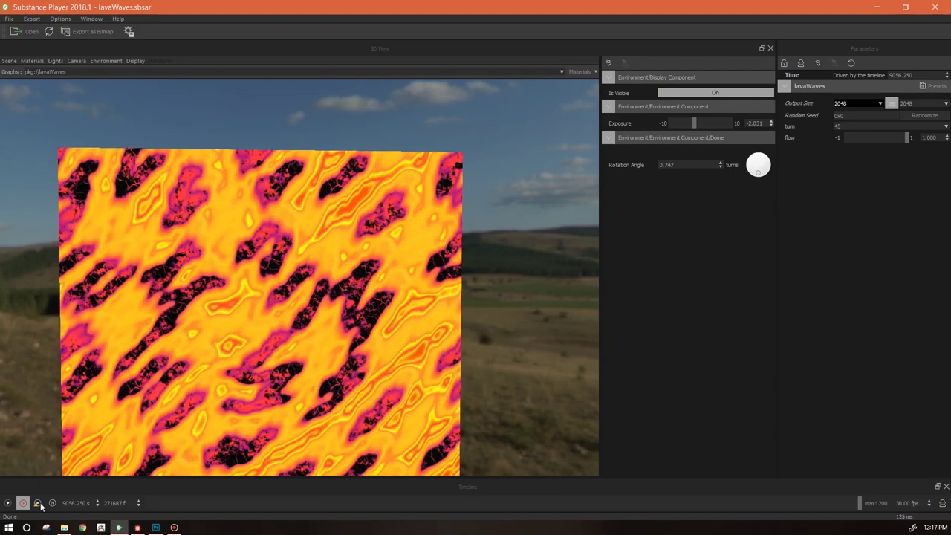
pyautogui.scroll(3, 297, 279)
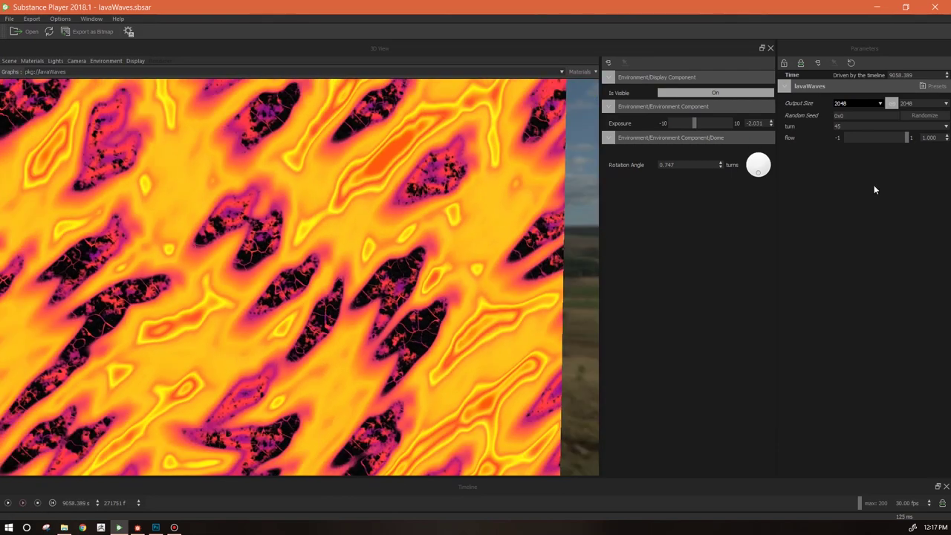
# Set the lavaWaves output size to 1024 and resume the animation playback
pyautogui.click(852, 176)
pyautogui.scroll(-3, 355, 387)
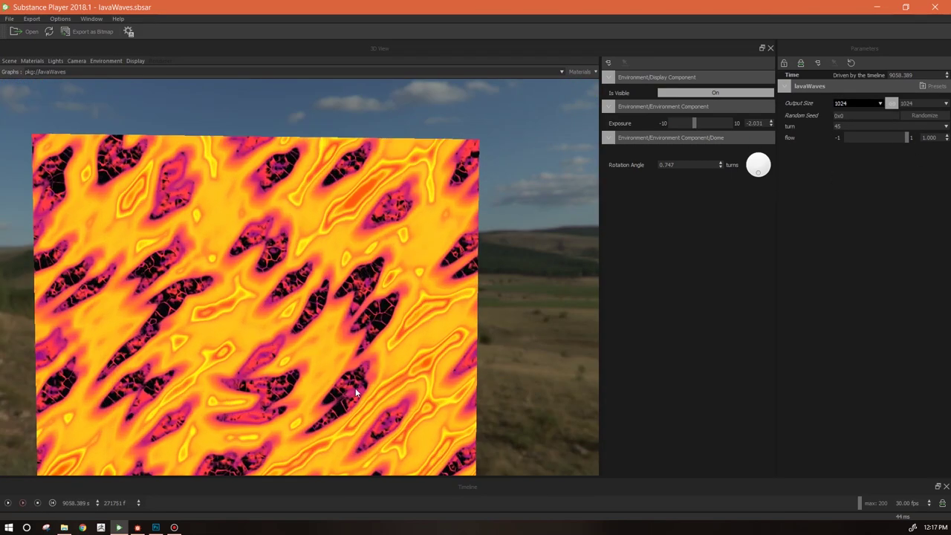
pyautogui.click(22, 504)
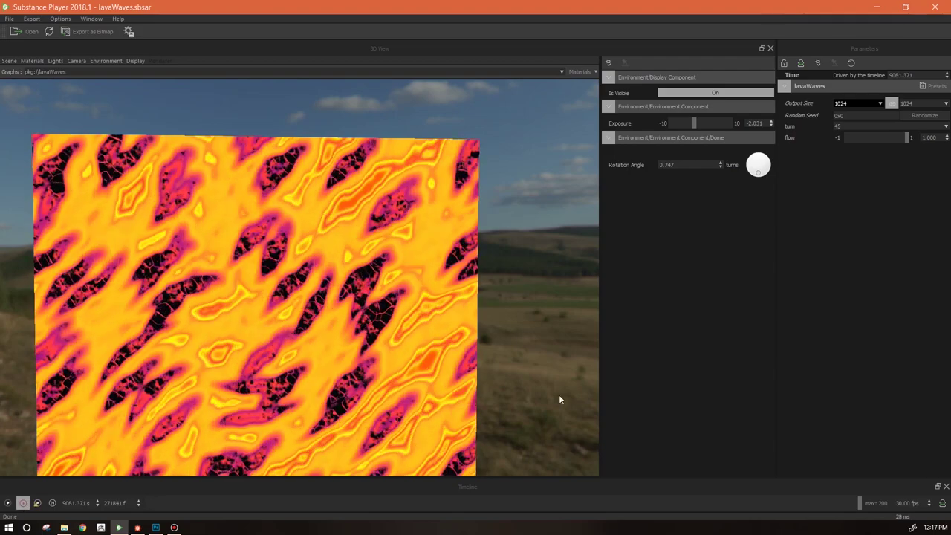
# Set the lavaWaves flow to 0.219 and compare the animation with turn at 0 and at 90
pyautogui.click(882, 137)
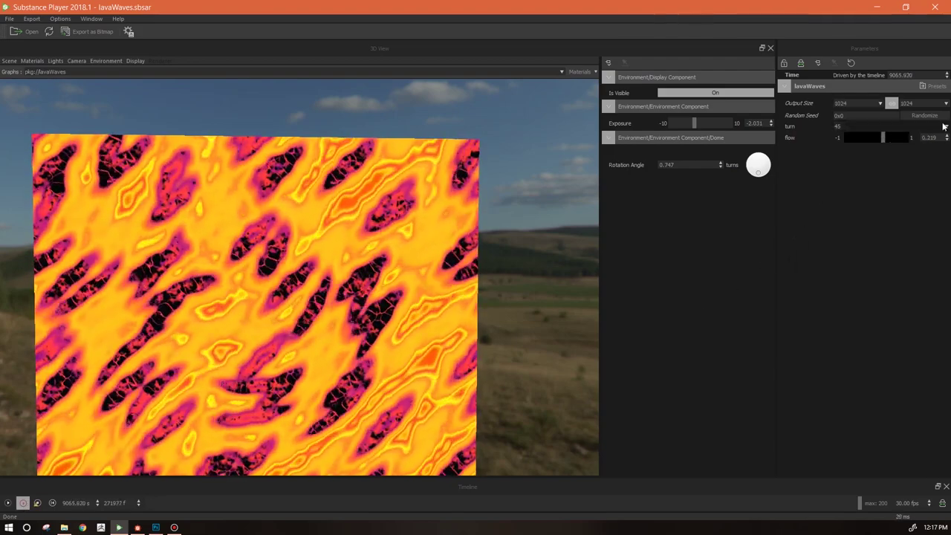
pyautogui.click(944, 127)
pyautogui.click(885, 132)
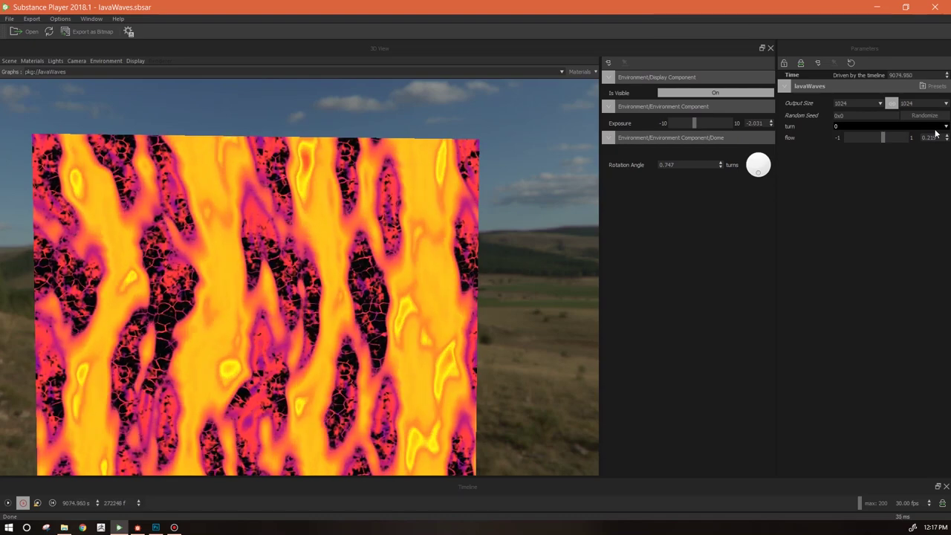
pyautogui.click(945, 127)
pyautogui.click(911, 144)
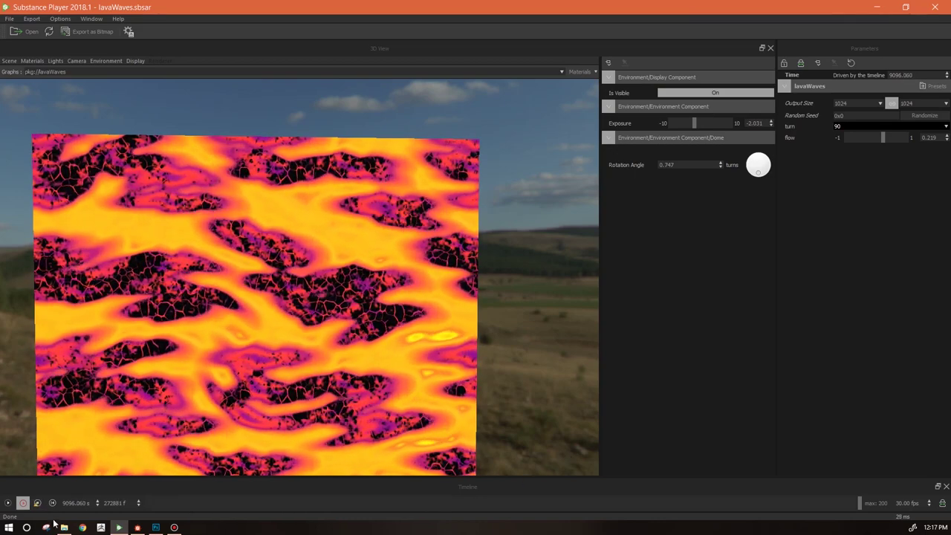
# Return to Substance Designer, enlarge the 2D preview and inspect the color network's inverted mask and the islands Levels mask
pyautogui.click(138, 528)
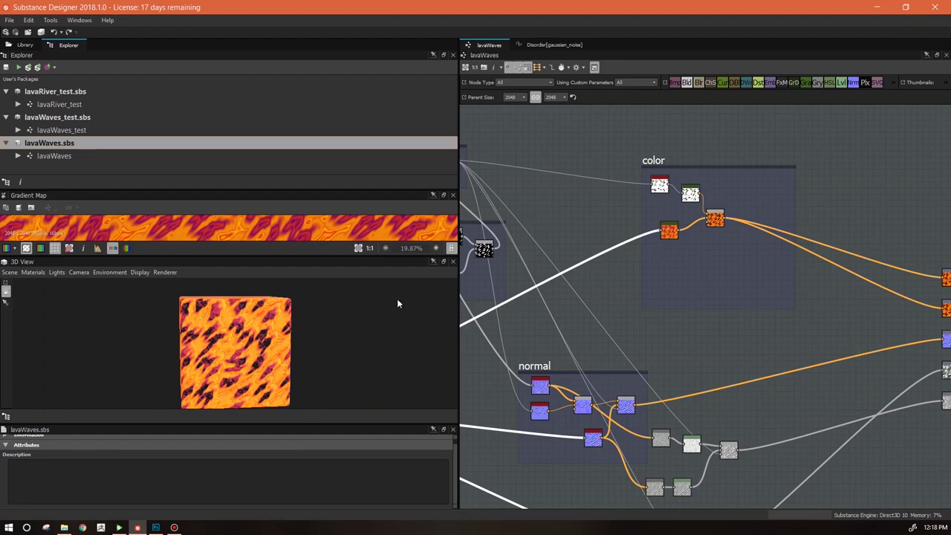
pyautogui.scroll(3, 708, 322)
pyautogui.moveTo(735, 211); pyautogui.dragTo(715, 352, button='middle')
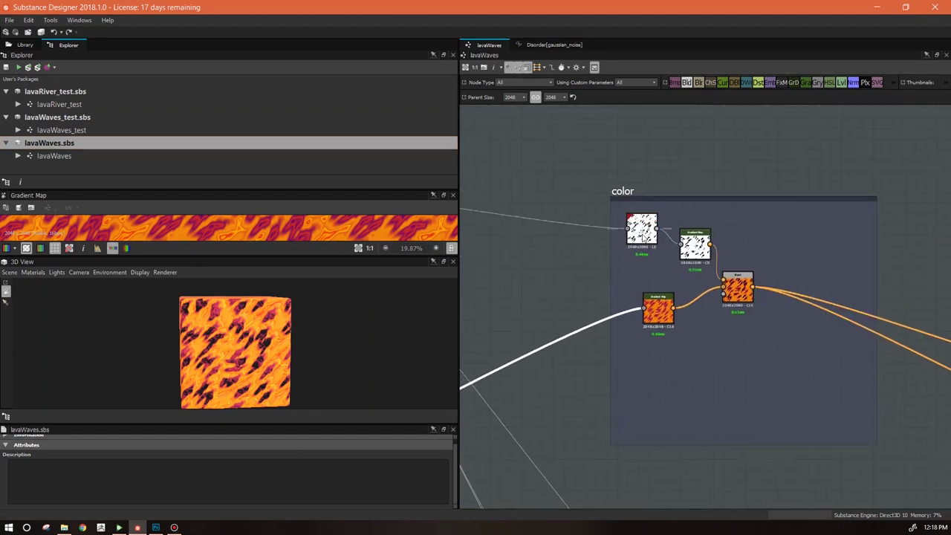
pyautogui.doubleClick(642, 229)
pyautogui.moveTo(277, 255); pyautogui.dragTo(277, 328)
pyautogui.scroll(5, 277, 275)
pyautogui.moveTo(505, 238); pyautogui.dragTo(806, 342, button='middle')
pyautogui.doubleClick(572, 290)
pyautogui.doubleClick(481, 291)
# Inspect the wave network's final Levels, the islands crack Warp and a close-up of the lava on the cube
pyautogui.moveTo(610, 431); pyautogui.dragTo(854, 316, button='middle')
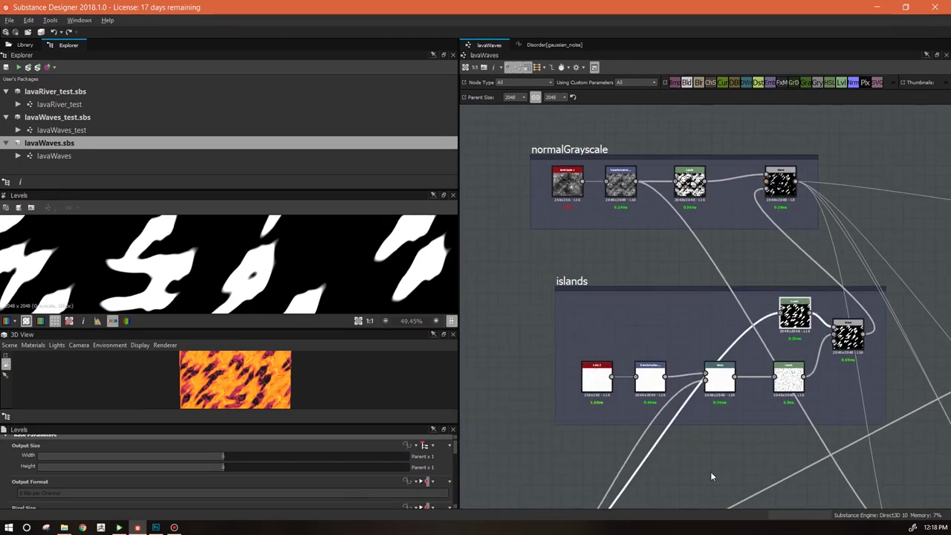
pyautogui.moveTo(710, 477); pyautogui.dragTo(887, 185, button='middle')
pyautogui.doubleClick(669, 318)
pyautogui.moveTo(897, 108); pyautogui.dragTo(707, 341, button='middle')
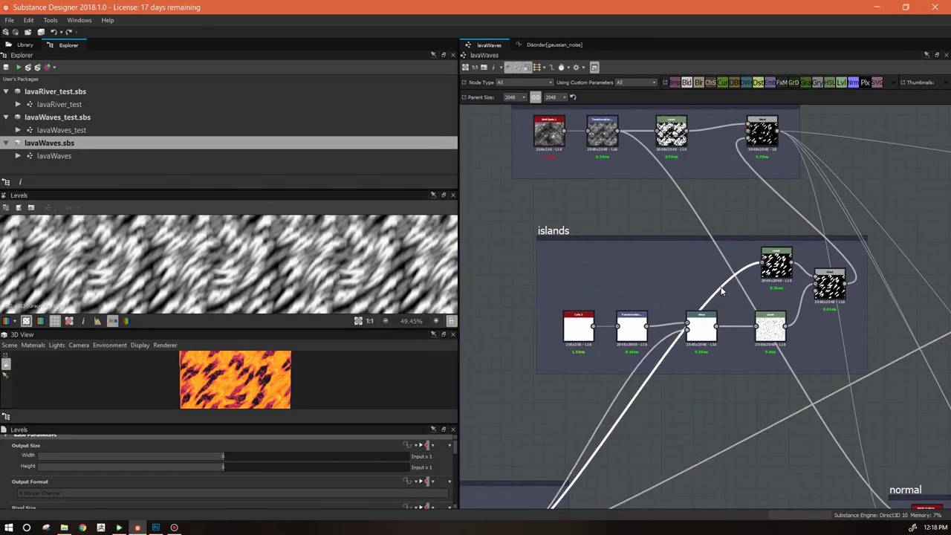
pyautogui.doubleClick(702, 328)
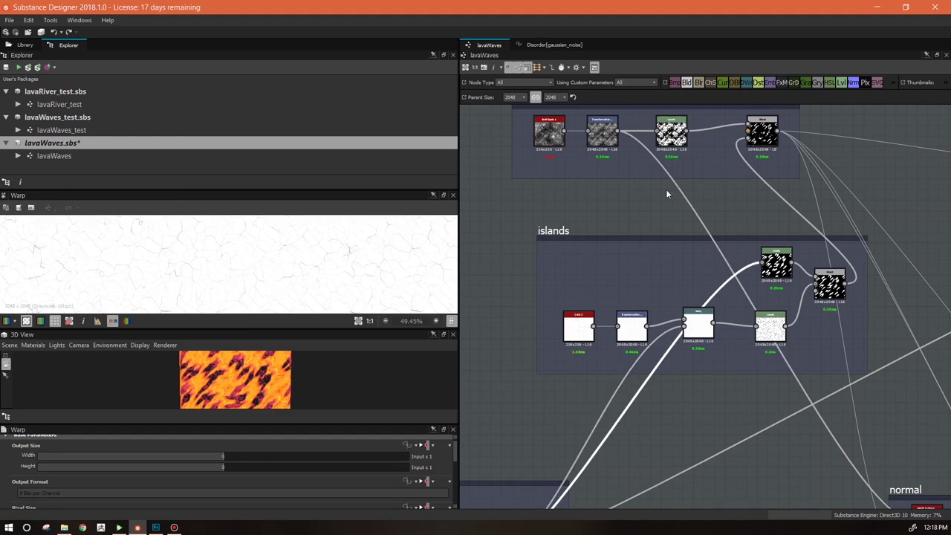
pyautogui.moveTo(691, 414); pyautogui.dragTo(838, 125, button='middle')
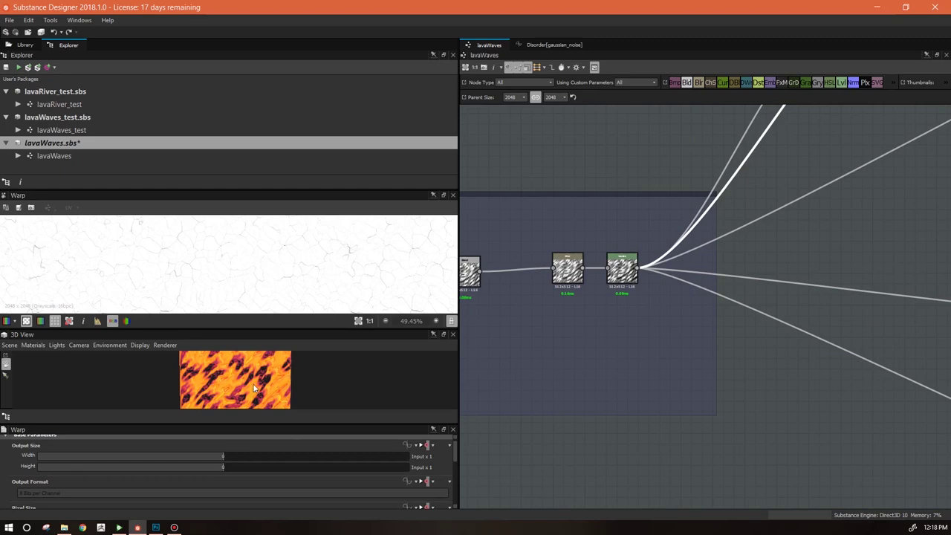
pyautogui.scroll(5, 235, 381)
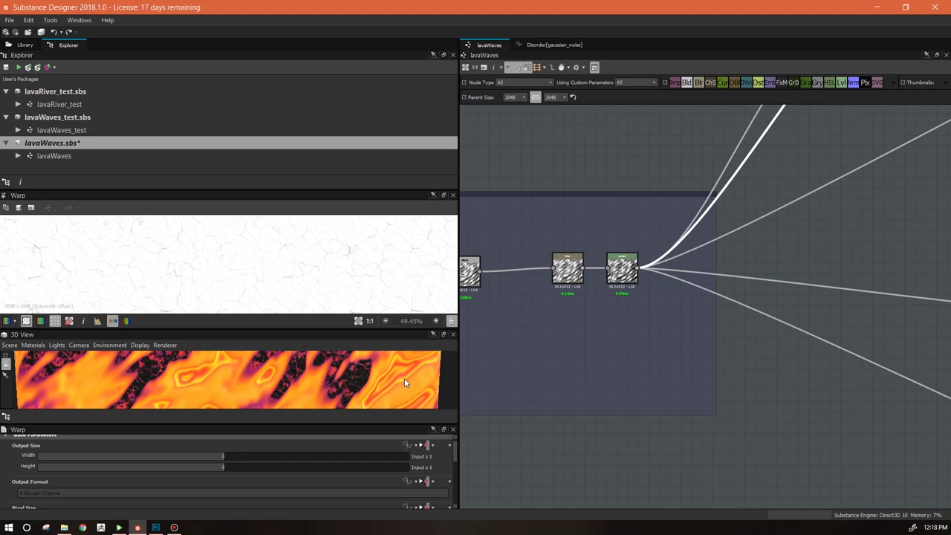
pyautogui.moveTo(404, 380)
pyautogui.mouseDown()
pyautogui.moveTo(394, 387)
pyautogui.moveTo(413, 381)
pyautogui.mouseUp()
# Add a Warp node to the islands frame, just before the upper Levels node
pyautogui.moveTo(712, 277); pyautogui.dragTo(598, 461, button='middle')
pyautogui.moveTo(752, 246); pyautogui.dragTo(680, 324, button='middle')
pyautogui.click(684, 190)
pyautogui.rightClick(688, 188)
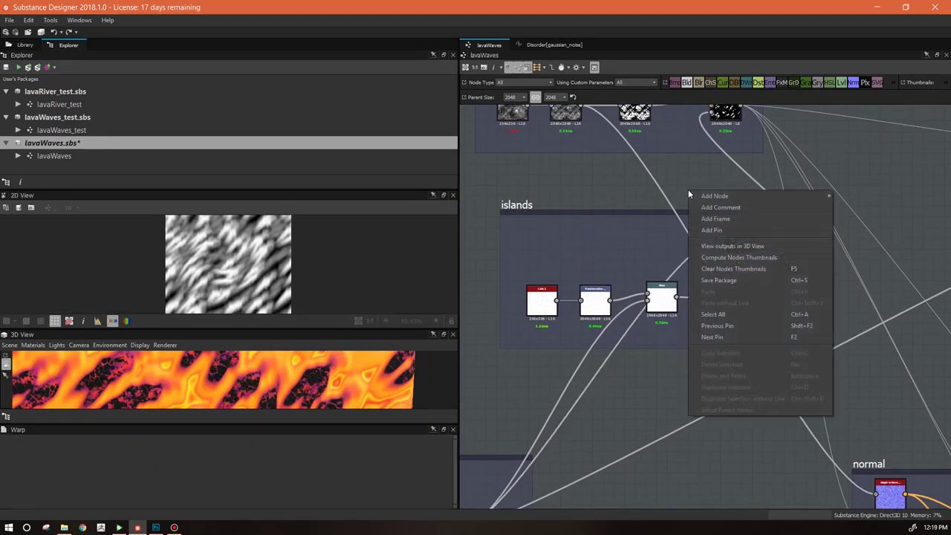
pyautogui.moveTo(721, 193)
pyautogui.click(861, 462)
pyautogui.moveTo(682, 196); pyautogui.dragTo(656, 249)
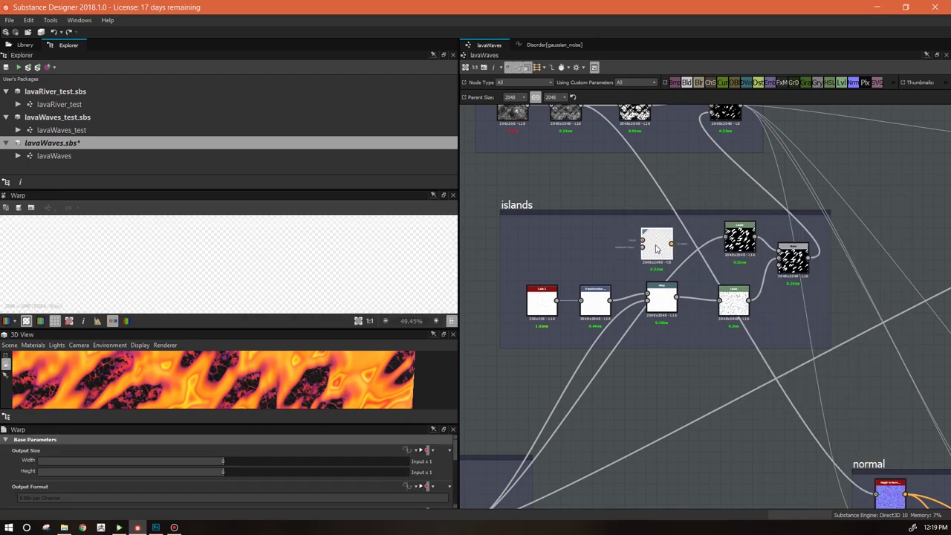
pyautogui.moveTo(734, 240); pyautogui.dragTo(720, 246)
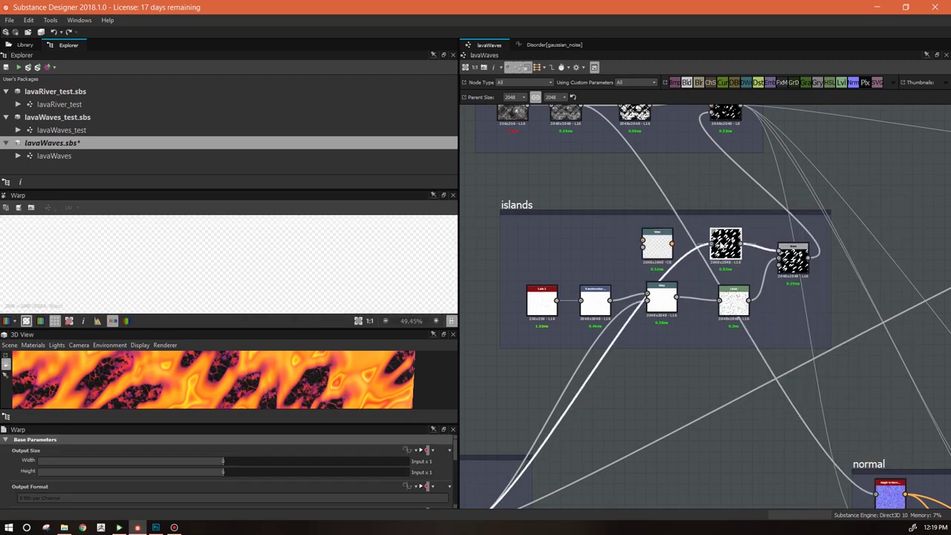
pyautogui.moveTo(652, 248); pyautogui.dragTo(740, 253)
# Connect the wave network's final Levels output to the new Warp's main input
pyautogui.moveTo(705, 429); pyautogui.dragTo(751, 410, button='middle')
pyautogui.moveTo(787, 248); pyautogui.dragTo(699, 229)
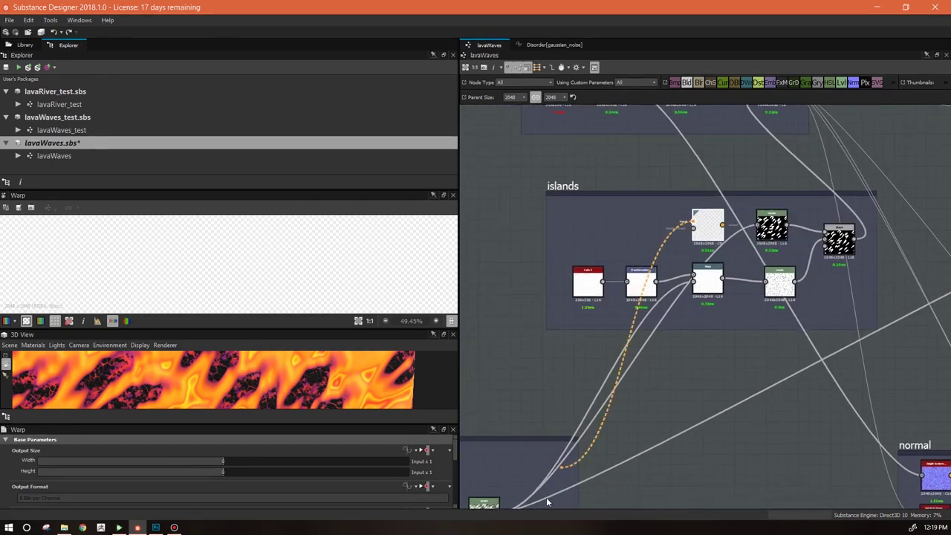
pyautogui.moveTo(583, 448); pyautogui.dragTo(629, 387, button='middle')
pyautogui.click(546, 453)
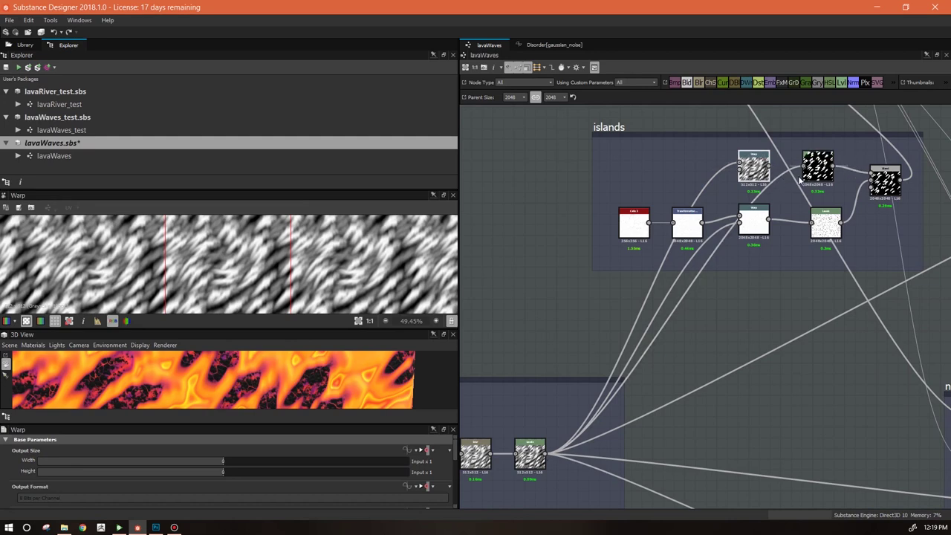
# Try the wave network's stretched lower noise branch as the gradient input of the new islands Warp
pyautogui.moveTo(672, 444); pyautogui.dragTo(805, 355, button='middle')
pyautogui.scroll(-2, 805, 355)
pyautogui.moveTo(611, 425); pyautogui.dragTo(844, 379, button='middle')
pyautogui.moveTo(658, 387); pyautogui.dragTo(684, 420, button='middle')
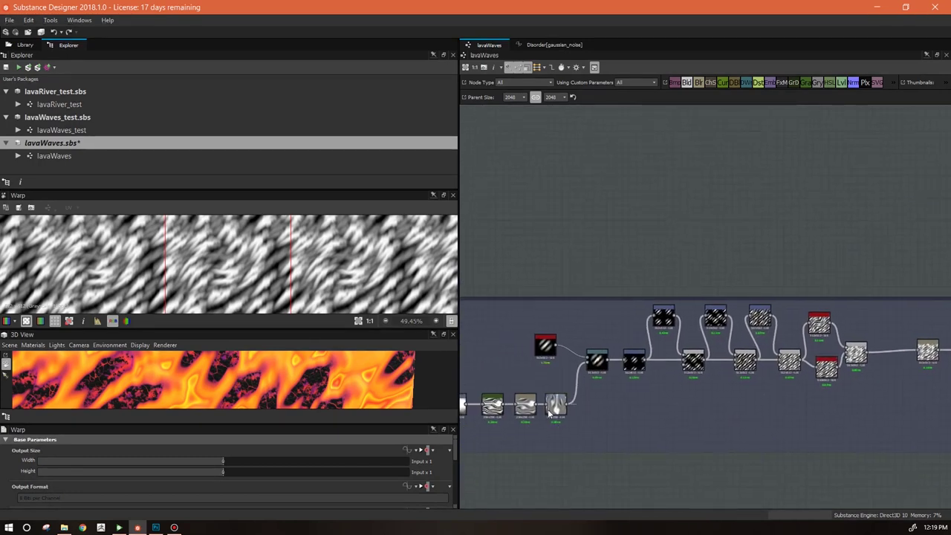
pyautogui.scroll(-2, 635, 432)
pyautogui.moveTo(799, 314); pyautogui.dragTo(539, 391, button='middle')
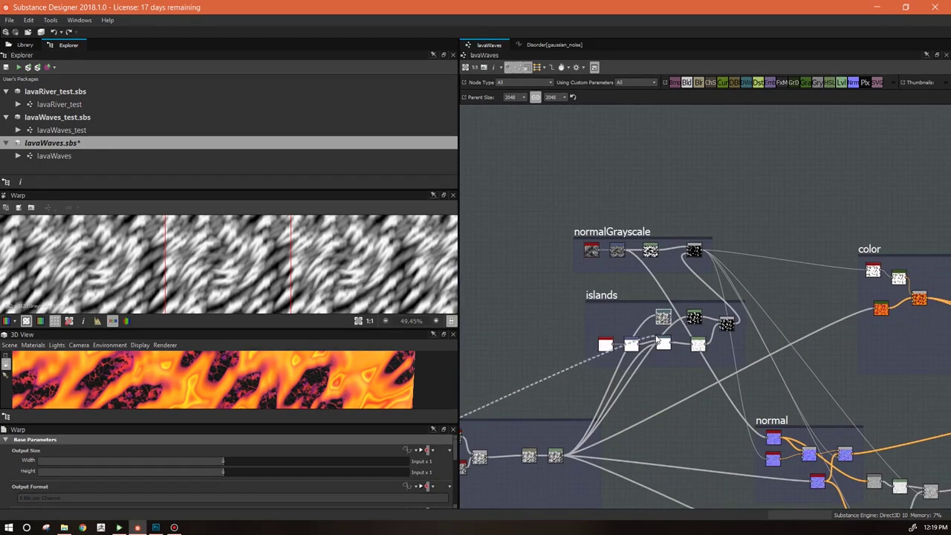
pyautogui.scroll(1, 655, 327)
pyautogui.click(662, 318)
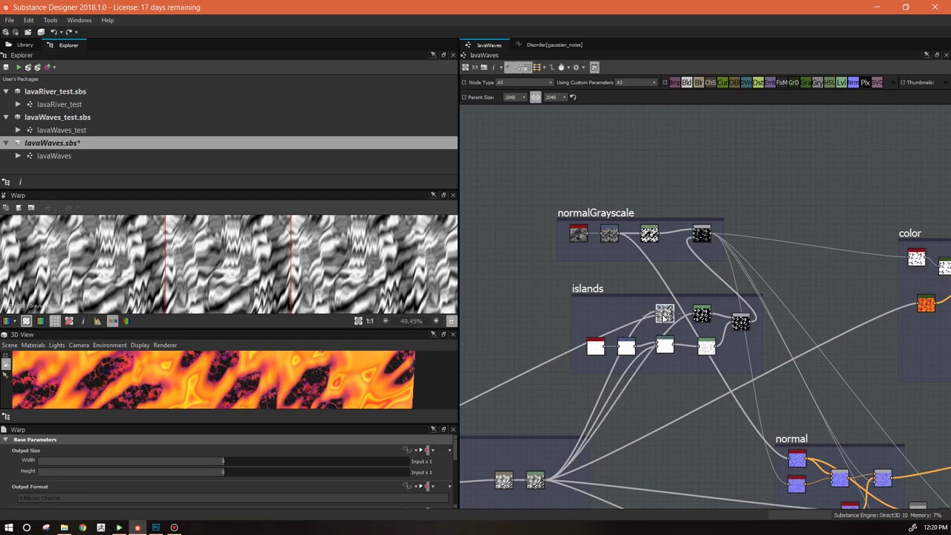
# Move the Warp behind the islands Levels mask and feed it with the Levels output
pyautogui.scroll(3, 697, 321)
pyautogui.moveTo(660, 293); pyautogui.dragTo(765, 272)
pyautogui.moveTo(786, 277); pyautogui.dragTo(746, 292)
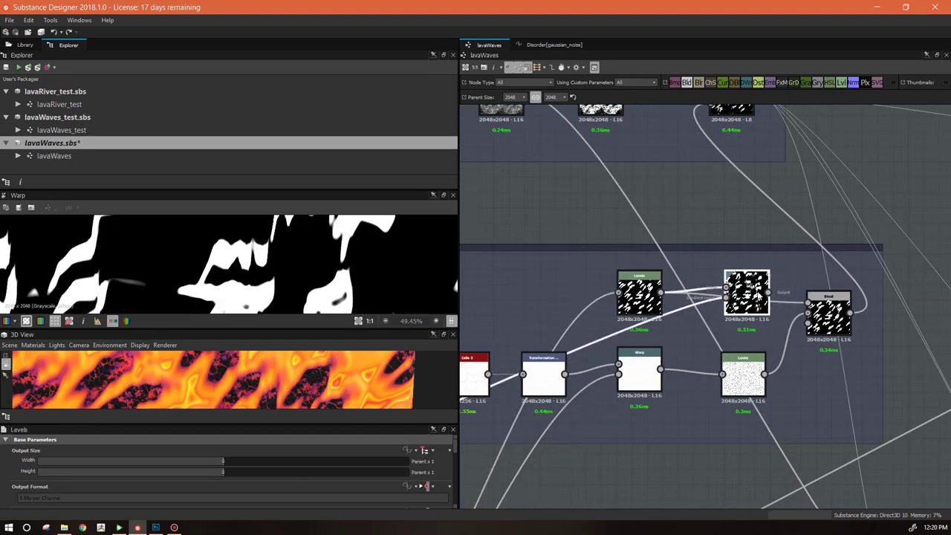
pyautogui.scroll(-6, 409, 293)
pyautogui.moveTo(698, 449); pyautogui.dragTo(855, 344, button='middle')
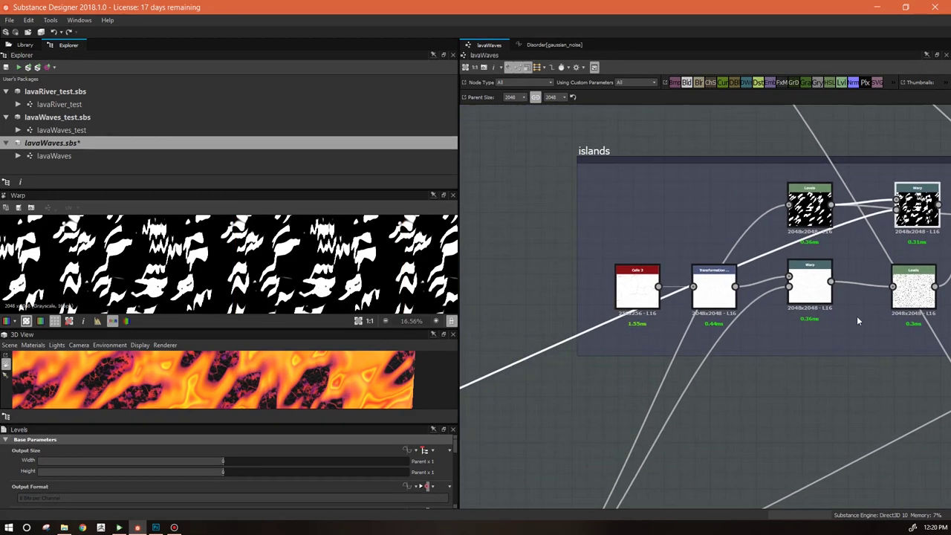
# Try a Transformation 2D on the Warp's gradient link inside the islands frame, with the Warp intensity at 0.36
pyautogui.rightClick(737, 124)
pyautogui.moveTo(761, 135)
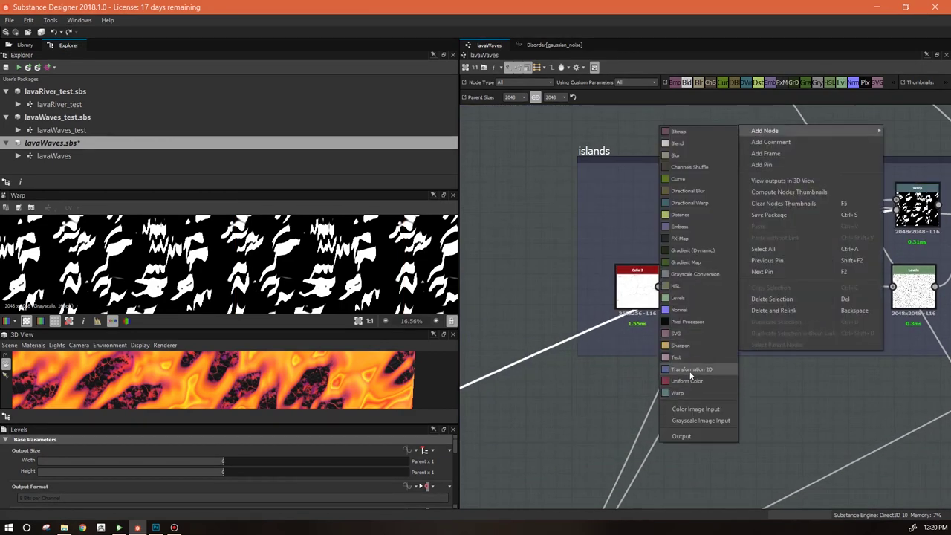
pyautogui.click(689, 369)
pyautogui.scroll(-3, 633, 400)
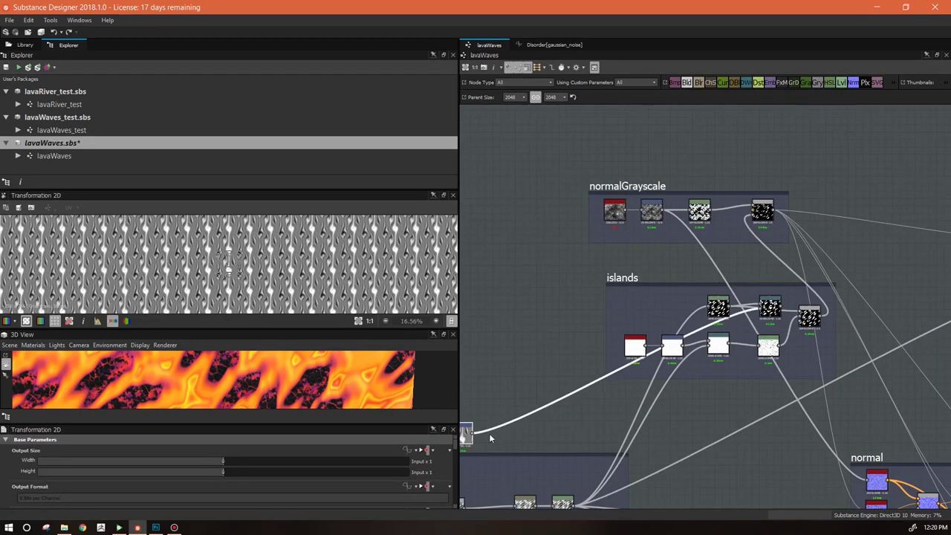
pyautogui.moveTo(463, 438); pyautogui.dragTo(722, 297)
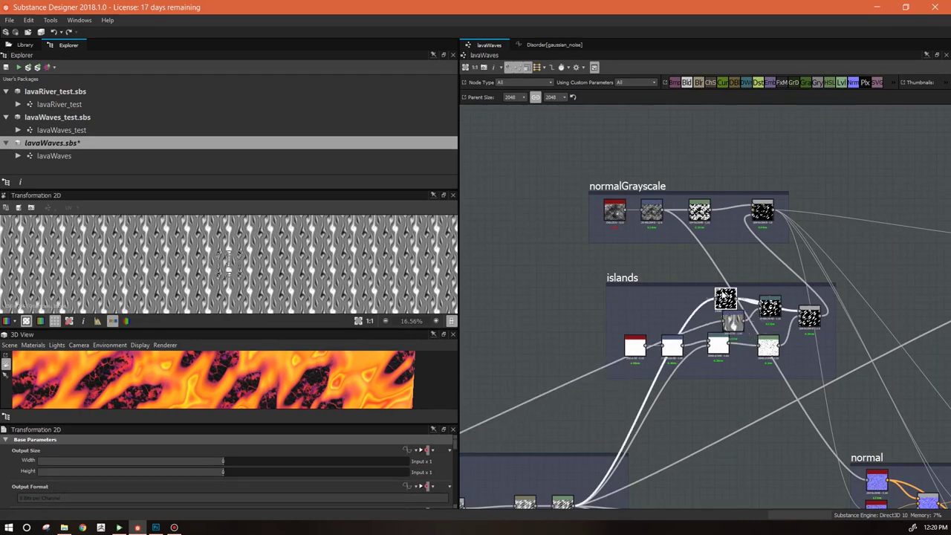
pyautogui.doubleClick(769, 309)
pyautogui.moveTo(452, 454); pyautogui.dragTo(173, 508)
pyautogui.scroll(3, 690, 299)
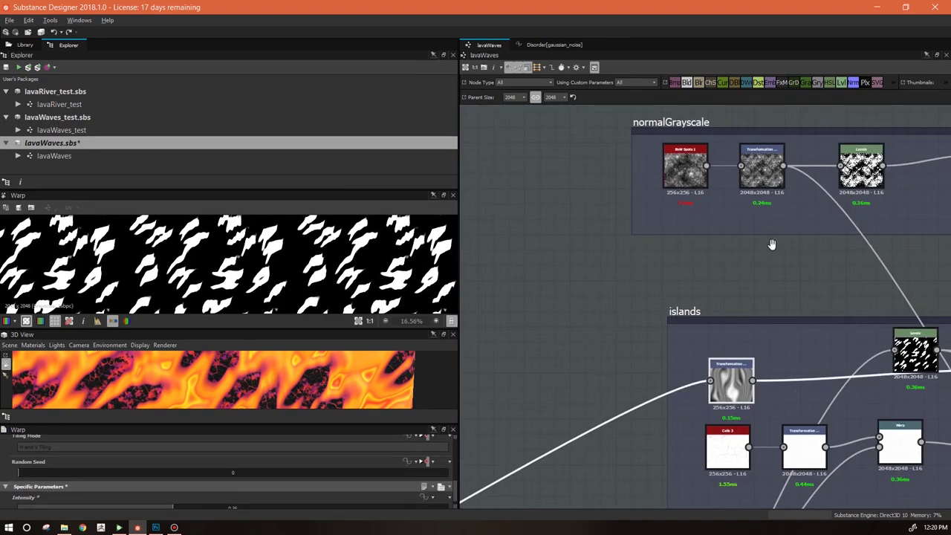
# Feed the Warp's gradient input from the normalGrayscale Levels and reduce the Warp intensity to about 0.03
pyautogui.moveTo(842, 324); pyautogui.dragTo(839, 315)
pyautogui.moveTo(170, 508); pyautogui.dragTo(23, 488)
pyautogui.scroll(4, 27, 288)
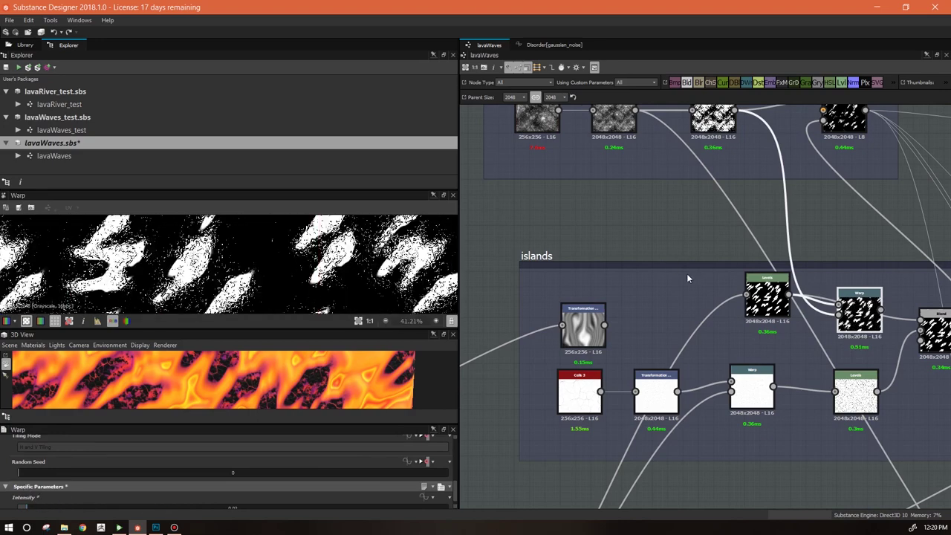
# Replace the unused islands Transformation 2D with a new one between the normalGrayscale Levels and the Warp
pyautogui.click(583, 324)
pyautogui.press('Delete')
pyautogui.rightClick(781, 217)
pyautogui.click(815, 460)
# Apply the x2 stretch twice to the new Transformation 2D and inspect the warped island edges
pyautogui.scroll(-3, 455, 471)
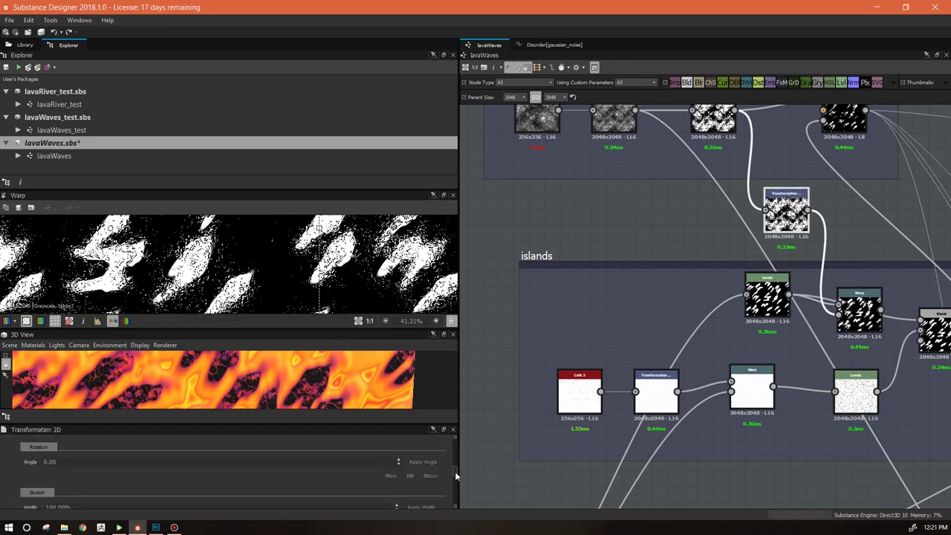
pyautogui.scroll(-1, 446, 479)
pyautogui.click(425, 471)
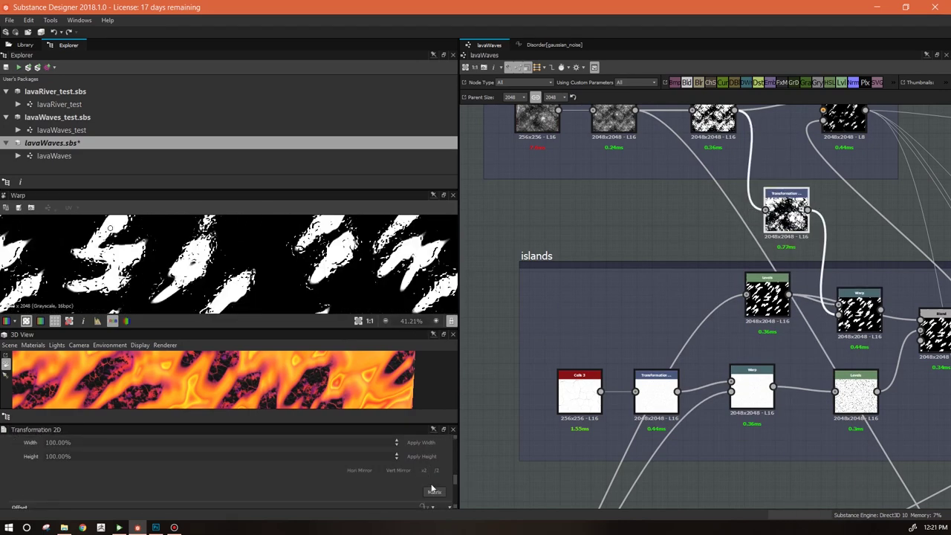
pyautogui.click(424, 471)
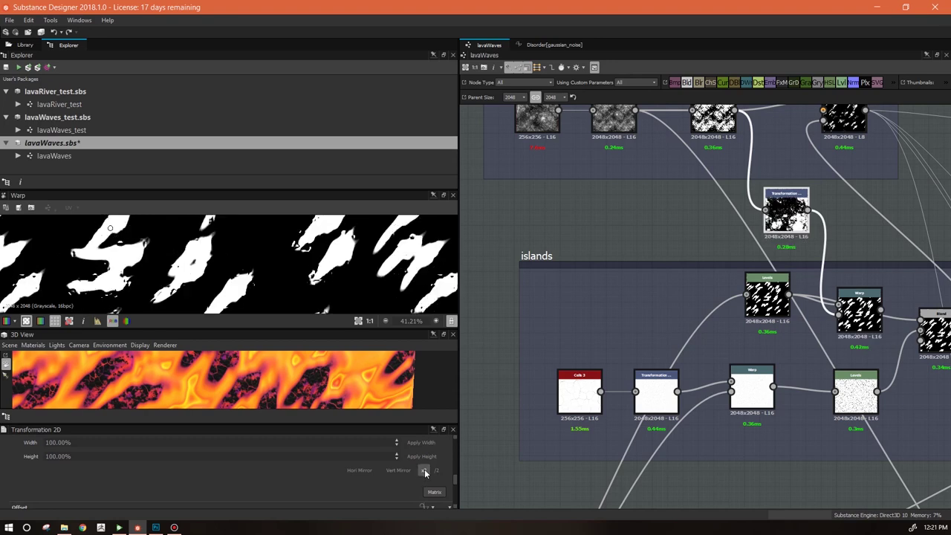
pyautogui.scroll(-2, 355, 265)
pyautogui.moveTo(352, 251); pyautogui.dragTo(284, 323, button='middle')
pyautogui.moveTo(316, 266); pyautogui.dragTo(299, 273, button='middle')
pyautogui.scroll(4, 282, 268)
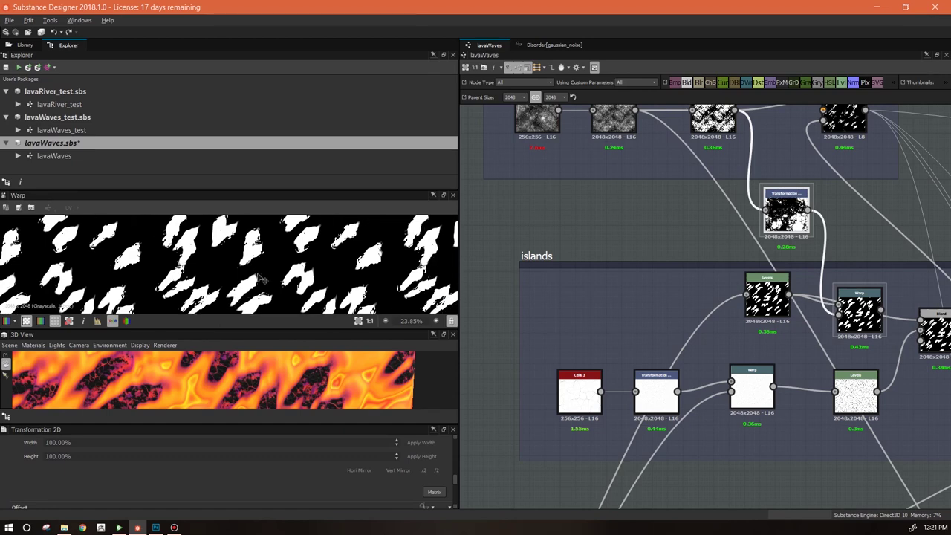
pyautogui.scroll(-3, 269, 262)
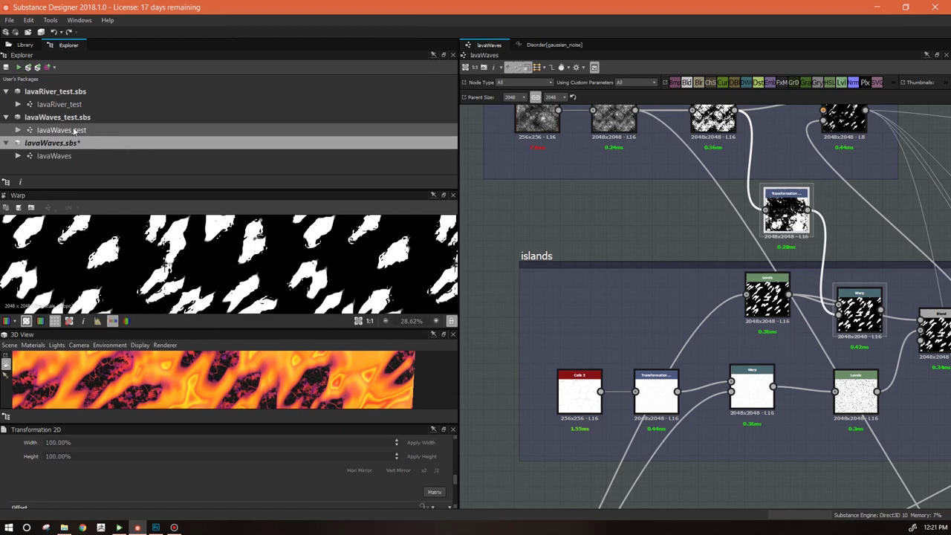
# Switch to Substance Player to check the lava islands, and return to the islands network in Substance Designer
pyautogui.click(118, 527)
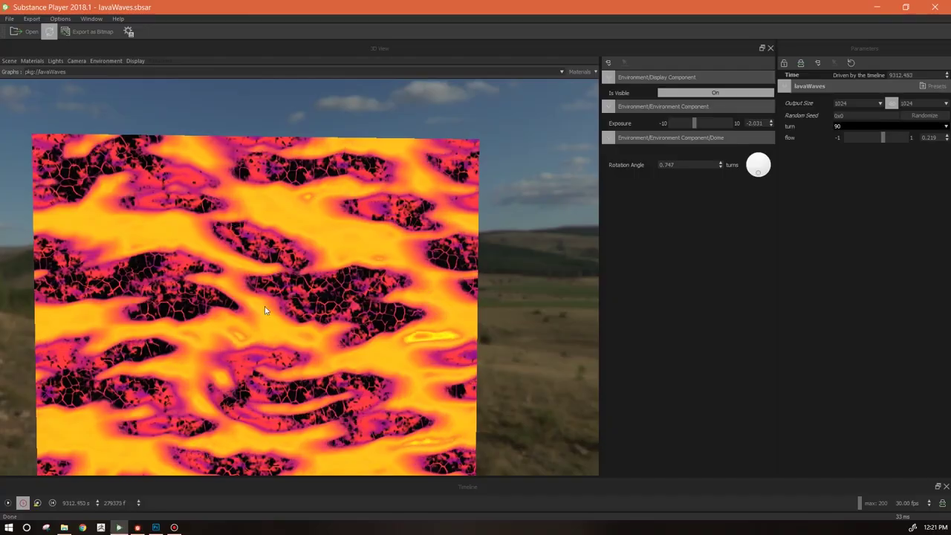
pyautogui.hotkey('alt', 'Tab')
pyautogui.moveTo(643, 323); pyautogui.dragTo(484, 324, button='middle')
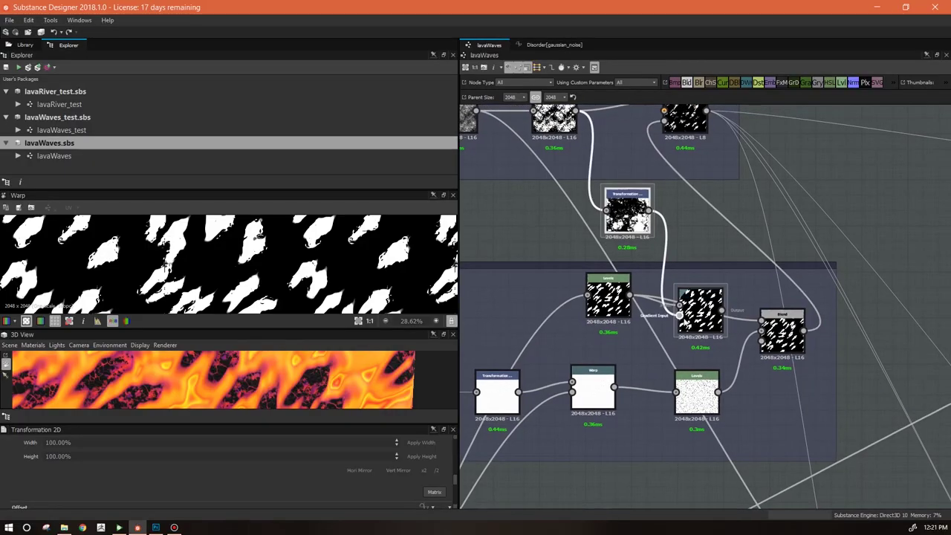
# Connect the new Warp's output to the islands Blend and save the lavaWaves package
pyautogui.moveTo(697, 322); pyautogui.dragTo(697, 241)
pyautogui.moveTo(744, 312); pyautogui.dragTo(760, 320)
pyautogui.moveTo(701, 235); pyautogui.dragTo(708, 311)
pyautogui.hotkey('ctrl', 's')
pyautogui.click(119, 528)
pyautogui.hotkey('alt', 'Tab')
# Preview the inverted island mask and apply the /2 stretch to the Transformation 2D feeding the Warp
pyautogui.click(782, 330)
pyautogui.moveTo(796, 372); pyautogui.dragTo(602, 294, button='middle')
pyautogui.scroll(-3, 602, 293)
pyautogui.click(847, 226)
pyautogui.doubleClick(833, 158)
pyautogui.click(490, 178)
pyautogui.moveTo(455, 465)
pyautogui.mouseDown()
pyautogui.moveTo(455, 488)
pyautogui.moveTo(455, 466)
pyautogui.mouseUp()
pyautogui.scroll(-5, 465, 463)
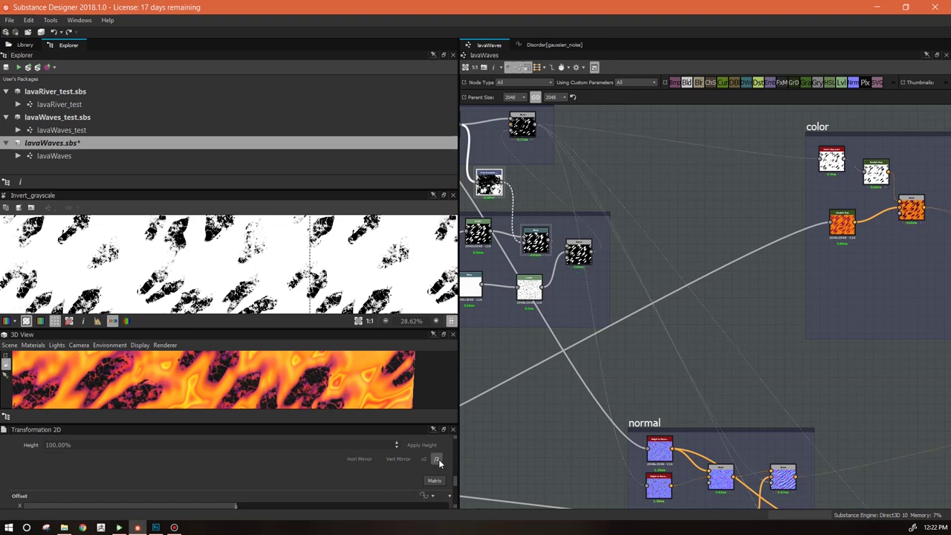
# Preview the color network's final Blend and switch to Substance Player to check the updated lava
pyautogui.doubleClick(912, 210)
pyautogui.scroll(-3, 343, 264)
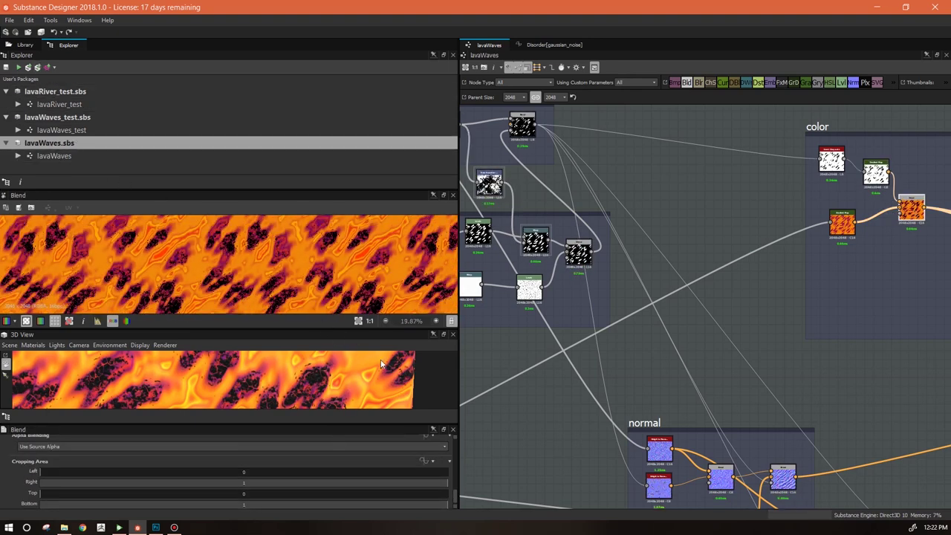
pyautogui.click(119, 528)
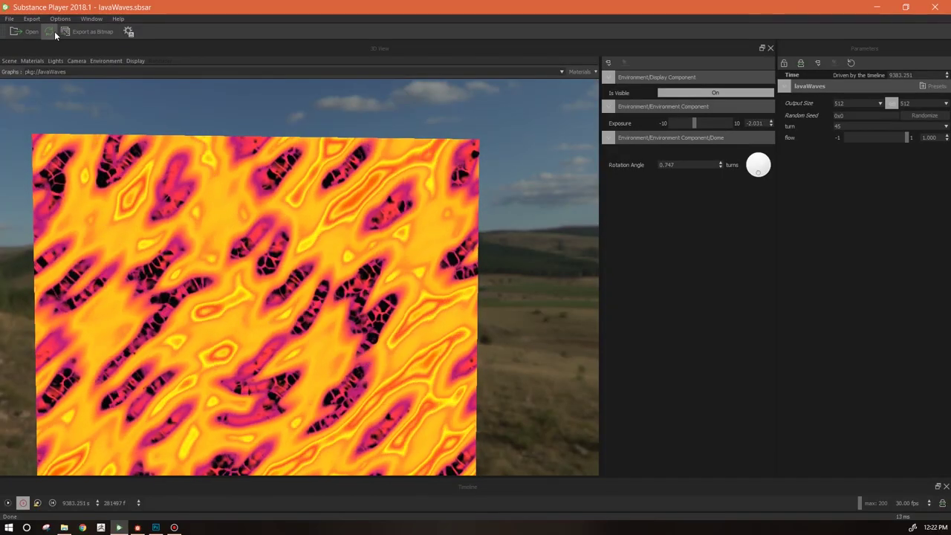
# Set the lavaWaves output size to 1024, inspect the rock islands up close, and switch back to Substance Designer
pyautogui.click(879, 103)
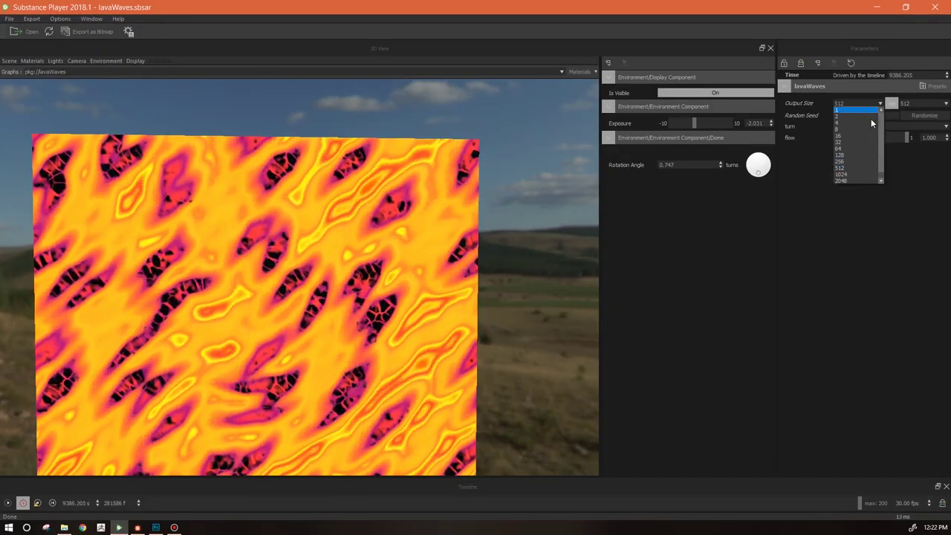
pyautogui.click(854, 175)
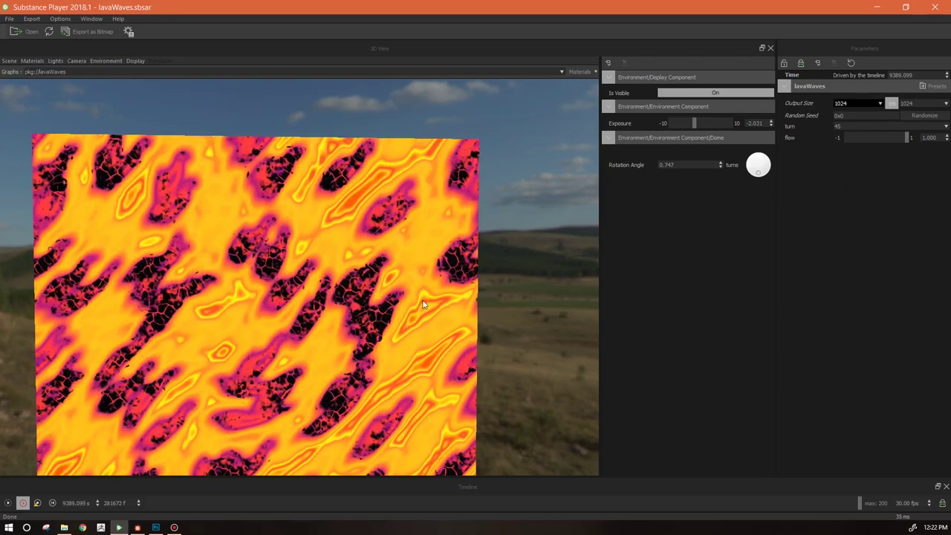
pyautogui.scroll(2, 357, 293)
pyautogui.scroll(1, 358, 293)
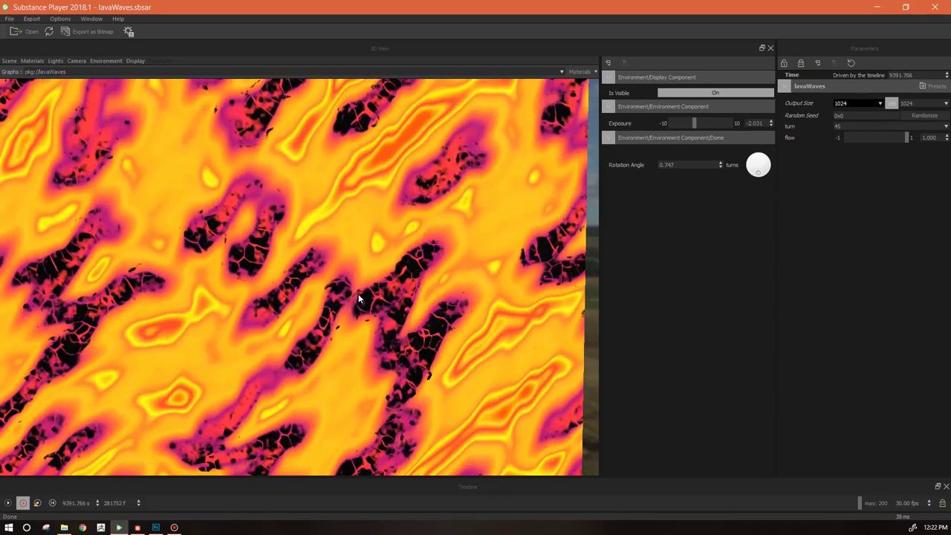
pyautogui.scroll(-2, 358, 293)
pyautogui.scroll(-2, 358, 299)
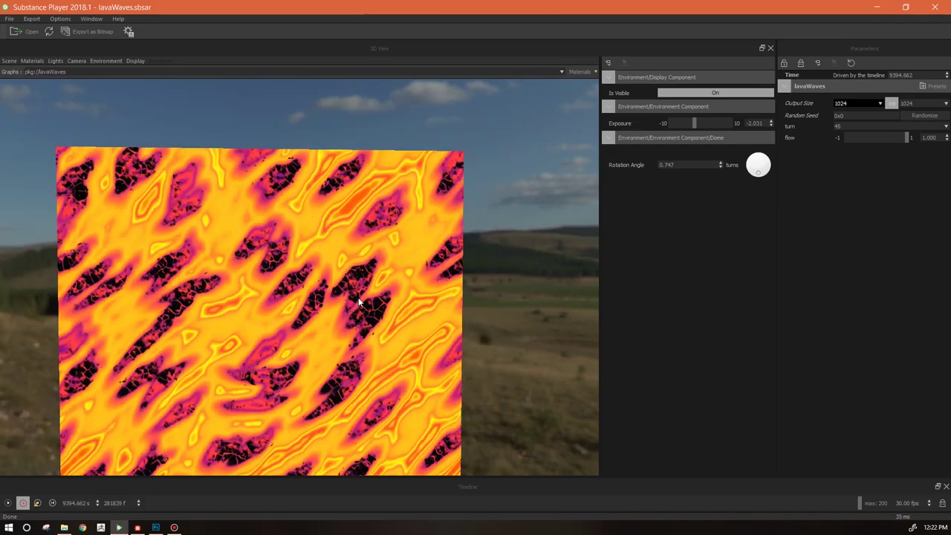
pyautogui.scroll(-1, 362, 303)
pyautogui.hotkey('alt', 'Tab')
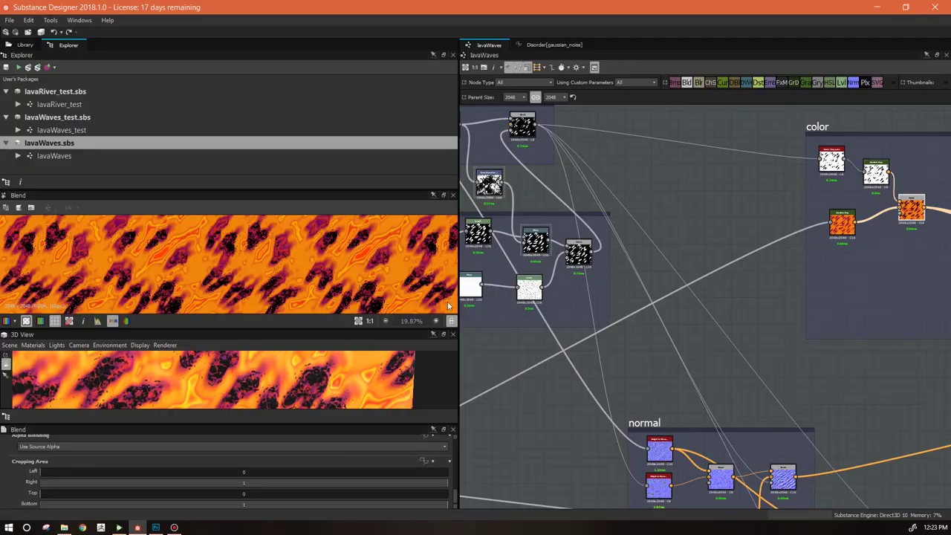
# Move the stray Transformation 2D down into the islands frame and shift the white source node to the start of the lower row
pyautogui.scroll(-2, 653, 341)
pyautogui.moveTo(654, 341); pyautogui.dragTo(798, 359, button='middle')
pyautogui.moveTo(689, 253); pyautogui.dragTo(695, 308)
pyautogui.click(748, 352)
pyautogui.moveTo(649, 327); pyautogui.dragTo(613, 362)
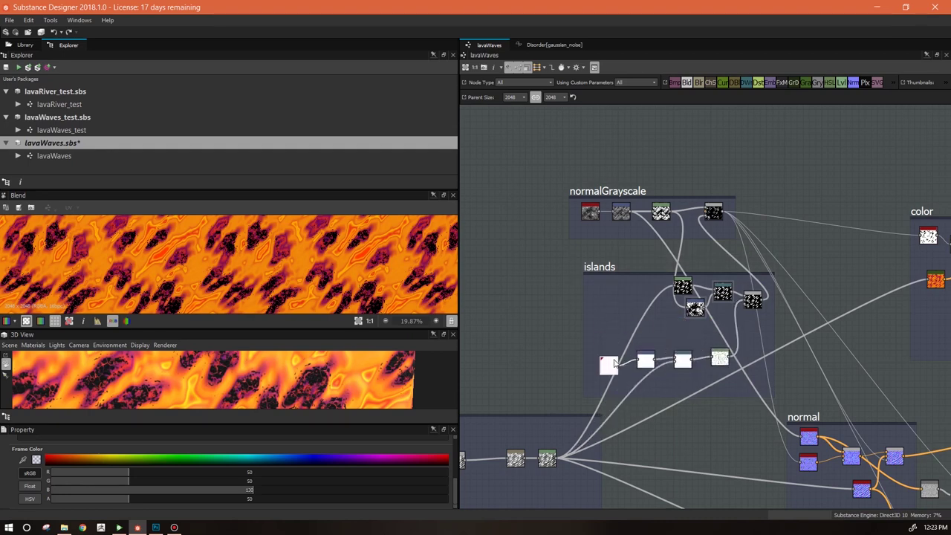
pyautogui.scroll(-4, 753, 334)
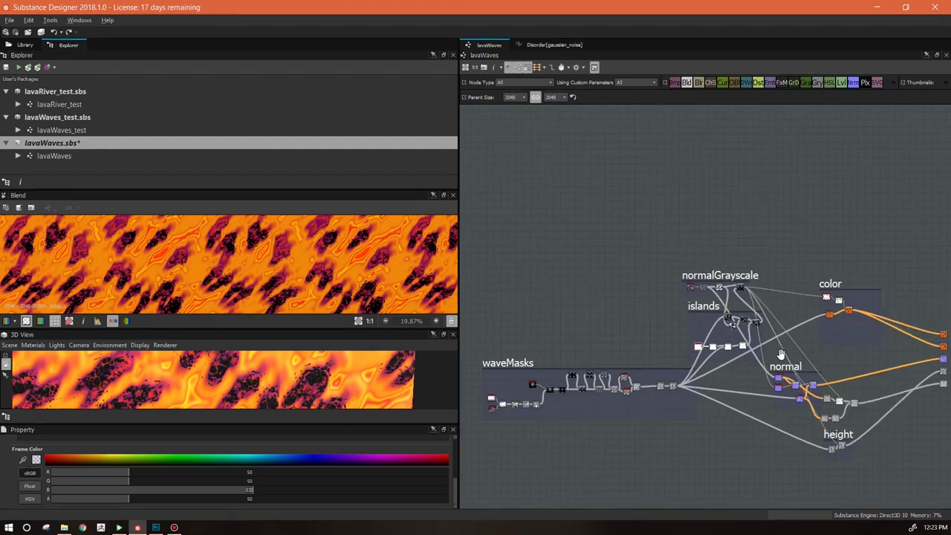
pyautogui.moveTo(788, 333); pyautogui.dragTo(802, 253, button='middle')
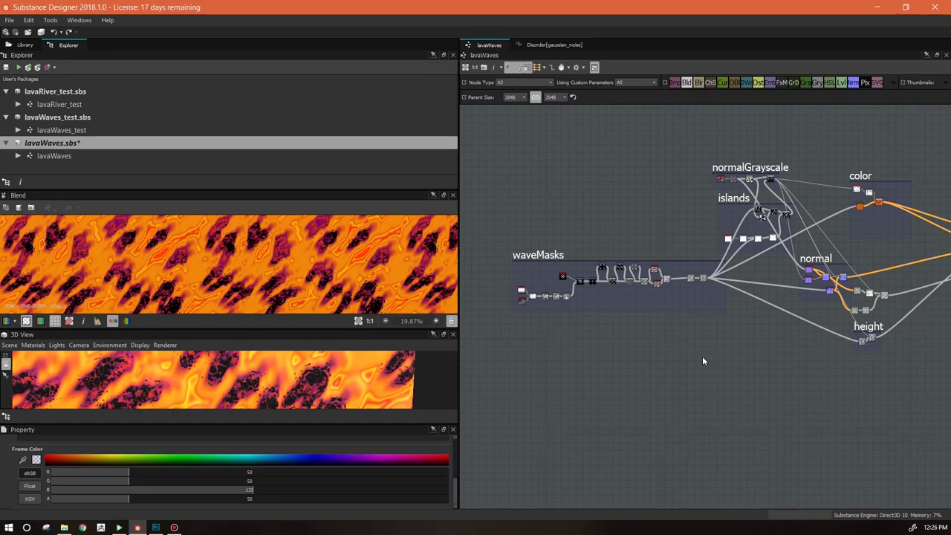
# Make 90 the default value of the lavaWaves graph's turn parameter
pyautogui.scroll(3, 636, 322)
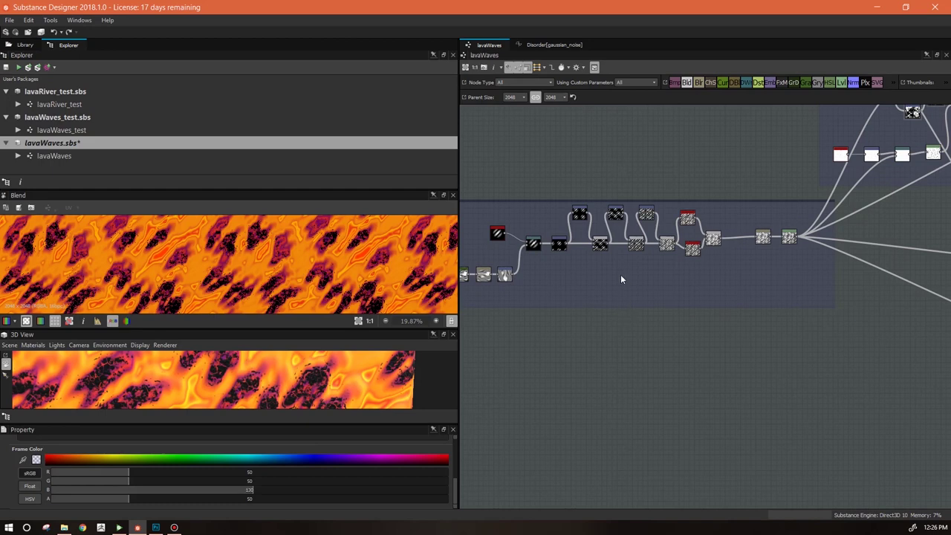
pyautogui.click(559, 244)
pyautogui.scroll(5, 563, 251)
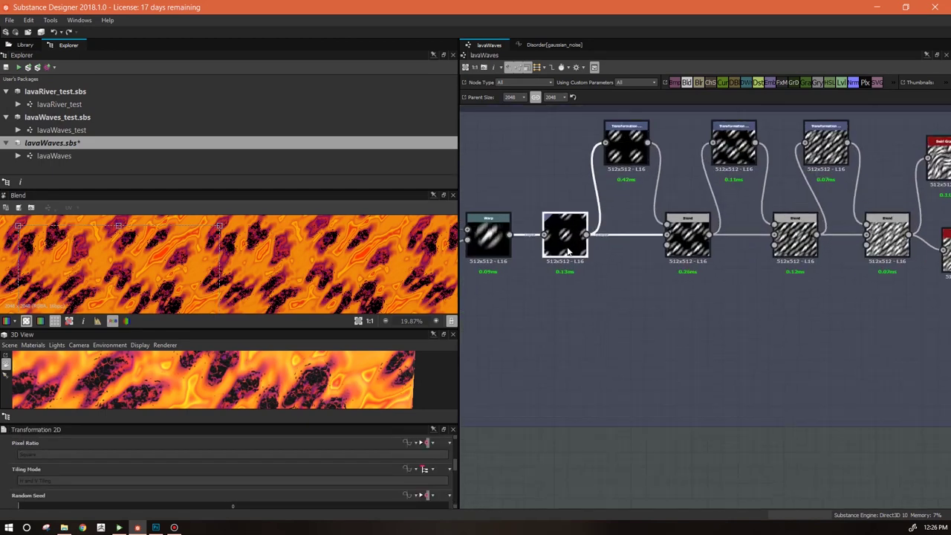
pyautogui.click(515, 464)
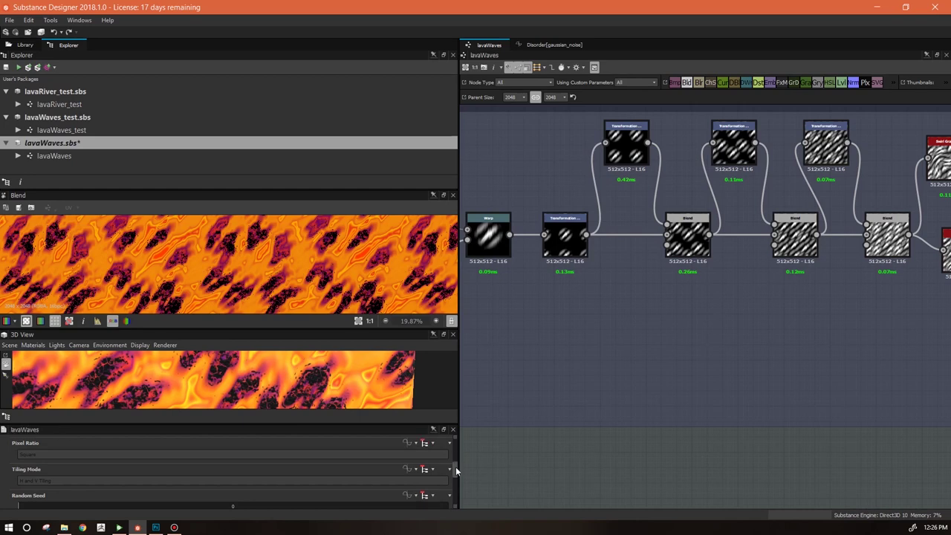
pyautogui.moveTo(456, 499)
pyautogui.mouseDown()
pyautogui.moveTo(456, 436)
pyautogui.moveTo(456, 482)
pyautogui.mouseUp()
pyautogui.click(21, 474)
pyautogui.click(416, 470)
pyautogui.click(416, 482)
pyautogui.click(415, 494)
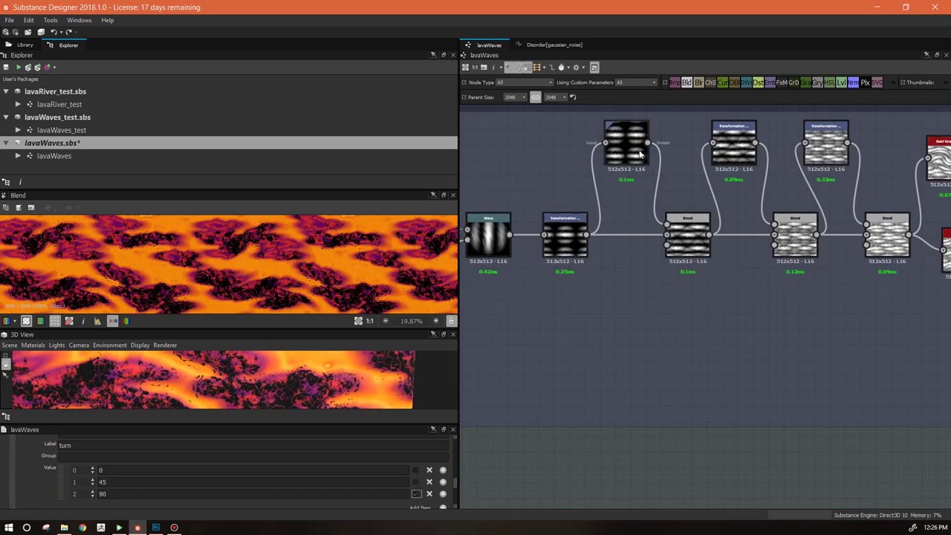
# Preview the Transformation 2D feeding the first waveMasks Blend and look at its Offset function options
pyautogui.doubleClick(627, 141)
pyautogui.scroll(-2, 456, 481)
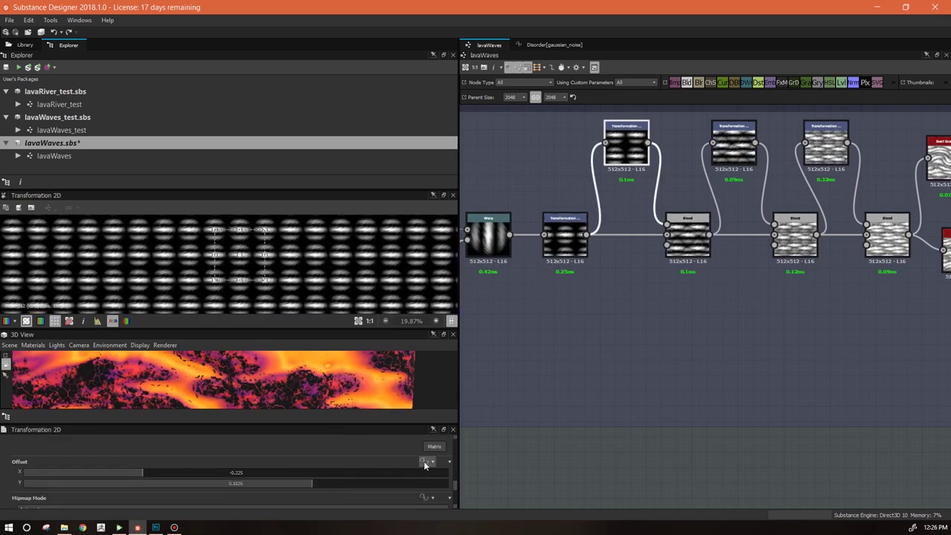
pyautogui.click(426, 462)
pyautogui.click(610, 341)
# Copy the flow, 0.25, $time and Multiplication nodes from the Gaussian Noise's Disorder function and return to the lavaWaves graph
pyautogui.moveTo(622, 394); pyautogui.dragTo(942, 420, button='middle')
pyautogui.moveTo(625, 440); pyautogui.dragTo(809, 407, button='middle')
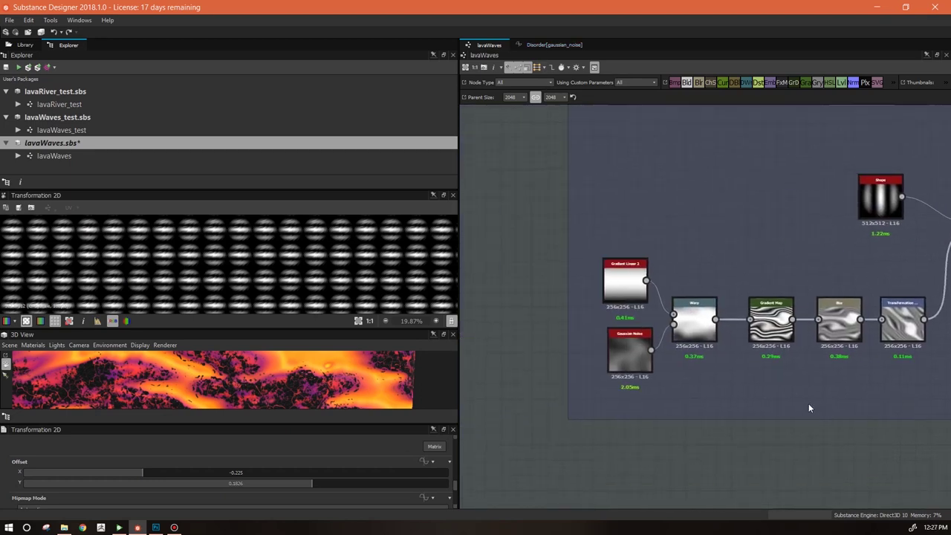
pyautogui.click(630, 348)
pyautogui.click(554, 45)
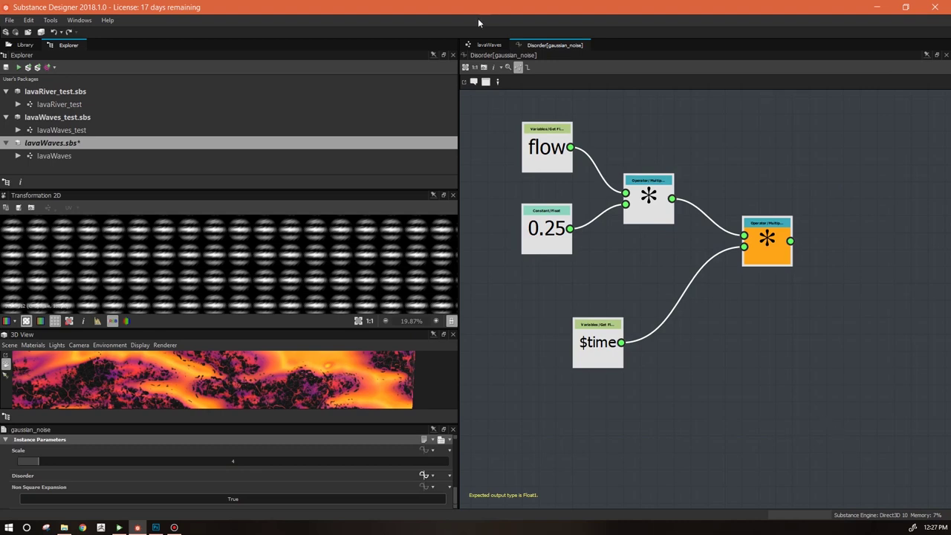
pyautogui.click(489, 46)
# Create an empty Offset function on the Transformation 2D after the waveMasks Warp and paste the copied flow and time nodes into it
pyautogui.moveTo(828, 442); pyautogui.dragTo(482, 410, button='middle')
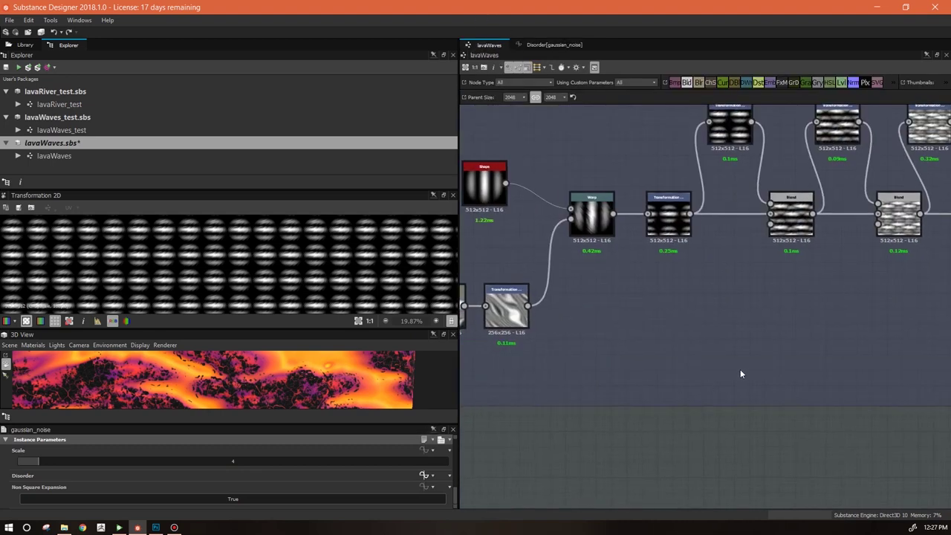
pyautogui.moveTo(739, 368); pyautogui.dragTo(768, 471, button='middle')
pyautogui.click(706, 335)
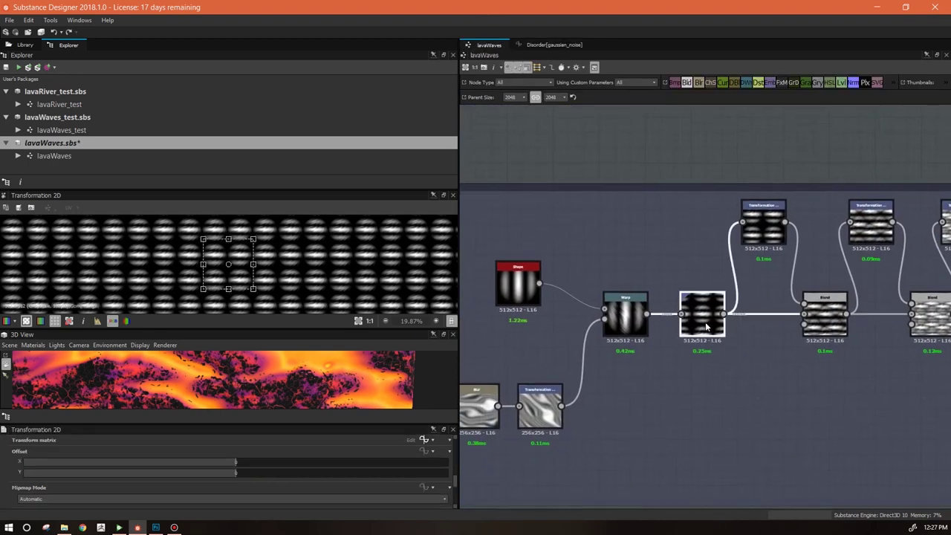
pyautogui.click(425, 452)
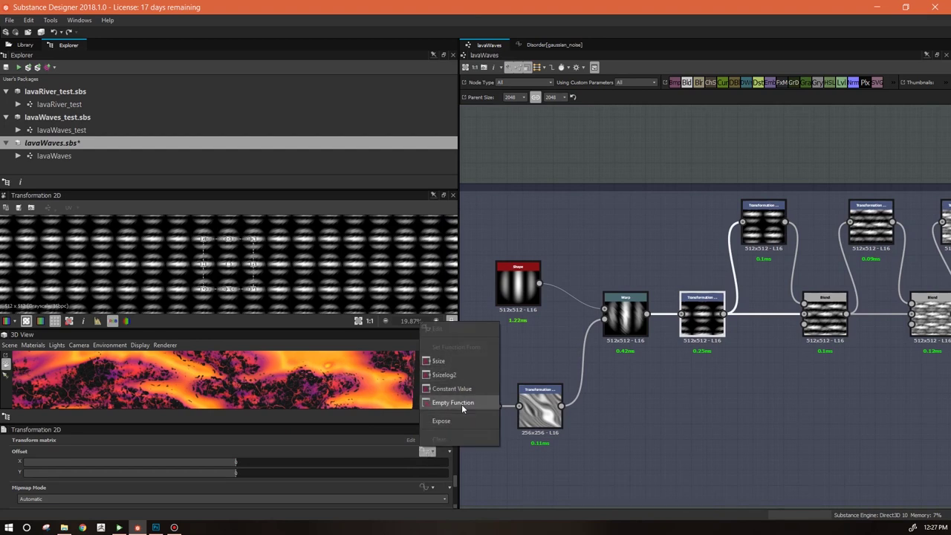
pyautogui.click(462, 404)
pyautogui.click(425, 451)
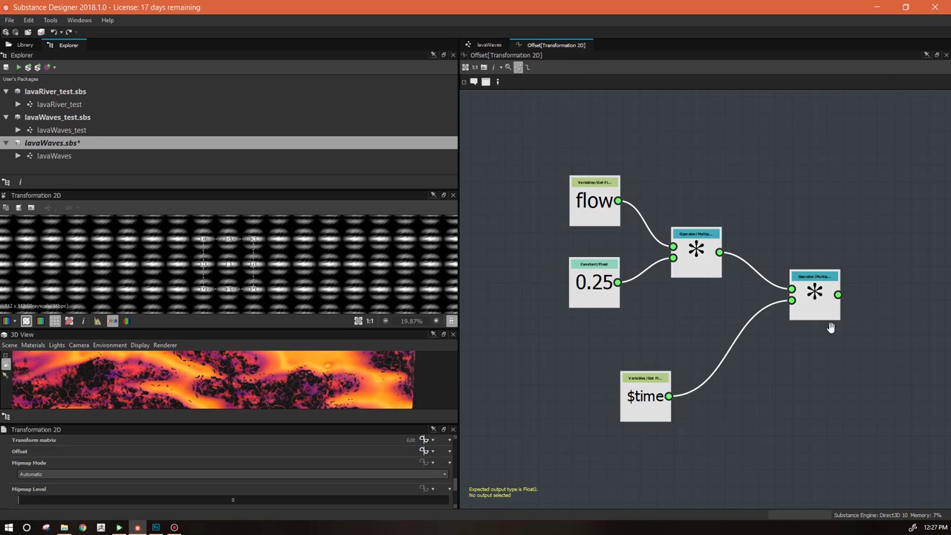
pyautogui.scroll(-4, 852, 296)
pyautogui.moveTo(702, 194); pyautogui.dragTo(880, 402)
pyautogui.moveTo(839, 284)
pyautogui.mouseDown(button='middle')
pyautogui.moveTo(675, 268)
pyautogui.moveTo(621, 249)
pyautogui.mouseUp(button='middle')
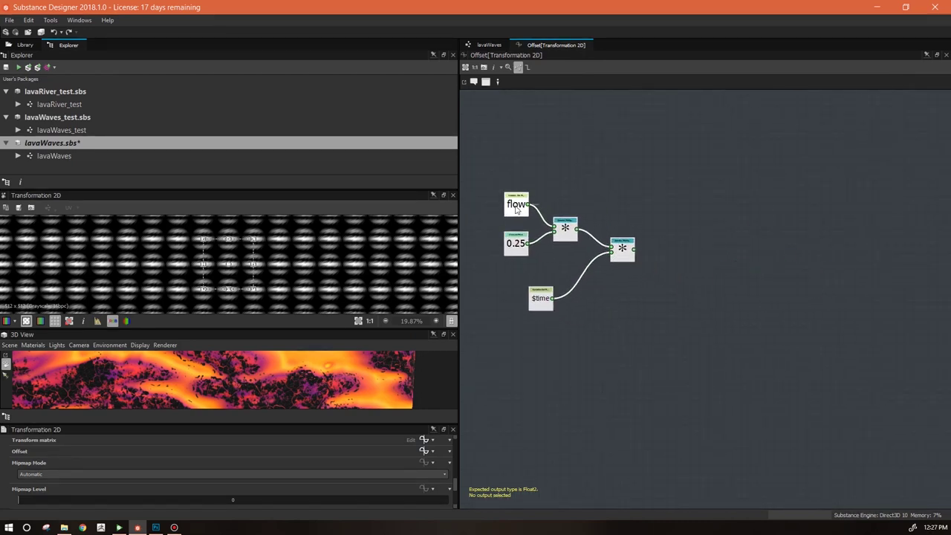
pyautogui.moveTo(669, 347); pyautogui.dragTo(664, 310, button='middle')
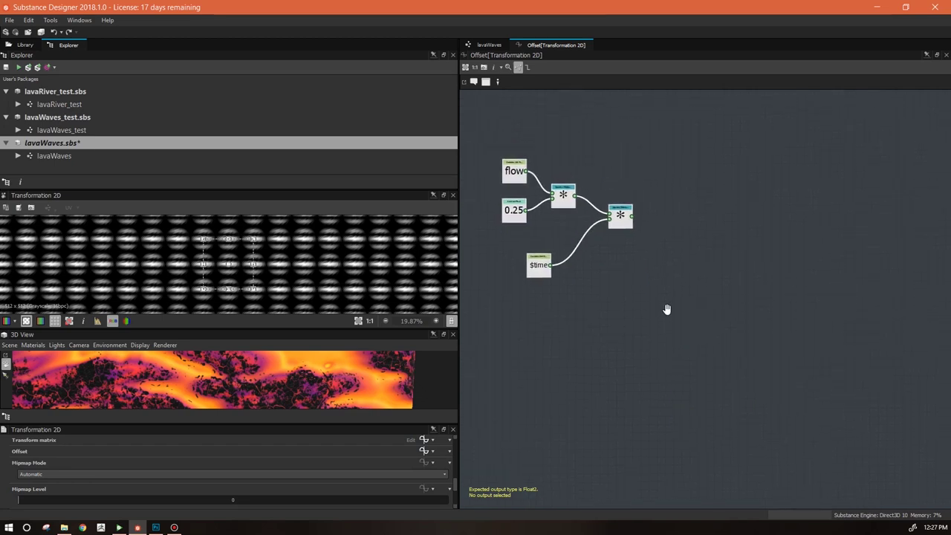
# Add a Get Integer node to the Offset function, place it beside the multiplication chain and set its variable to turn
pyautogui.rightClick(674, 207)
pyautogui.moveTo(695, 213)
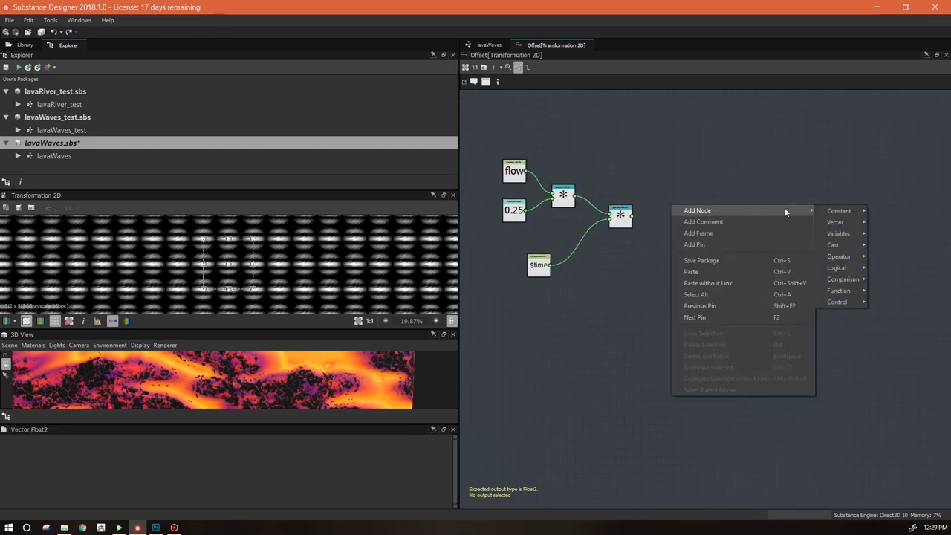
pyautogui.moveTo(846, 235)
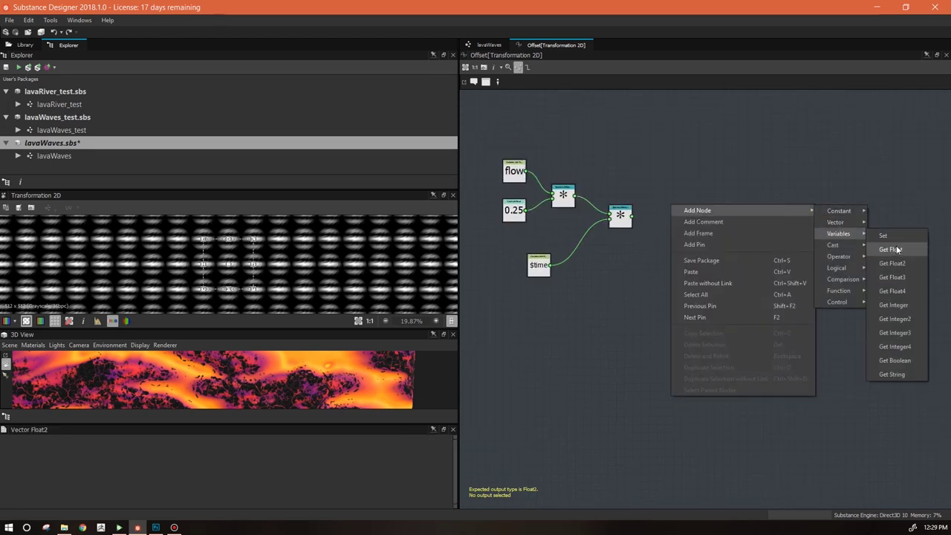
pyautogui.click(893, 305)
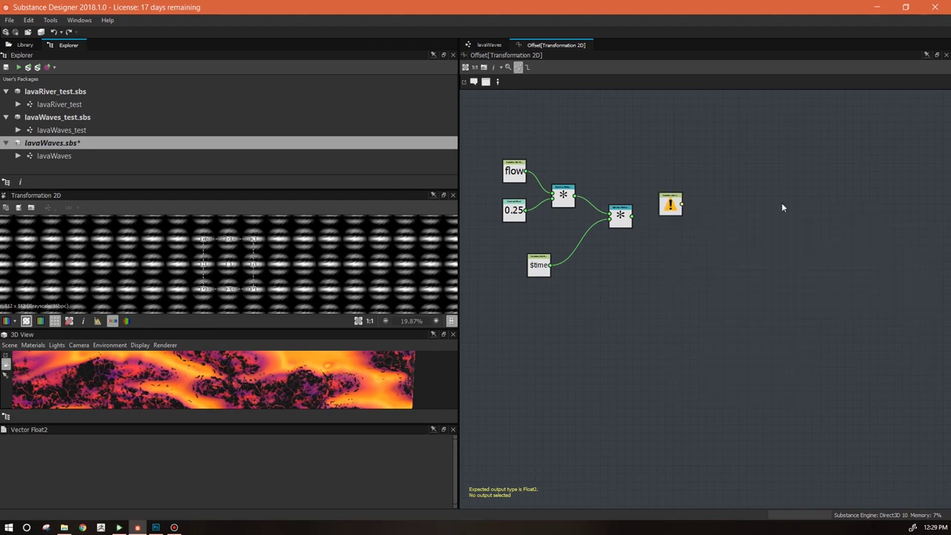
pyautogui.moveTo(671, 204); pyautogui.dragTo(702, 160)
pyautogui.click(445, 451)
pyautogui.click(416, 483)
# Add a constant Integer node and place it directly beneath the turn node
pyautogui.rightClick(749, 195)
pyautogui.moveTo(774, 201)
pyautogui.click(847, 257)
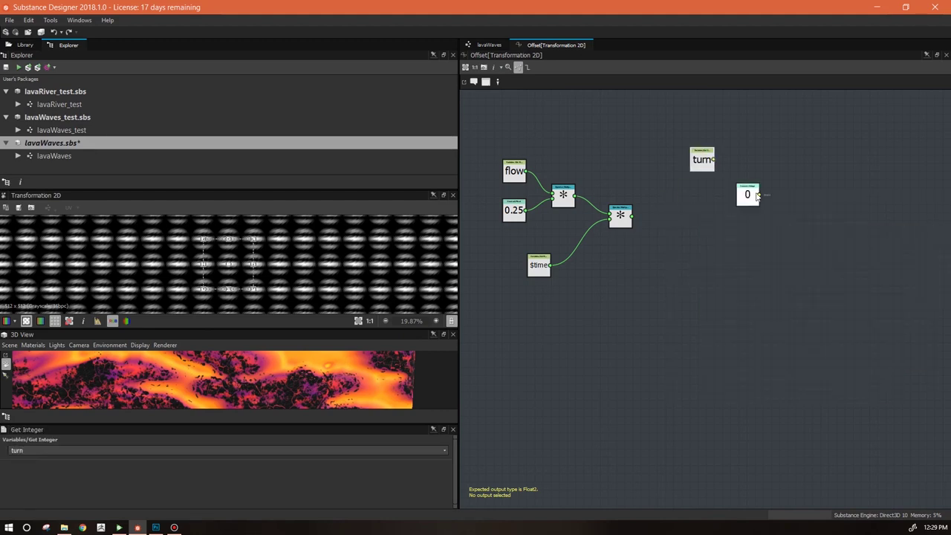
pyautogui.moveTo(747, 195); pyautogui.dragTo(702, 196)
# Add an Equal (==) comparison node and connect the turn node to its first input
pyautogui.rightClick(761, 166)
pyautogui.moveTo(821, 178)
pyautogui.moveTo(736, 243)
pyautogui.click(794, 243)
pyautogui.moveTo(714, 159); pyautogui.dragTo(750, 164)
# Set the constant Integer to 1, connect it to the comparison's second input, and arrange the three nodes compactly above the chain
pyautogui.click(702, 196)
pyautogui.write('1')
pyautogui.press('Return')
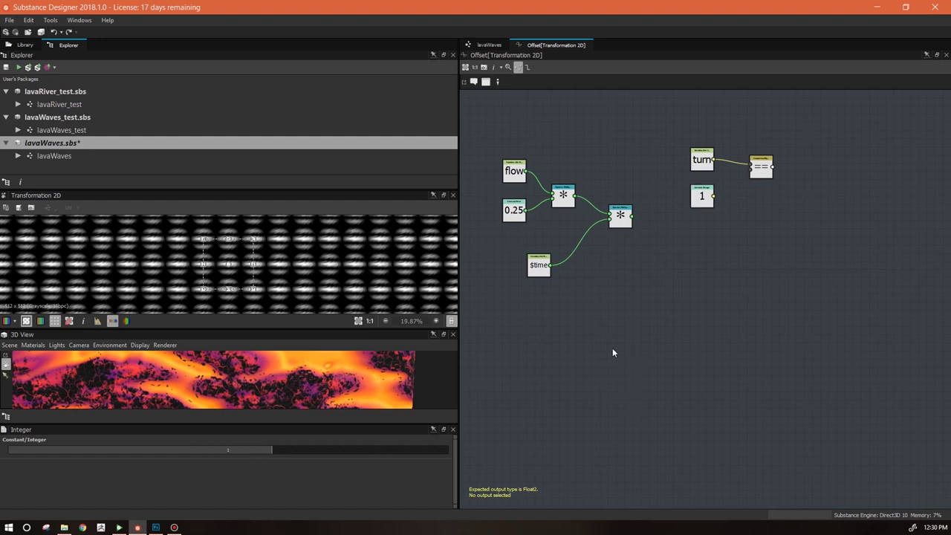
pyautogui.moveTo(613, 353)
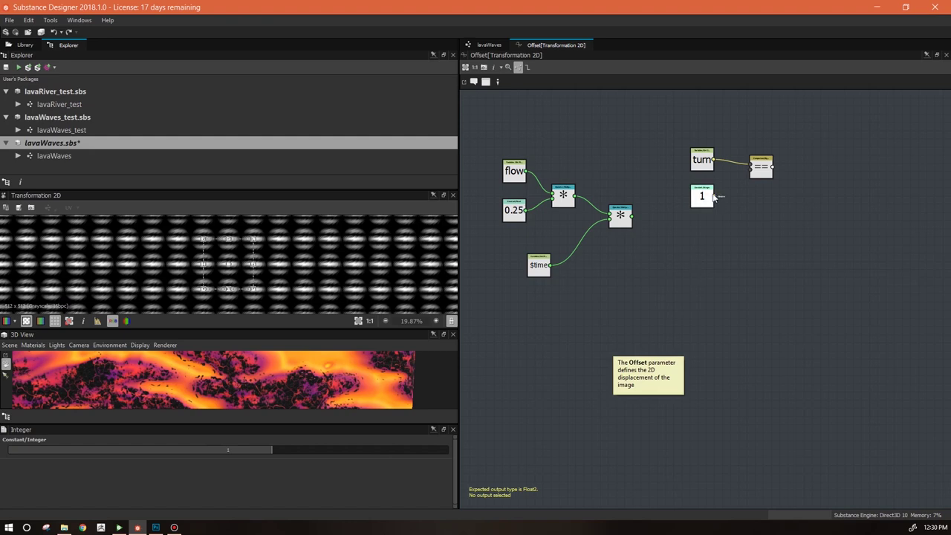
pyautogui.moveTo(714, 196); pyautogui.dragTo(754, 178)
pyautogui.moveTo(702, 159); pyautogui.dragTo(699, 122)
pyautogui.moveTo(703, 197); pyautogui.dragTo(702, 167)
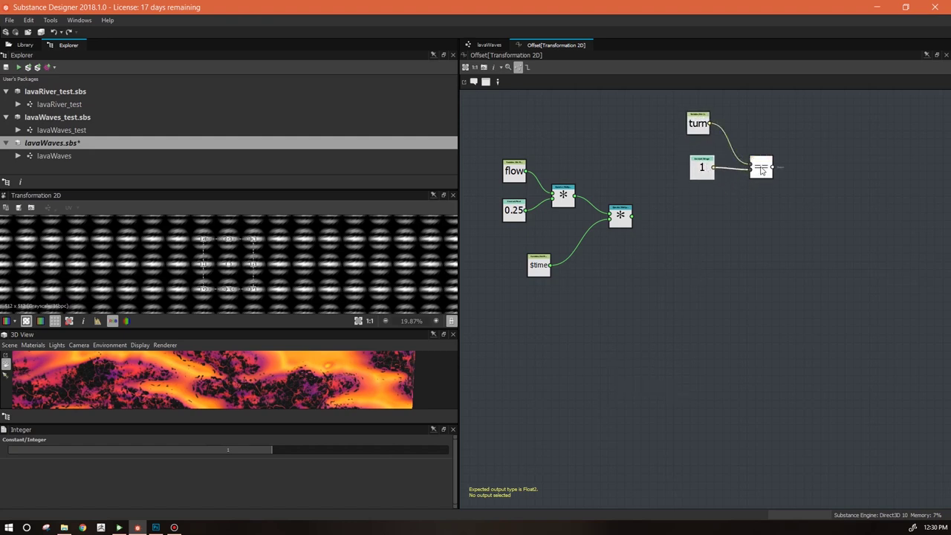
pyautogui.moveTo(760, 171); pyautogui.dragTo(751, 141)
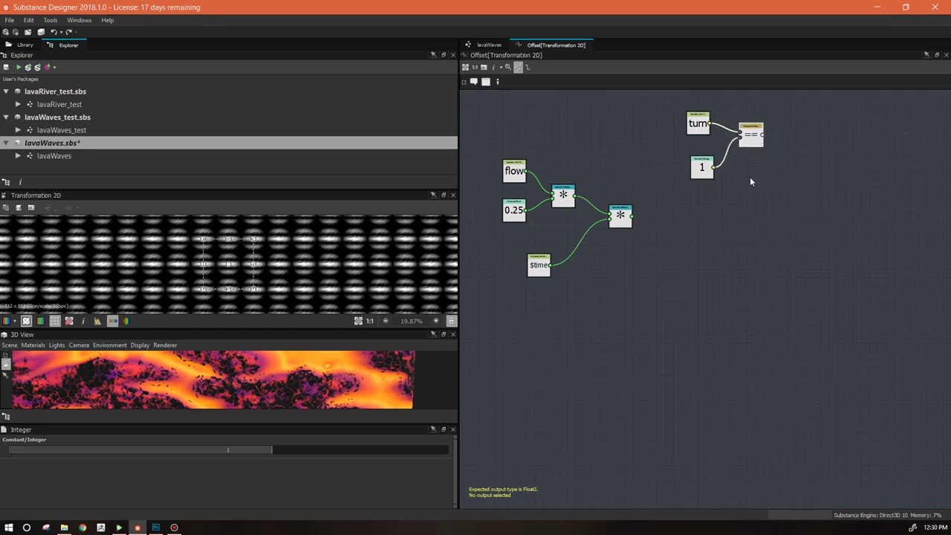
# Move the second multiplication node closer to the first one and add a Negation operator node to its right
pyautogui.moveTo(631, 226); pyautogui.dragTo(618, 229)
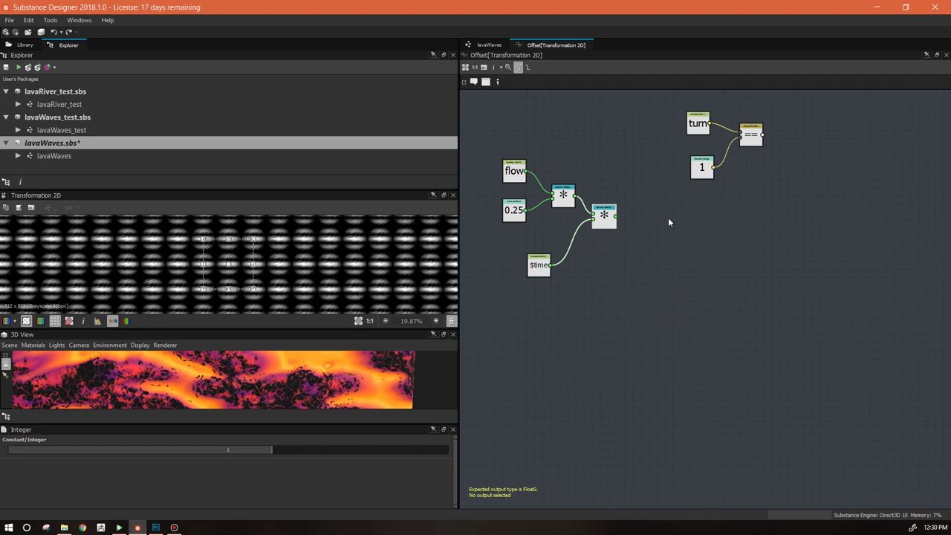
pyautogui.rightClick(686, 251)
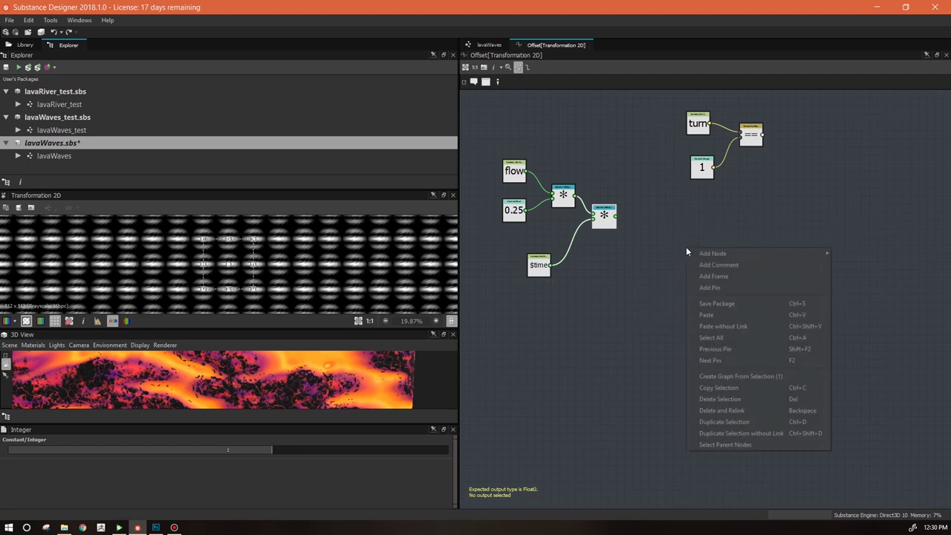
pyautogui.moveTo(782, 255)
pyautogui.moveTo(860, 258)
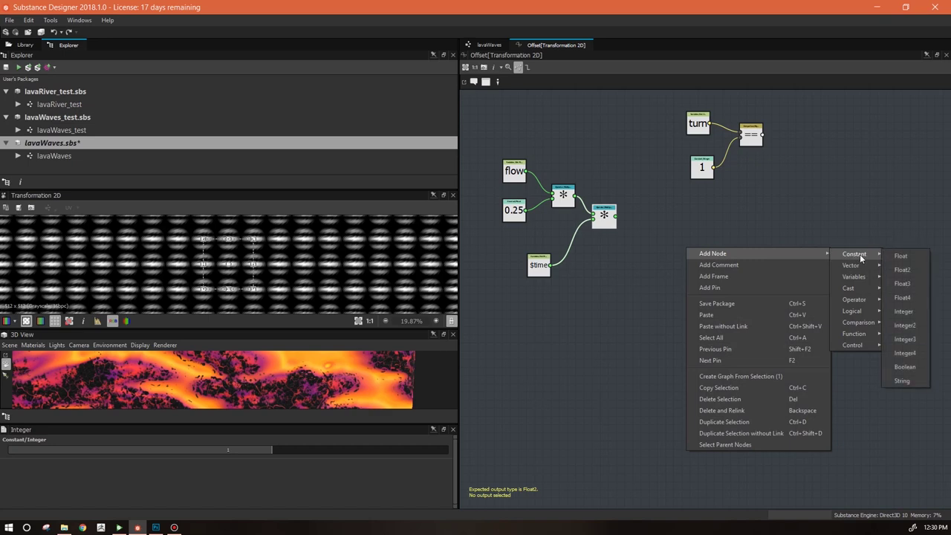
pyautogui.moveTo(858, 301)
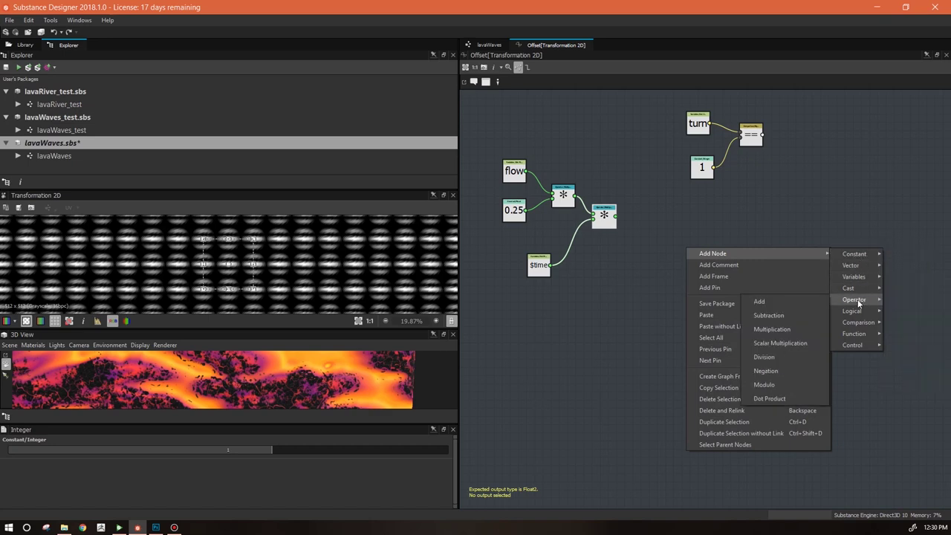
pyautogui.click(776, 356)
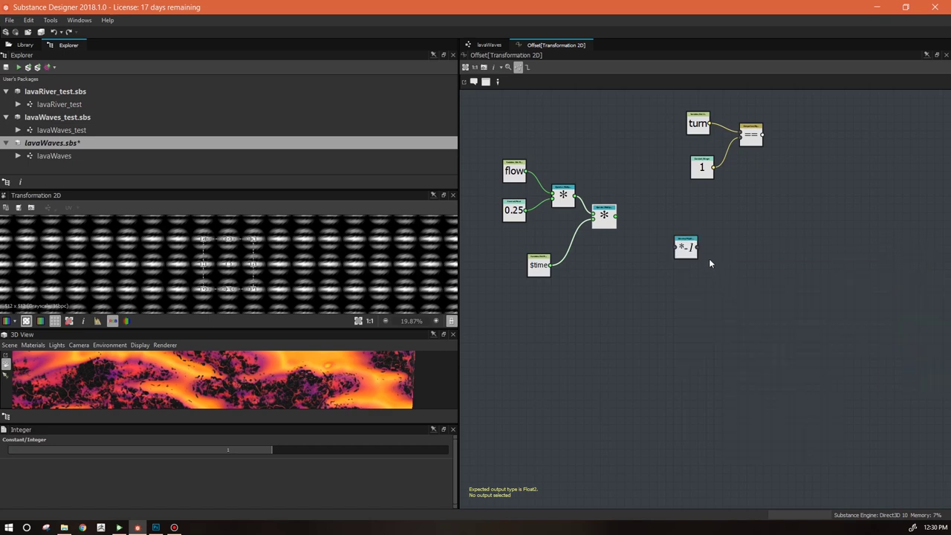
# Add a Vector Float2 node and place it just below the Negation node
pyautogui.rightClick(772, 254)
pyautogui.moveTo(797, 259)
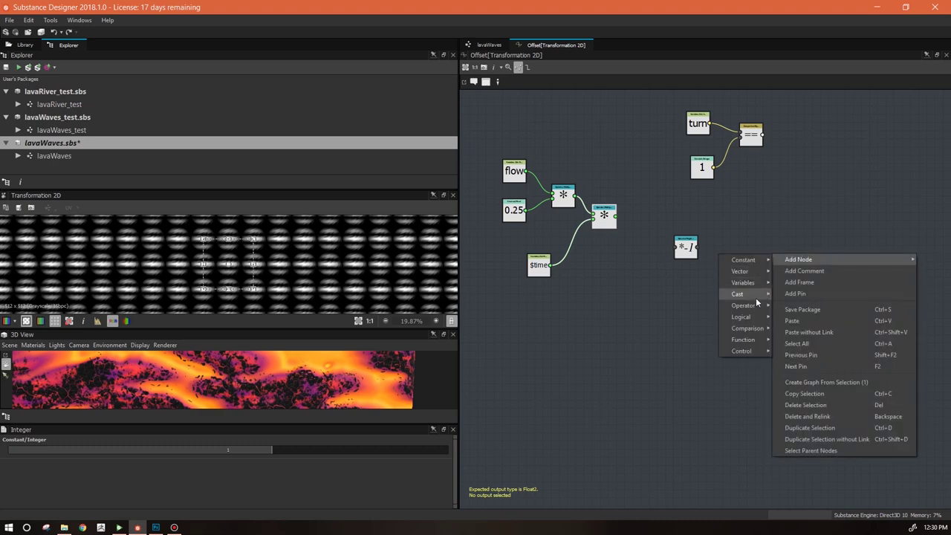
pyautogui.moveTo(739, 272)
pyautogui.click(791, 272)
pyautogui.moveTo(687, 245); pyautogui.dragTo(719, 225)
pyautogui.moveTo(773, 253); pyautogui.dragTo(728, 273)
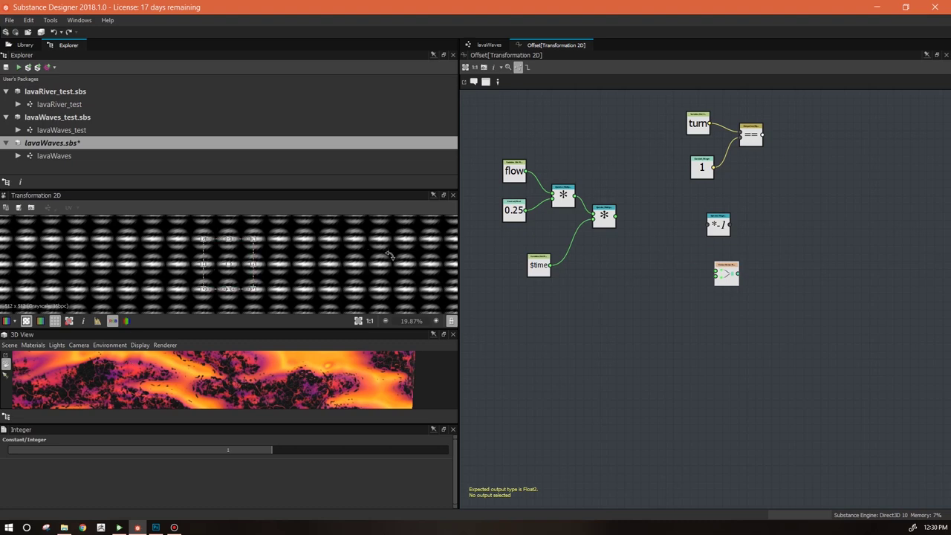
# Enlarge the 3D View and move the turn comparison nodes together up and to the left, above the multiplication chain
pyautogui.moveTo(356, 334); pyautogui.dragTo(297, 297)
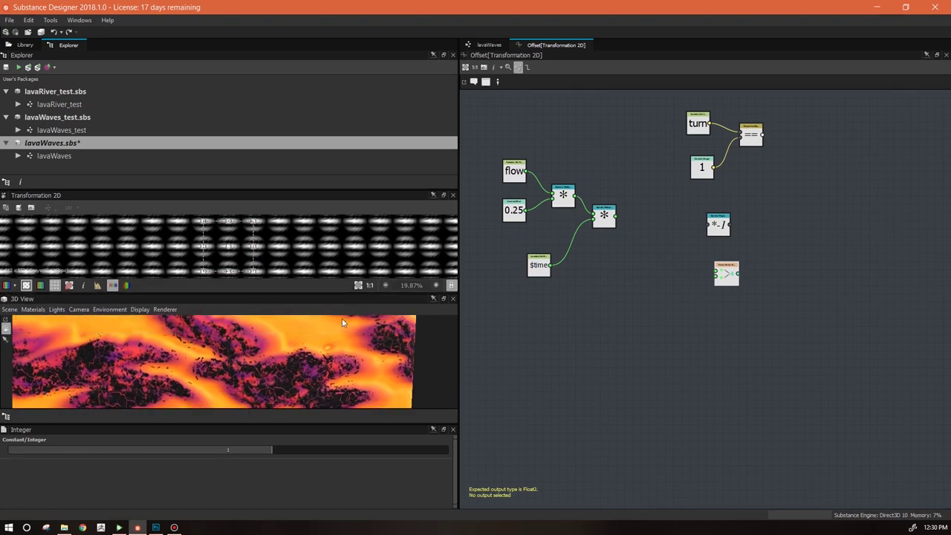
pyautogui.scroll(-1, 297, 253)
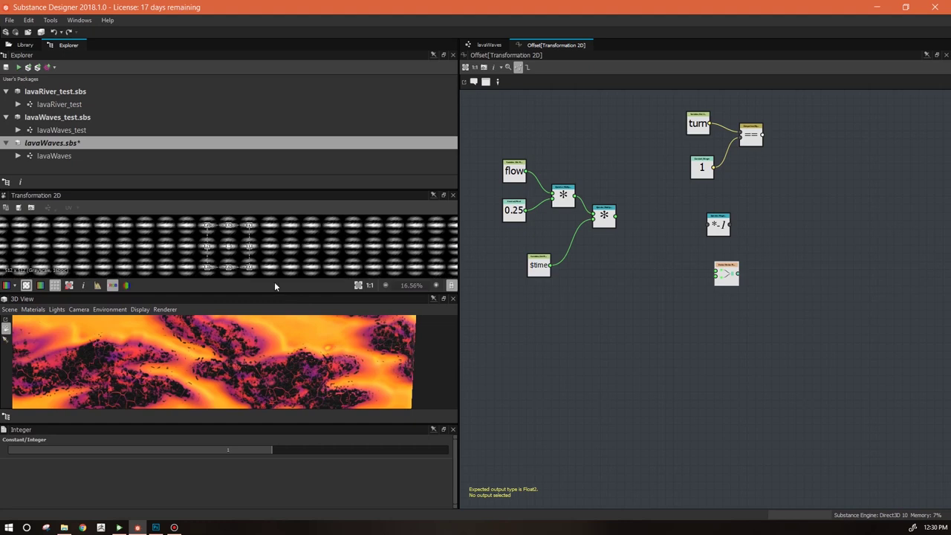
pyautogui.moveTo(668, 104); pyautogui.dragTo(741, 187)
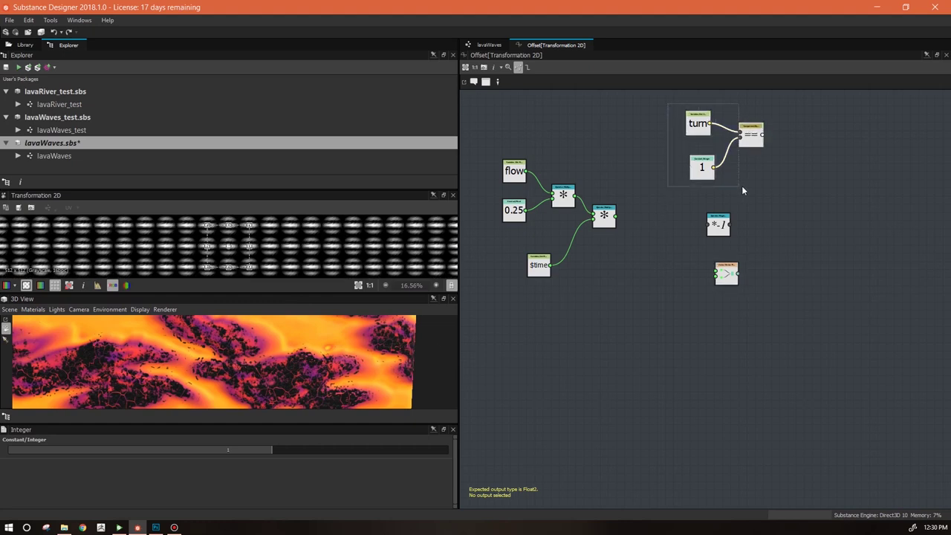
pyautogui.keyDown('shift'); pyautogui.click(759, 142); pyautogui.keyUp('shift')
pyautogui.moveTo(759, 142); pyautogui.dragTo(718, 126)
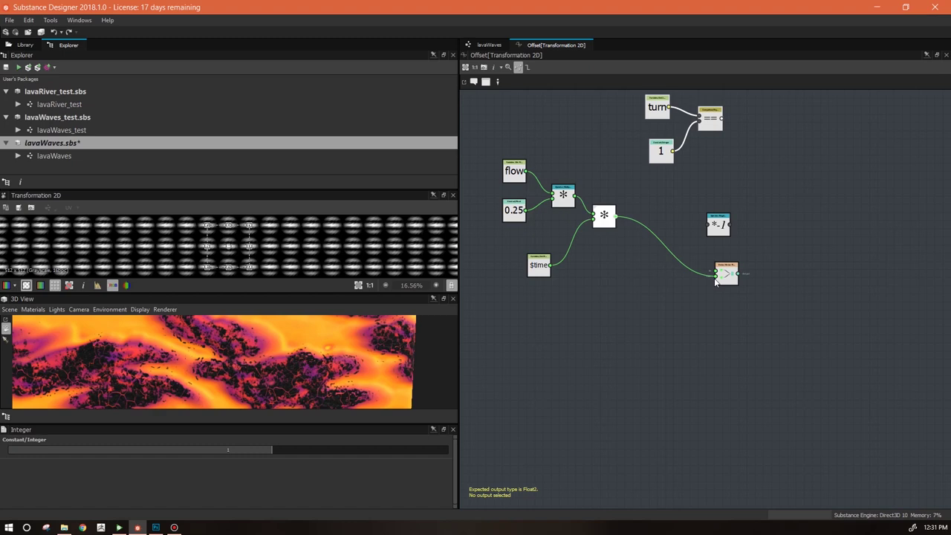
# Connect the multiplication chain to the Vector Float2's last input and a new constant Float of 1 to its first input
pyautogui.click(717, 278)
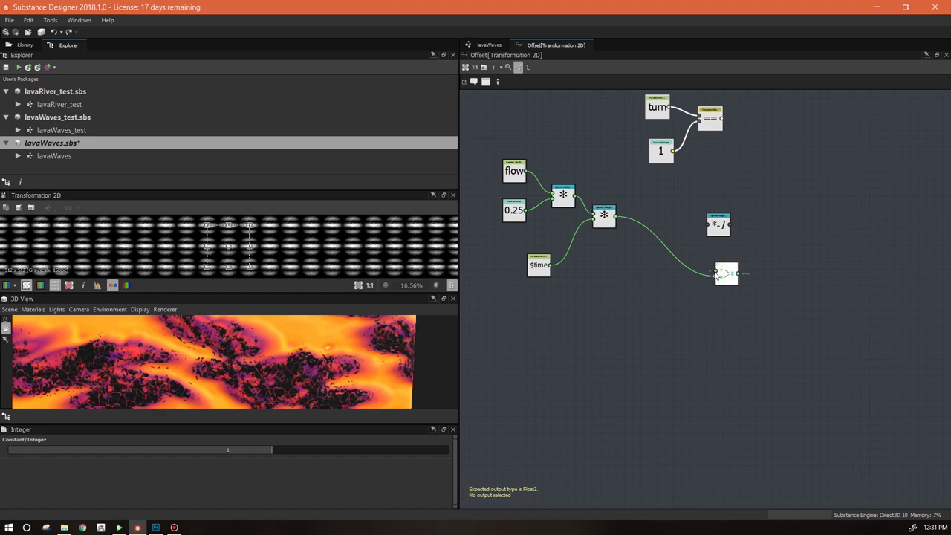
pyautogui.rightClick(624, 289)
pyautogui.moveTo(637, 297)
pyautogui.moveTo(792, 299)
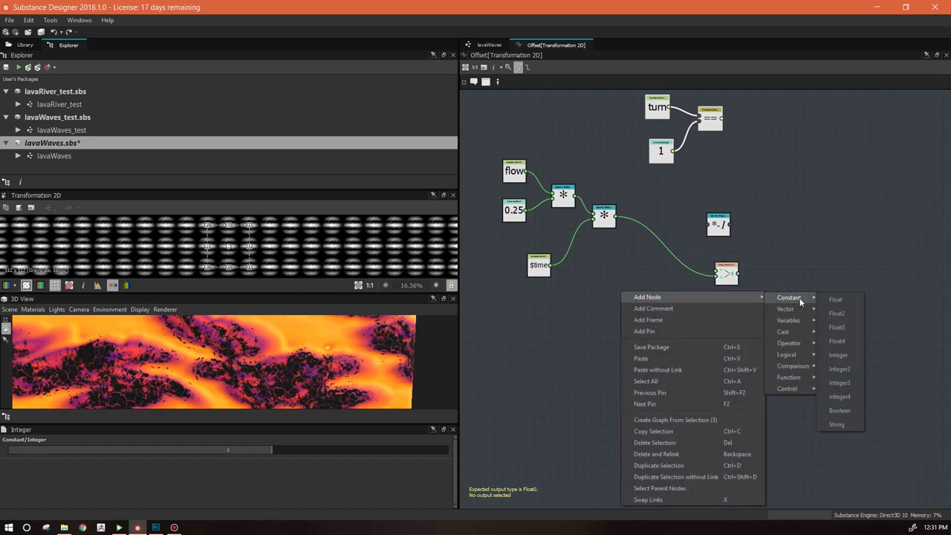
pyautogui.click(834, 299)
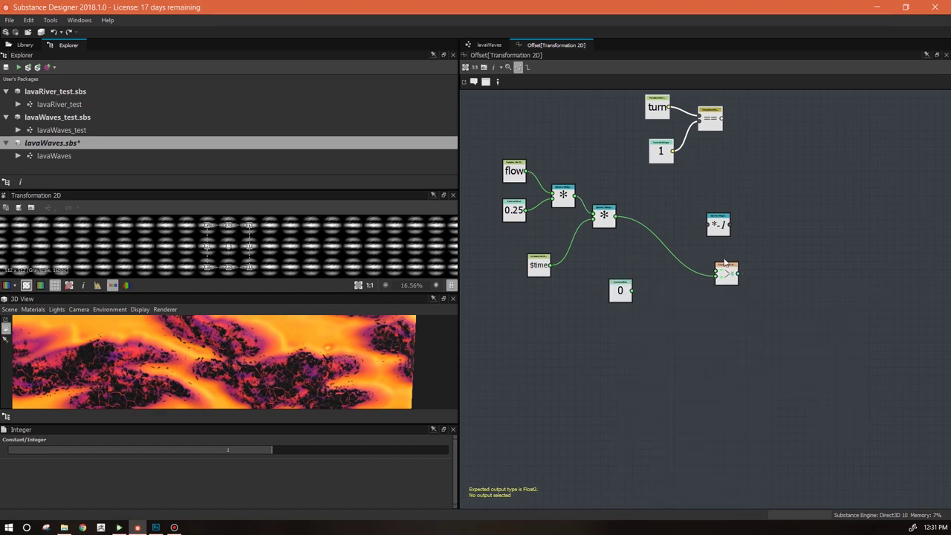
pyautogui.click(229, 451)
pyautogui.write('1')
pyautogui.click(667, 284)
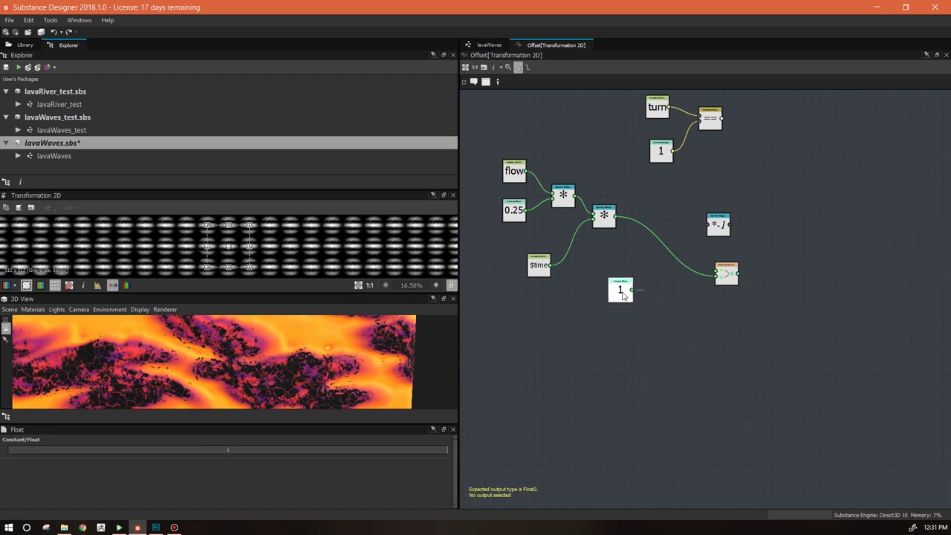
pyautogui.moveTo(616, 299); pyautogui.dragTo(687, 257)
pyautogui.click(725, 279)
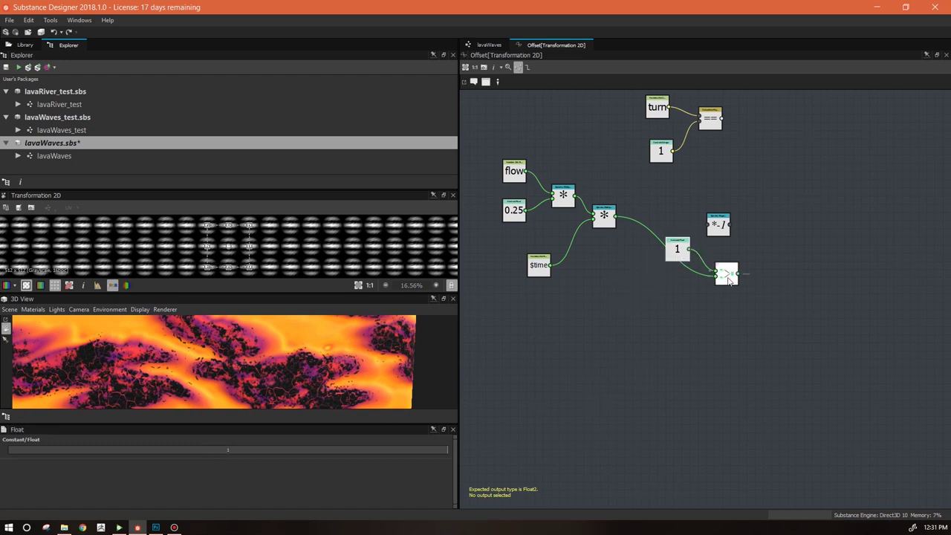
# In the lavaWaves graph's input parameters, make 0 the default value of turn, and return to the Offset function
pyautogui.click(488, 45)
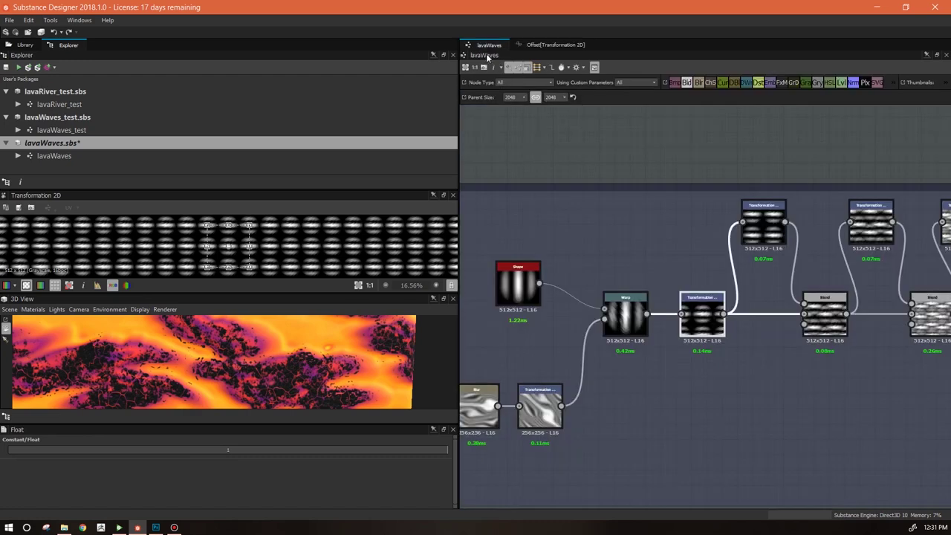
pyautogui.click(765, 232)
pyautogui.click(529, 160)
pyautogui.moveTo(456, 449); pyautogui.dragTo(456, 485)
pyautogui.click(20, 474)
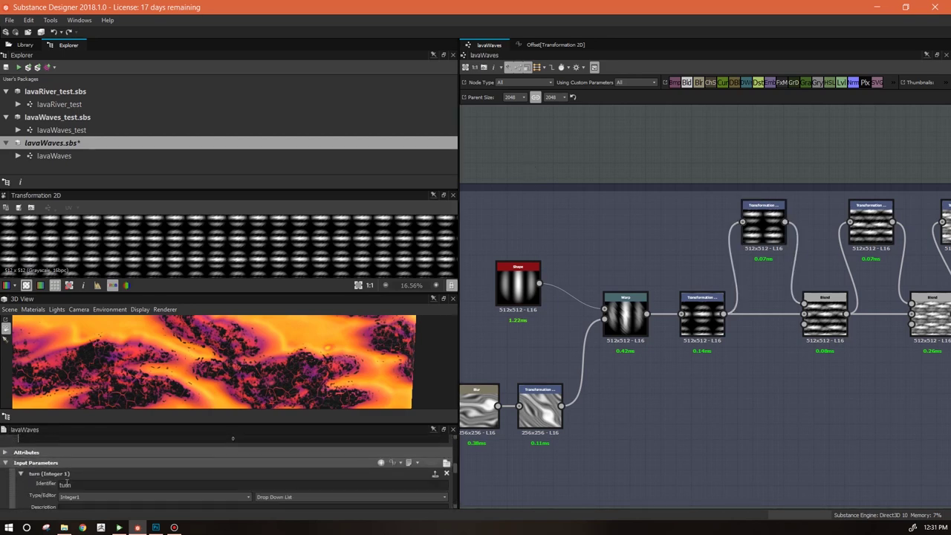
pyautogui.scroll(-5, 455, 466)
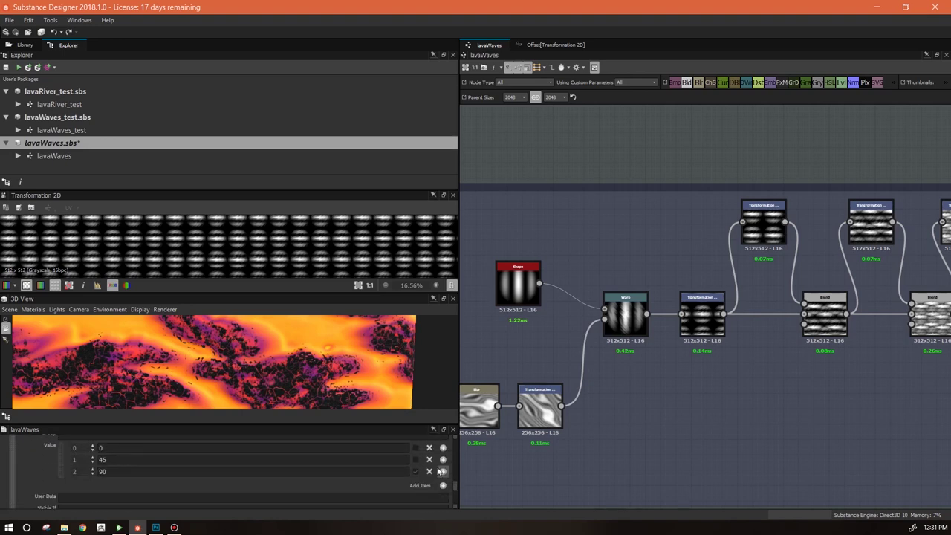
pyautogui.click(416, 448)
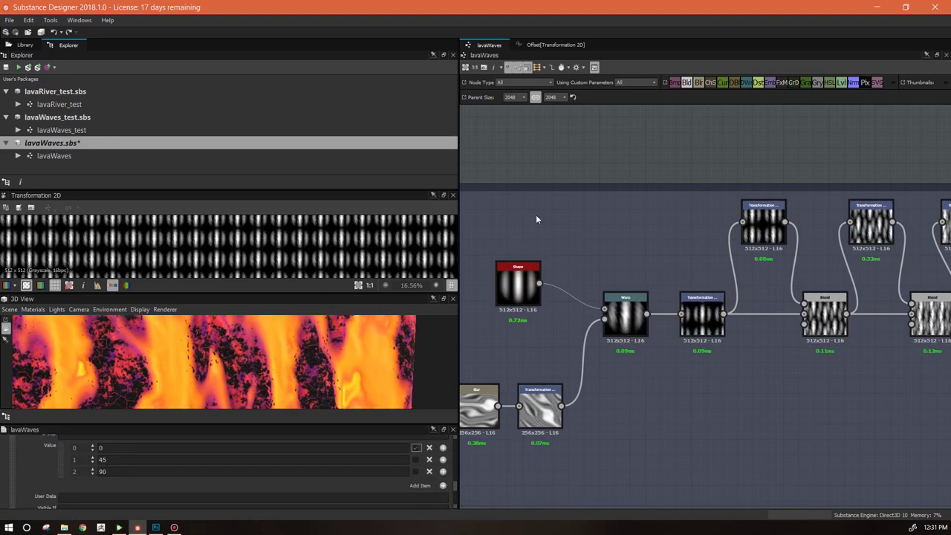
pyautogui.click(541, 45)
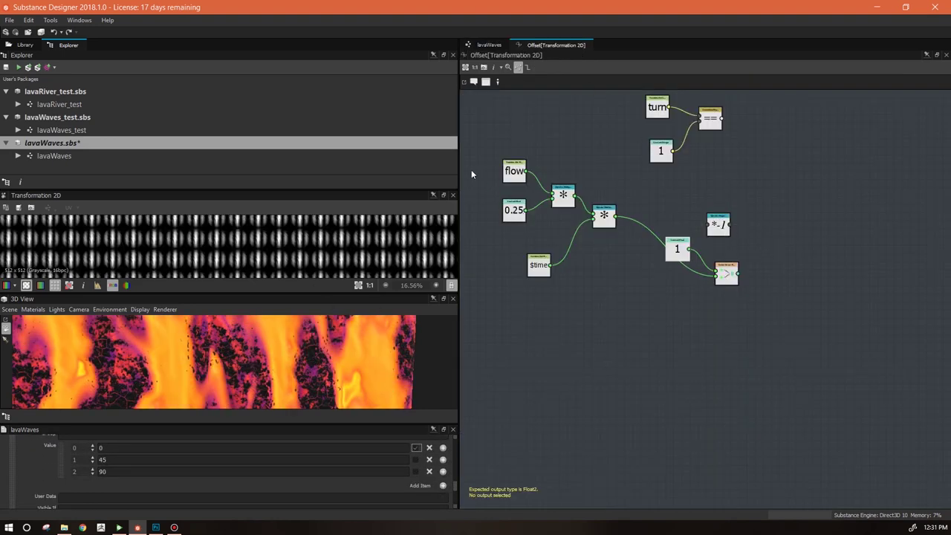
# Space the constant 1 and Vector Float2 nodes apart and set the Vector Float2 node as the function's output
pyautogui.moveTo(679, 253); pyautogui.dragTo(687, 261)
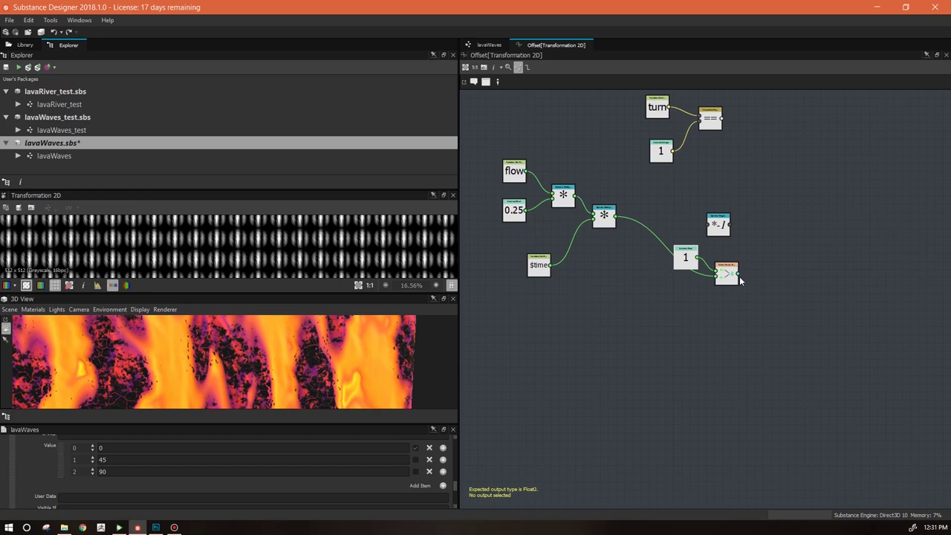
pyautogui.moveTo(730, 276); pyautogui.dragTo(762, 283)
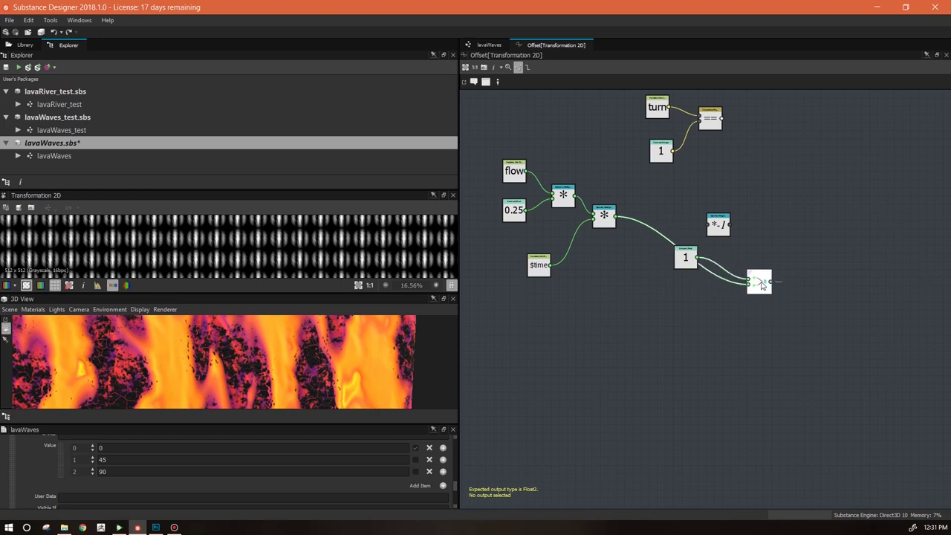
pyautogui.rightClick(762, 282)
pyautogui.click(780, 323)
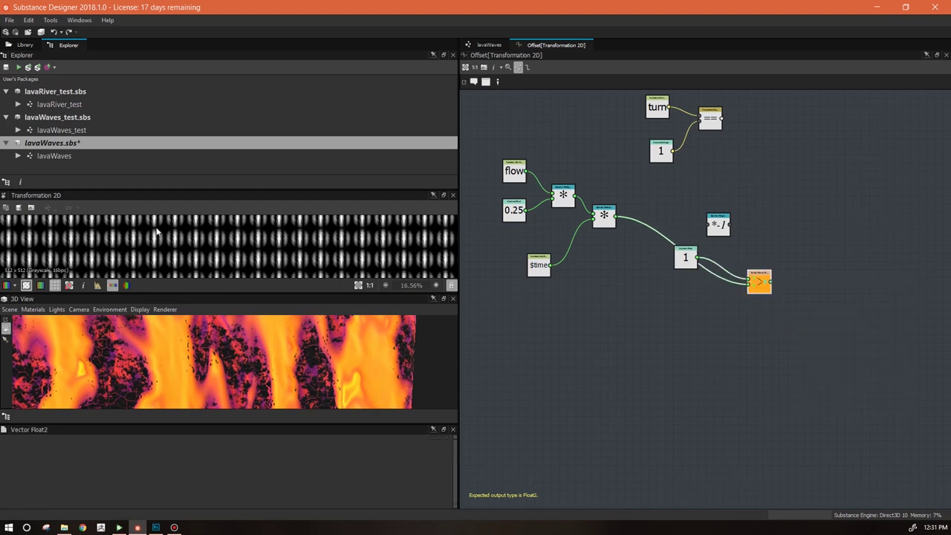
# Publish the lavaWaves package and preview it in Substance Player with flow at -0.594 and turn at 90
pyautogui.click(37, 68)
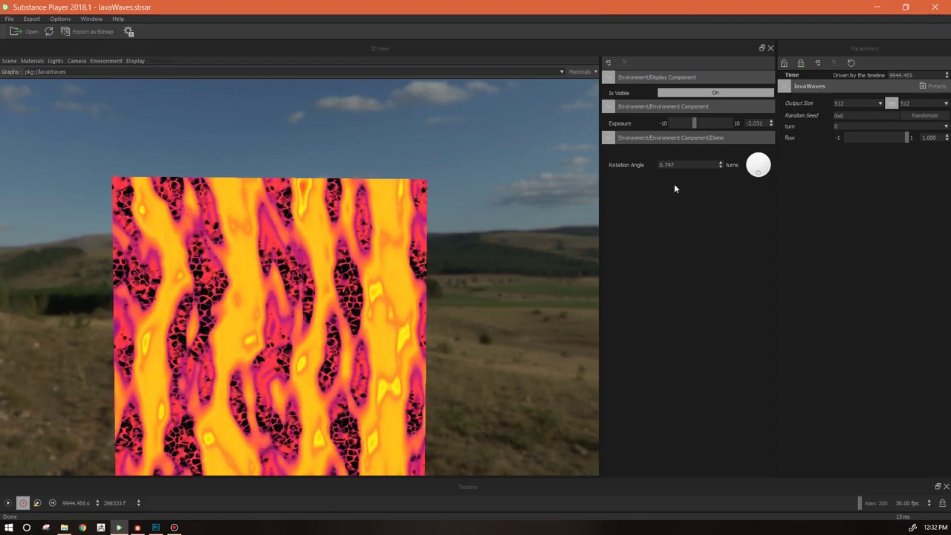
pyautogui.click(857, 138)
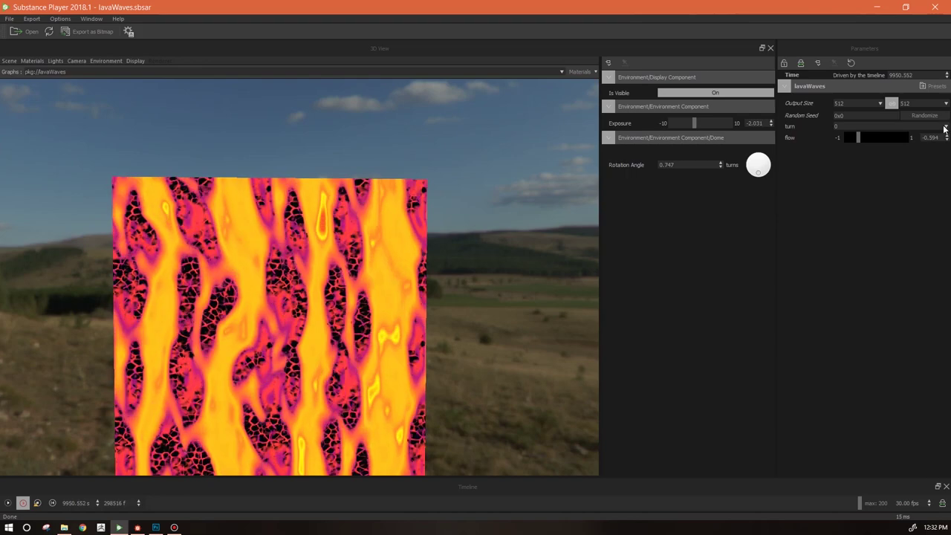
pyautogui.click(869, 126)
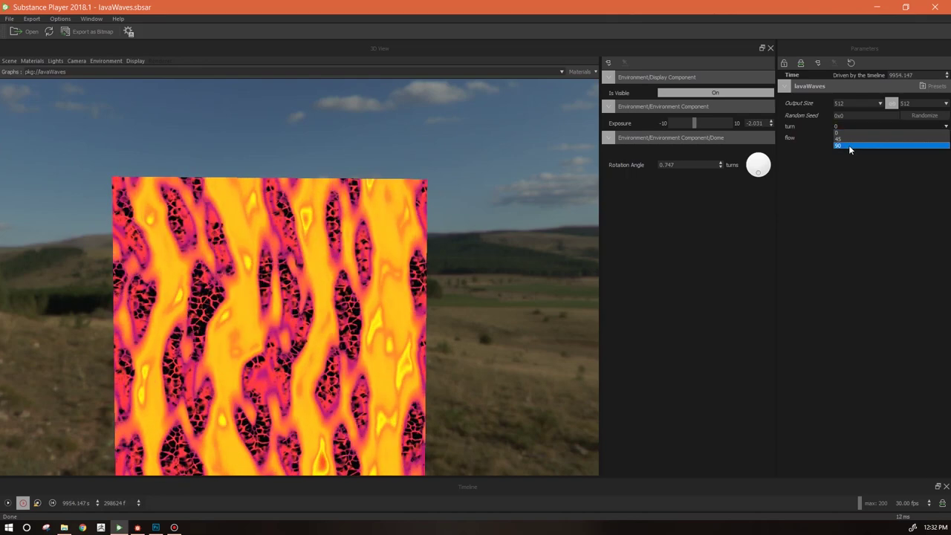
pyautogui.click(849, 145)
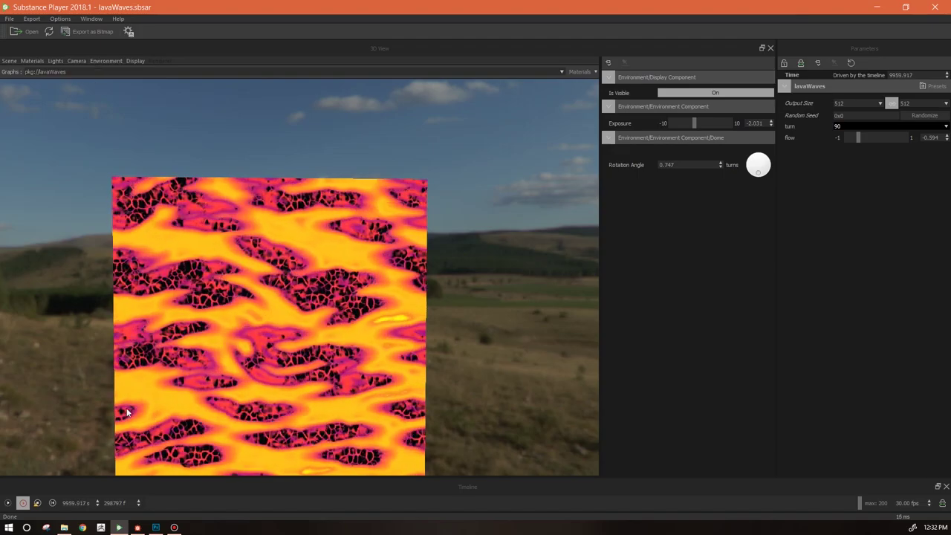
# Preview the lava movement in Substance Player with turn at 45 and return to the Offset function in Substance Designer
pyautogui.click(136, 527)
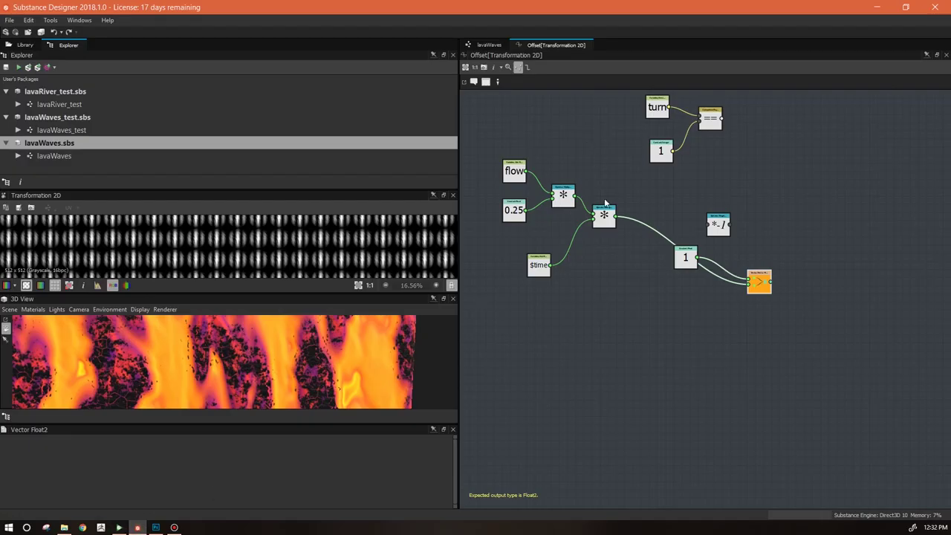
pyautogui.click(487, 46)
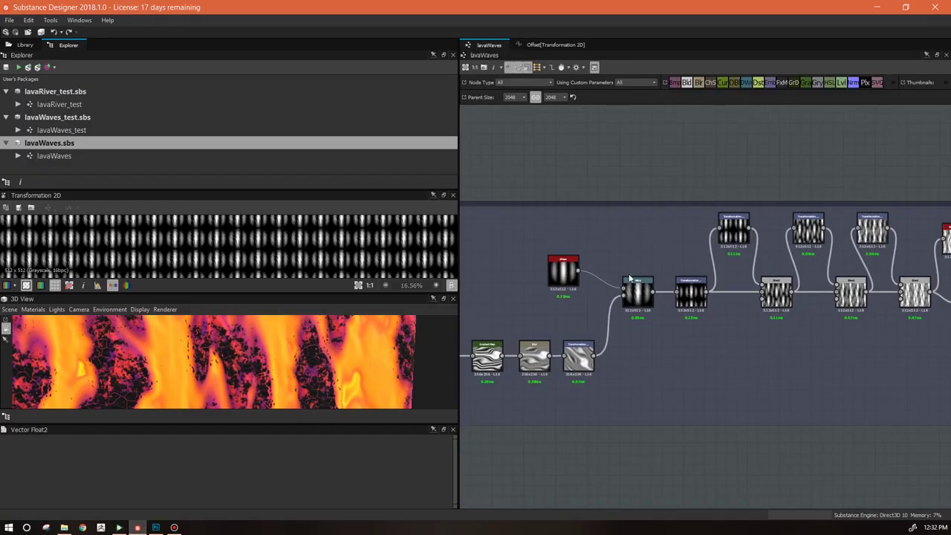
pyautogui.click(560, 46)
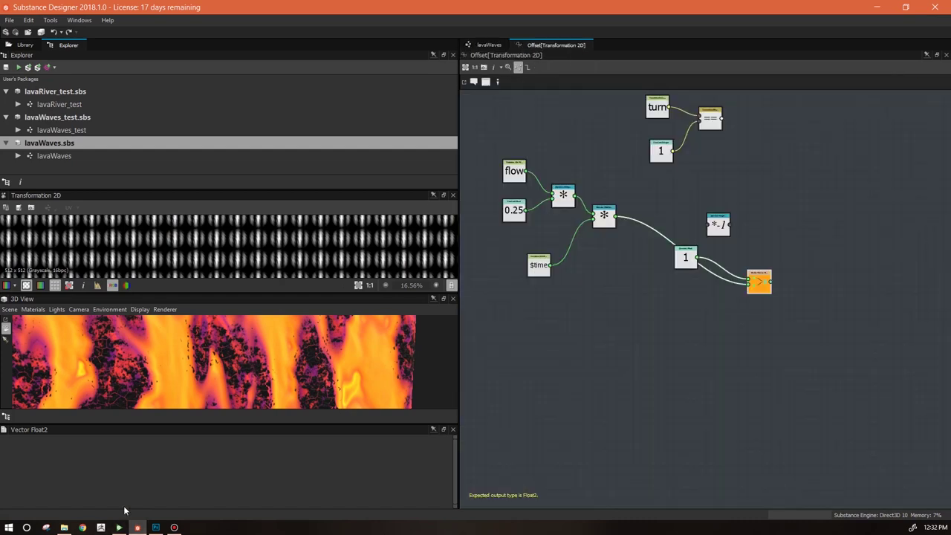
pyautogui.click(118, 527)
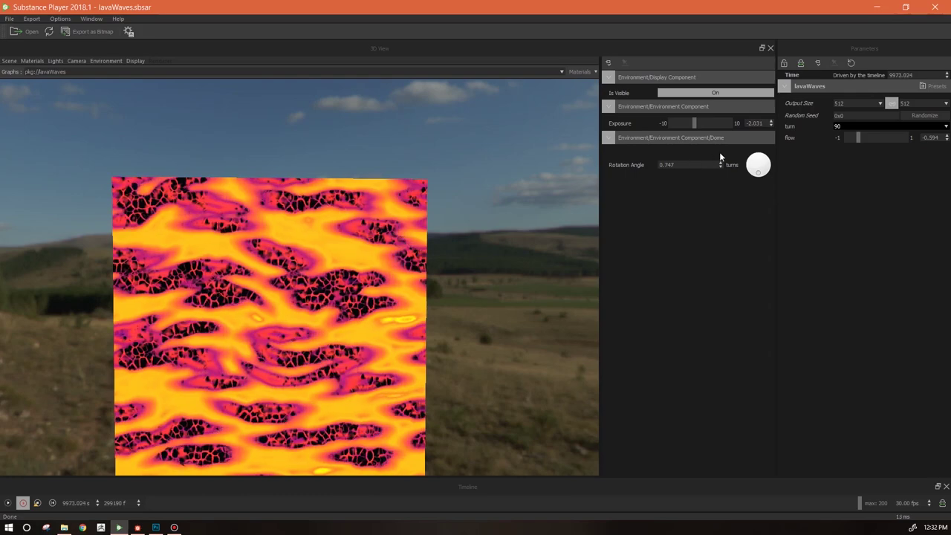
pyautogui.click(945, 128)
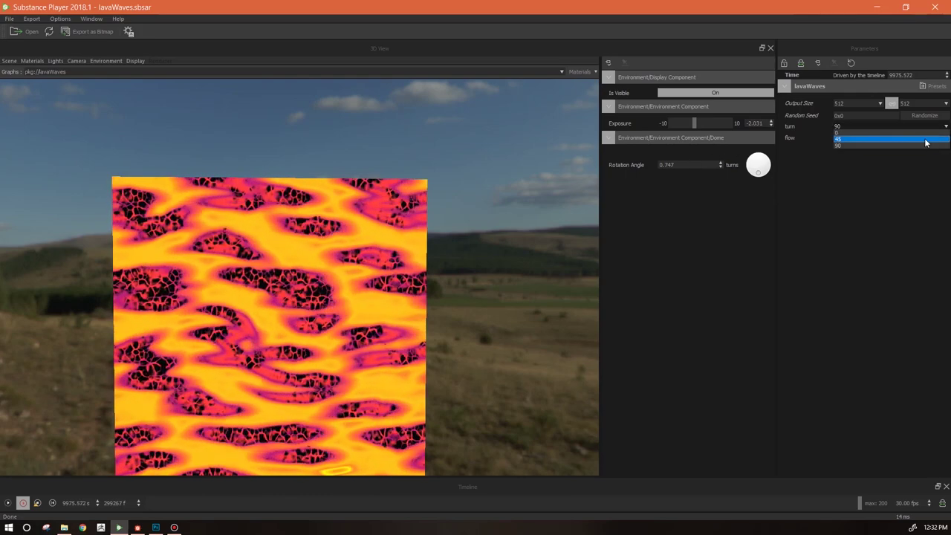
pyautogui.click(921, 139)
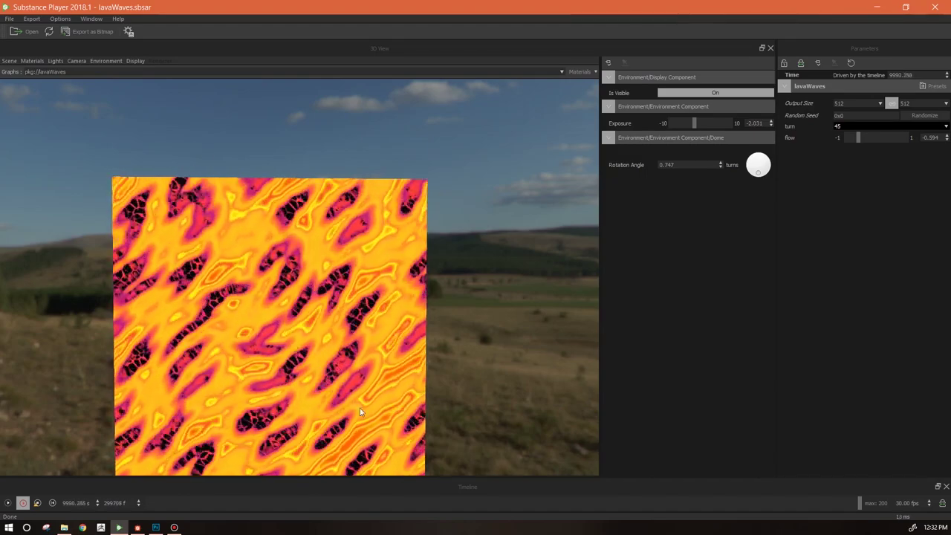
pyautogui.click(137, 527)
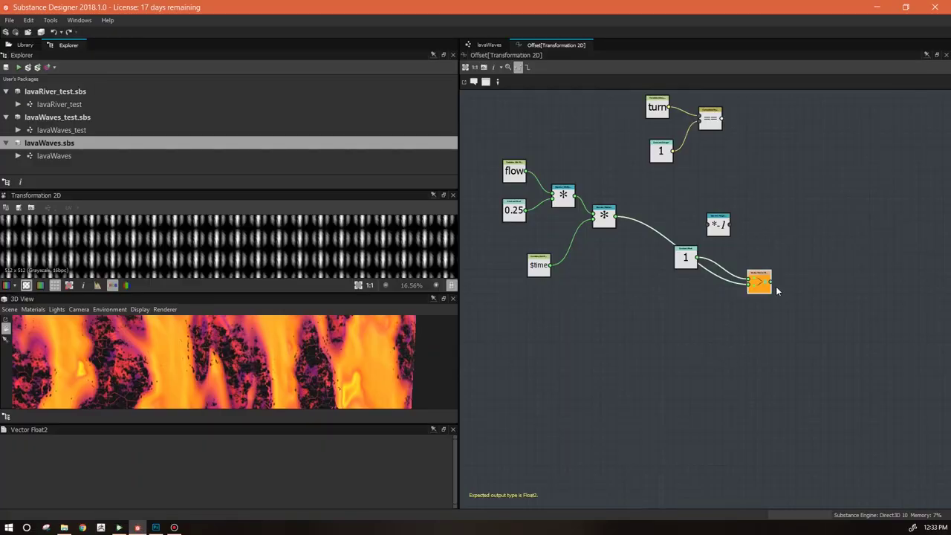
# Move the constant 1 node aside and duplicate the Vector Float2 node, placing the copy above the original beside the negation node
pyautogui.moveTo(686, 260); pyautogui.dragTo(629, 300)
pyautogui.moveTo(802, 265); pyautogui.dragTo(772, 305)
pyautogui.hotkey('ctrl', 'd')
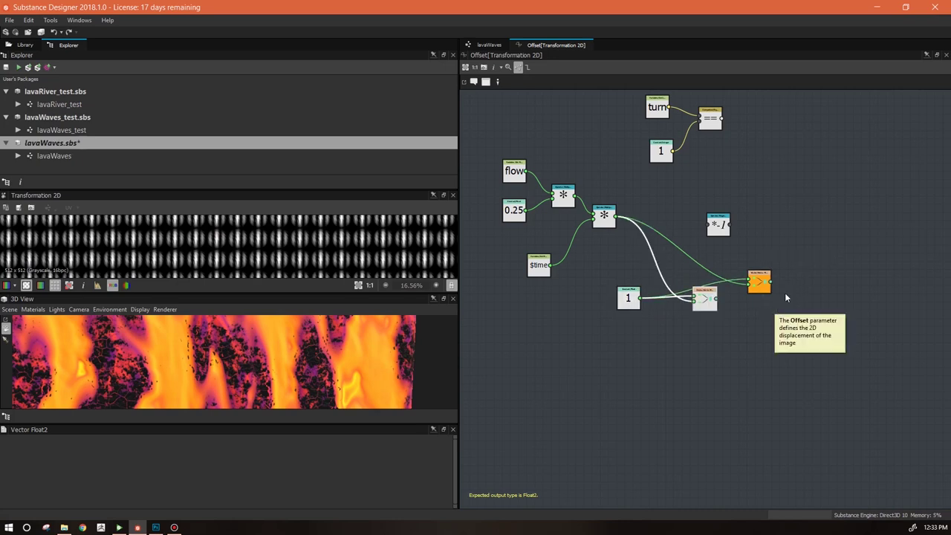
pyautogui.moveTo(708, 301); pyautogui.dragTo(780, 196)
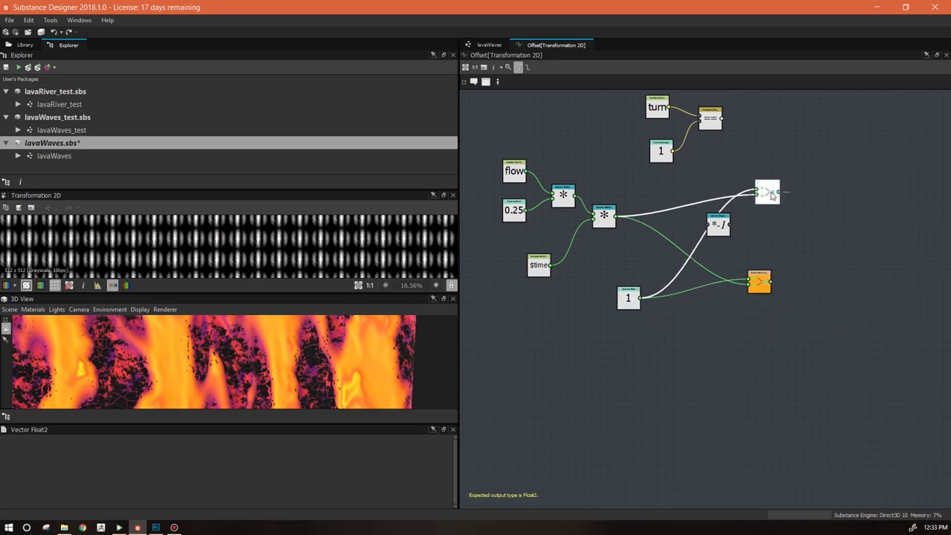
# Add an If...Else node and connect the turn equals 1 comparison to its condition input
pyautogui.rightClick(821, 134)
pyautogui.moveTo(828, 142)
pyautogui.moveTo(781, 235)
pyautogui.click(830, 246)
pyautogui.moveTo(817, 131); pyautogui.dragTo(844, 123)
pyautogui.moveTo(773, 193)
pyautogui.mouseDown()
pyautogui.moveTo(764, 199)
pyautogui.moveTo(765, 185)
pyautogui.mouseUp()
pyautogui.click(724, 121)
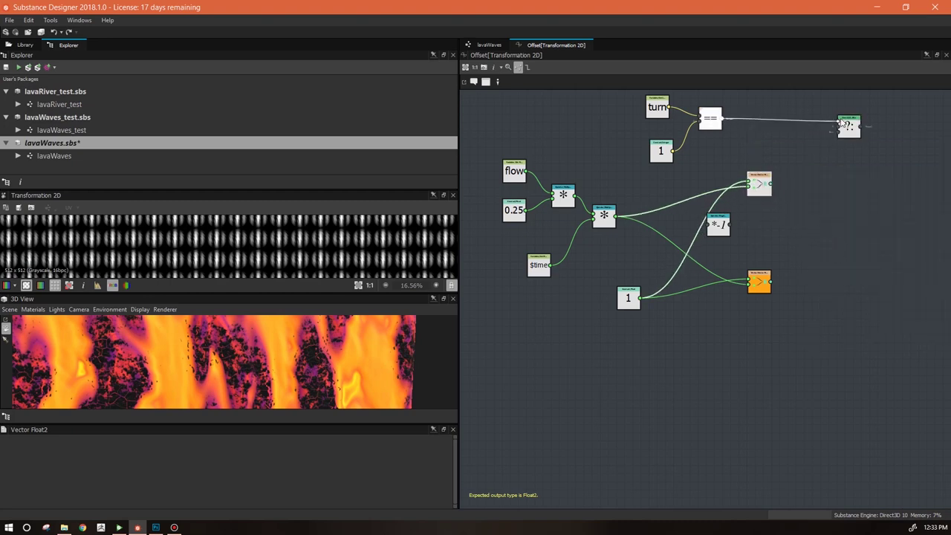
pyautogui.moveTo(842, 124); pyautogui.dragTo(840, 123)
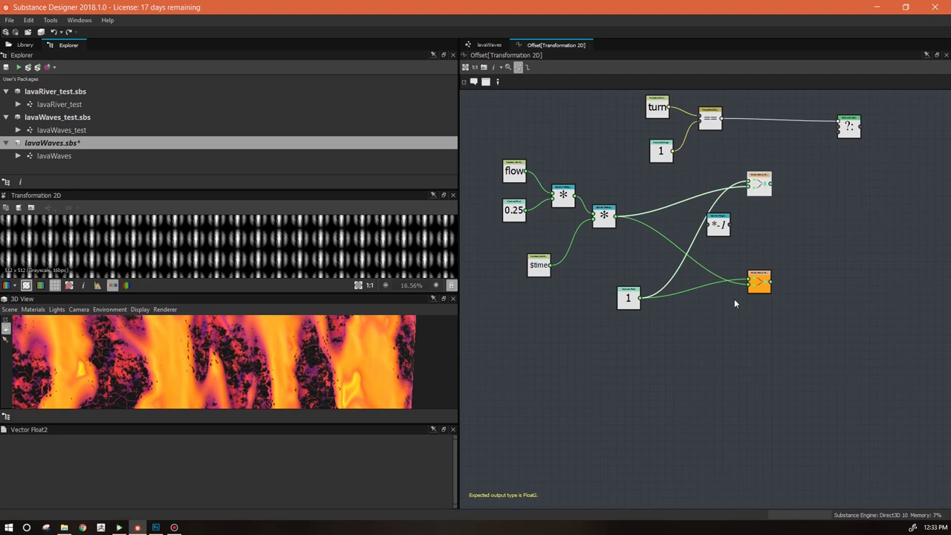
# Feed the flow-time product and its negation into the upper Vector Float2, and connect both Vector Float2 nodes to the If...Else node
pyautogui.click(637, 299)
pyautogui.moveTo(717, 225); pyautogui.dragTo(711, 172)
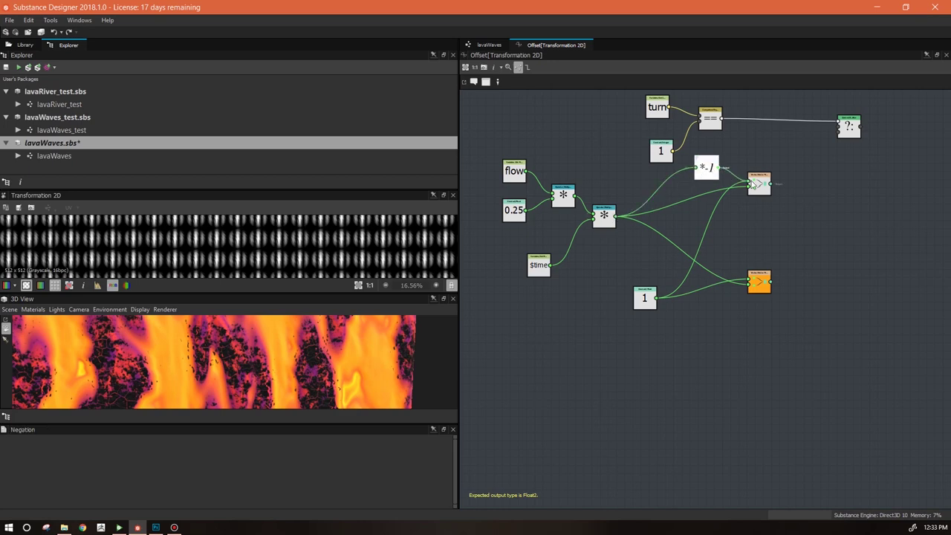
pyautogui.moveTo(751, 180); pyautogui.dragTo(743, 216)
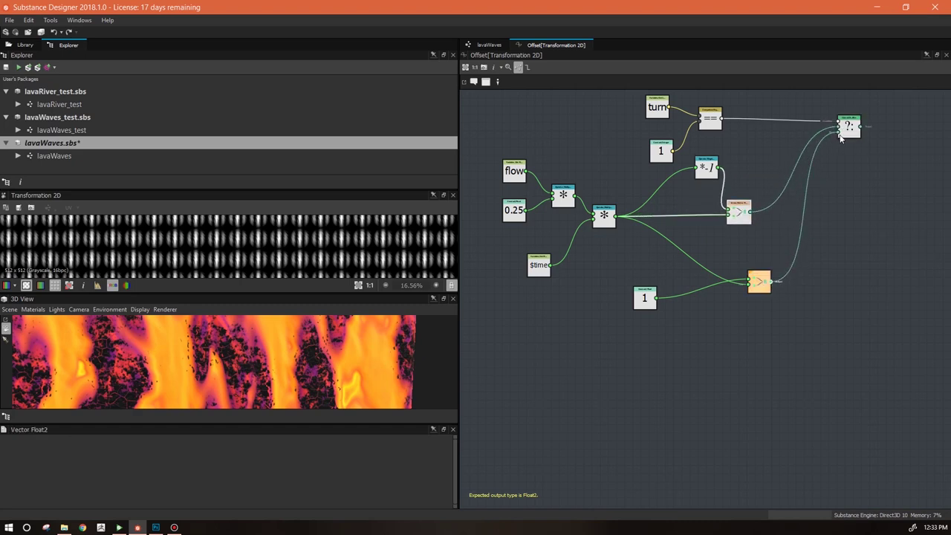
# Set the If...Else node as the Offset function's output and save the lavaWaves package
pyautogui.click(851, 127)
pyautogui.rightClick(851, 128)
pyautogui.click(855, 170)
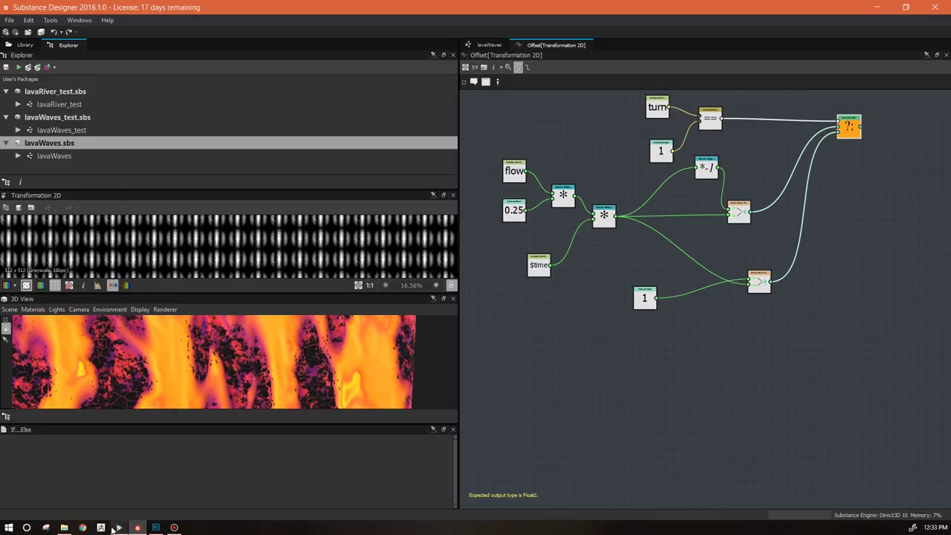
# Switch to Substance Player, preview the lava up close with turn at 45 and flow at -0.674, and return to Substance Designer
pyautogui.click(113, 528)
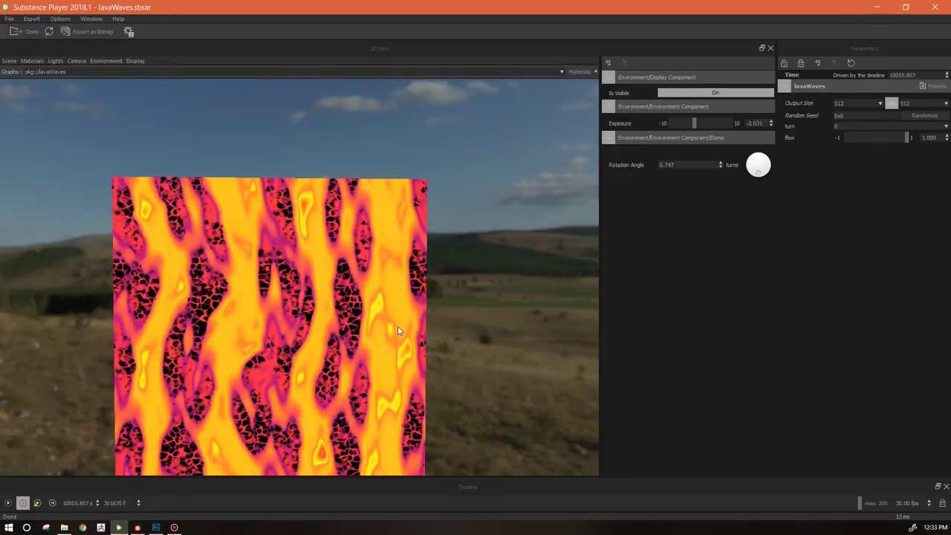
pyautogui.click(946, 128)
pyautogui.click(842, 139)
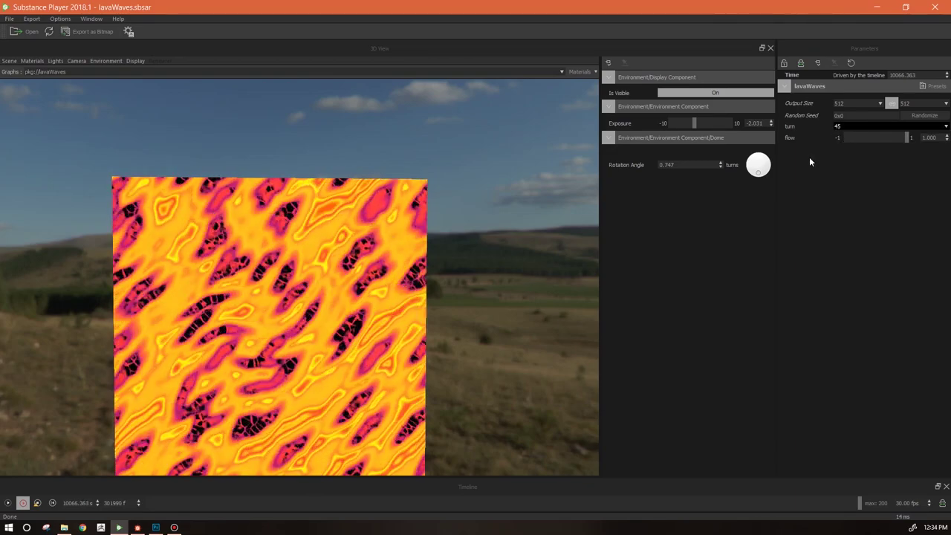
pyautogui.moveTo(906, 137); pyautogui.dragTo(855, 137)
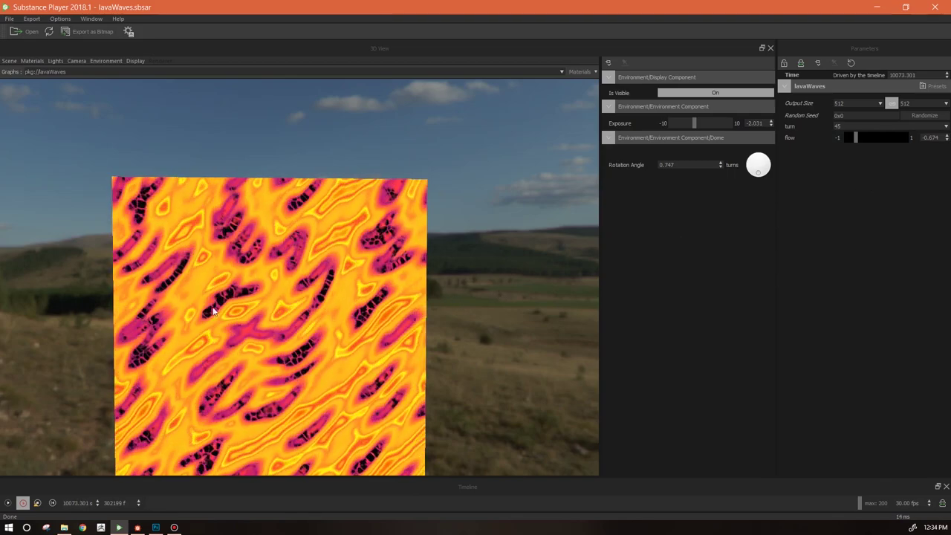
pyautogui.scroll(2, 339, 276)
pyautogui.scroll(2, 341, 273)
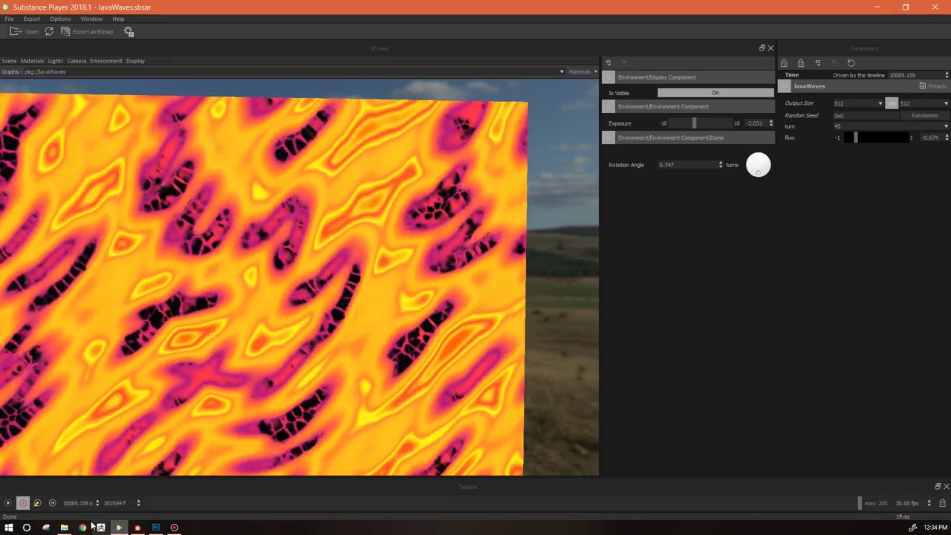
pyautogui.click(138, 528)
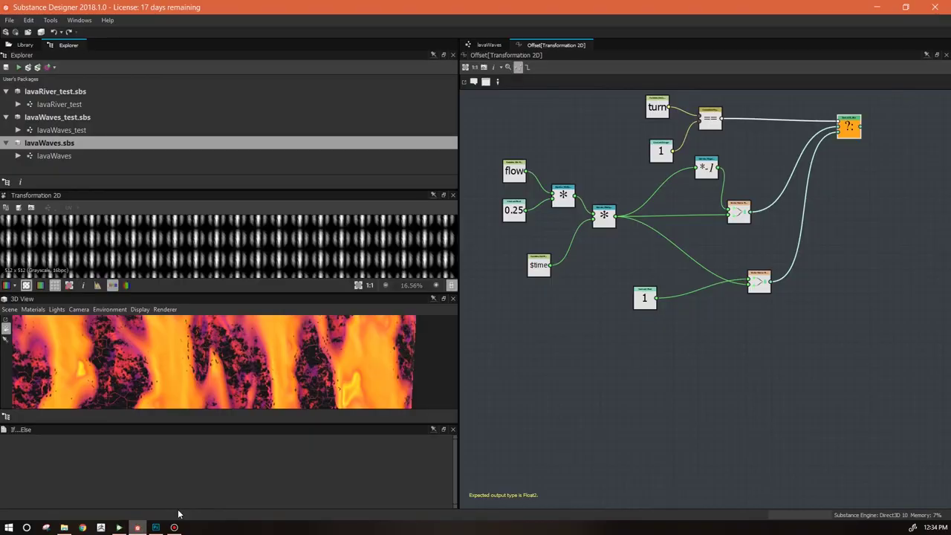
# Move the lower Vector Float2 and constant 1 nodes closer to the others, copy the whole function, and return to the lavaWaves graph
pyautogui.moveTo(749, 281); pyautogui.dragTo(740, 257)
pyautogui.moveTo(644, 297); pyautogui.dragTo(690, 249)
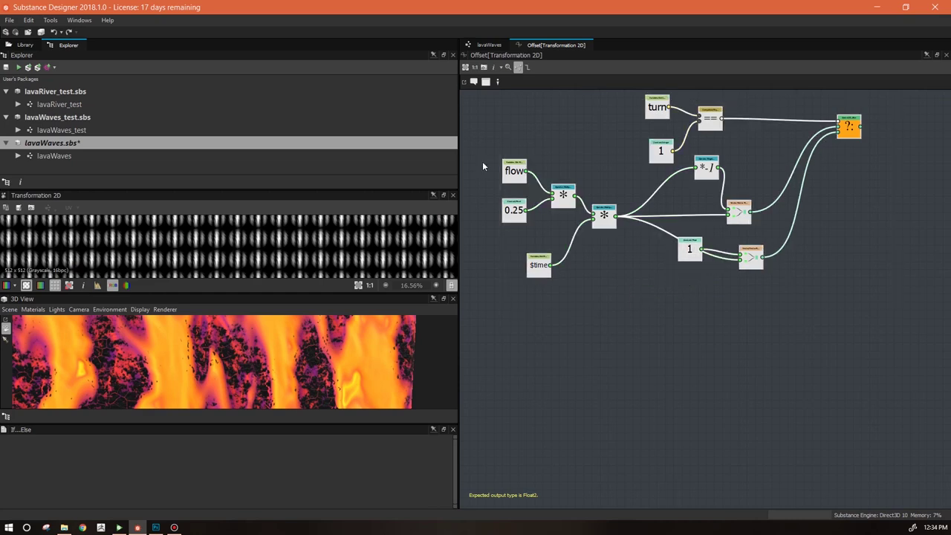
pyautogui.click(490, 44)
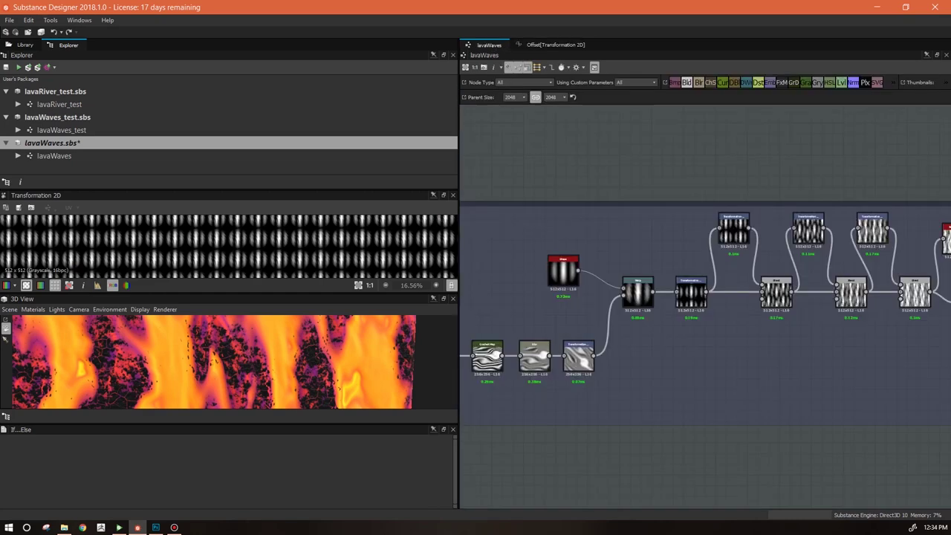
# Give the Offset parameter of the Transformation 2D node after Cells in the islands frame an empty function
pyautogui.click(156, 527)
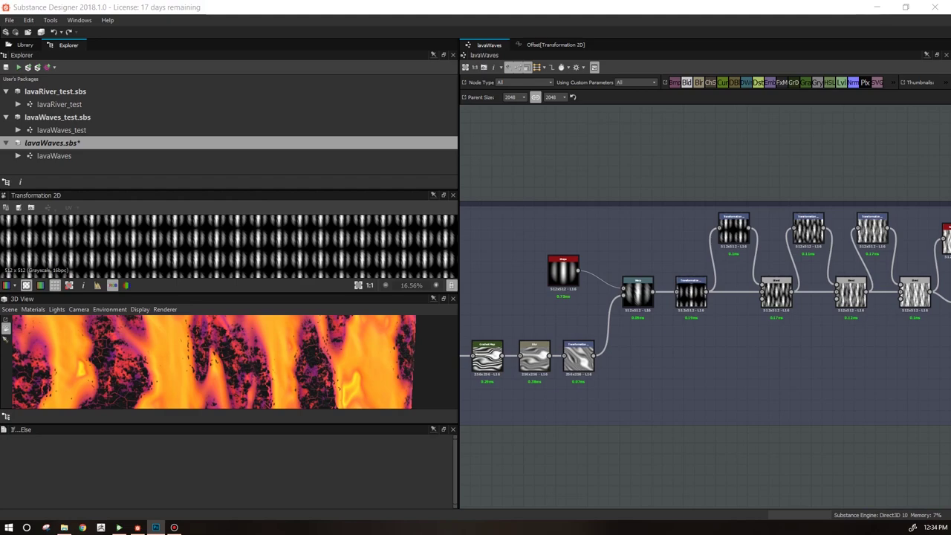
pyautogui.moveTo(921, 304); pyautogui.dragTo(624, 341, button='middle')
pyautogui.scroll(-2, 783, 344)
pyautogui.moveTo(891, 312); pyautogui.dragTo(475, 412, button='middle')
pyautogui.scroll(-1, 758, 306)
pyautogui.moveTo(758, 307); pyautogui.dragTo(734, 282, button='middle')
pyautogui.click(599, 225)
pyautogui.scroll(4, 802, 286)
pyautogui.click(715, 257)
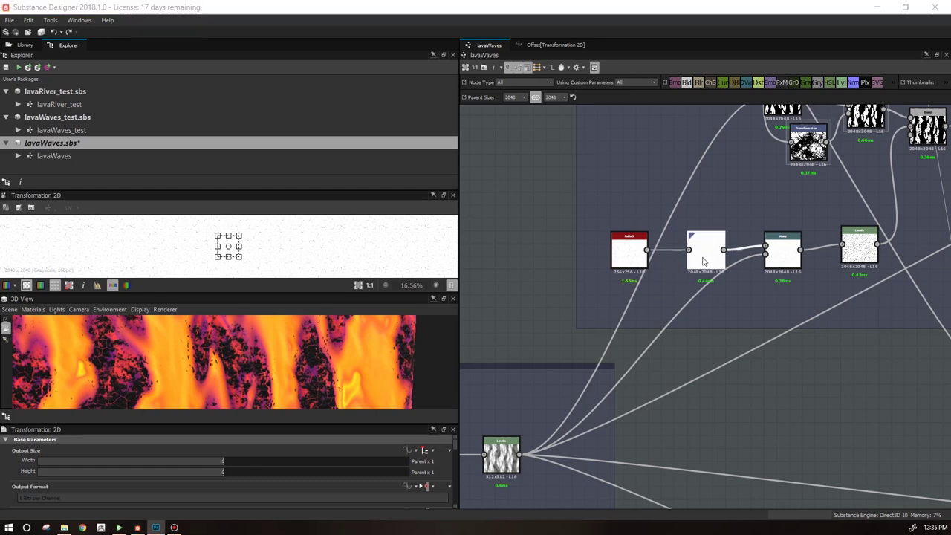
pyautogui.scroll(-8, 455, 457)
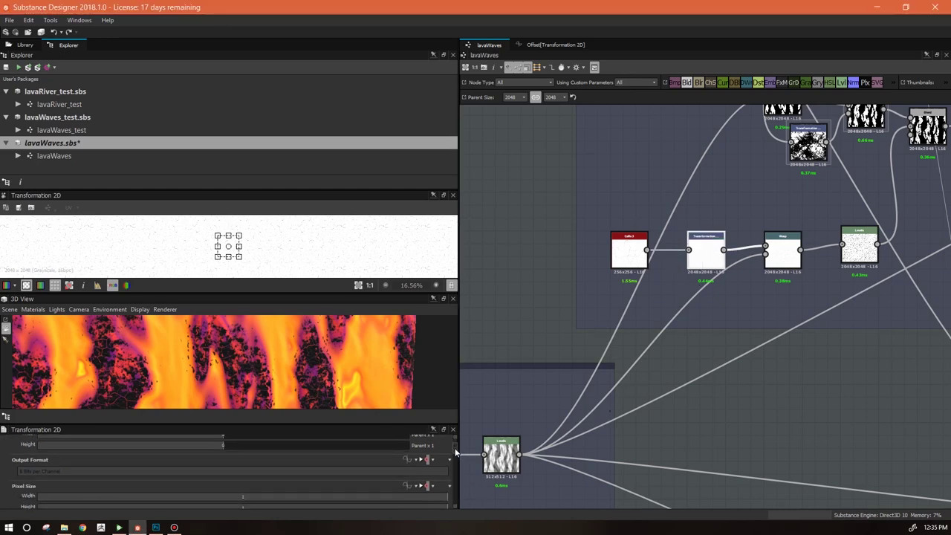
pyautogui.moveTo(455, 477); pyautogui.dragTo(457, 483)
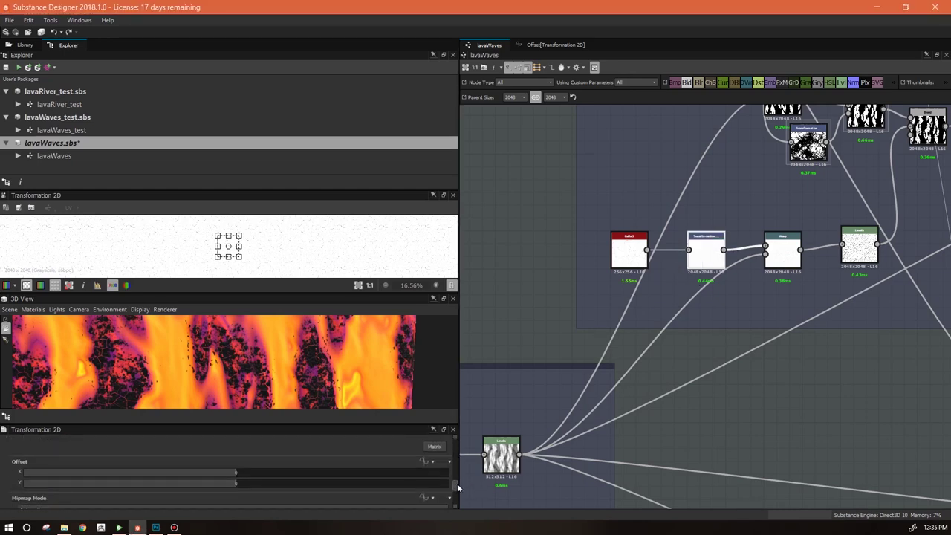
pyautogui.click(424, 462)
pyautogui.click(455, 414)
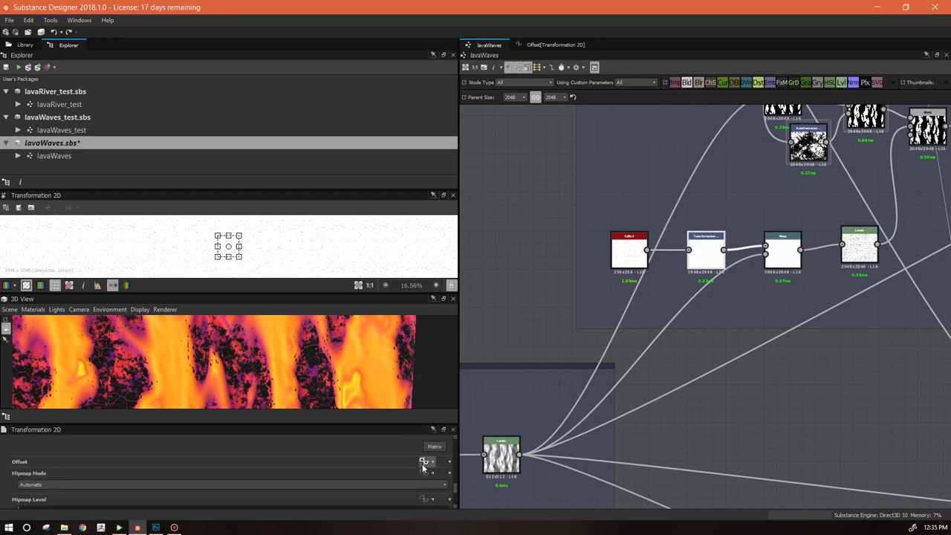
# Paste the copied nodes into the islands Offset function, set the If...Else node as its output, and save the package
pyautogui.click(423, 462)
pyautogui.hotkey('ctrl', 'v')
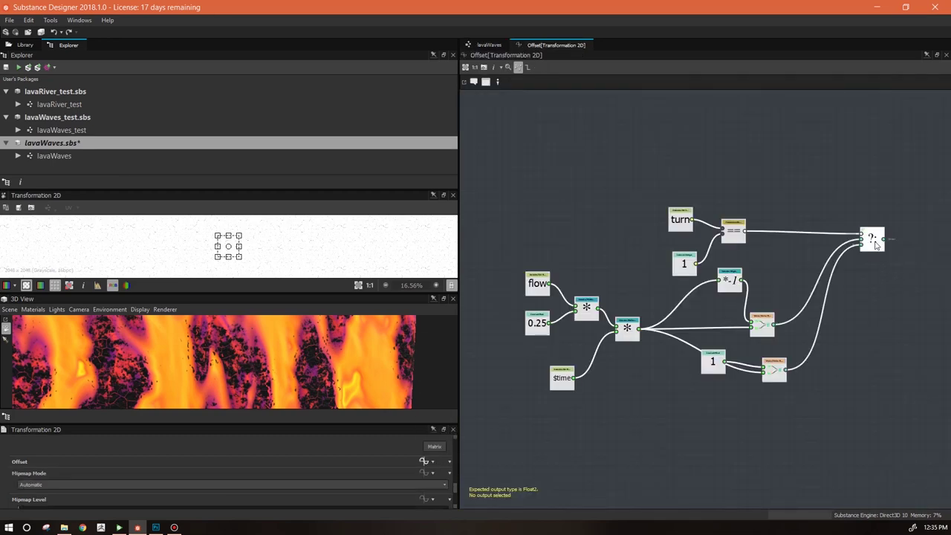
pyautogui.click(875, 245)
pyautogui.rightClick(875, 244)
pyautogui.click(872, 282)
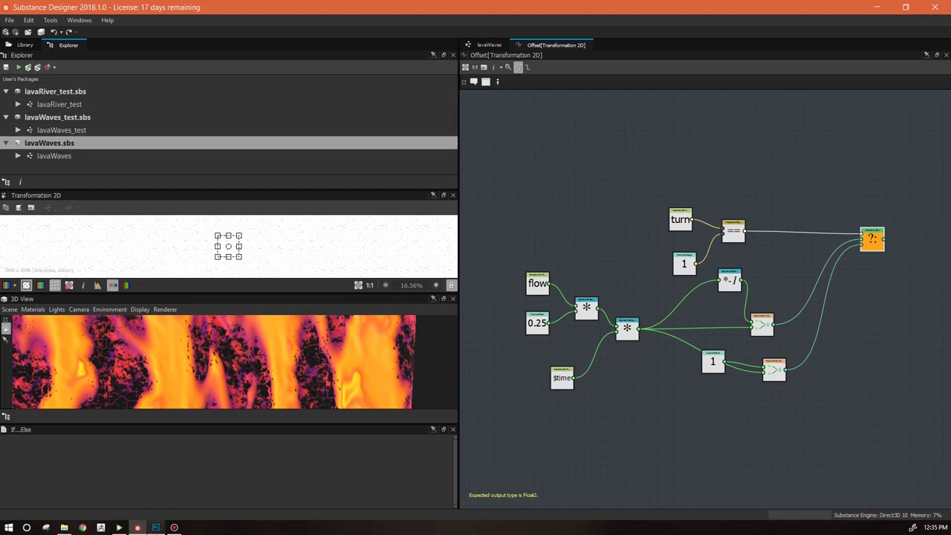
# Preview the updated lavaWaves material in Substance Player with turn at 45 and at 90
pyautogui.click(120, 527)
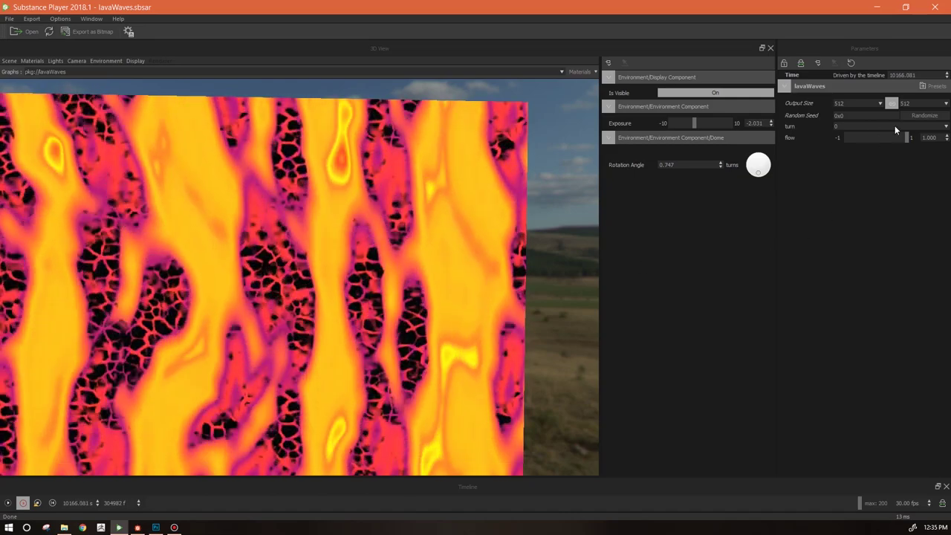
pyautogui.click(938, 127)
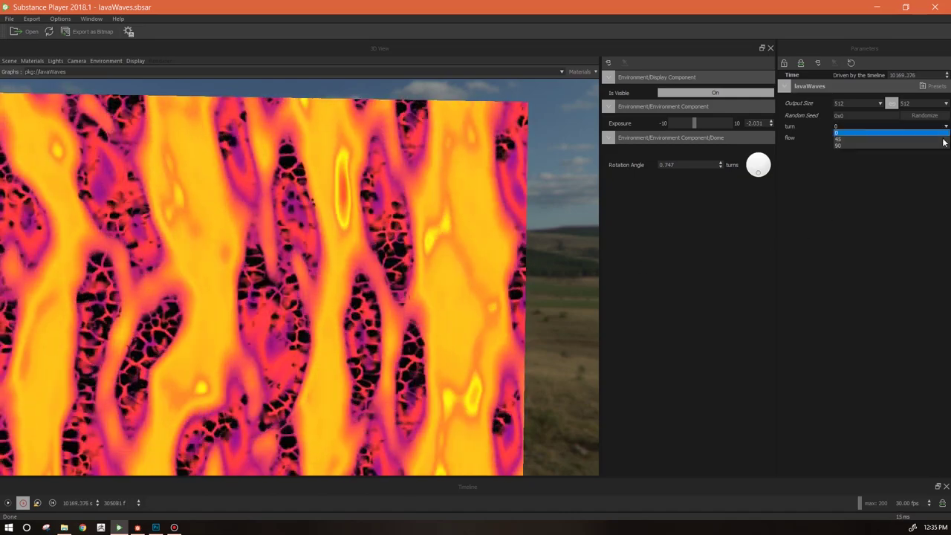
pyautogui.click(868, 139)
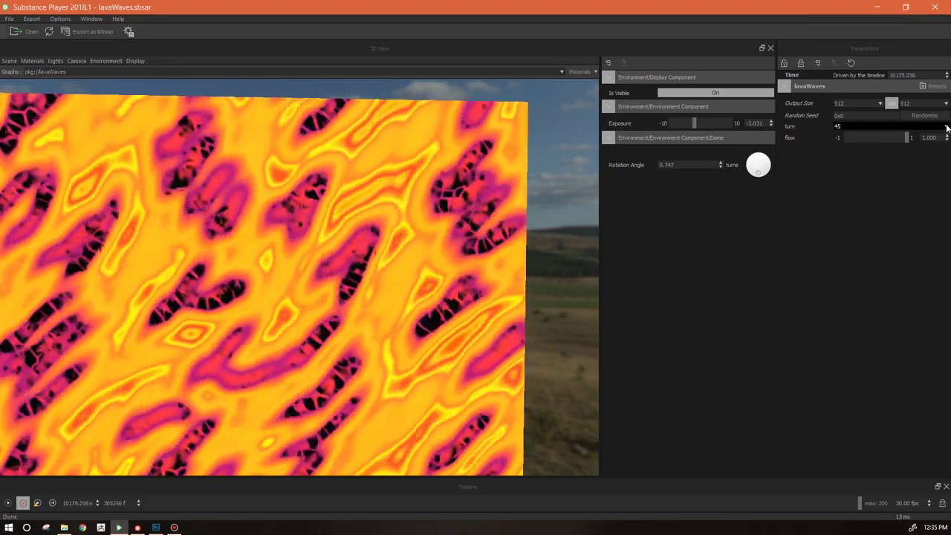
pyautogui.click(944, 127)
pyautogui.click(857, 146)
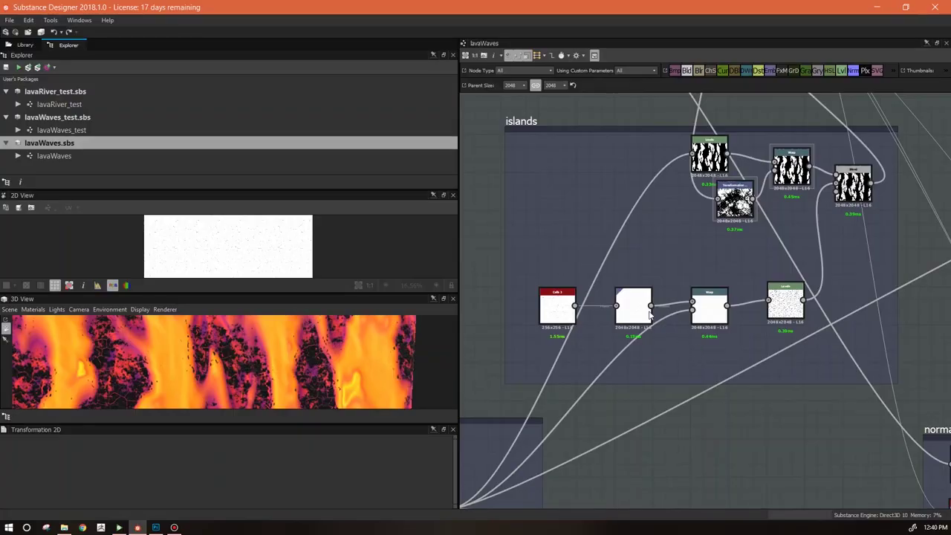
# Display the islands Transformation 2D node that follows Cells and look at its transform matrix settings
pyautogui.doubleClick(628, 312)
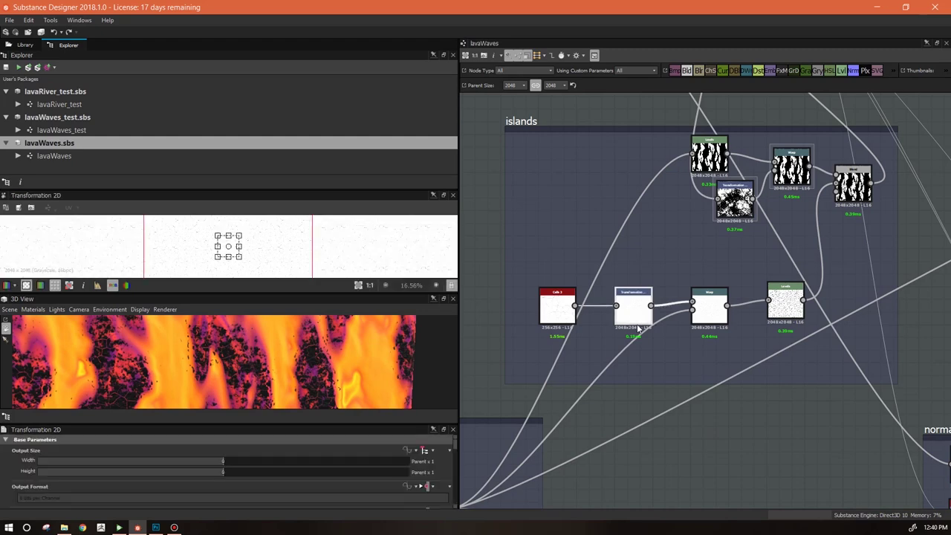
pyautogui.scroll(-3, 650, 346)
pyautogui.moveTo(457, 448); pyautogui.dragTo(457, 471)
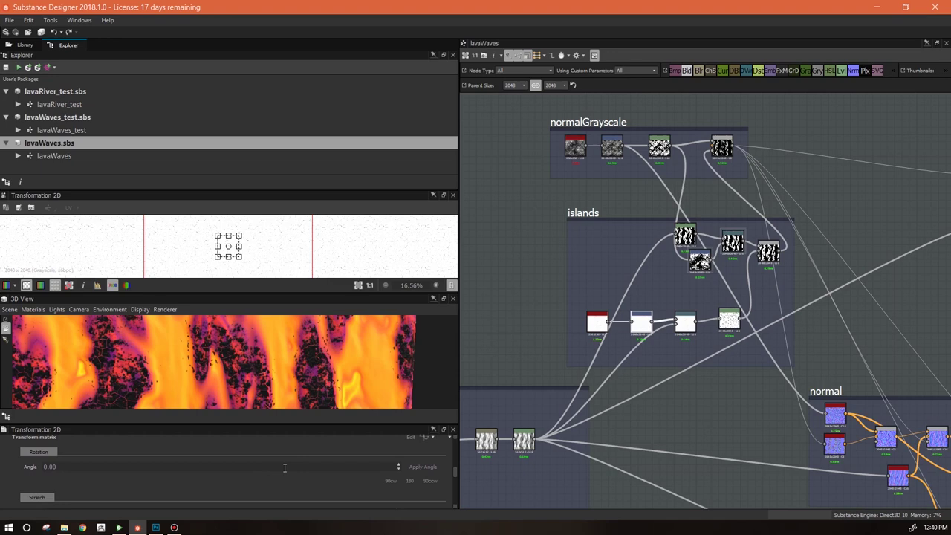
# Open the transform matrix function of the Transformation 2D node after Warp in the waveMasks frame and copy all its nodes
pyautogui.scroll(-3, 660, 420)
pyautogui.moveTo(660, 420); pyautogui.dragTo(925, 316, button='middle')
pyautogui.scroll(-2, 787, 405)
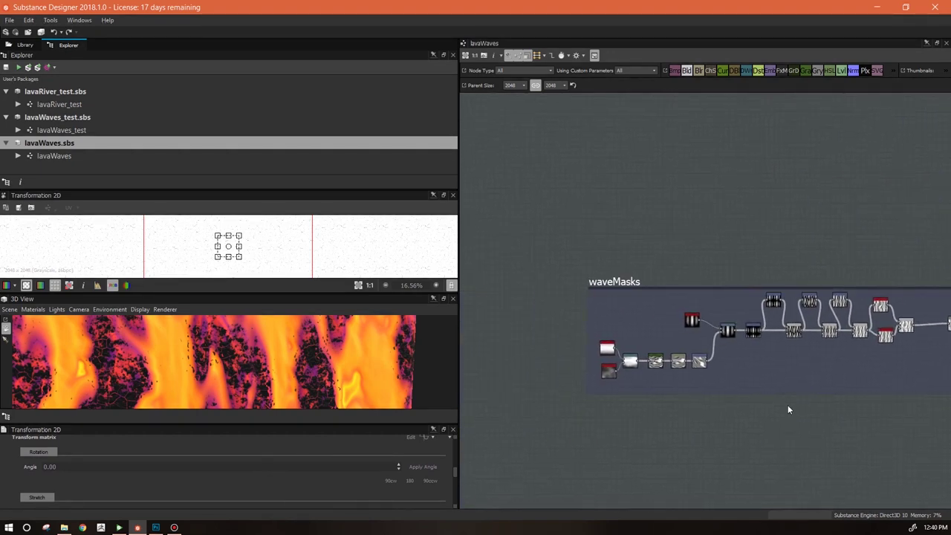
pyautogui.scroll(5, 768, 365)
pyautogui.click(717, 258)
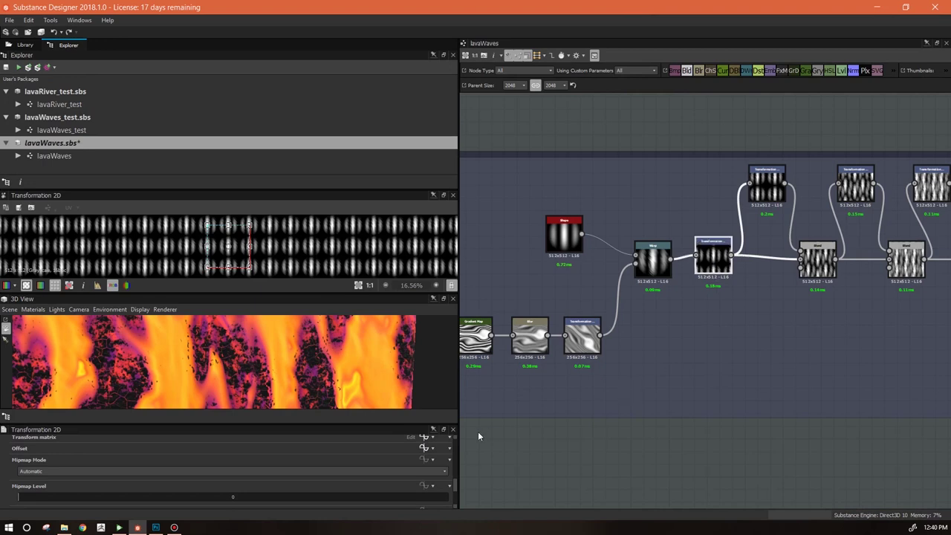
pyautogui.click(425, 439)
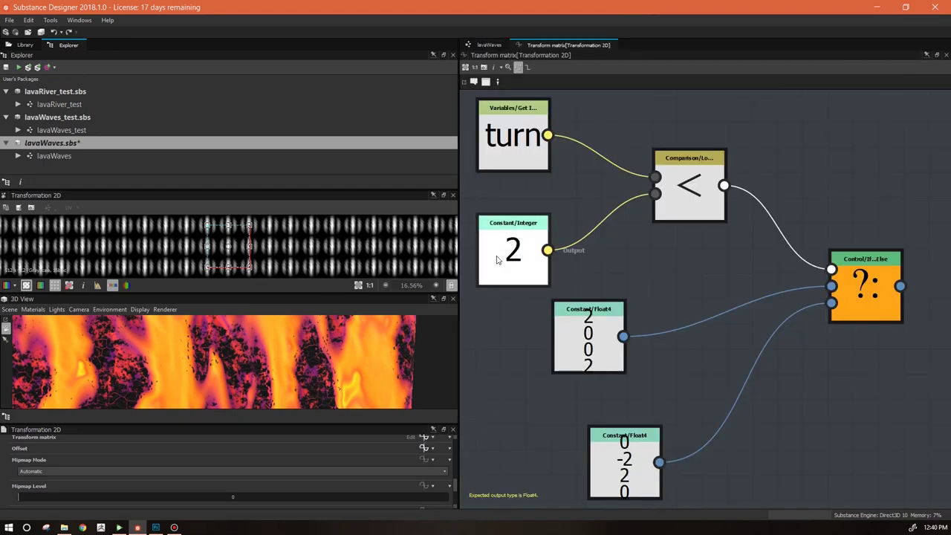
pyautogui.moveTo(469, 131); pyautogui.dragTo(871, 465)
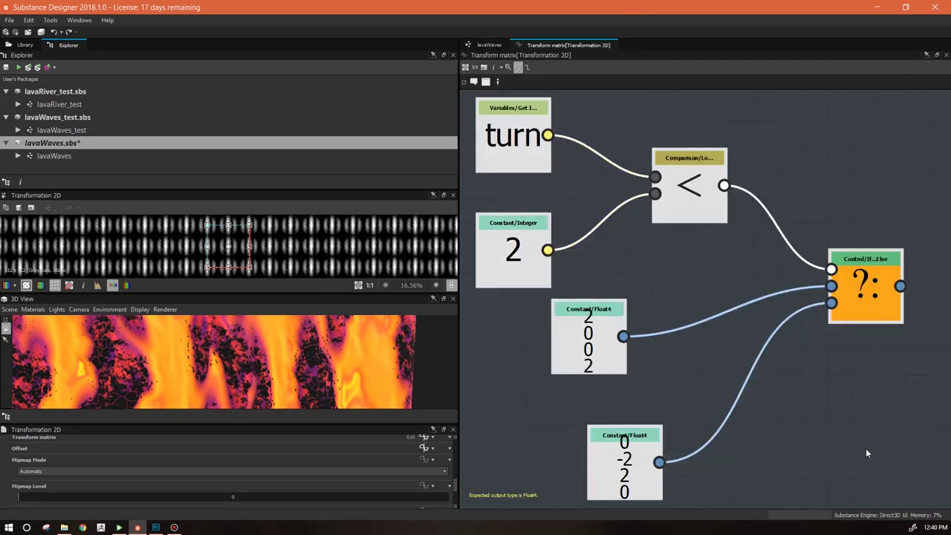
# Give the transform matrix of the islands Transformation 2D node after Cells an empty function and open it for editing
pyautogui.click(481, 46)
pyautogui.moveTo(779, 354); pyautogui.dragTo(427, 378, button='middle')
pyautogui.scroll(-3, 844, 367)
pyautogui.moveTo(896, 392); pyautogui.dragTo(571, 437, button='middle')
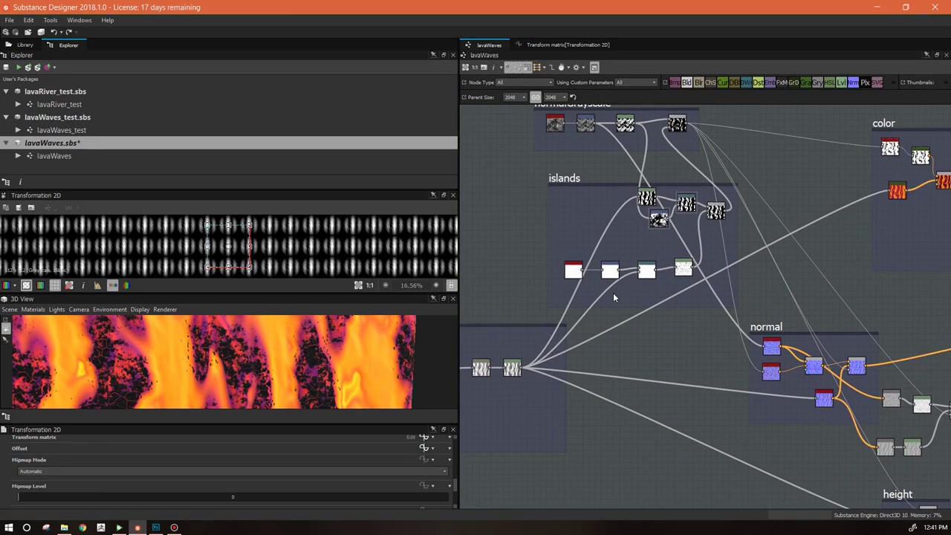
pyautogui.click(614, 270)
pyautogui.moveTo(411, 424); pyautogui.dragTo(414, 308)
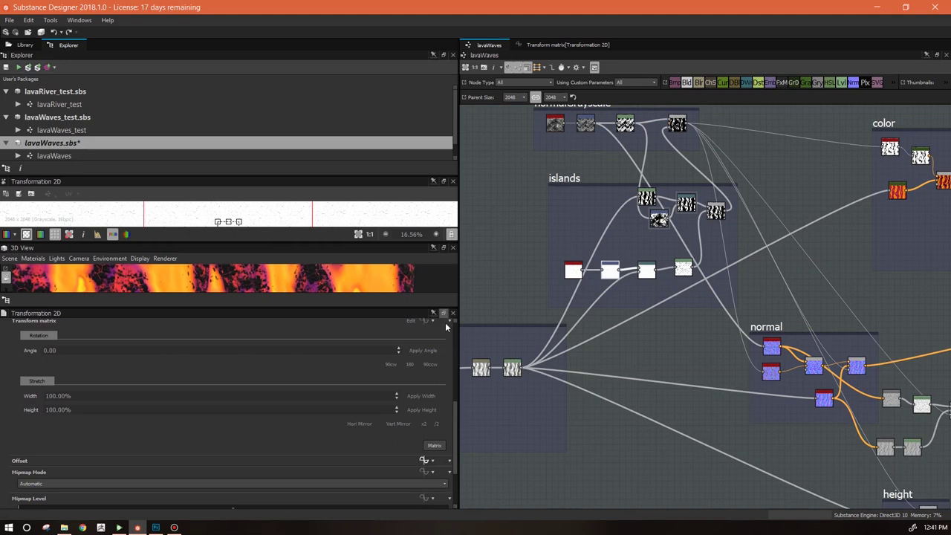
pyautogui.click(426, 323)
pyautogui.click(431, 381)
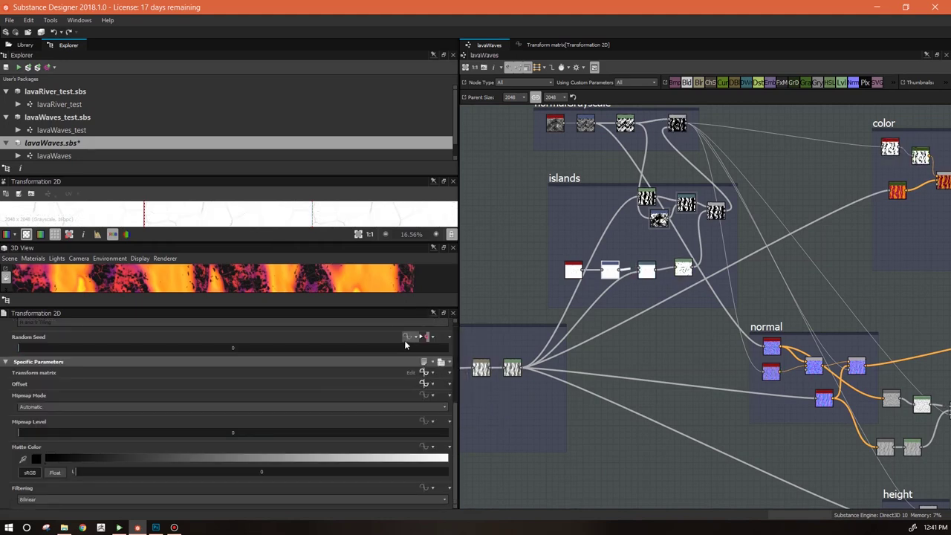
pyautogui.click(423, 372)
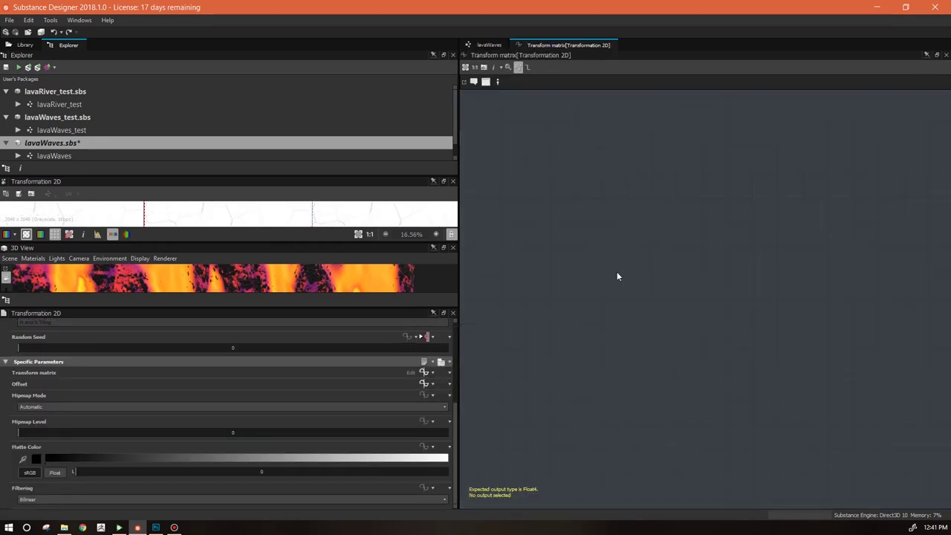
# Paste the copied nodes into the empty transform matrix function and line up the two Float4 constants below the turn comparison
pyautogui.scroll(-3, 664, 352)
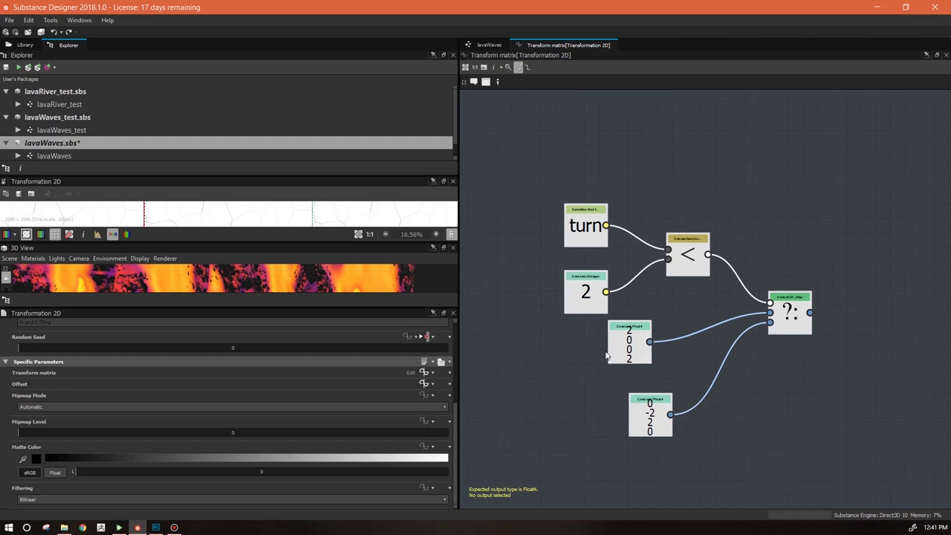
pyautogui.click(628, 350)
pyautogui.moveTo(628, 346); pyautogui.dragTo(619, 355)
pyautogui.moveTo(652, 425); pyautogui.dragTo(637, 440)
pyautogui.moveTo(621, 351); pyautogui.dragTo(635, 351)
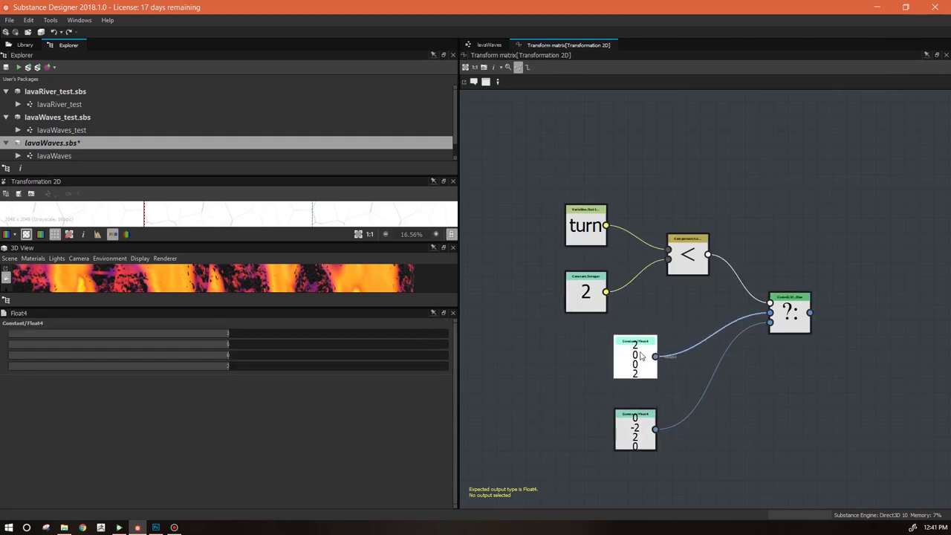
# Set the Float4 constant feeding the If input of the If...Else node to 1, 0, 0, 1
pyautogui.doubleClick(228, 333)
pyautogui.doubleClick(228, 365)
pyautogui.write('21')
pyautogui.press('Return')
# Set the Float4 constant feeding the Else input to 0, -1, 1, 0 and make the If...Else node the function's output
pyautogui.click(635, 419)
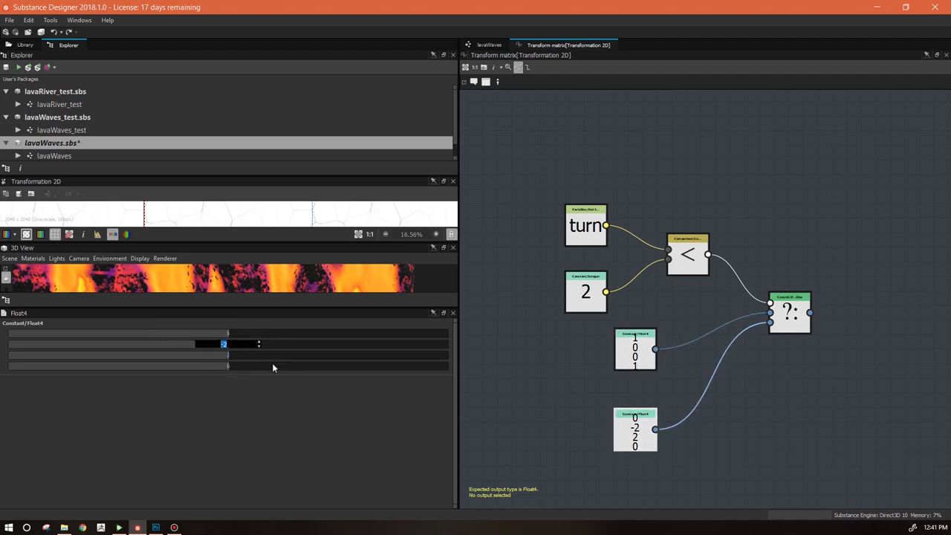
pyautogui.write('-1')
pyautogui.press('Return')
pyautogui.doubleClick(229, 355)
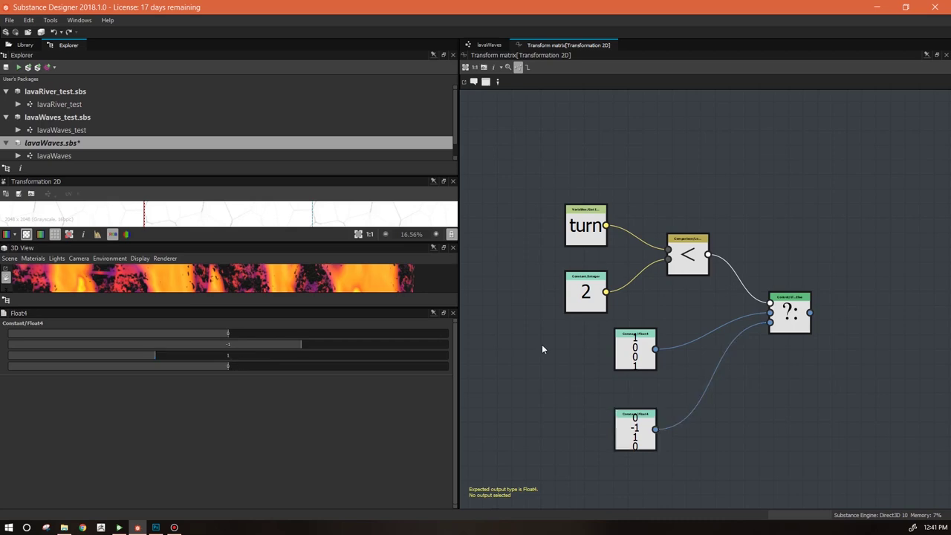
pyautogui.rightClick(791, 315)
pyautogui.click(840, 361)
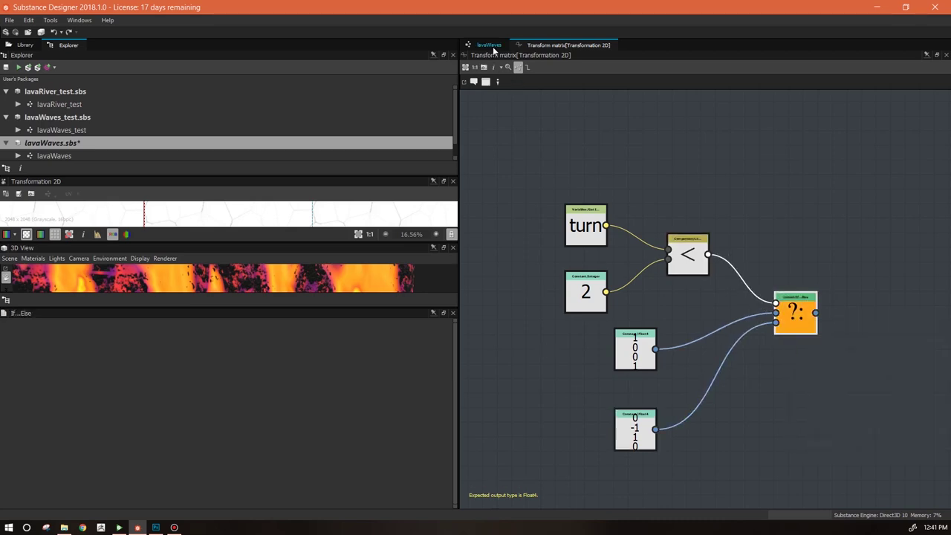
# Republish lavaWaves from its main graph and preview it in Substance Player at output size 1024 with the timeline running
pyautogui.click(489, 45)
pyautogui.moveTo(598, 249); pyautogui.dragTo(717, 260, button='middle')
pyautogui.click(38, 67)
pyautogui.click(119, 528)
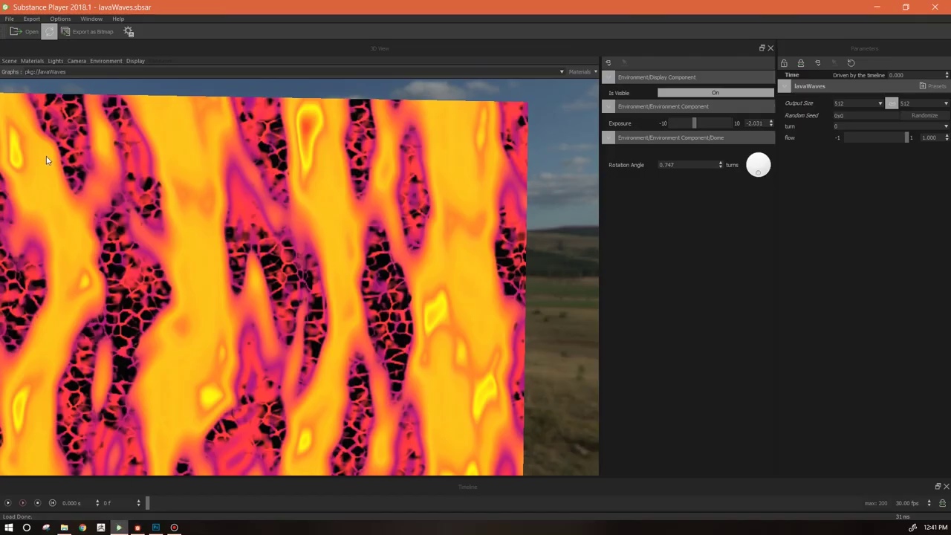
pyautogui.click(880, 103)
pyautogui.click(855, 170)
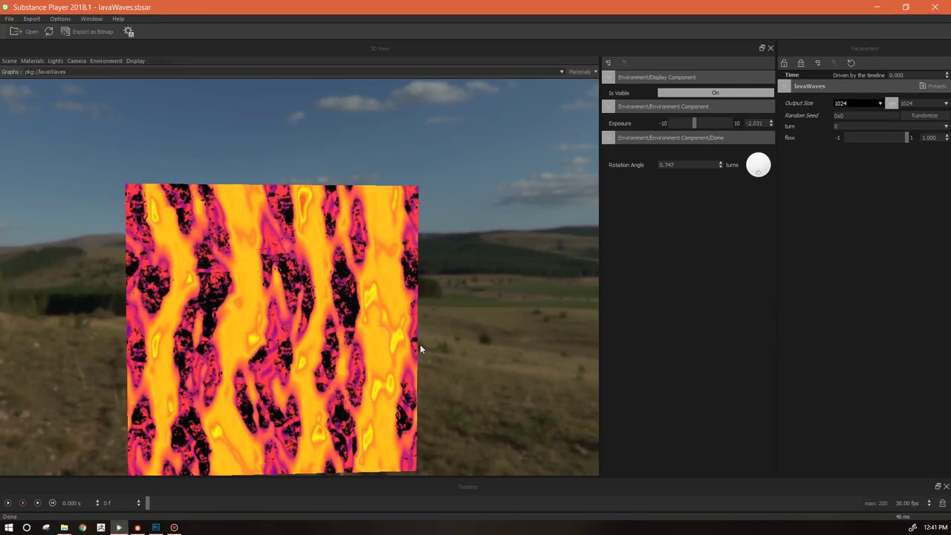
pyautogui.click(23, 503)
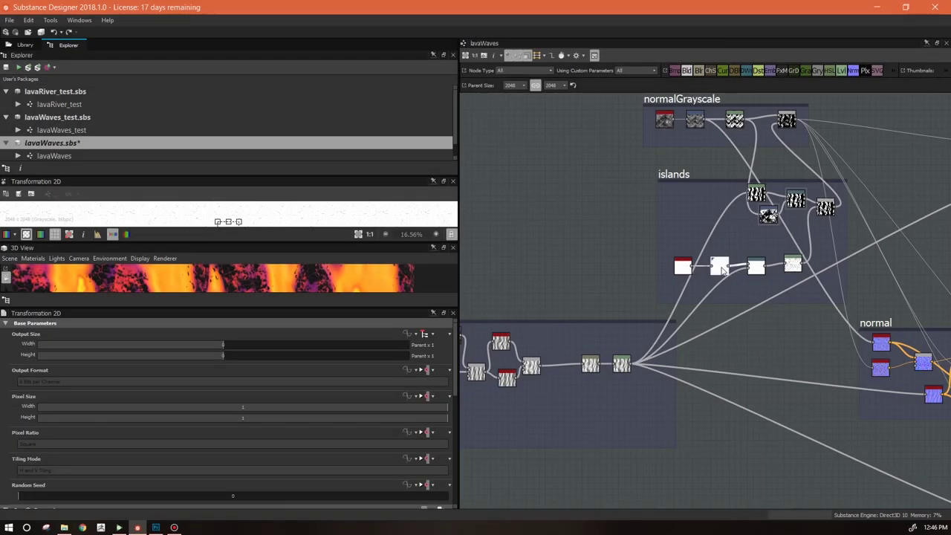
# Show the matrix values of the islands Transformation 2D node after Cells, and copy the nodes of the waveMasks Transformation 2D matrix function
pyautogui.scroll(-8, 453, 384)
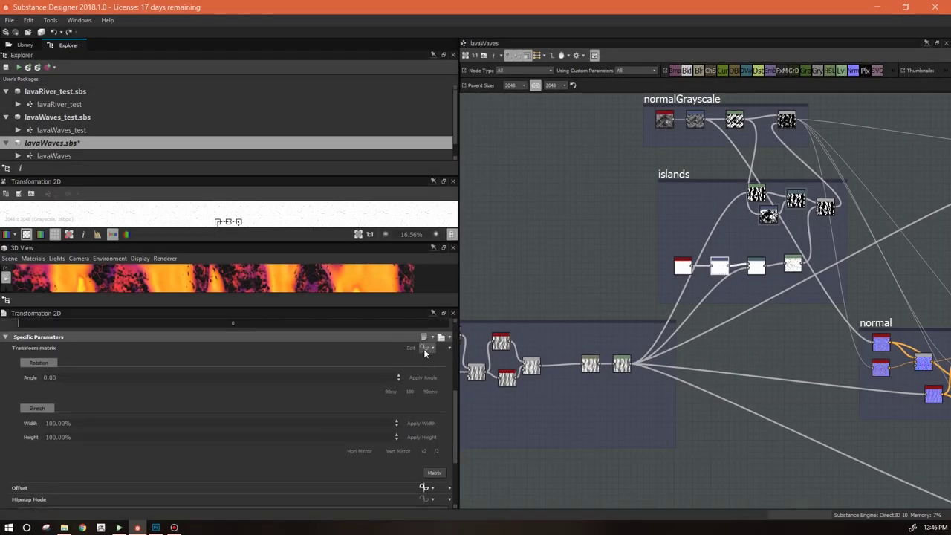
pyautogui.click(436, 473)
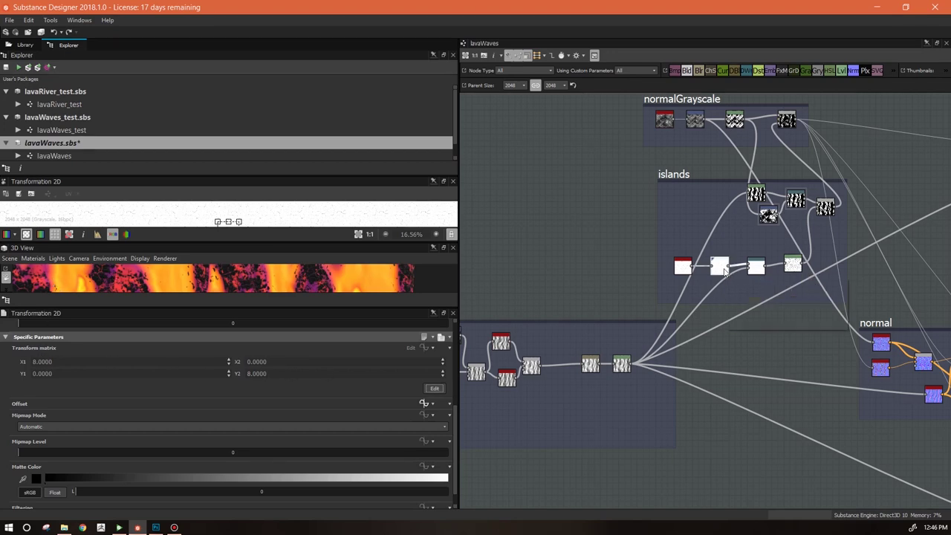
pyautogui.moveTo(576, 405); pyautogui.dragTo(916, 352, button='middle')
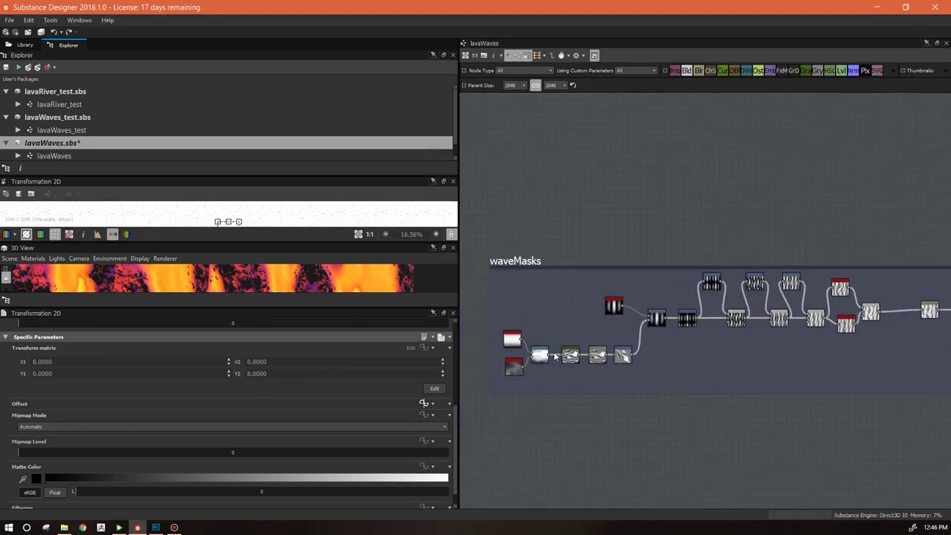
pyautogui.click(689, 317)
pyautogui.doubleClick(688, 318)
pyautogui.click(423, 378)
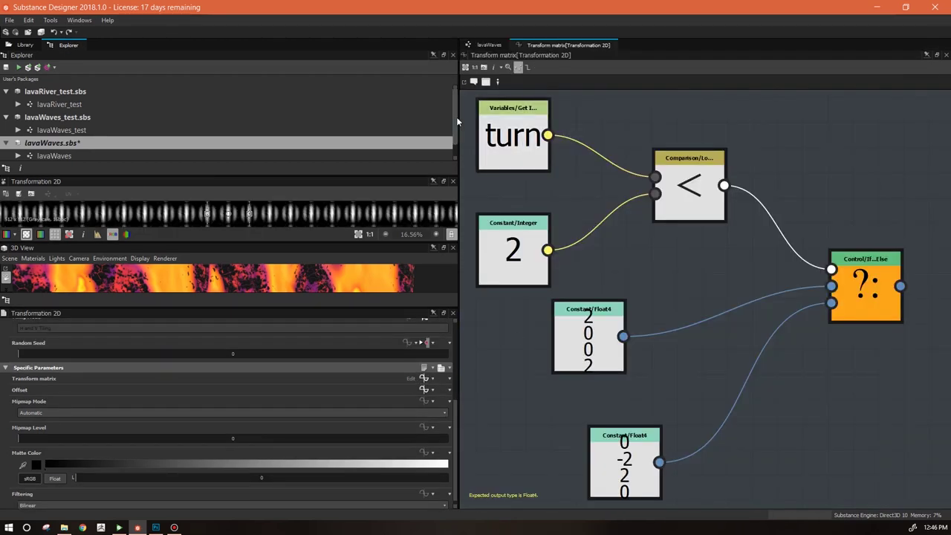
# Give the transform matrix of the islands Transformation 2D node after Cells an empty function and paste the copied nodes into it
pyautogui.click(487, 47)
pyautogui.moveTo(632, 371); pyautogui.dragTo(482, 376, button='middle')
pyautogui.moveTo(894, 327); pyautogui.dragTo(704, 386, button='middle')
pyautogui.click(581, 281)
pyautogui.doubleClick(580, 280)
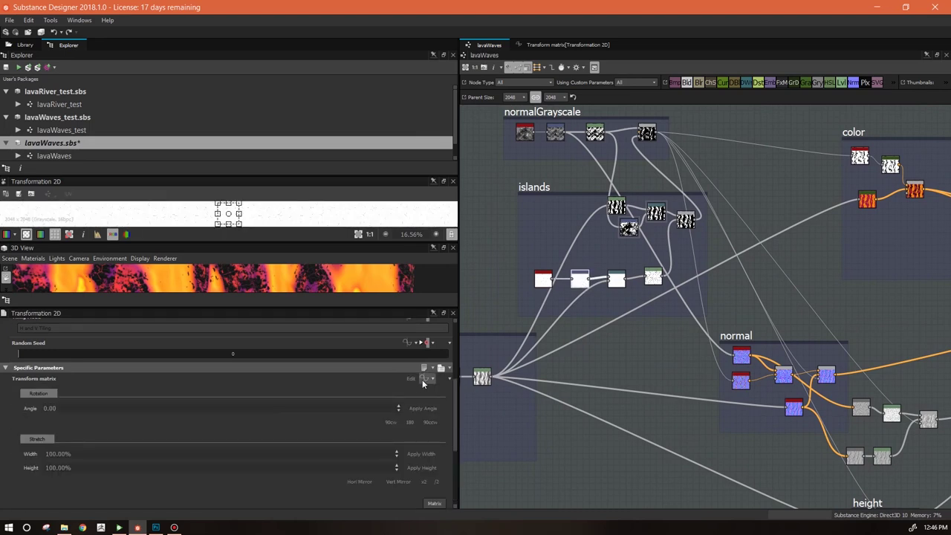
pyautogui.click(424, 379)
pyautogui.click(446, 438)
pyautogui.click(425, 379)
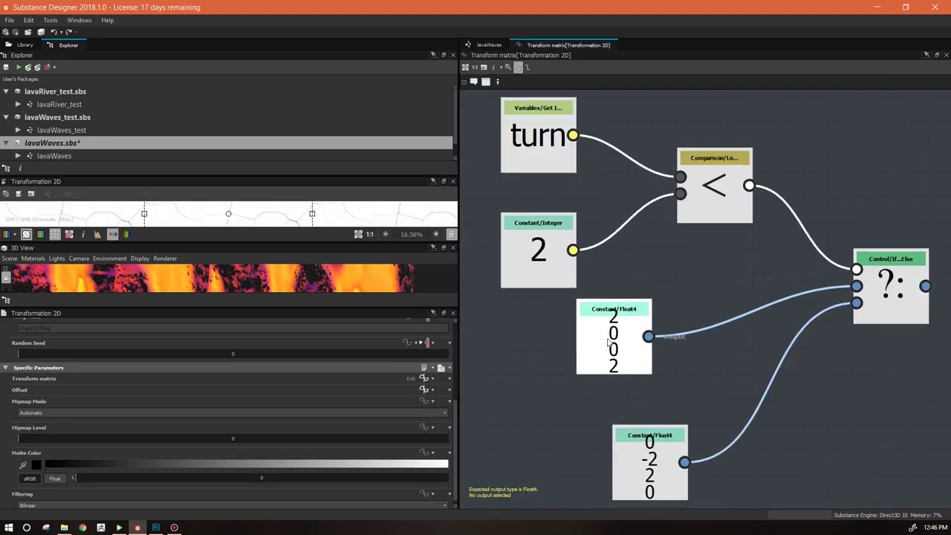
# Set the Float4 constant feeding the If input to 8, 0, 0, 8
pyautogui.click(609, 341)
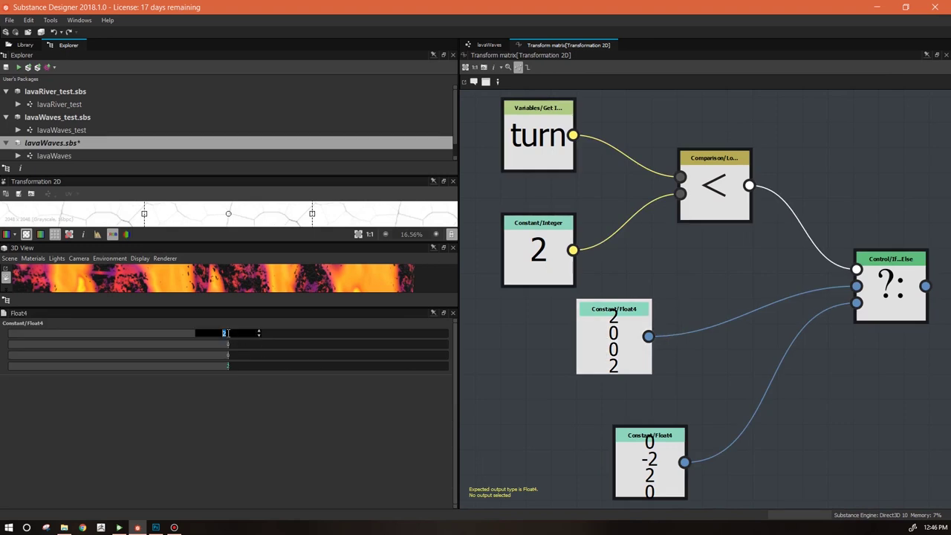
pyautogui.write('8')
pyautogui.press('Return')
pyautogui.doubleClick(228, 366)
pyautogui.write('8')
pyautogui.press('Return')
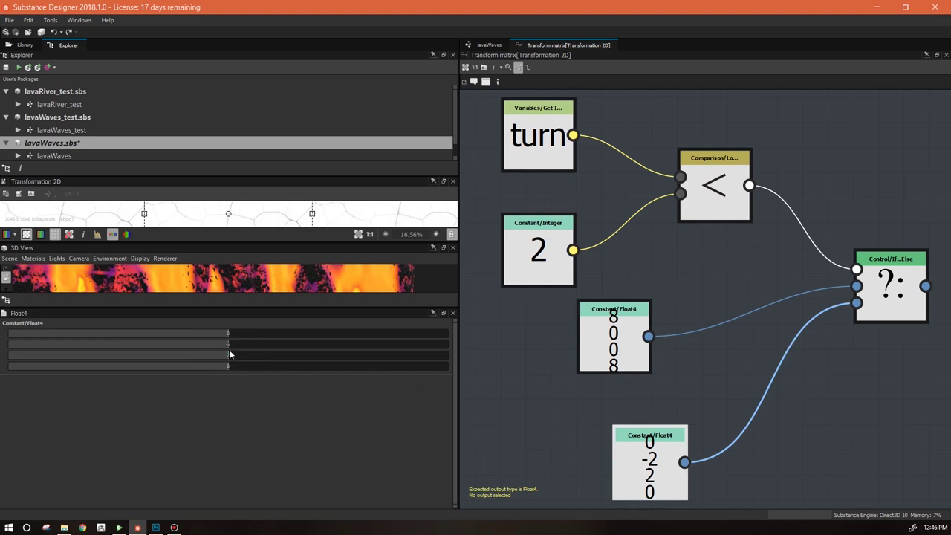
# Set the Float4 constant feeding the Else input to 0, -8, 8, 0 and save the lavaWaves package
pyautogui.write('-8')
pyautogui.press('Return')
pyautogui.write('8')
pyautogui.press('Return')
pyautogui.hotkey('ctrl', 's')
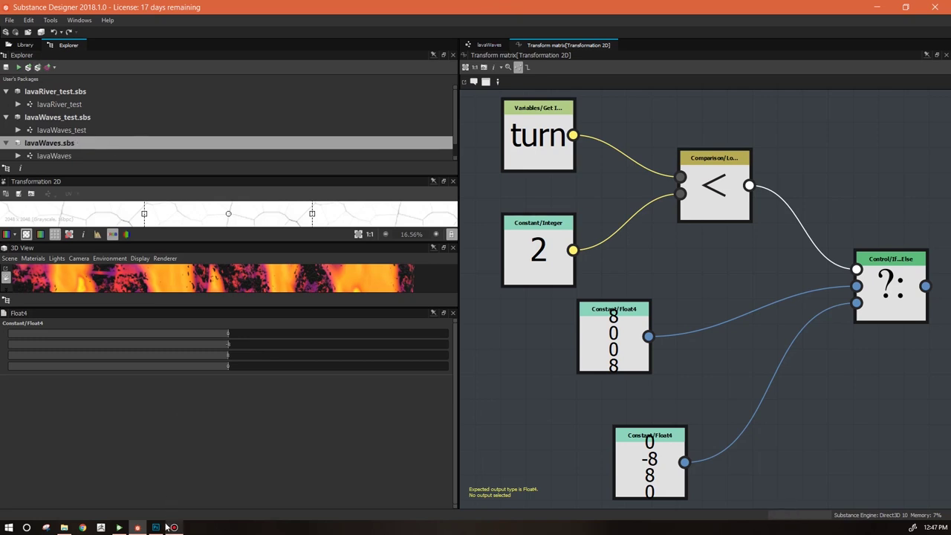
# Make the If...Else node the output of the transform matrix function and republish lavaWaves
pyautogui.rightClick(888, 276)
pyautogui.click(868, 317)
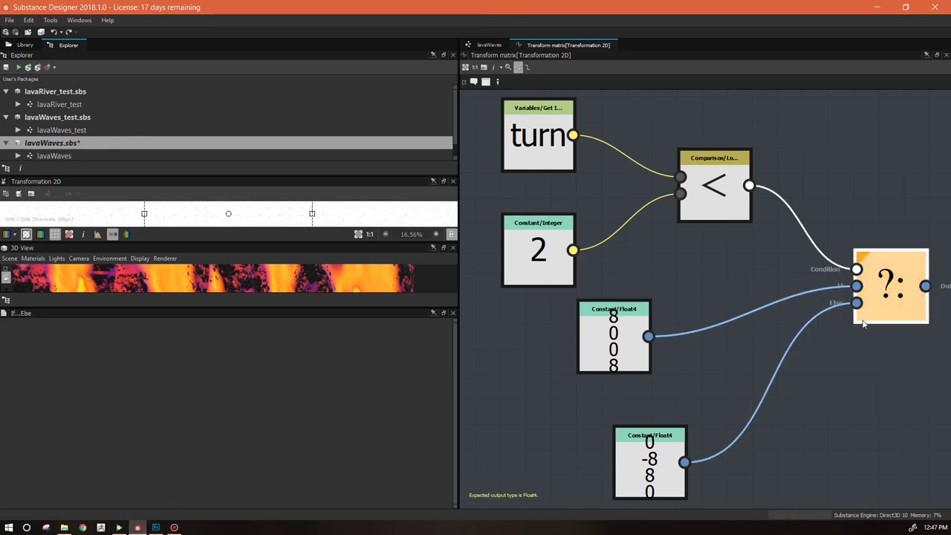
pyautogui.click(38, 68)
# Preview lavaWaves in Substance Player with turn at 90 and output size 1024, examining the island cracks from several angles
pyautogui.click(121, 528)
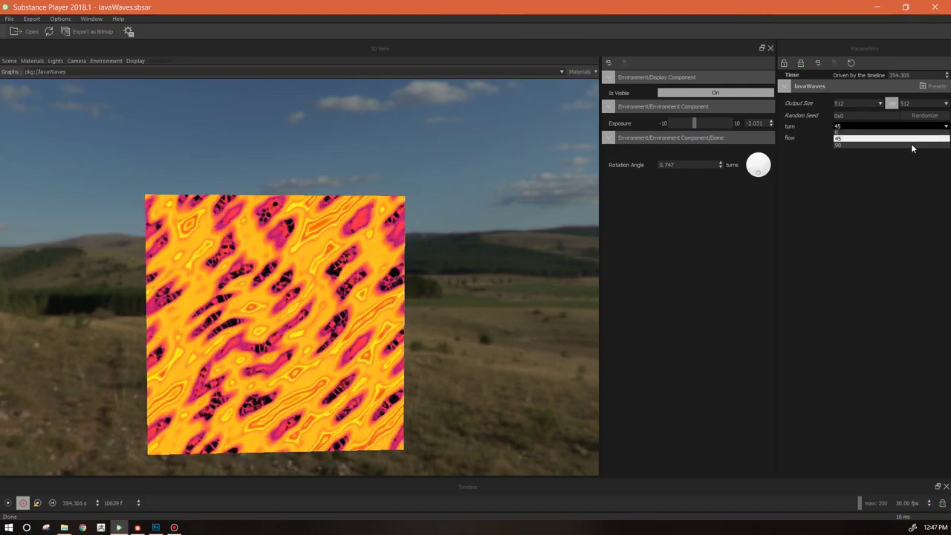
pyautogui.click(880, 146)
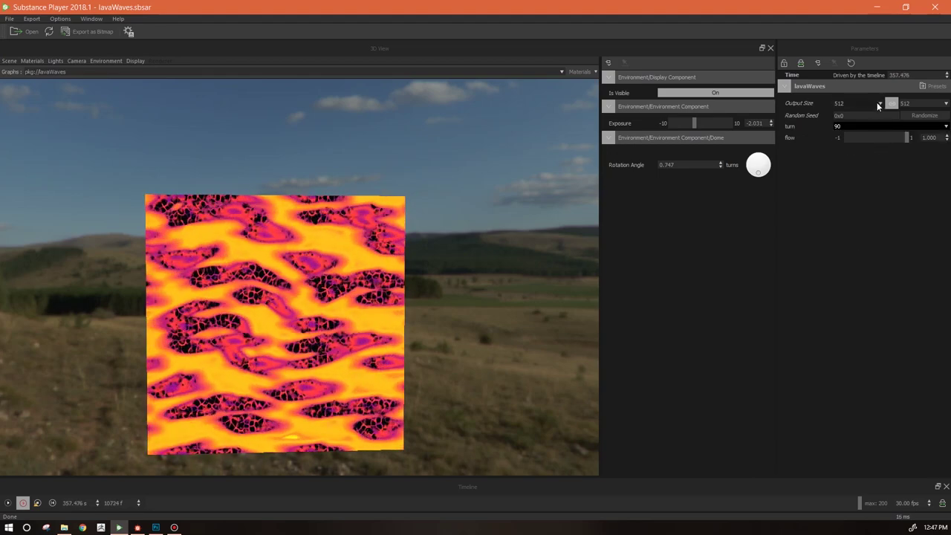
pyautogui.click(878, 103)
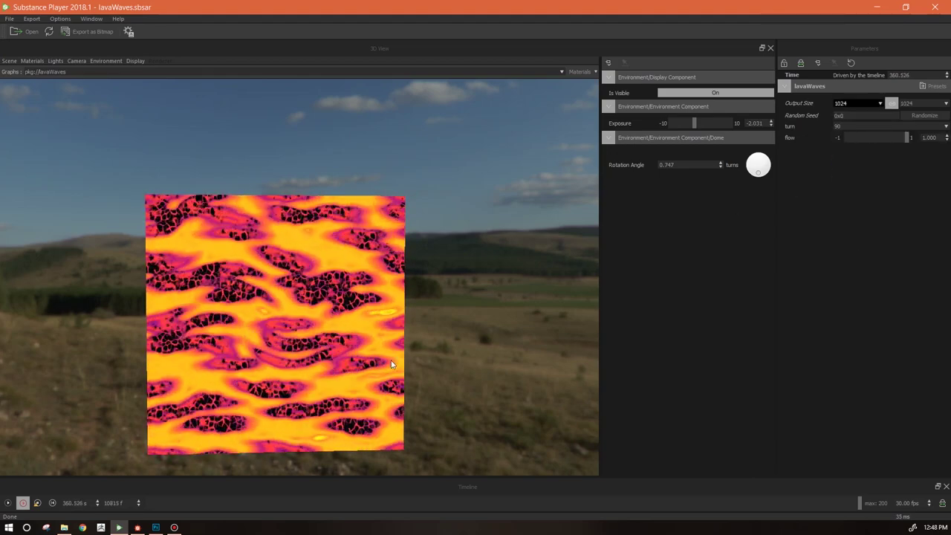
pyautogui.scroll(5, 315, 349)
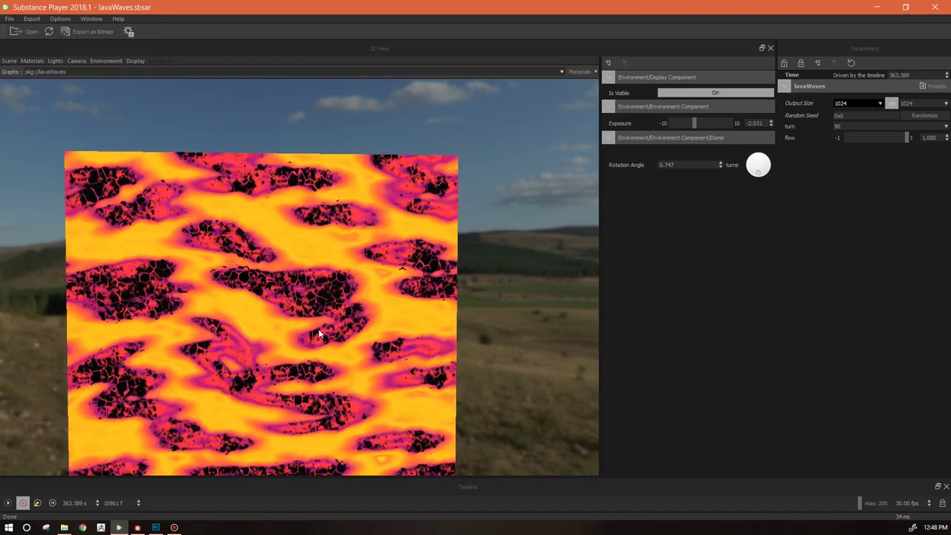
pyautogui.moveTo(358, 357); pyautogui.dragTo(473, 453)
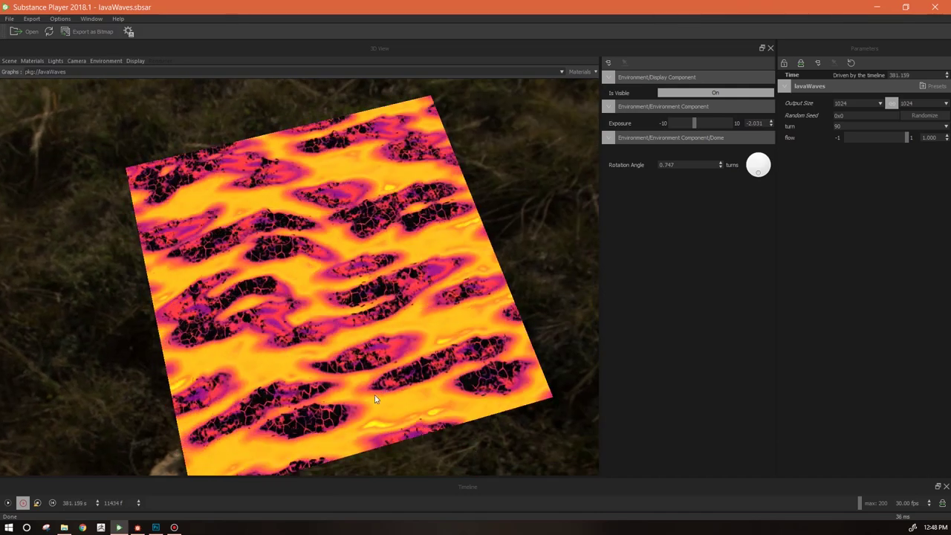
pyautogui.moveTo(378, 401); pyautogui.dragTo(339, 291)
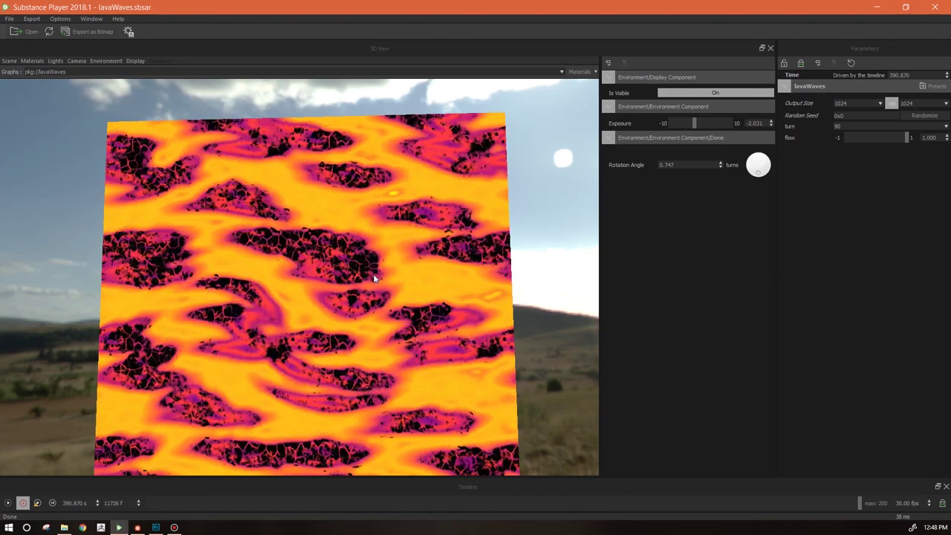
pyautogui.moveTo(364, 300); pyautogui.dragTo(352, 382)
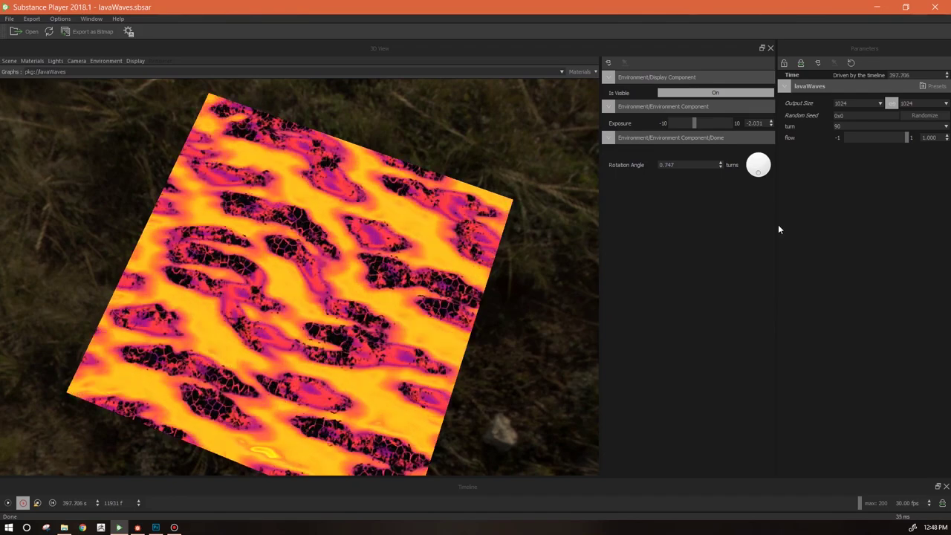
pyautogui.moveTo(340, 355); pyautogui.dragTo(436, 272)
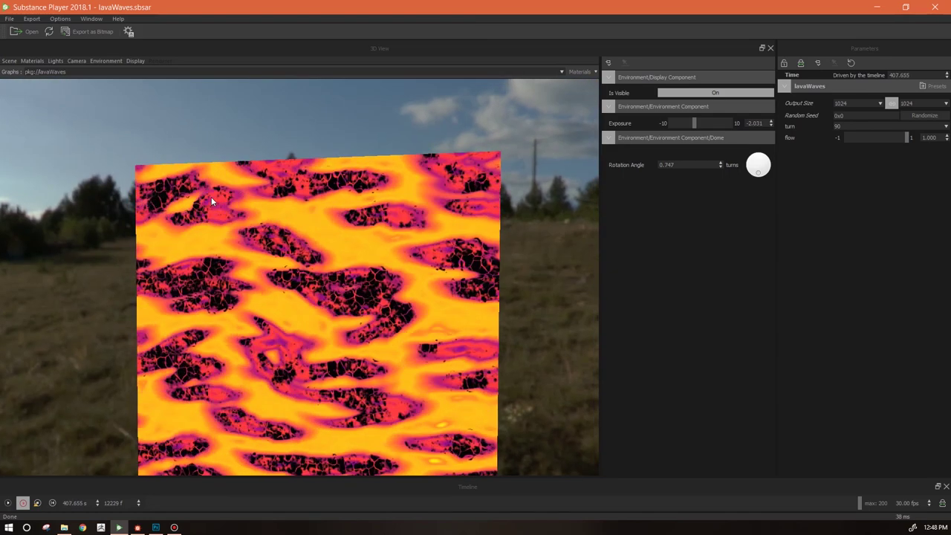